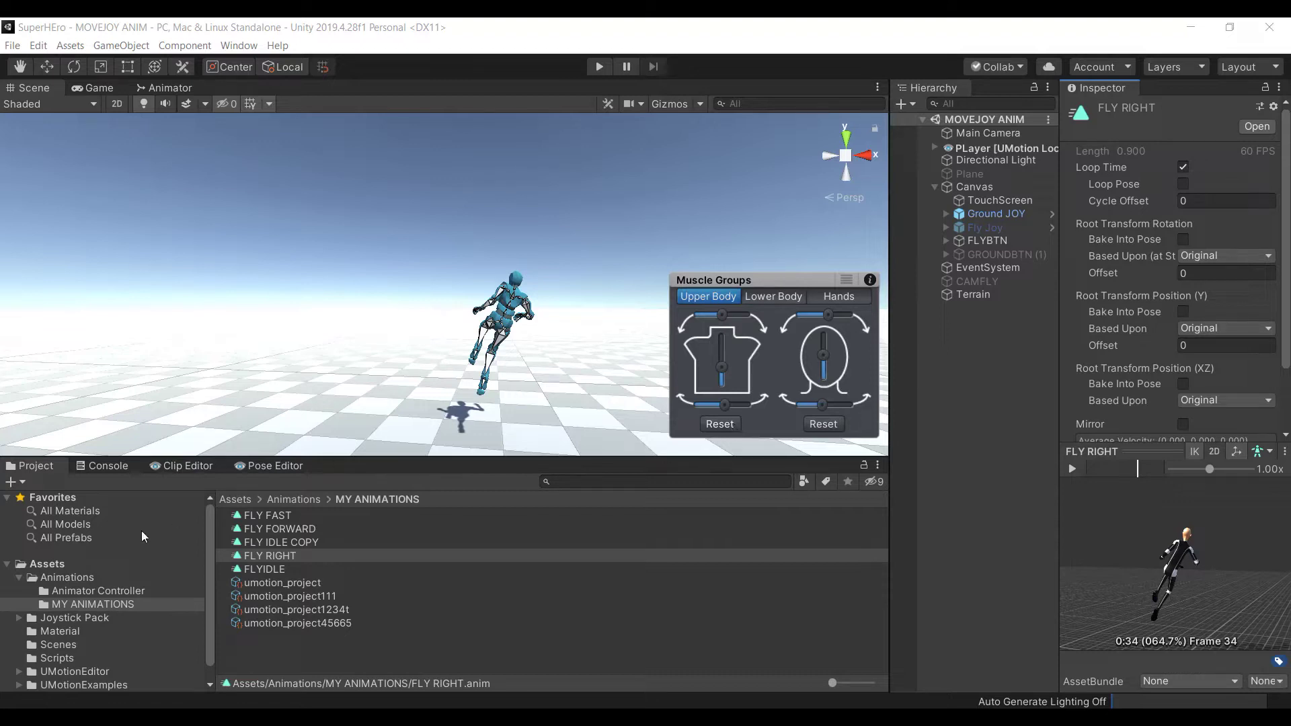
Play, orbit and pause the FLY RIGHT Inspector preview, then bring up the UMotion Clip Editor
{"action": "left_click", "coordinate": [304, 571]}
{"action": "left_click", "coordinate": [311, 555]}
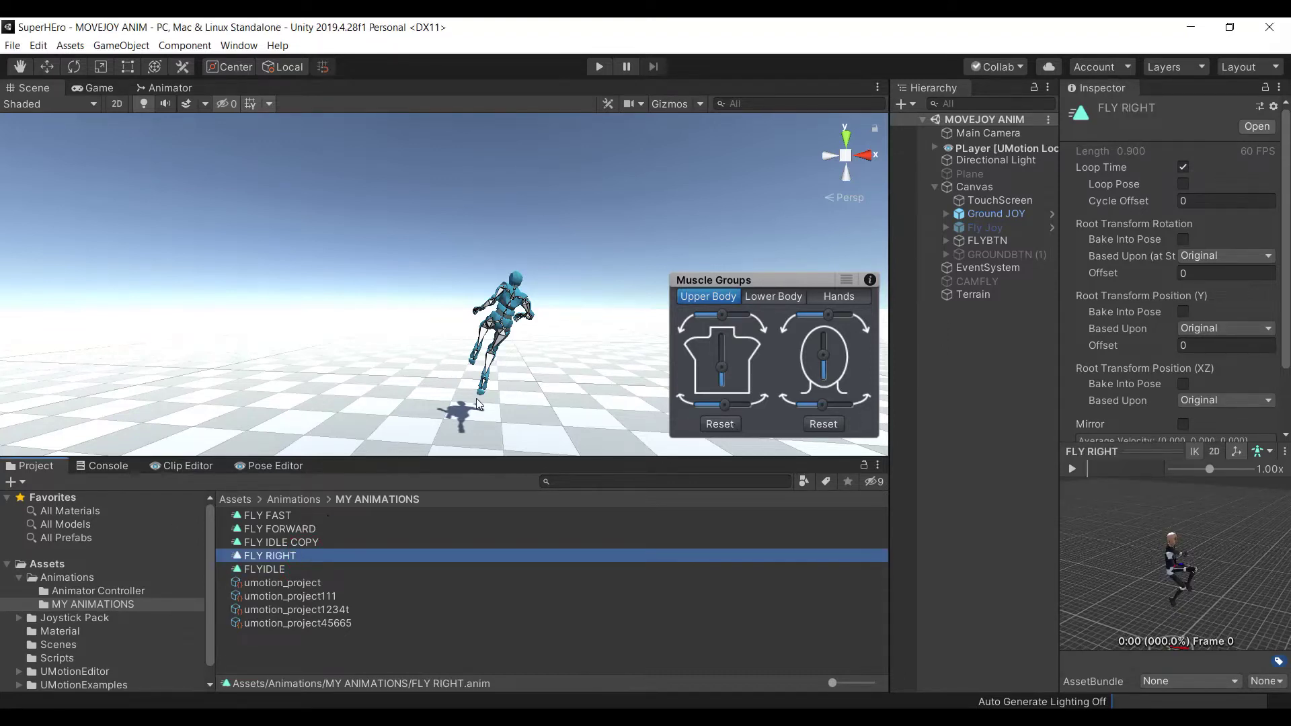
{"action": "left_click_drag", "start_coordinate": [1152, 571], "coordinate": [1204, 603]}
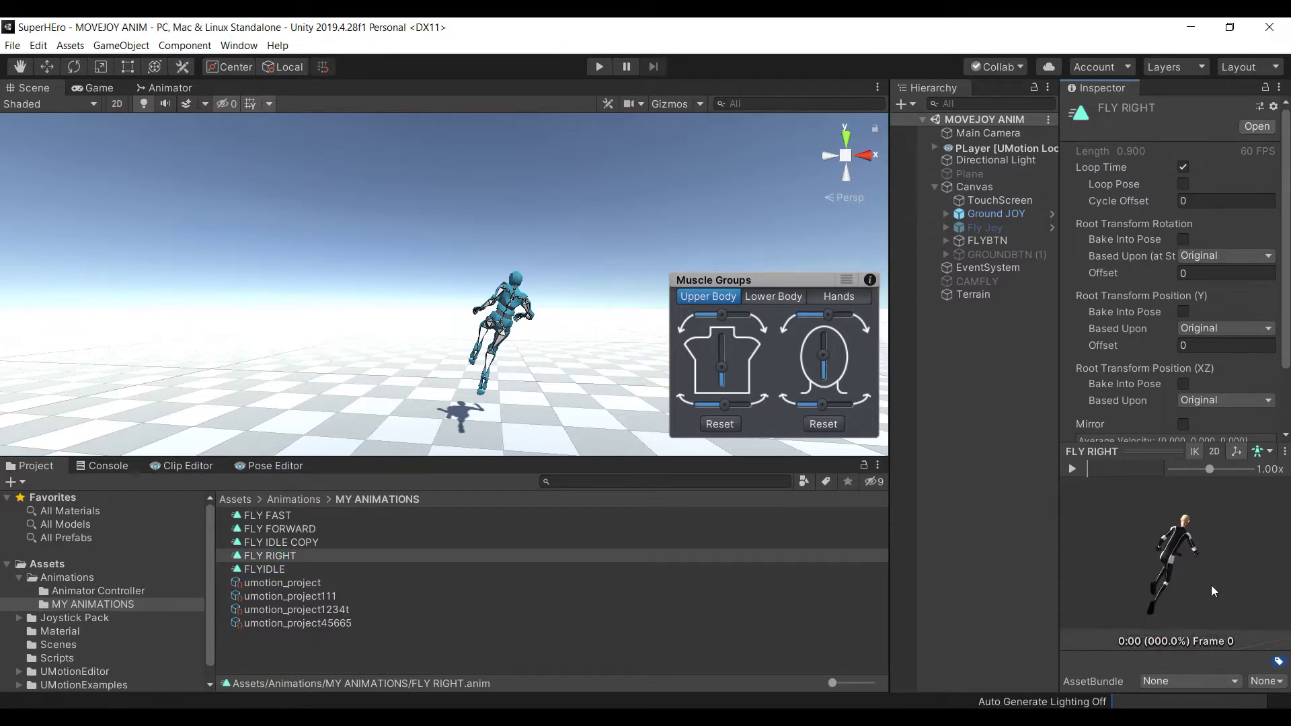
{"action": "left_click", "coordinate": [1073, 468]}
{"action": "left_click_drag", "start_coordinate": [1199, 528], "coordinate": [1036, 538]}
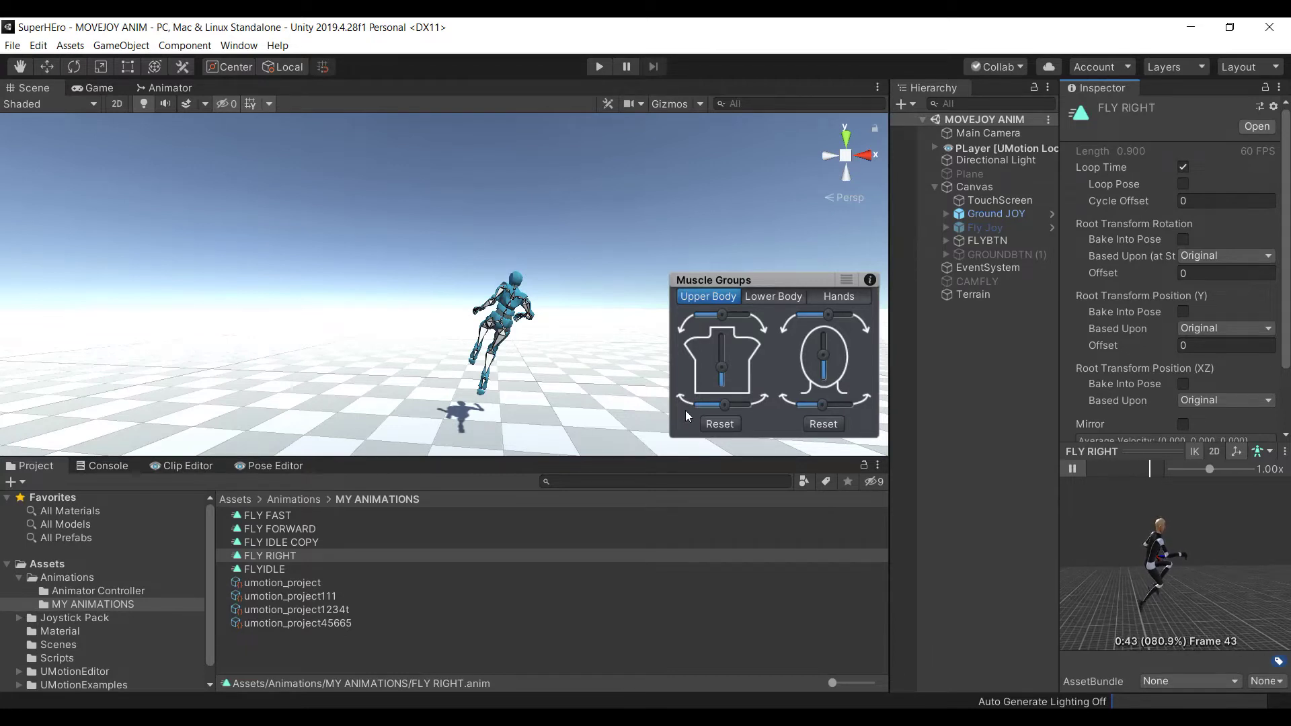
{"action": "left_click", "coordinate": [1072, 468]}
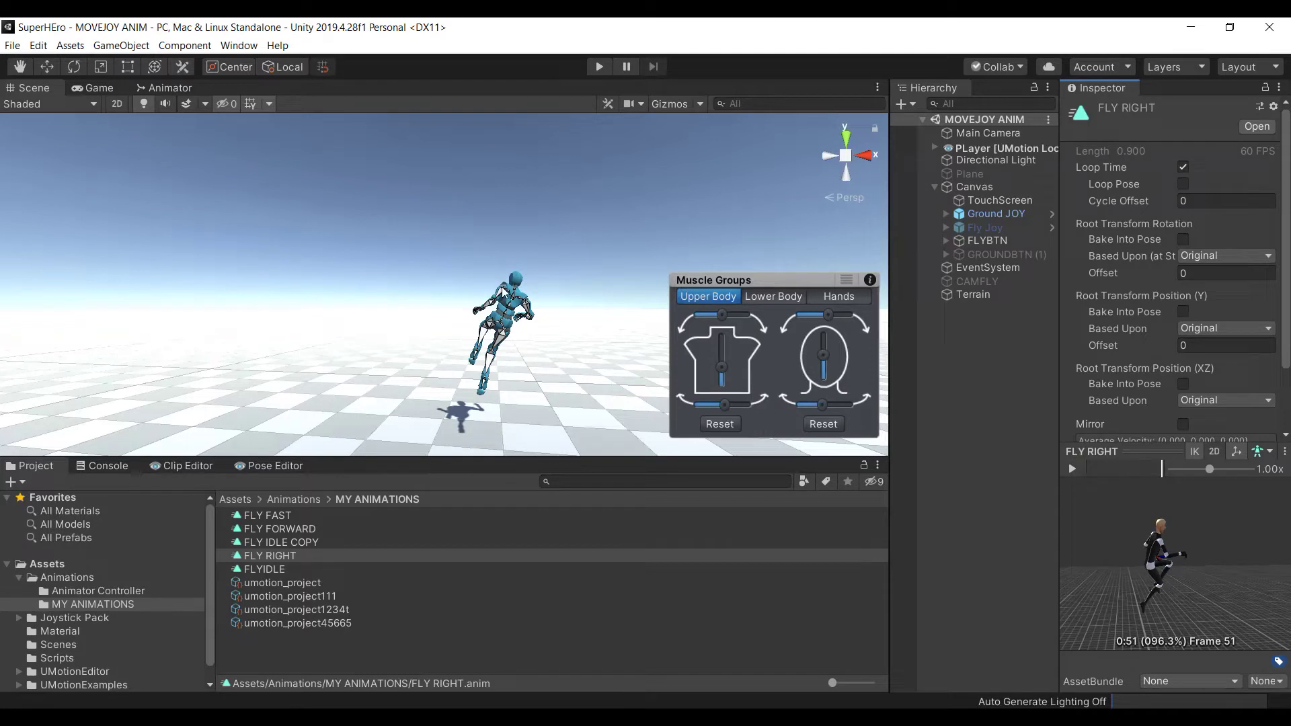
{"action": "left_click", "coordinate": [188, 466]}
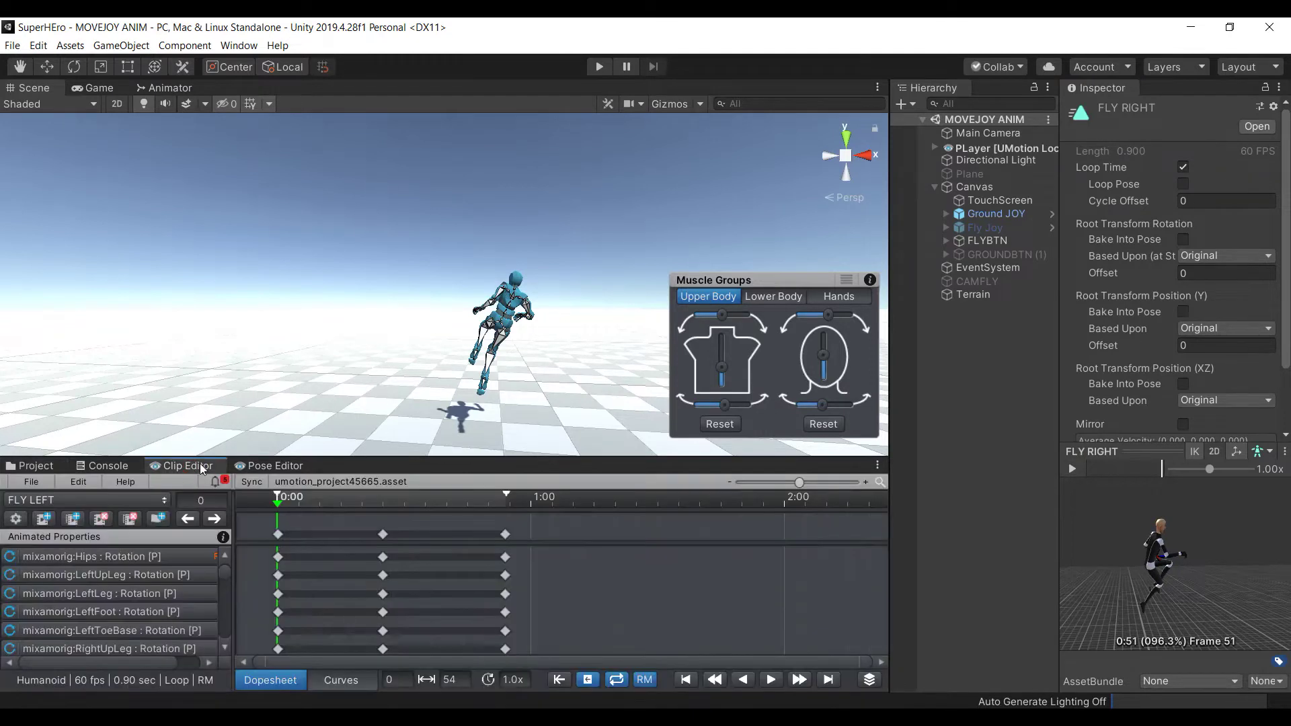
Flip between the UMotion Pose Editor and Clip Editor three times, then return to MY ANIMATIONS
{"action": "left_click", "coordinate": [264, 466]}
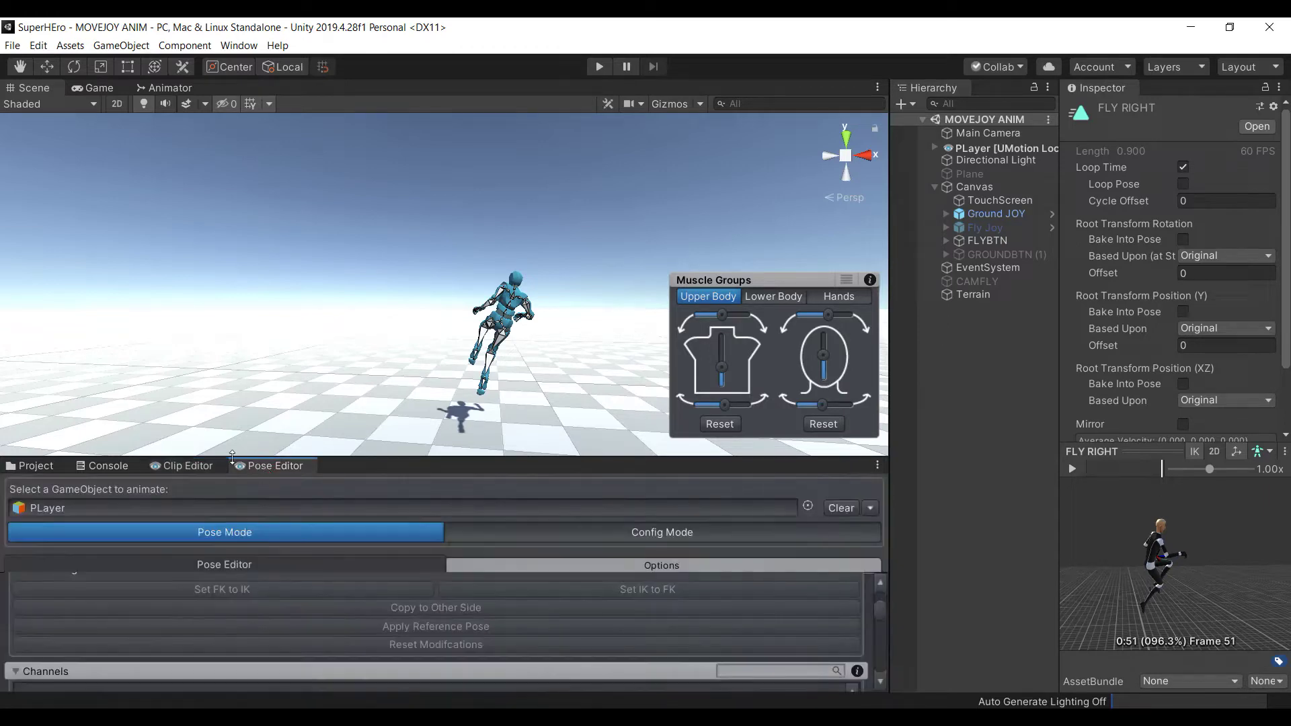
{"action": "left_click", "coordinate": [188, 466]}
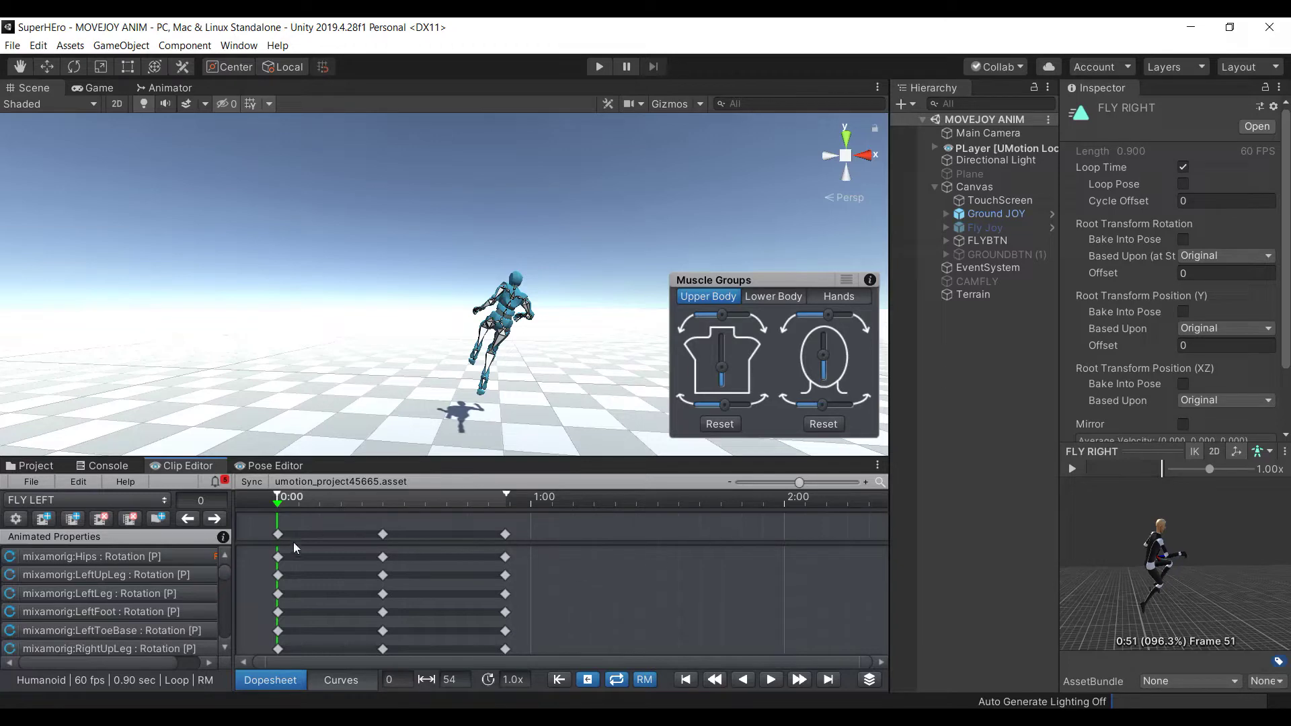
{"action": "left_click", "coordinate": [261, 469]}
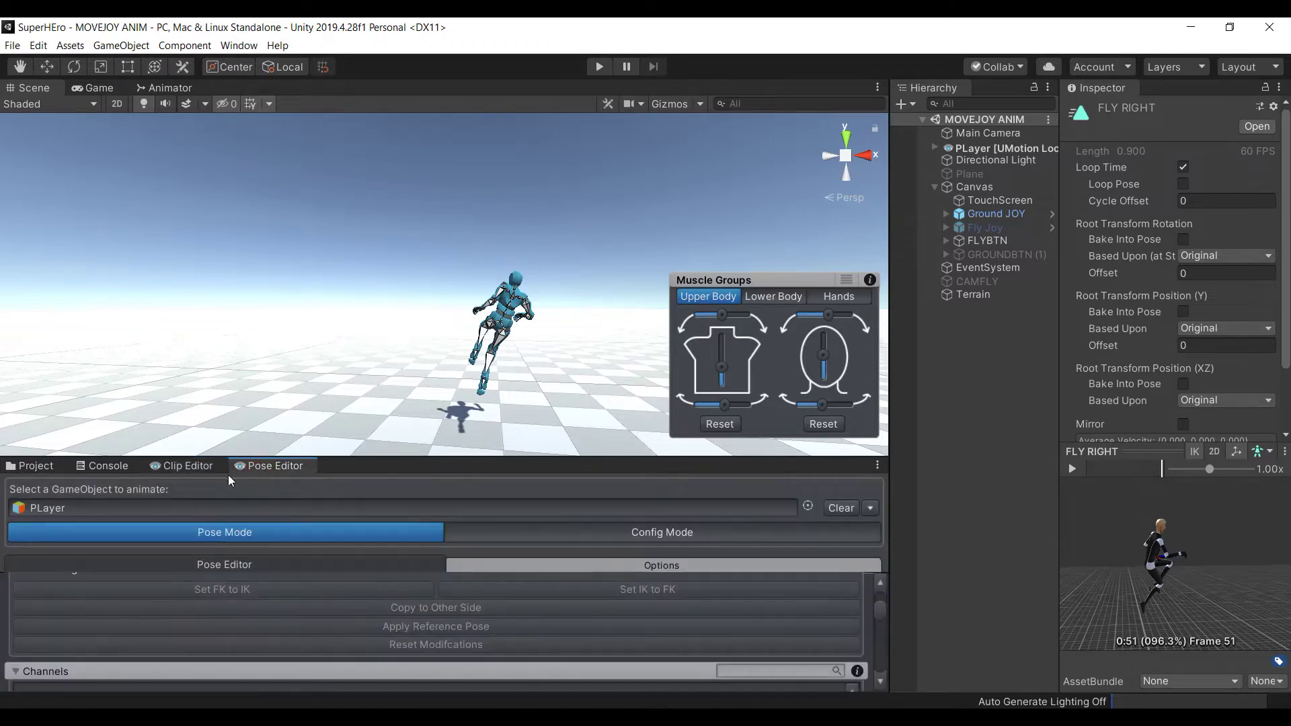
{"action": "left_click", "coordinate": [188, 466]}
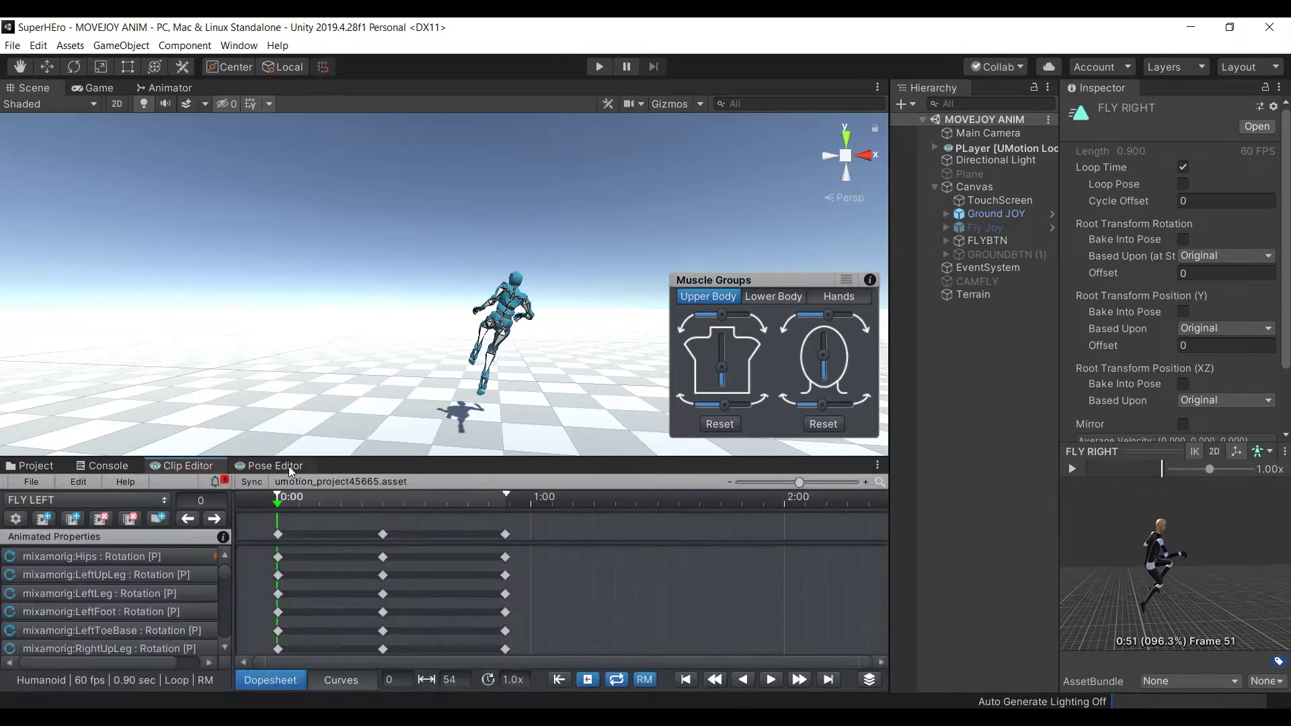
{"action": "left_click", "coordinate": [288, 466]}
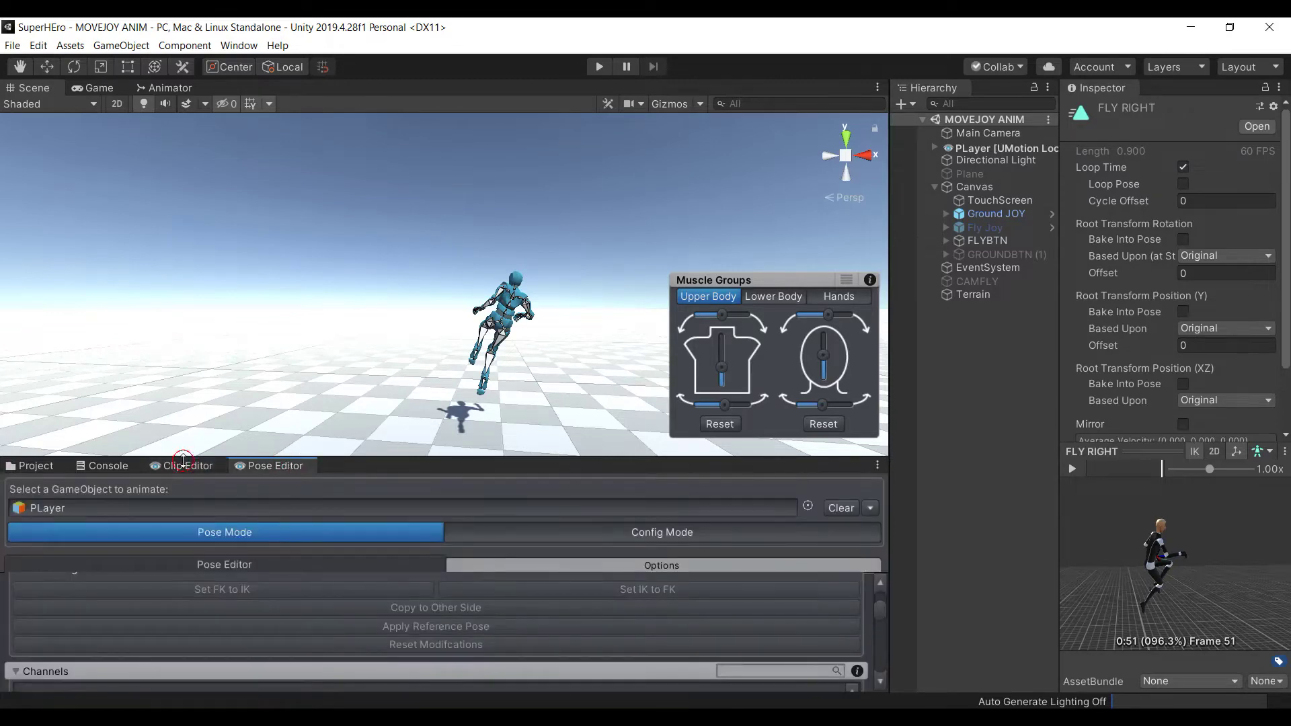
{"action": "left_click", "coordinate": [185, 466]}
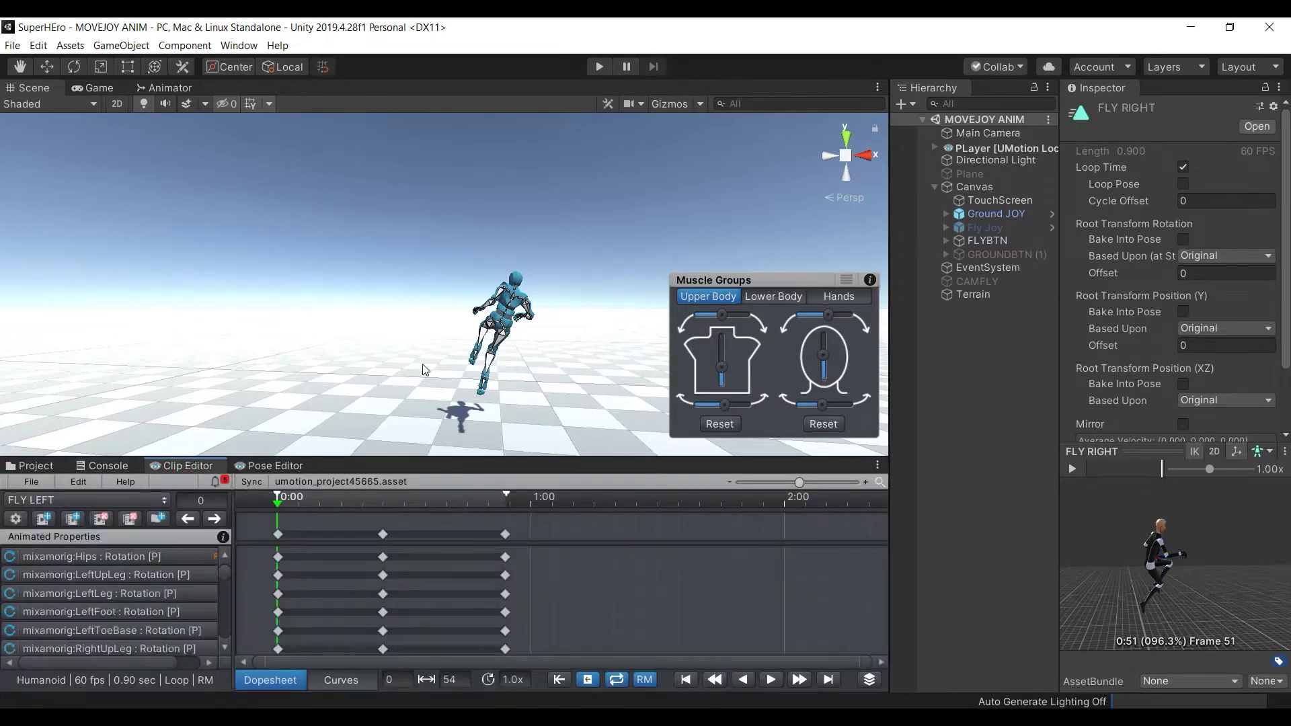
{"action": "left_click", "coordinate": [32, 467]}
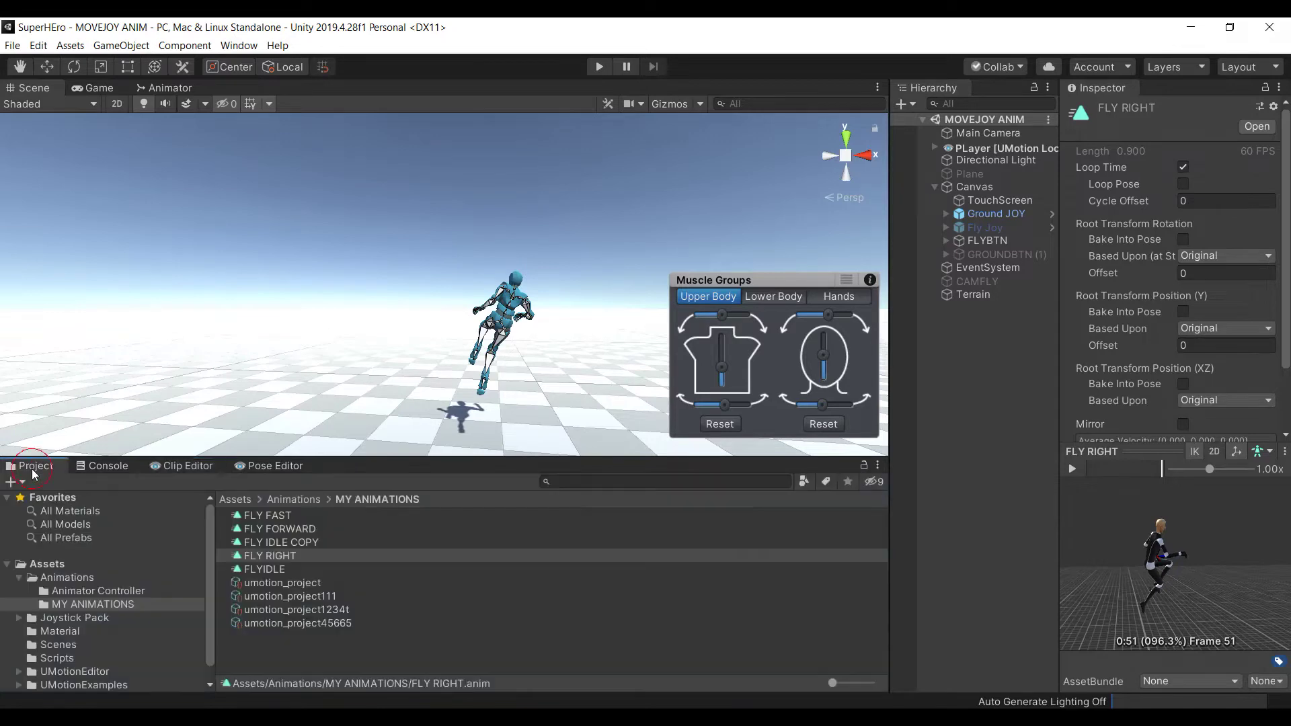
Compare the FLYIDLE and FLY IDLE COPY Inspector previews, then return to the UMotion Clip Editor
{"action": "left_click", "coordinate": [304, 569]}
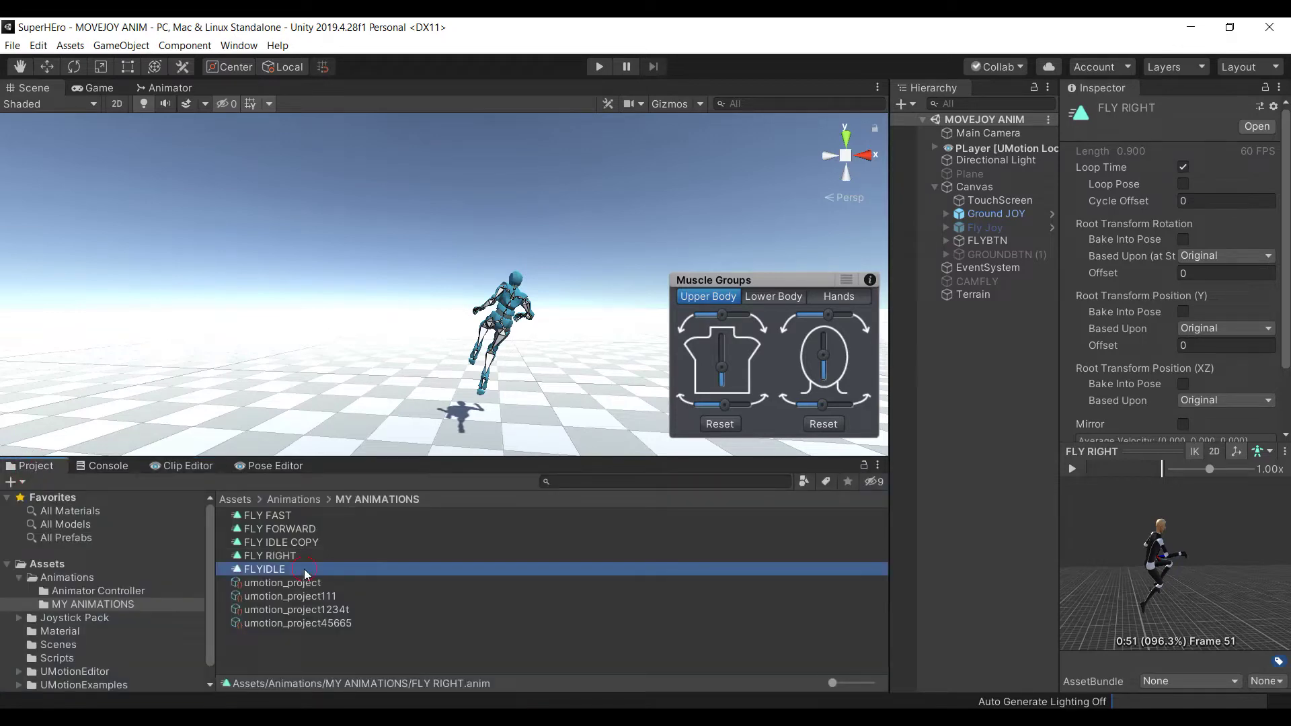
{"action": "left_click_drag", "start_coordinate": [1130, 590], "coordinate": [1220, 611]}
{"action": "left_click", "coordinate": [1072, 469]}
{"action": "left_click", "coordinate": [878, 543]}
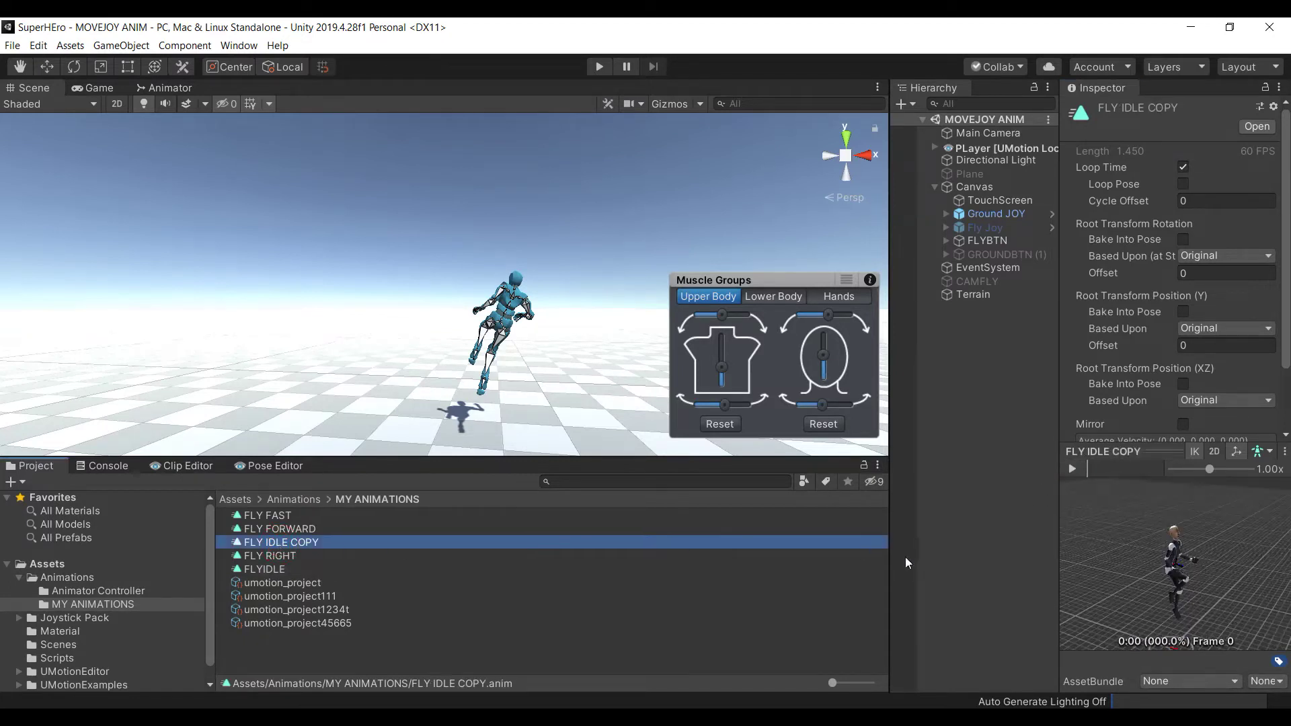
{"action": "left_click", "coordinate": [267, 570]}
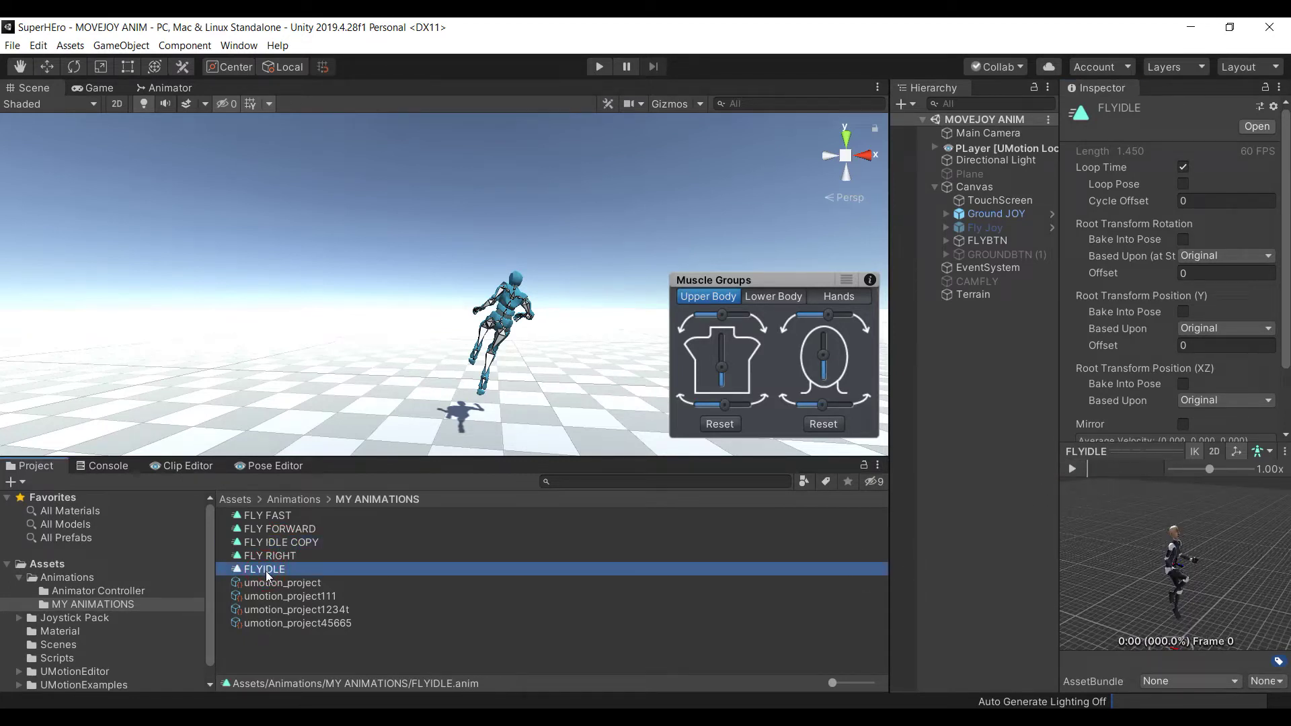
{"action": "left_click", "coordinate": [273, 543]}
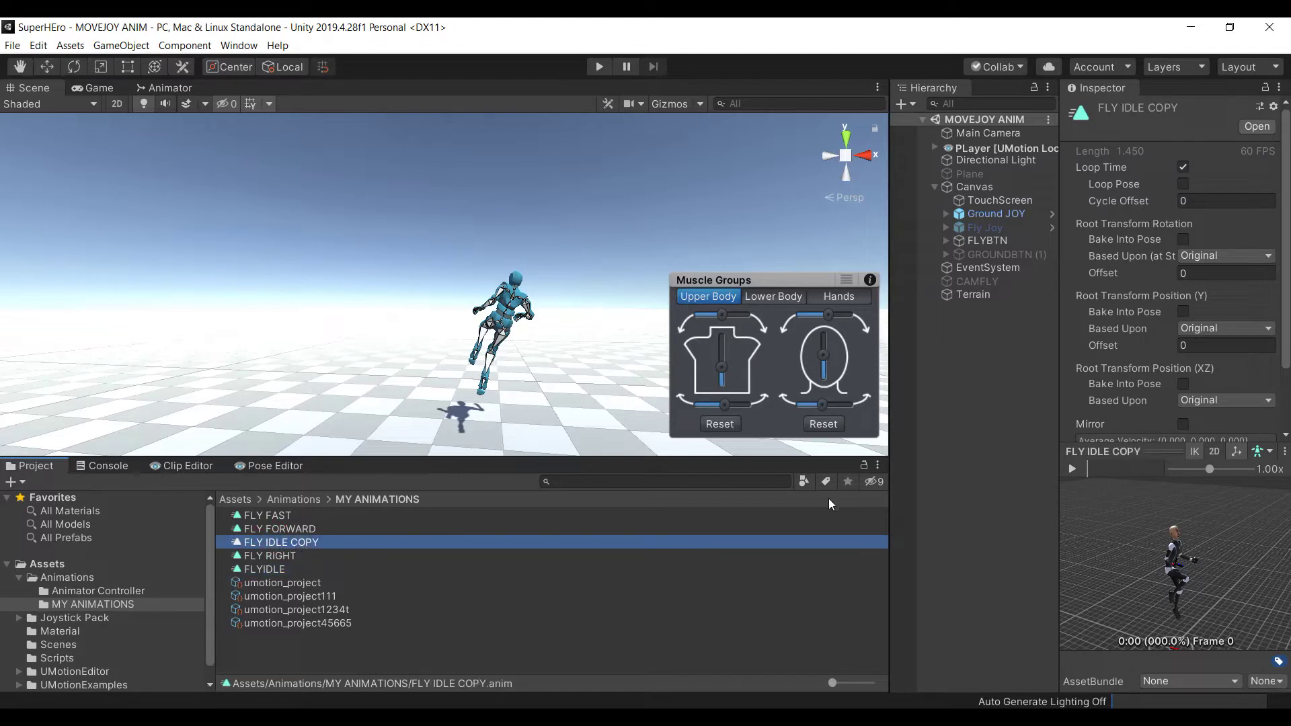
{"action": "left_click", "coordinate": [1072, 469]}
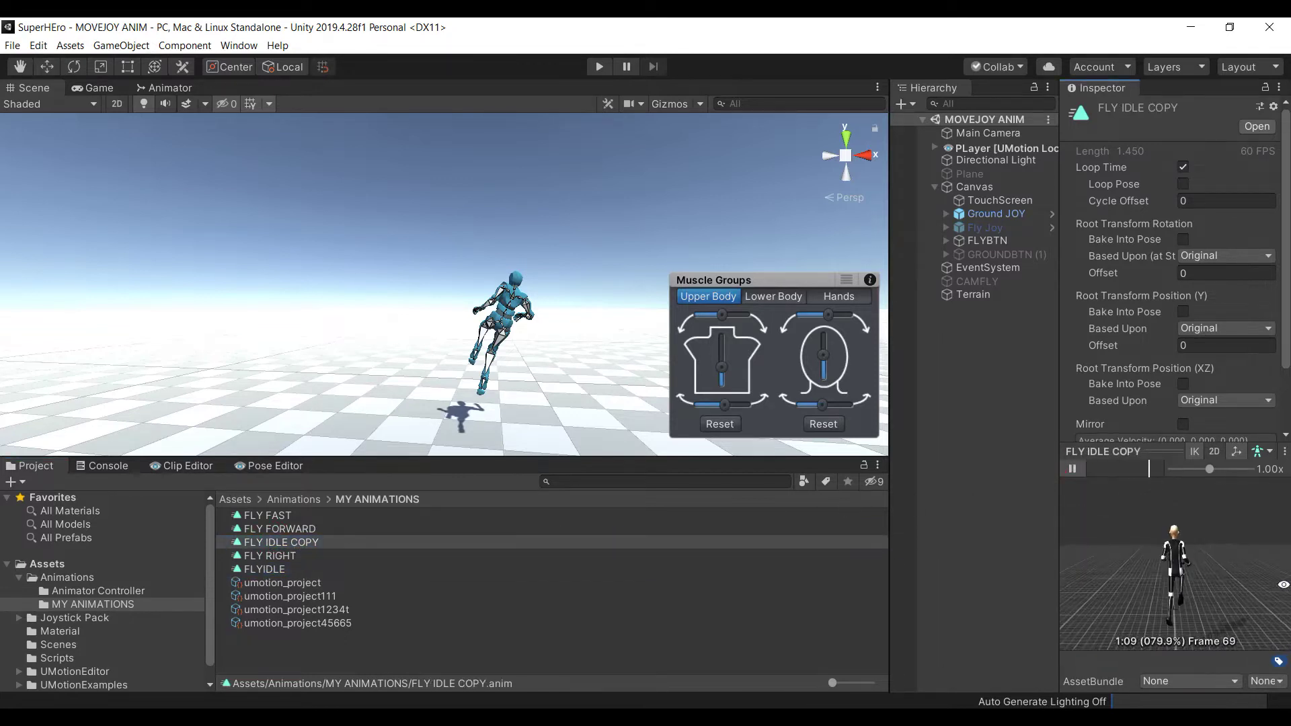
{"action": "left_click", "coordinate": [1072, 470]}
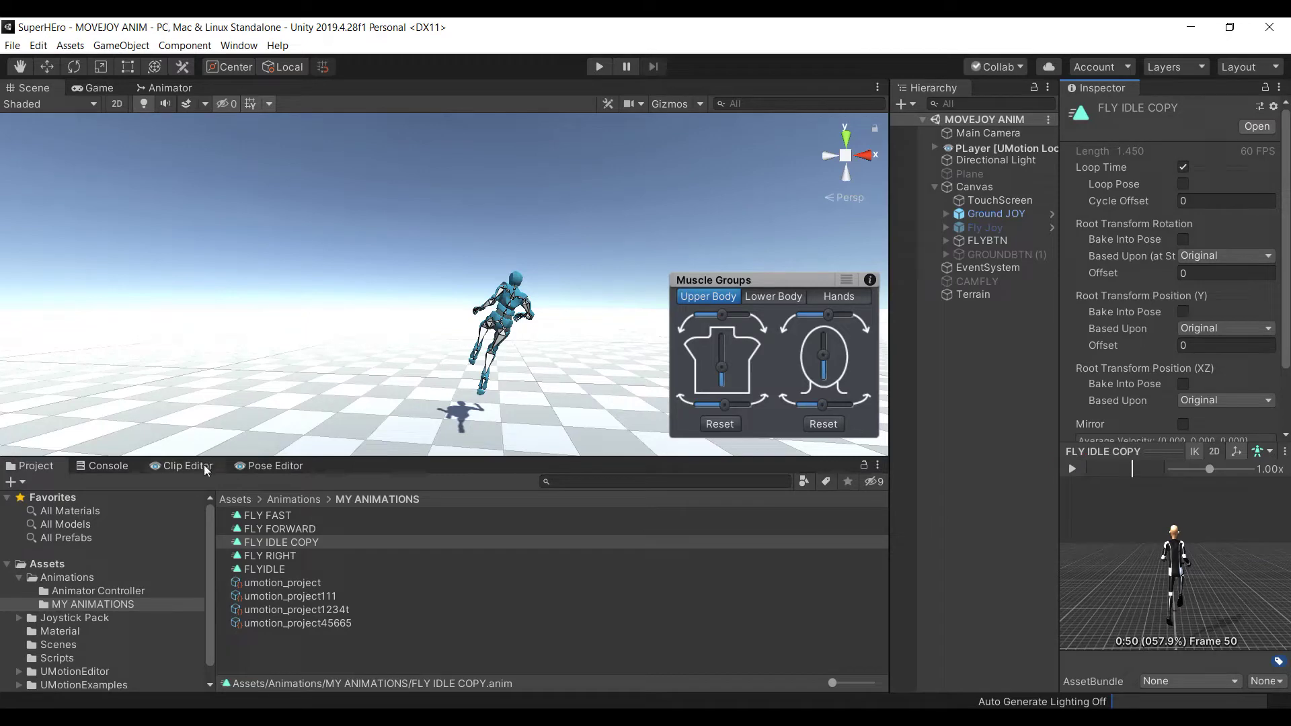
{"action": "left_click", "coordinate": [187, 466]}
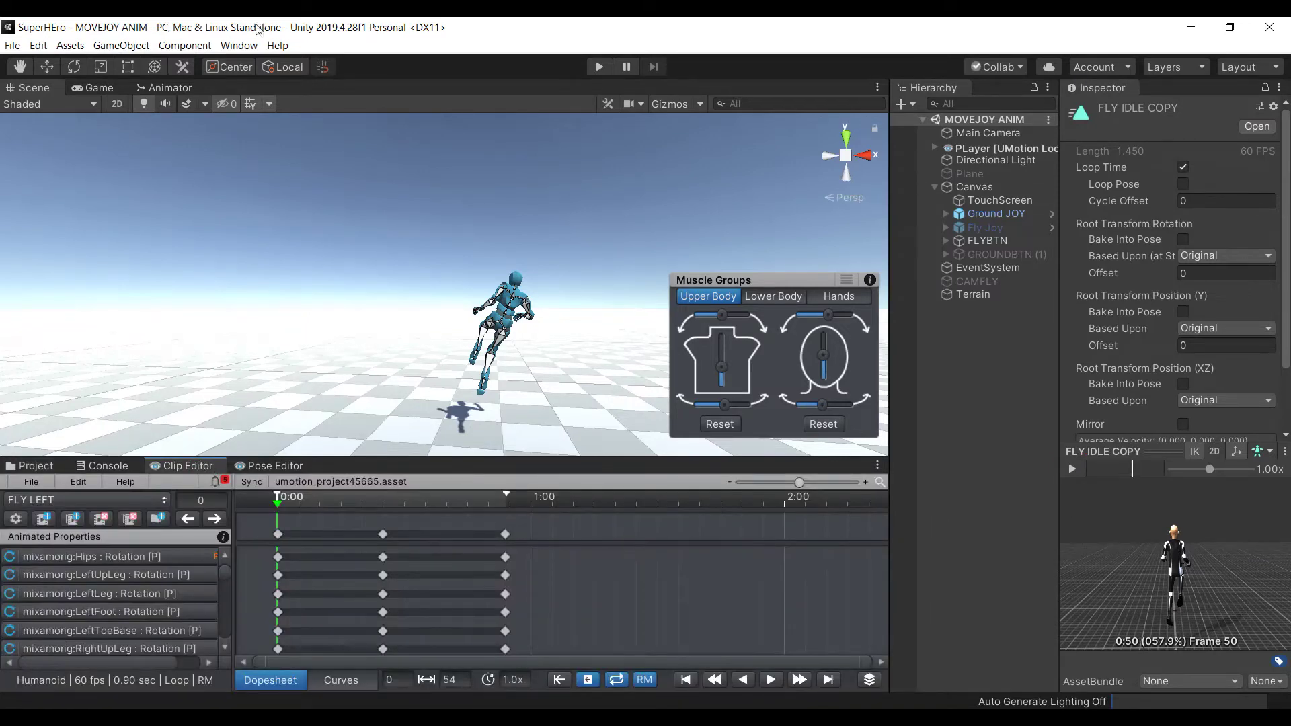
Close both the UMotion Clip Editor and Pose Editor tabs, returning the character to T-pose
{"action": "left_click", "coordinate": [251, 47]}
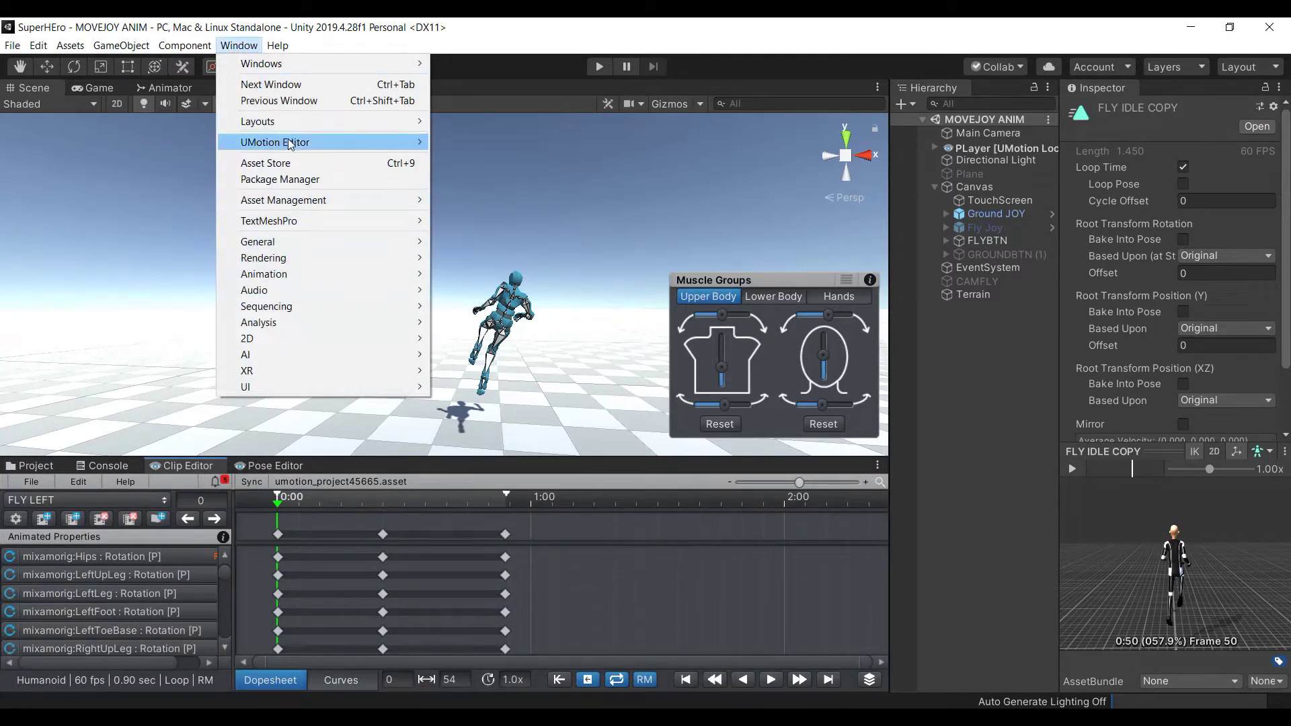
{"action": "mouse_move", "coordinate": [292, 141]}
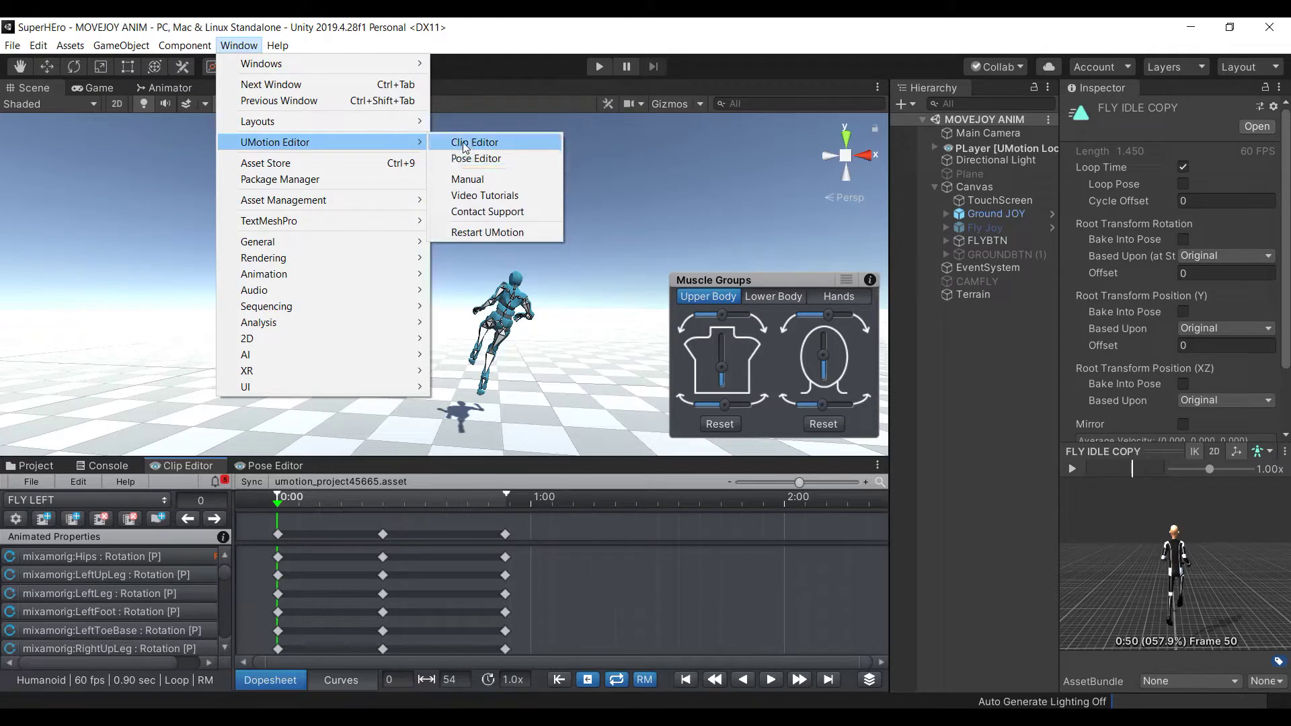
{"action": "left_click", "coordinate": [289, 465]}
{"action": "left_click", "coordinate": [187, 466]}
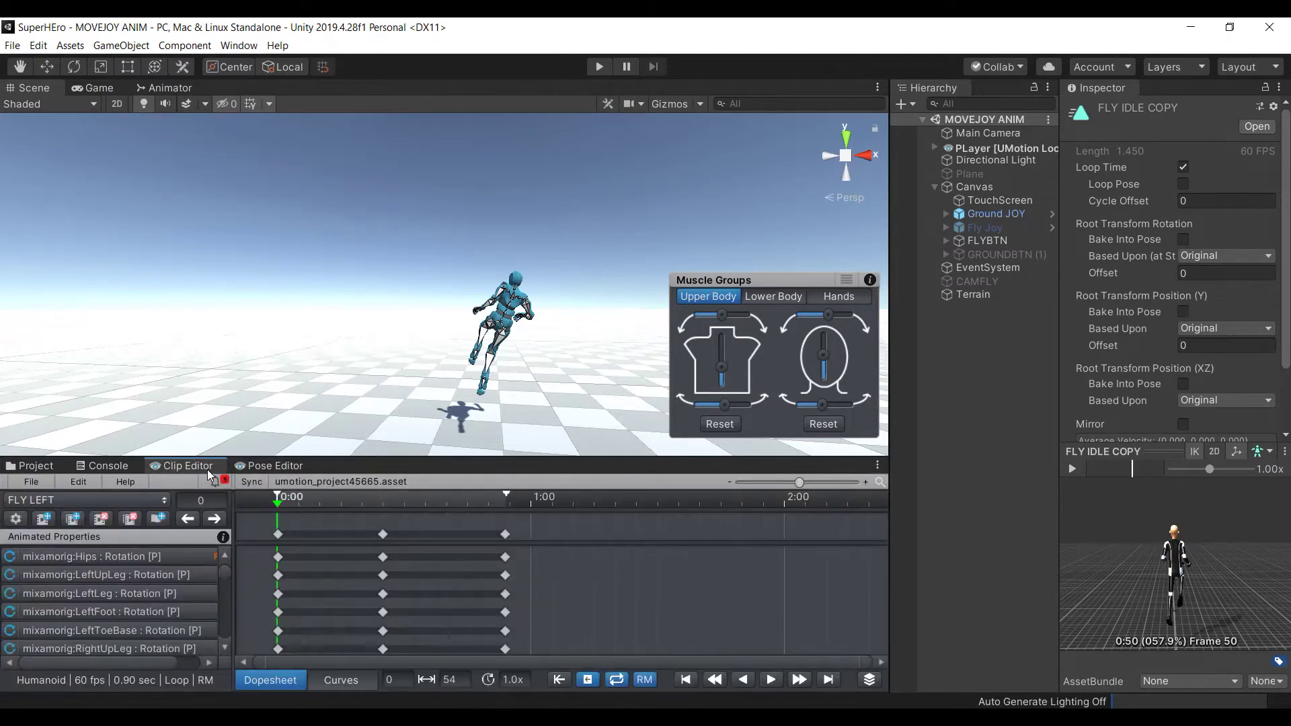
{"action": "right_click", "coordinate": [200, 466]}
{"action": "left_click", "coordinate": [249, 487]}
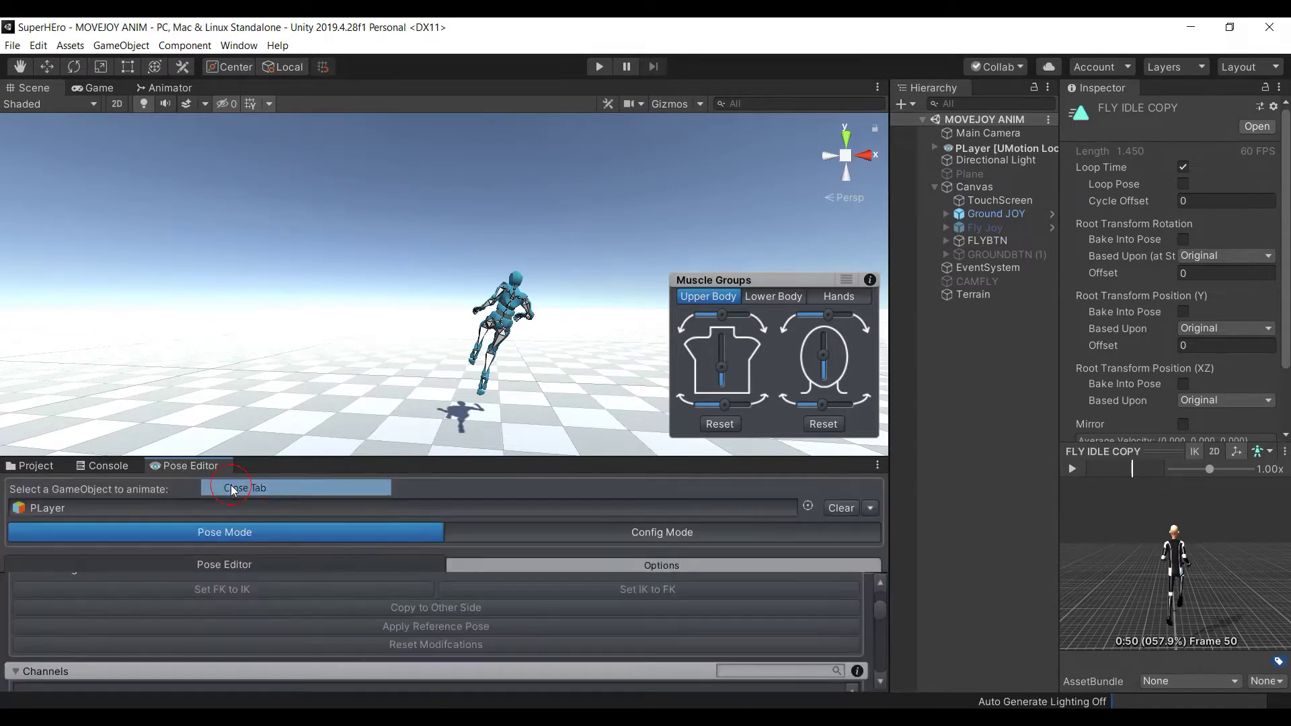
{"action": "right_click", "coordinate": [219, 467]}
{"action": "left_click", "coordinate": [252, 493]}
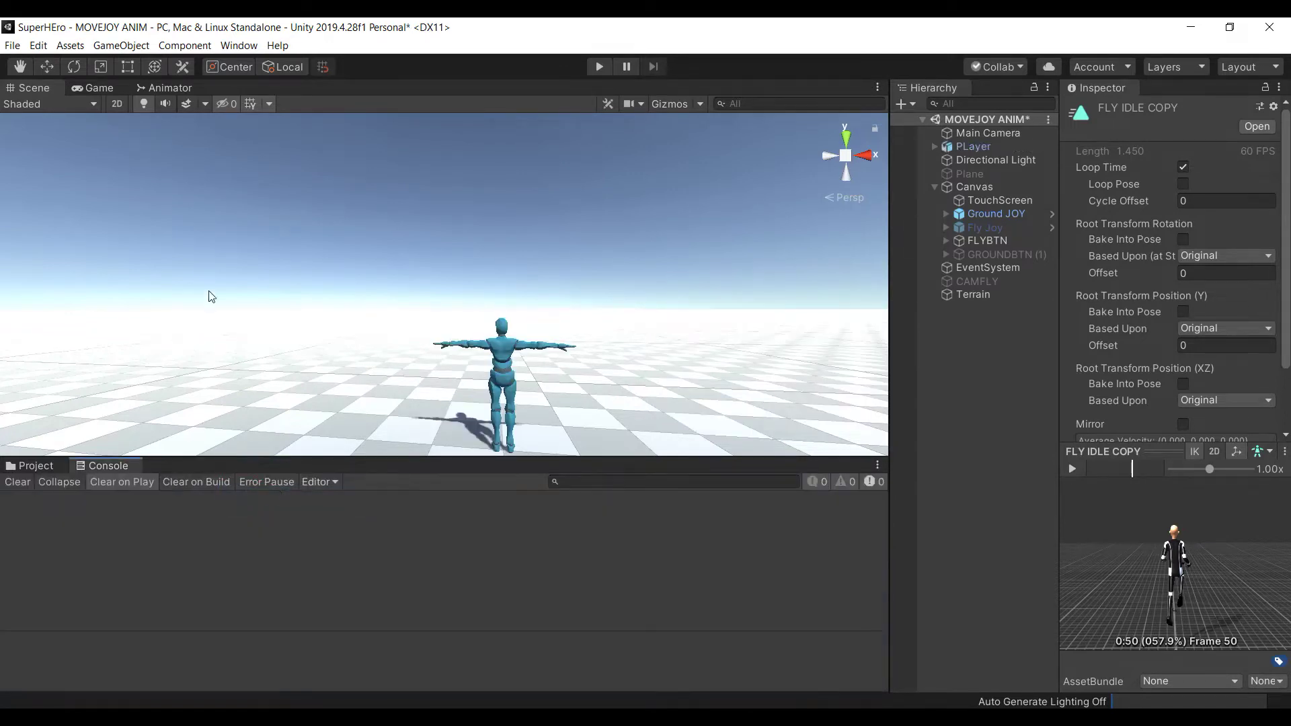
{"action": "left_click", "coordinate": [240, 45]}
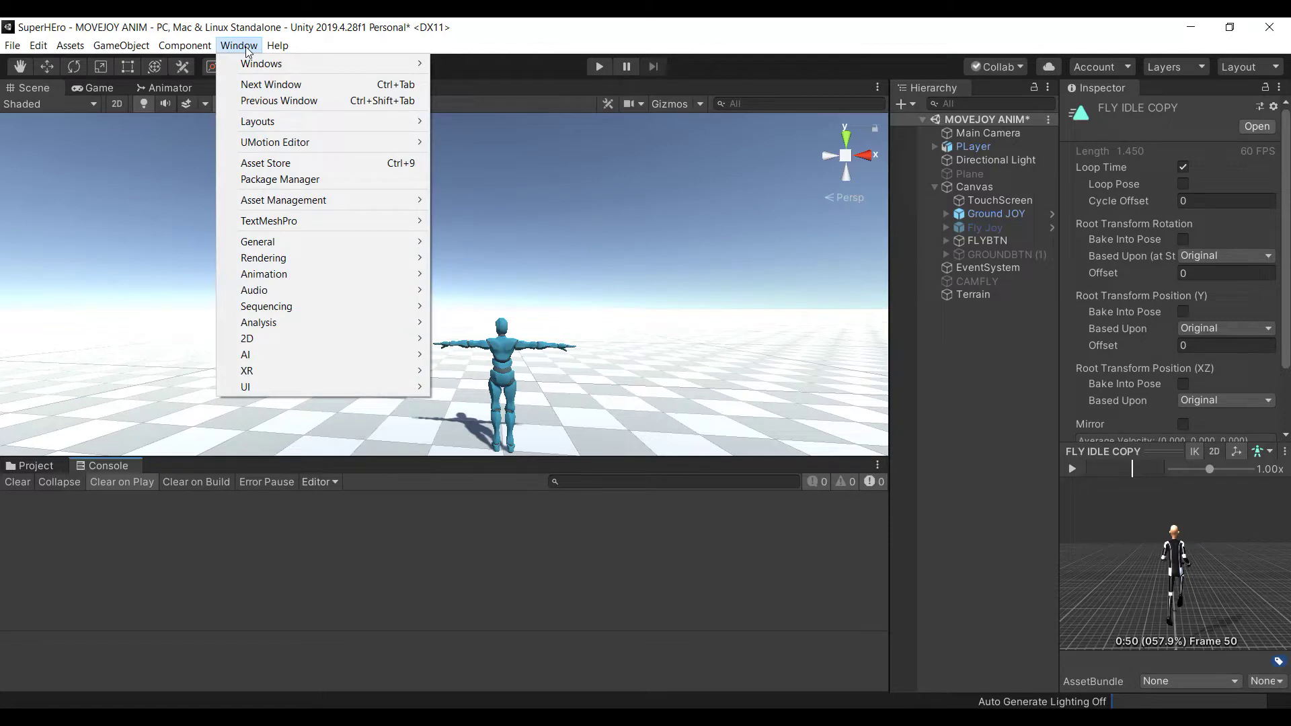
{"action": "mouse_move", "coordinate": [375, 142]}
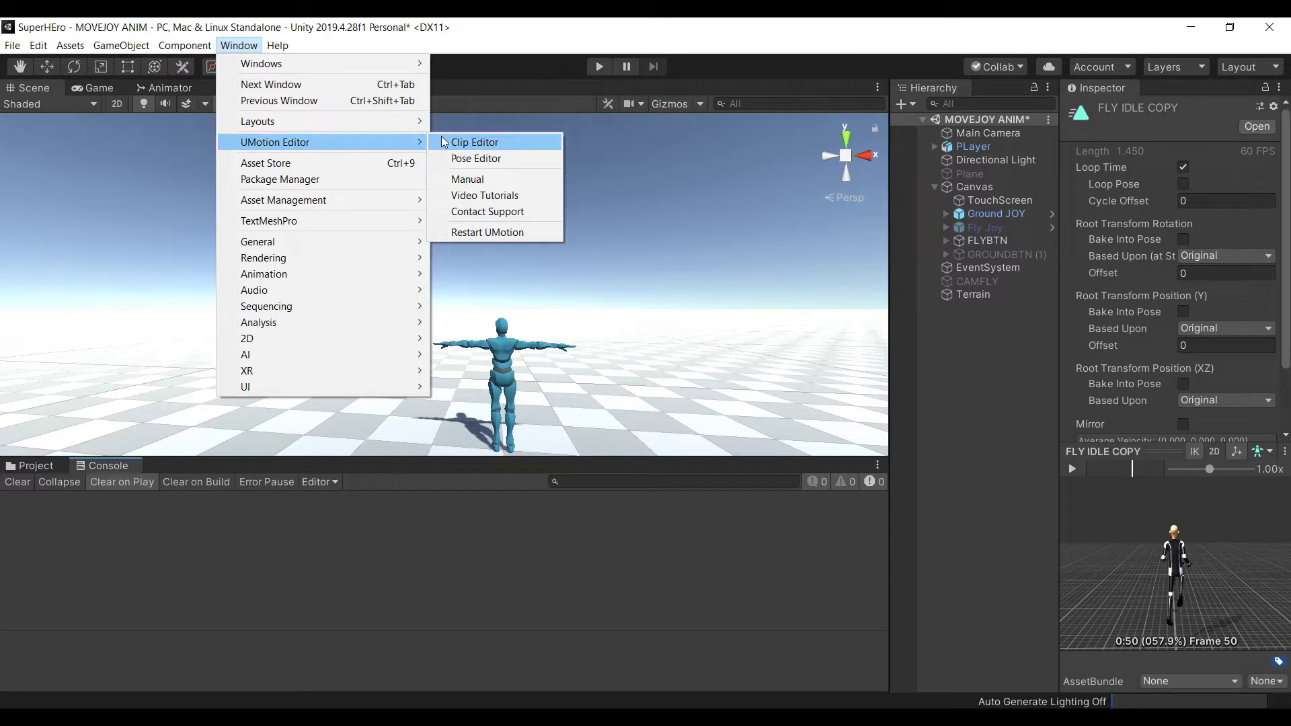
Reopen the UMotion Clip Editor docked beside the Console, and open the Pose Editor
{"action": "left_click", "coordinate": [449, 144]}
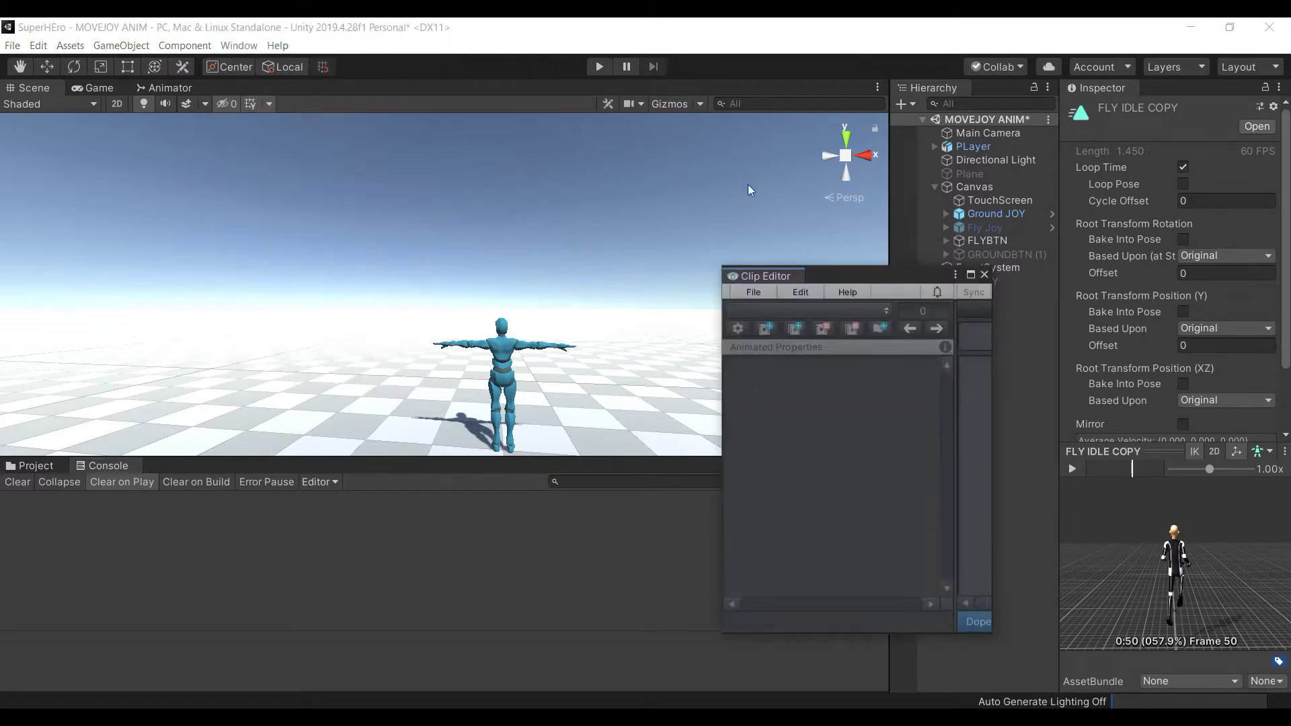
{"action": "left_click_drag", "start_coordinate": [760, 276], "coordinate": [167, 469]}
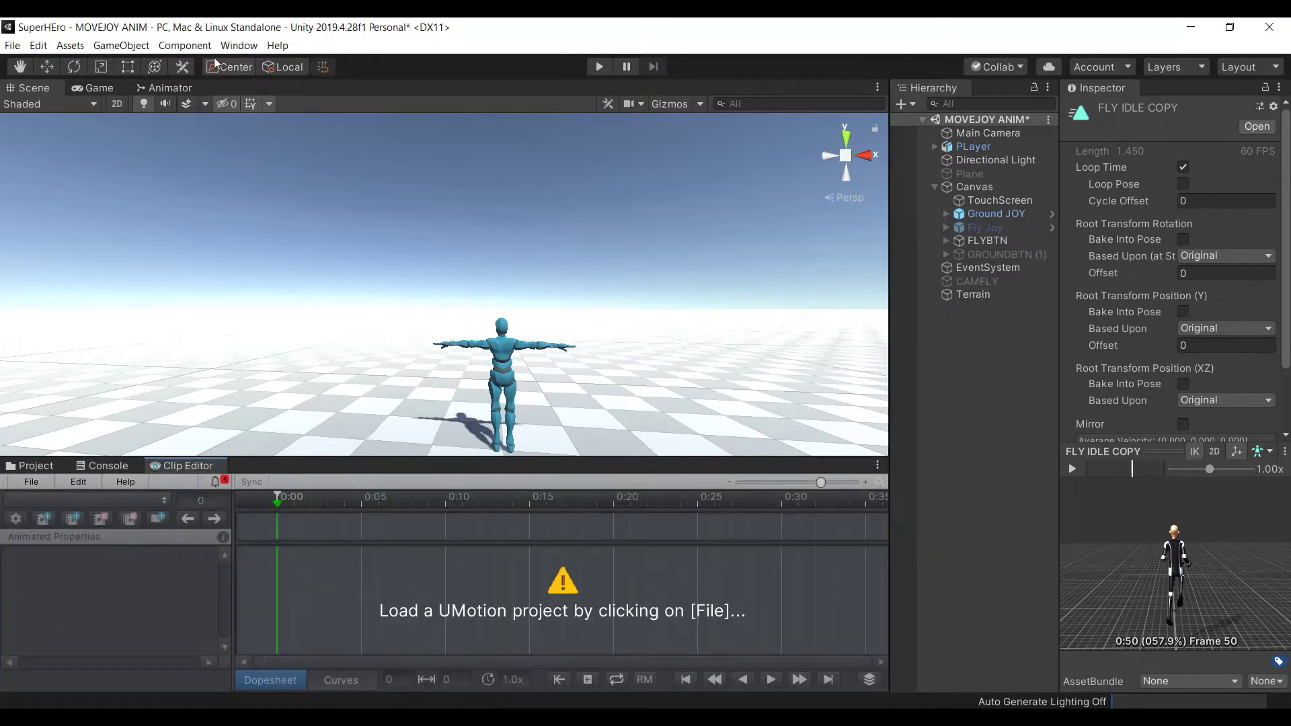
{"action": "left_click", "coordinate": [237, 46]}
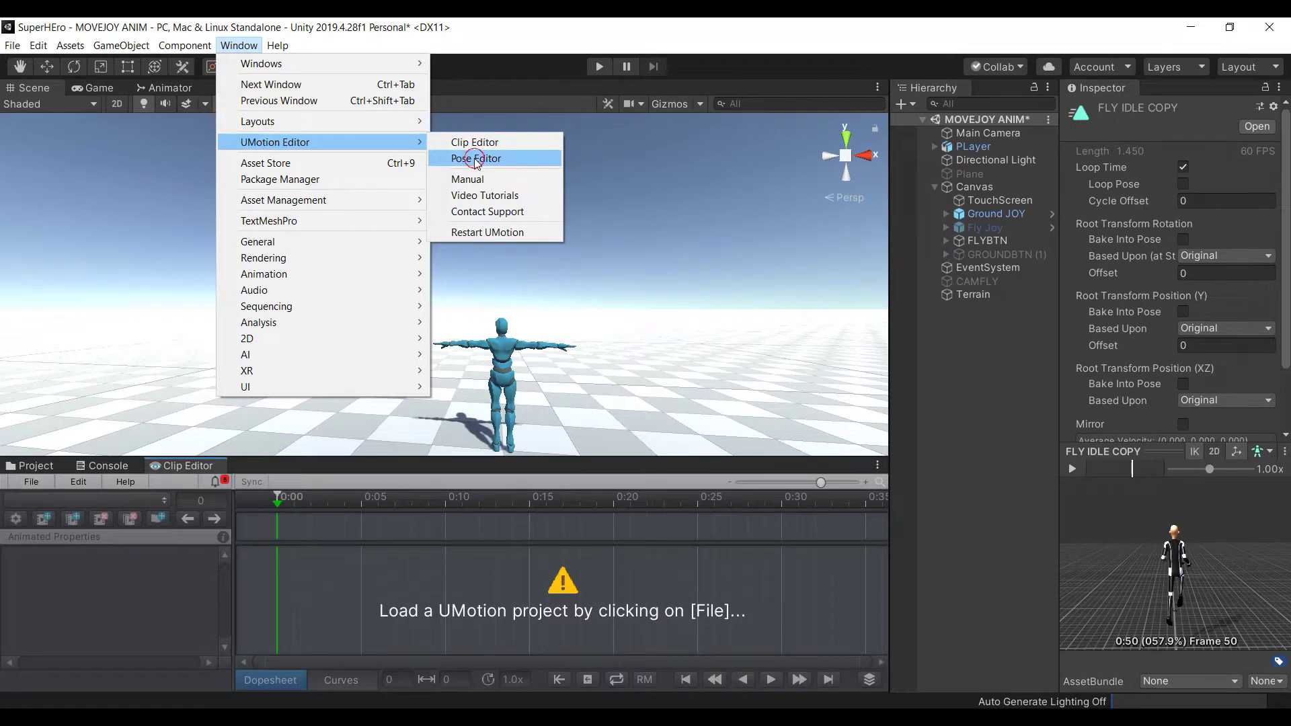
{"action": "left_click", "coordinate": [476, 160]}
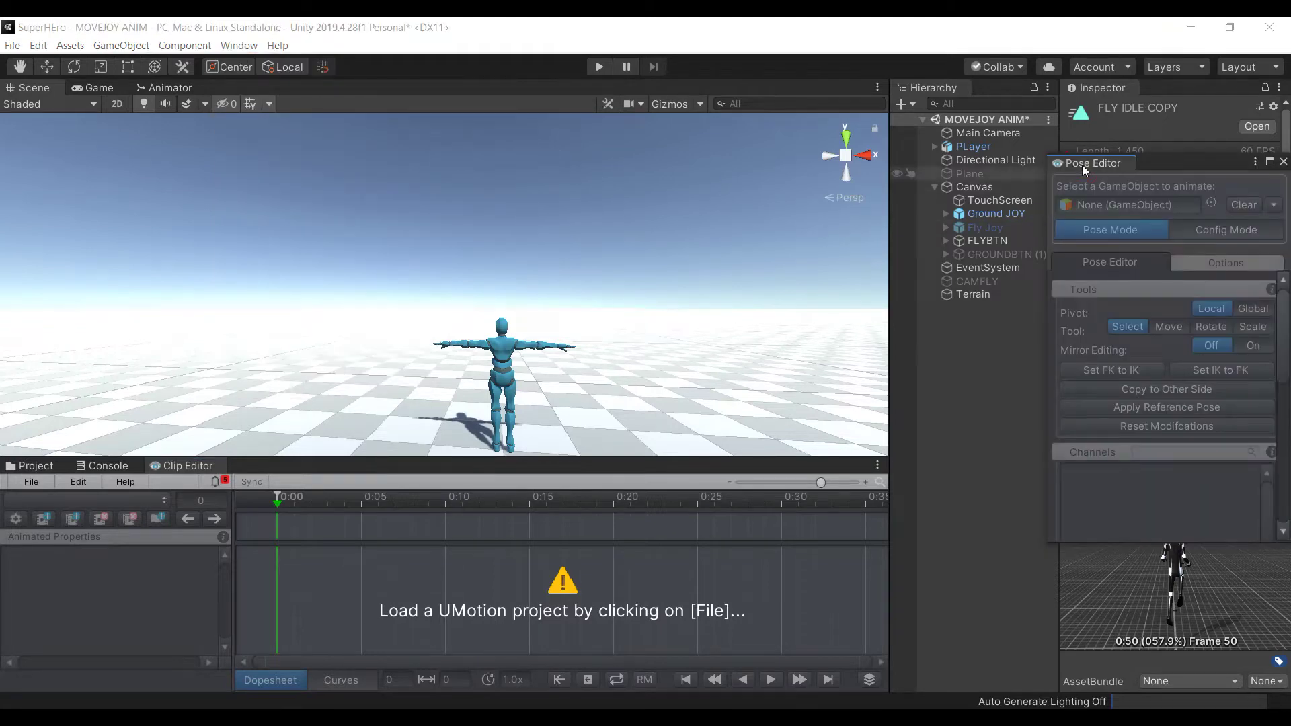
{"action": "left_click", "coordinate": [39, 483]}
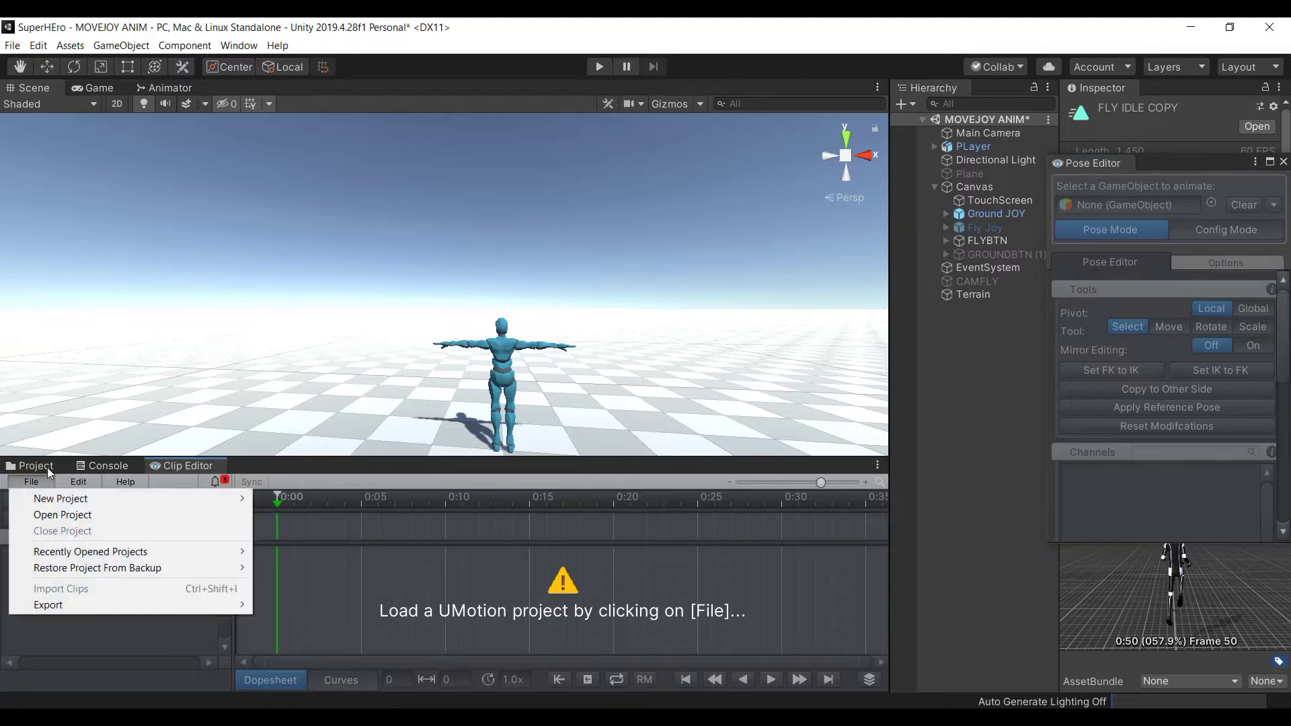
{"action": "mouse_move", "coordinate": [143, 499]}
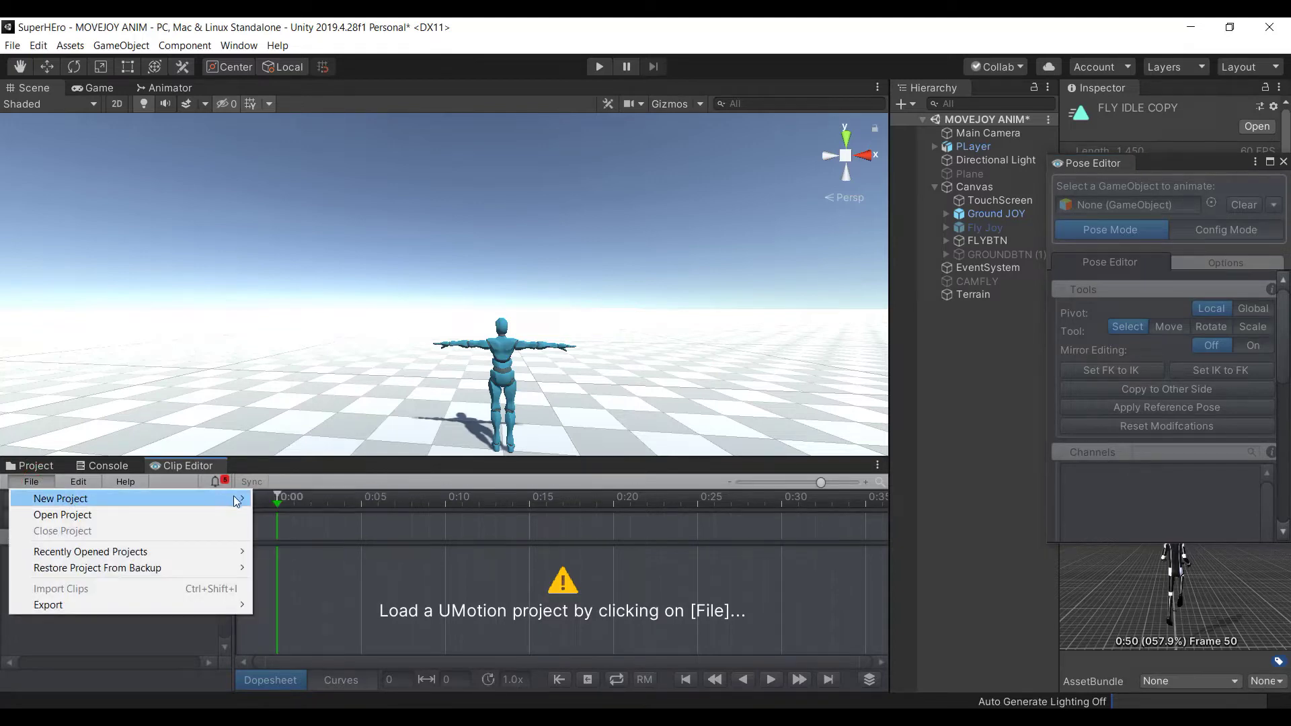
{"action": "left_click", "coordinate": [277, 501]}
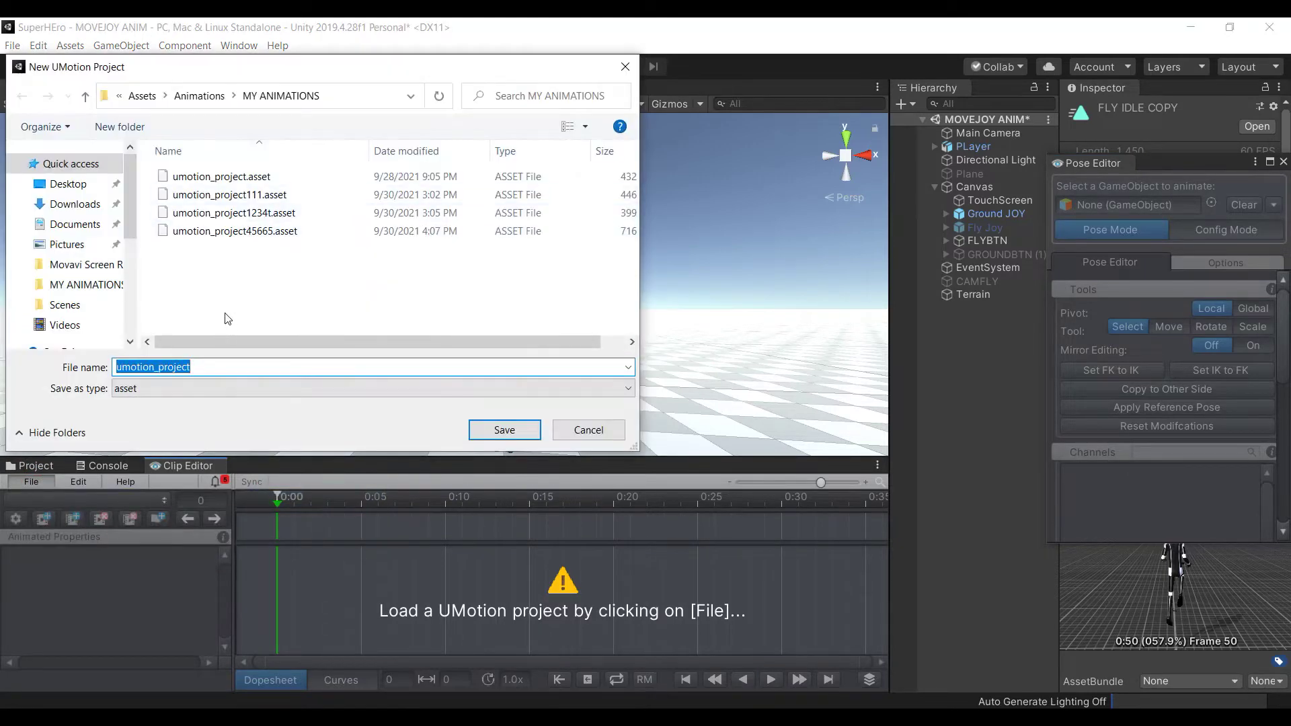
{"action": "left_click", "coordinate": [235, 368]}
{"action": "double_click", "coordinate": [235, 368]}
{"action": "left_click", "coordinate": [235, 368]}
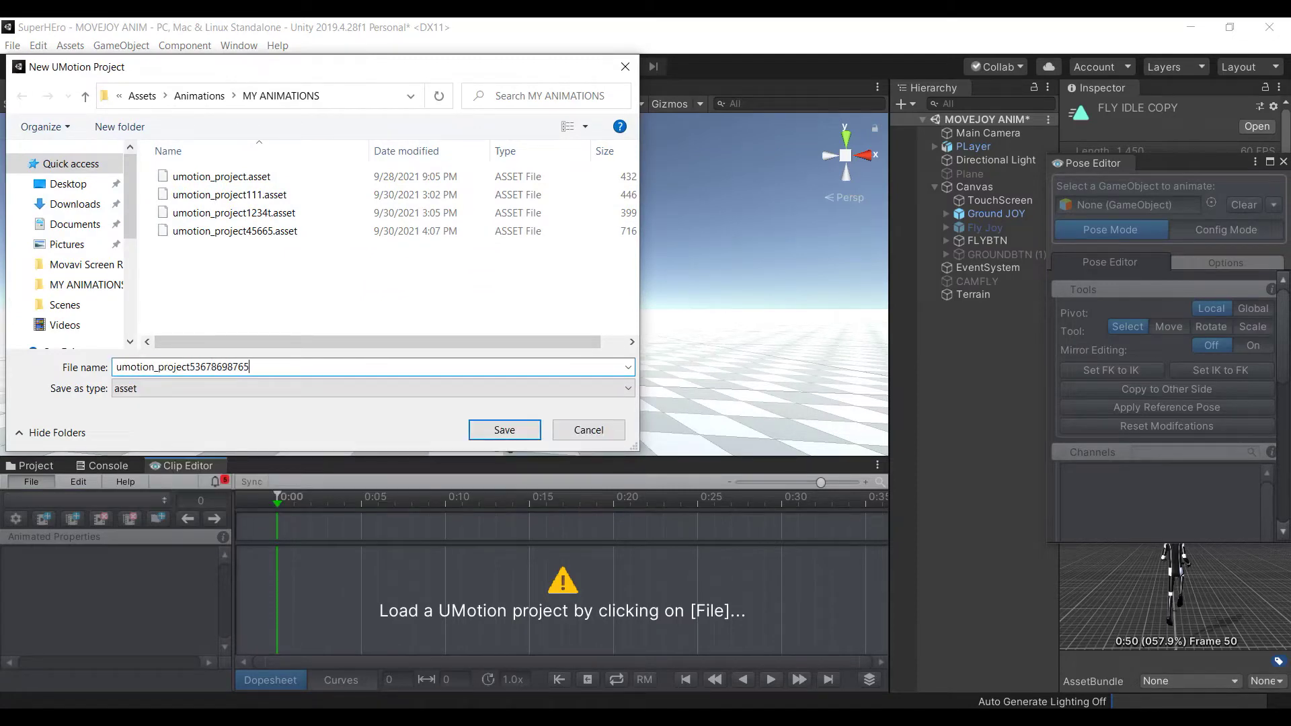
{"action": "left_click", "coordinate": [482, 429]}
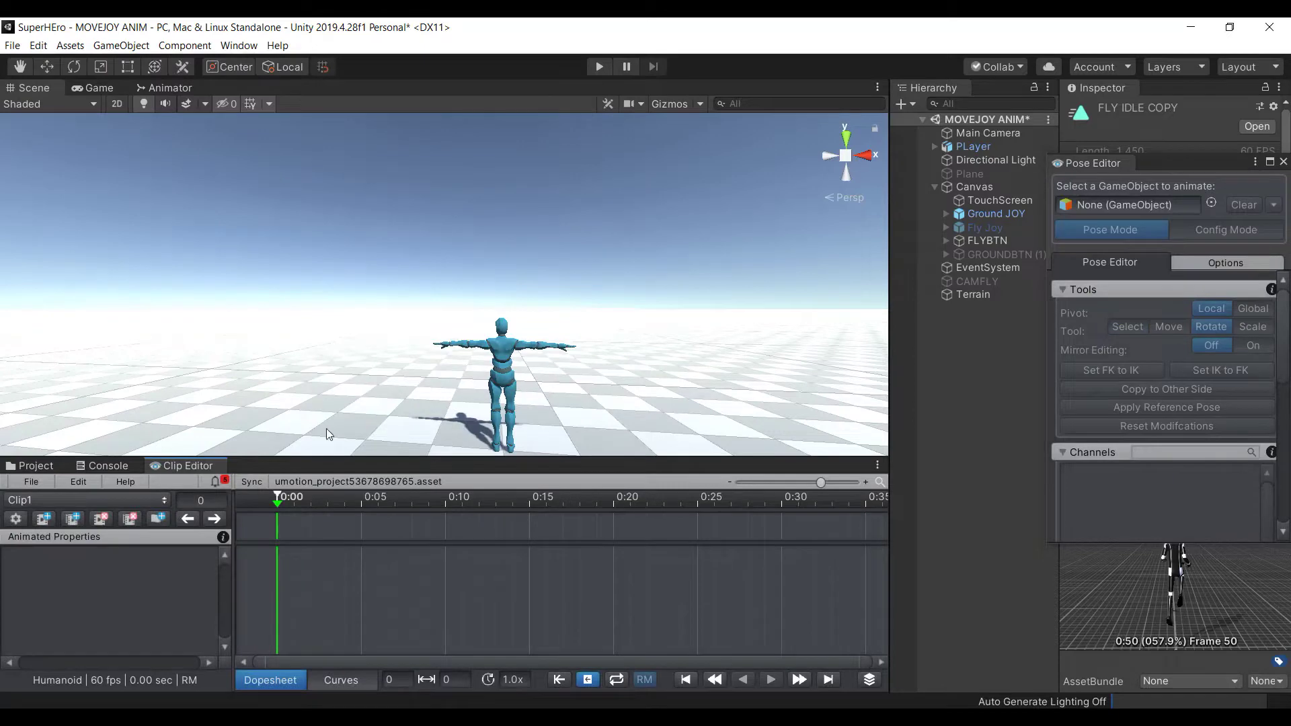
{"action": "left_click", "coordinate": [979, 148]}
{"action": "left_click_drag", "start_coordinate": [979, 148], "coordinate": [1107, 203]}
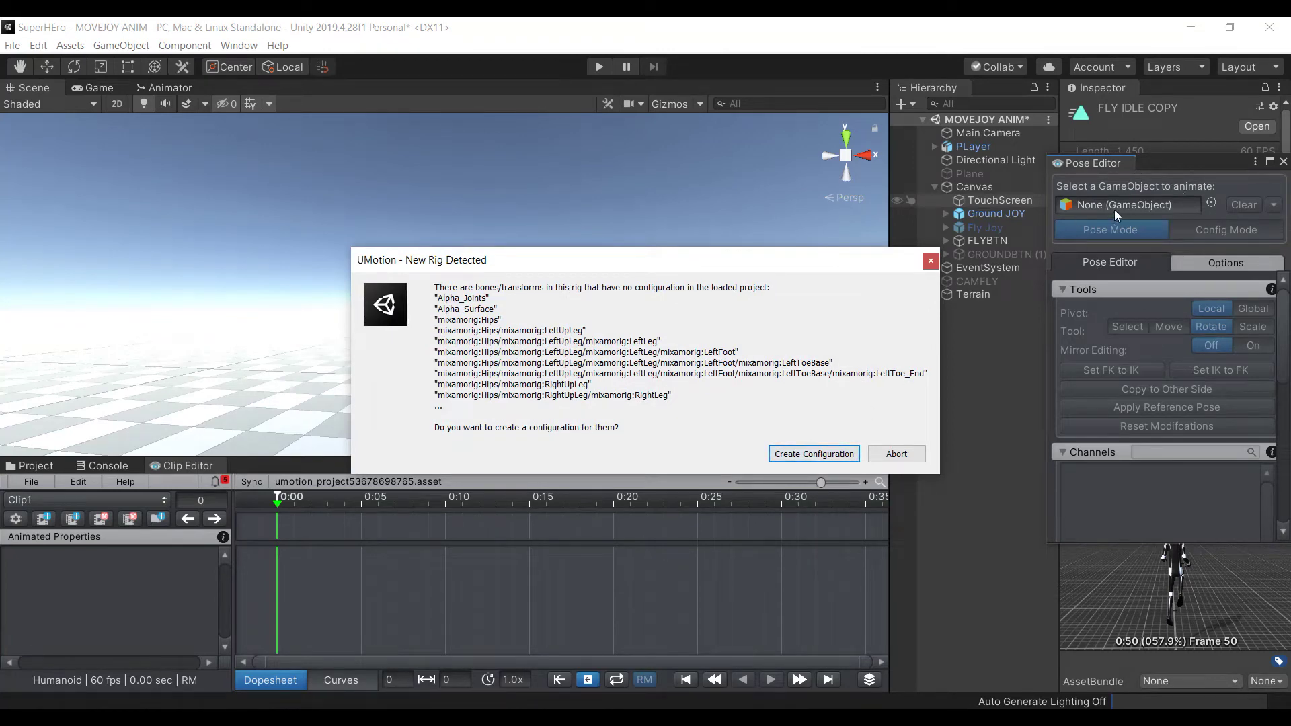
Create PLayer's rig configuration, then frame and orbit the Scene view around the character
{"action": "left_click", "coordinate": [823, 455]}
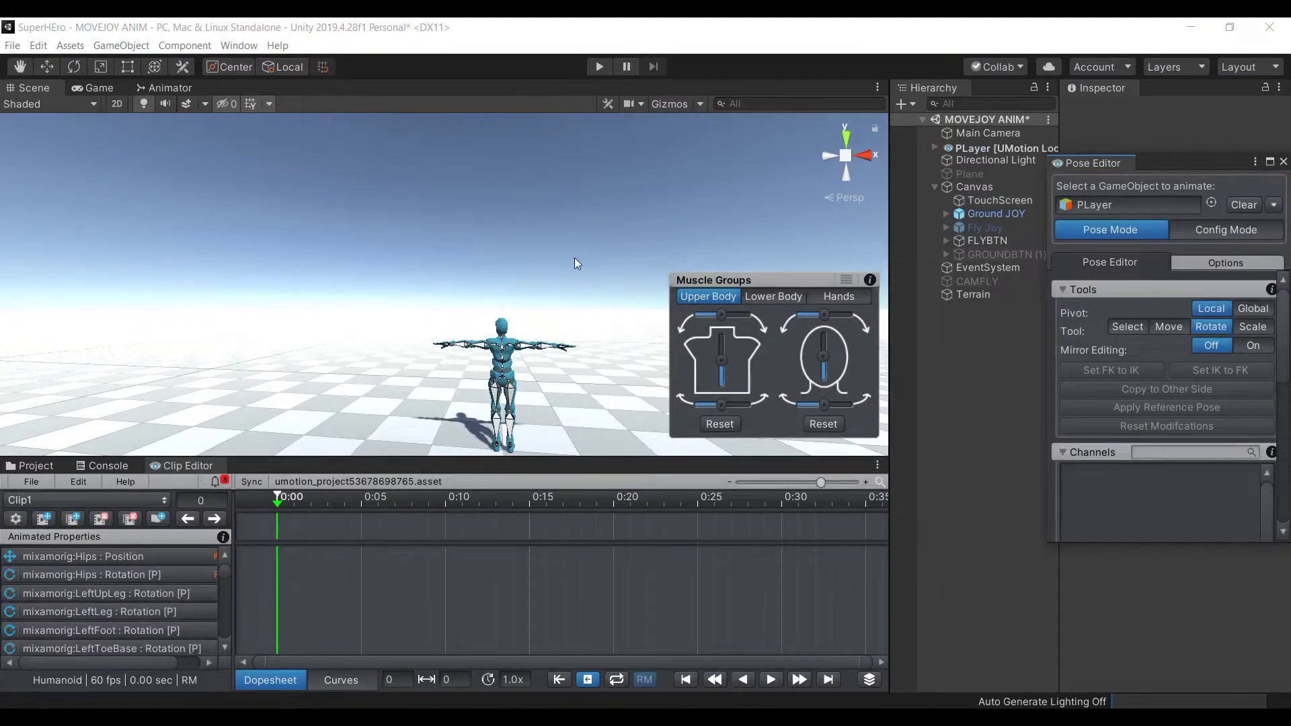
{"action": "scroll", "coordinate": [552, 365], "scroll_direction": "up", "scroll_amount": 3}
{"action": "key", "text": "f"}
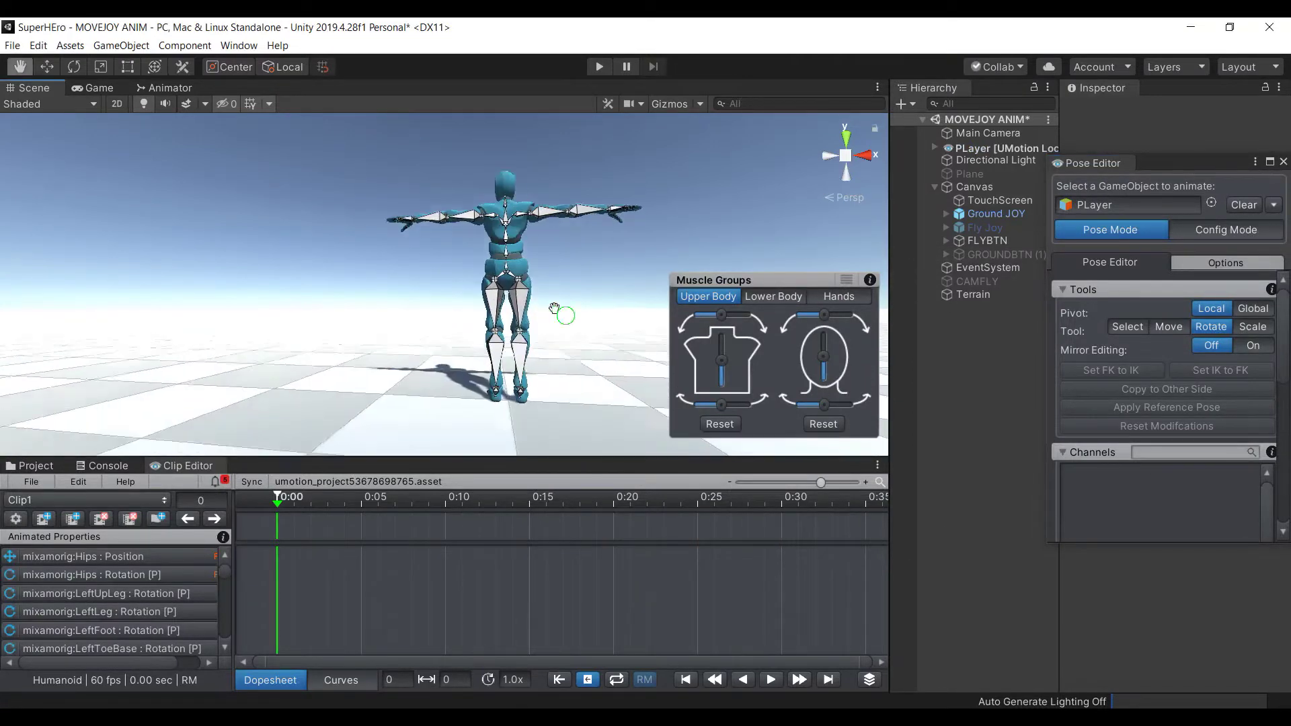
{"action": "left_click_drag", "start_coordinate": [611, 219], "coordinate": [522, 301], "text": "alt"}
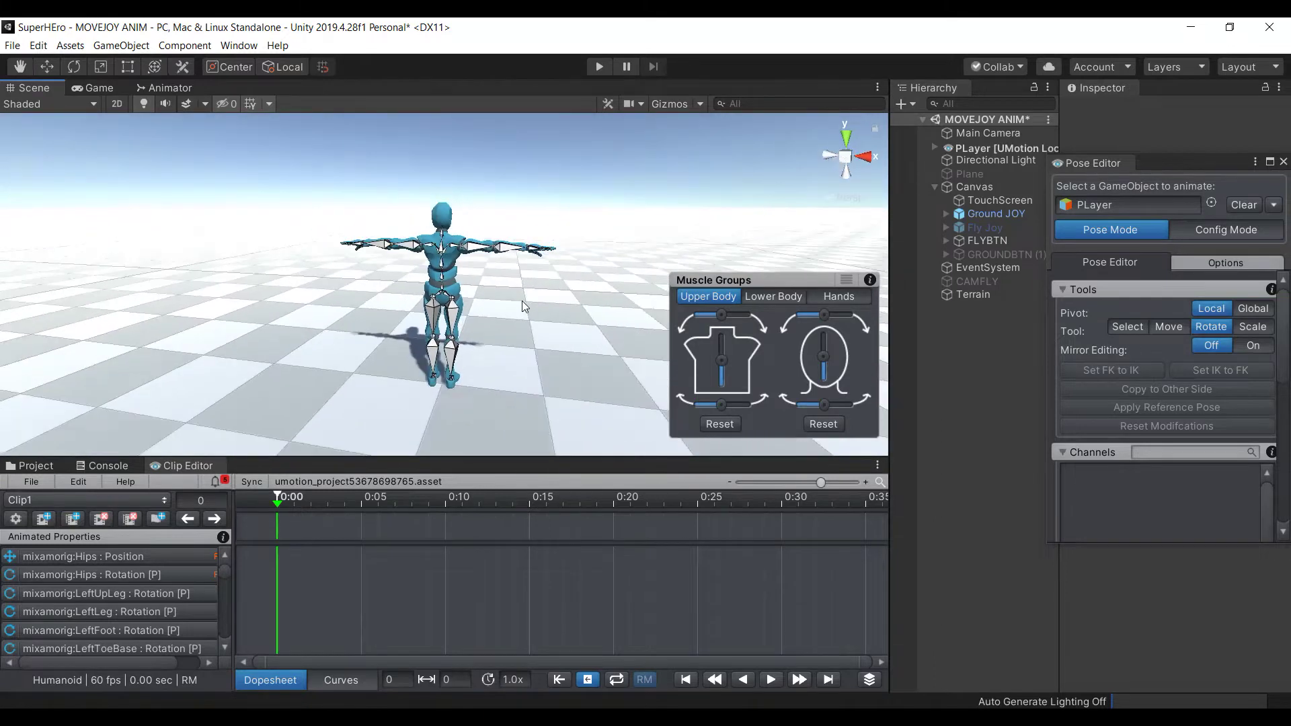
Import FLY IDLE COPY.anim from Assets/Animations/MY ANIMATIONS into the UMotion project
{"action": "left_click", "coordinate": [23, 486]}
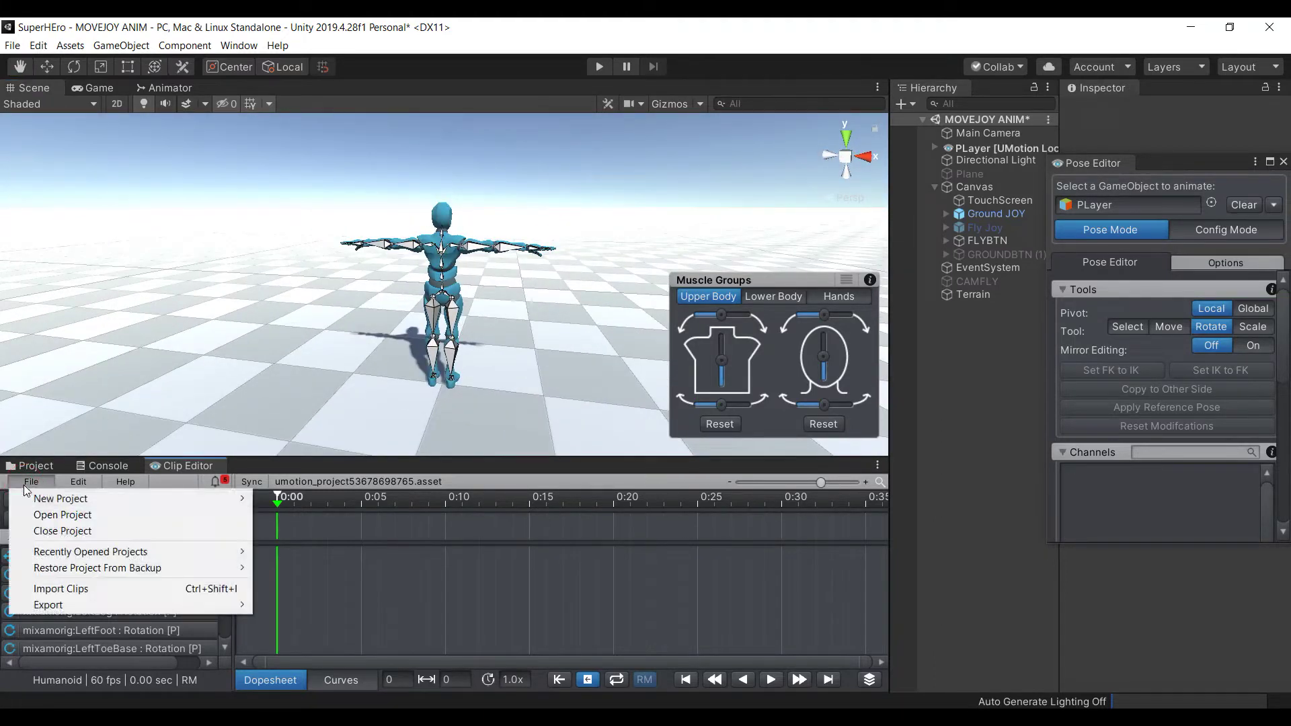
{"action": "mouse_move", "coordinate": [219, 499]}
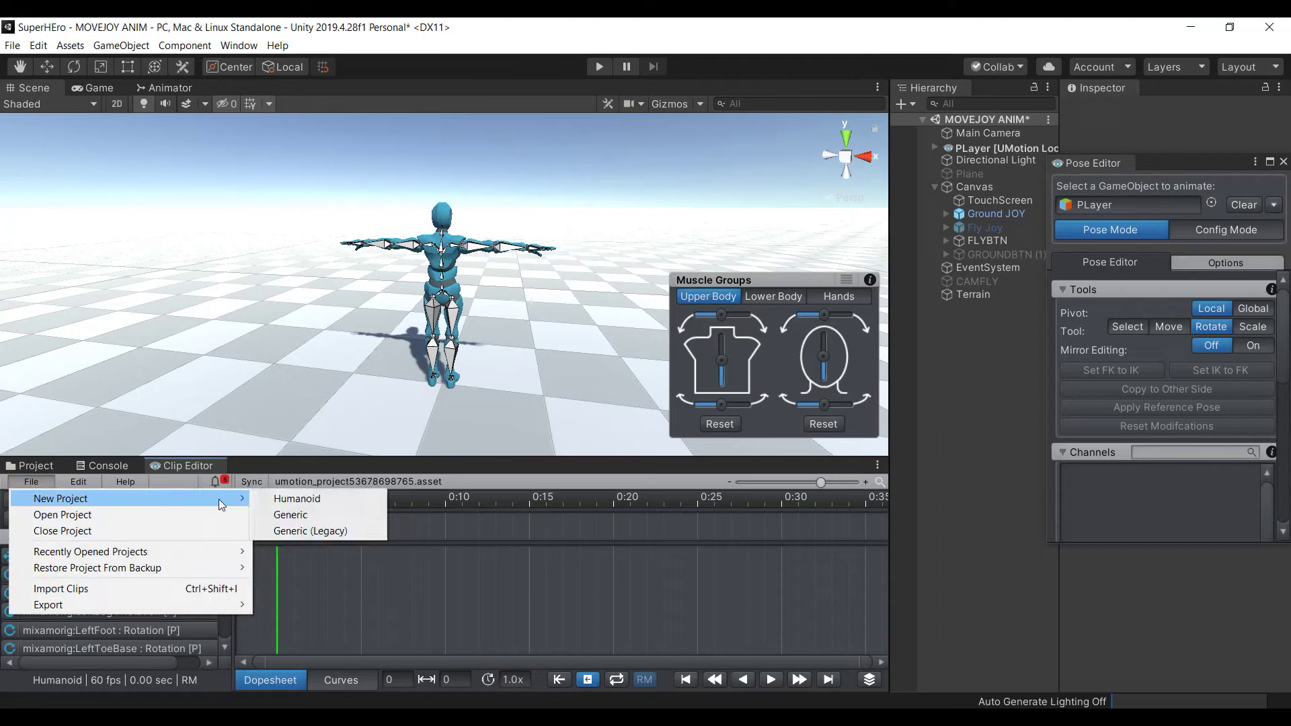
{"action": "left_click", "coordinate": [171, 592]}
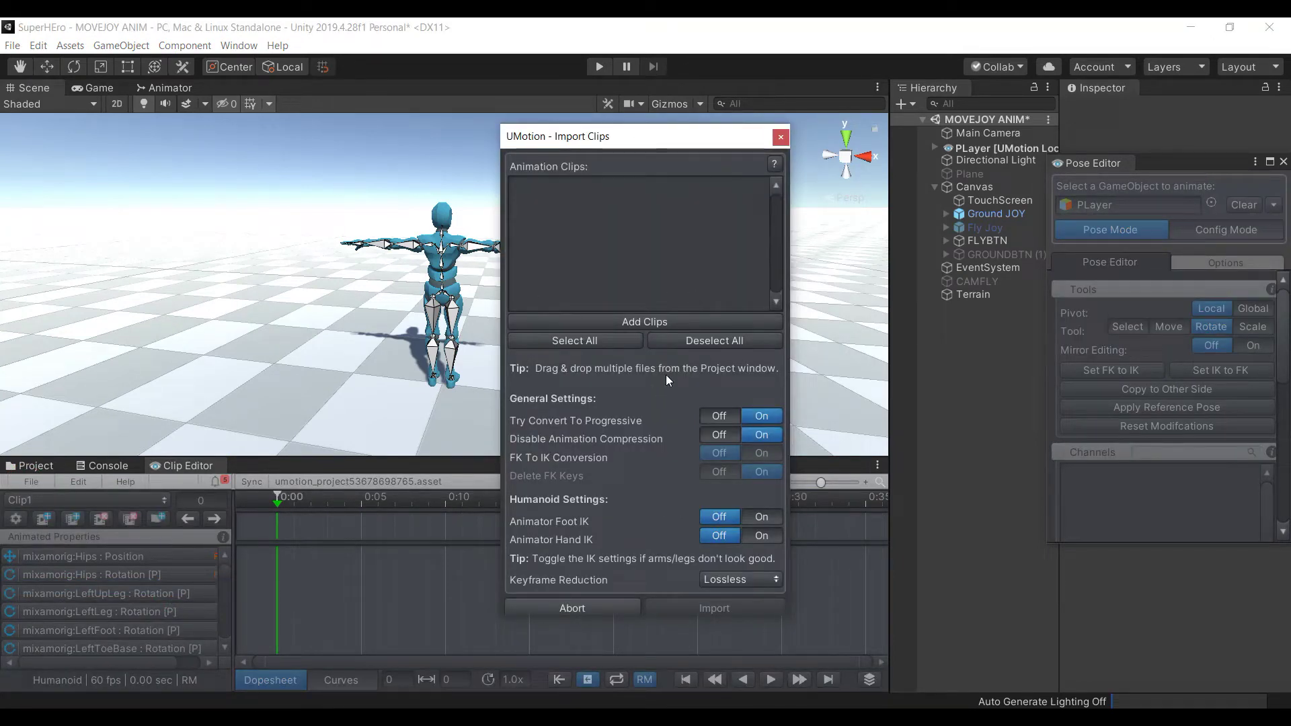
{"action": "left_click", "coordinate": [655, 326]}
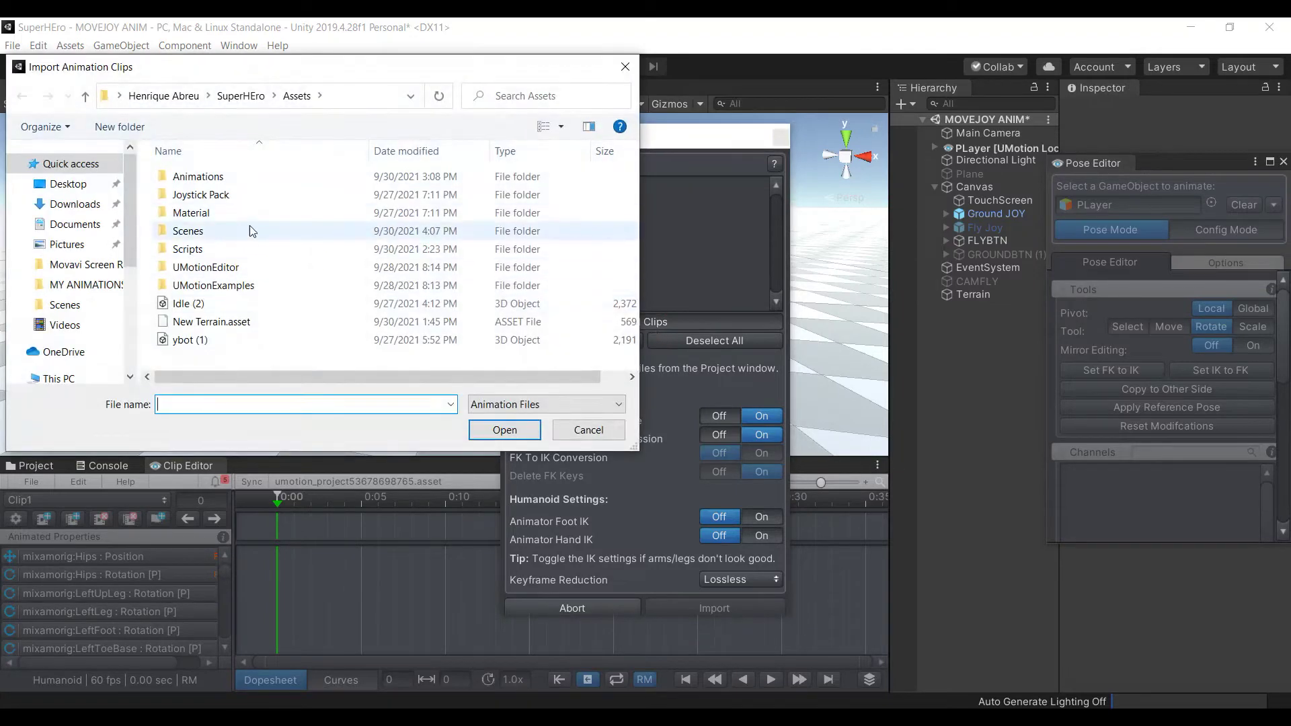
{"action": "double_click", "coordinate": [205, 176]}
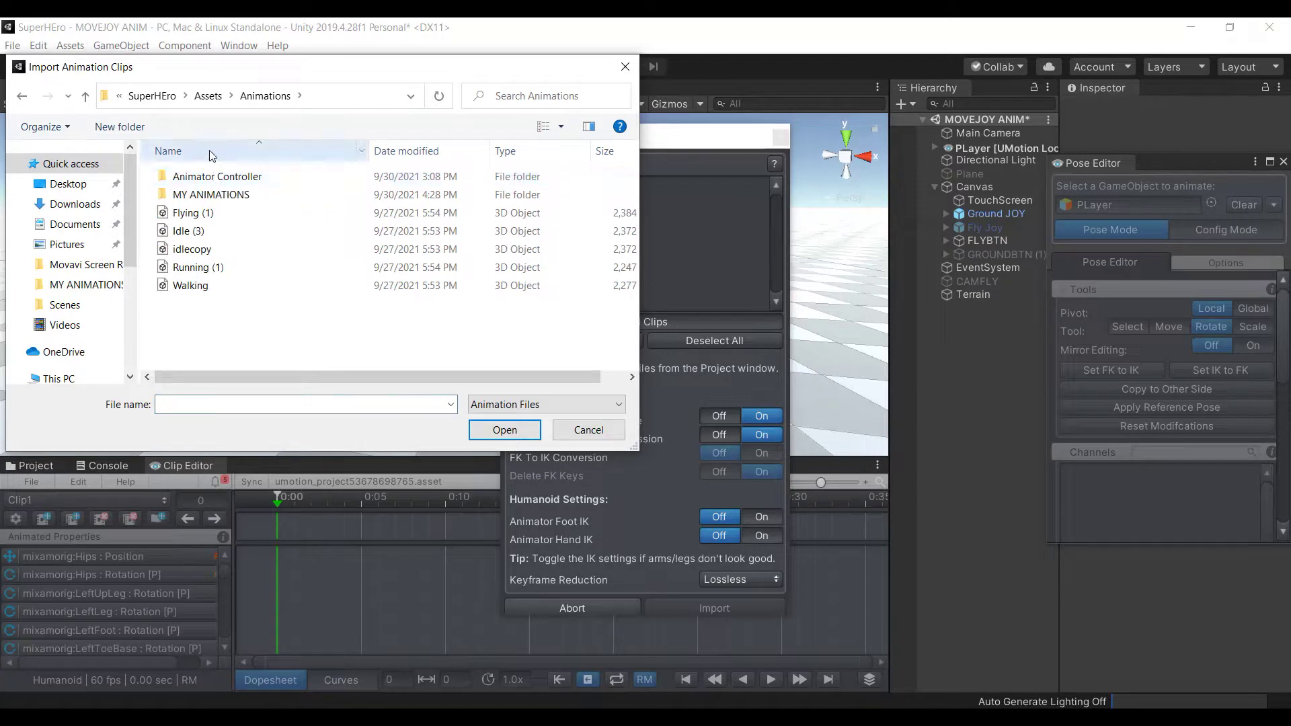
{"action": "left_click", "coordinate": [221, 195]}
{"action": "double_click", "coordinate": [220, 195]}
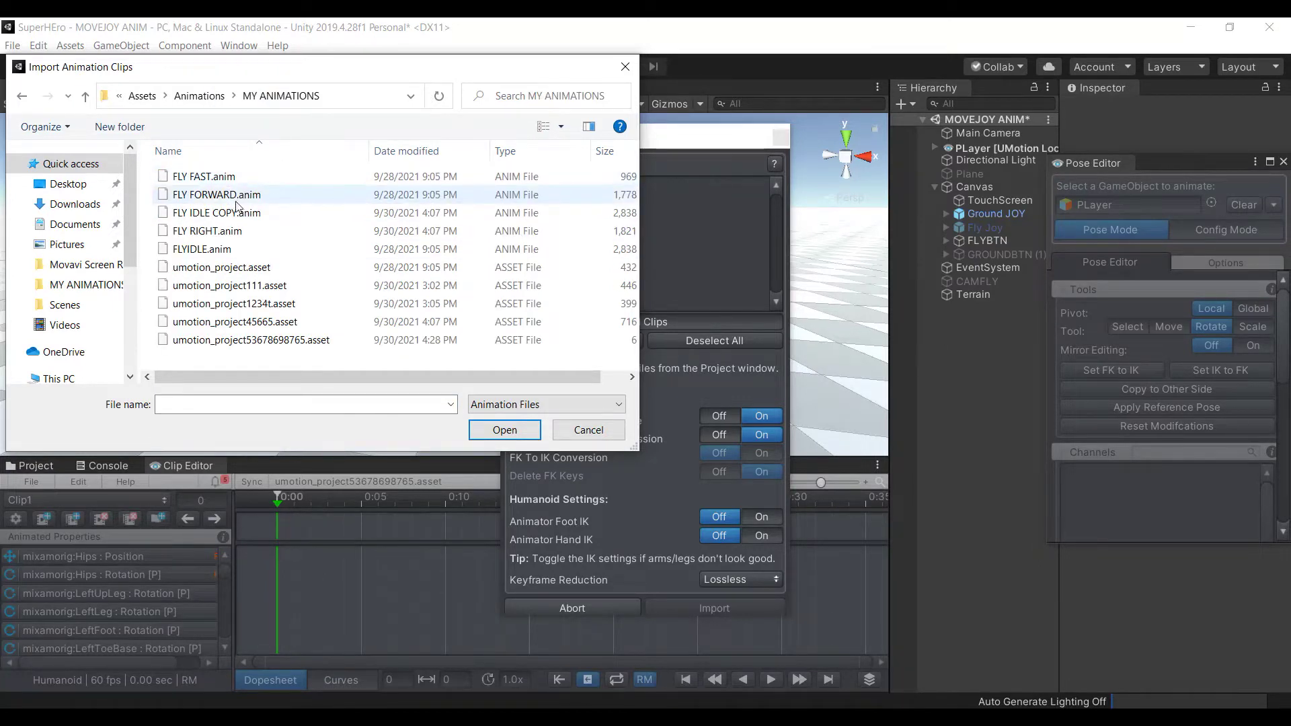
{"action": "left_click", "coordinate": [350, 212]}
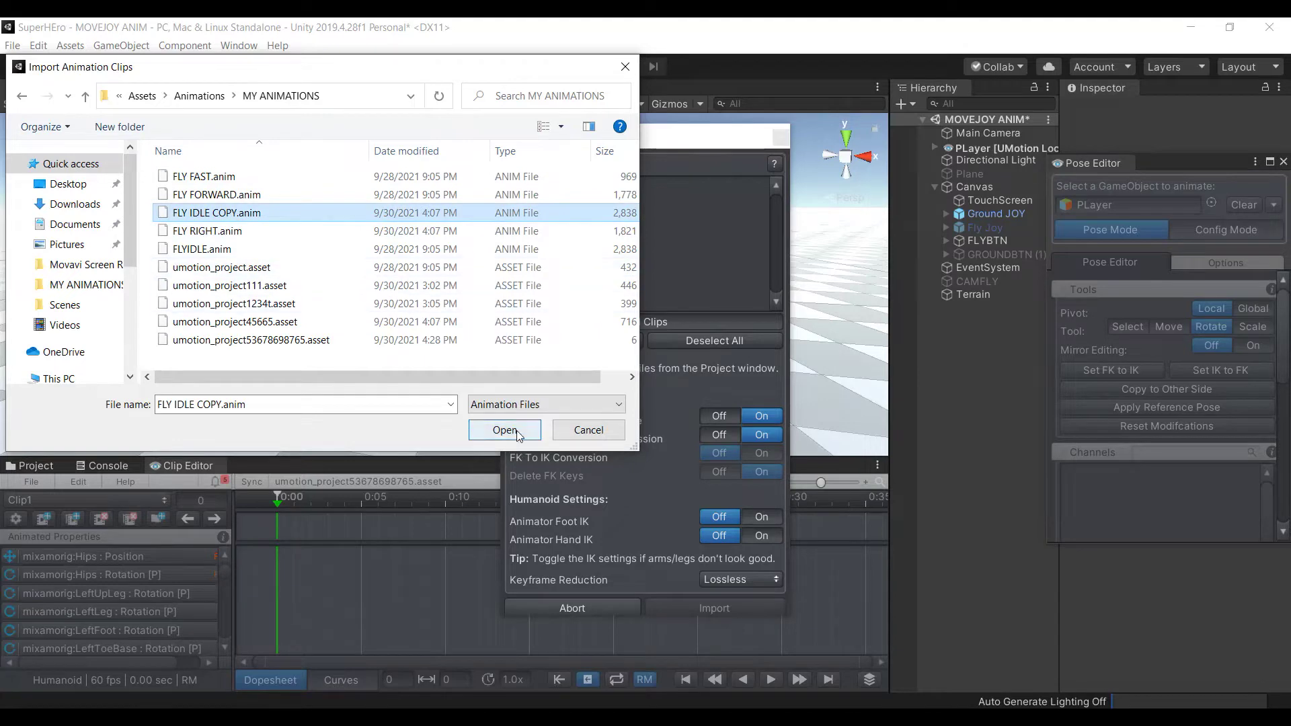
{"action": "left_click", "coordinate": [516, 431]}
{"action": "left_click", "coordinate": [683, 607]}
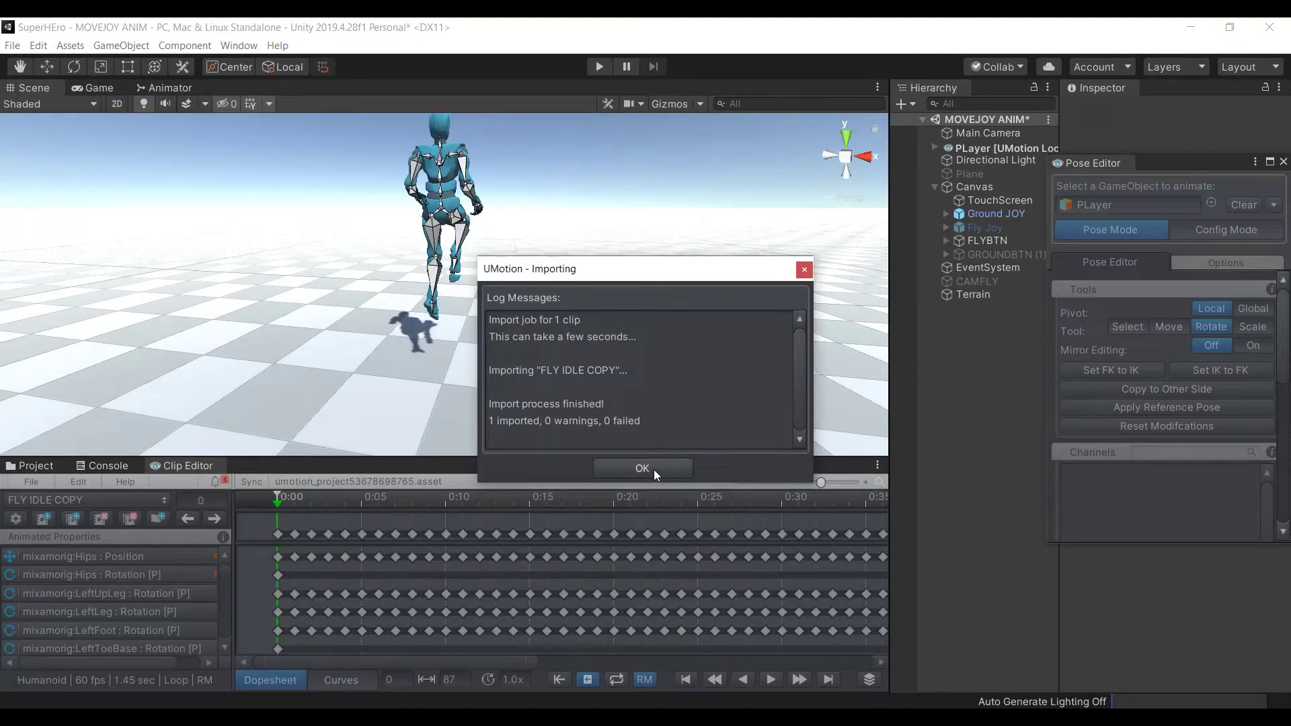
{"action": "left_click", "coordinate": [654, 470]}
Turn on root motion and play the FLY IDLE COPY clip through once
{"action": "scroll", "coordinate": [381, 226], "scroll_direction": "down", "scroll_amount": 3}
{"action": "left_click", "coordinate": [300, 280]}
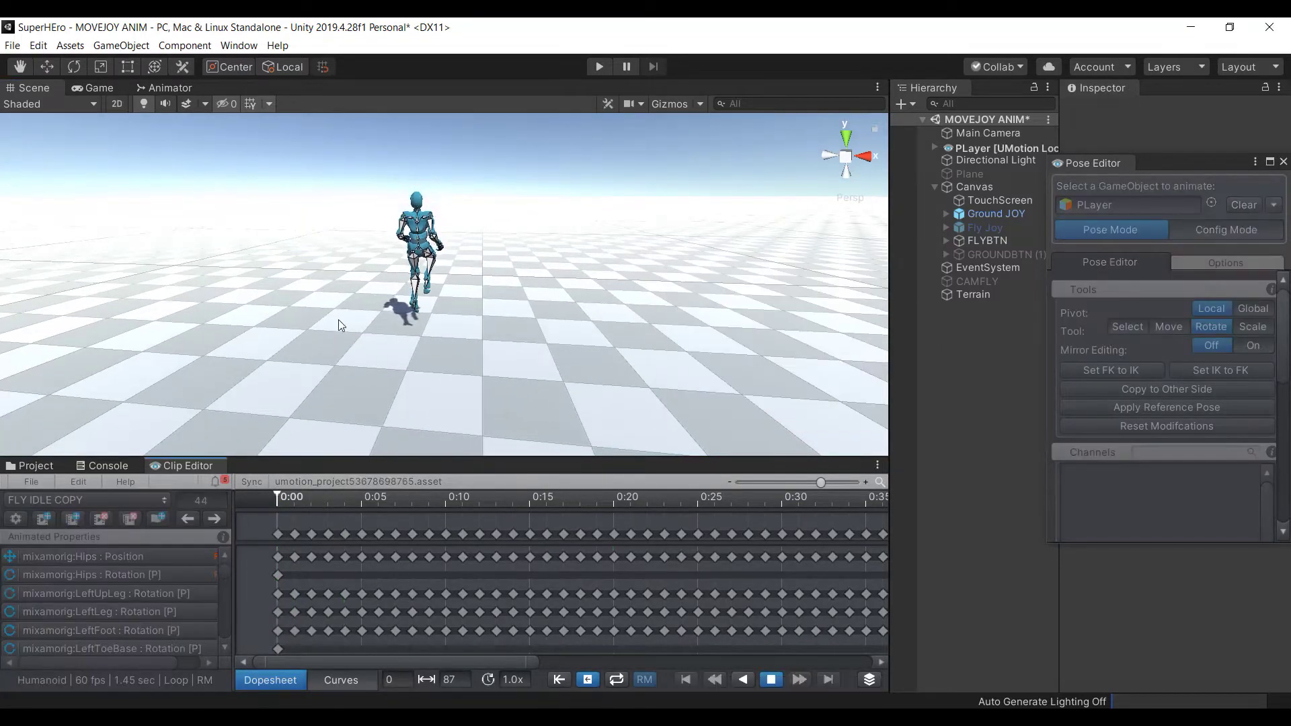
{"action": "left_click_drag", "start_coordinate": [392, 292], "coordinate": [471, 350], "text": "alt"}
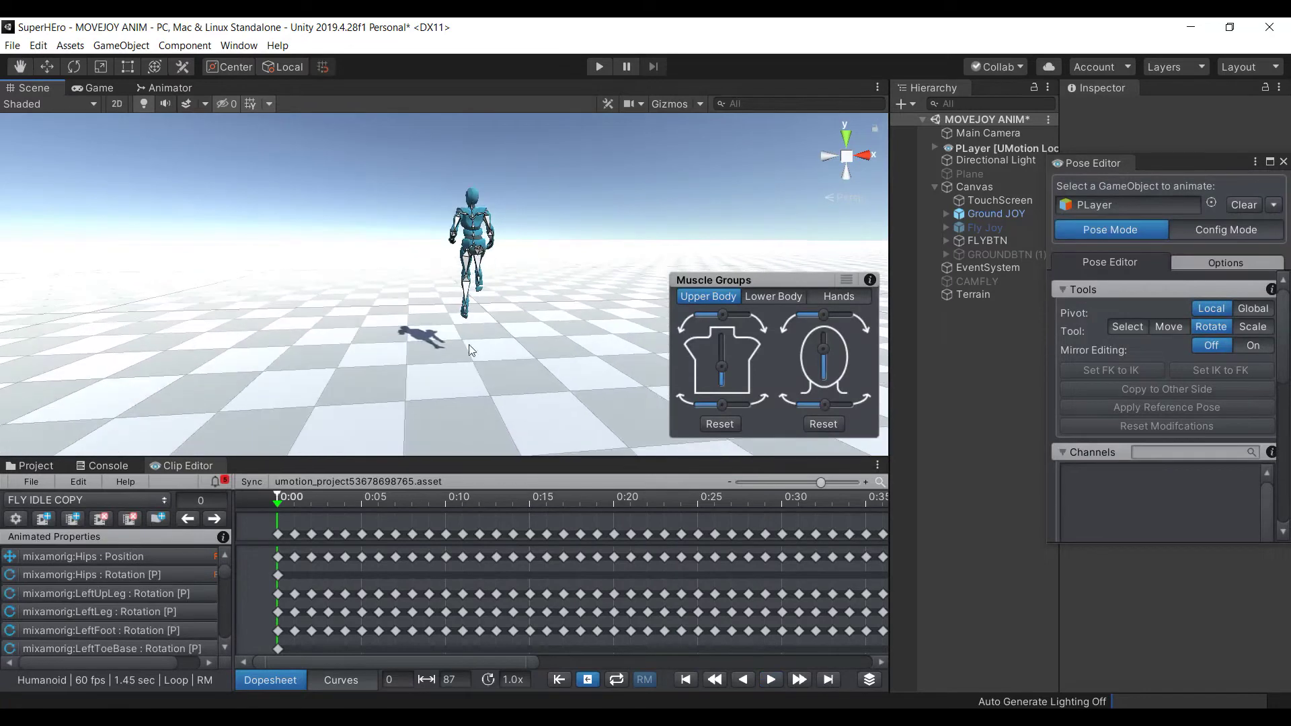
{"action": "left_click", "coordinate": [636, 680]}
{"action": "left_click", "coordinate": [773, 680]}
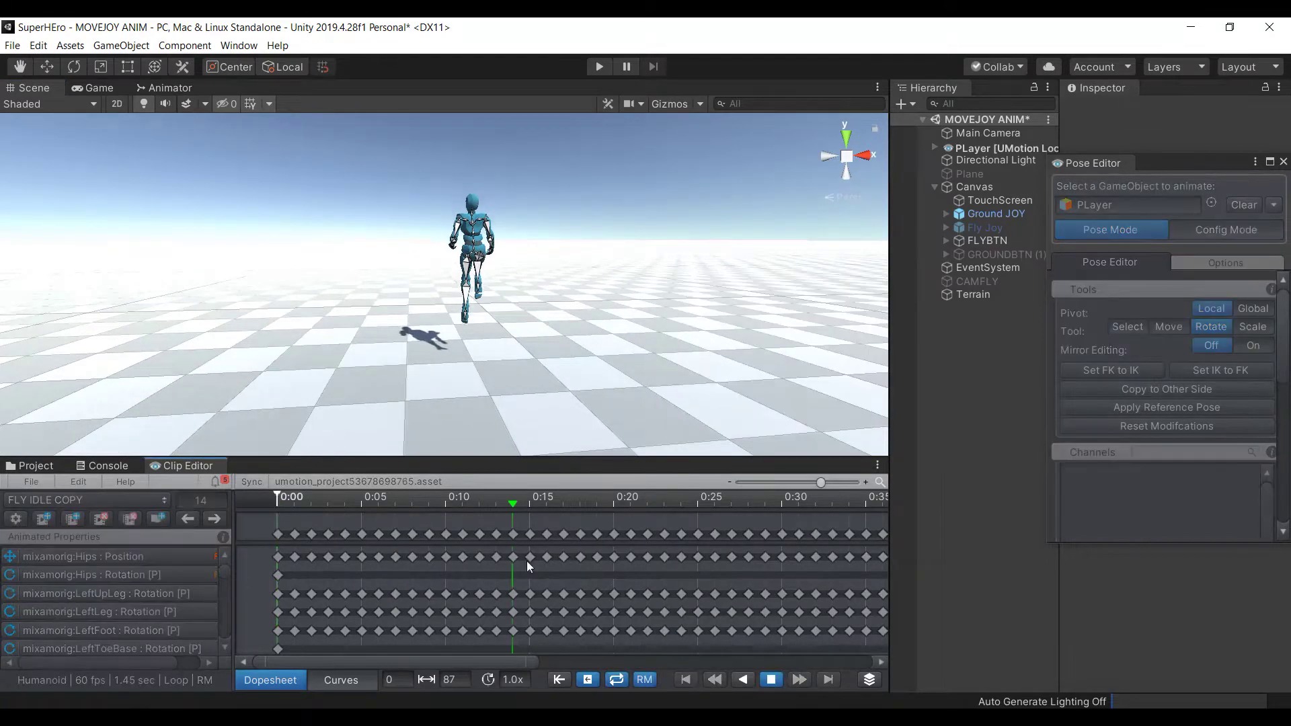
{"action": "left_click_drag", "start_coordinate": [433, 210], "coordinate": [491, 307], "text": "alt"}
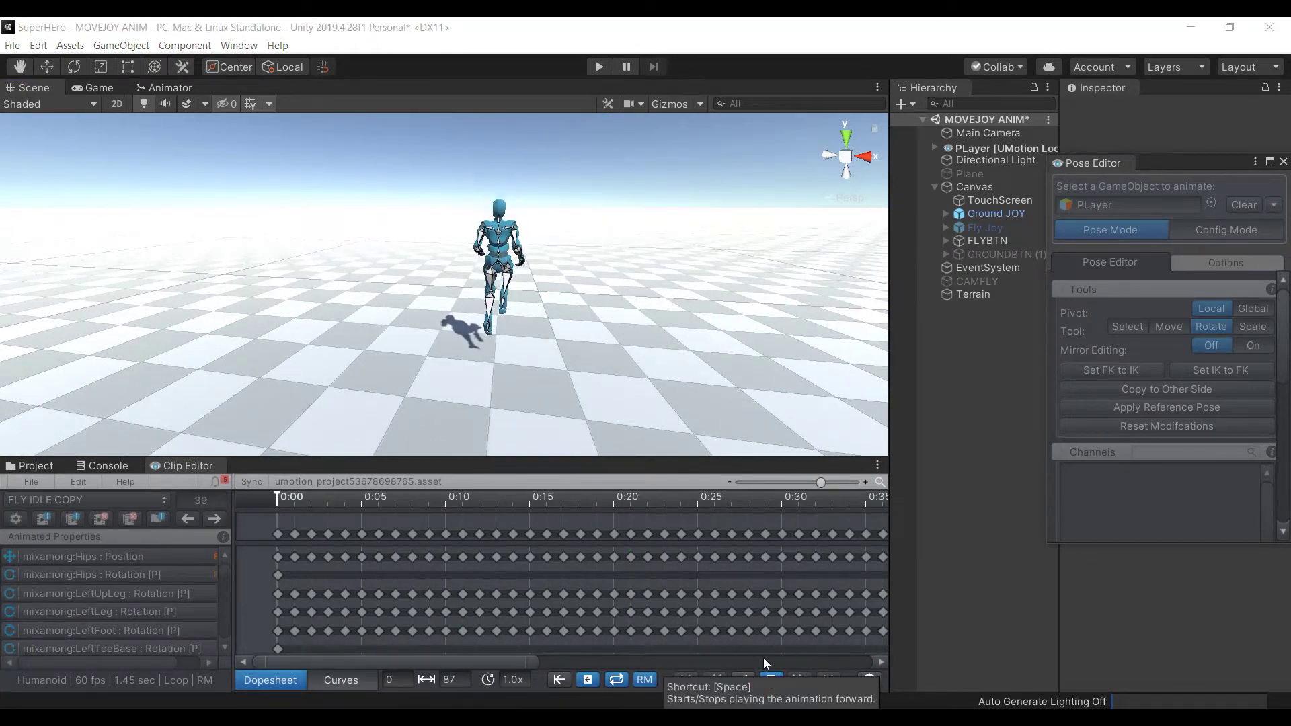
{"action": "left_click", "coordinate": [772, 679]}
Zoom out the dopesheet and marquee-select all of the clip's keyframes
{"action": "scroll", "coordinate": [579, 555], "scroll_direction": "down", "scroll_amount": 5}
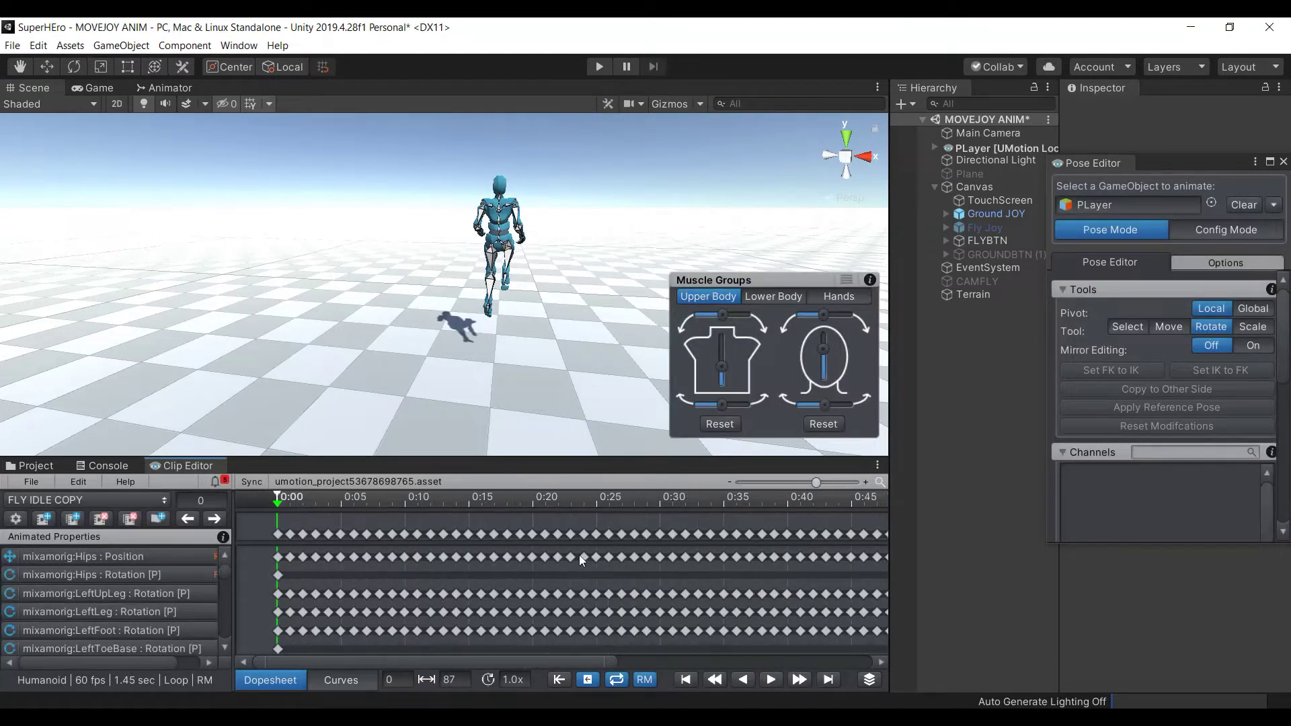
{"action": "scroll", "coordinate": [579, 554], "scroll_direction": "down", "scroll_amount": 3}
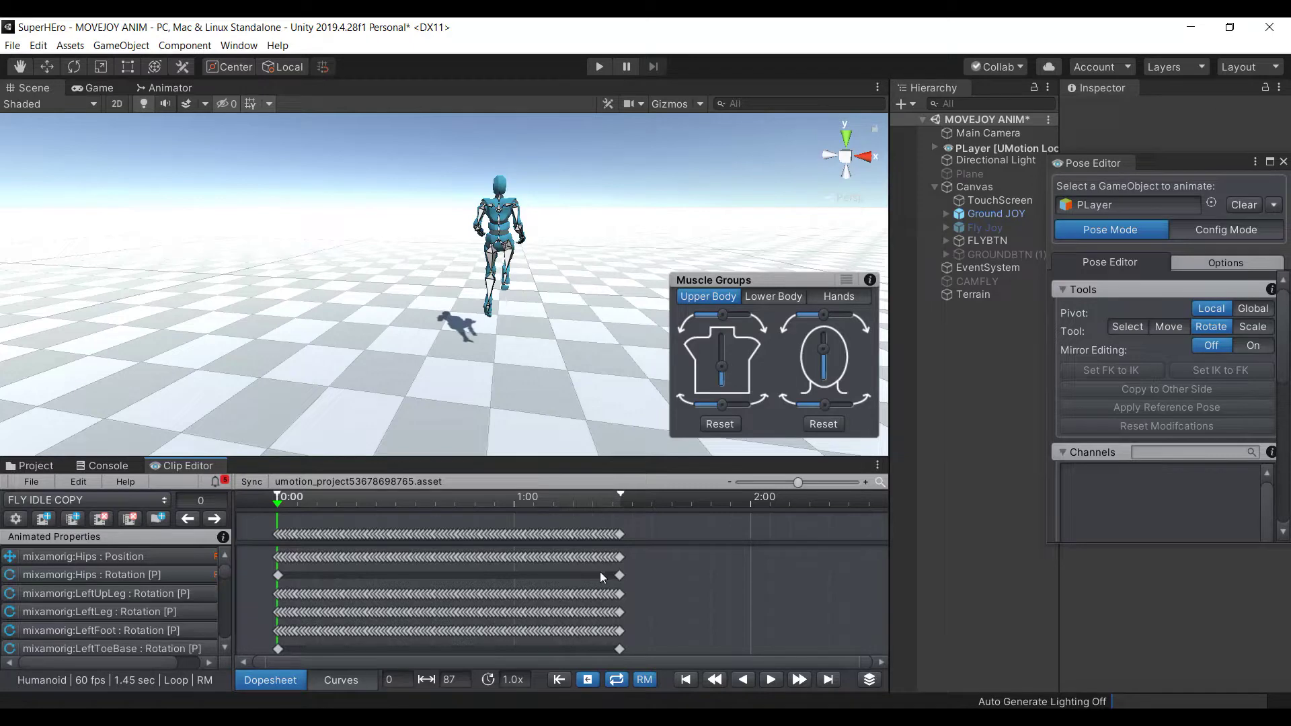
{"action": "left_click_drag", "start_coordinate": [646, 524], "coordinate": [289, 685]}
{"action": "key", "text": "Delete"}
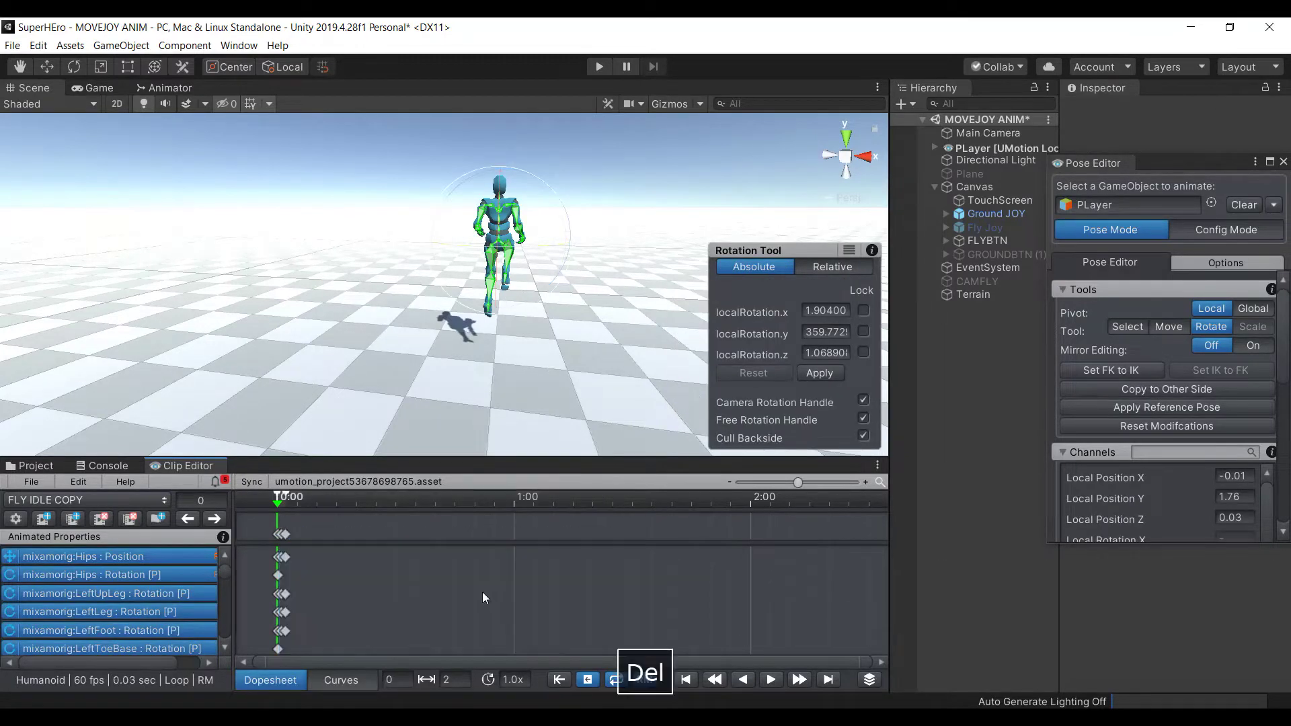
{"action": "left_click", "coordinate": [285, 535]}
{"action": "key", "text": "Delete"}
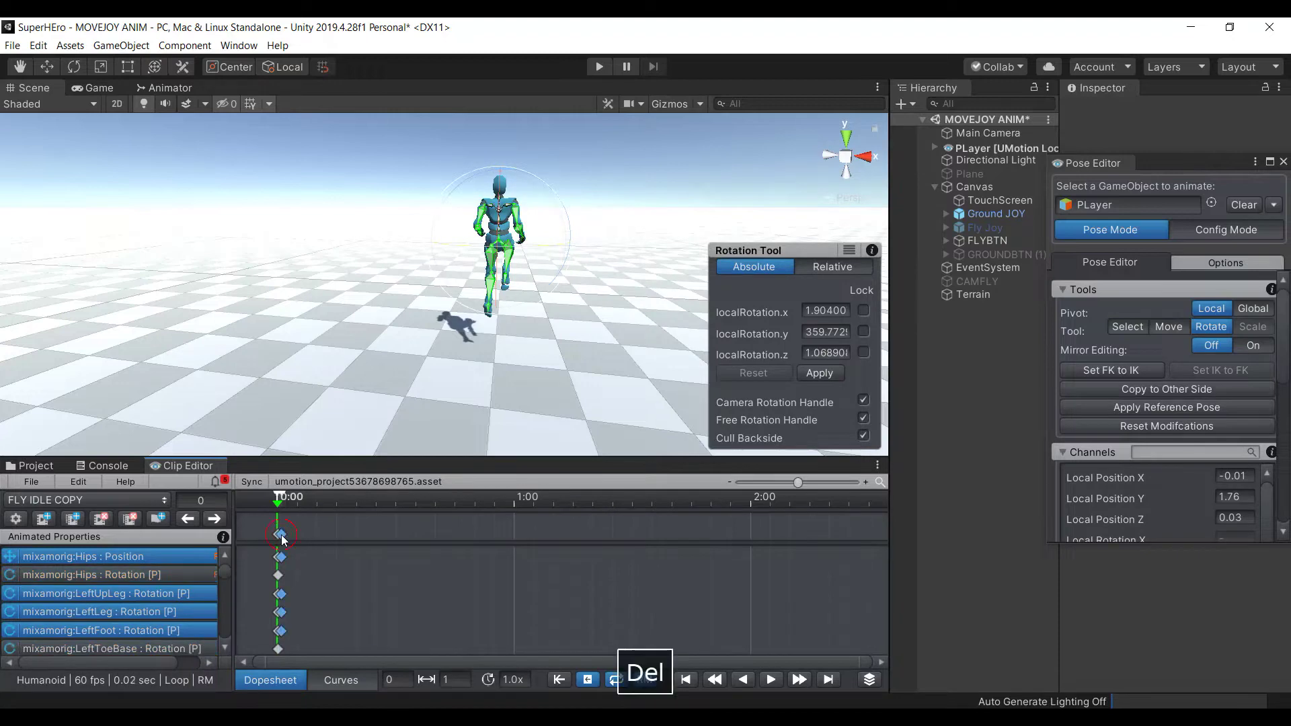
{"action": "left_click", "coordinate": [277, 534]}
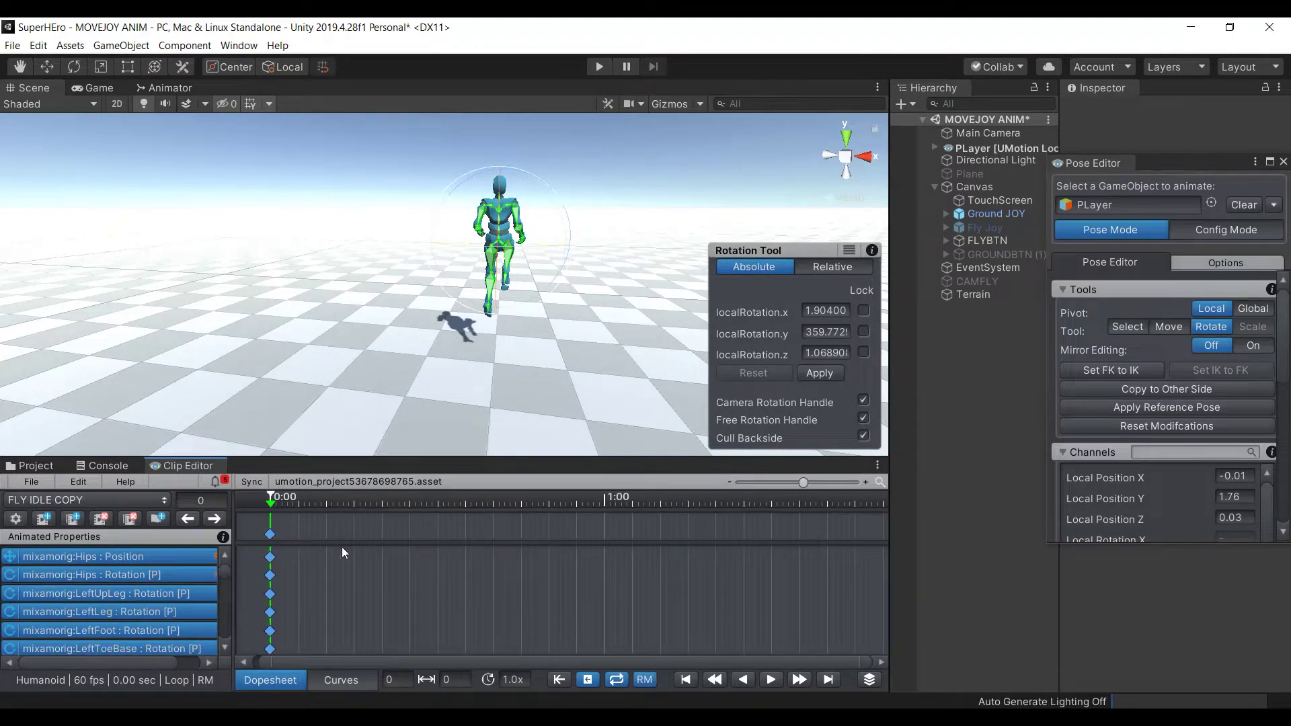
{"action": "scroll", "coordinate": [495, 564], "scroll_direction": "down", "scroll_amount": 1}
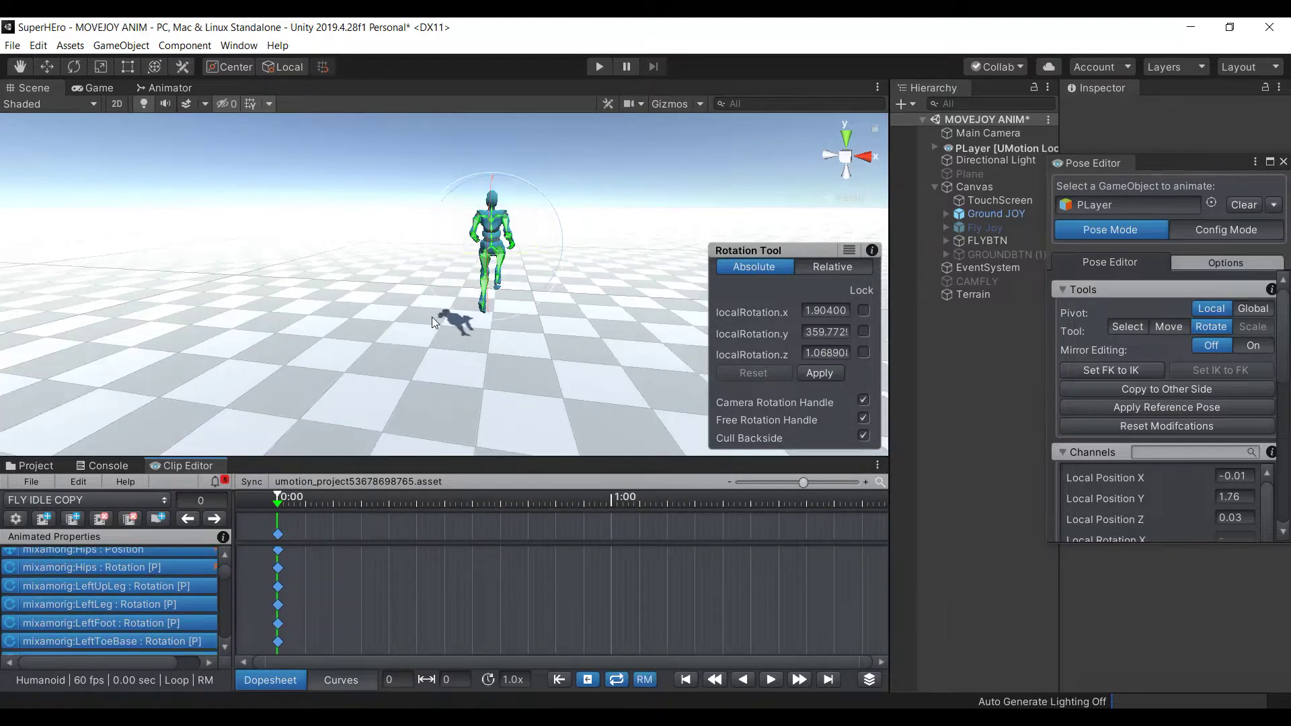
{"action": "scroll", "coordinate": [432, 317], "scroll_direction": "up", "scroll_amount": 2}
{"action": "middle_click_drag", "start_coordinate": [376, 346], "coordinate": [483, 368]}
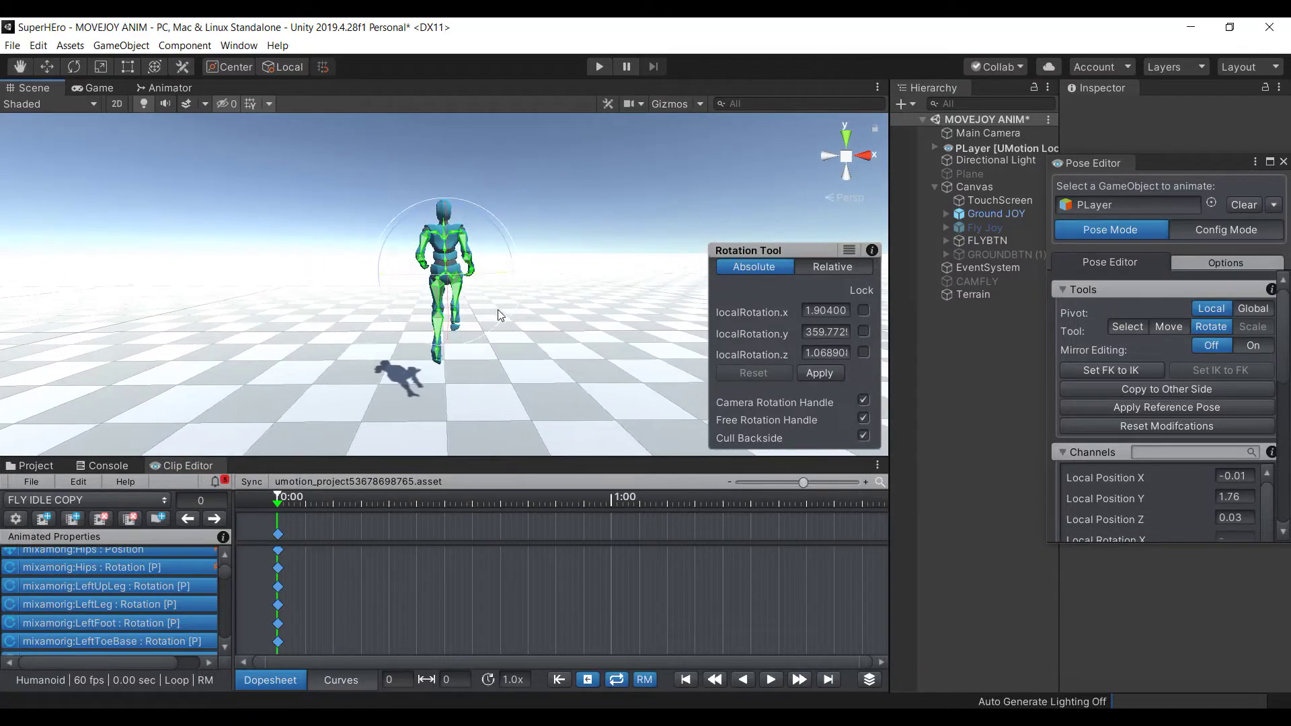
{"action": "left_click_drag", "start_coordinate": [500, 323], "coordinate": [585, 333]}
{"action": "key", "text": "ctrl+z"}
{"action": "key", "text": "ctrl+z"}
{"action": "key", "text": "ctrl+z"}
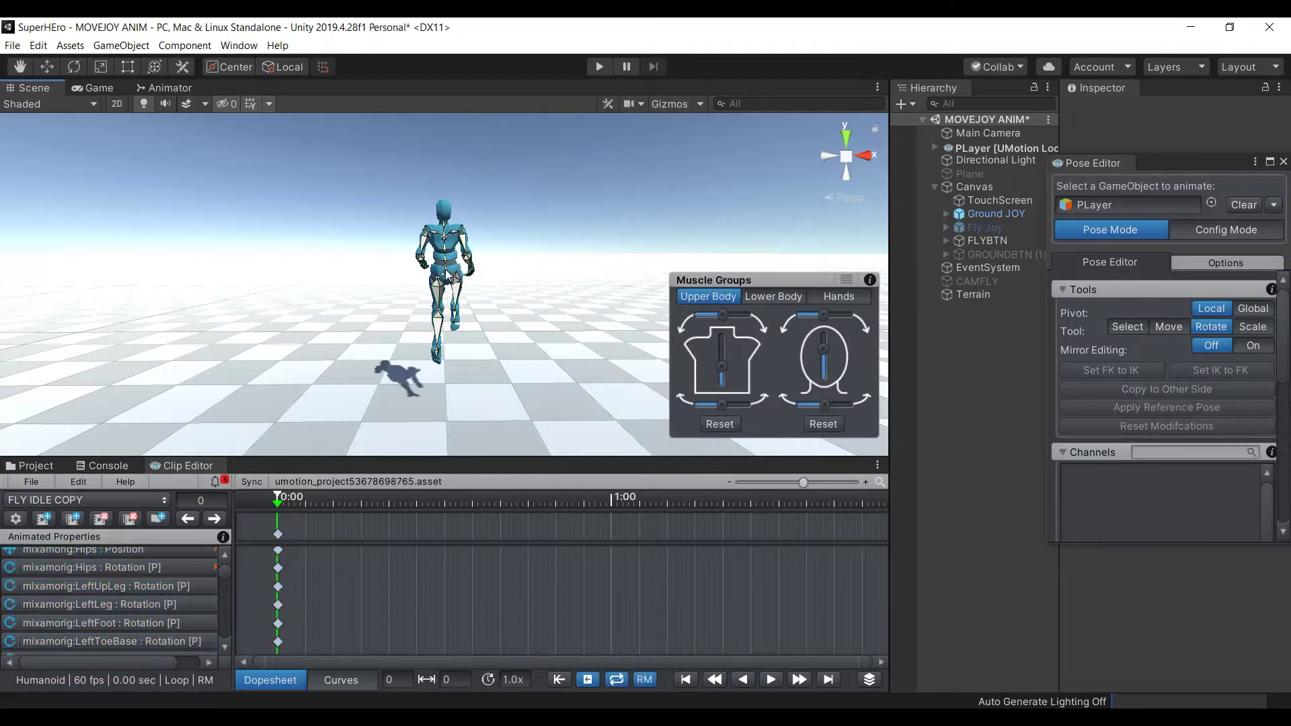
Rotate the Hips bone so the character leans
{"action": "left_click", "coordinate": [447, 277]}
{"action": "scroll", "coordinate": [452, 286], "scroll_direction": "up", "scroll_amount": 3}
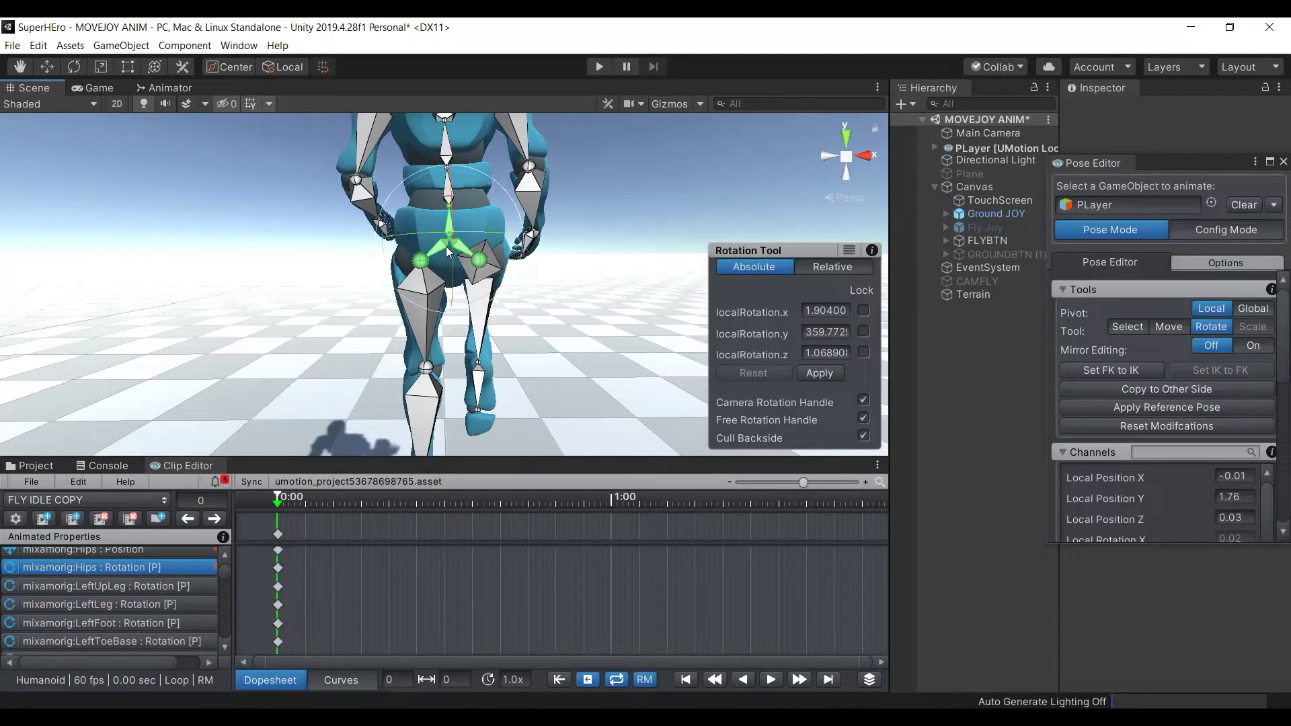
{"action": "scroll", "coordinate": [440, 238], "scroll_direction": "down", "scroll_amount": 3}
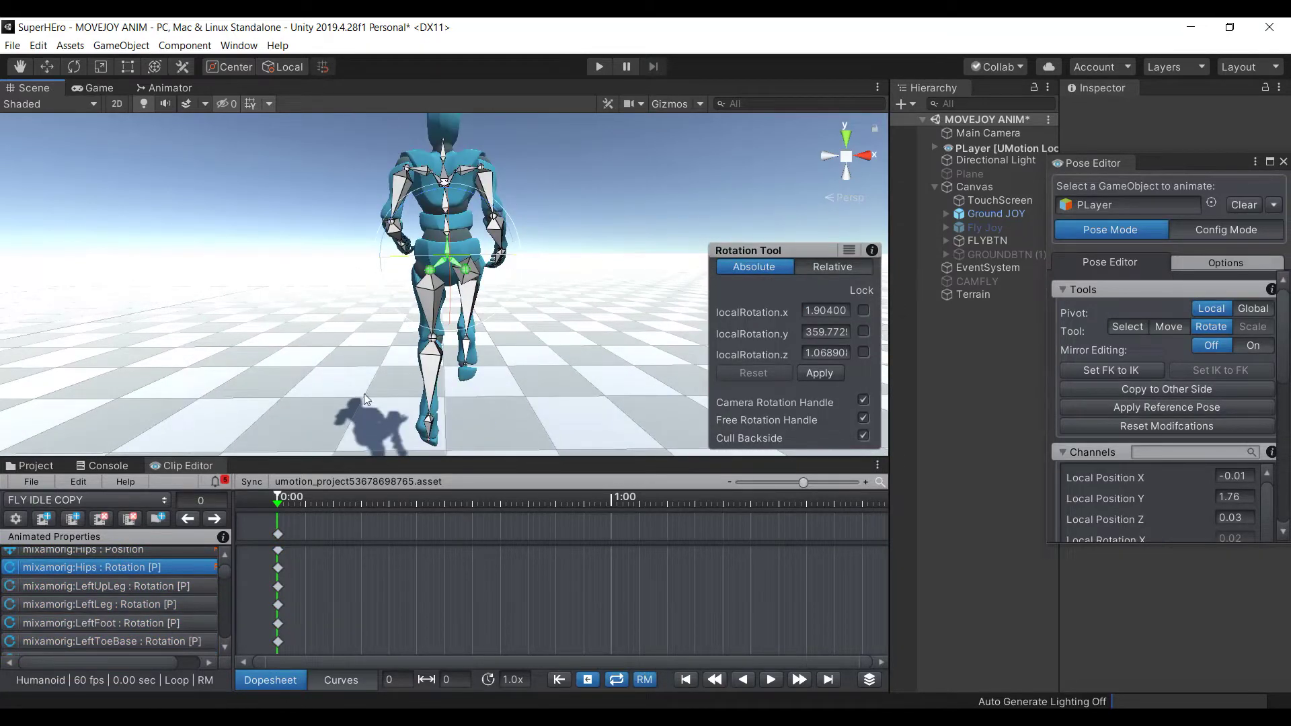
{"action": "scroll", "coordinate": [359, 398], "scroll_direction": "down", "scroll_amount": 6}
{"action": "left_click_drag", "start_coordinate": [498, 321], "coordinate": [548, 300]}
{"action": "left_click", "coordinate": [287, 224]}
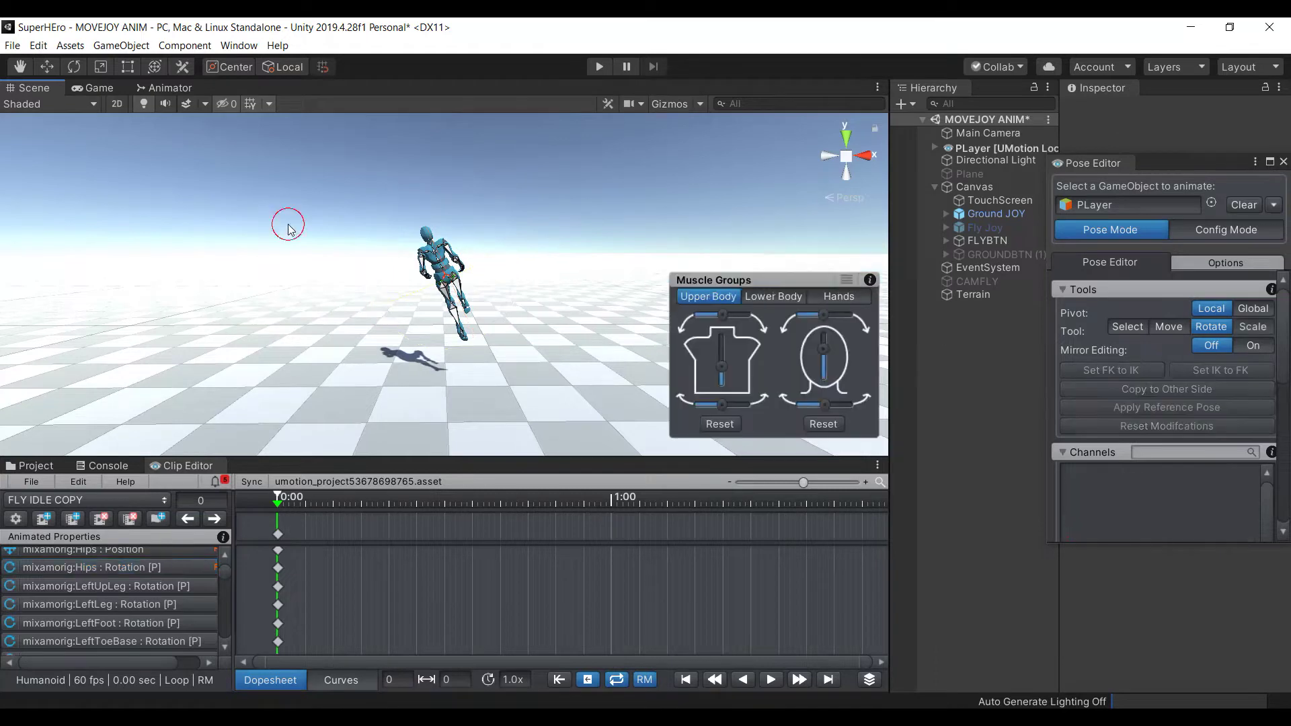
Rotate the Spine bone to bend the character's torso
{"action": "scroll", "coordinate": [448, 220], "scroll_direction": "up", "scroll_amount": 4}
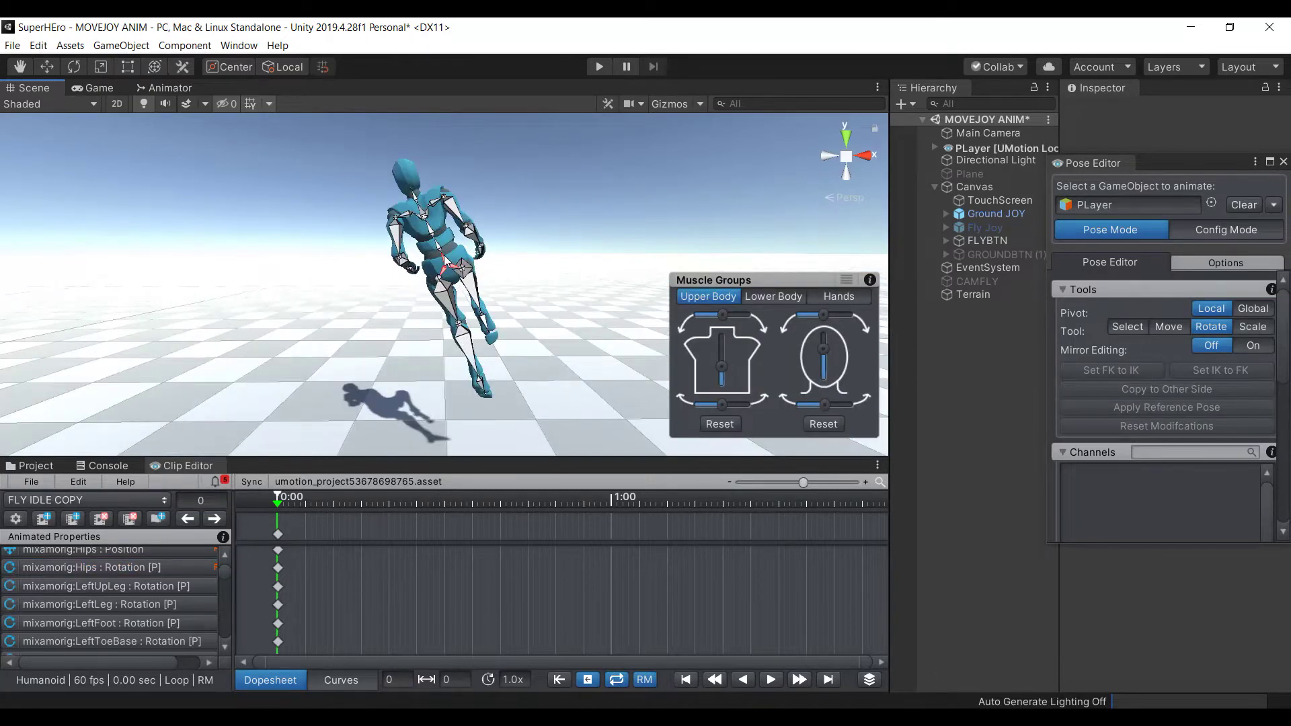
{"action": "left_click", "coordinate": [441, 246]}
{"action": "scroll", "coordinate": [457, 235], "scroll_direction": "up", "scroll_amount": 3}
{"action": "scroll", "coordinate": [458, 235], "scroll_direction": "down", "scroll_amount": 3}
{"action": "left_click_drag", "start_coordinate": [469, 229], "coordinate": [443, 231]}
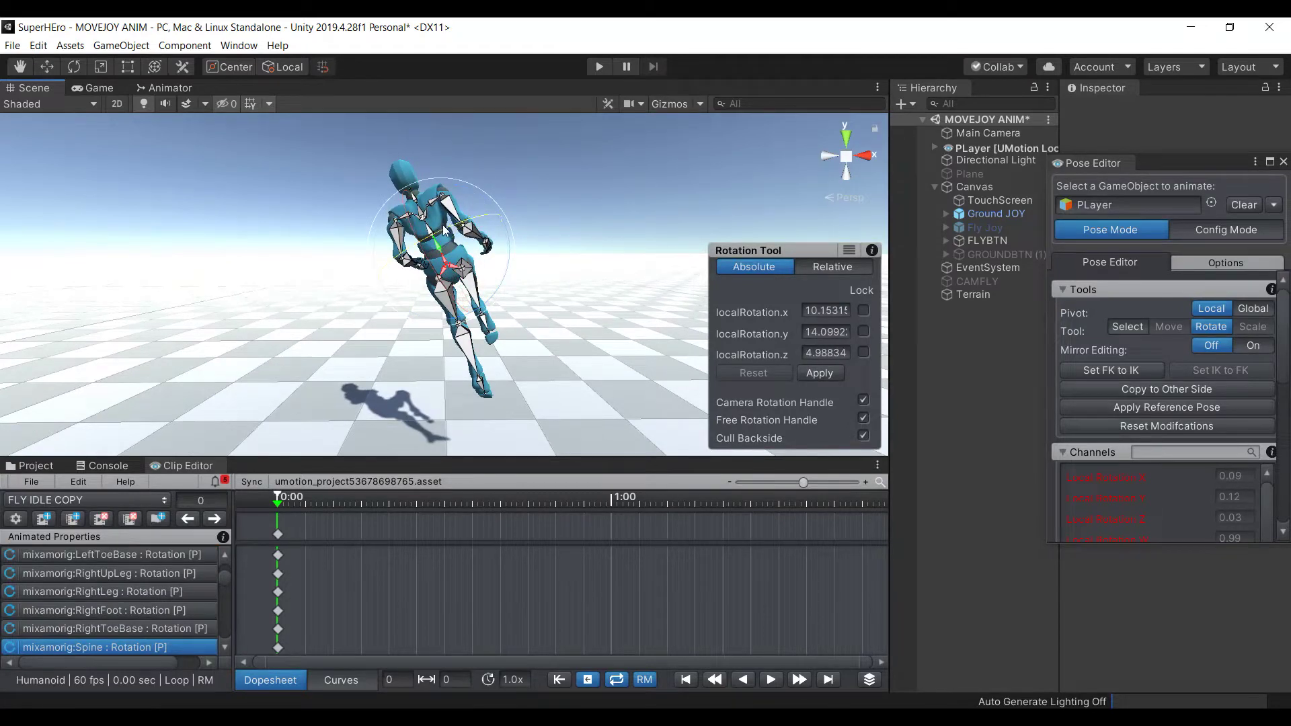
{"action": "left_click", "coordinate": [313, 175]}
Turn the Neck bone into a new rotation
{"action": "left_click", "coordinate": [414, 202]}
{"action": "left_click_drag", "start_coordinate": [414, 202], "coordinate": [431, 205]}
{"action": "left_click_drag", "start_coordinate": [466, 150], "coordinate": [271, 160]}
{"action": "left_click", "coordinate": [272, 160]}
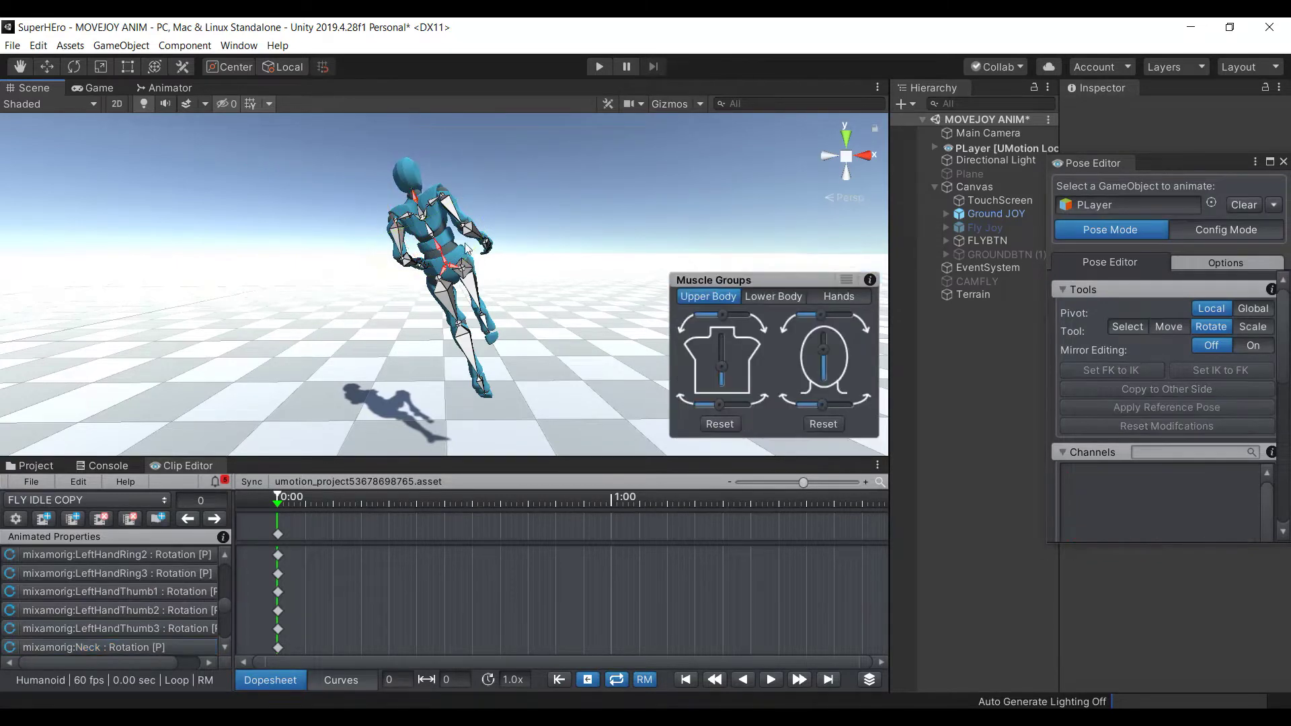
Nudge the right arm's rotation and check the right forearm and left arm bones
{"action": "left_click", "coordinate": [463, 215]}
{"action": "left_click_drag", "start_coordinate": [463, 215], "coordinate": [479, 202]}
{"action": "left_click", "coordinate": [468, 249]}
{"action": "left_click", "coordinate": [474, 234]}
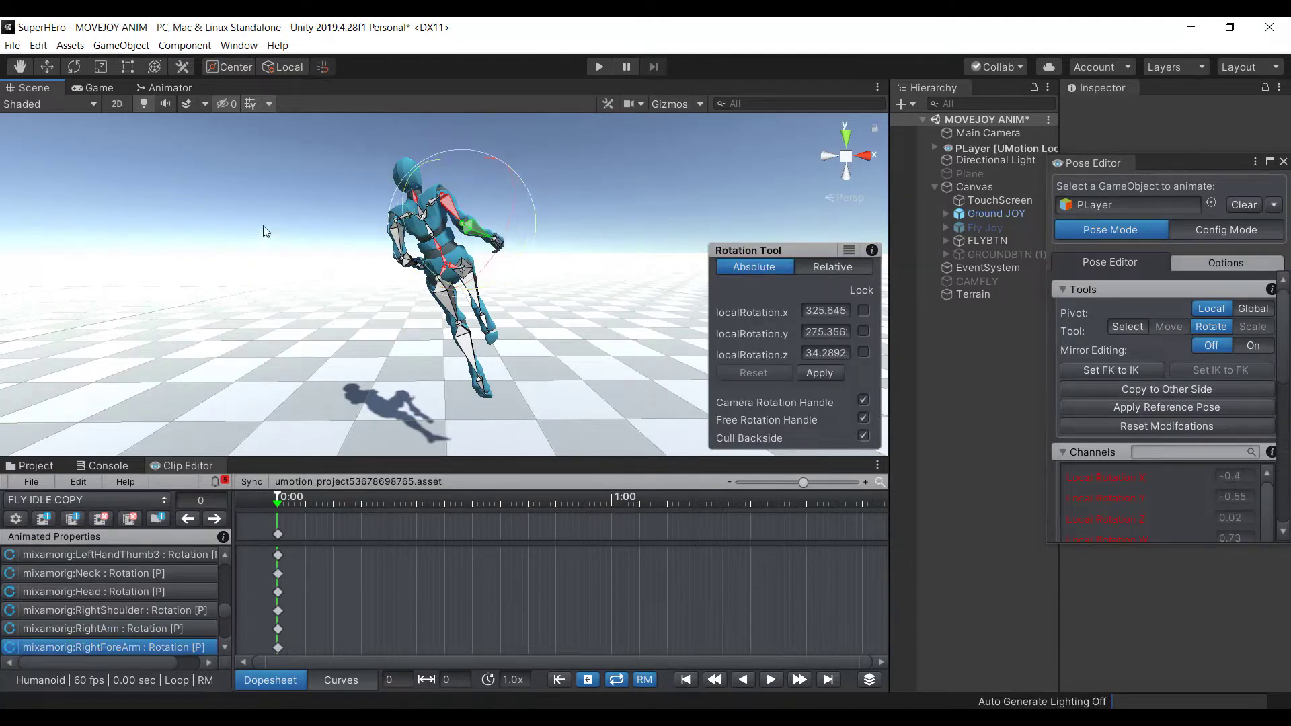
{"action": "left_click", "coordinate": [264, 225]}
{"action": "left_click", "coordinate": [391, 237]}
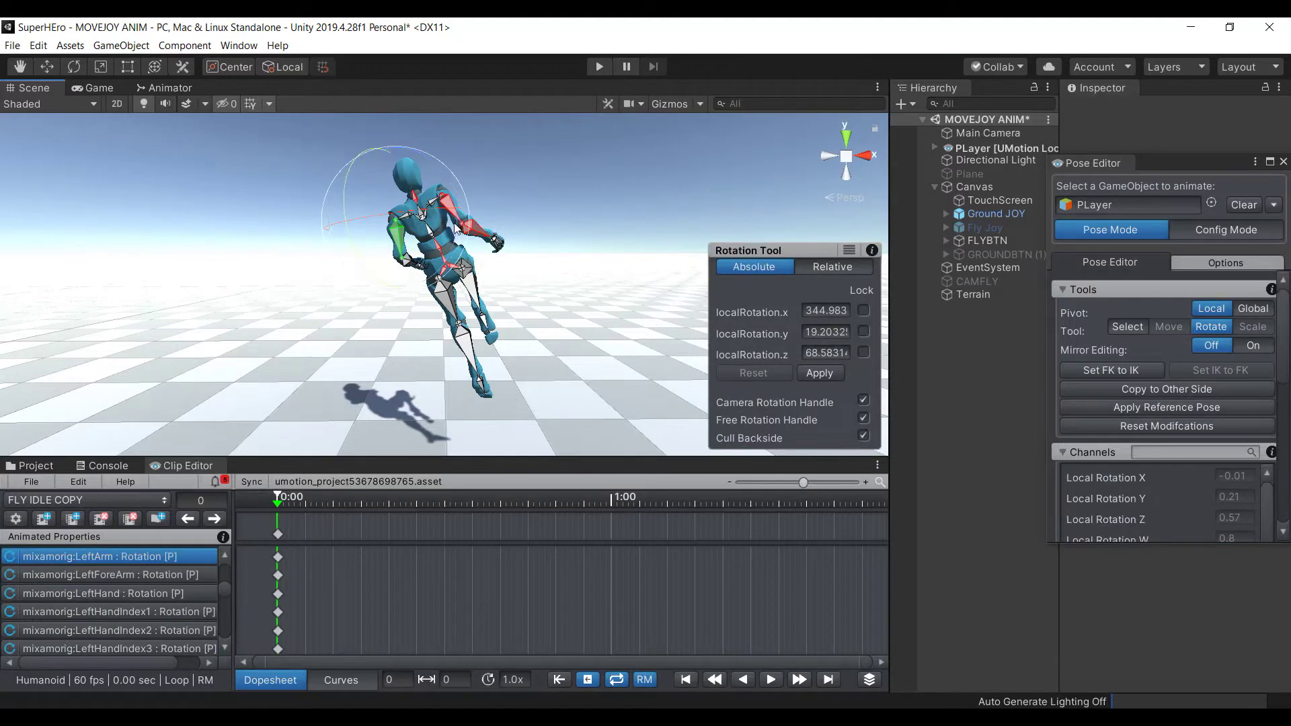
{"action": "left_click", "coordinate": [253, 183]}
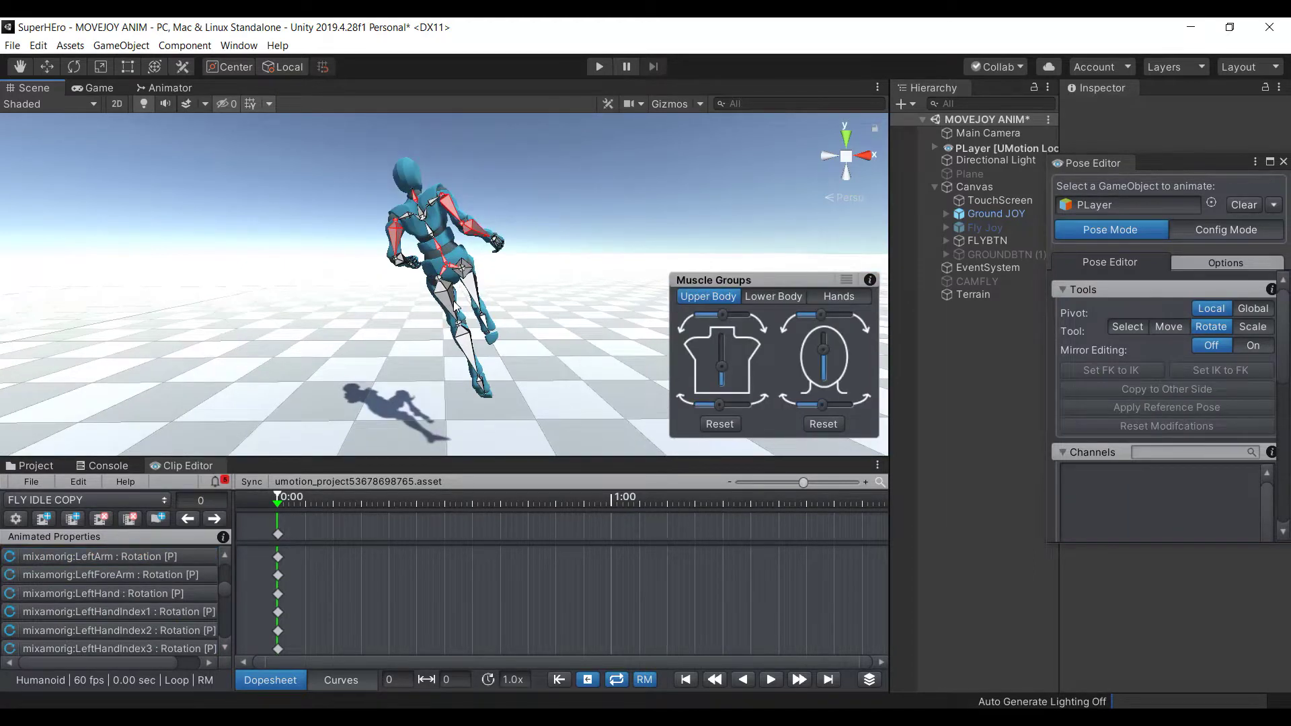
Rotate the right and left upper leg bones to bend the legs at the hips
{"action": "left_click", "coordinate": [452, 304]}
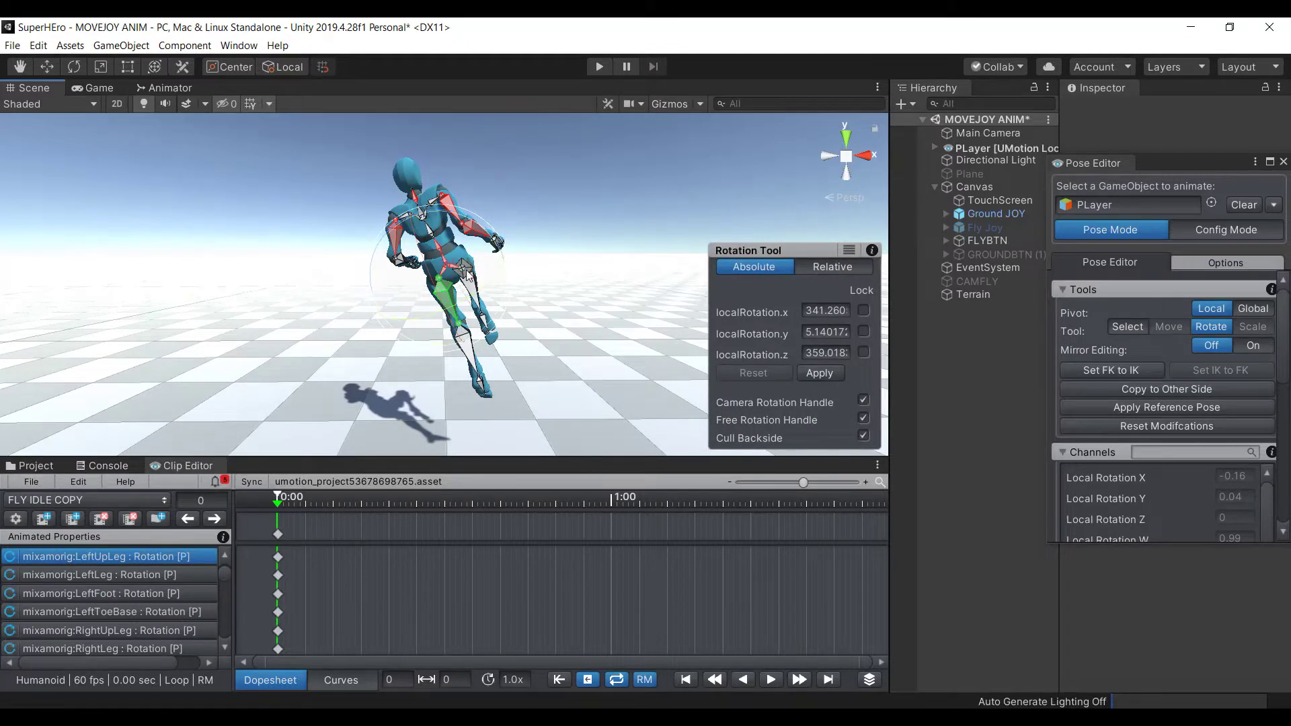
{"action": "left_click", "coordinate": [460, 290]}
{"action": "left_click", "coordinate": [473, 272]}
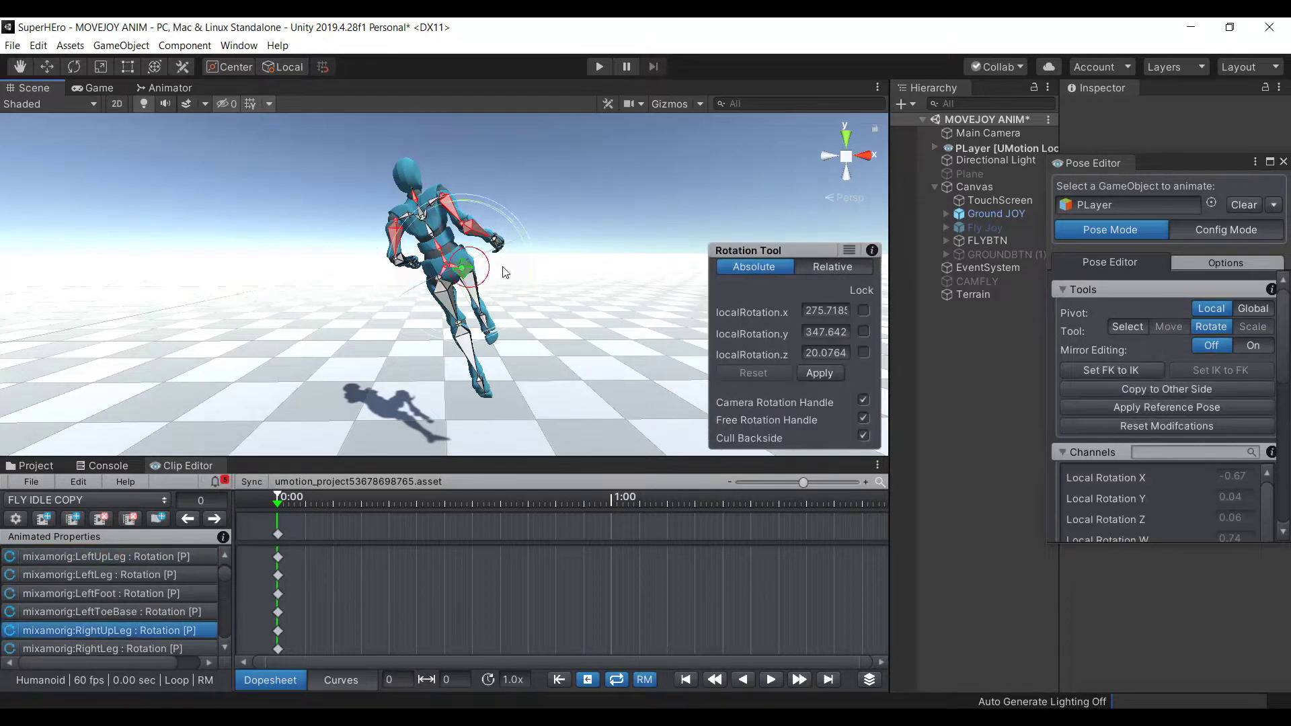
{"action": "left_click_drag", "start_coordinate": [616, 247], "coordinate": [624, 236], "text": "alt"}
{"action": "left_click_drag", "start_coordinate": [538, 233], "coordinate": [551, 235]}
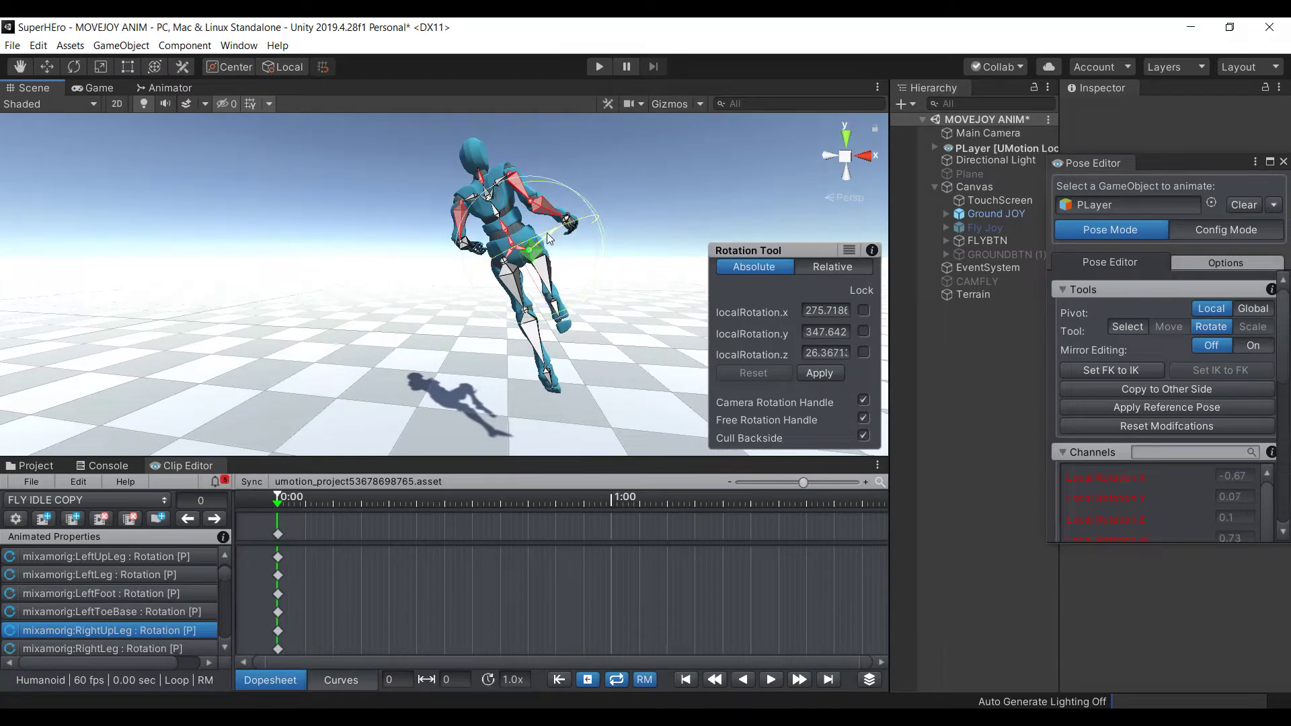
{"action": "left_click", "coordinate": [348, 222]}
{"action": "left_click", "coordinate": [525, 289]}
{"action": "left_click_drag", "start_coordinate": [536, 283], "coordinate": [549, 301]}
{"action": "left_click", "coordinate": [343, 314]}
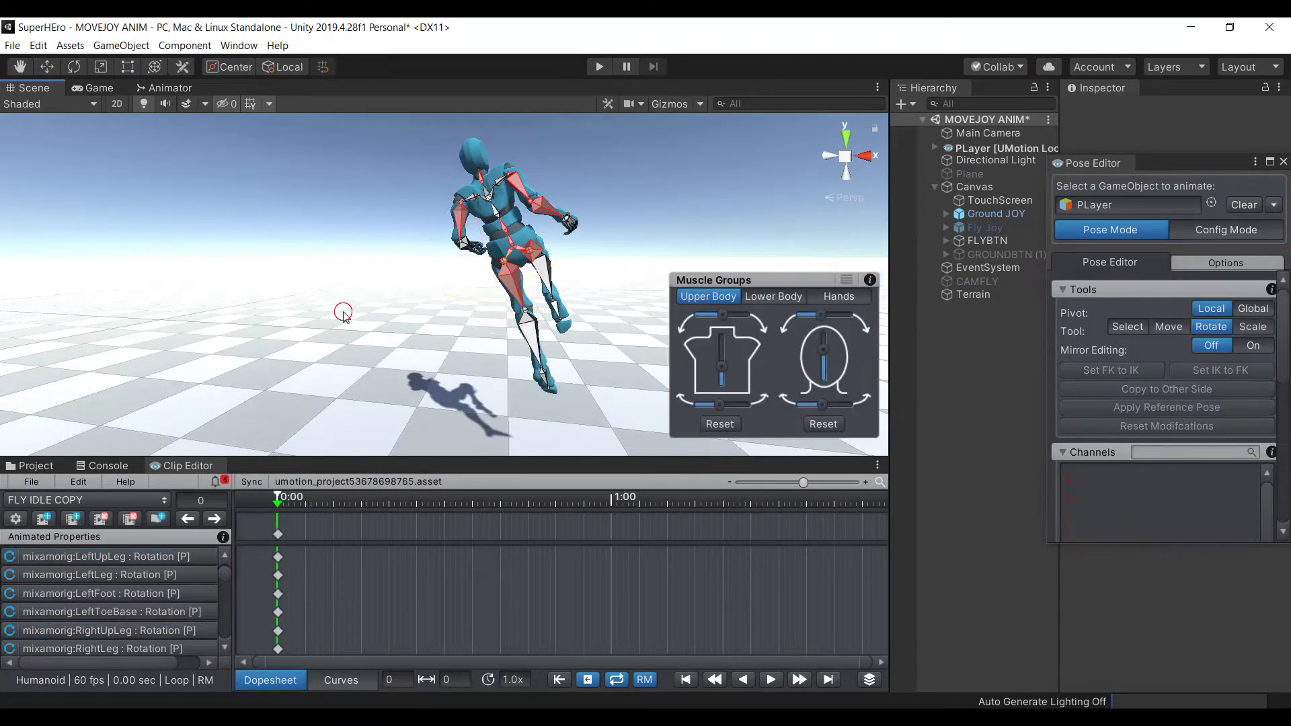
{"action": "left_click", "coordinate": [531, 336]}
{"action": "left_click", "coordinate": [338, 208]}
{"action": "left_click", "coordinate": [515, 251]}
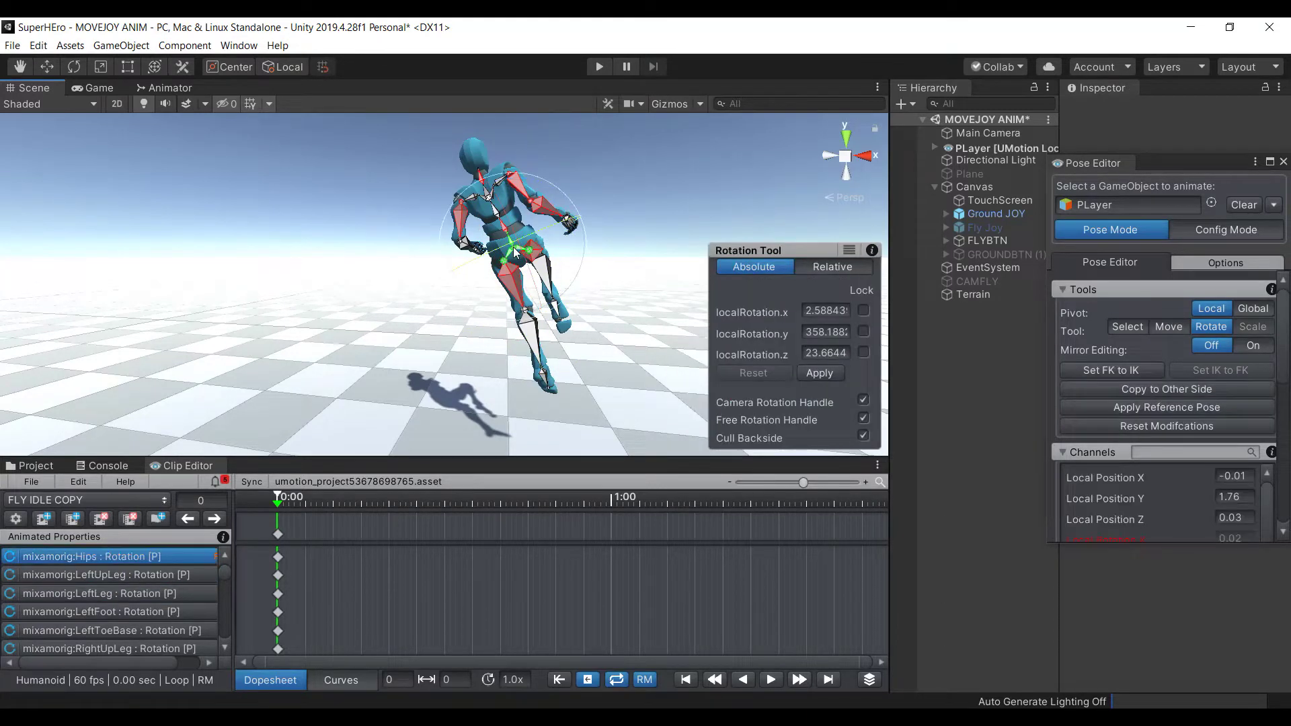
Key every bone of the rig at frame 0 and again at frame 5
{"action": "key", "text": "ctrl+a"}
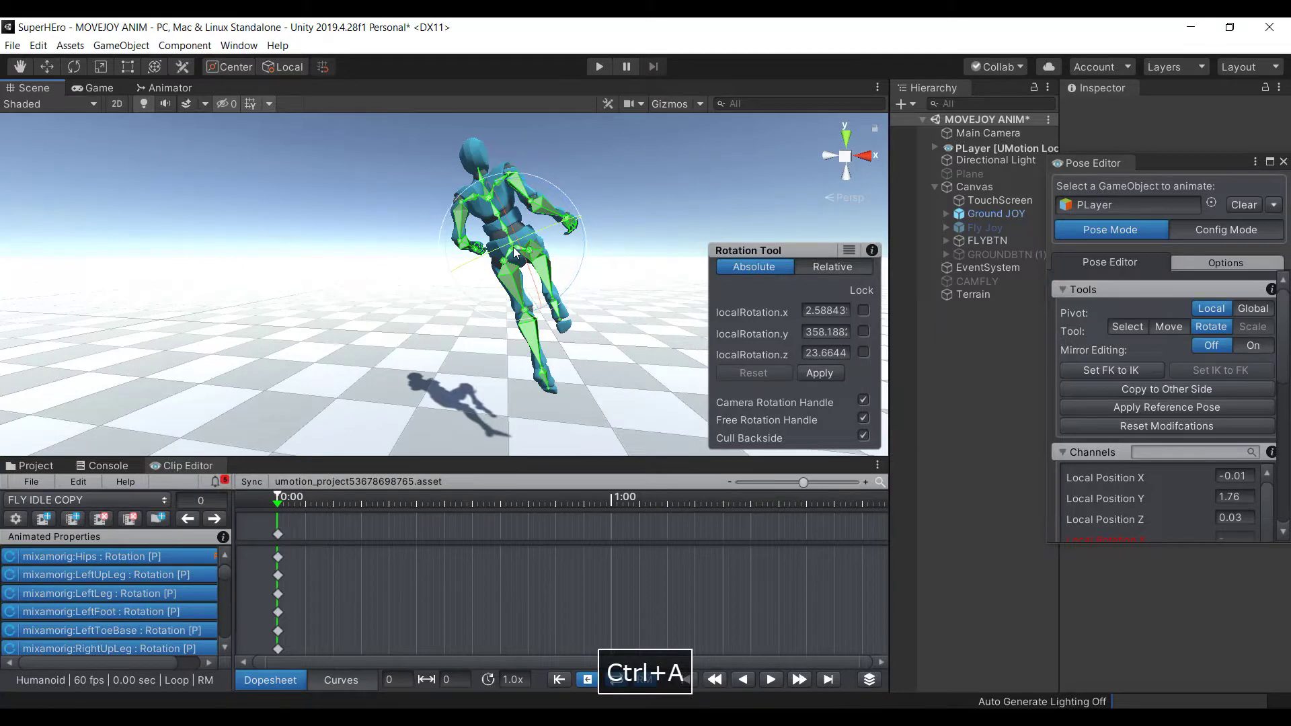
{"action": "right_click", "coordinate": [513, 247]}
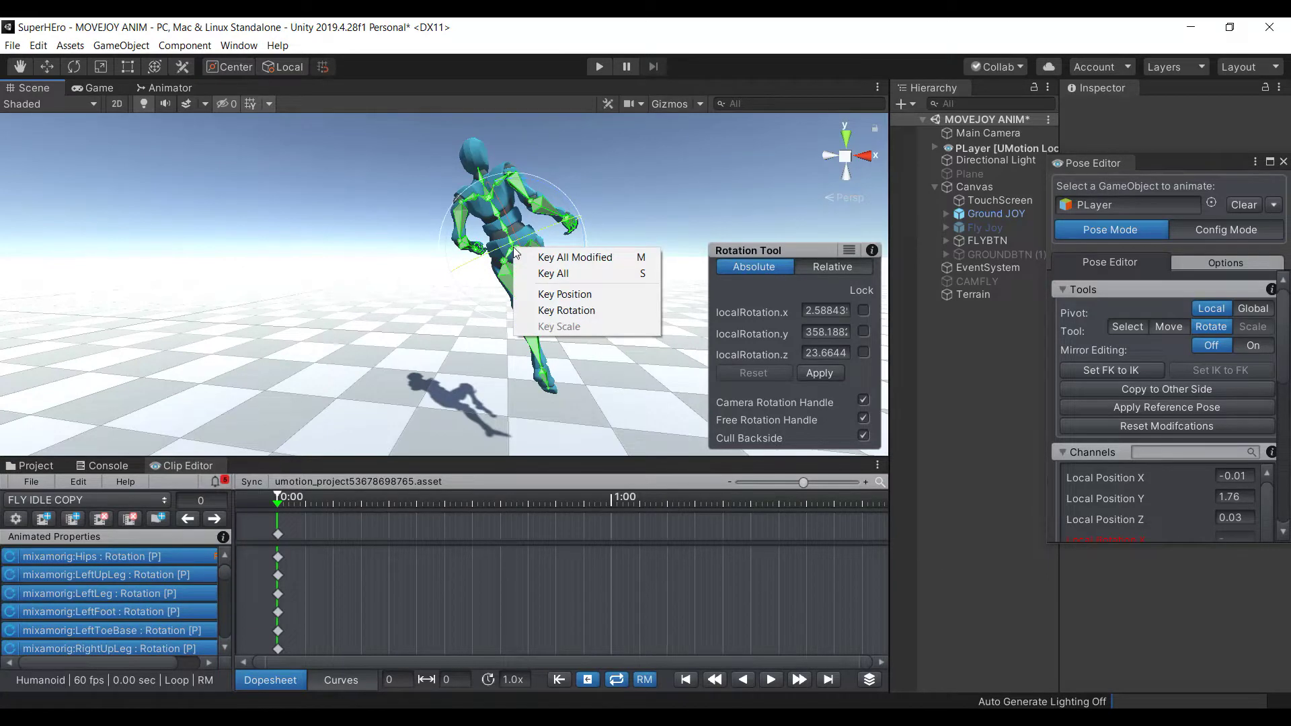
{"action": "left_click", "coordinate": [546, 274]}
{"action": "left_click_drag", "start_coordinate": [299, 506], "coordinate": [307, 506]}
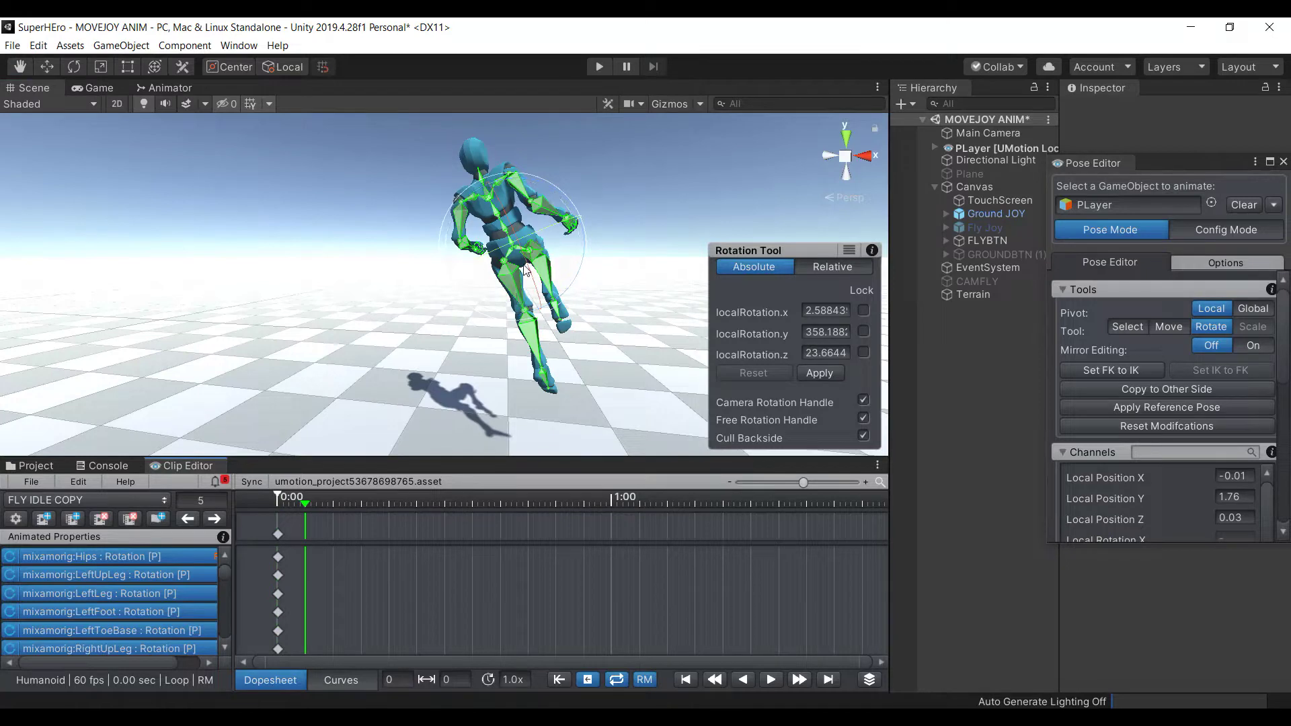
{"action": "key", "text": "ctrl+a"}
{"action": "key", "text": "w"}
{"action": "left_click", "coordinate": [576, 178]}
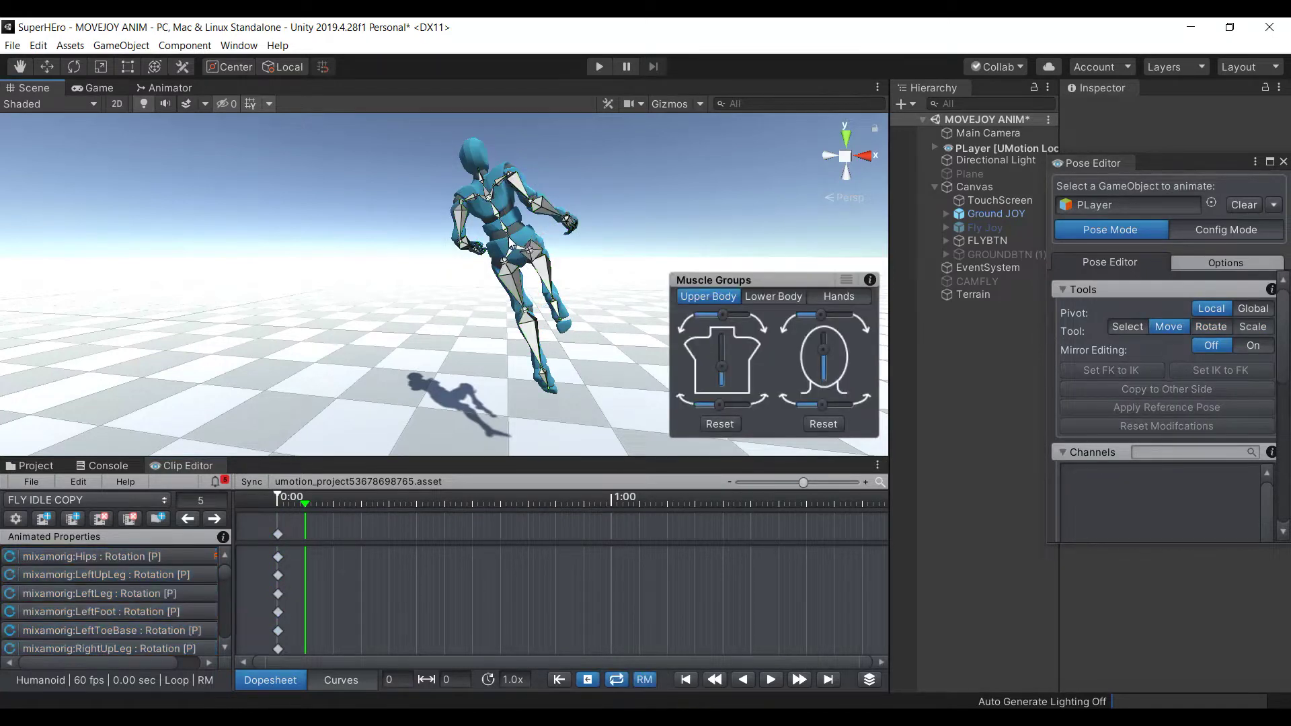
{"action": "left_click", "coordinate": [515, 249]}
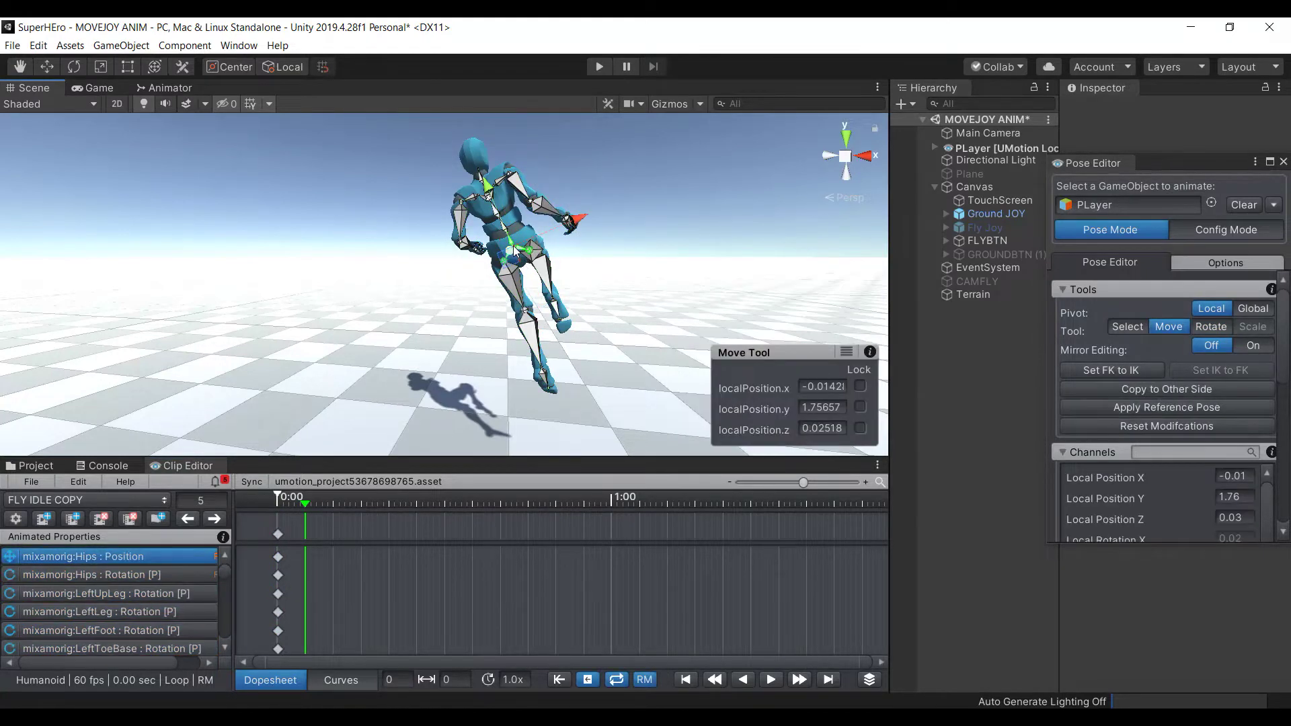
{"action": "key", "text": "ctrl+a"}
{"action": "right_click", "coordinate": [514, 250]}
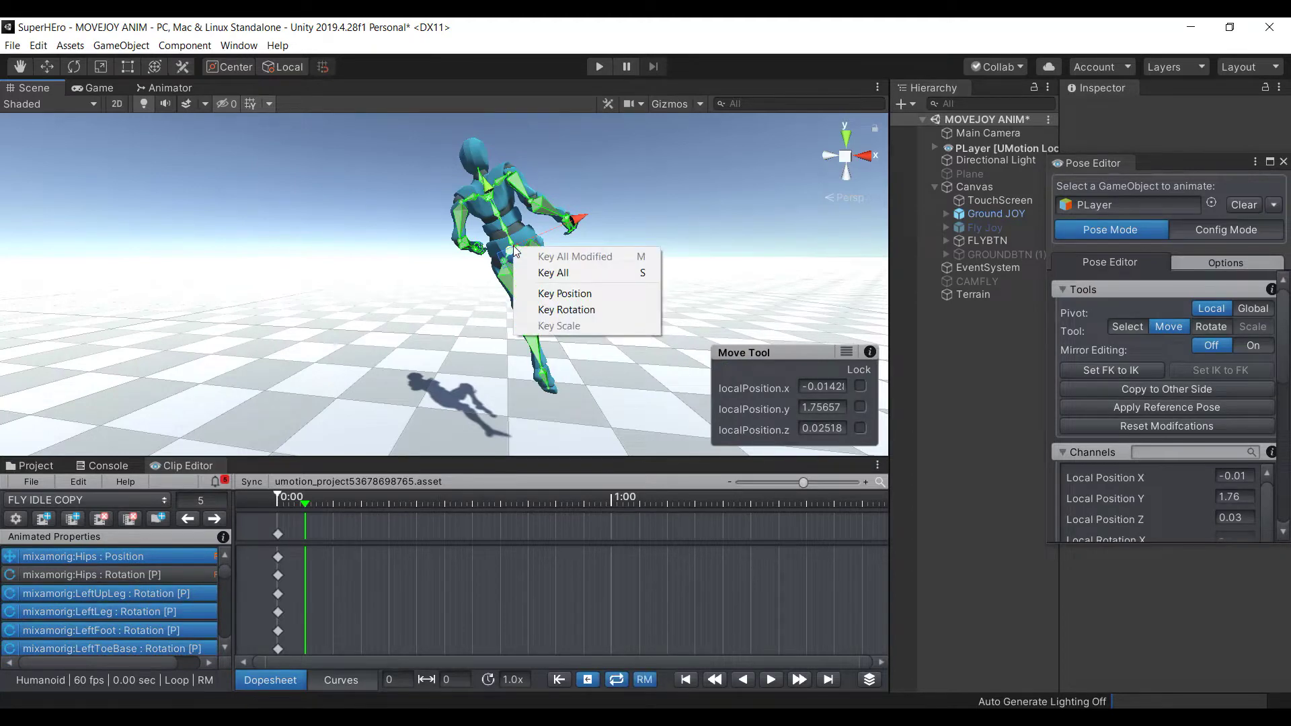
{"action": "left_click", "coordinate": [549, 273]}
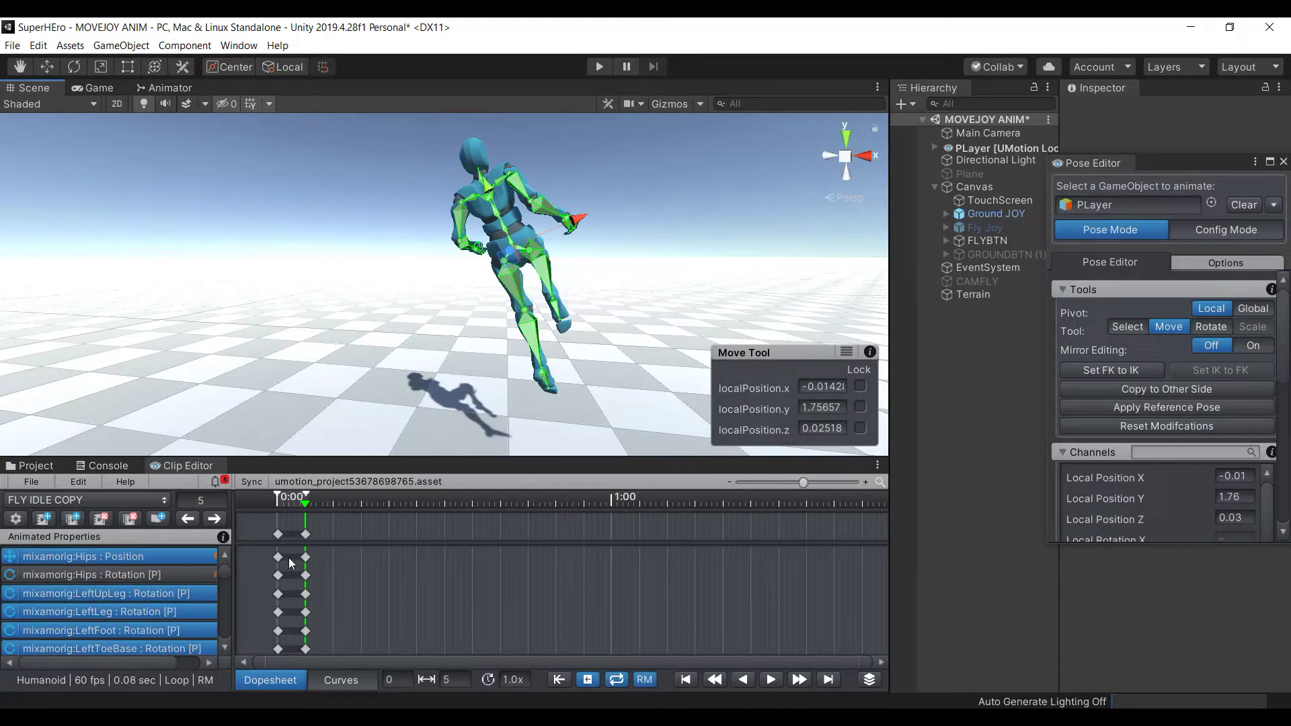
Copy the frame 5 keyframes and paste them at frame 34
{"action": "left_click", "coordinate": [305, 535]}
{"action": "key", "text": "e"}
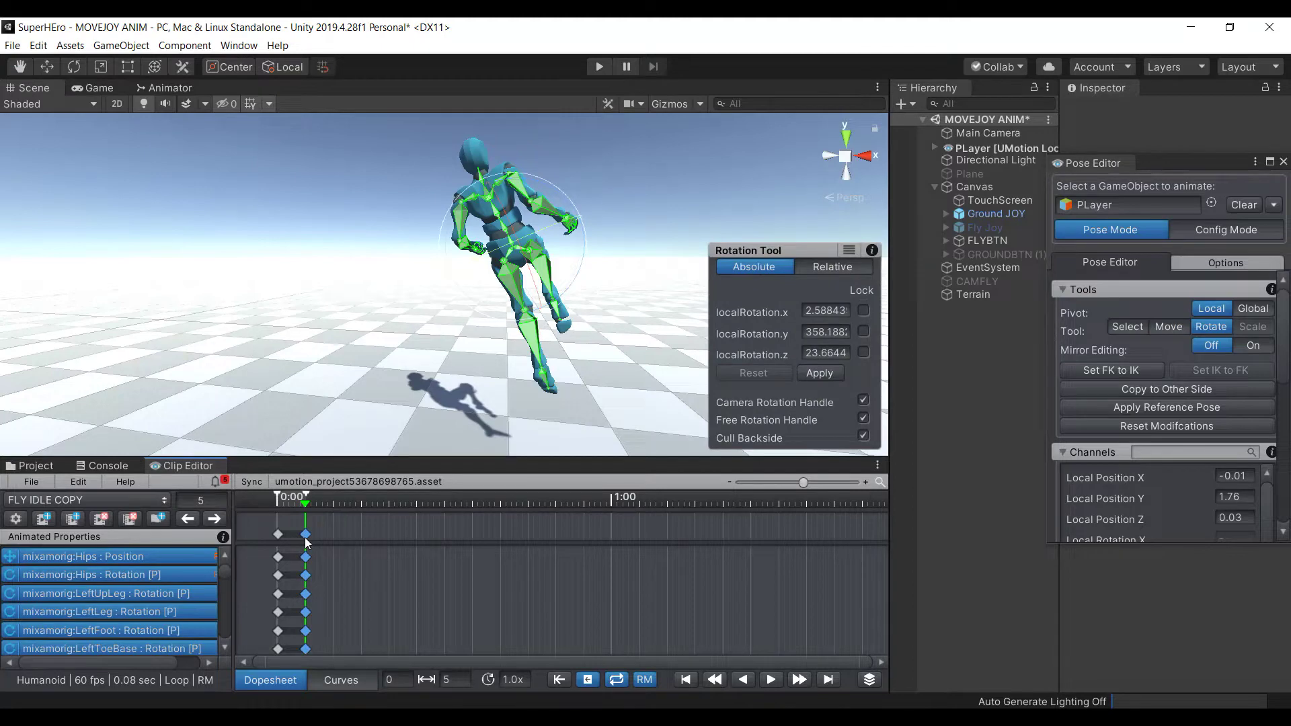
{"action": "key", "text": "ctrl+c"}
{"action": "left_click", "coordinate": [469, 503]}
{"action": "key", "text": "ctrl+v"}
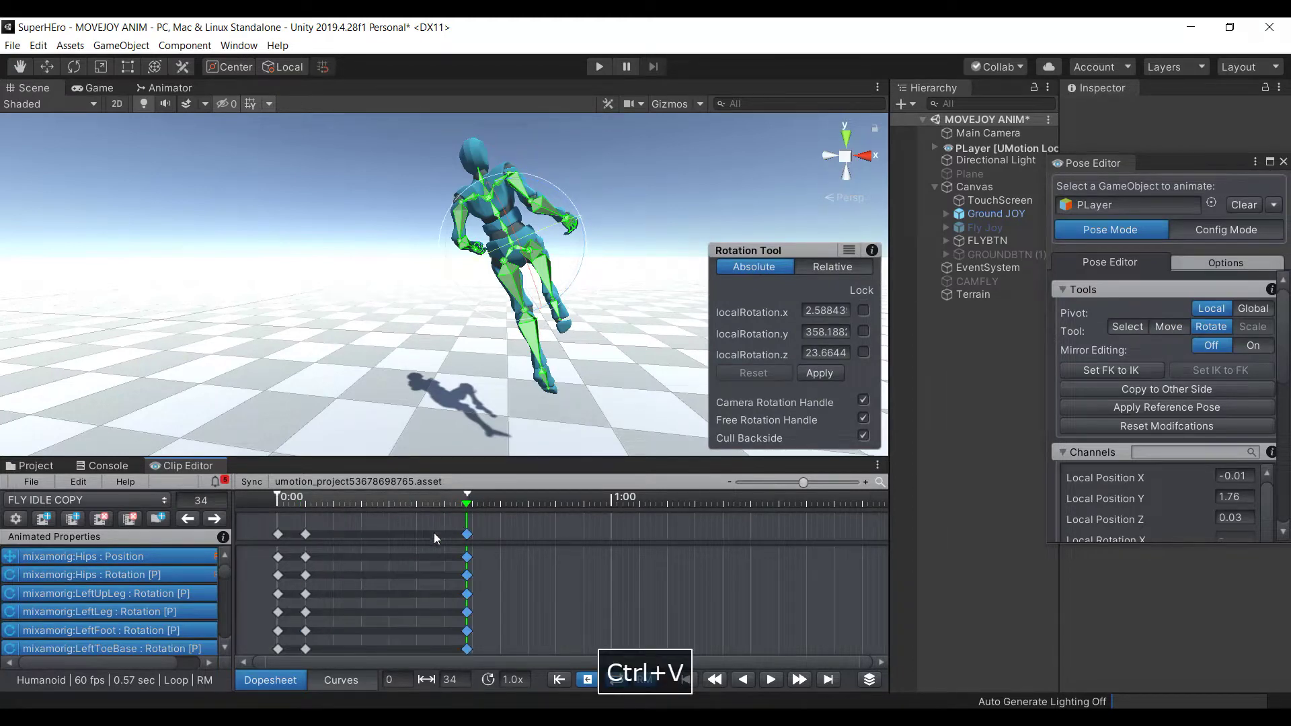
Delete the frame 0 keys and shift the frame 5 keys back to frame 0
{"action": "left_click", "coordinate": [279, 534]}
{"action": "key", "text": "Delete"}
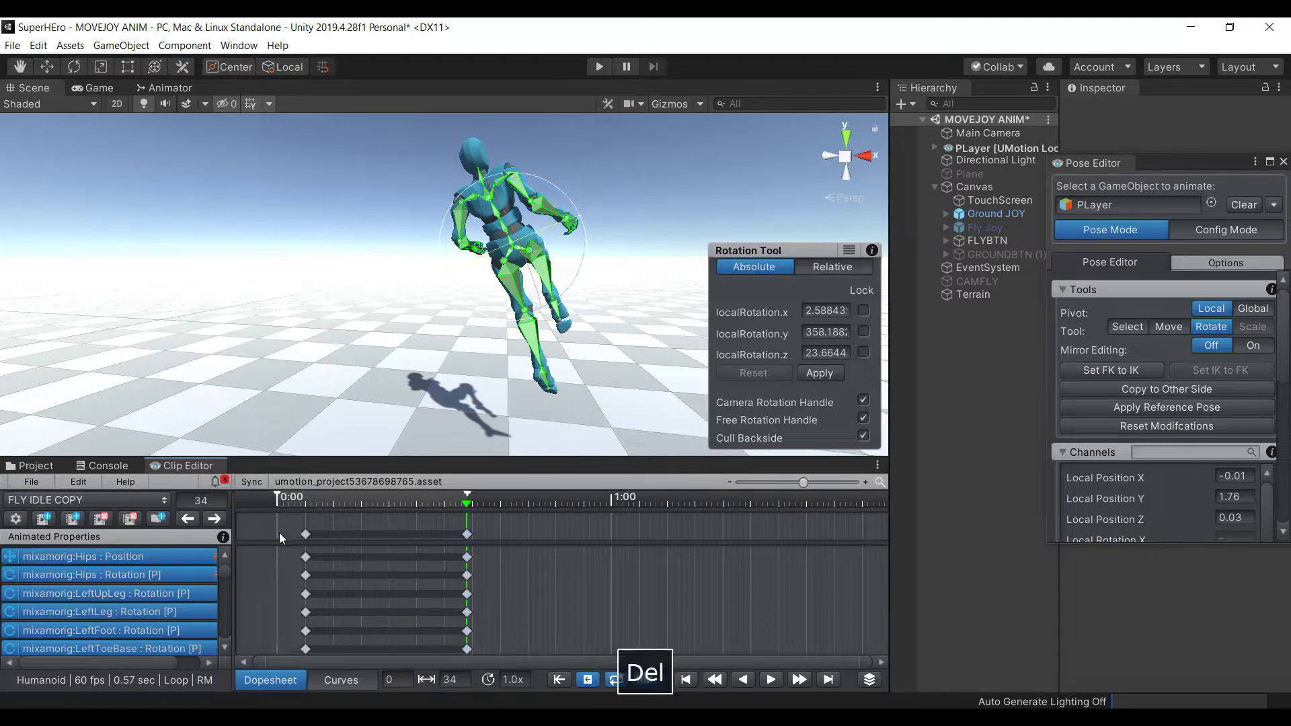
{"action": "left_click", "coordinate": [305, 535]}
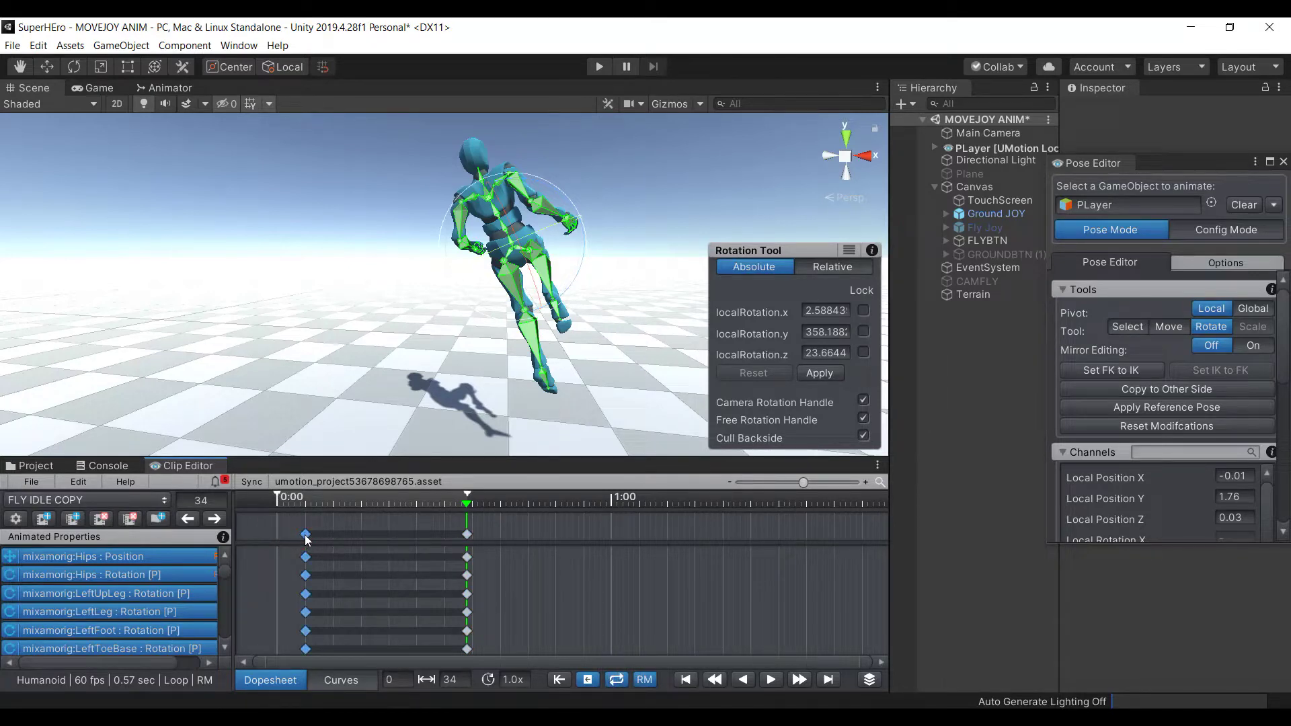
{"action": "left_click_drag", "start_coordinate": [305, 535], "coordinate": [265, 529]}
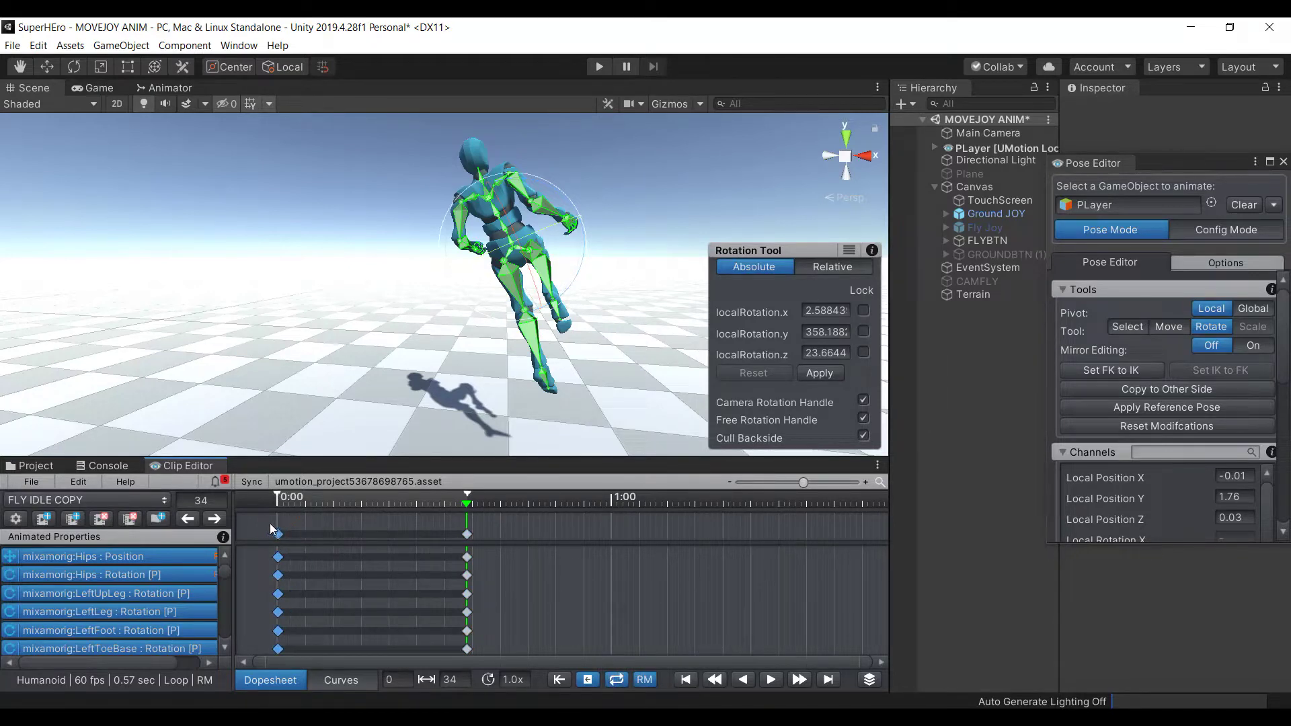
{"action": "left_click", "coordinate": [508, 522]}
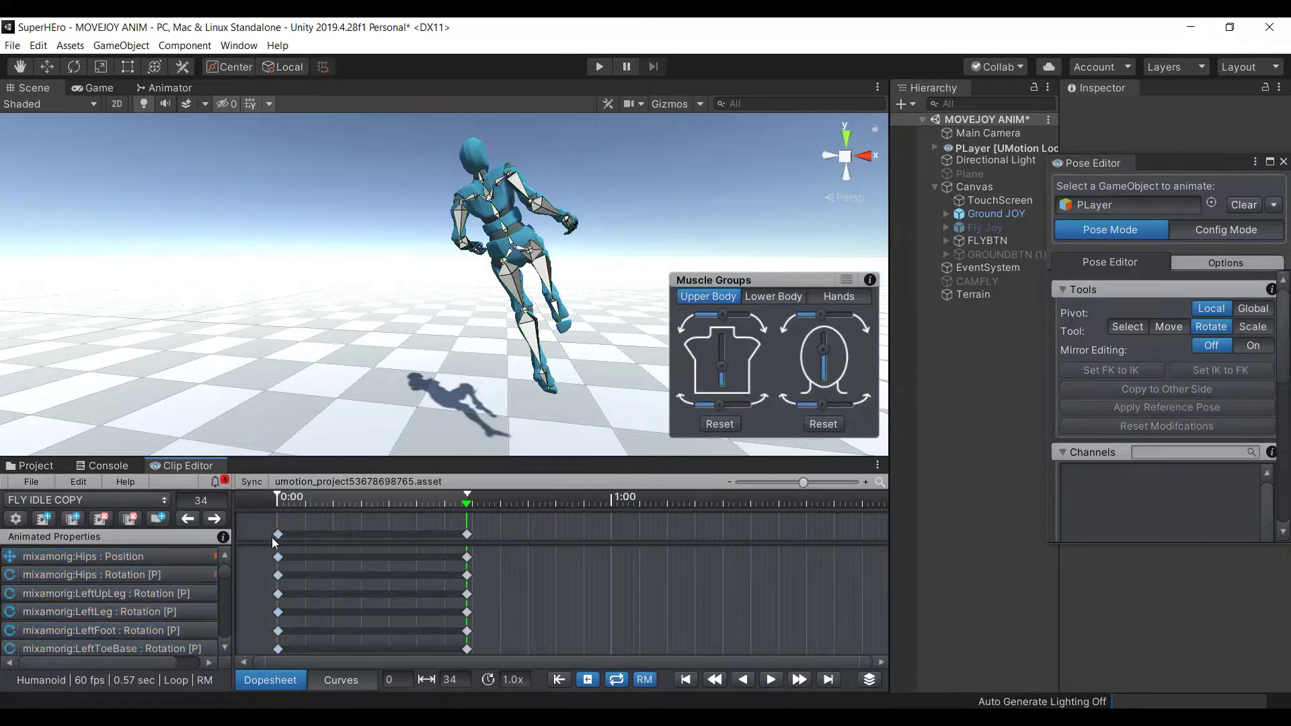
Inspect the frame-0 Hips and left-leg rotation keys, then move the playhead to frame 17
{"action": "left_click", "coordinate": [278, 576]}
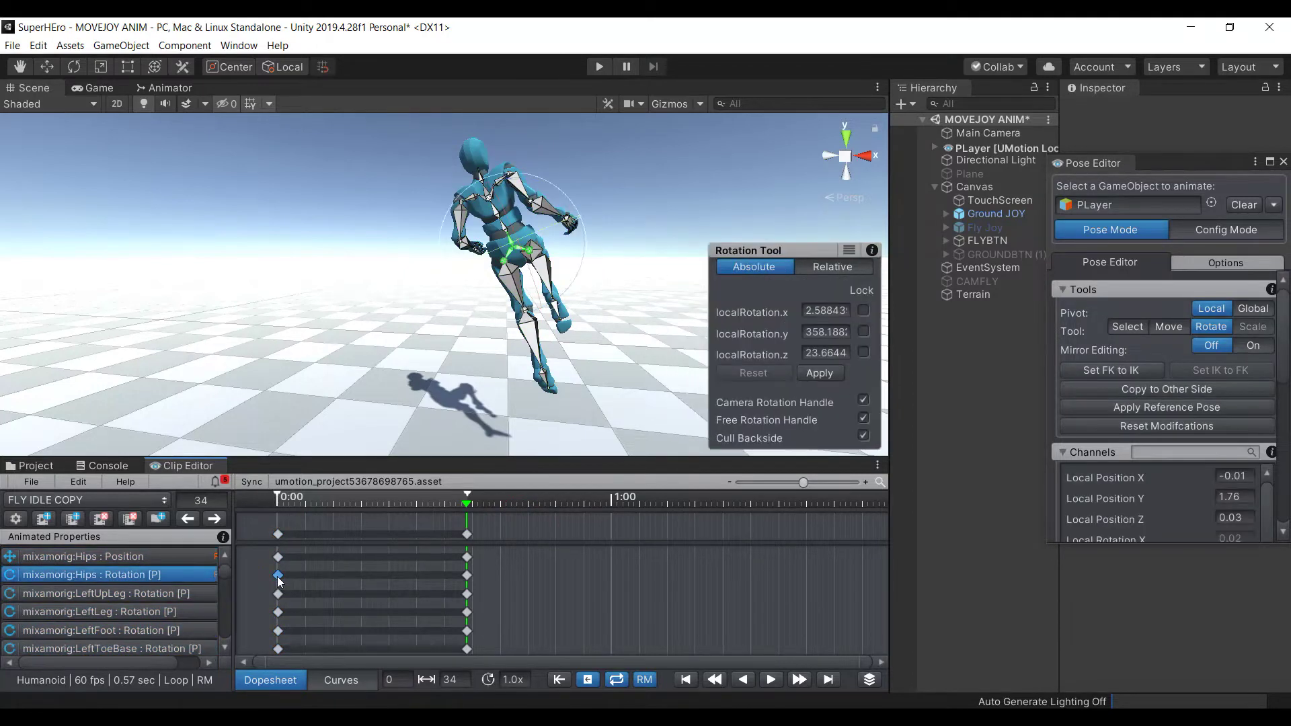
{"action": "left_click", "coordinate": [277, 632]}
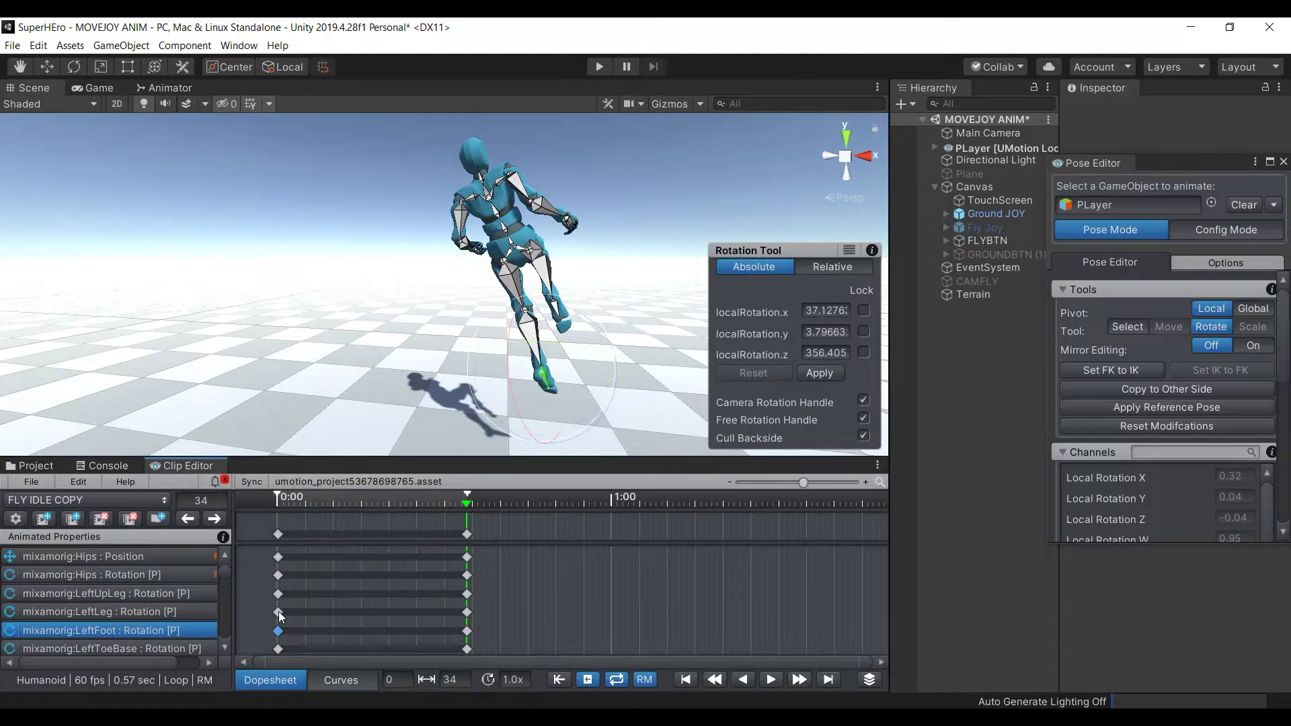
{"action": "left_click", "coordinate": [278, 613]}
{"action": "left_click", "coordinate": [278, 595]}
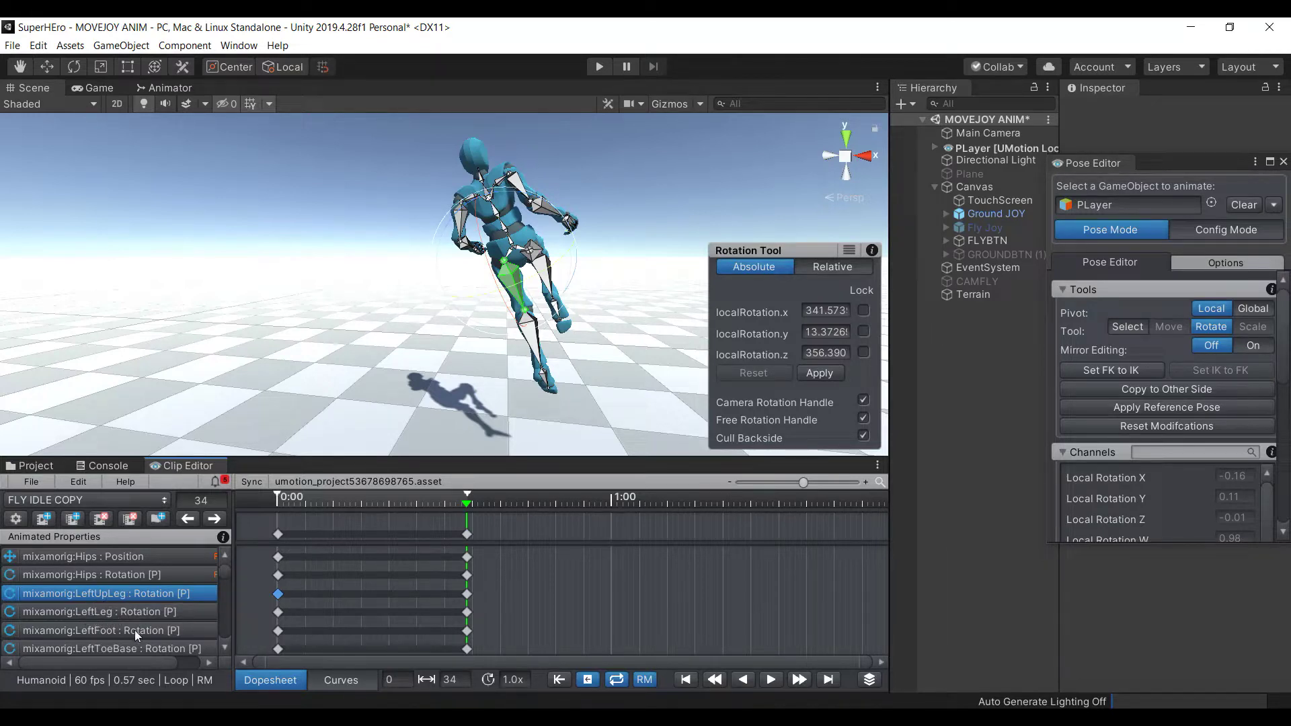
{"action": "left_click", "coordinate": [105, 629]}
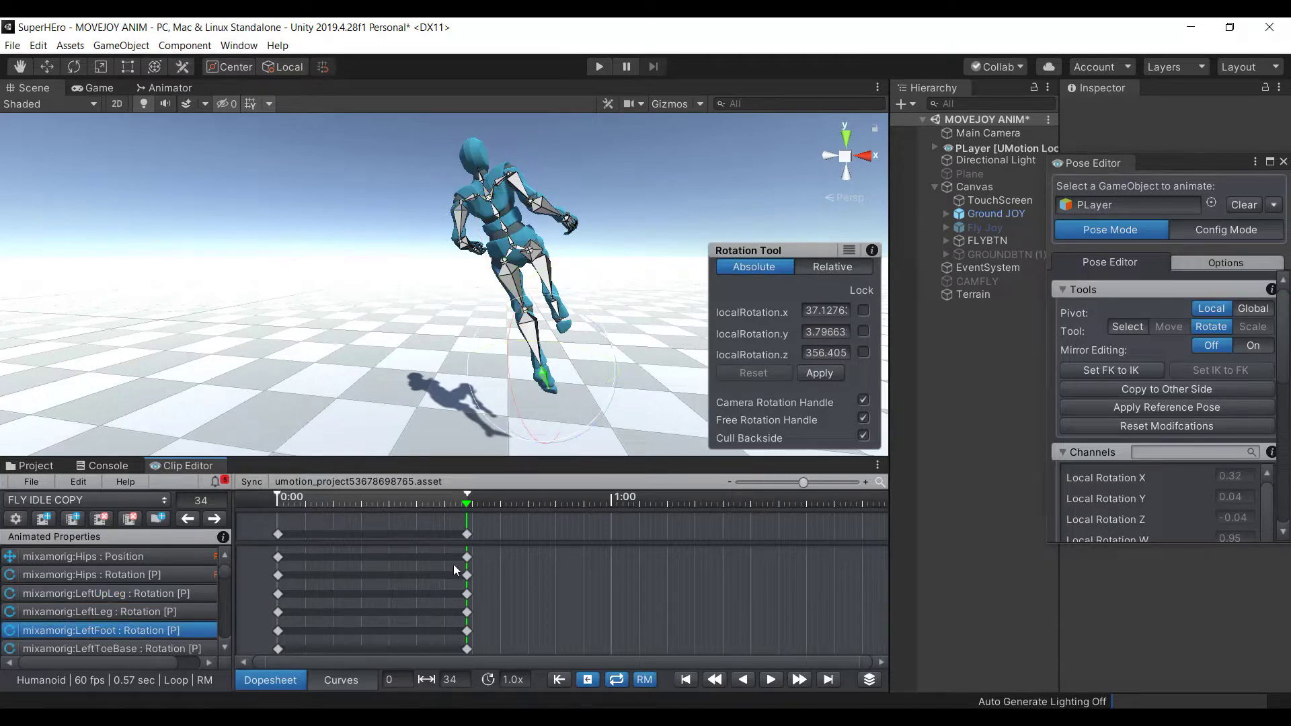
{"action": "left_click", "coordinate": [278, 534]}
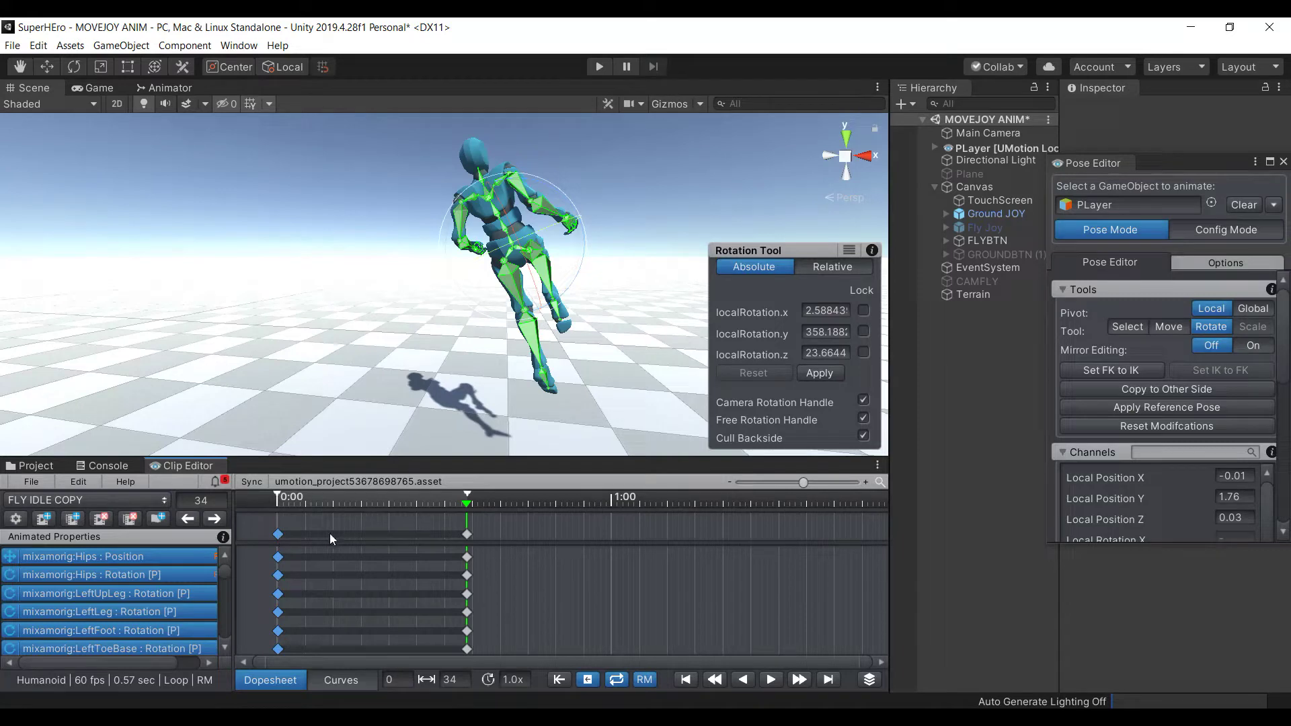
{"action": "left_click", "coordinate": [372, 503]}
Rotate the left and right arms and forearms into a new pose
{"action": "left_click", "coordinate": [473, 226]}
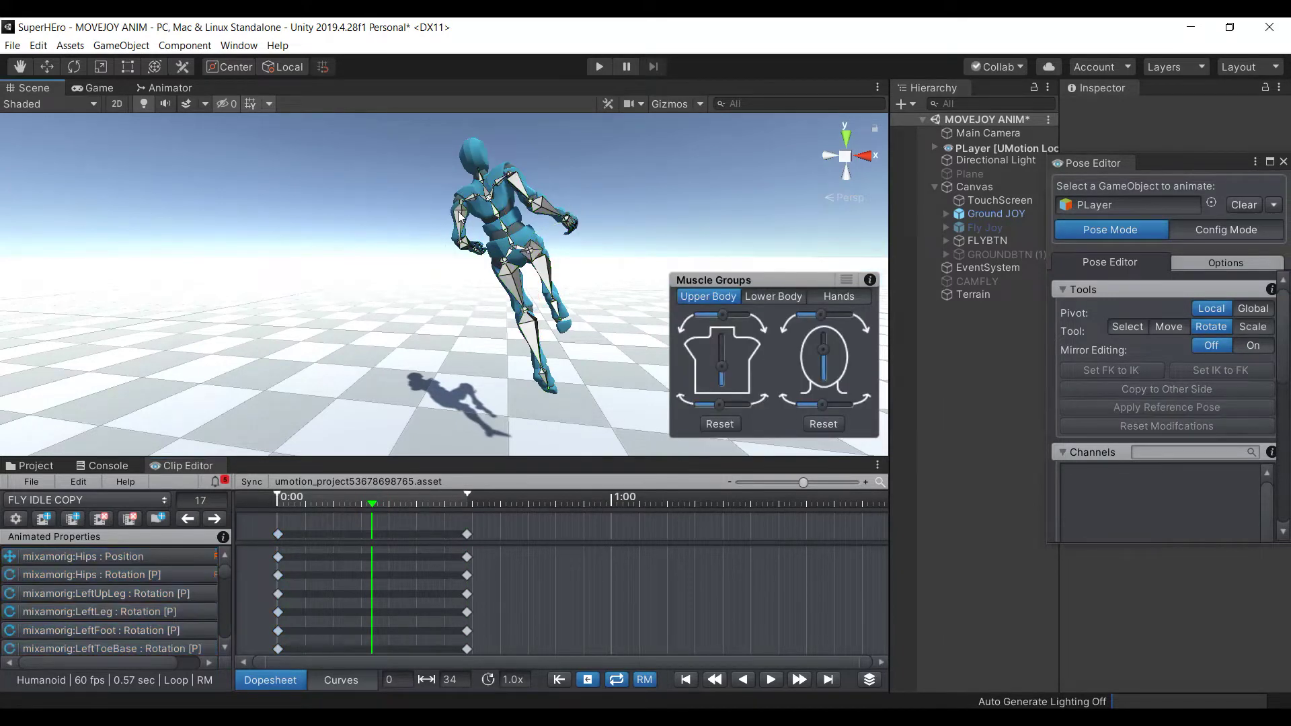
{"action": "left_click", "coordinate": [459, 215]}
{"action": "left_click_drag", "start_coordinate": [422, 223], "coordinate": [395, 199]}
{"action": "left_click", "coordinate": [343, 185]}
{"action": "left_click", "coordinate": [459, 243]}
{"action": "left_click_drag", "start_coordinate": [442, 250], "coordinate": [445, 247]}
{"action": "left_click", "coordinate": [431, 256]}
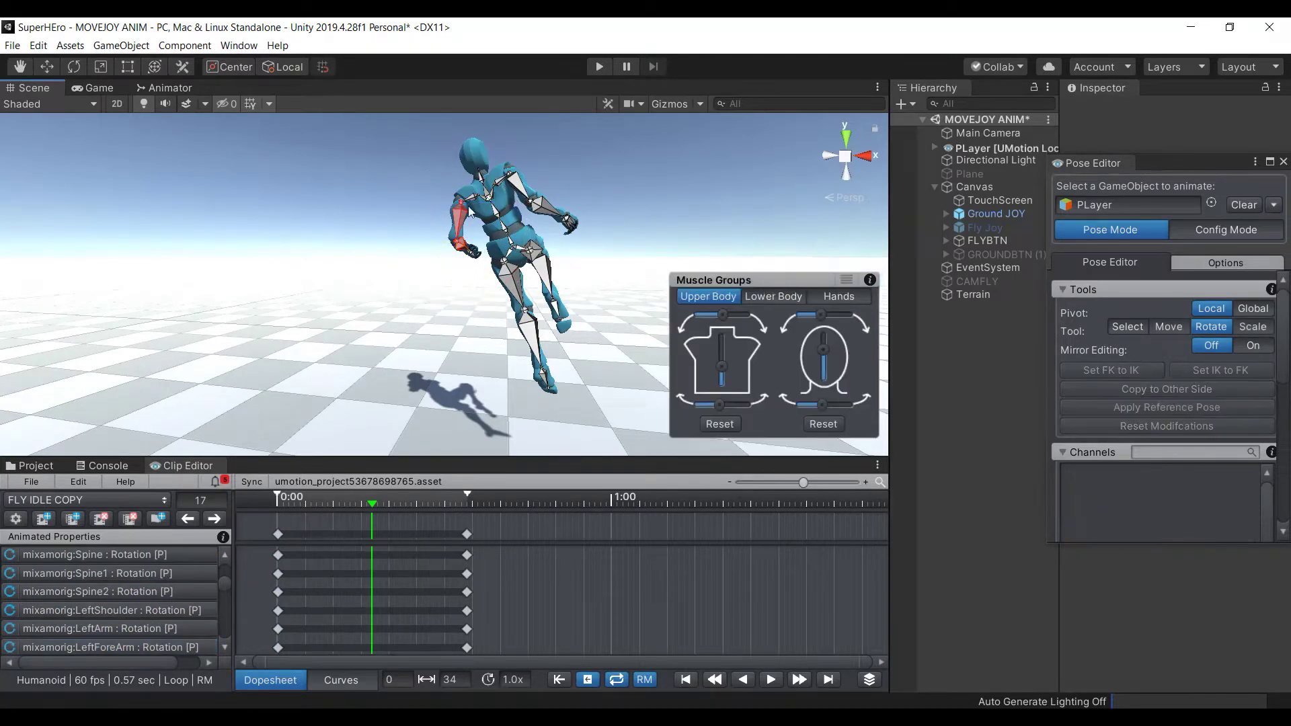
{"action": "left_click", "coordinate": [529, 194]}
{"action": "left_click_drag", "start_coordinate": [529, 193], "coordinate": [511, 224]}
{"action": "left_click", "coordinate": [571, 196]}
{"action": "left_click", "coordinate": [546, 218]}
{"action": "left_click", "coordinate": [693, 224]}
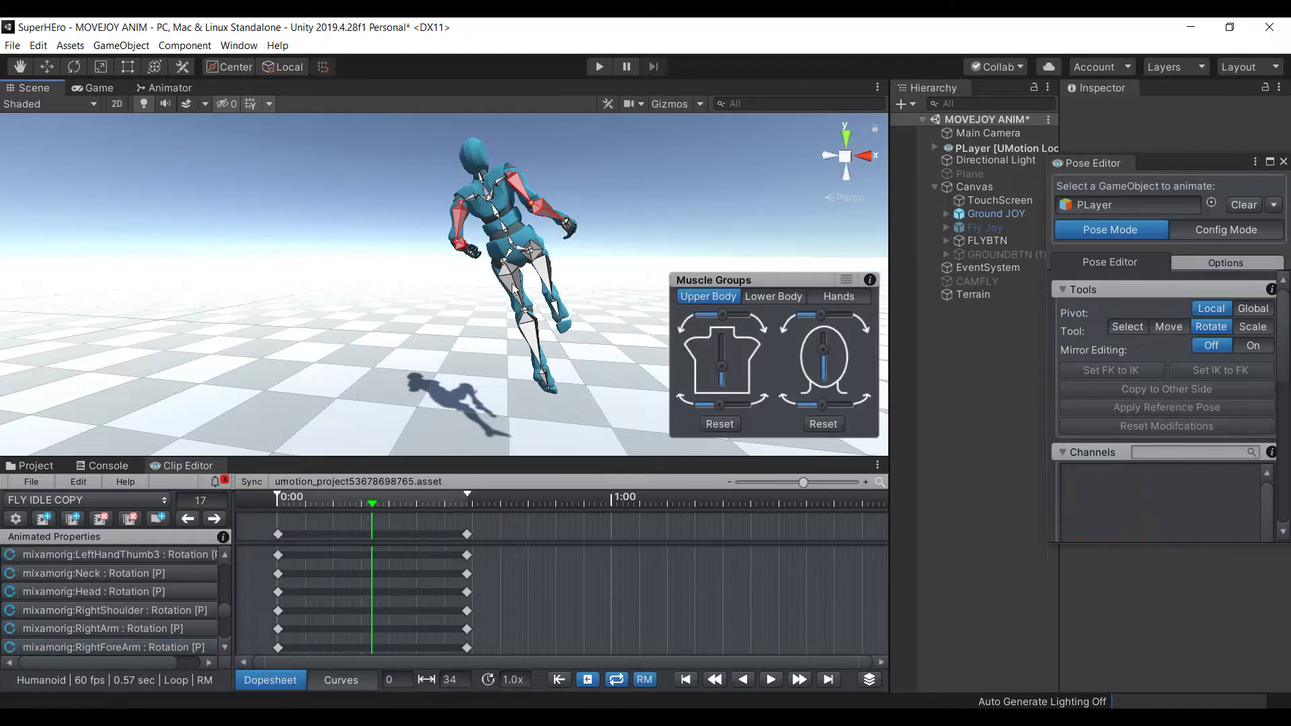
Check the leg and right foot bones, rotating the right upper leg to a new angle
{"action": "left_click", "coordinate": [513, 288]}
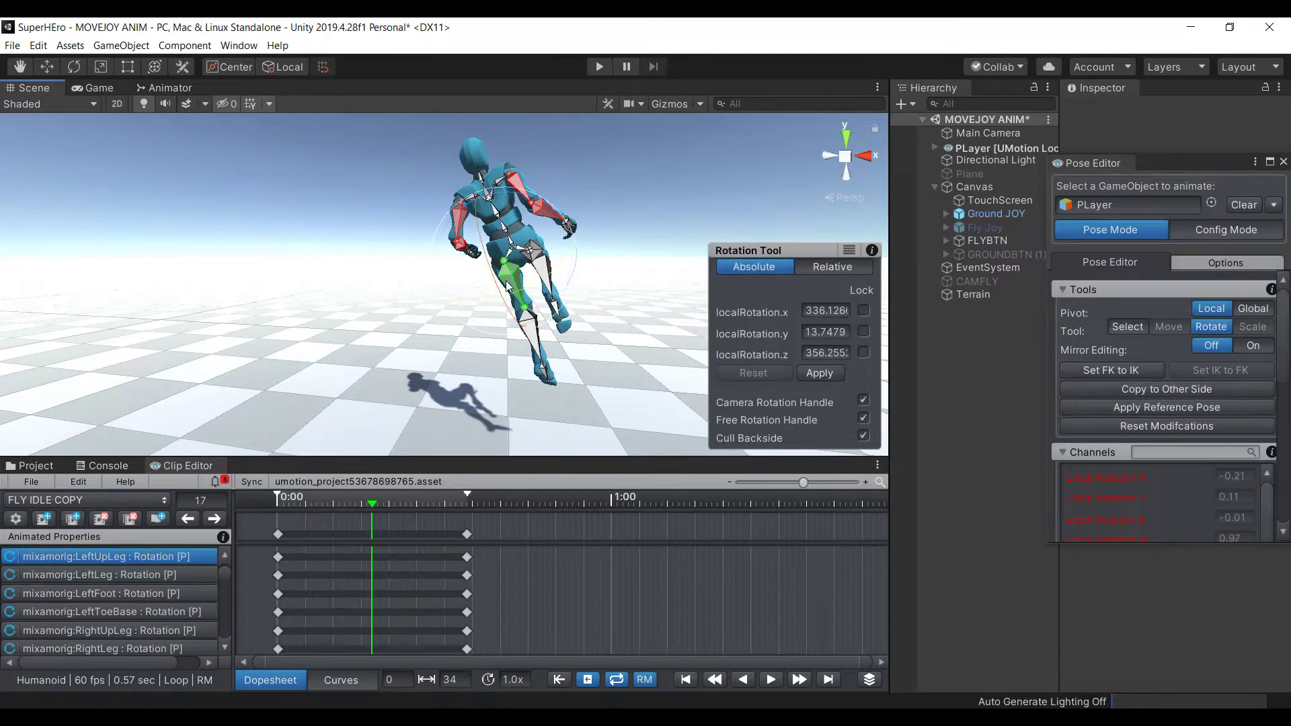
{"action": "left_click", "coordinate": [433, 346]}
{"action": "left_click", "coordinate": [538, 334]}
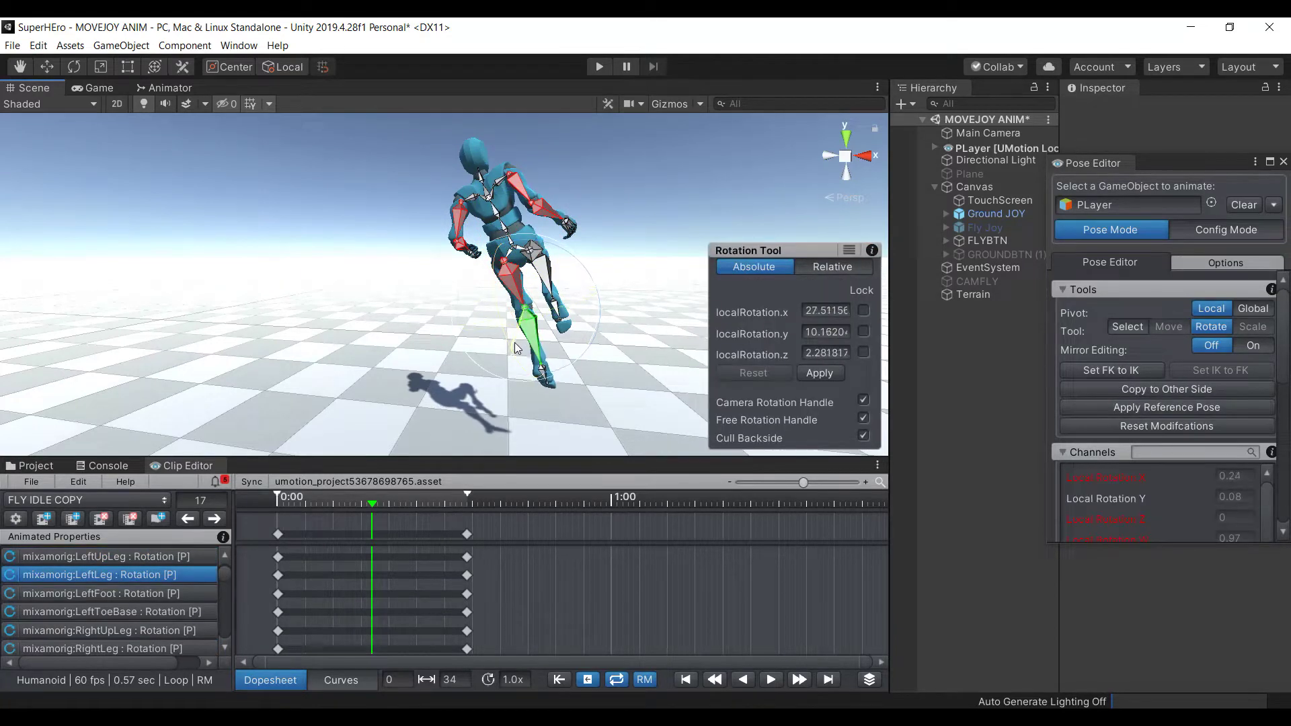
{"action": "left_click", "coordinate": [636, 273]}
{"action": "left_click", "coordinate": [536, 254]}
{"action": "left_click_drag", "start_coordinate": [536, 256], "coordinate": [650, 232]}
{"action": "left_click", "coordinate": [649, 232]}
{"action": "left_click", "coordinate": [554, 269]}
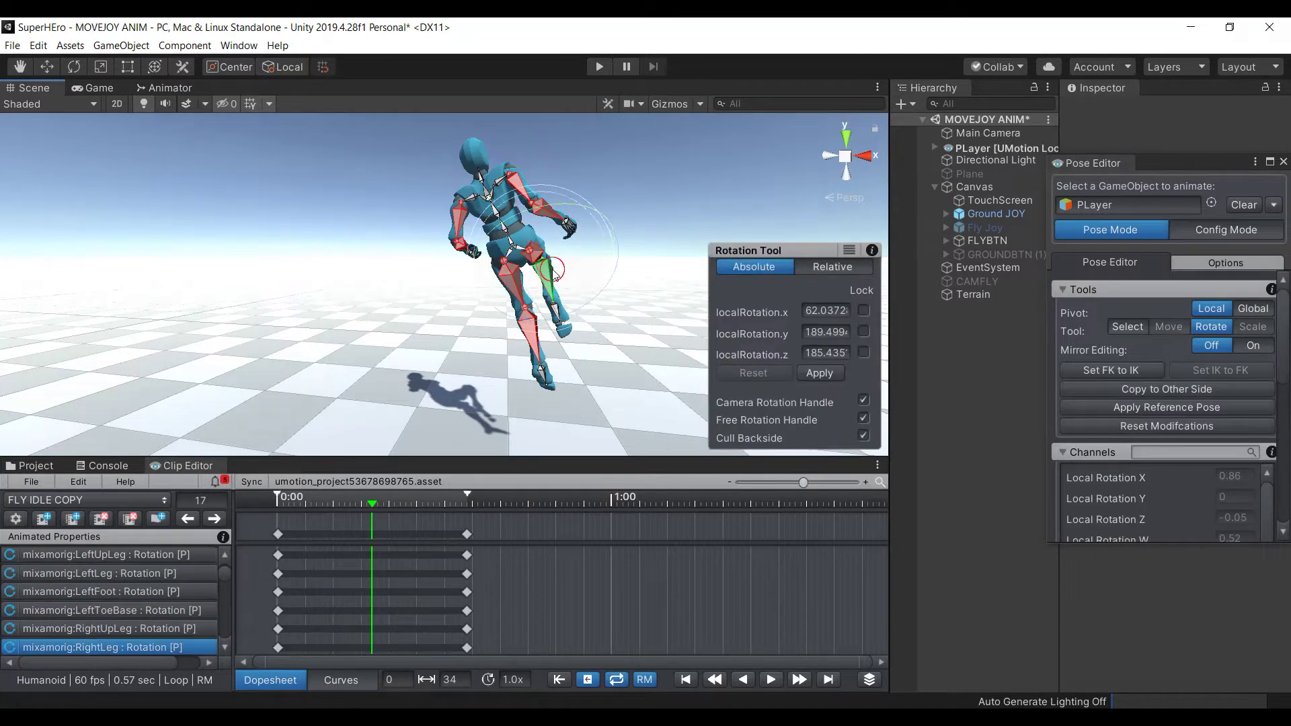
{"action": "left_click", "coordinate": [686, 215]}
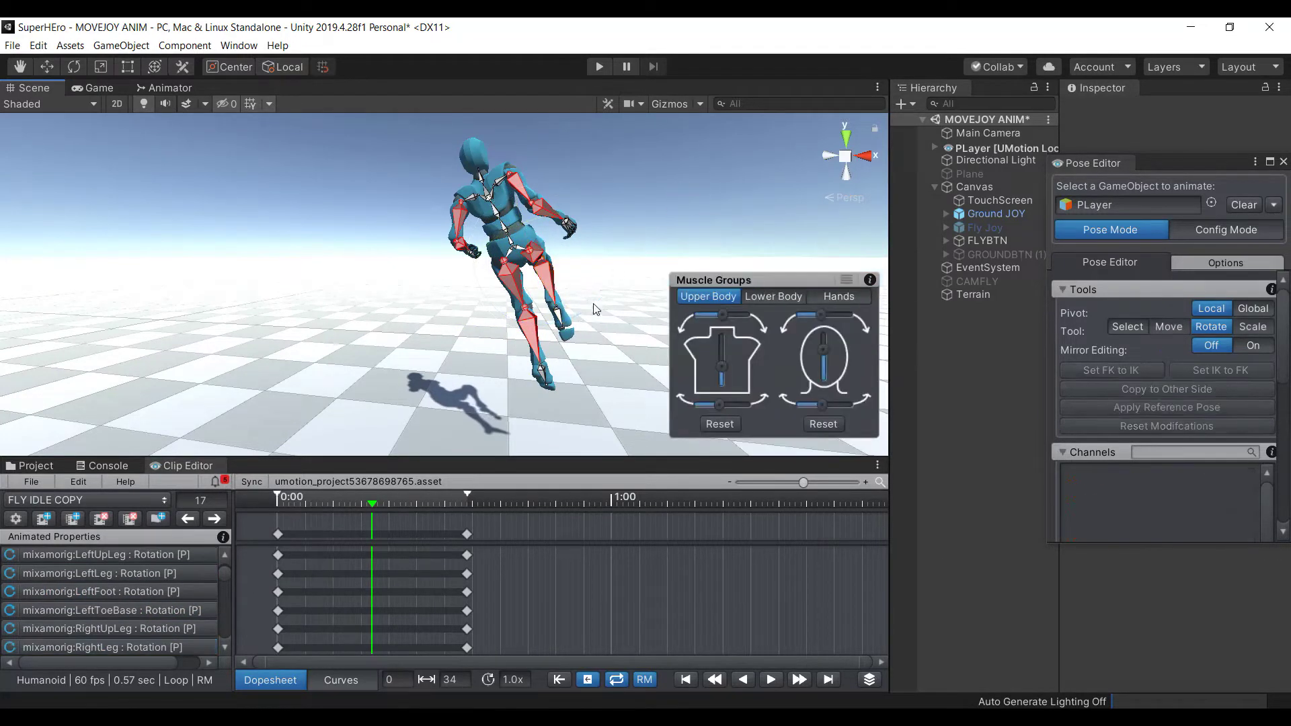
{"action": "left_click", "coordinate": [563, 322]}
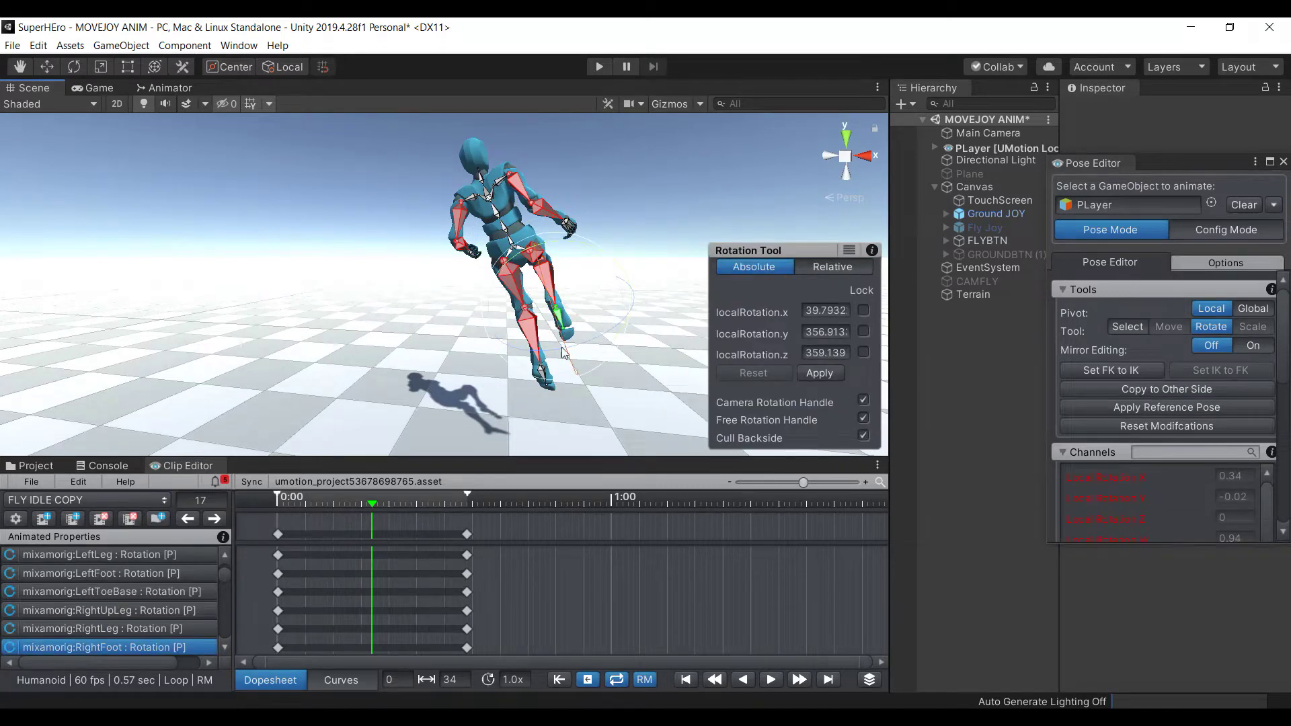
{"action": "left_click", "coordinate": [524, 386]}
Tilt the left foot slightly, undo a trial neck rotation, and select the Hips
{"action": "left_click", "coordinate": [537, 381]}
{"action": "left_click_drag", "start_coordinate": [537, 381], "coordinate": [527, 396]}
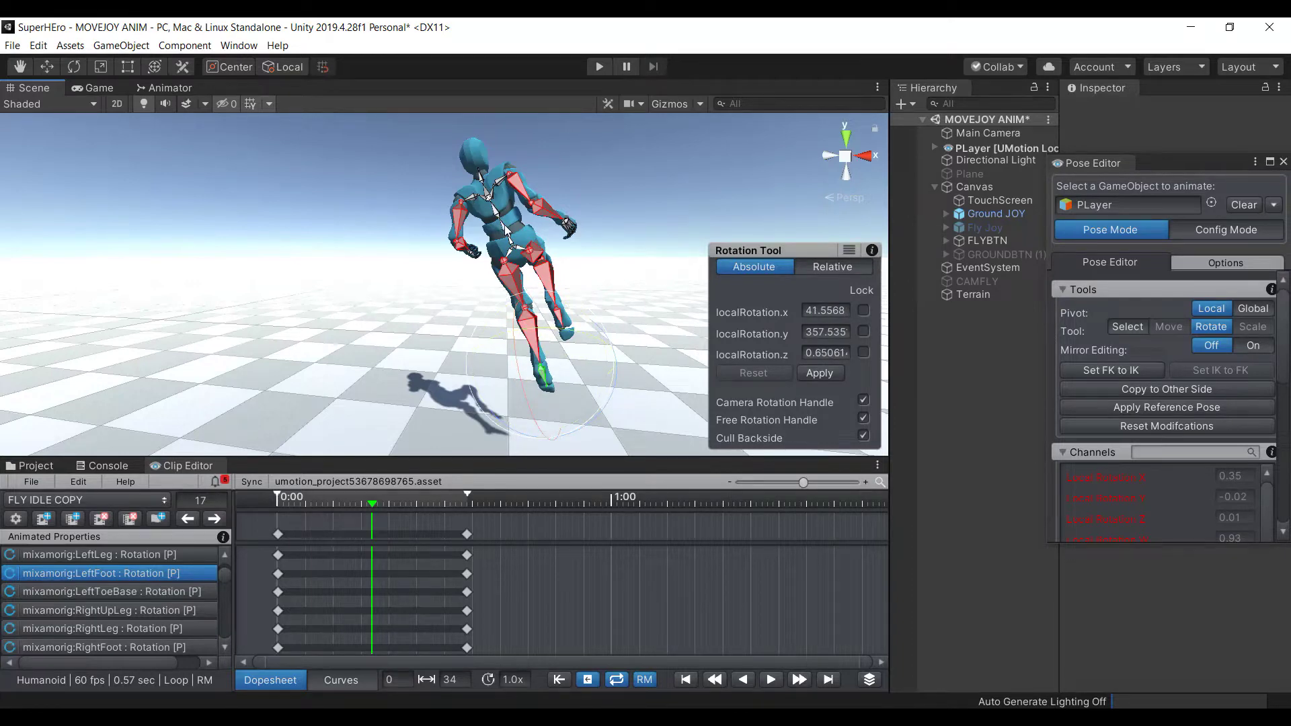
{"action": "left_click", "coordinate": [504, 229]}
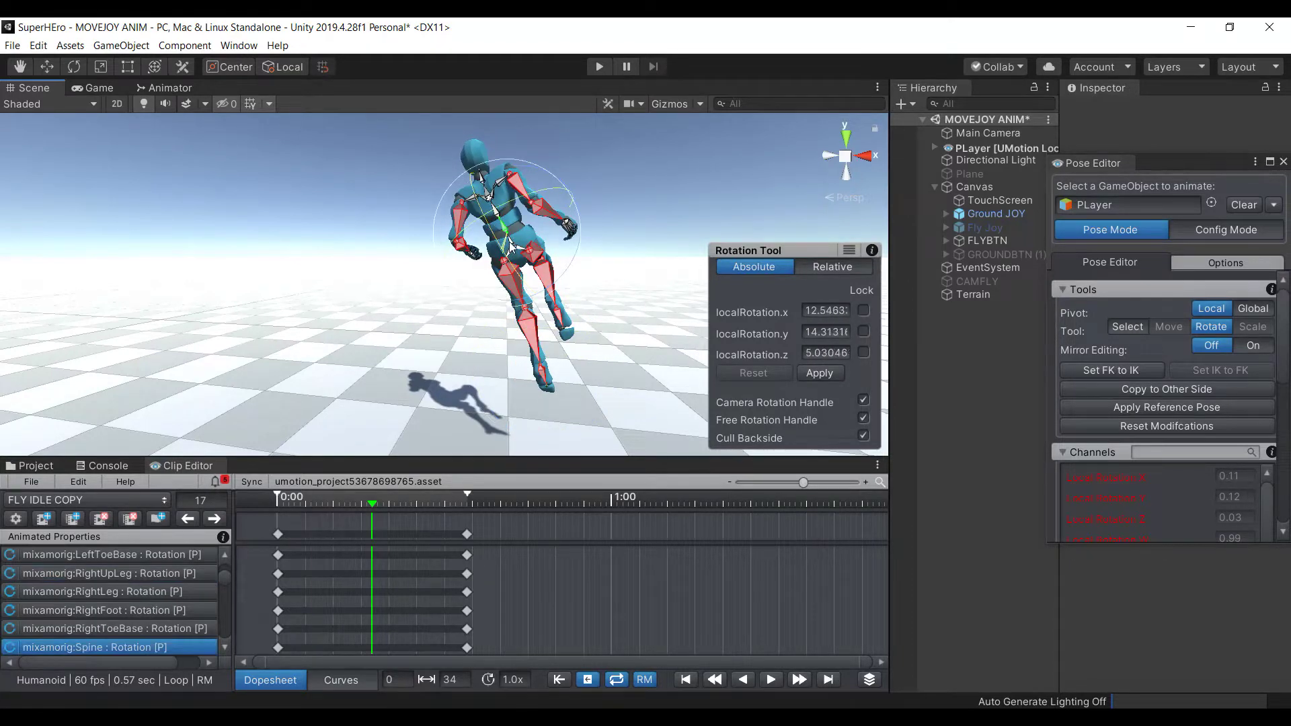
{"action": "left_click", "coordinate": [397, 170]}
{"action": "left_click", "coordinate": [476, 194]}
{"action": "left_click_drag", "start_coordinate": [477, 192], "coordinate": [471, 178]}
{"action": "key", "text": "ctrl+z"}
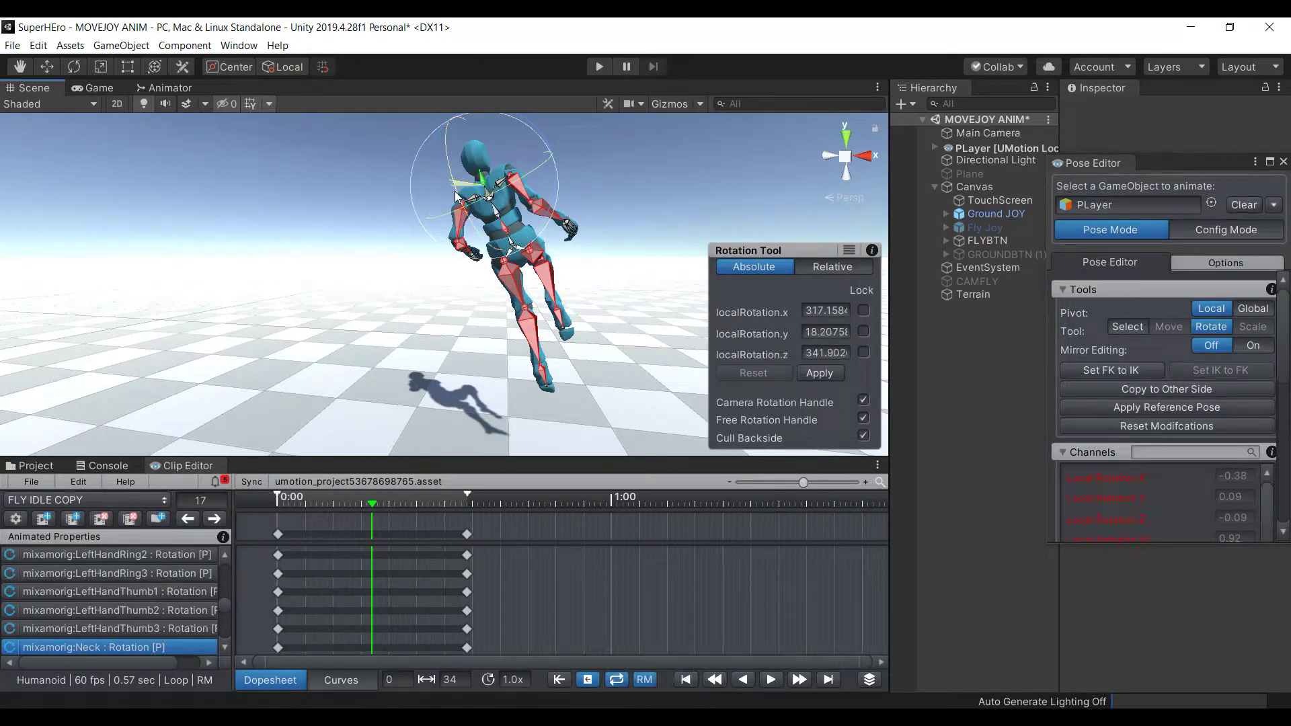
{"action": "left_click", "coordinate": [617, 214]}
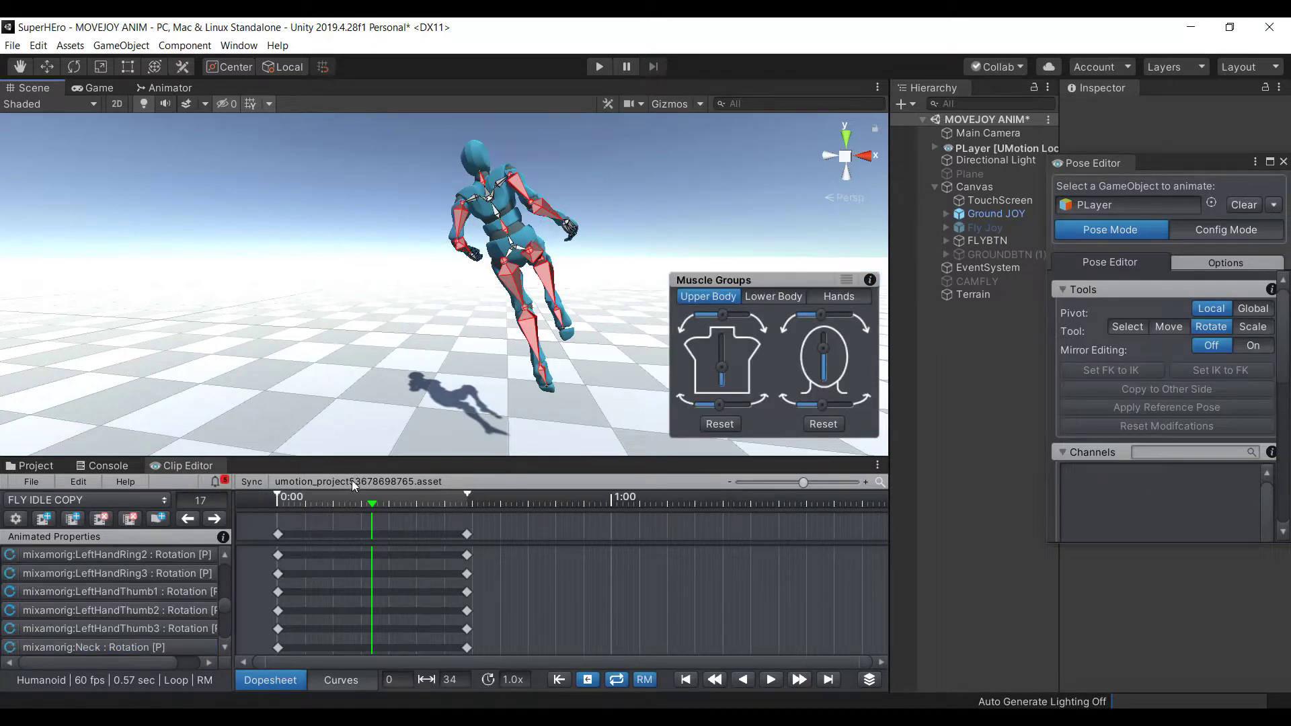
{"action": "left_click", "coordinate": [512, 252]}
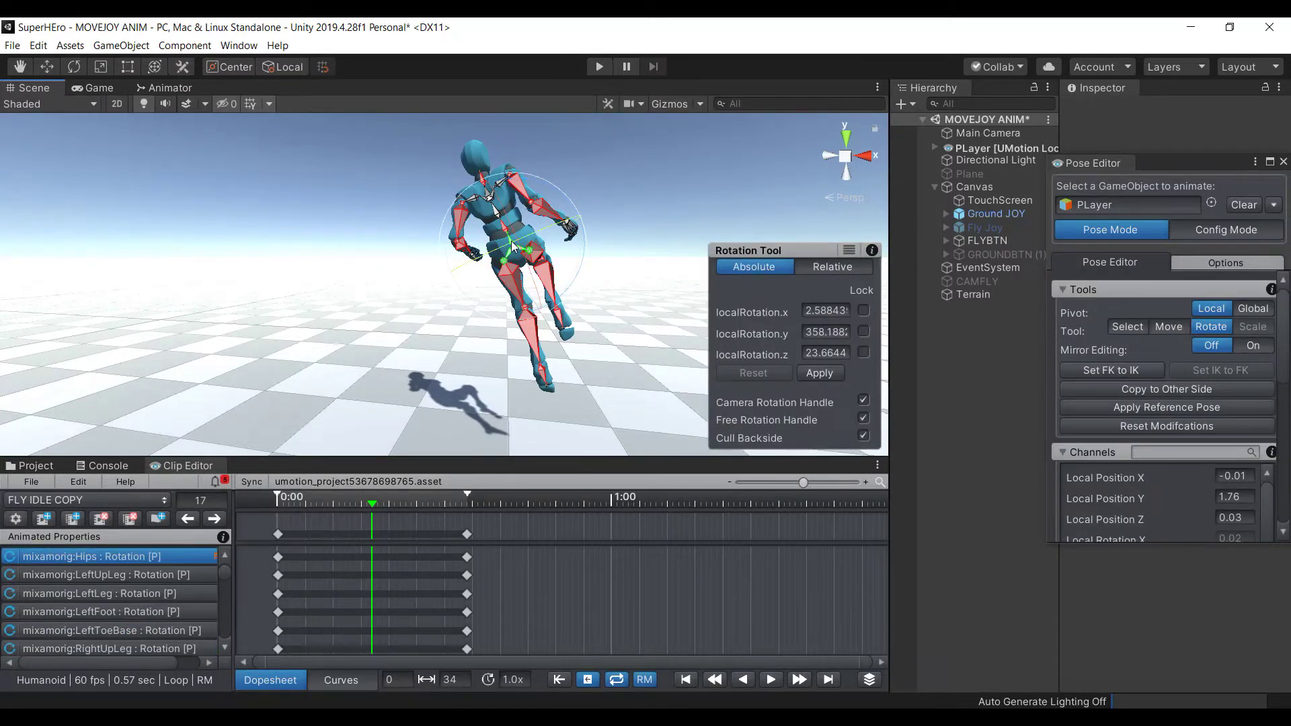
Key all bones at frame 17, then preview the clip with looping on
{"action": "key", "text": "ctrl+a"}
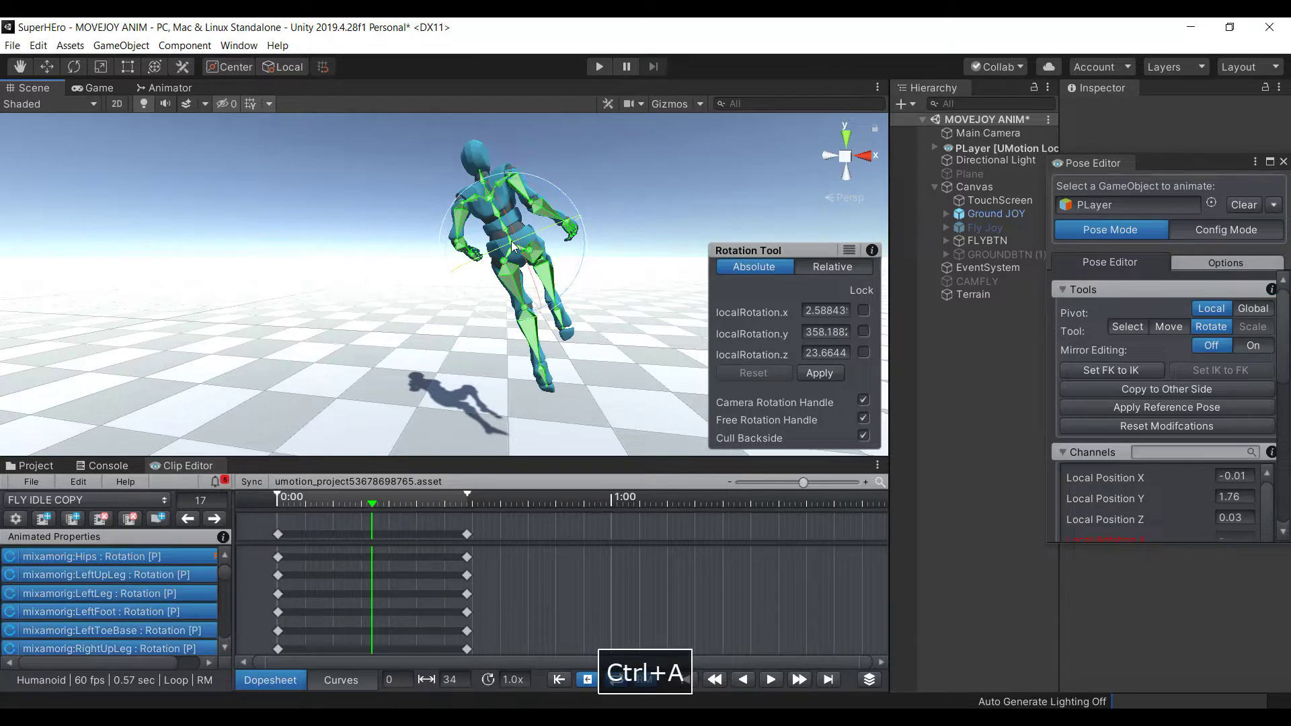
{"action": "right_click", "coordinate": [512, 246]}
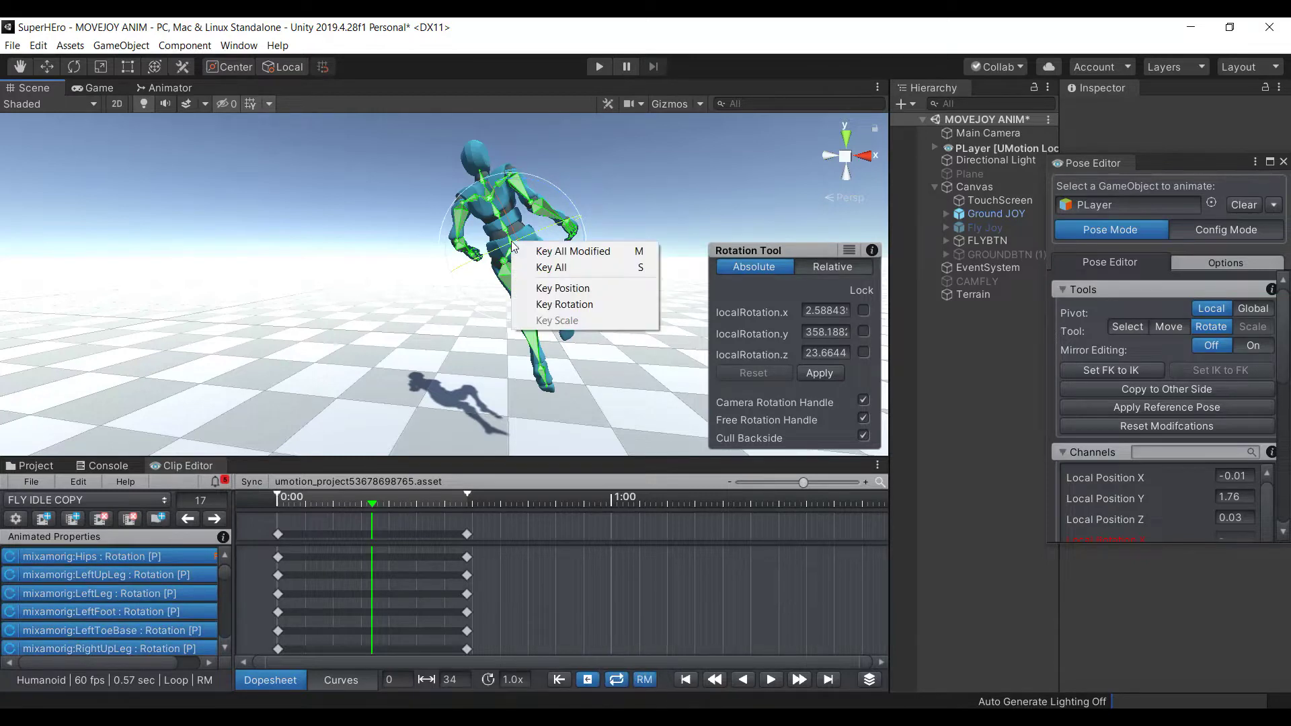
{"action": "left_click", "coordinate": [551, 267]}
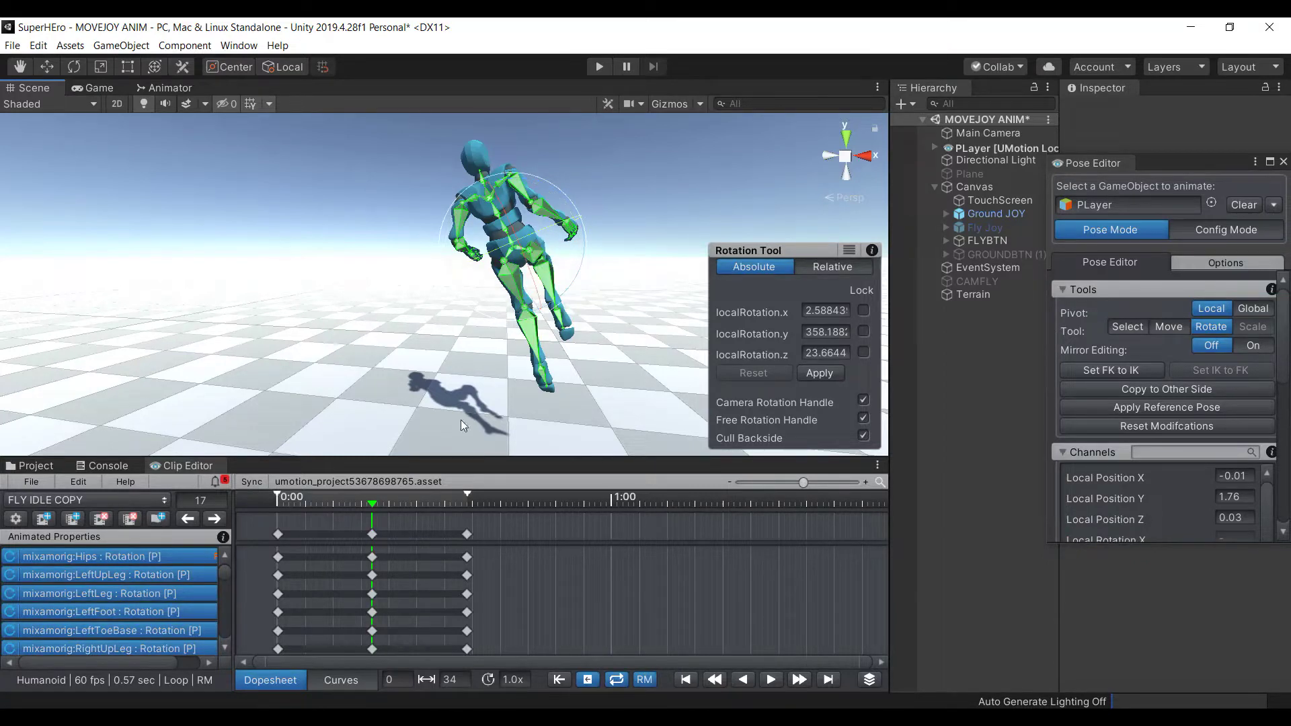
{"action": "left_click", "coordinate": [617, 680]}
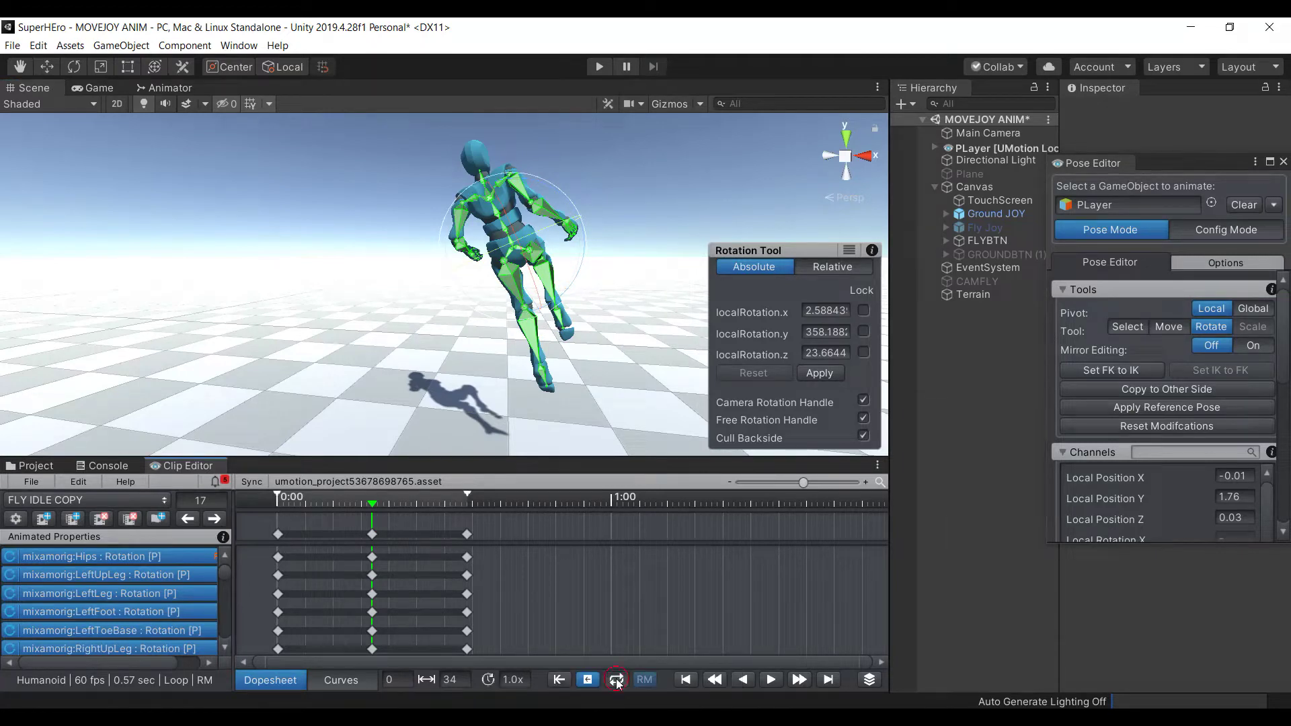
{"action": "left_click", "coordinate": [771, 680]}
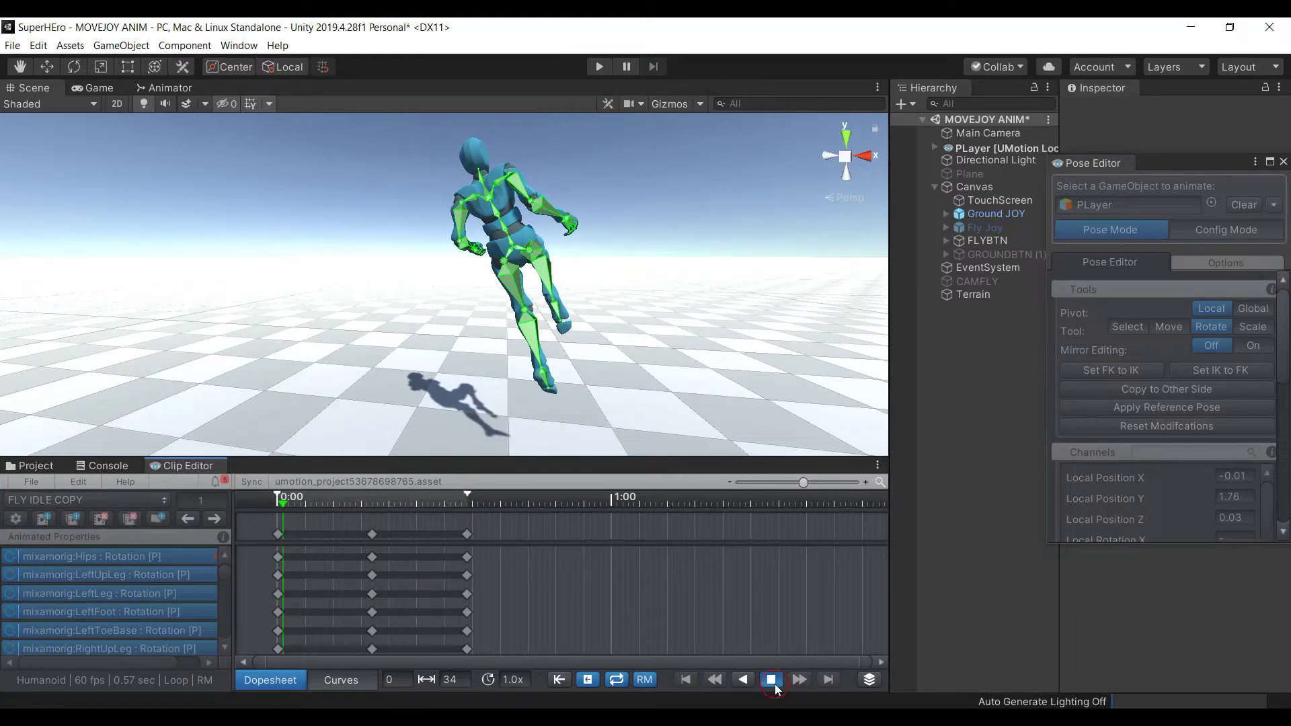
{"action": "left_click", "coordinate": [771, 680]}
{"action": "scroll", "coordinate": [533, 343], "scroll_direction": "down", "scroll_amount": 3}
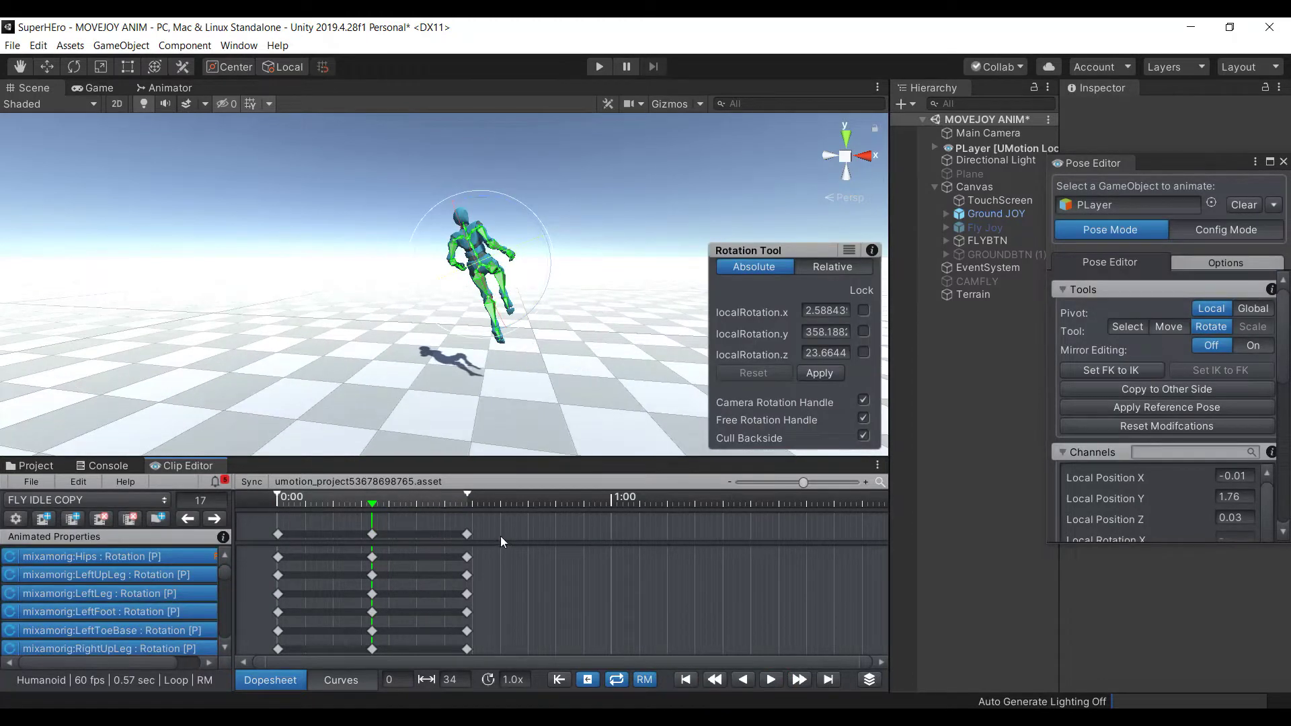
Stretch all keys so the clip ends at frame 55 and preview it
{"action": "left_click", "coordinate": [467, 534]}
{"action": "key", "text": "ctrl+a"}
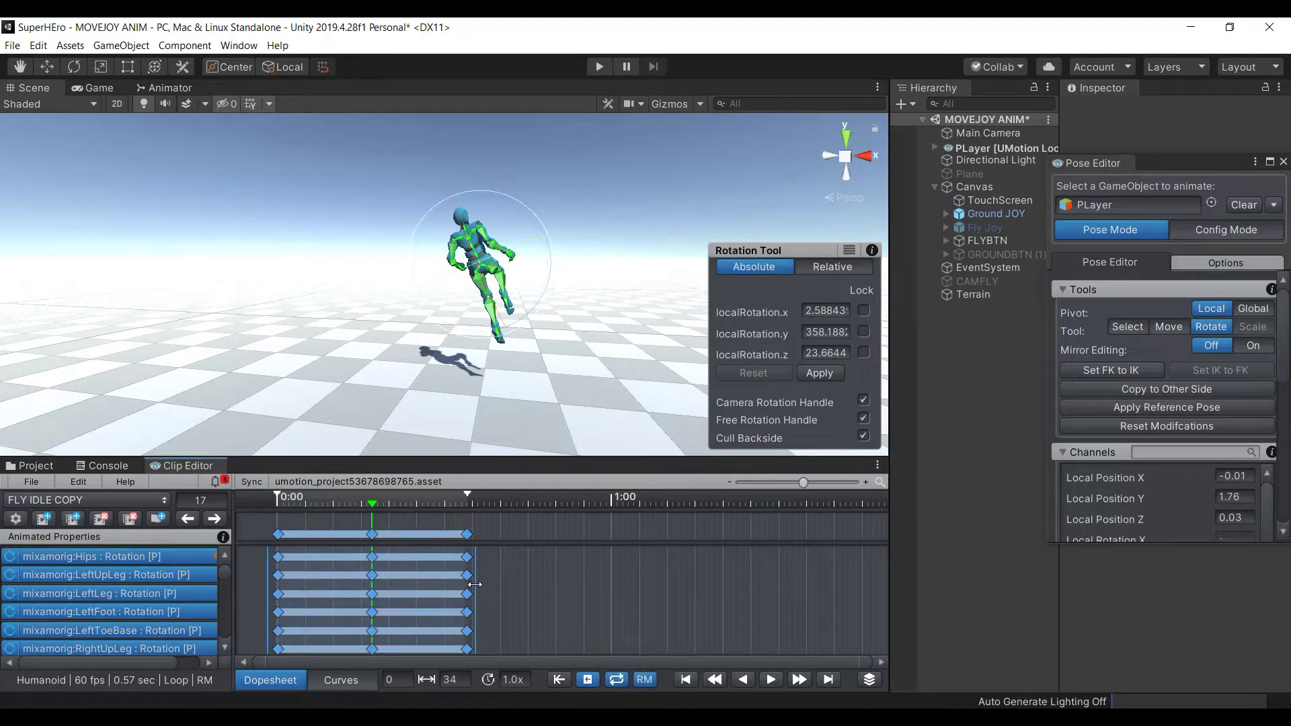
{"action": "left_click_drag", "start_coordinate": [475, 585], "coordinate": [591, 584]}
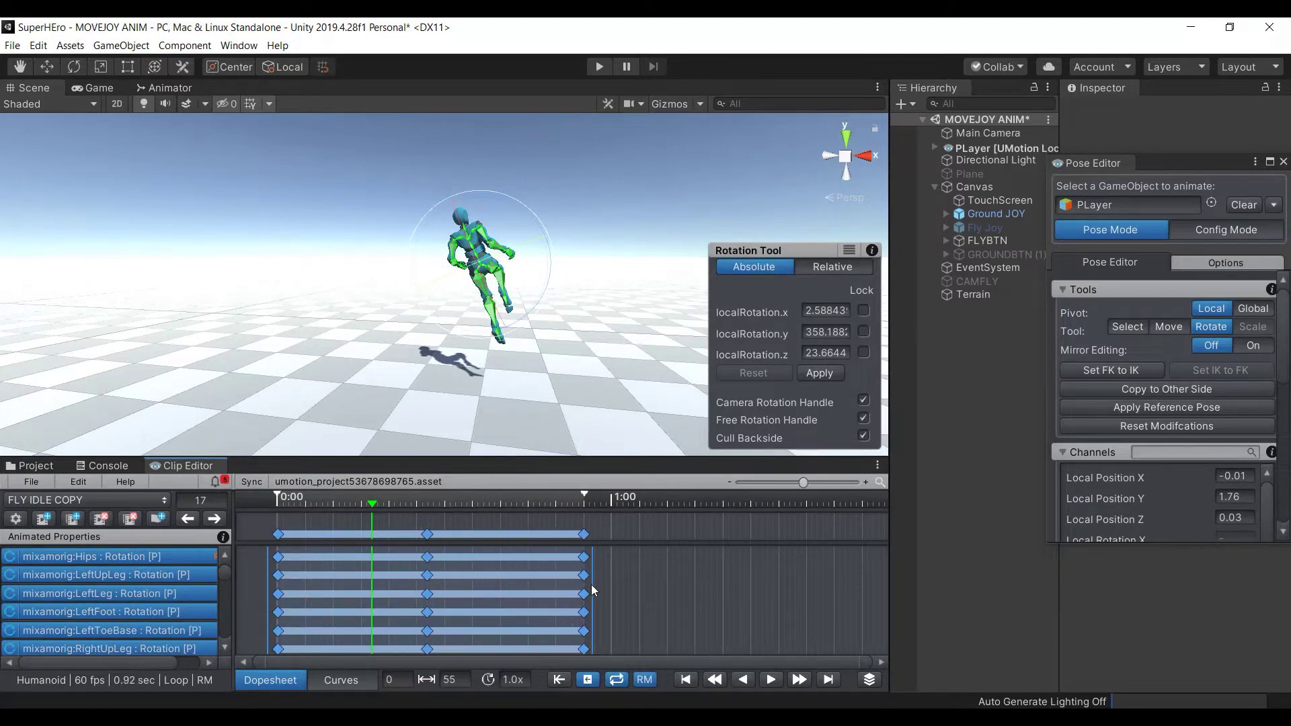
{"action": "left_click", "coordinate": [772, 679]}
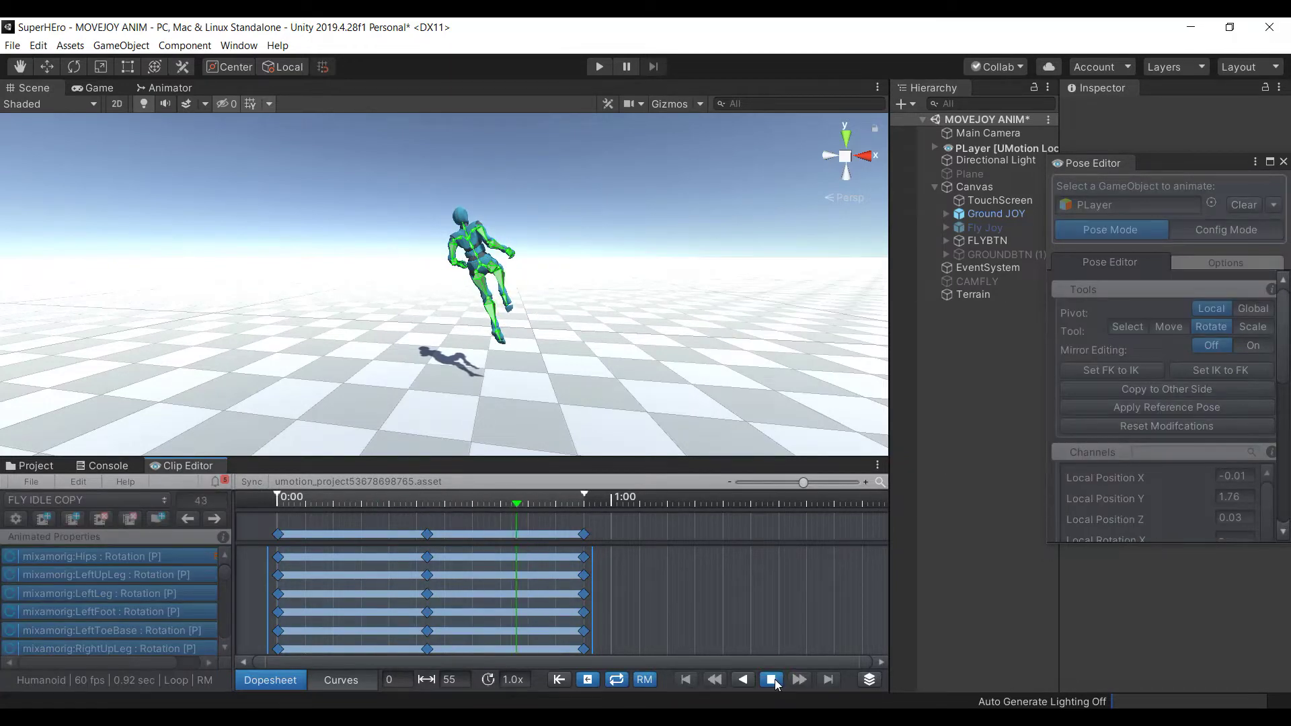
{"action": "left_click", "coordinate": [772, 679]}
{"action": "left_click", "coordinate": [595, 603]}
{"action": "left_click_drag", "start_coordinate": [585, 596], "coordinate": [590, 600]}
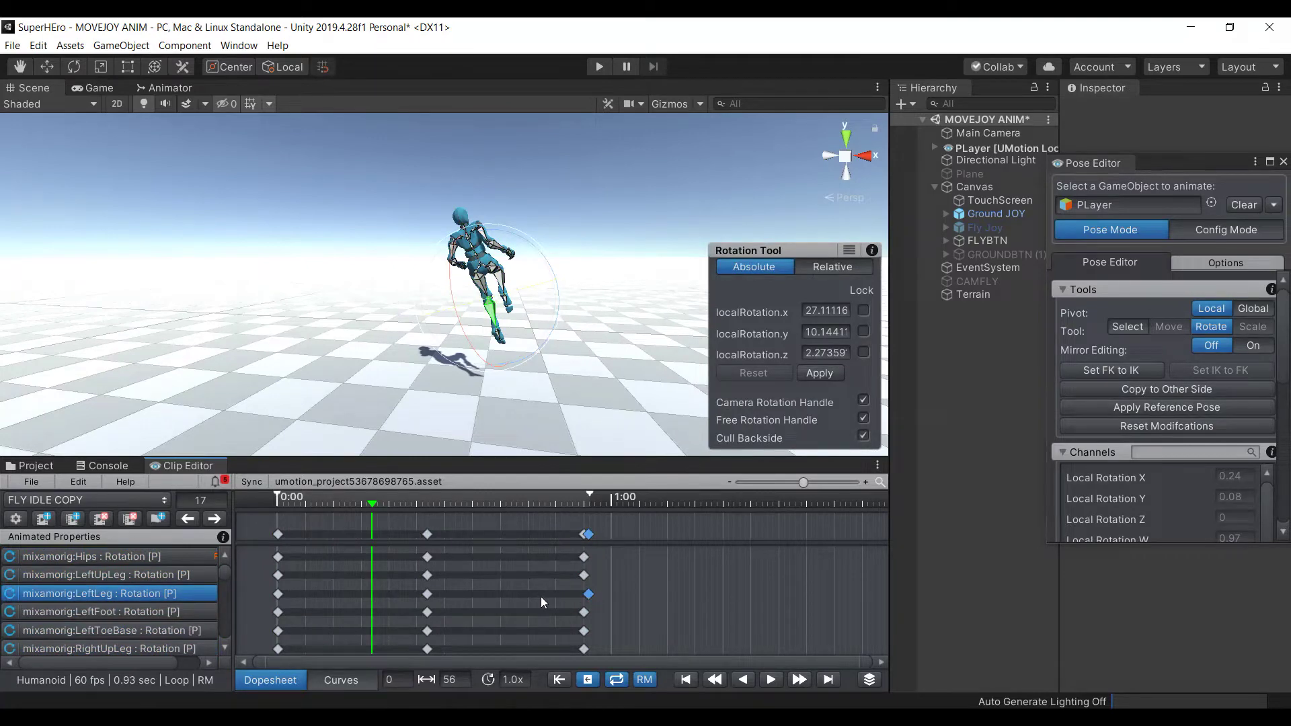
{"action": "key", "text": "ctrl+z"}
Stretch the keys further so the clip ends at frame 104 and preview it
{"action": "left_click", "coordinate": [582, 534]}
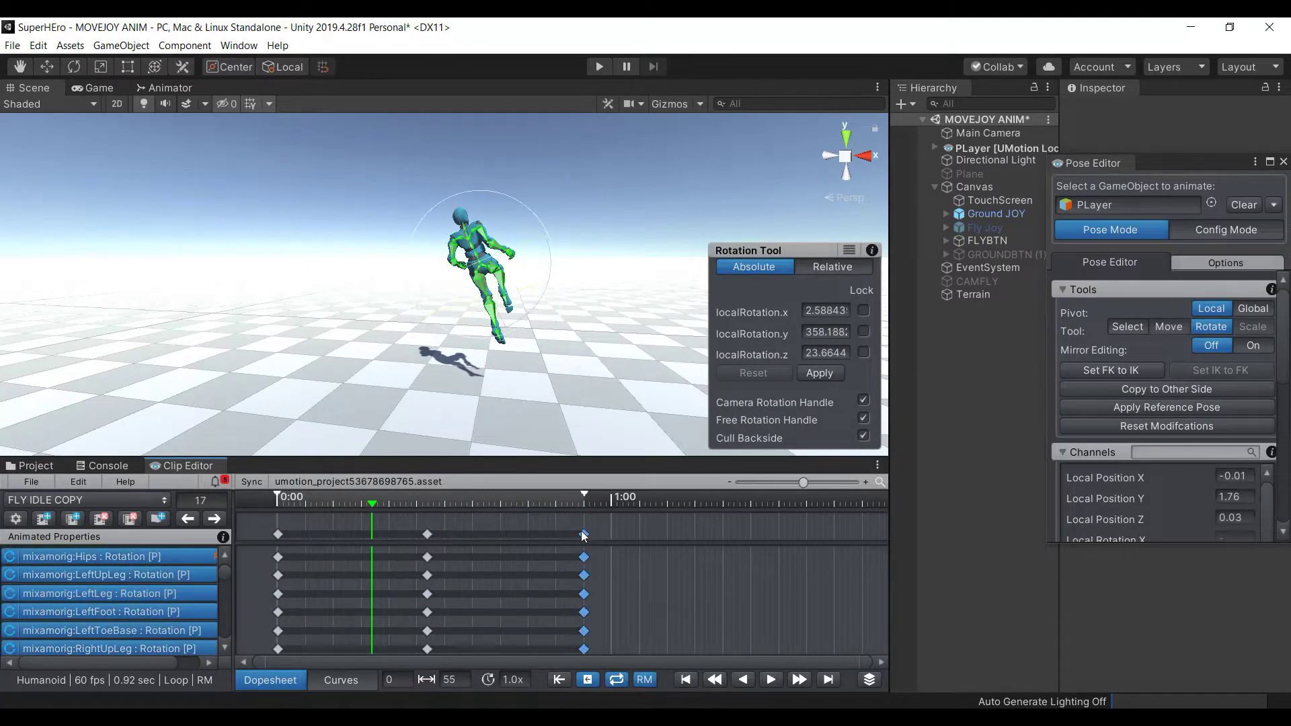
{"action": "key", "text": "ctrl+a"}
{"action": "left_click_drag", "start_coordinate": [592, 595], "coordinate": [866, 589]}
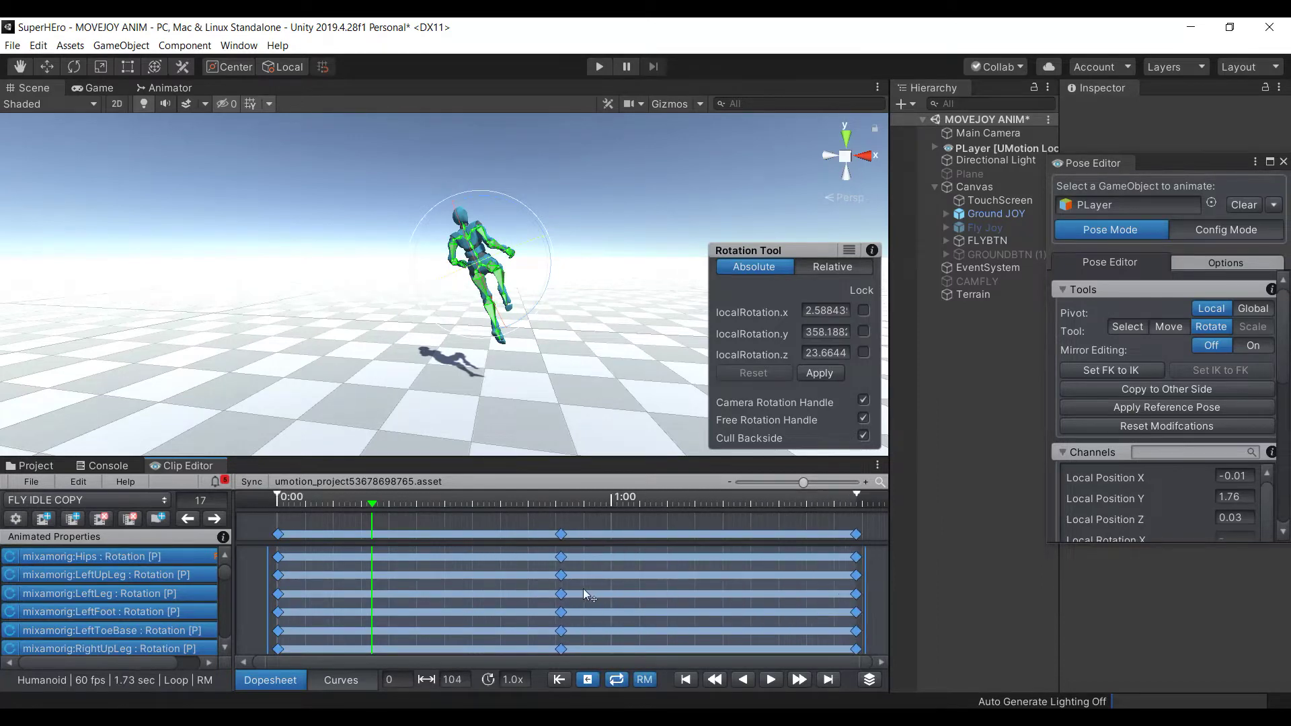
{"action": "scroll", "coordinate": [583, 595], "scroll_direction": "down", "scroll_amount": 1}
{"action": "left_click", "coordinate": [772, 680]}
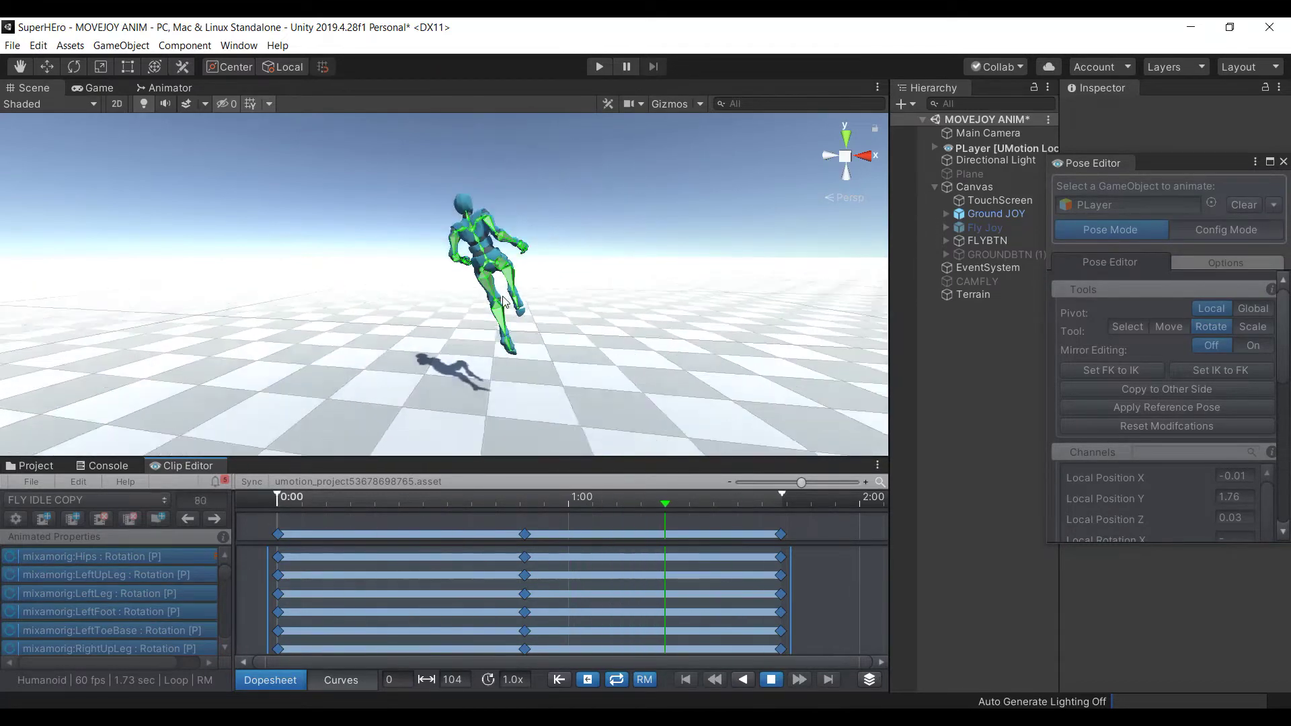
{"action": "left_click", "coordinate": [771, 680]}
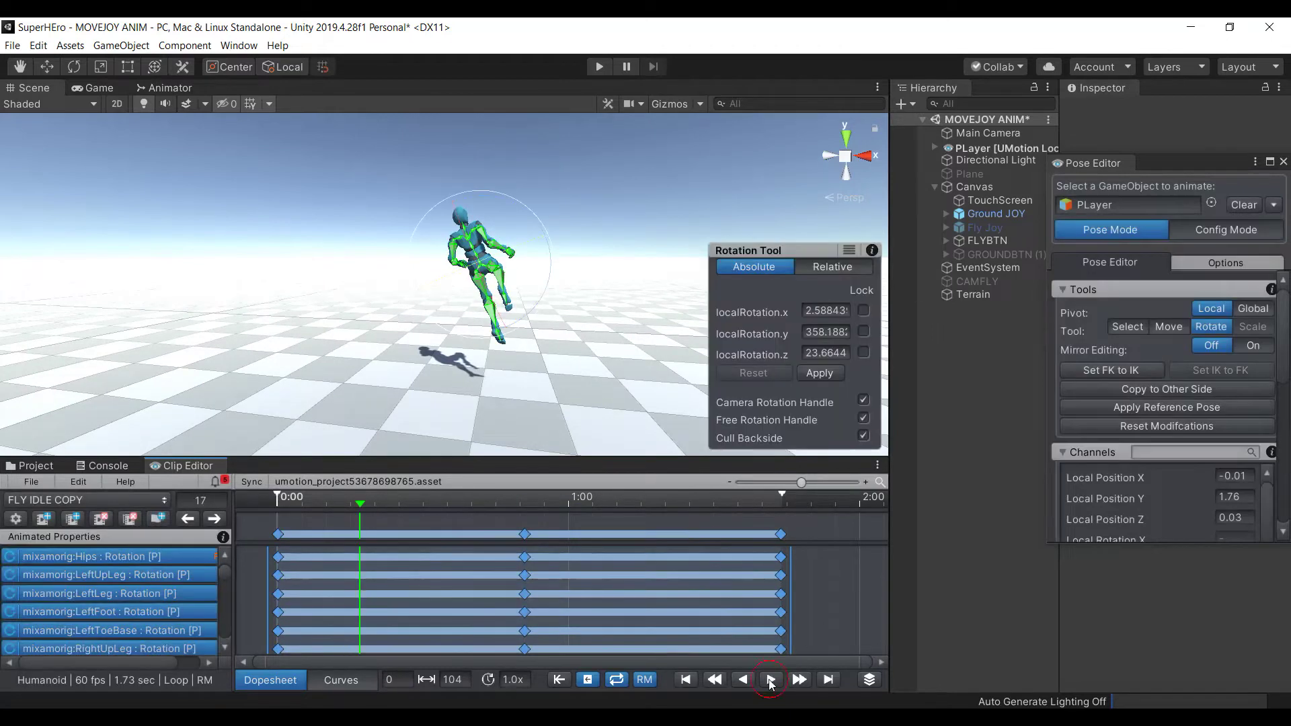
Shorten the clip to 69 frames and play it back to check the motion
{"action": "left_click_drag", "start_coordinate": [791, 614], "coordinate": [620, 614]}
{"action": "left_click", "coordinate": [771, 680]}
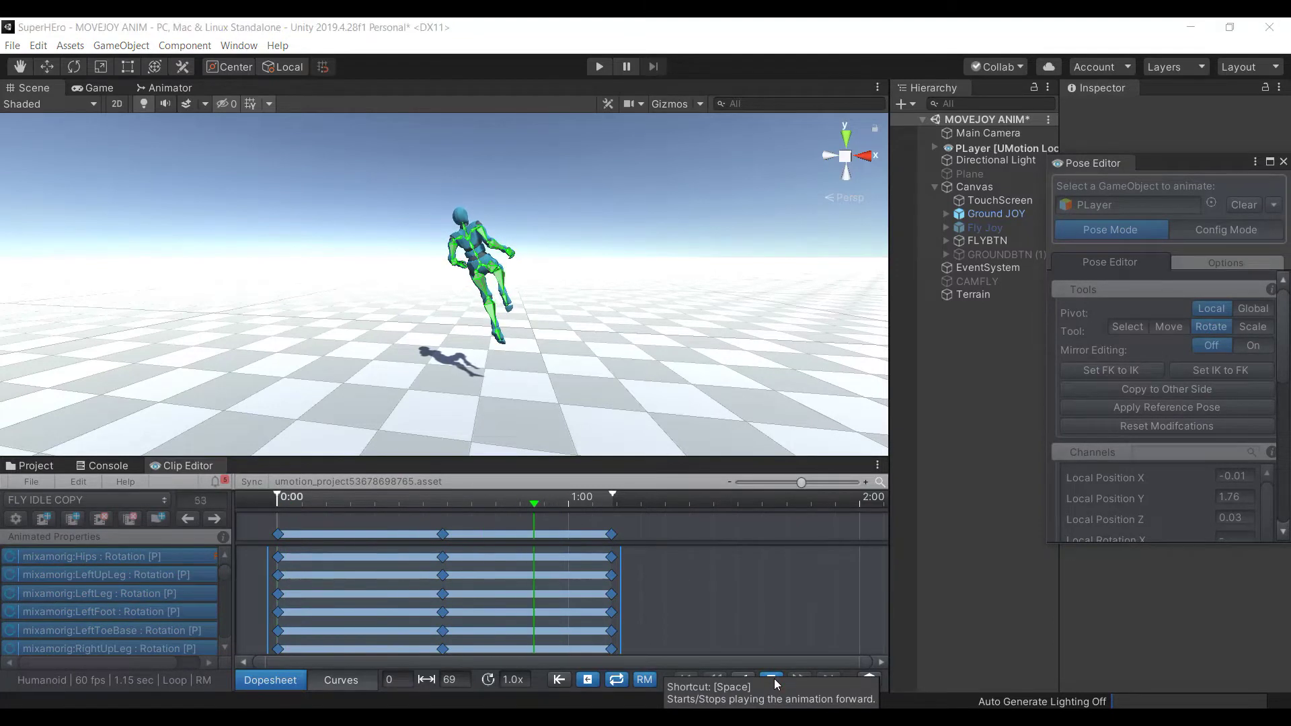
{"action": "left_click", "coordinate": [774, 679]}
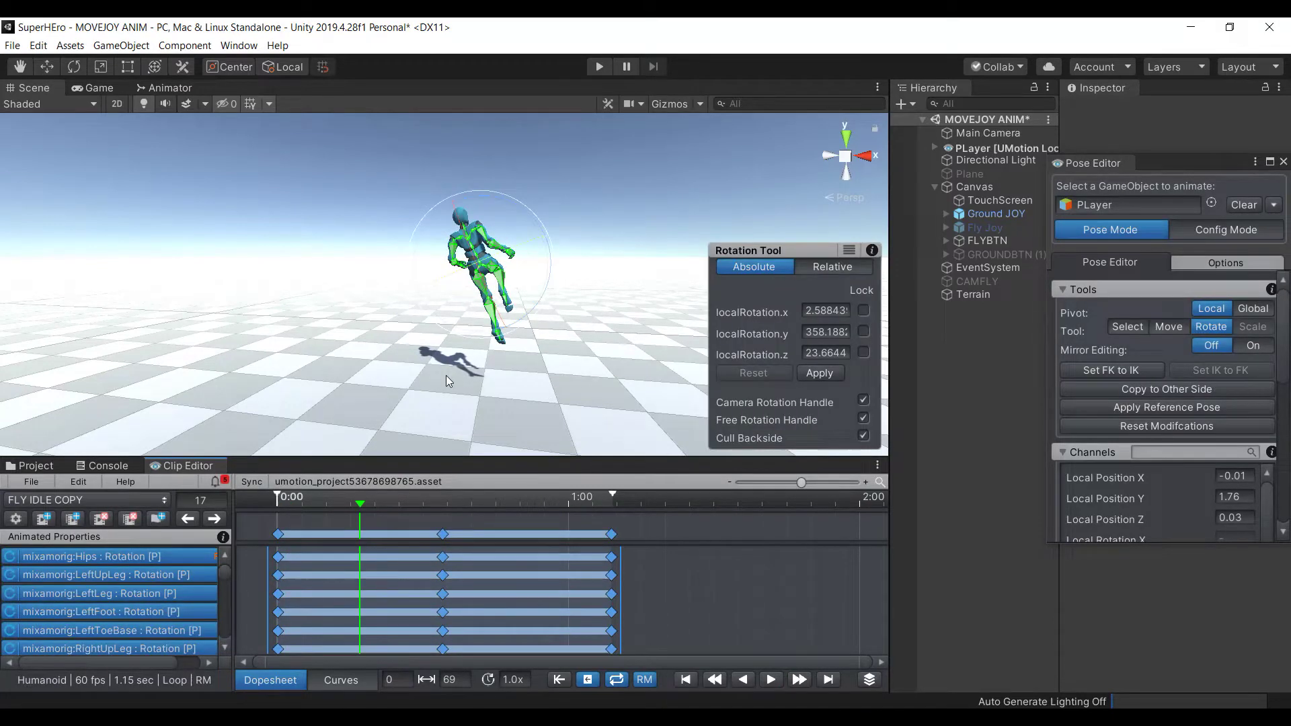
In the Export Settings, rename the clip to FLY RIGHT
{"action": "left_click", "coordinate": [46, 477]}
{"action": "mouse_move", "coordinate": [193, 606]}
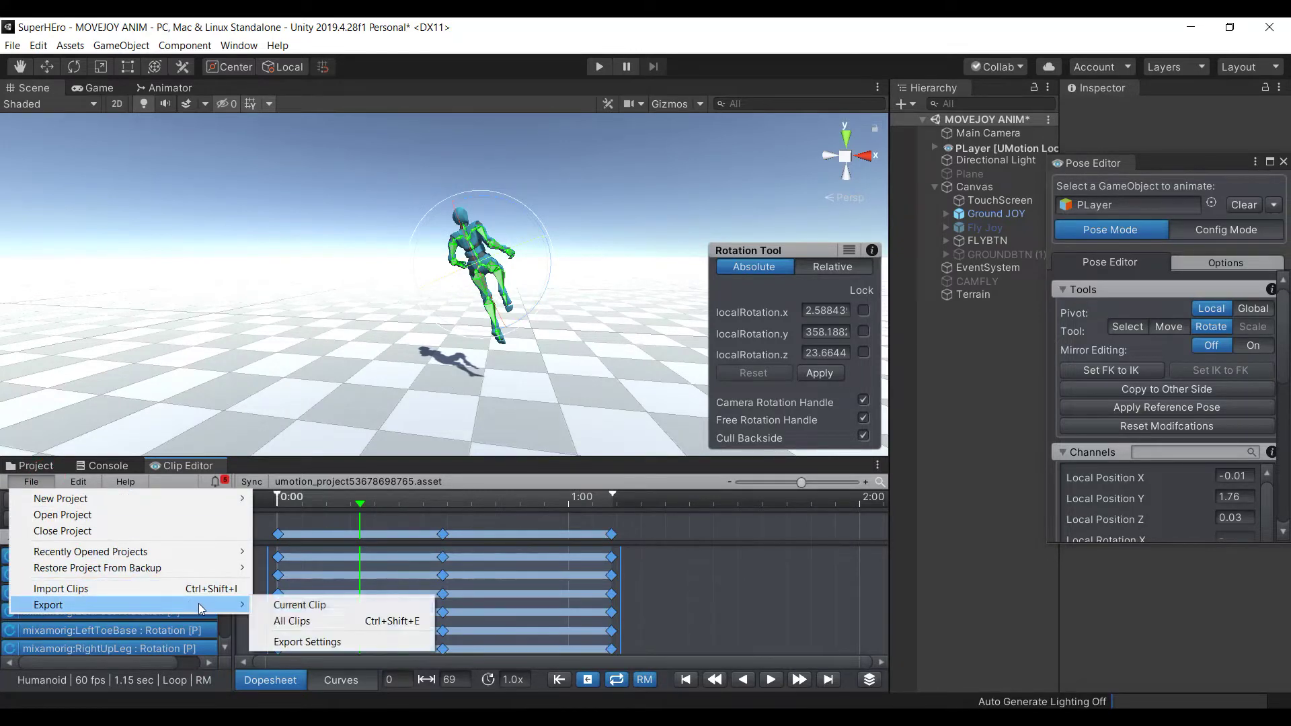
{"action": "left_click", "coordinate": [309, 643]}
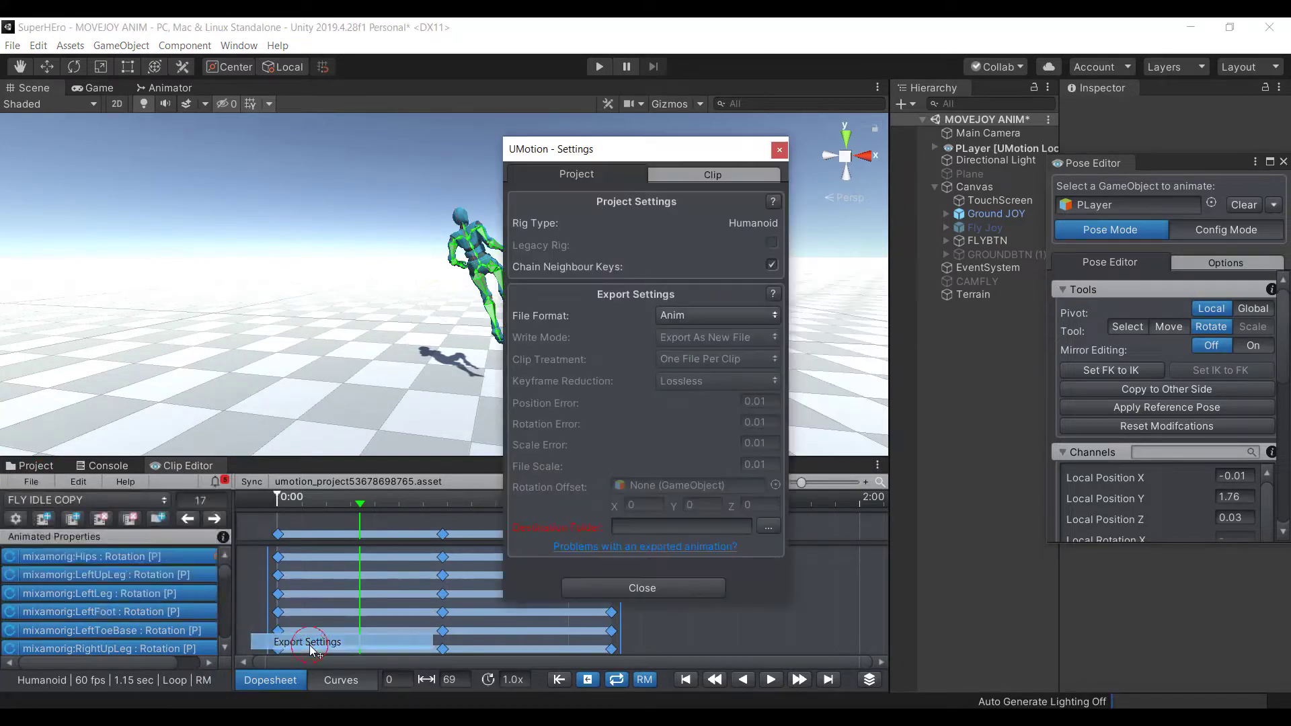
{"action": "left_click", "coordinate": [669, 176]}
{"action": "left_click", "coordinate": [696, 224]}
{"action": "type", "text": "F"}
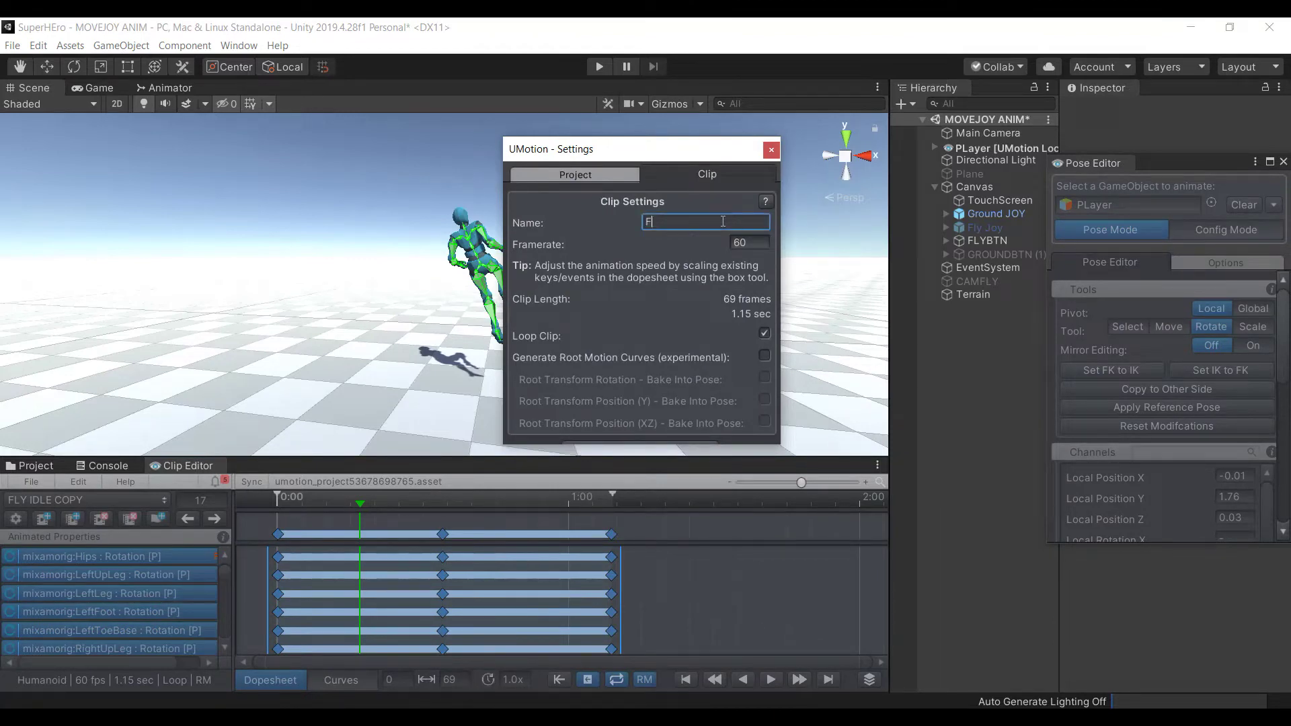
{"action": "type", "text": "LY RIGHT"}
Set Animations/MY ANIMATIONS as the export destination folder and close the settings
{"action": "left_click", "coordinate": [576, 174]}
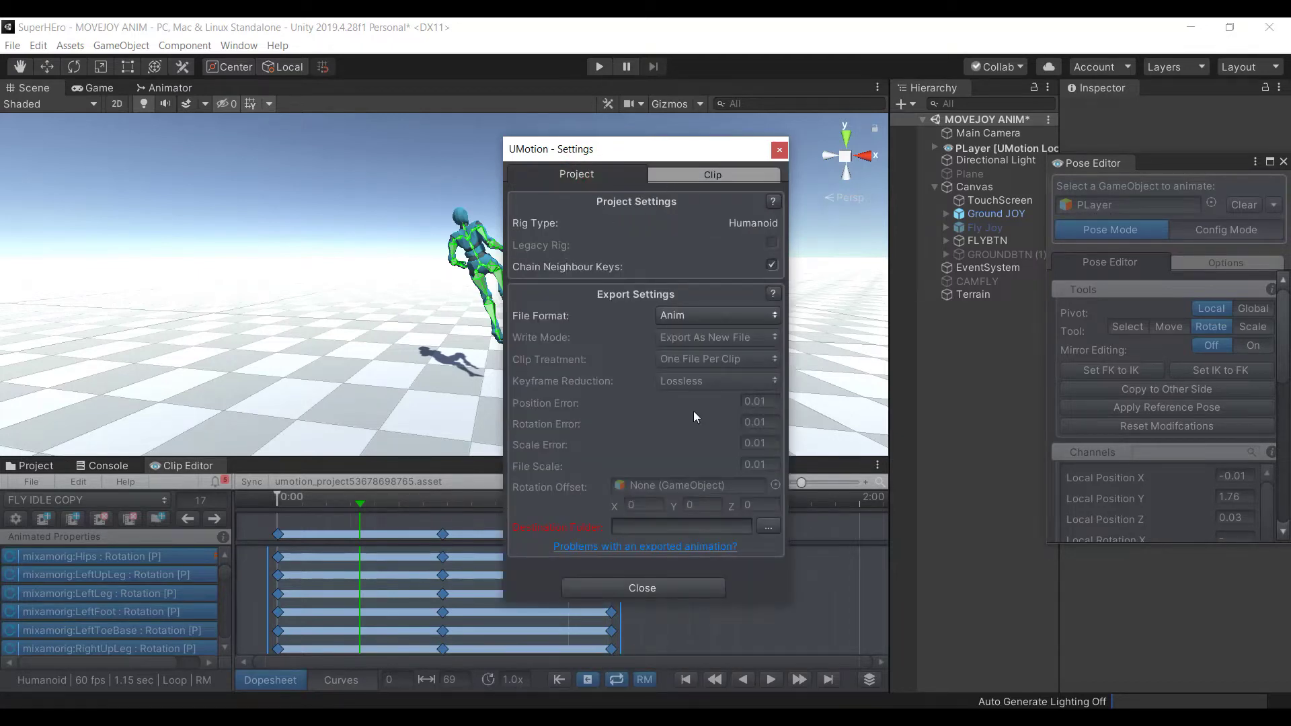
{"action": "left_click", "coordinate": [768, 528]}
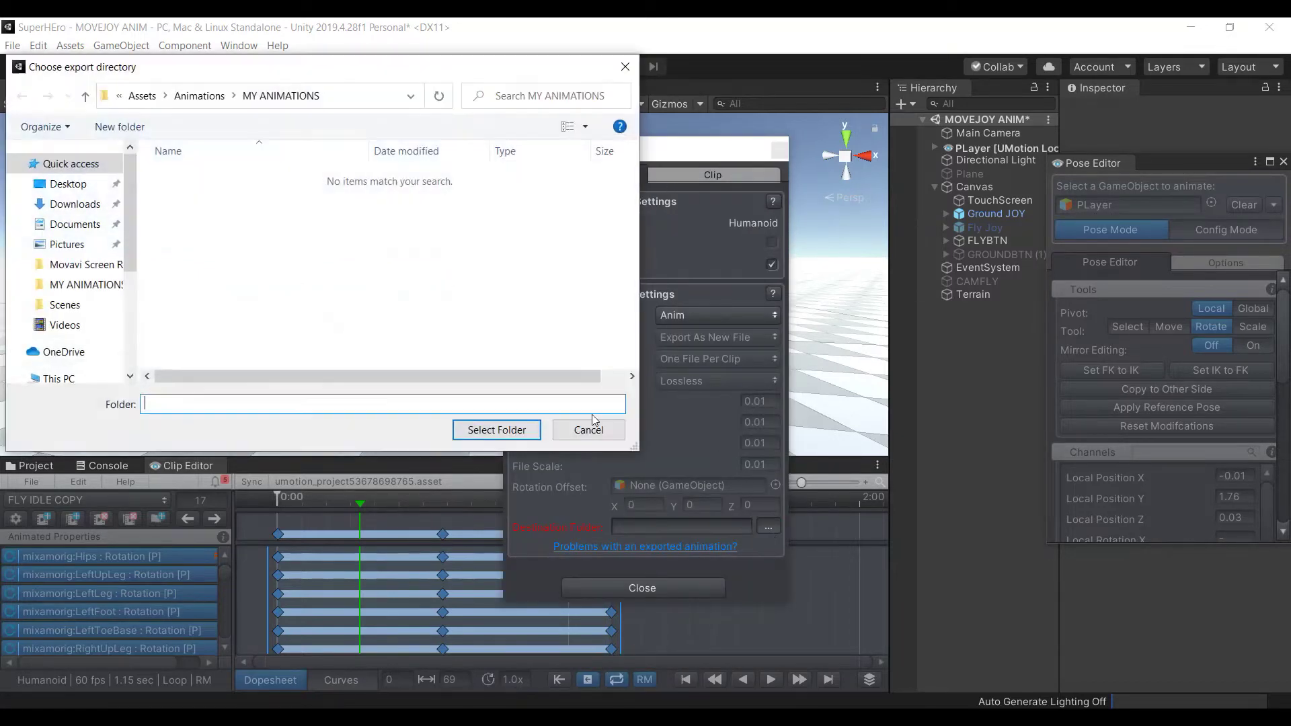
{"action": "left_click", "coordinate": [199, 96]}
{"action": "left_click", "coordinate": [222, 195]}
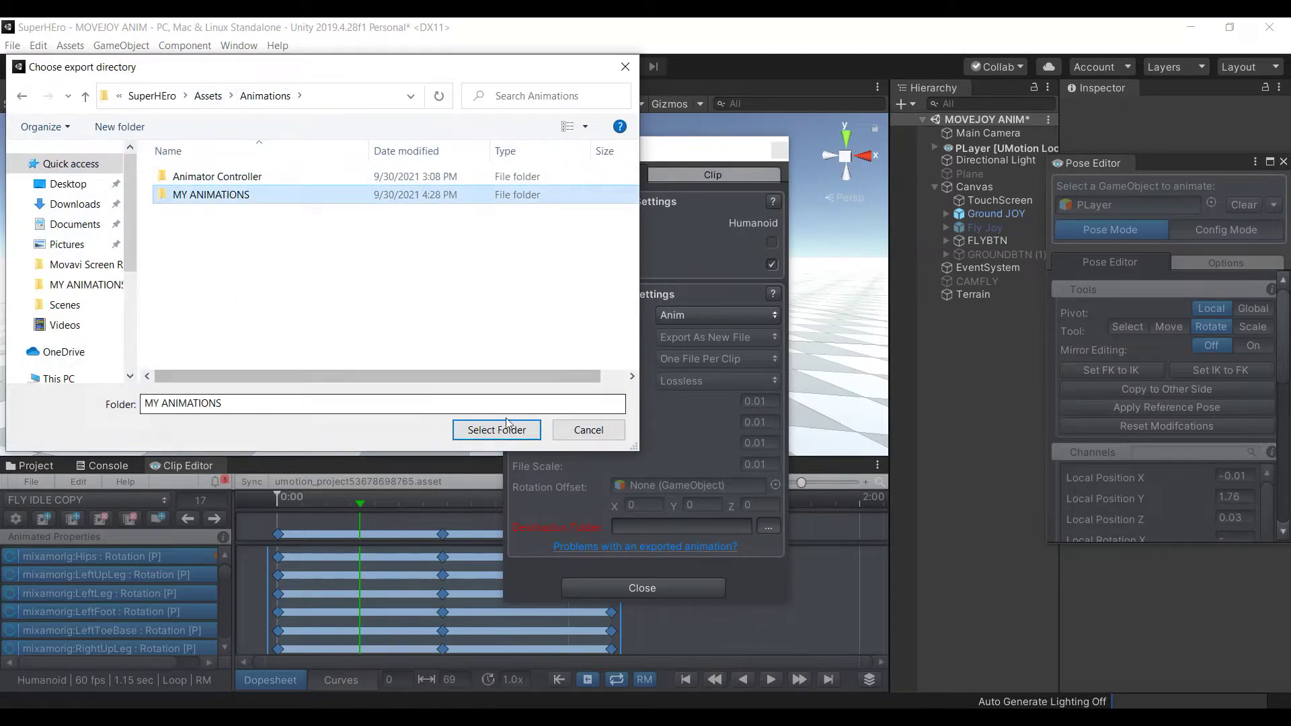
{"action": "left_click", "coordinate": [496, 429]}
{"action": "left_click", "coordinate": [625, 589]}
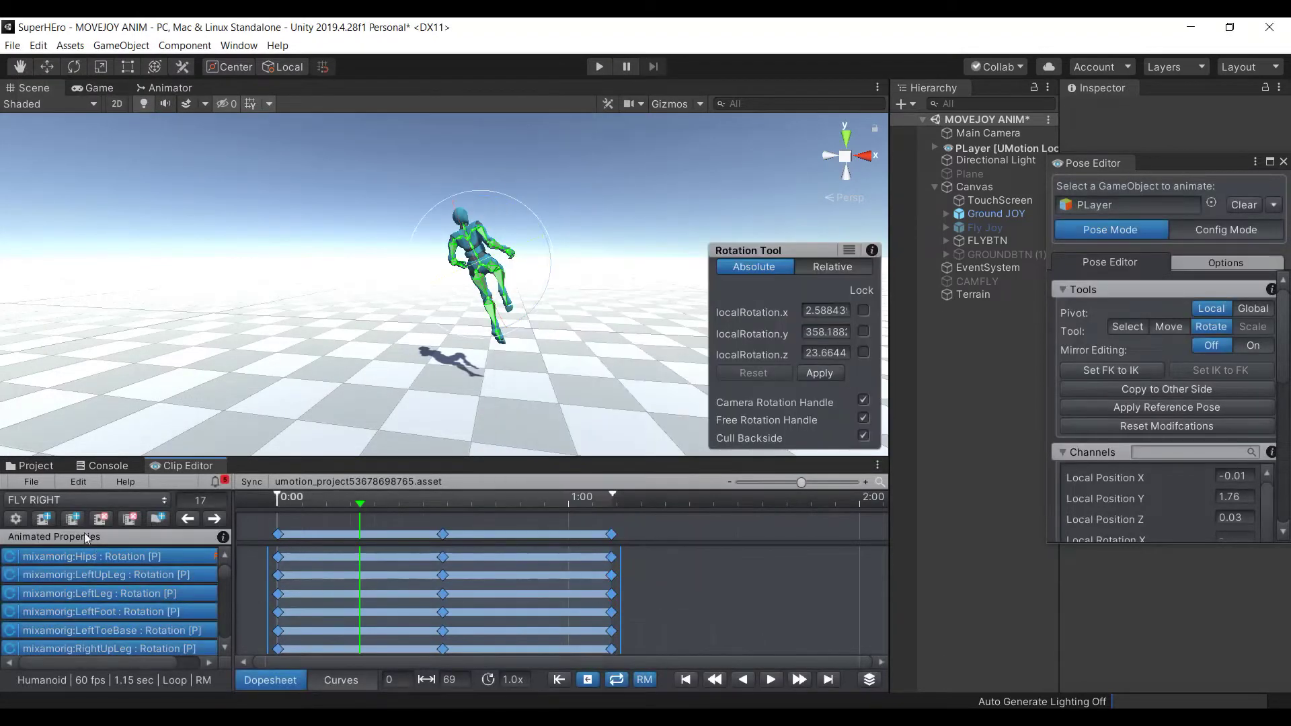
Export the current clip as FLY RIGHT.anim and dismiss the export results
{"action": "left_click", "coordinate": [35, 485]}
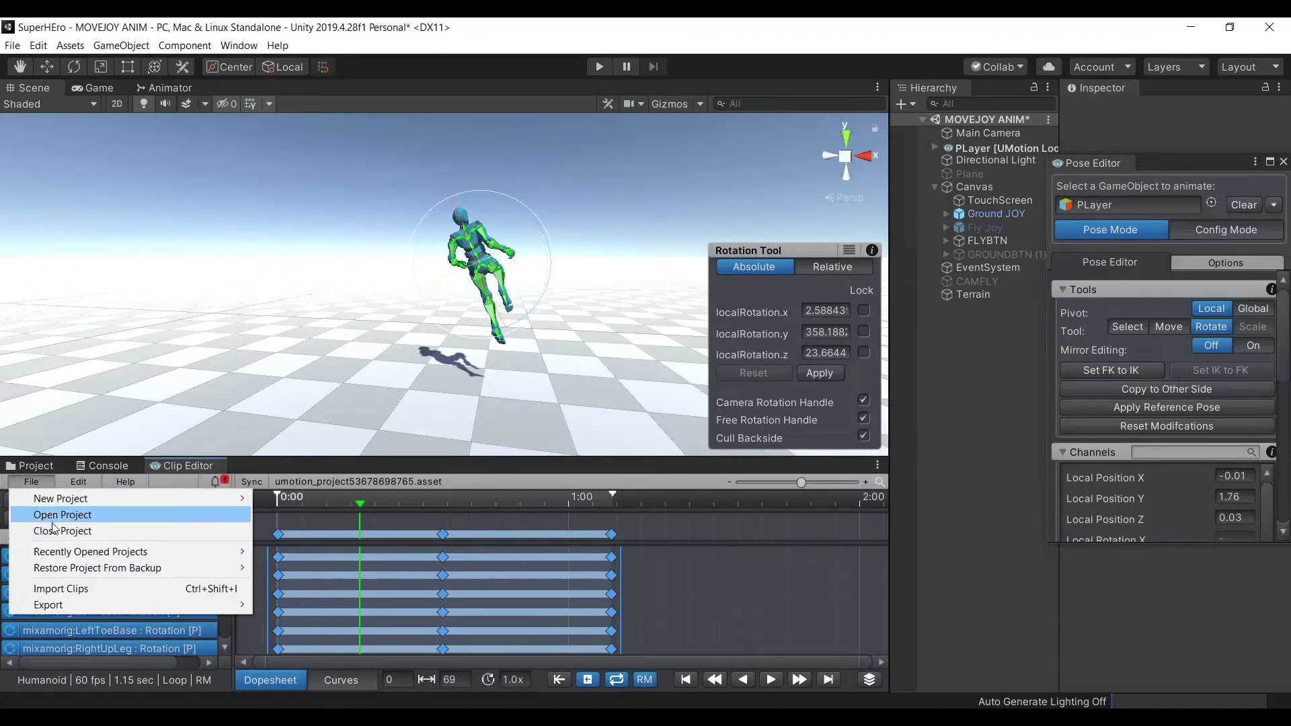
{"action": "mouse_move", "coordinate": [215, 605]}
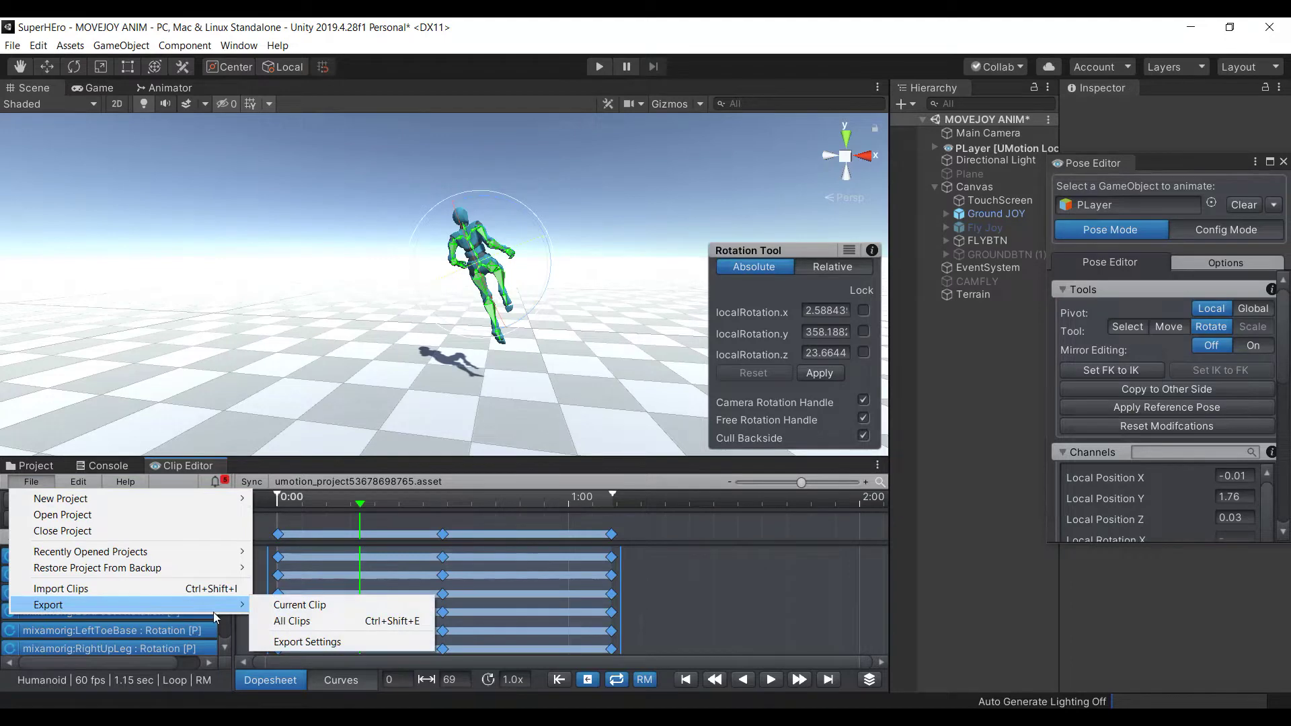
{"action": "left_click", "coordinate": [280, 605]}
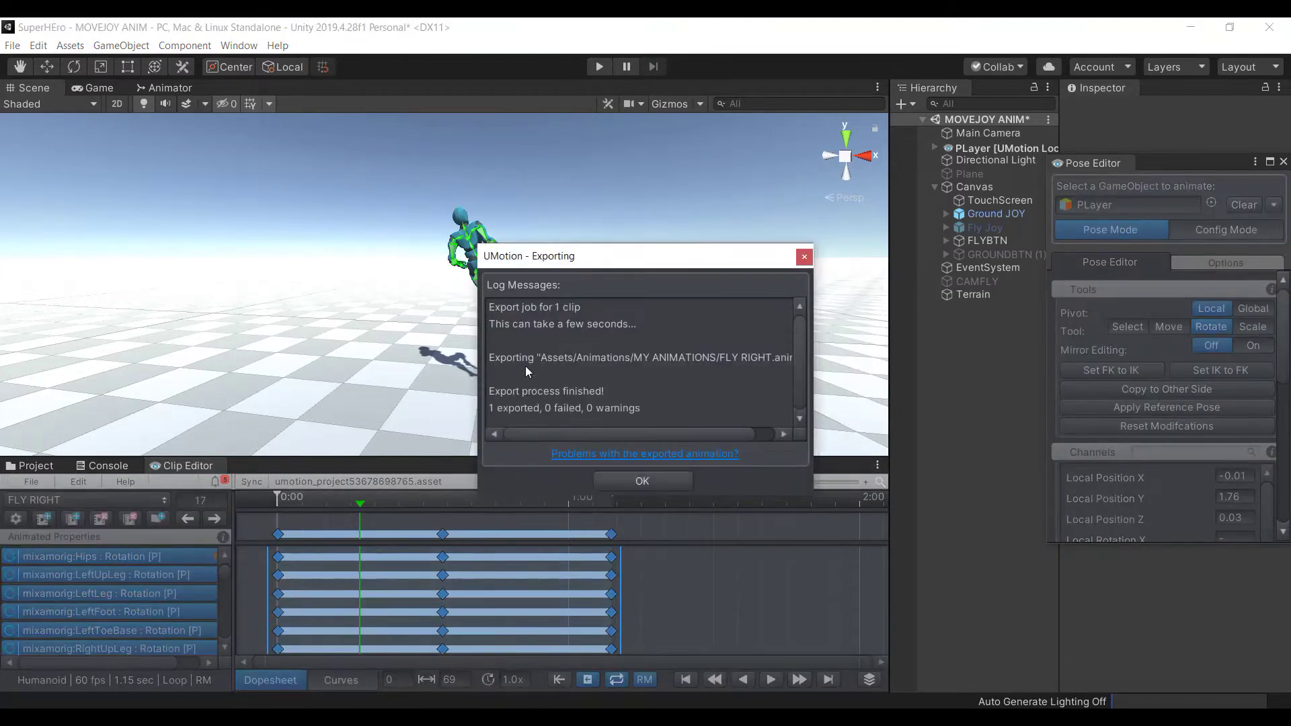
{"action": "left_click", "coordinate": [805, 256]}
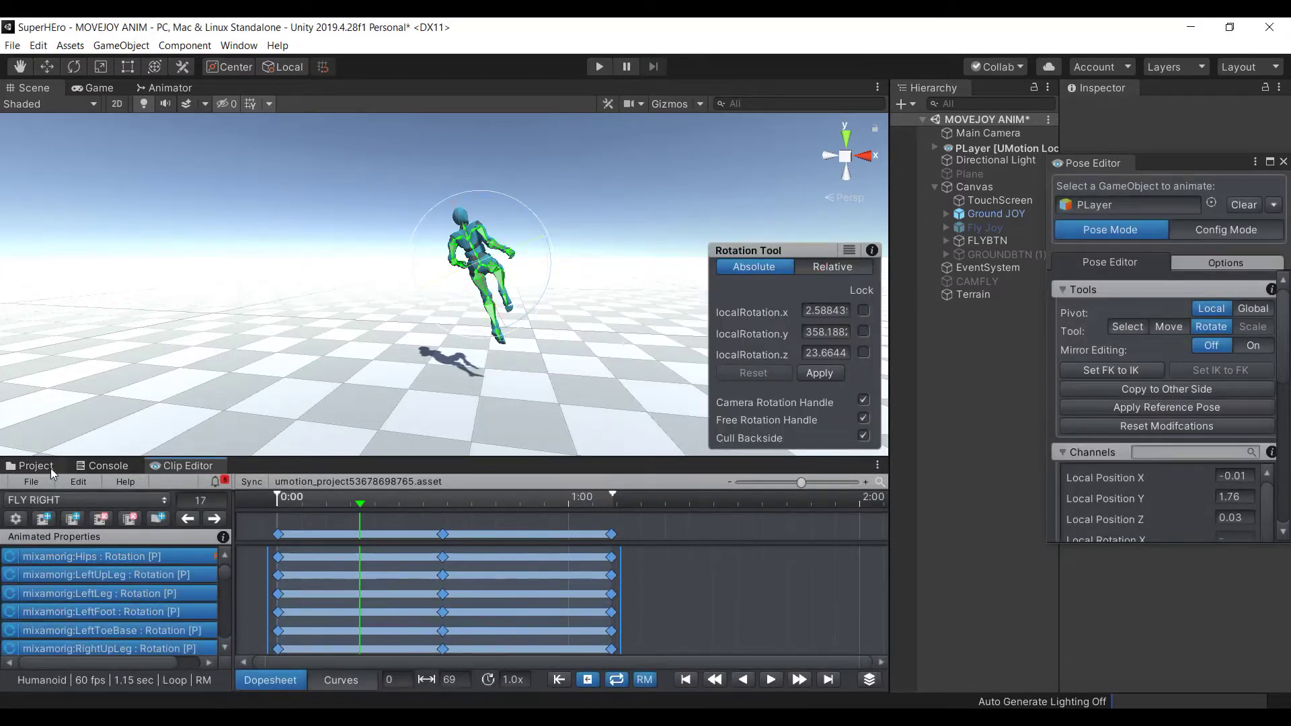
Browse the MY ANIMATIONS clips and dock the Pose Editor beside the Clip Editor
{"action": "left_click", "coordinate": [37, 467]}
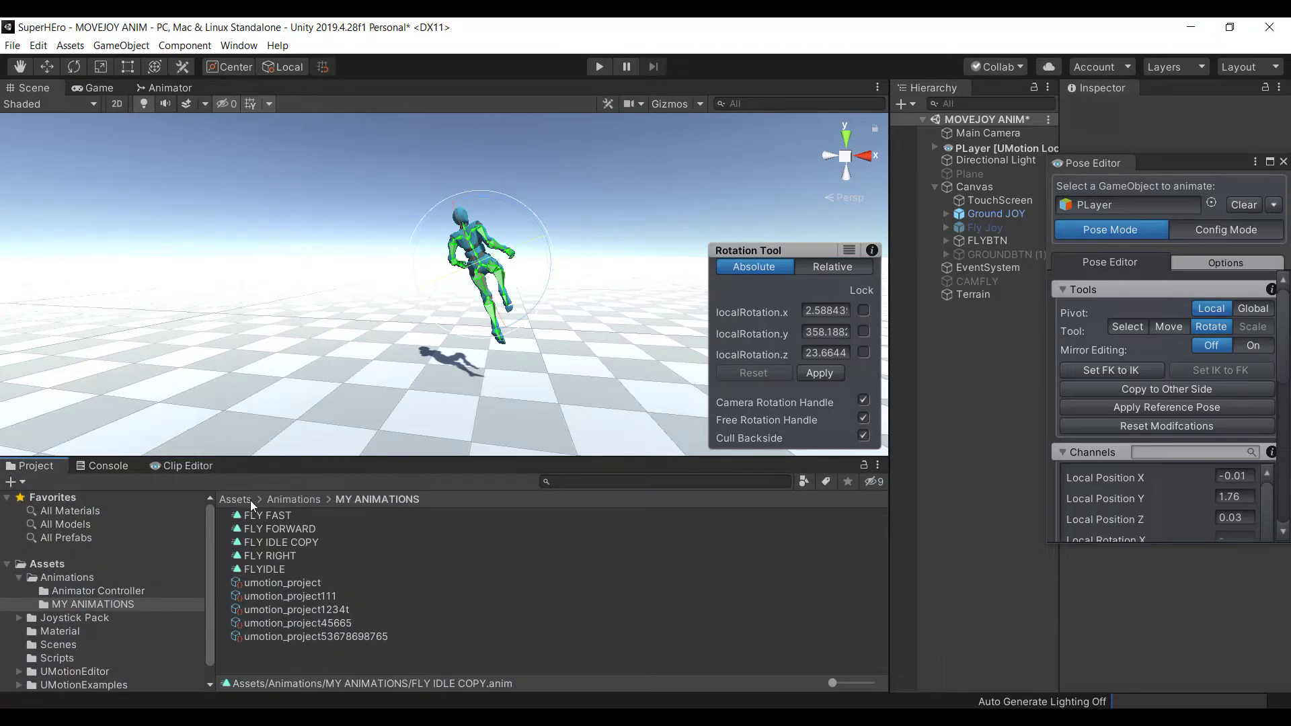
{"action": "left_click", "coordinate": [272, 568]}
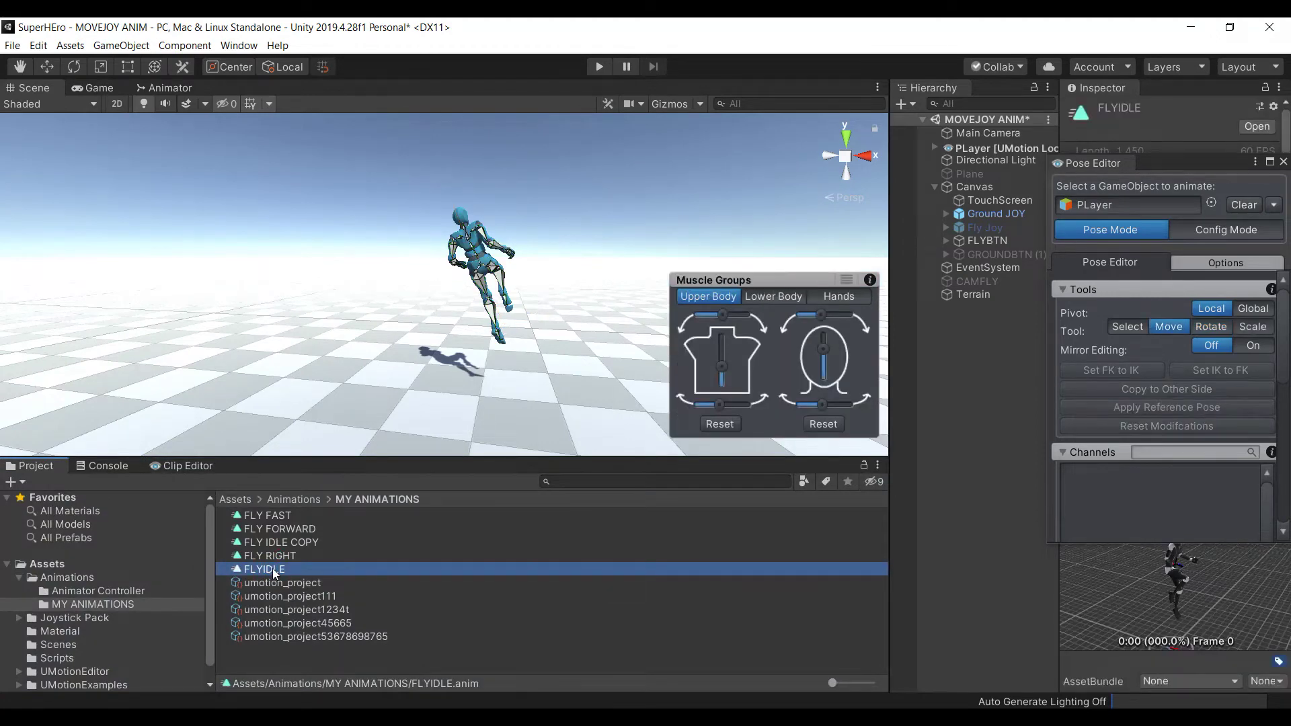
{"action": "left_click", "coordinate": [278, 557]}
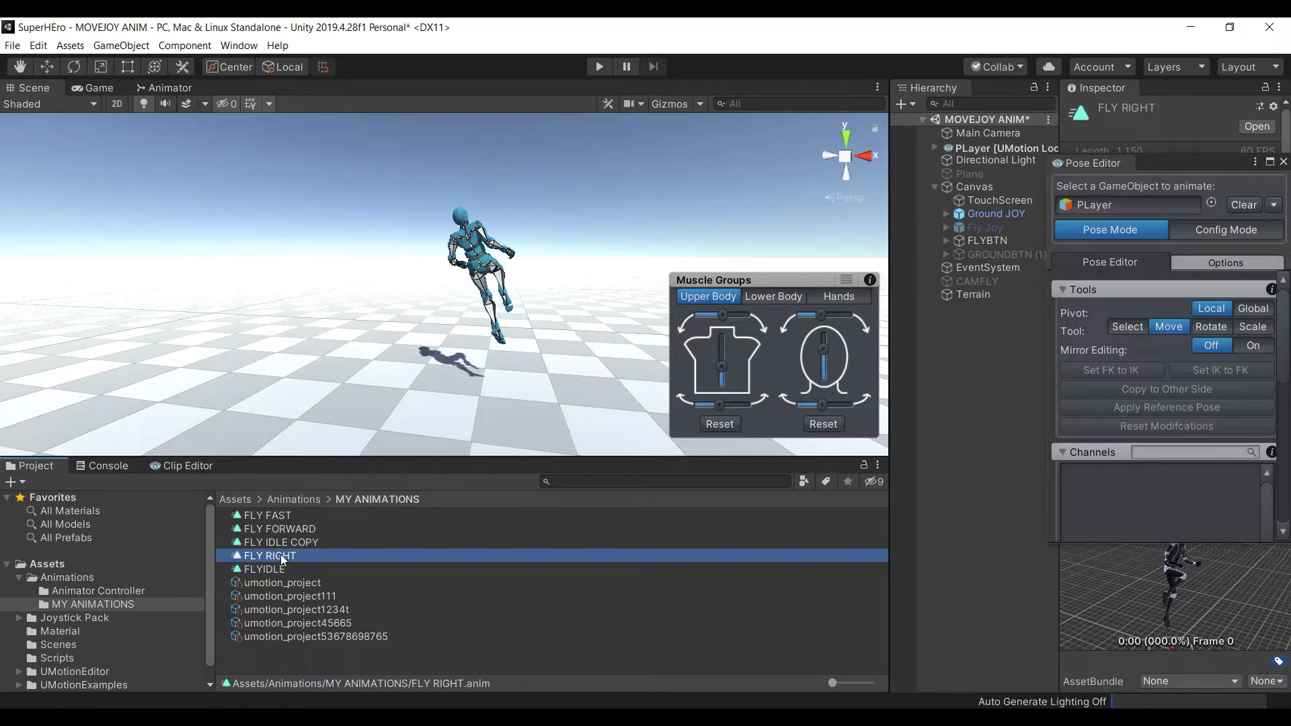
{"action": "left_click", "coordinate": [284, 542]}
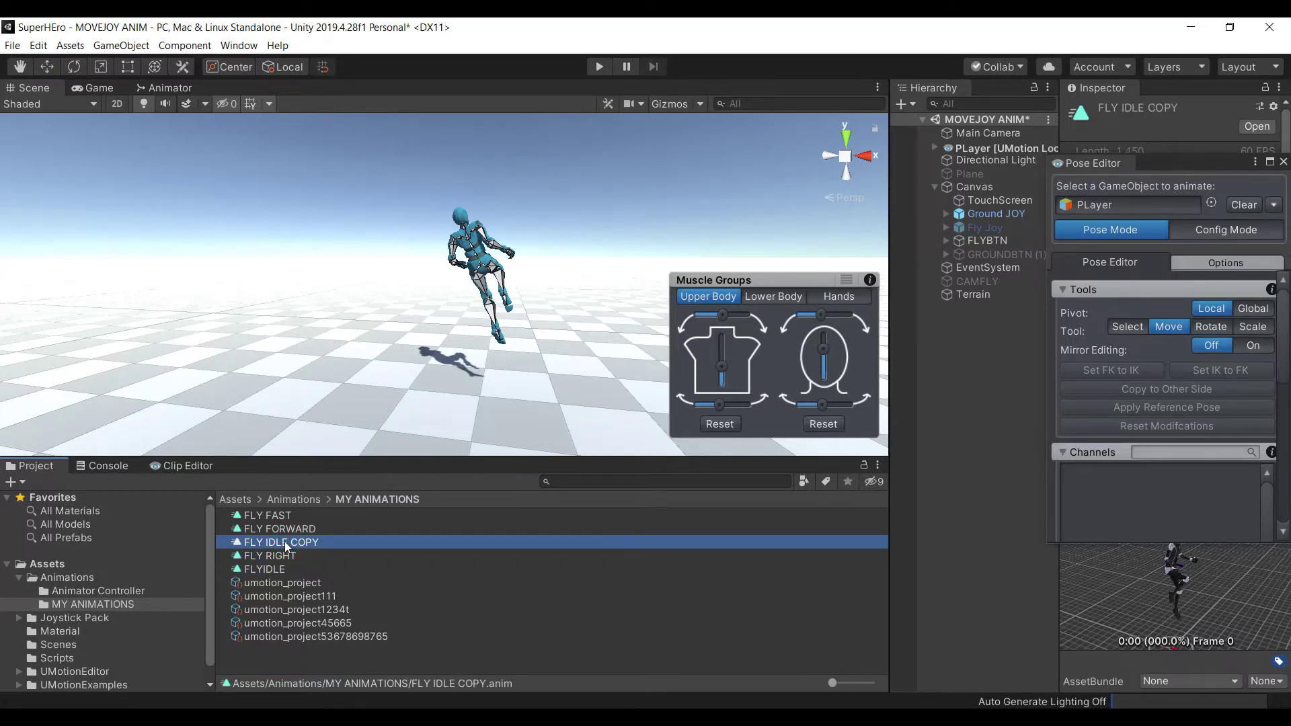
{"action": "left_click_drag", "start_coordinate": [1135, 163], "coordinate": [228, 488]}
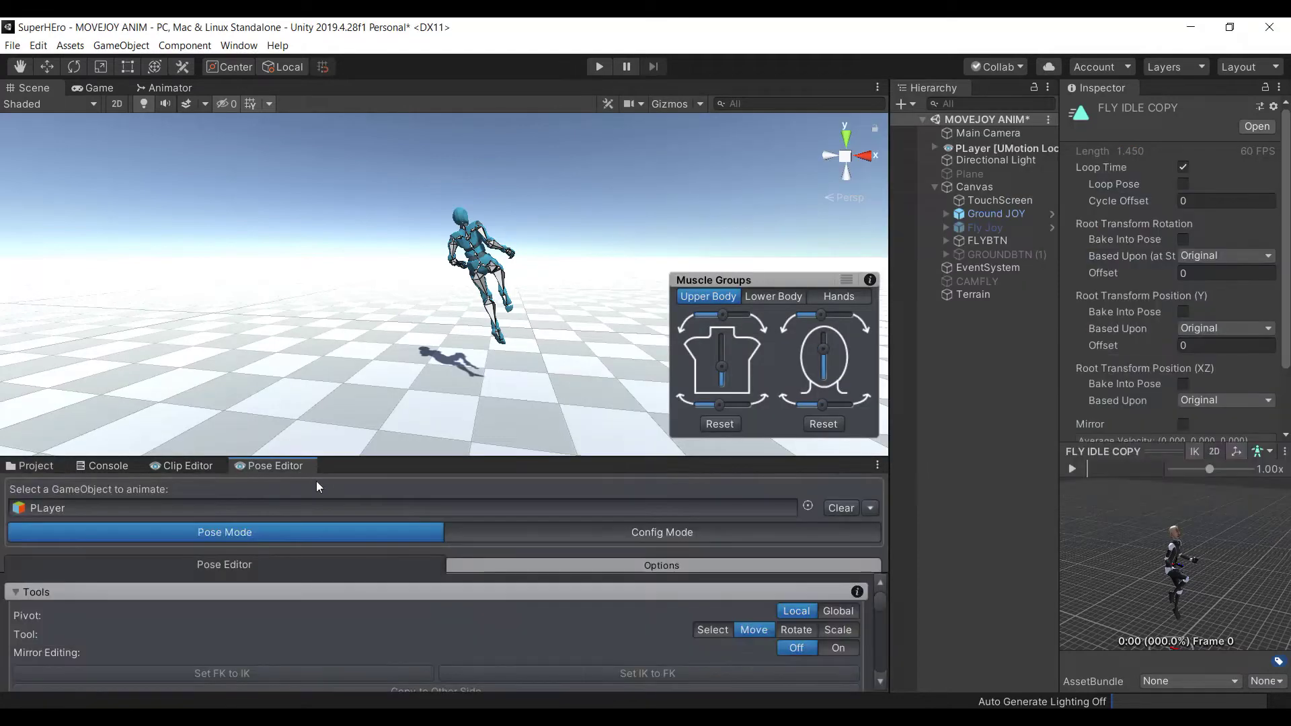
Preview FLYIDLE and FLY RIGHT, then start renaming FLY RIGHT to FLY LEFT
{"action": "left_click", "coordinate": [30, 466]}
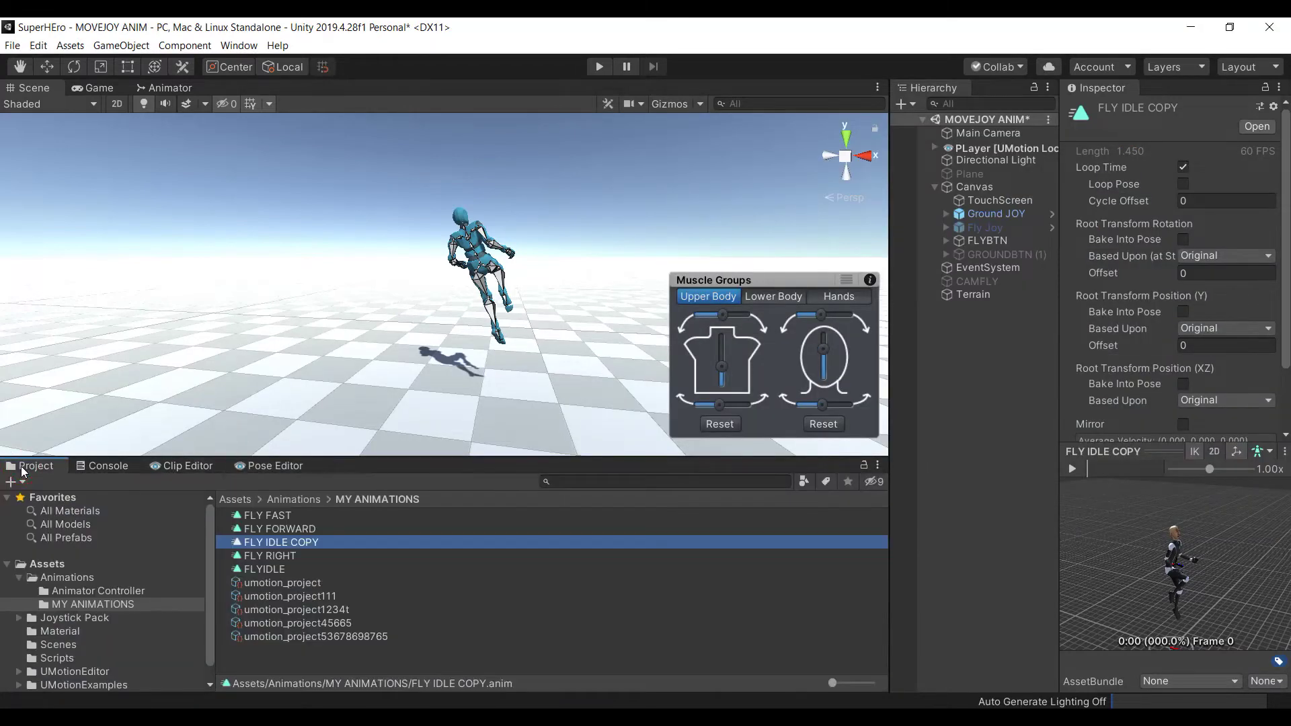
{"action": "left_click", "coordinate": [310, 567]}
{"action": "left_click_drag", "start_coordinate": [1197, 575], "coordinate": [1204, 572]}
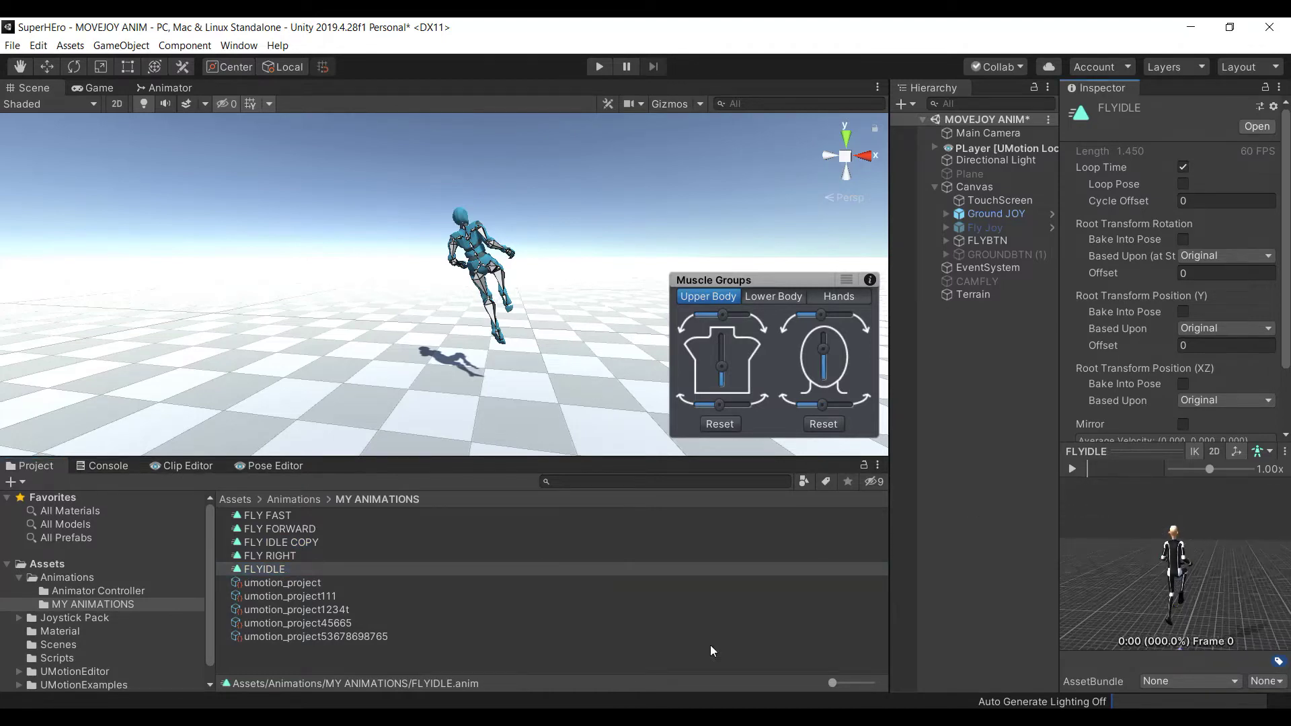
{"action": "left_click", "coordinate": [290, 556]}
{"action": "left_click_drag", "start_coordinate": [1177, 595], "coordinate": [1270, 571]}
{"action": "left_click", "coordinate": [290, 556]}
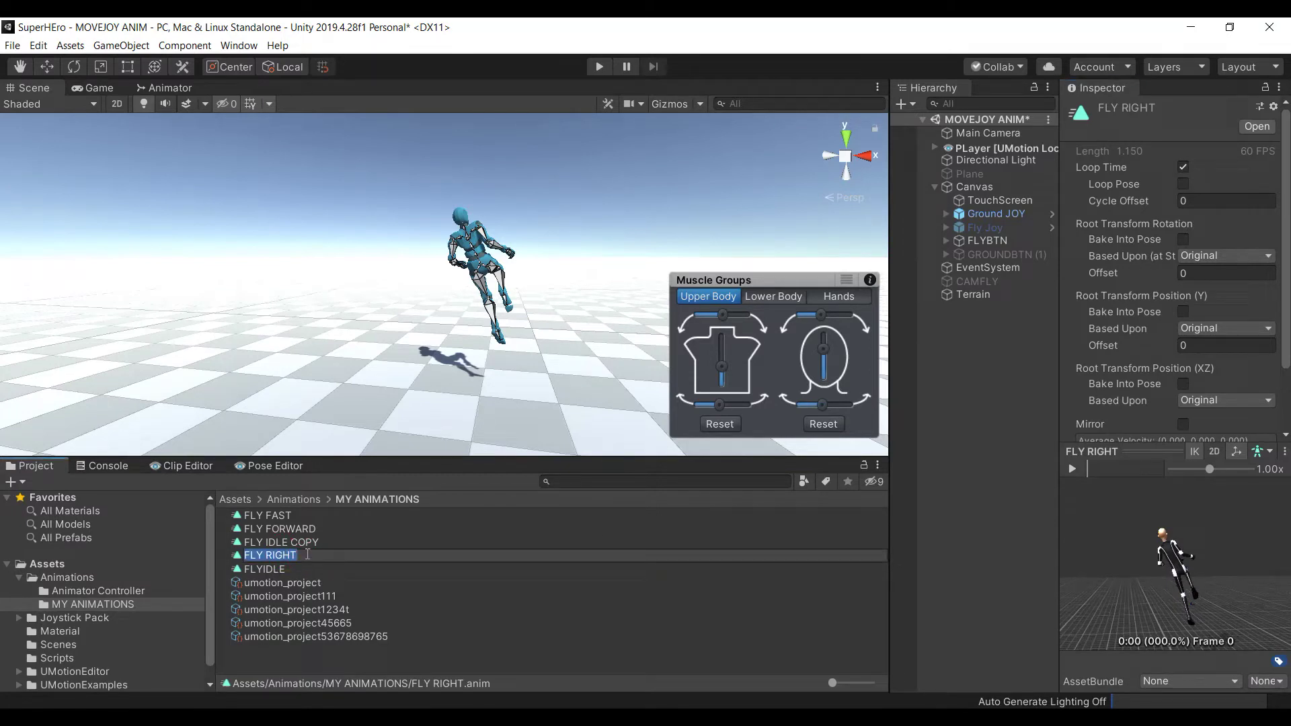
{"action": "left_click", "coordinate": [310, 552]}
Confirm the FLY LEFT name and preview FLY IDLE COPY, FLY FORWARD and FLY FAST
{"action": "key", "text": "Return"}
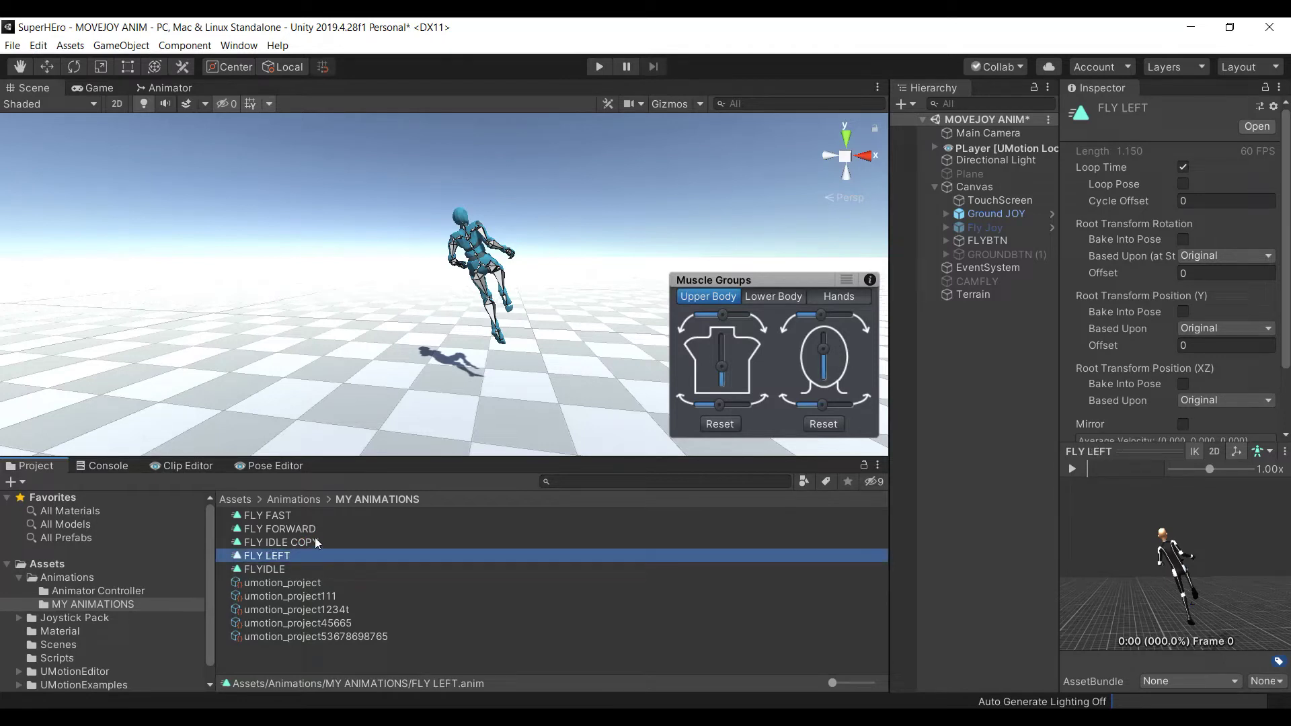
{"action": "left_click", "coordinate": [315, 542]}
{"action": "left_click", "coordinate": [332, 528]}
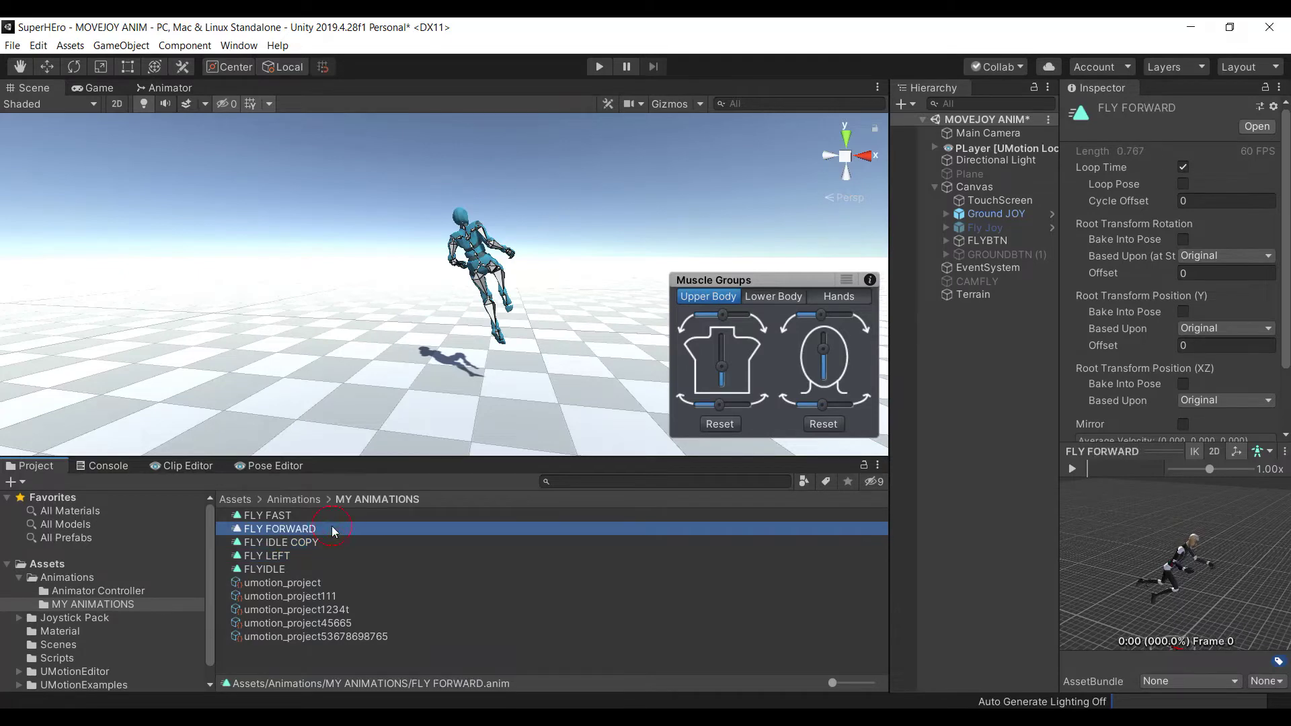
{"action": "left_click", "coordinate": [318, 513]}
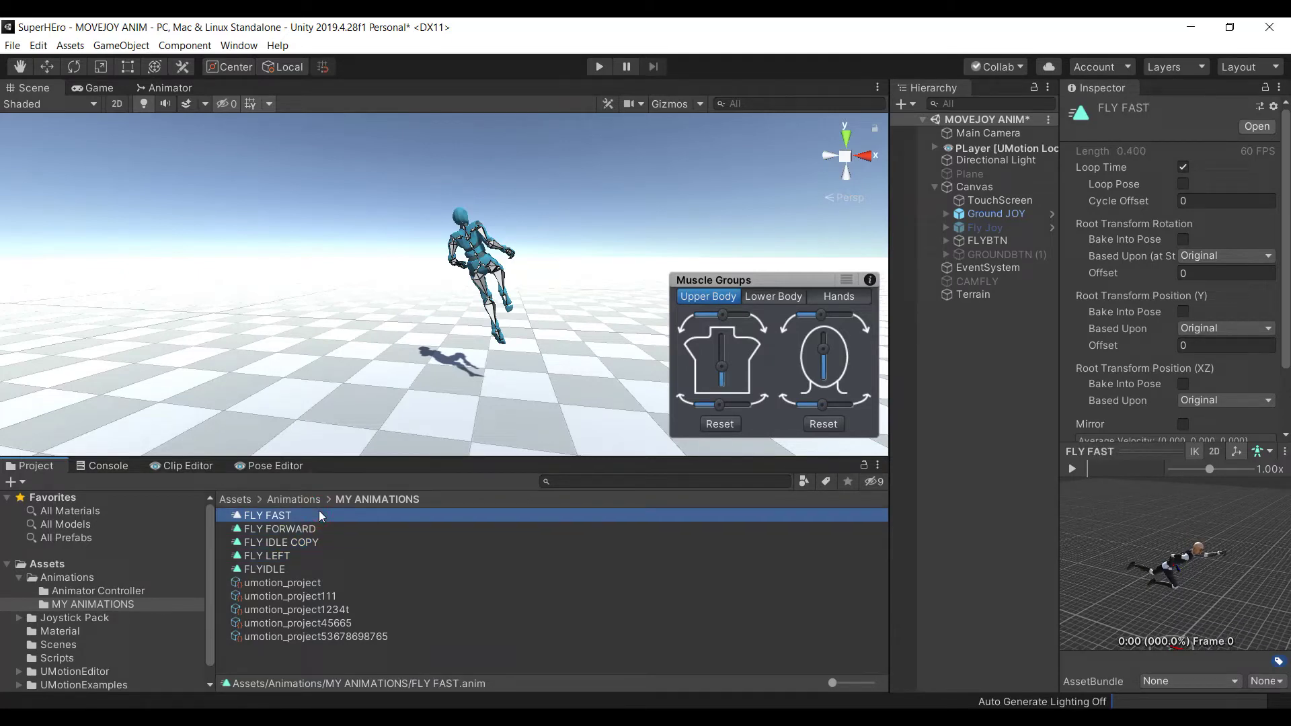
{"action": "left_click", "coordinate": [325, 527]}
{"action": "left_click_drag", "start_coordinate": [1115, 605], "coordinate": [1190, 602]}
Preview FLYIDLE, FLY LEFT and FLY IDLE COPY, then return to the Clip Editor timeline
{"action": "left_click", "coordinate": [326, 518]}
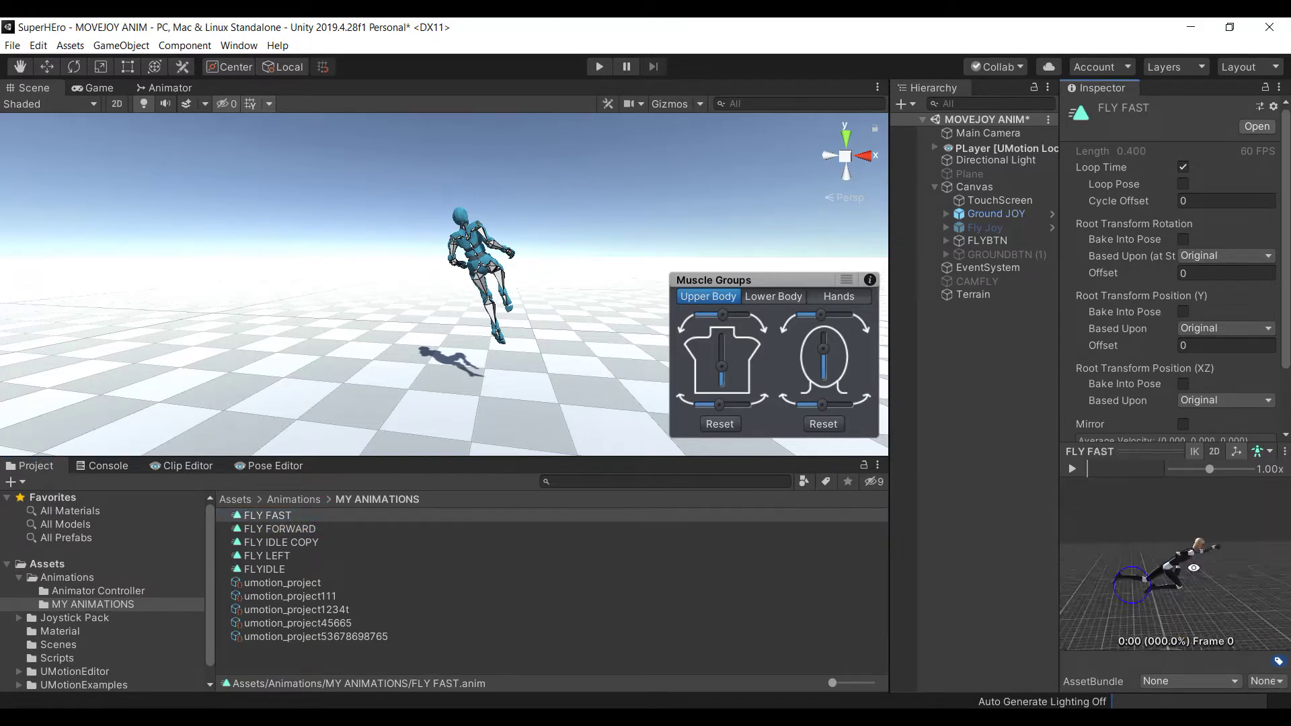
{"action": "left_click", "coordinate": [265, 571]}
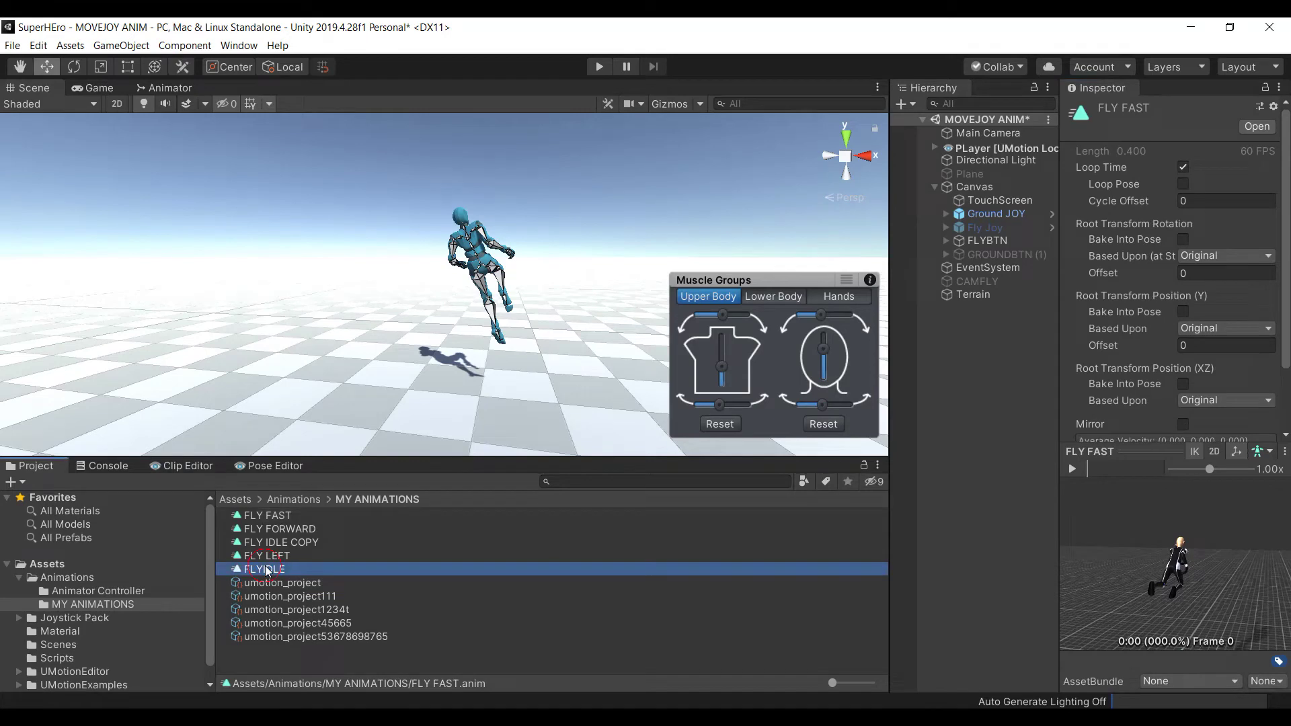
{"action": "left_click", "coordinate": [278, 554]}
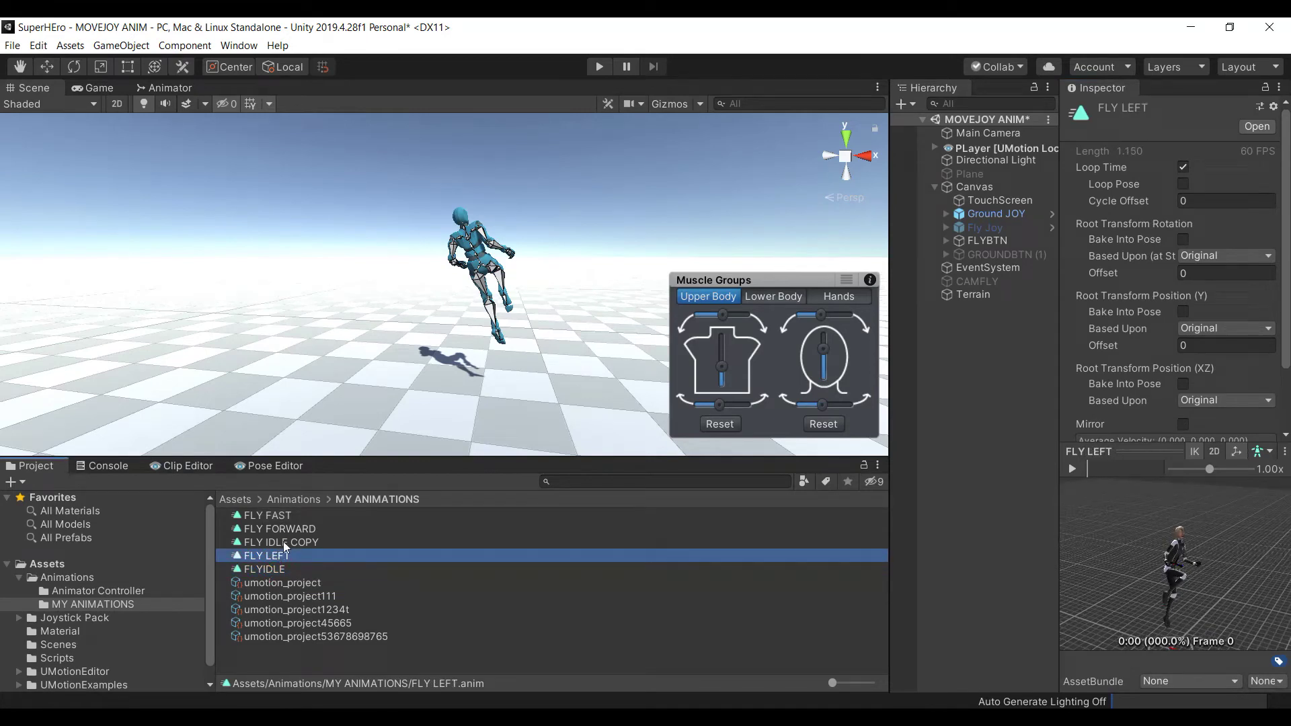
{"action": "left_click", "coordinate": [284, 542]}
{"action": "left_click_drag", "start_coordinate": [1174, 572], "coordinate": [1107, 549]}
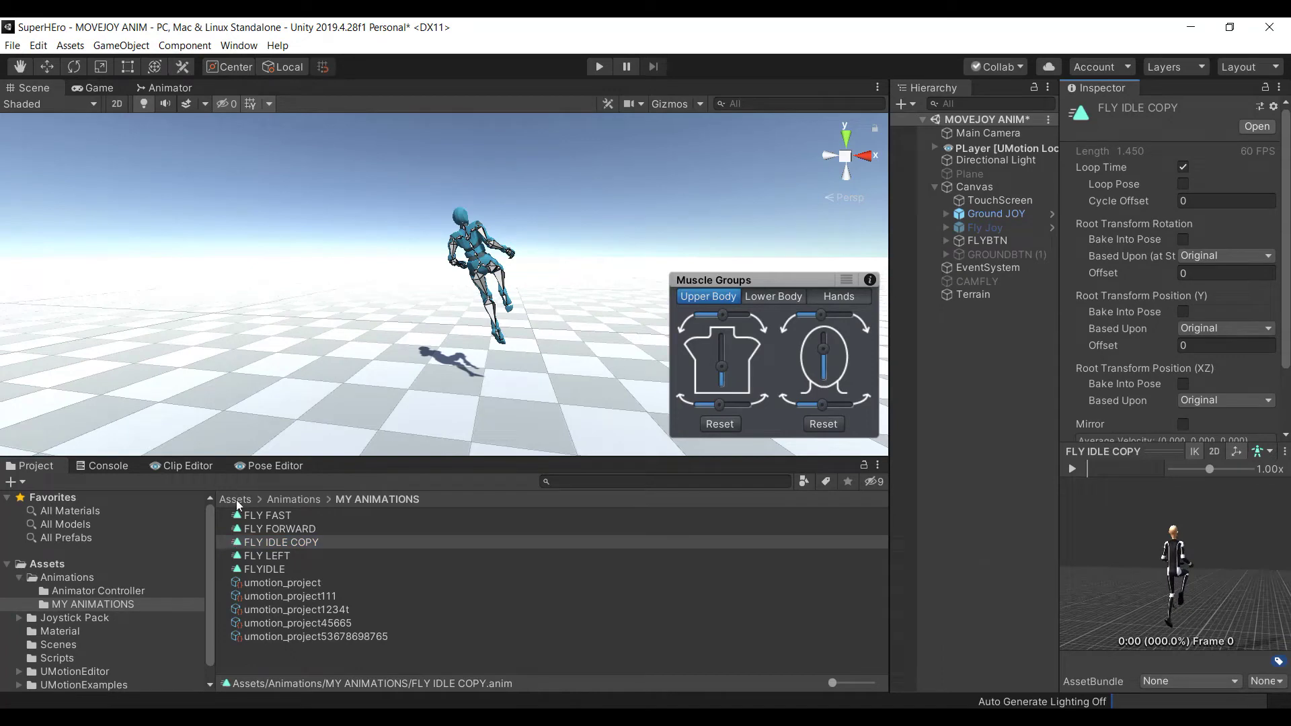
{"action": "left_click", "coordinate": [188, 467]}
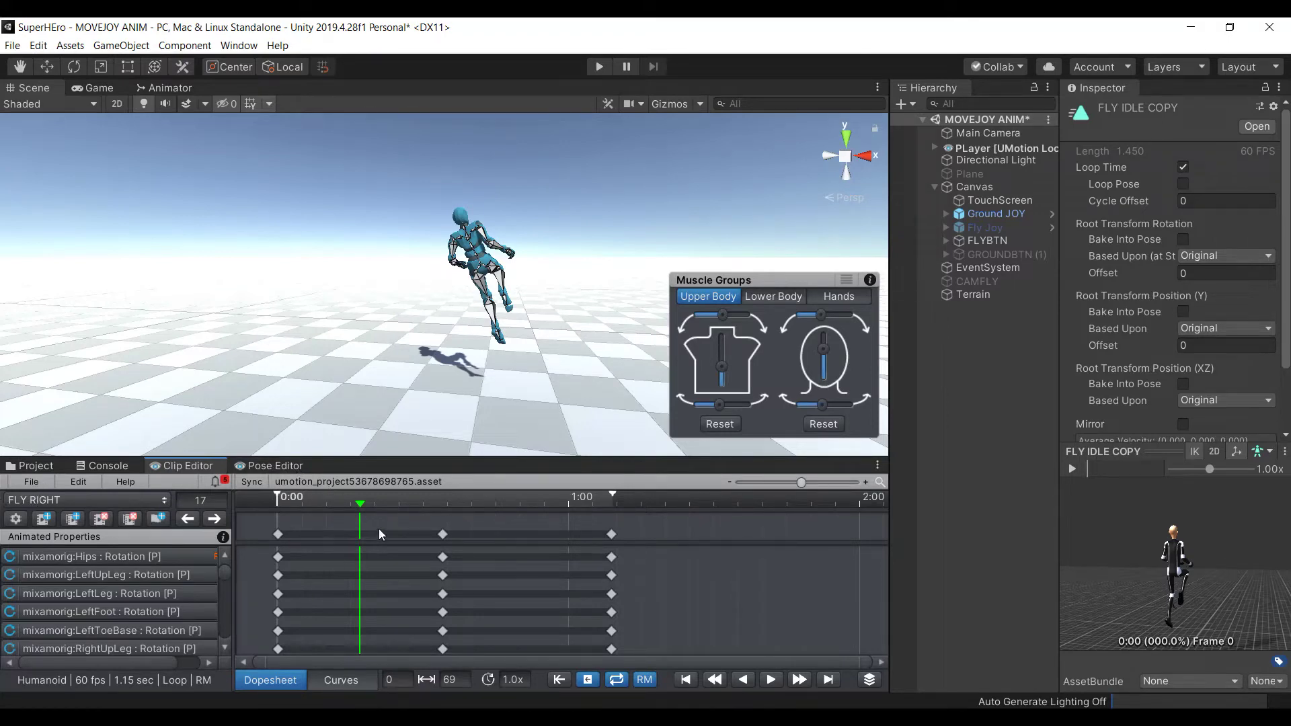
Rotate the Hips to about 335° on z, undoing an accidental position move
{"action": "left_click", "coordinate": [483, 272]}
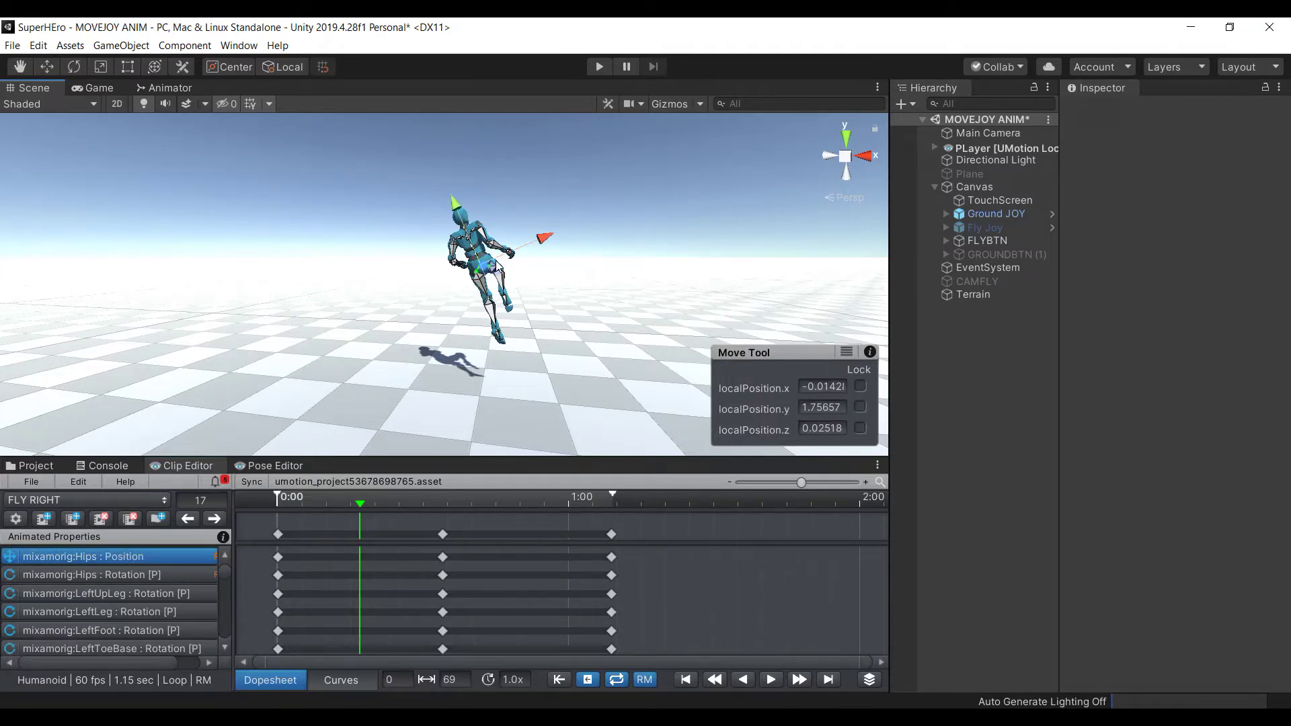
{"action": "key", "text": "e"}
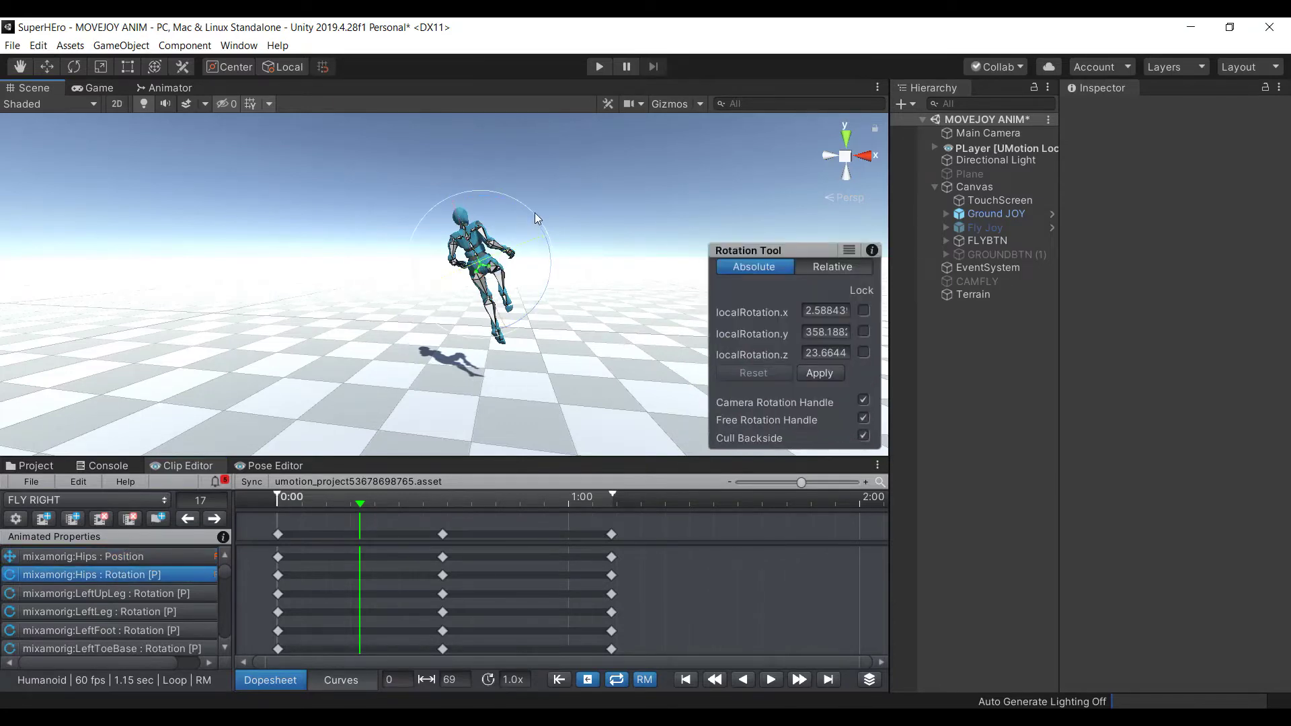
{"action": "key", "text": "w"}
{"action": "left_click_drag", "start_coordinate": [686, 303], "coordinate": [485, 331], "text": "alt"}
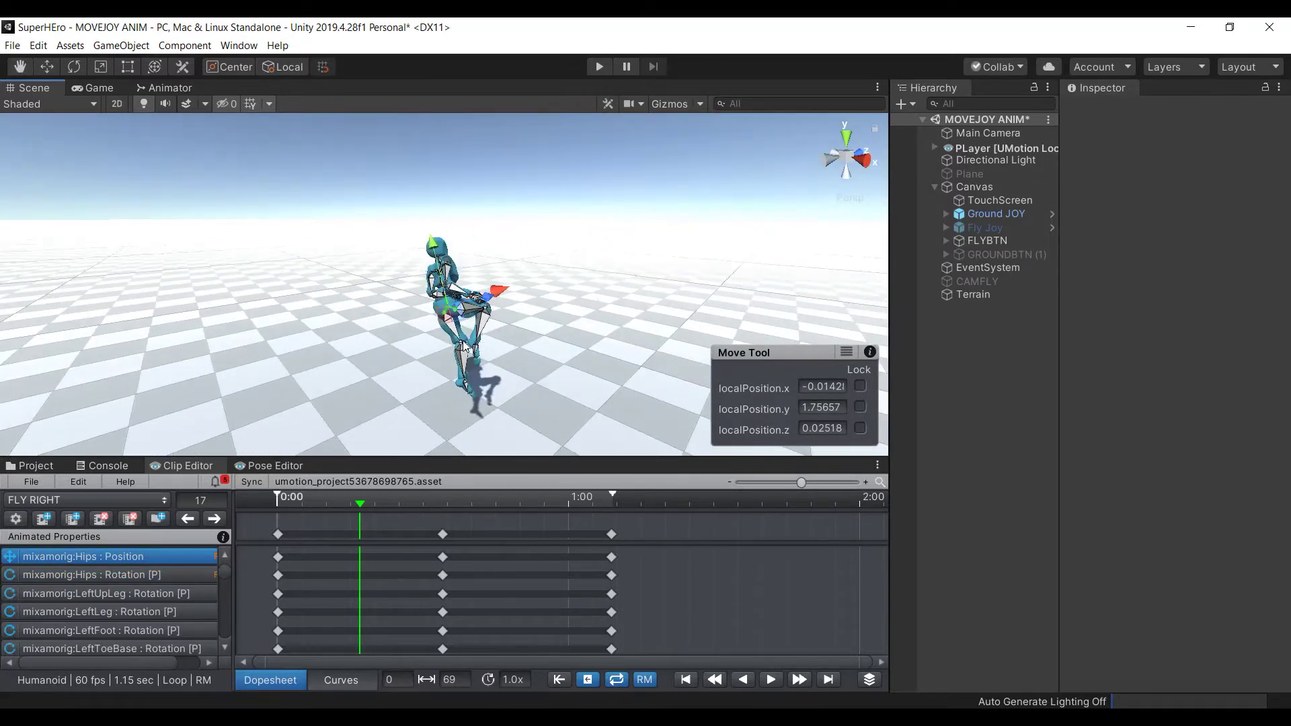
{"action": "left_click_drag", "start_coordinate": [483, 298], "coordinate": [542, 337]}
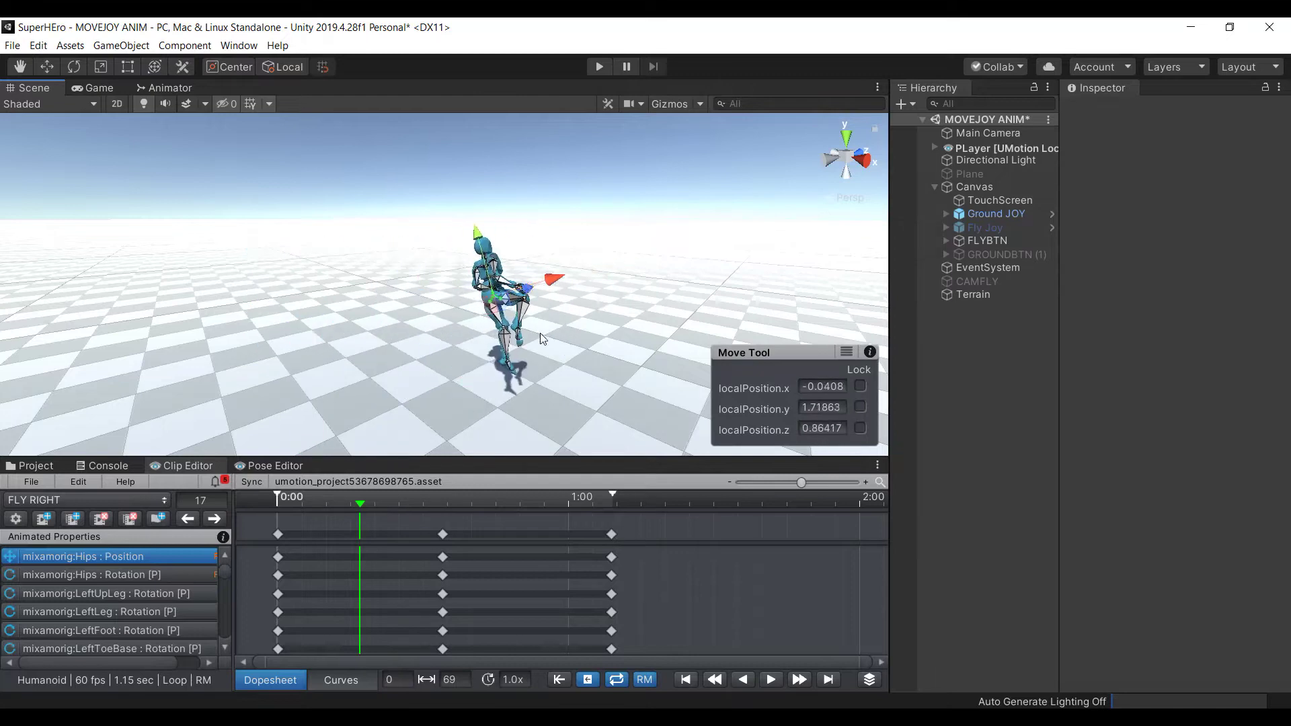
{"action": "left_click_drag", "start_coordinate": [551, 290], "coordinate": [518, 327]}
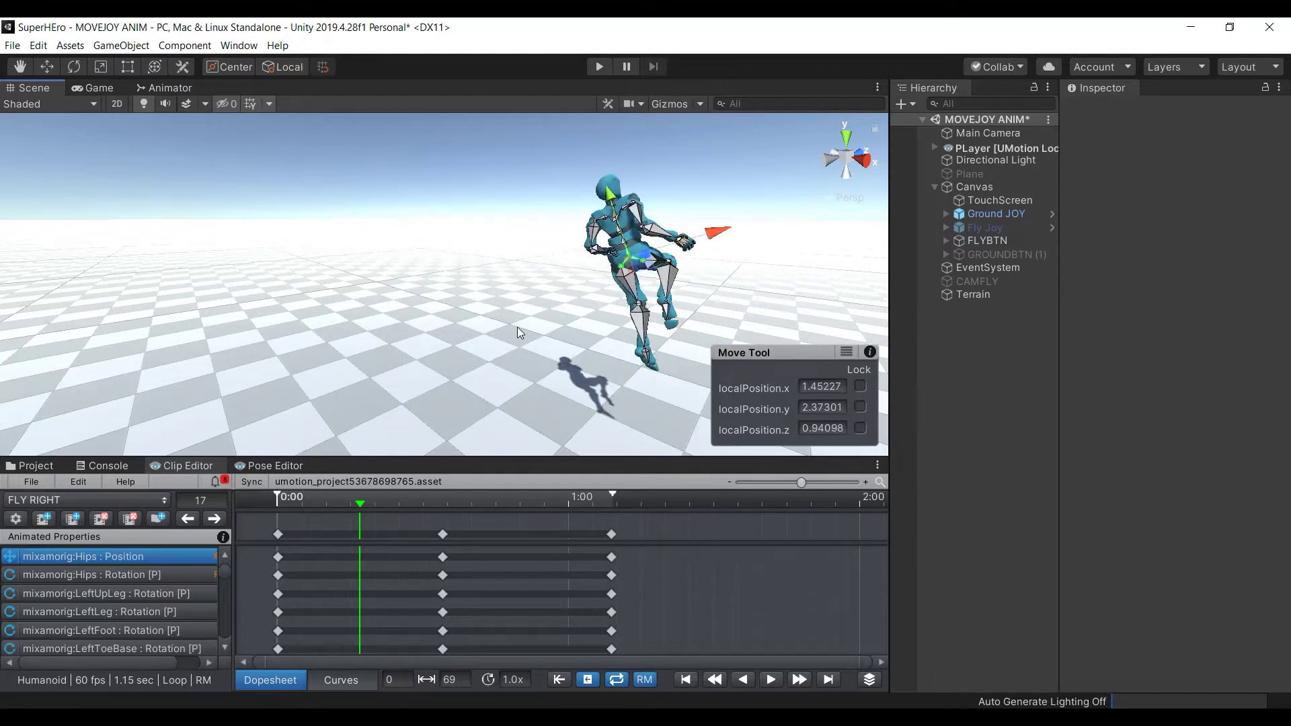
{"action": "key", "text": "ctrl+z"}
{"action": "left_click_drag", "start_coordinate": [275, 326], "coordinate": [562, 306], "text": "alt"}
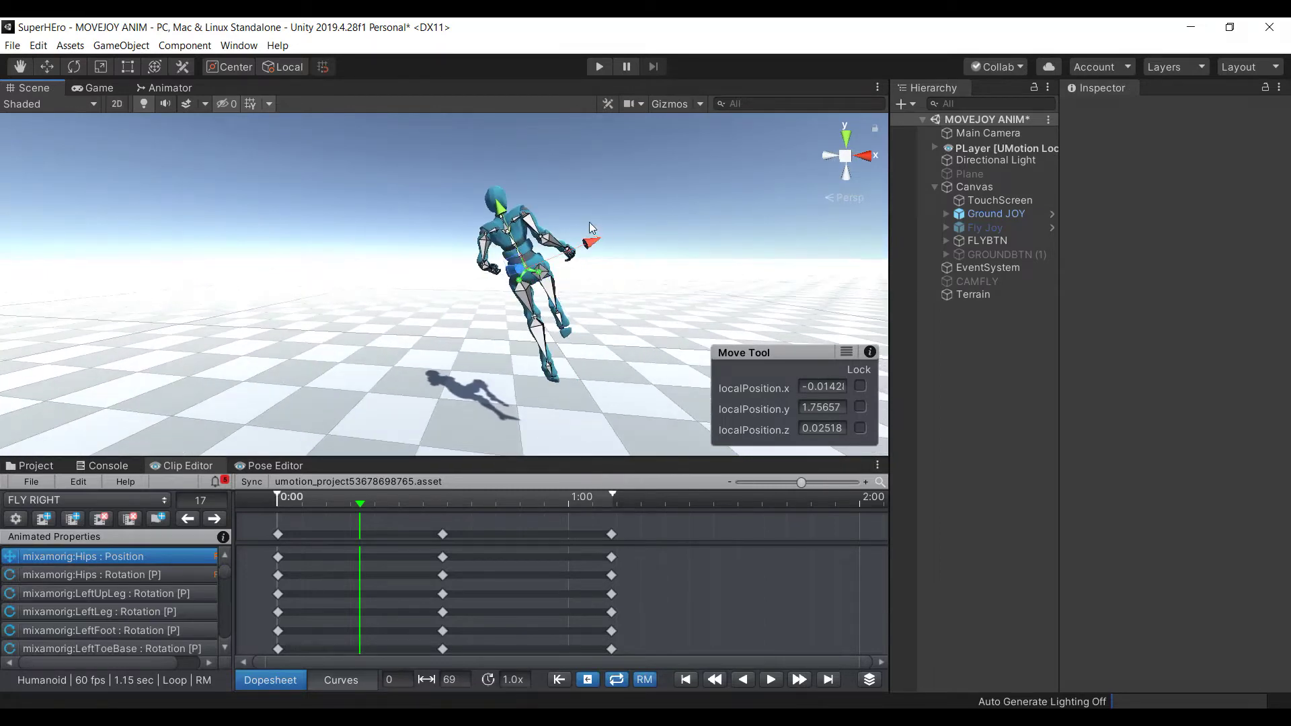
{"action": "key", "text": "e"}
{"action": "left_click_drag", "start_coordinate": [555, 199], "coordinate": [487, 275]}
Rotate the hips further, lean the torso with the spine, then nudge the hips again
{"action": "left_click_drag", "start_coordinate": [596, 254], "coordinate": [607, 272]}
{"action": "left_click", "coordinate": [516, 241]}
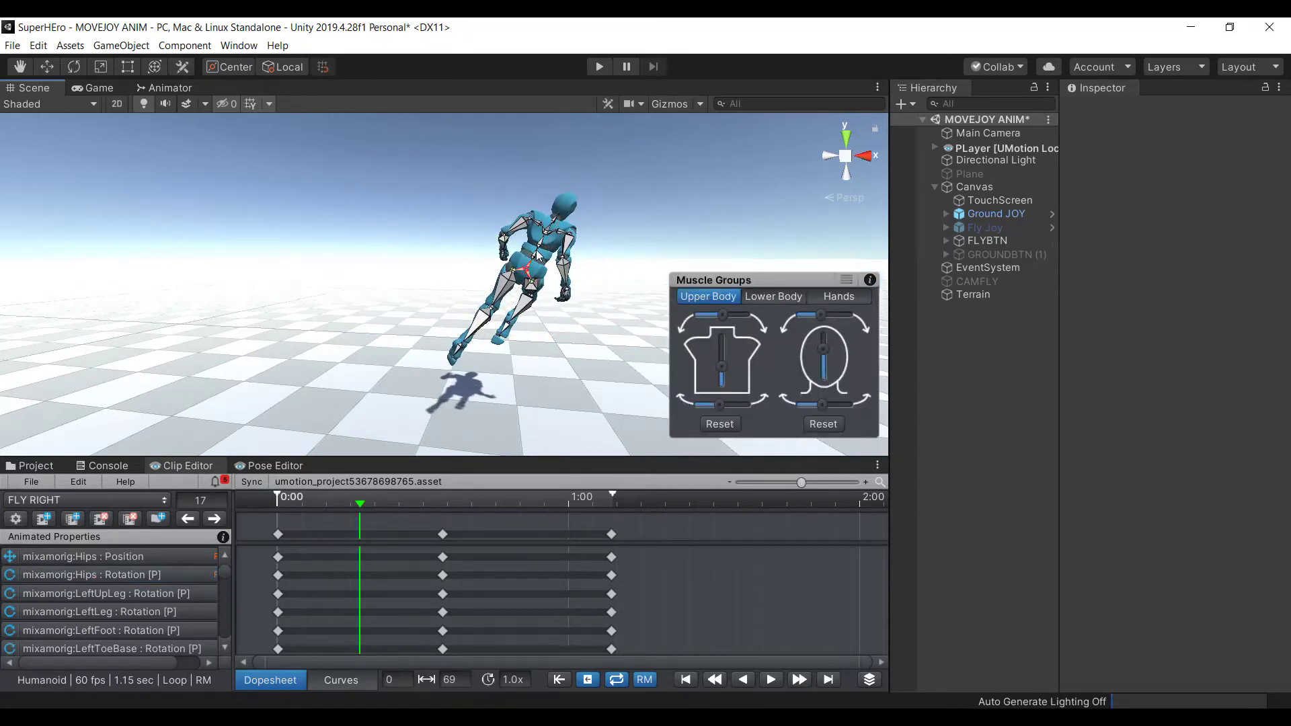
{"action": "left_click", "coordinate": [536, 261]}
{"action": "left_click_drag", "start_coordinate": [531, 242], "coordinate": [594, 260]}
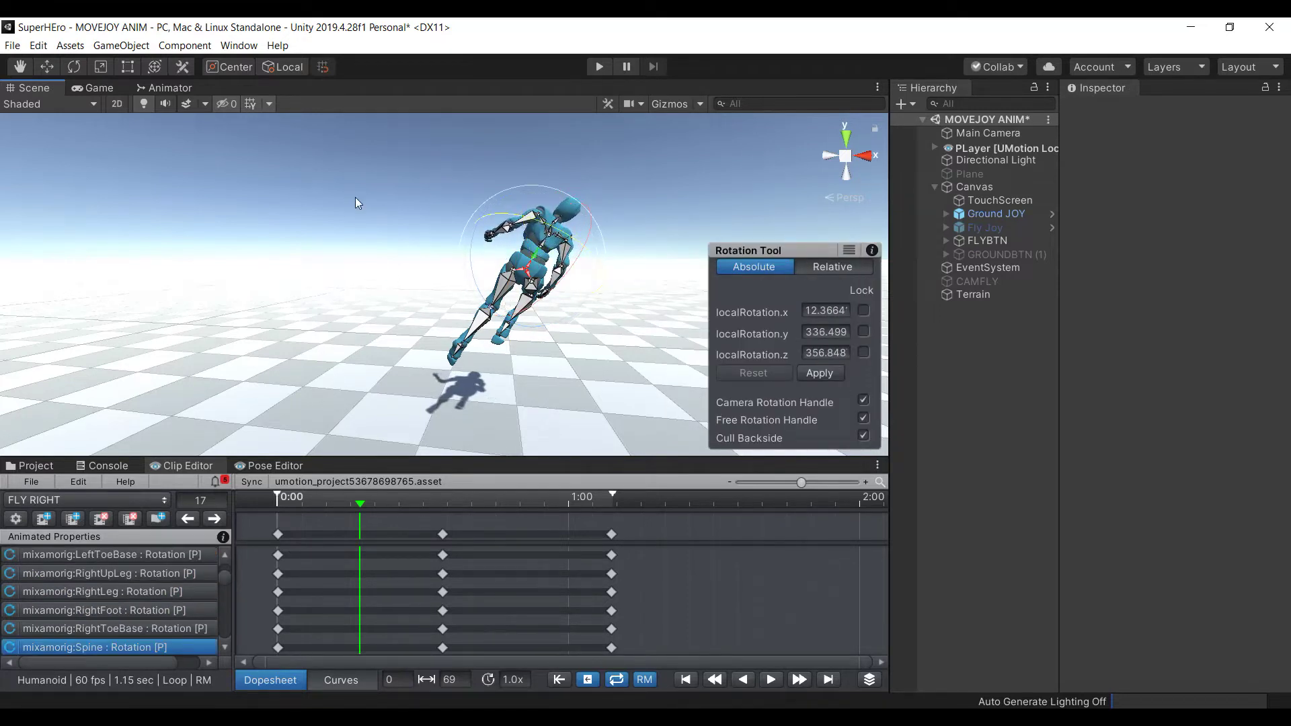
{"action": "left_click", "coordinate": [511, 276]}
{"action": "left_click", "coordinate": [528, 270]}
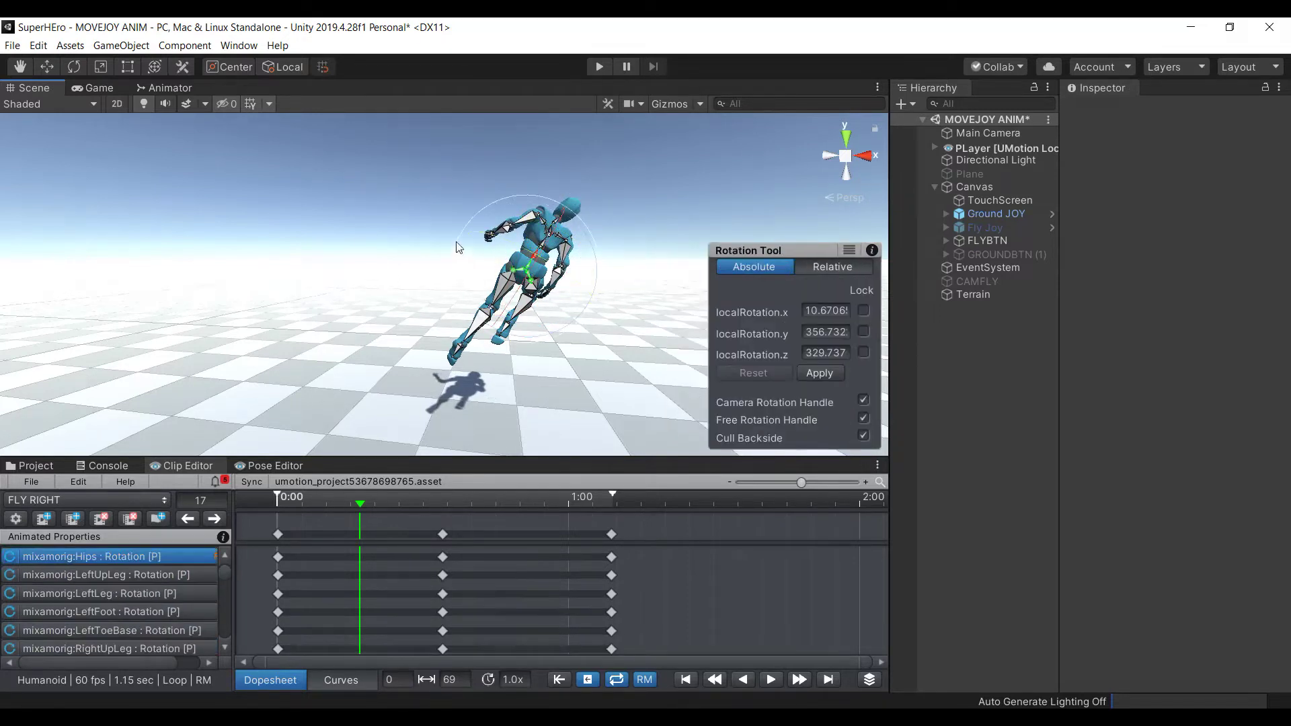
{"action": "left_click_drag", "start_coordinate": [458, 245], "coordinate": [457, 251]}
{"action": "left_click", "coordinate": [457, 253]}
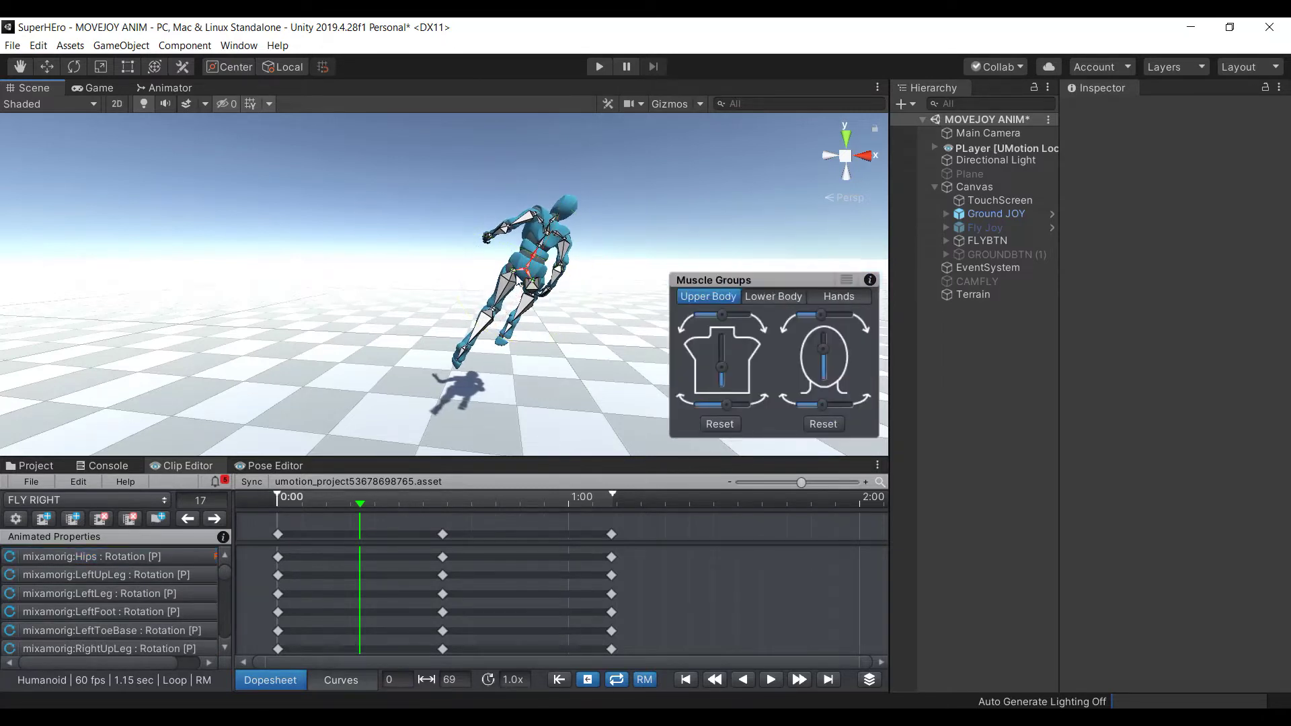
Rotate the left upper leg and bend the left lower leg
{"action": "left_click", "coordinate": [512, 287]}
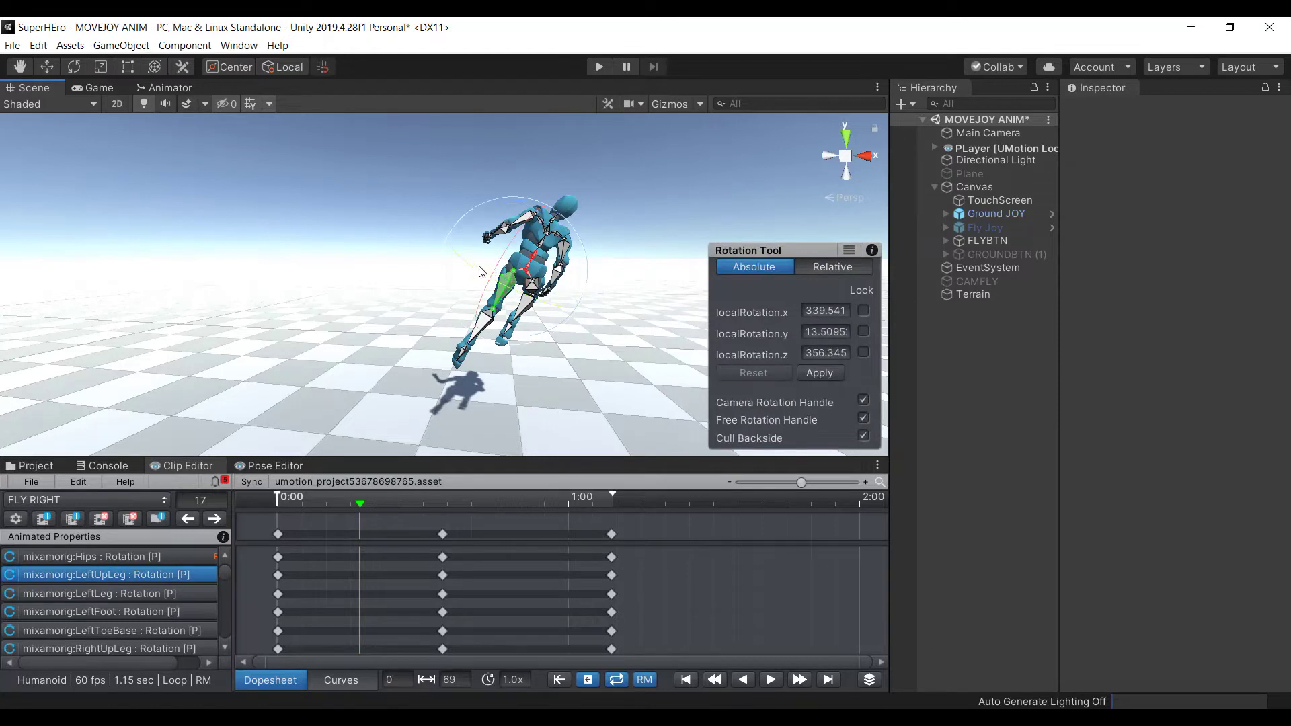
{"action": "left_click_drag", "start_coordinate": [503, 280], "coordinate": [532, 373]}
{"action": "left_click", "coordinate": [334, 258]}
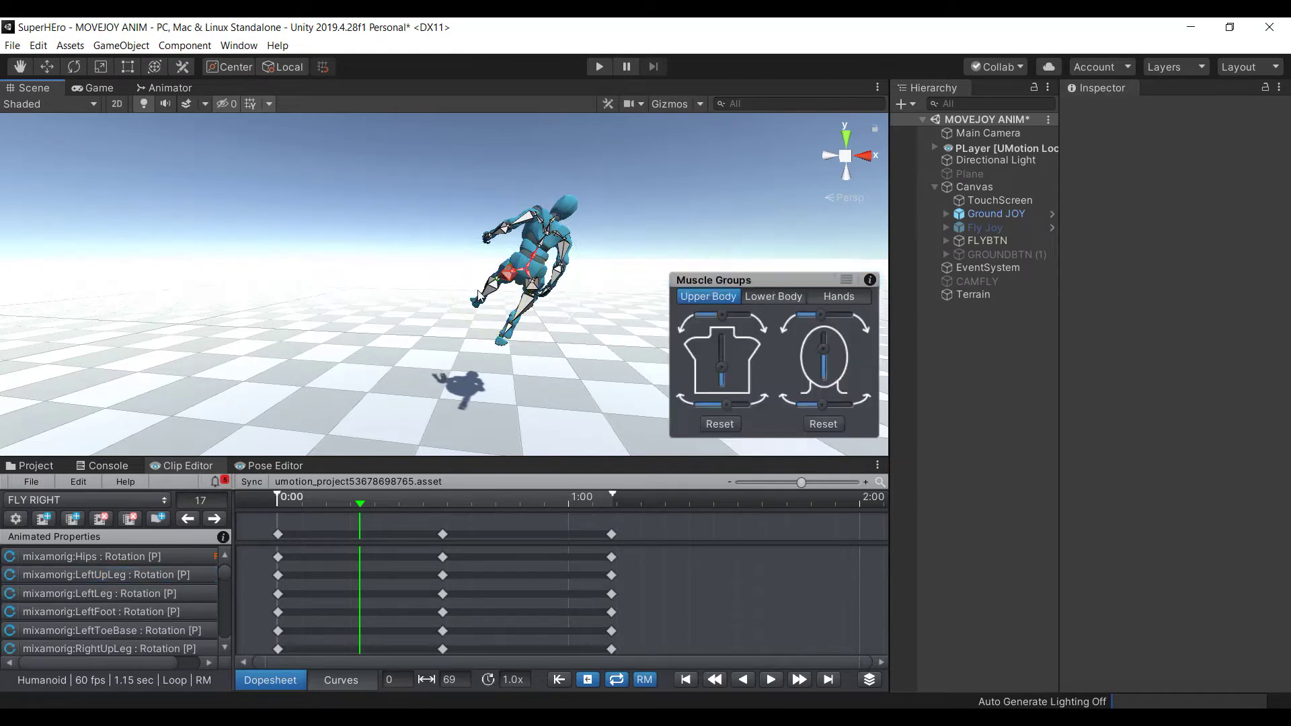
{"action": "left_click", "coordinate": [486, 296]}
{"action": "left_click_drag", "start_coordinate": [501, 309], "coordinate": [606, 149]}
{"action": "left_click", "coordinate": [366, 202]}
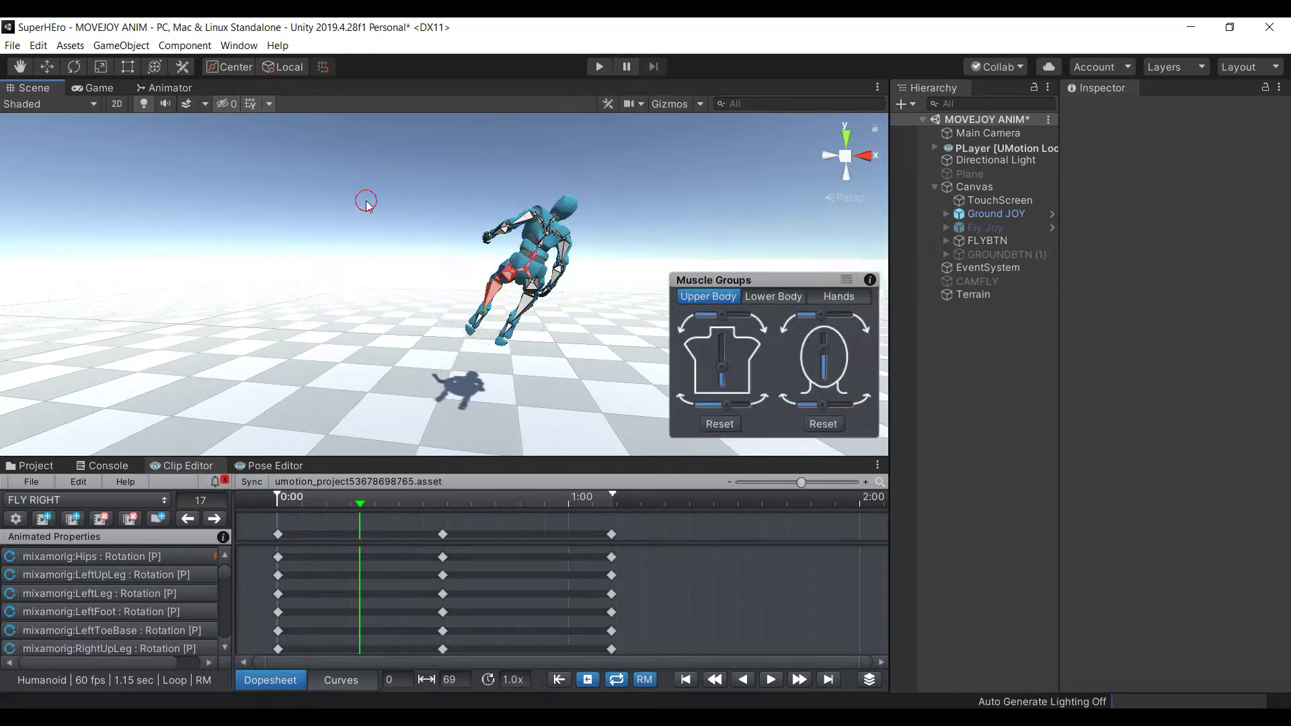
Rotate the right upper leg and bend the right lower leg
{"action": "left_click", "coordinate": [531, 295]}
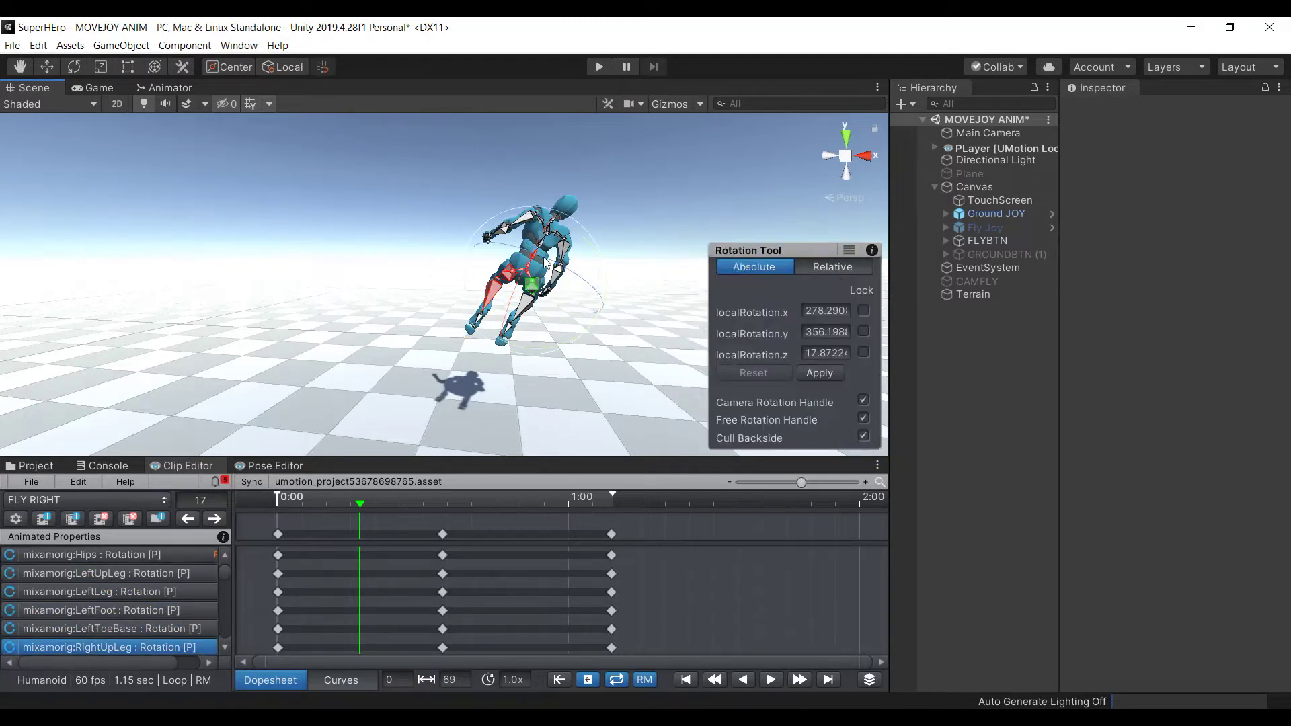
{"action": "left_click_drag", "start_coordinate": [582, 279], "coordinate": [592, 225]}
{"action": "left_click", "coordinate": [438, 222]}
{"action": "left_click", "coordinate": [510, 317]}
{"action": "left_click_drag", "start_coordinate": [511, 315], "coordinate": [493, 225]}
{"action": "left_click", "coordinate": [521, 227]}
{"action": "left_click", "coordinate": [528, 224]}
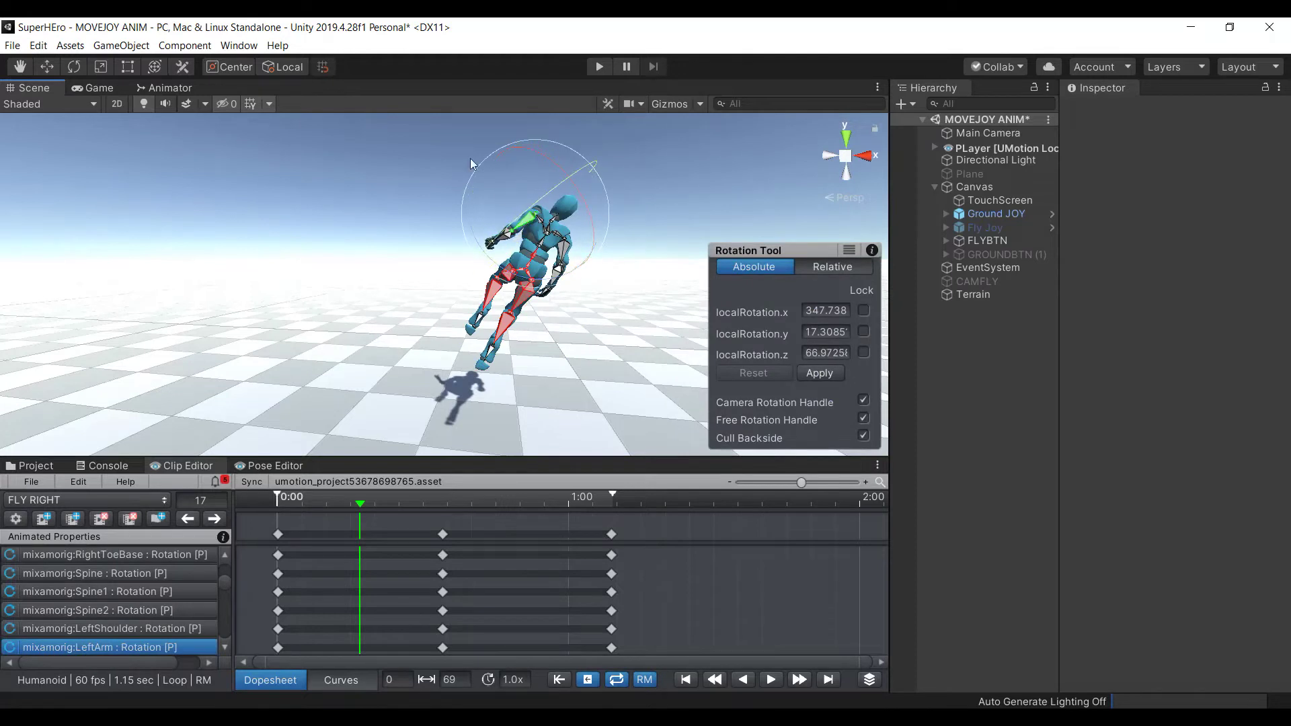
Turn the neck and head, then rotate the right arm
{"action": "left_click", "coordinate": [531, 216]}
{"action": "left_click", "coordinate": [554, 225]}
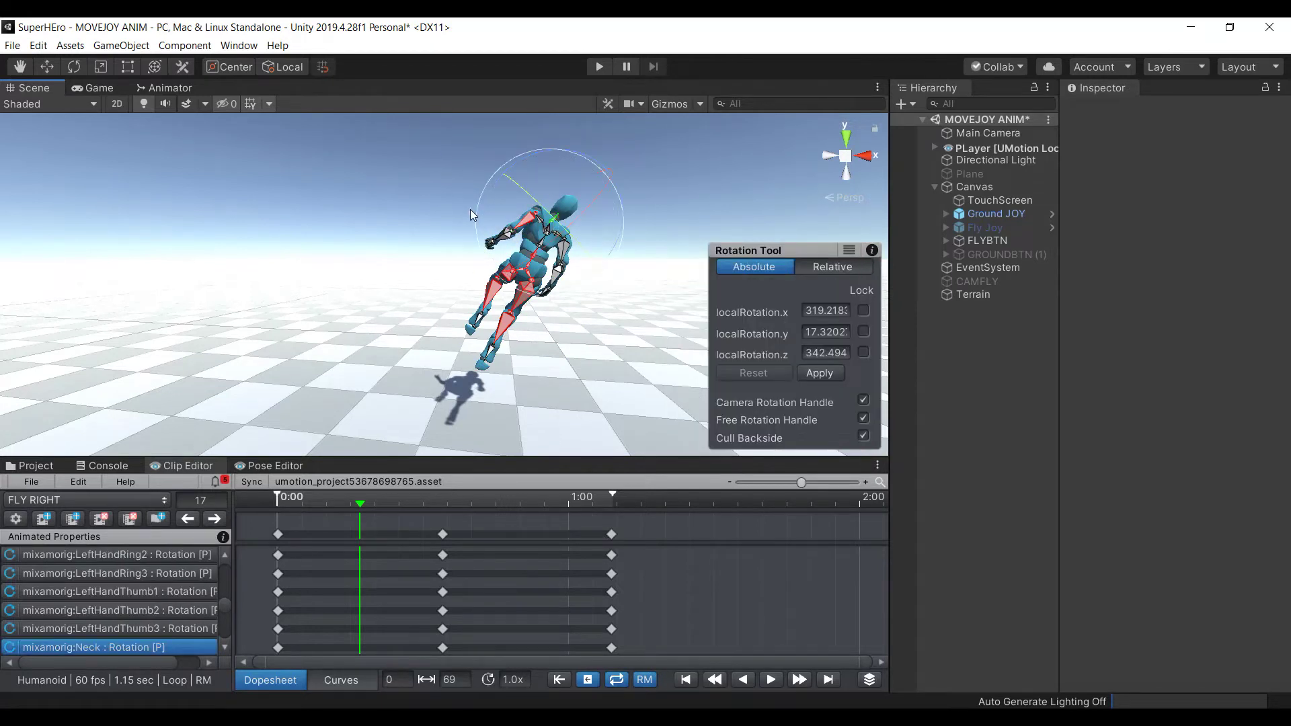
{"action": "left_click_drag", "start_coordinate": [482, 214], "coordinate": [518, 214]}
{"action": "left_click", "coordinate": [389, 188]}
{"action": "middle_click_drag", "start_coordinate": [471, 222], "coordinate": [491, 267]}
{"action": "left_click", "coordinate": [492, 269]}
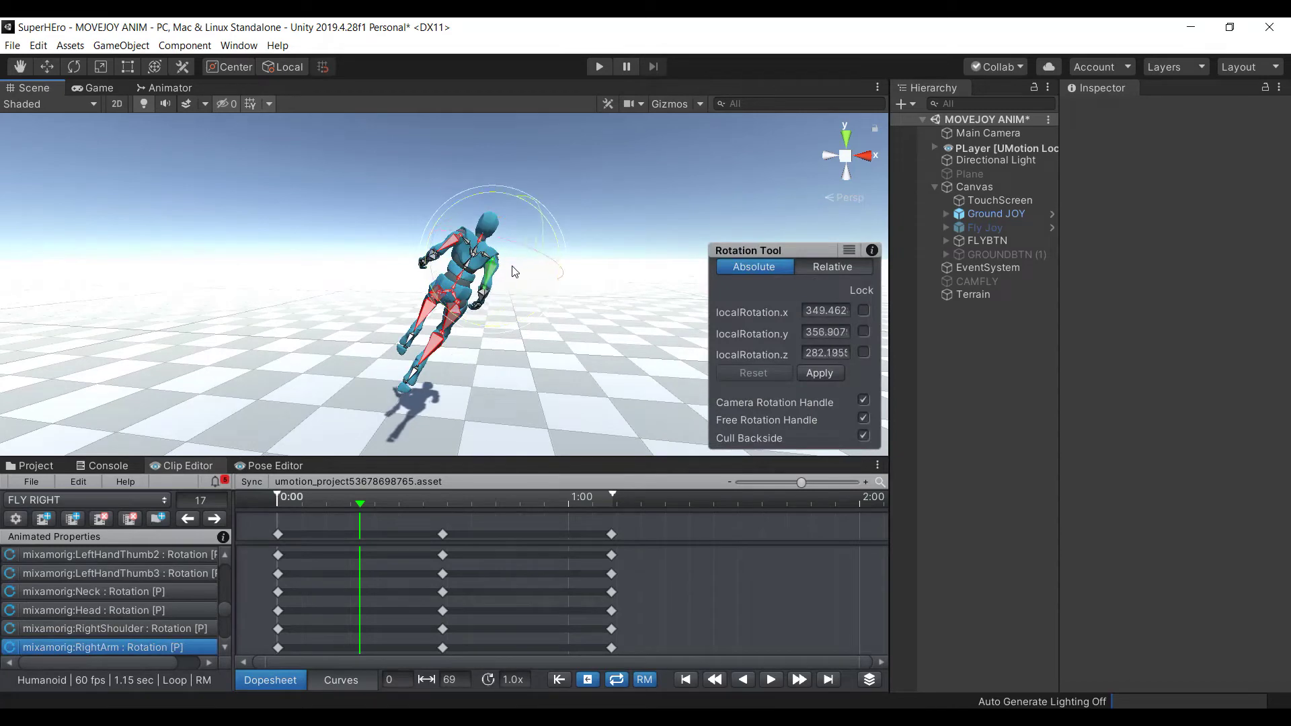
{"action": "left_click_drag", "start_coordinate": [491, 268], "coordinate": [494, 256]}
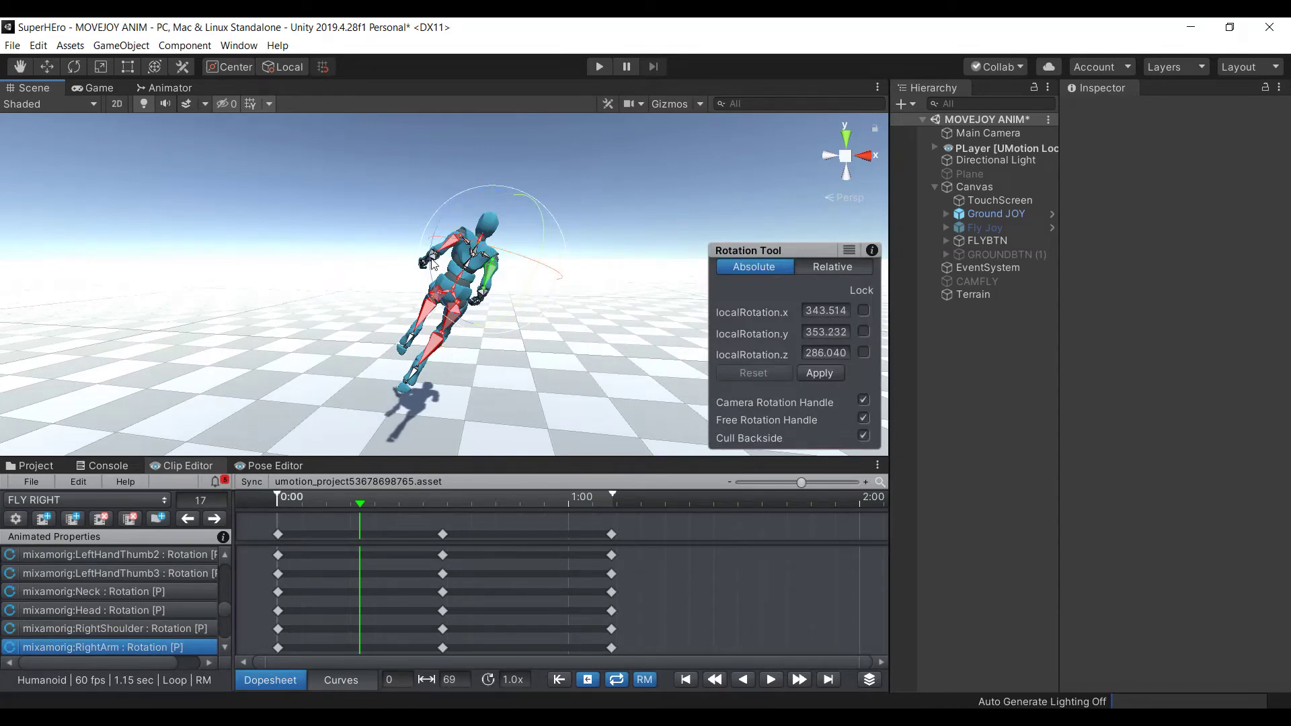
{"action": "left_click", "coordinate": [366, 189]}
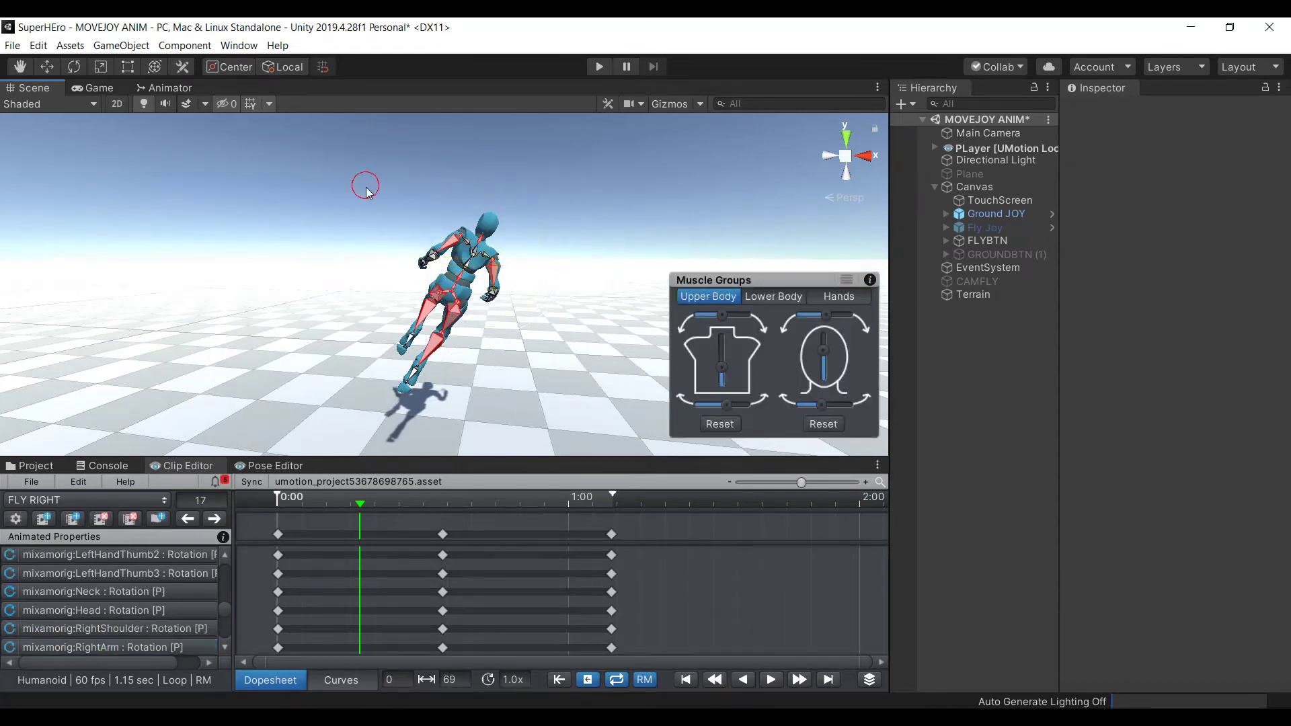
Rotate the right forearm into the FLY RIGHT pose
{"action": "left_click", "coordinate": [491, 300]}
{"action": "left_click_drag", "start_coordinate": [457, 343], "coordinate": [575, 394]}
{"action": "left_click", "coordinate": [351, 247]}
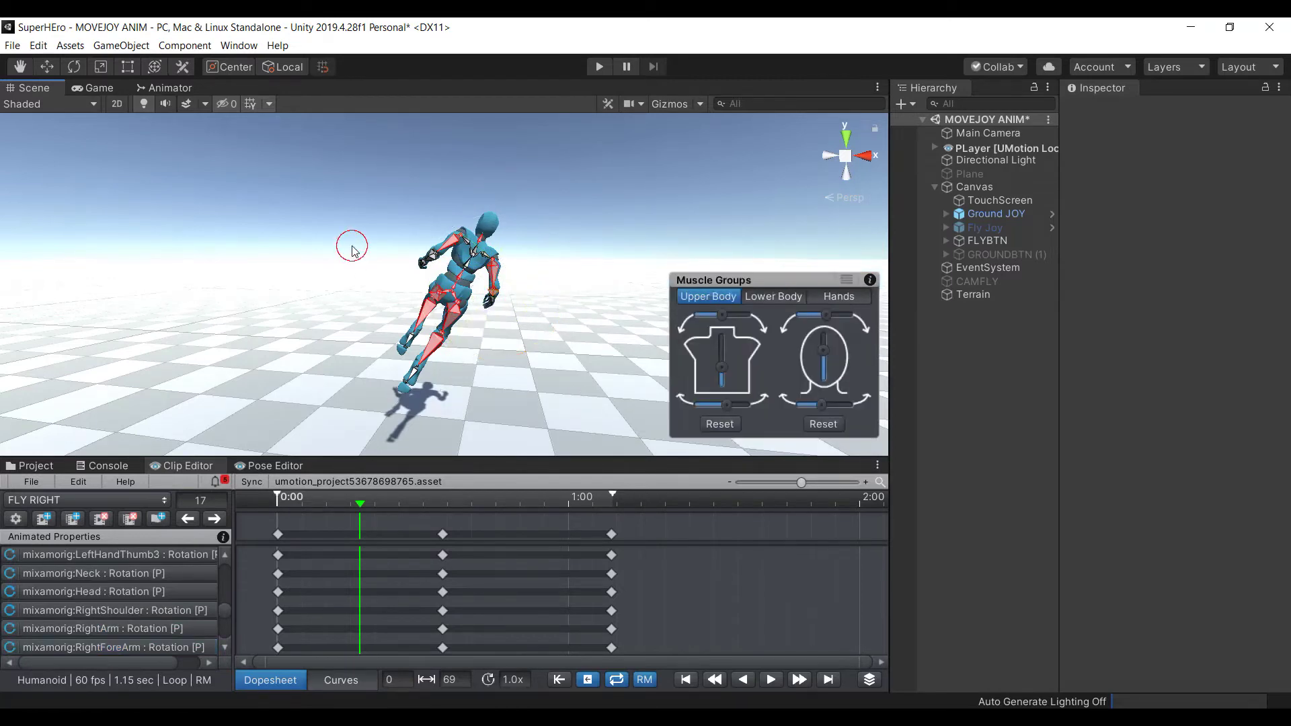
{"action": "scroll", "coordinate": [340, 231], "scroll_direction": "down", "scroll_amount": 2}
{"action": "left_click_drag", "start_coordinate": [341, 231], "coordinate": [1080, 185], "text": "alt"}
Rotate the left forearm and adjust the right forearm and right hand
{"action": "left_click", "coordinate": [478, 188]}
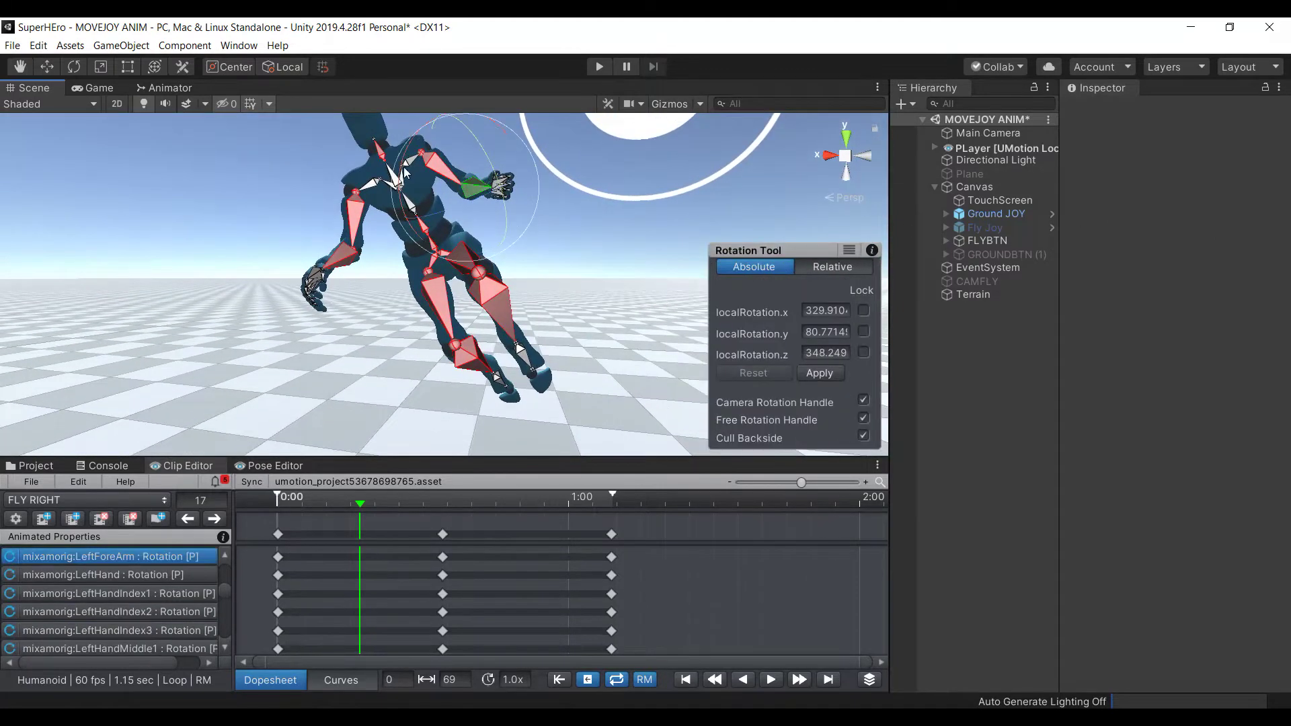
{"action": "left_click_drag", "start_coordinate": [397, 289], "coordinate": [326, 238]}
{"action": "left_click", "coordinate": [337, 264]}
{"action": "left_click", "coordinate": [302, 278]}
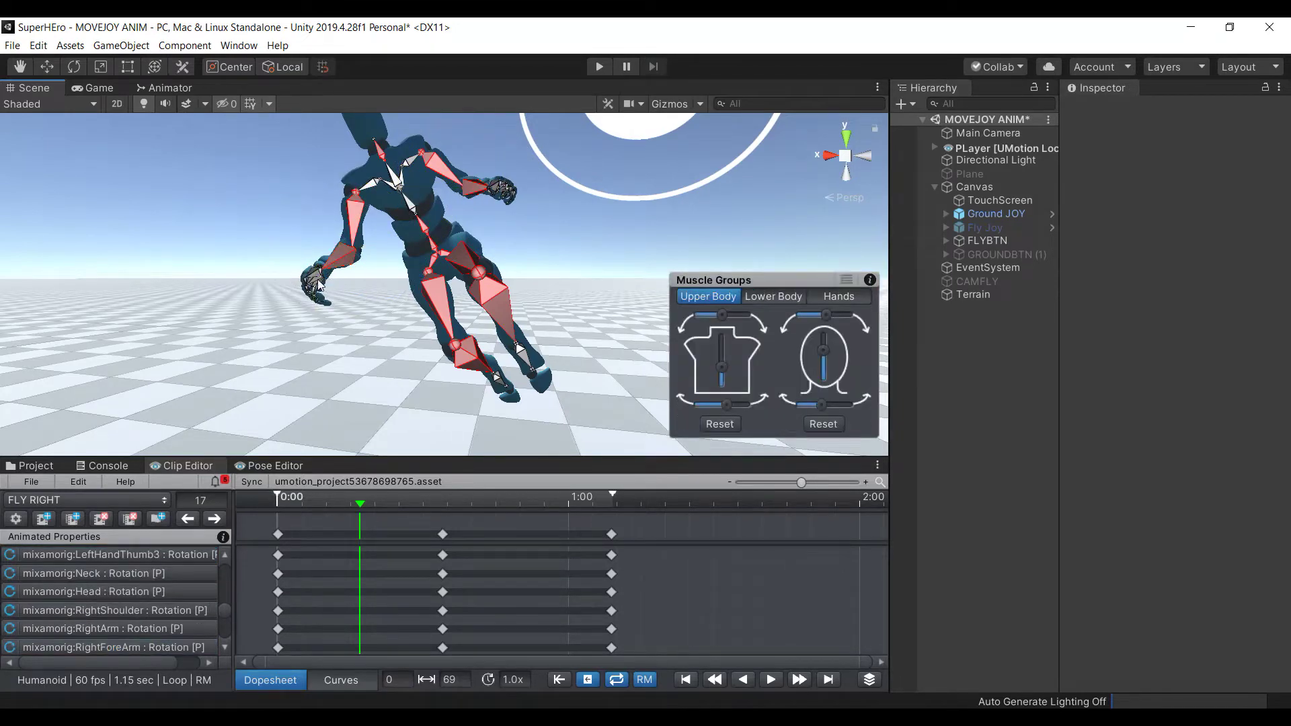
{"action": "left_click", "coordinate": [315, 282]}
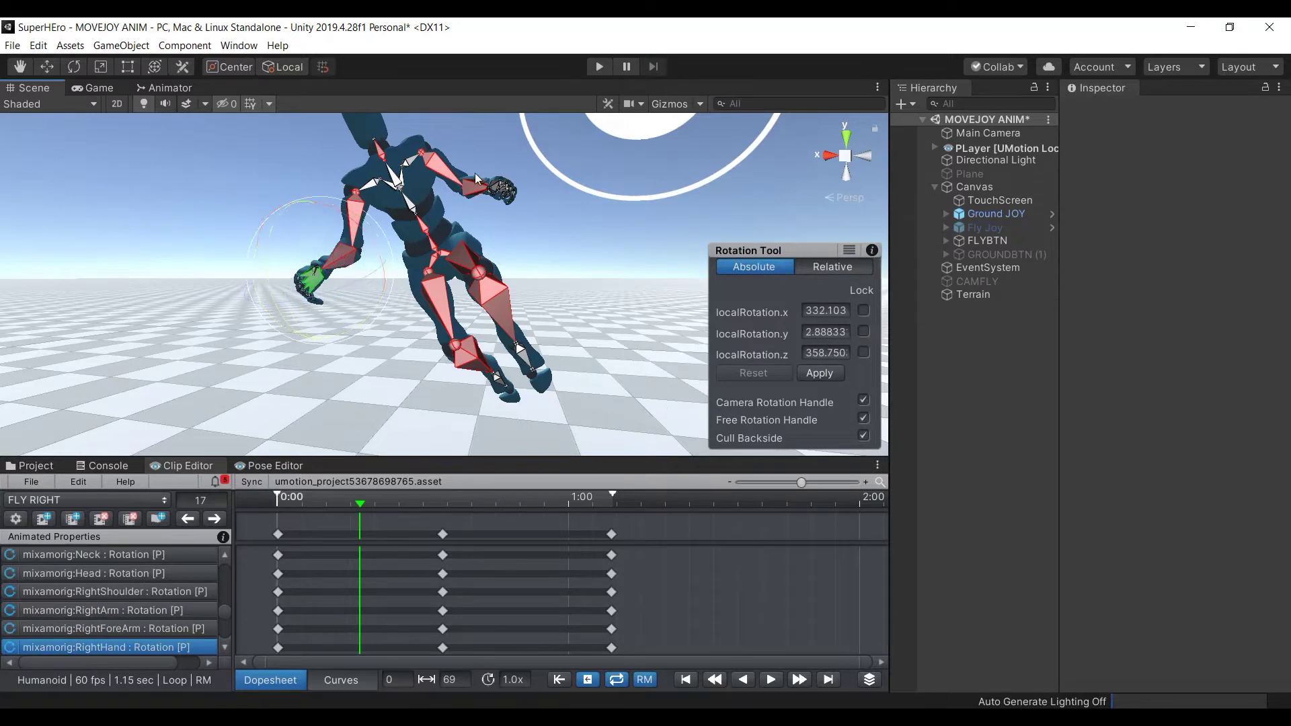
{"action": "left_click", "coordinate": [260, 152]}
{"action": "scroll", "coordinate": [269, 165], "scroll_direction": "down", "scroll_amount": 5, "text": "alt"}
{"action": "left_click_drag", "start_coordinate": [274, 176], "coordinate": [590, 191], "text": "alt"}
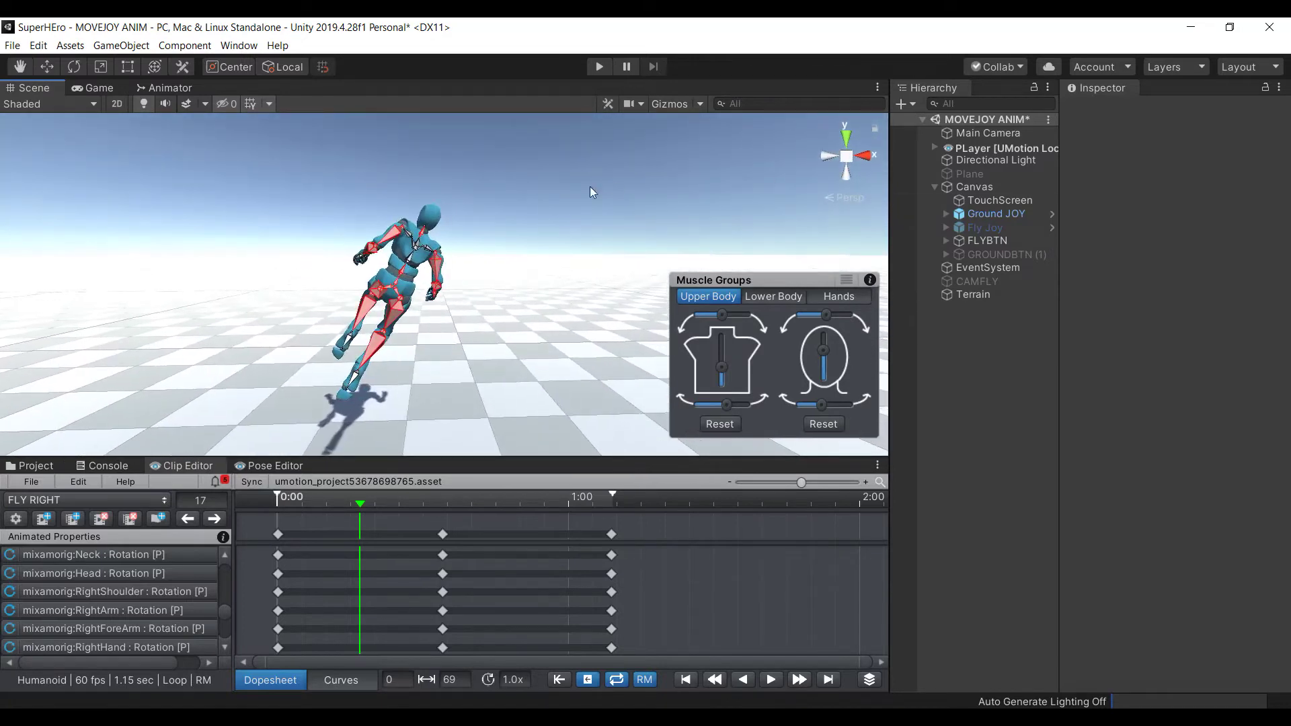
Select all of PLayer's bones and change frame, choosing Keep Modifications for the pose
{"action": "left_click", "coordinate": [399, 288]}
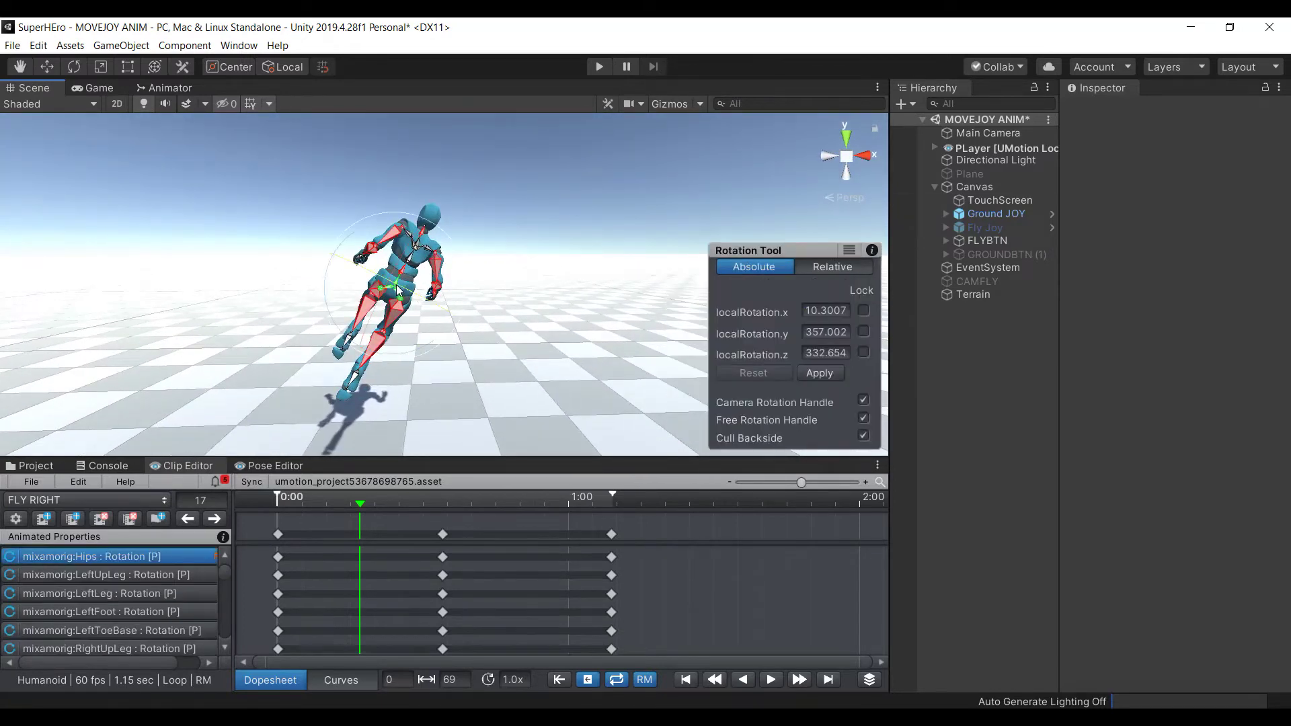
{"action": "key", "text": "ctrl+a"}
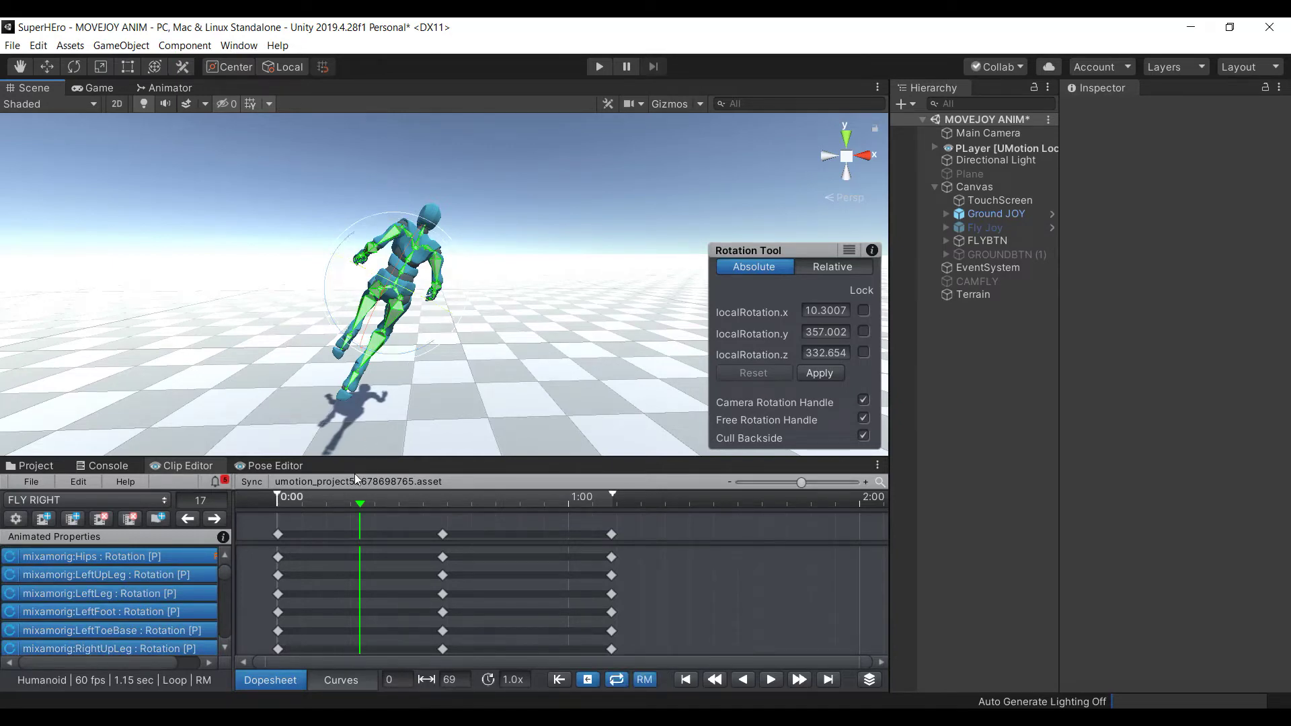
{"action": "left_click", "coordinate": [281, 246]}
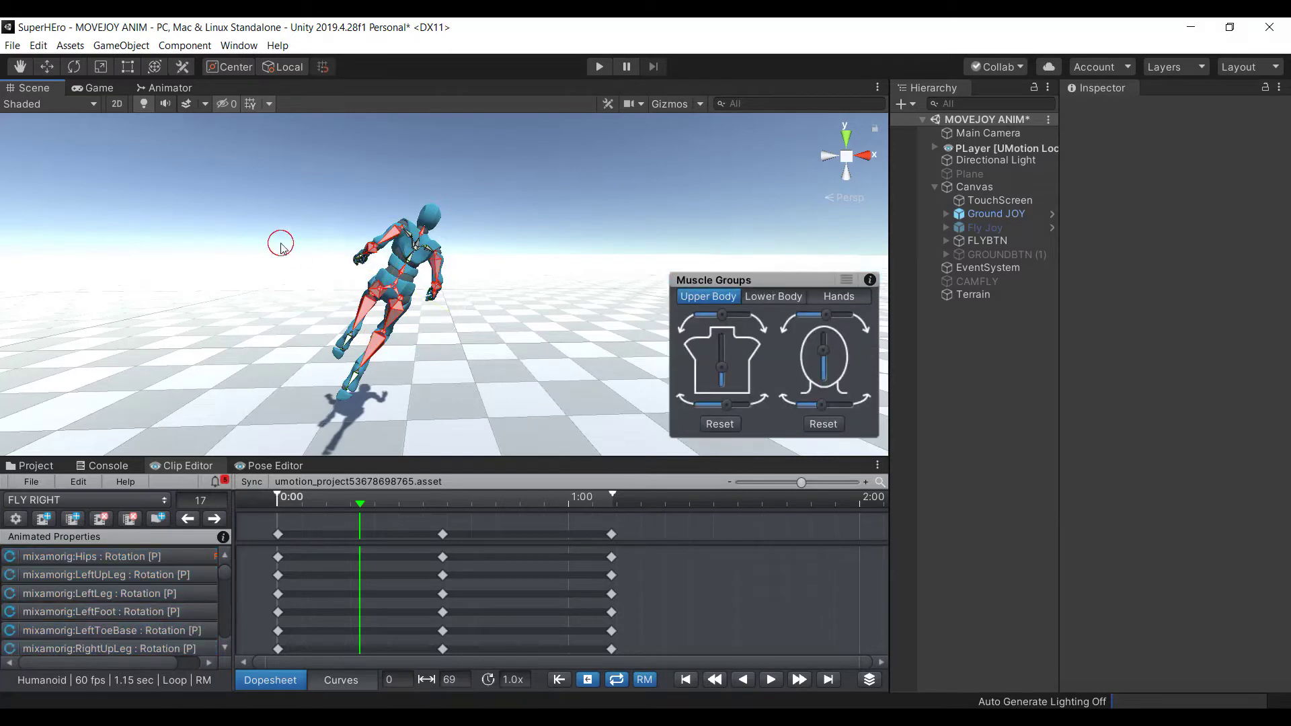
{"action": "left_click", "coordinate": [376, 294]}
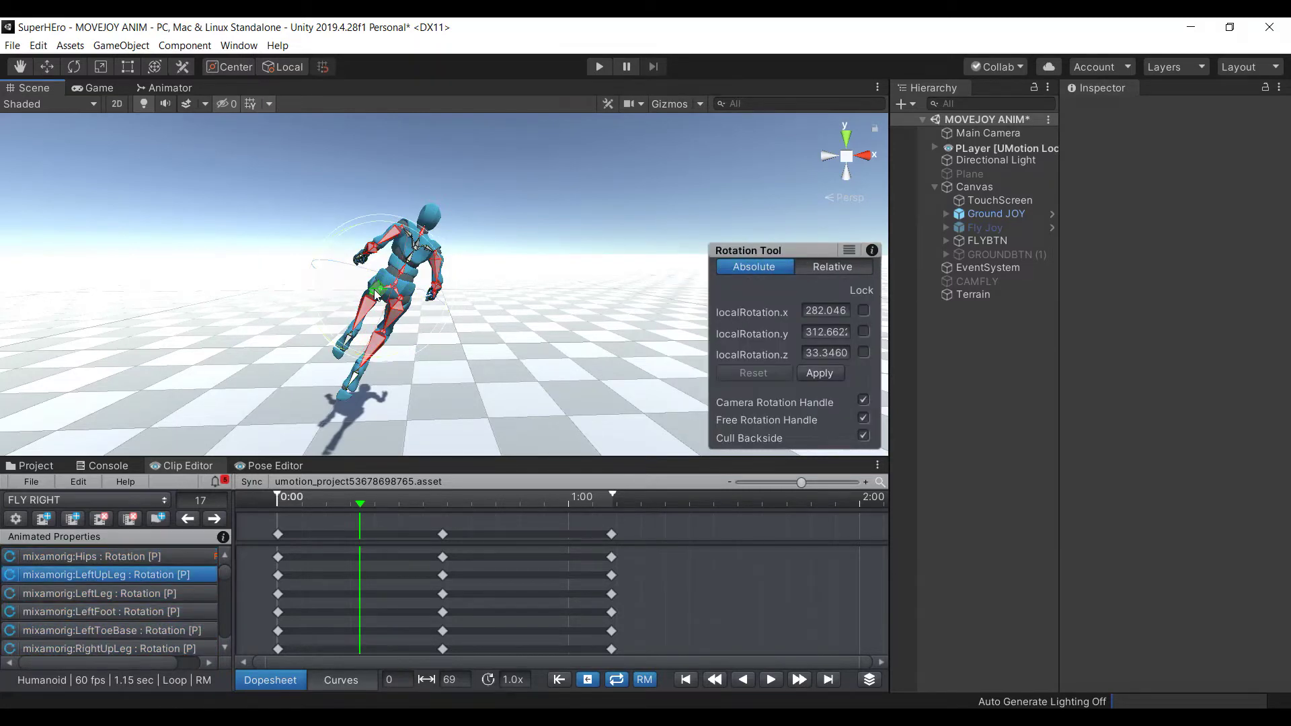
{"action": "key", "text": "ctrl+a"}
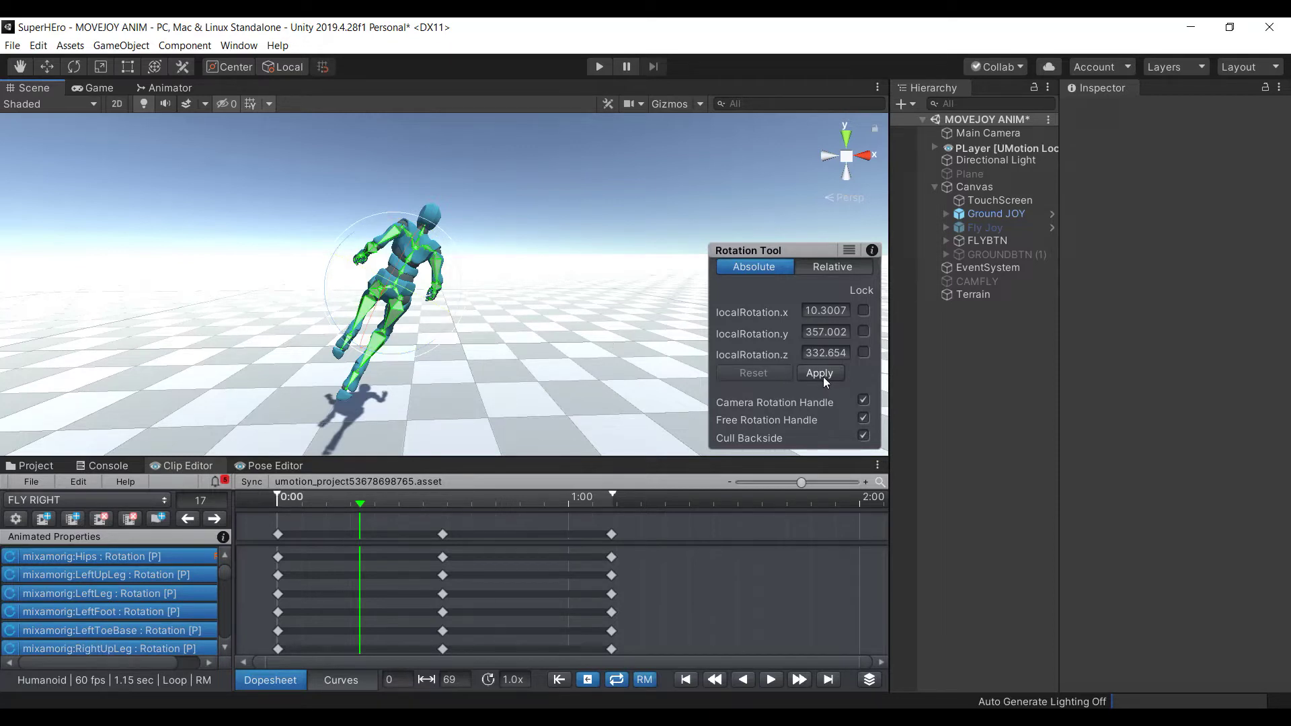
{"action": "left_click", "coordinate": [360, 505]}
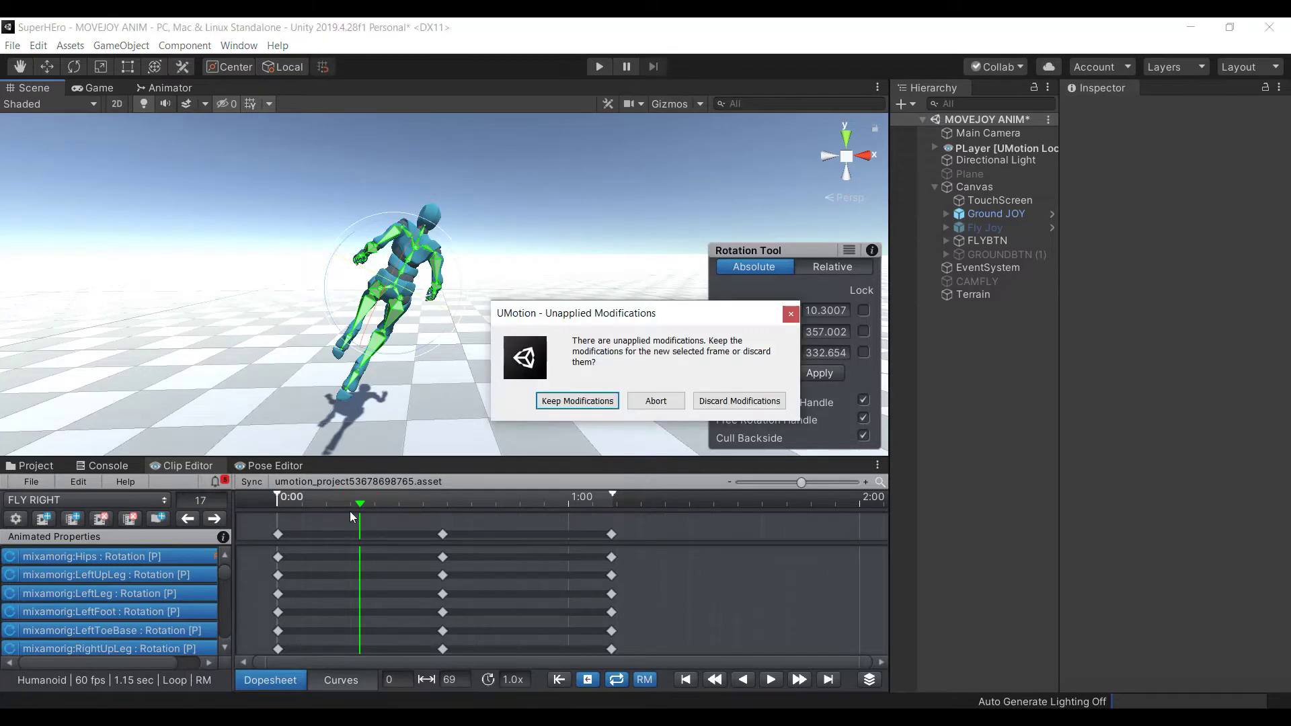
{"action": "left_click", "coordinate": [602, 402]}
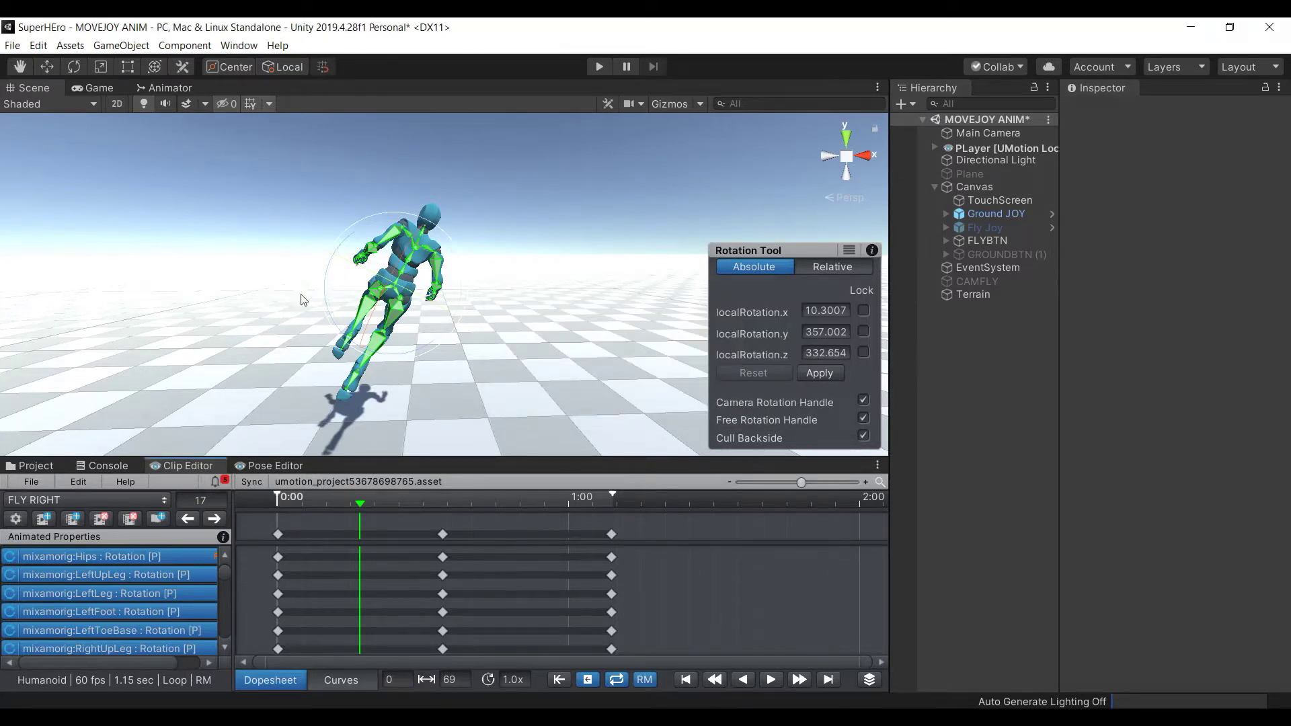
Undo the jump back to frame 17, keep modifications, and switch to FLY IDLE COPY at frame 0
{"action": "left_click", "coordinate": [370, 304]}
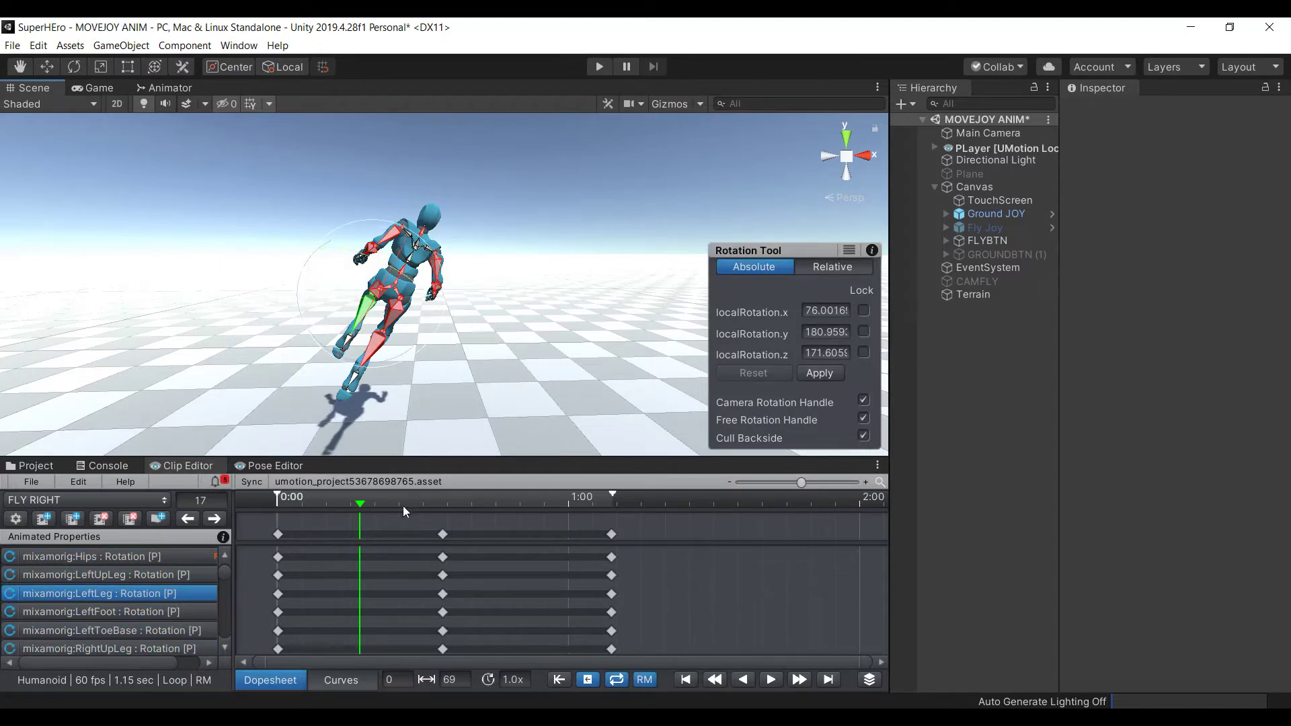
{"action": "left_click", "coordinate": [356, 506]}
{"action": "left_click", "coordinate": [789, 313]}
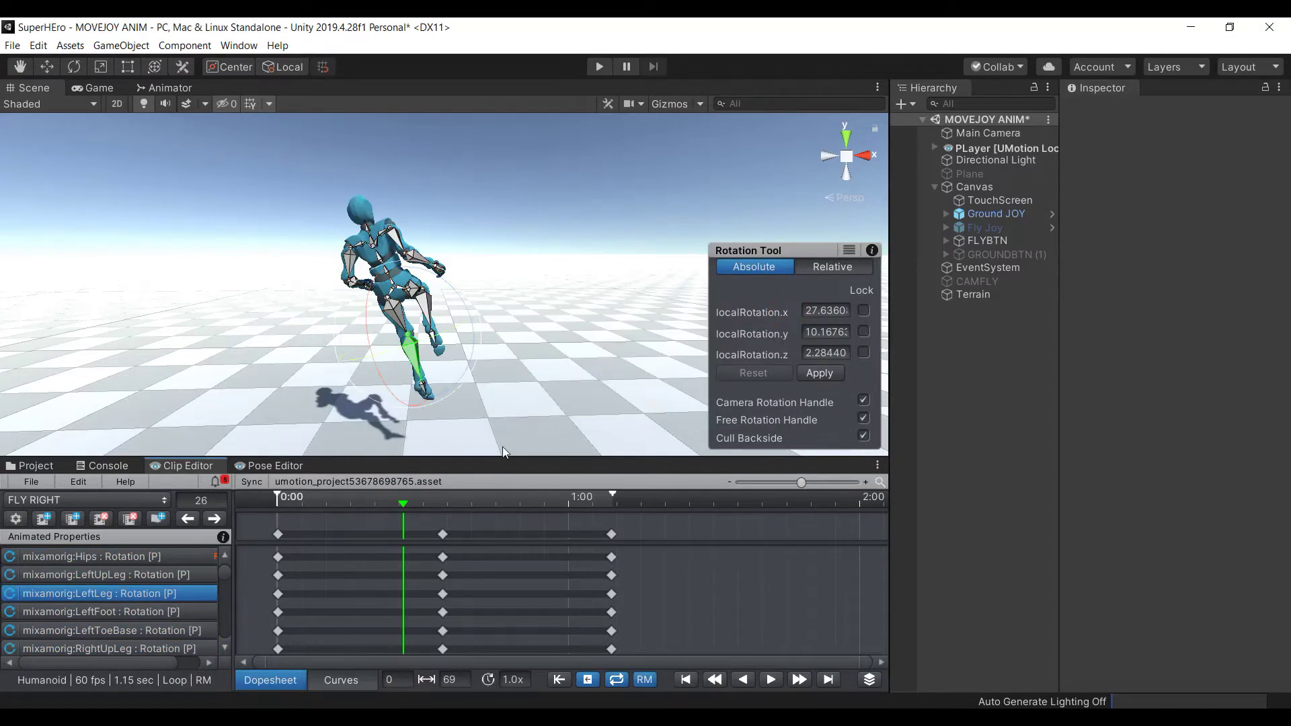
{"action": "key", "text": "ctrl+z"}
{"action": "left_click", "coordinate": [332, 495]}
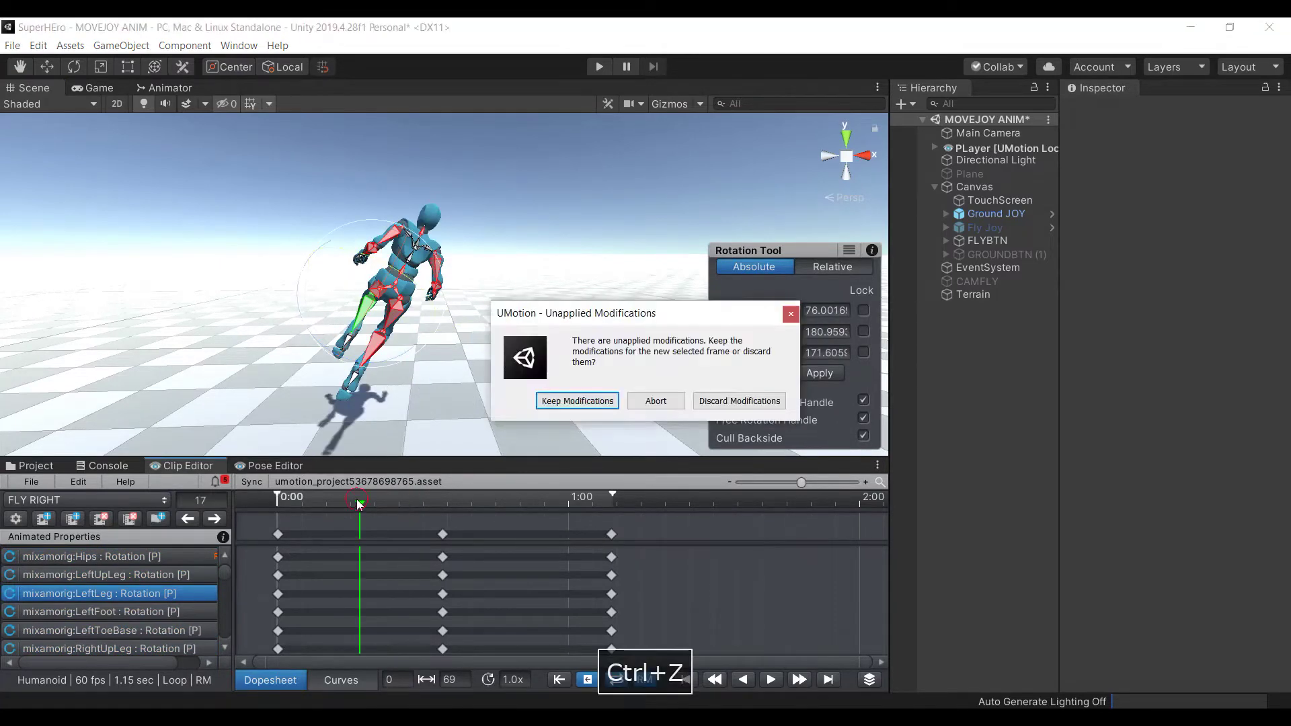
{"action": "left_click", "coordinate": [578, 401]}
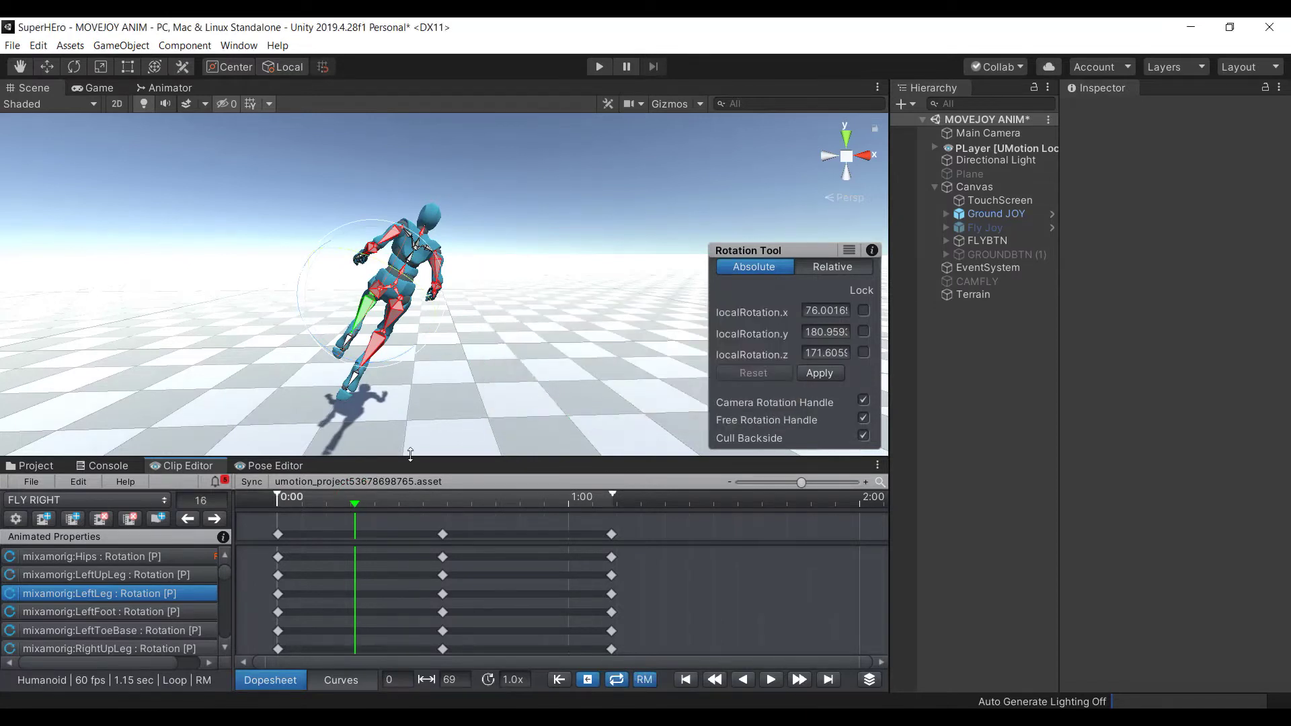
{"action": "key", "text": "ctrl+a"}
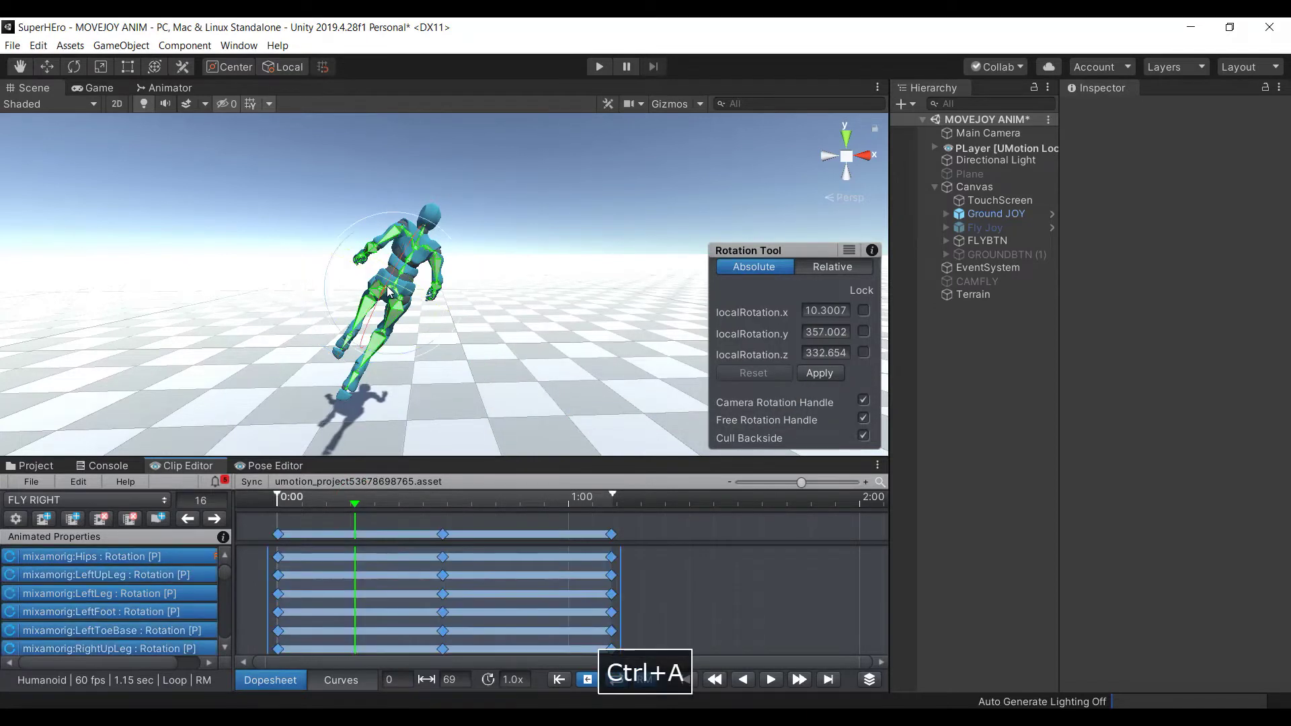
{"action": "left_click", "coordinate": [704, 600]}
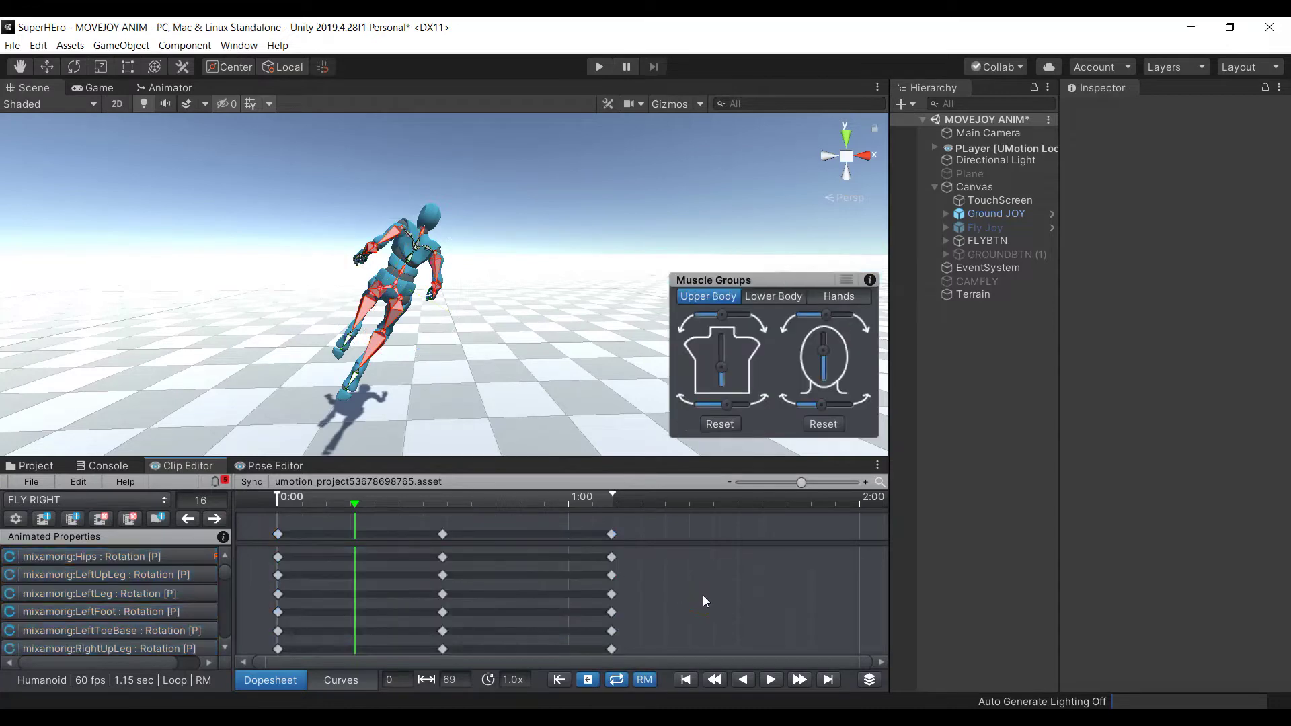
{"action": "left_click", "coordinate": [350, 510]}
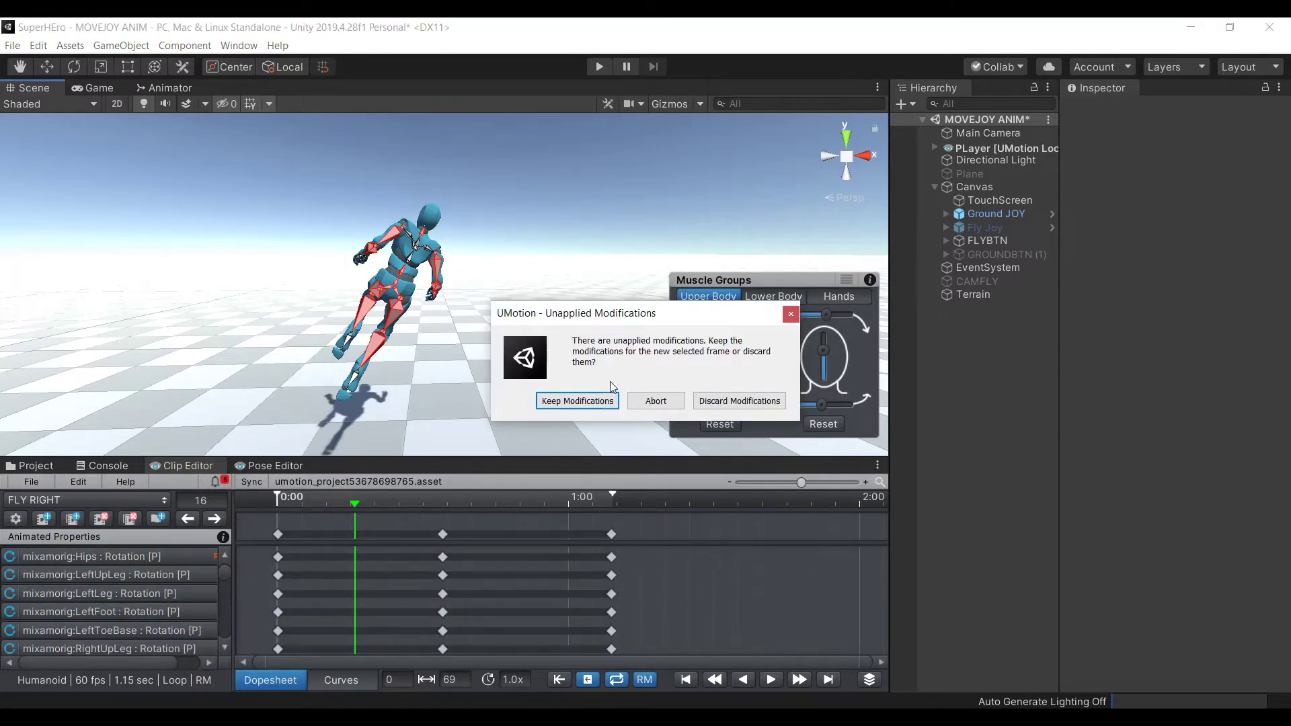
{"action": "key", "text": "Return"}
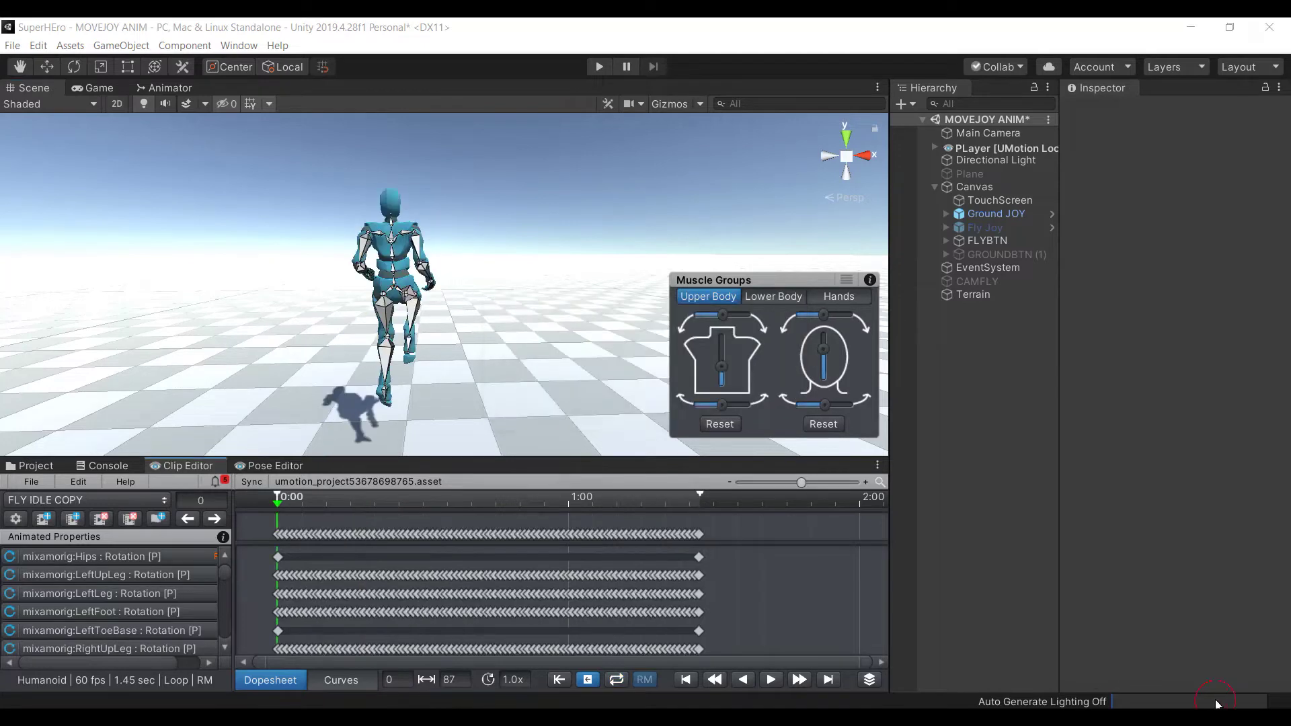
Delete every FLY IDLE COPY keyframe after frame 0, leaving a 0.00 sec clip
{"action": "left_click_drag", "start_coordinate": [718, 524], "coordinate": [286, 692]}
{"action": "key", "text": "Delete"}
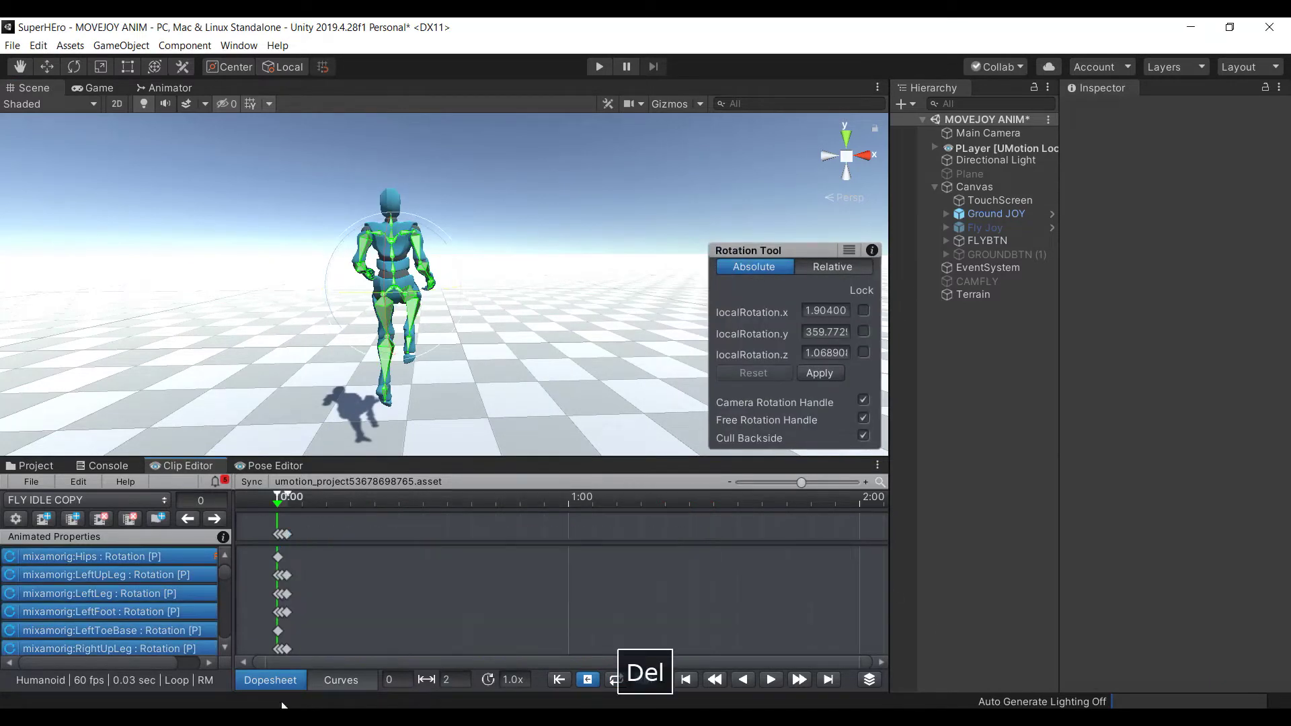
{"action": "left_click", "coordinate": [283, 538]}
{"action": "key", "text": "Delete"}
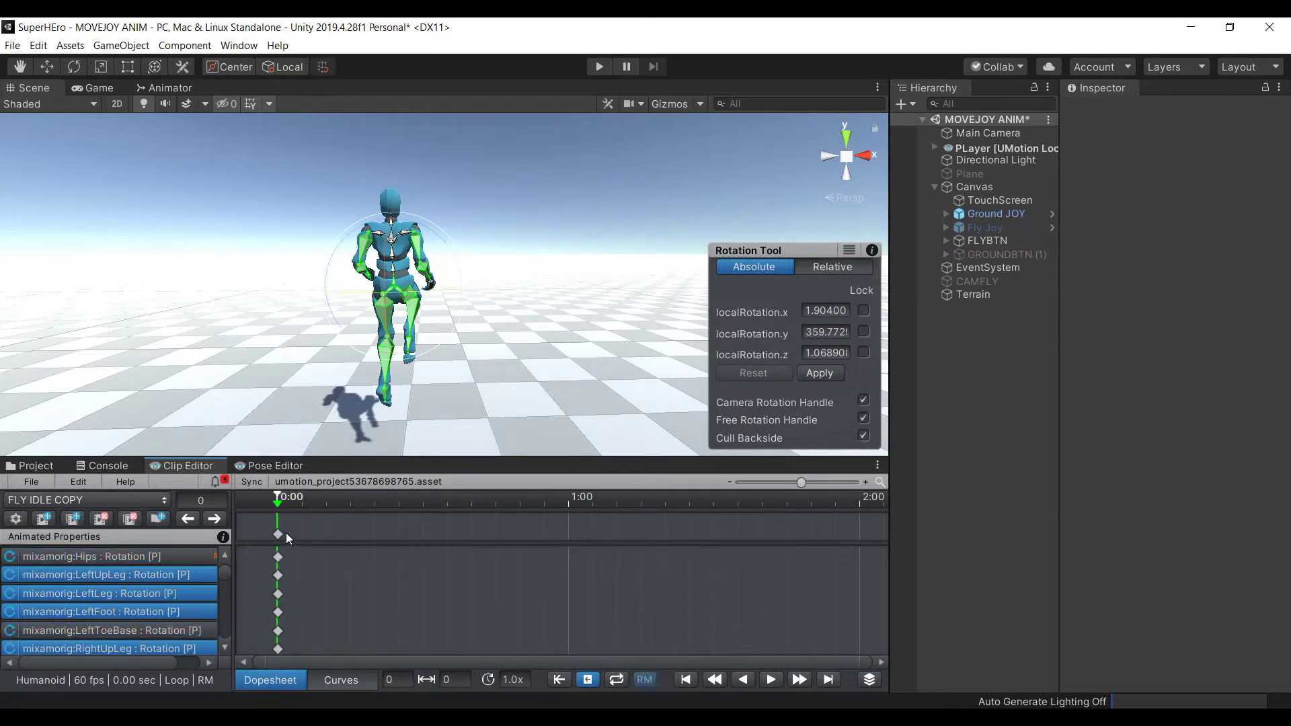
{"action": "left_click", "coordinate": [277, 535]}
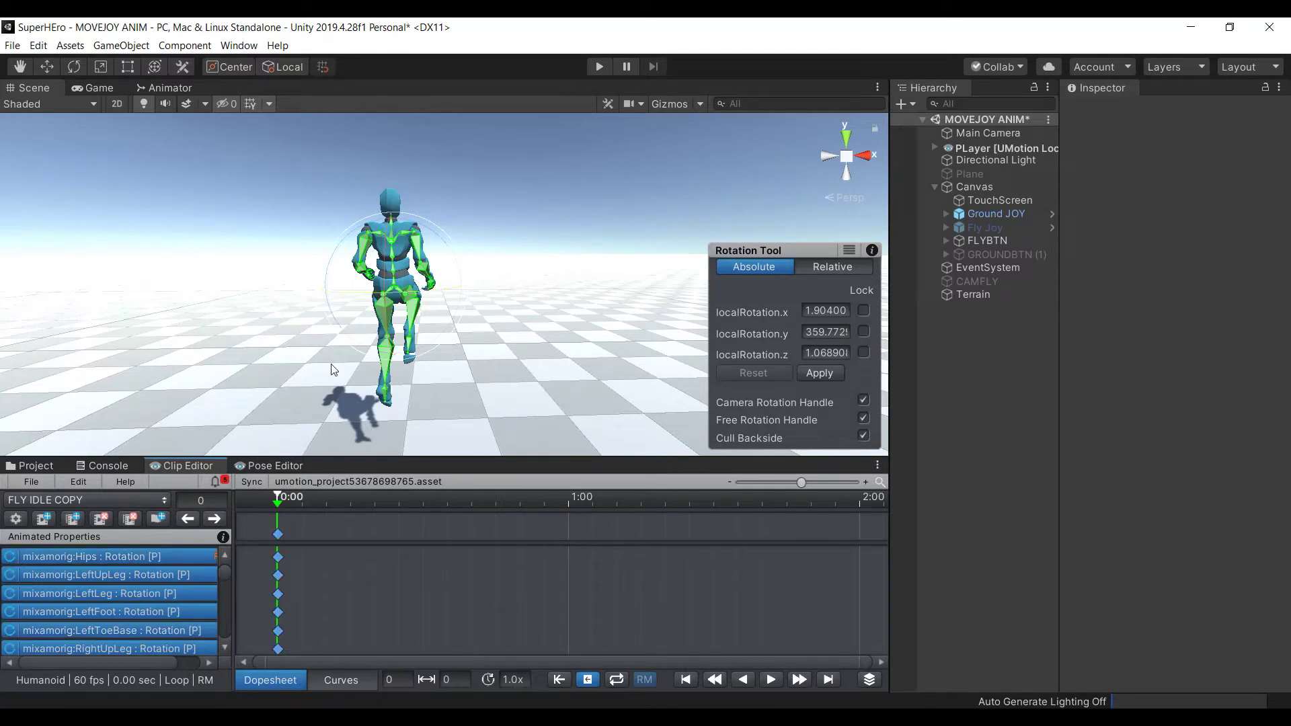
{"action": "left_click", "coordinate": [273, 208]}
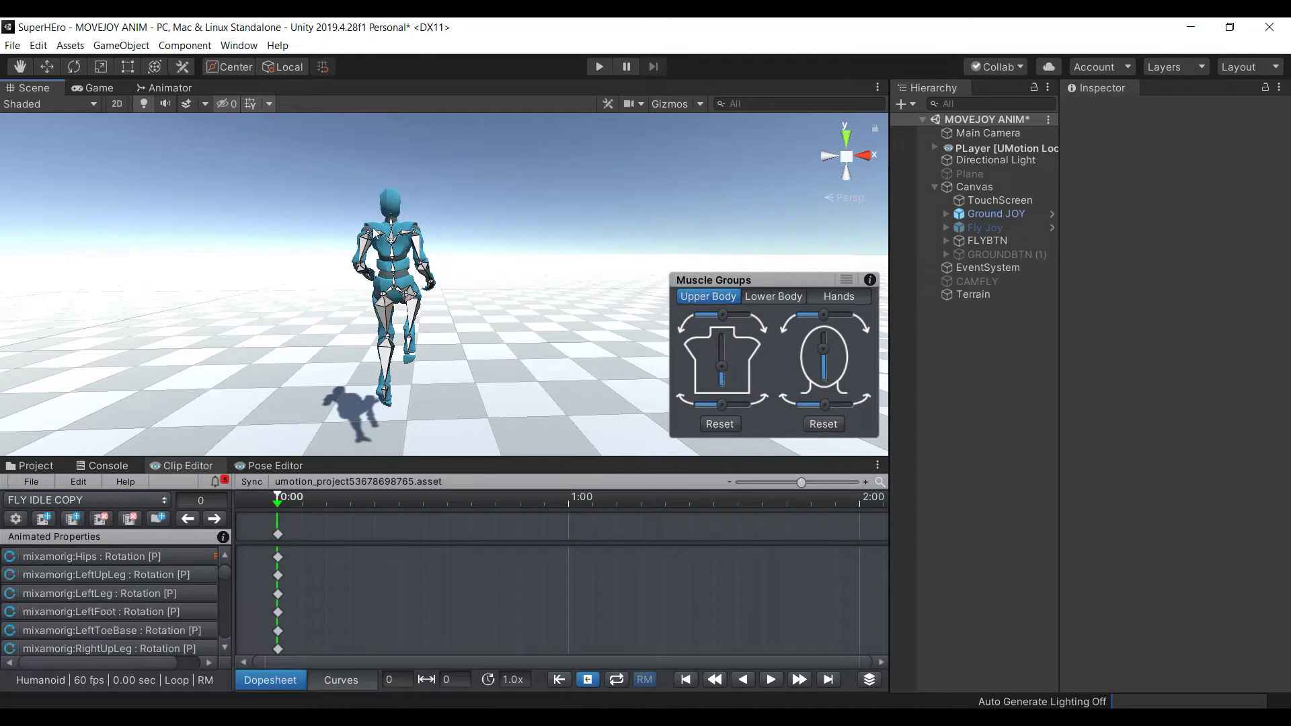
Tilt the whole body forward at the hips and bend the spine slightly
{"action": "left_click", "coordinate": [372, 237]}
{"action": "left_click", "coordinate": [637, 138]}
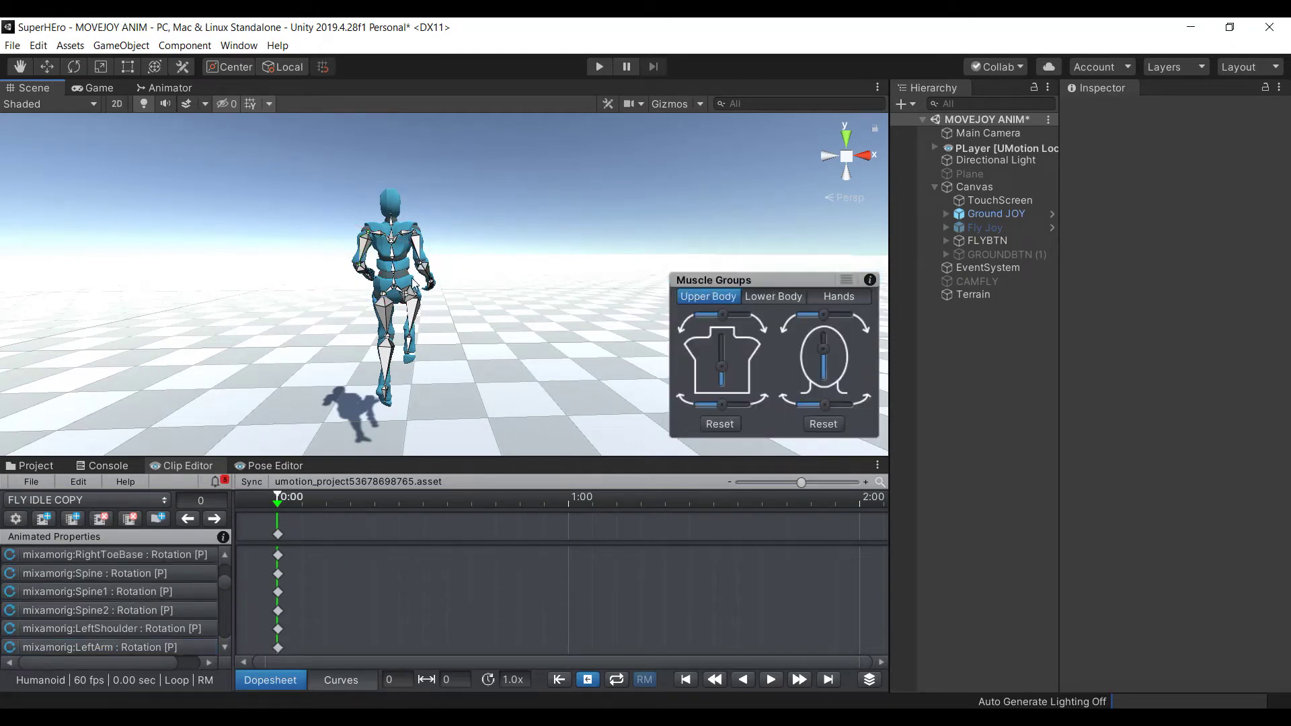
{"action": "left_click", "coordinate": [397, 295]}
{"action": "left_click_drag", "start_coordinate": [469, 258], "coordinate": [478, 324]}
{"action": "left_click", "coordinate": [254, 237]}
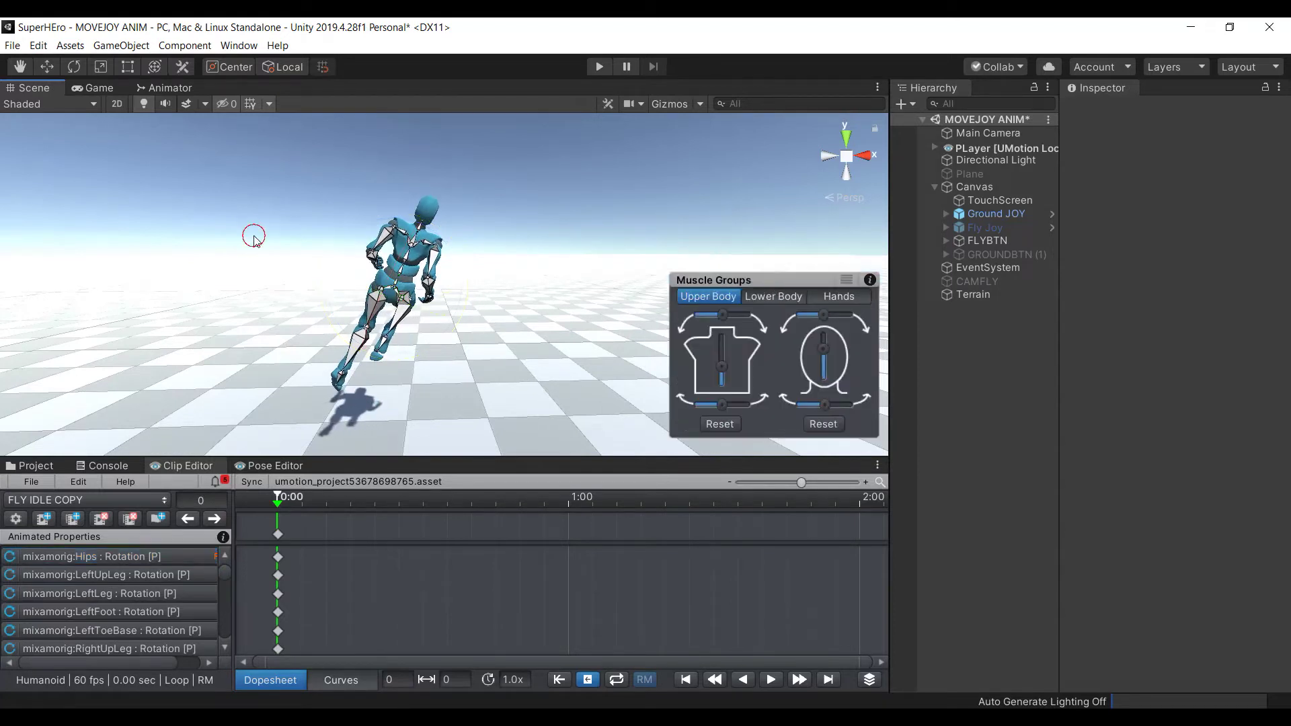
{"action": "left_click", "coordinate": [400, 277]}
{"action": "left_click_drag", "start_coordinate": [388, 263], "coordinate": [397, 270]}
{"action": "left_click", "coordinate": [309, 189]}
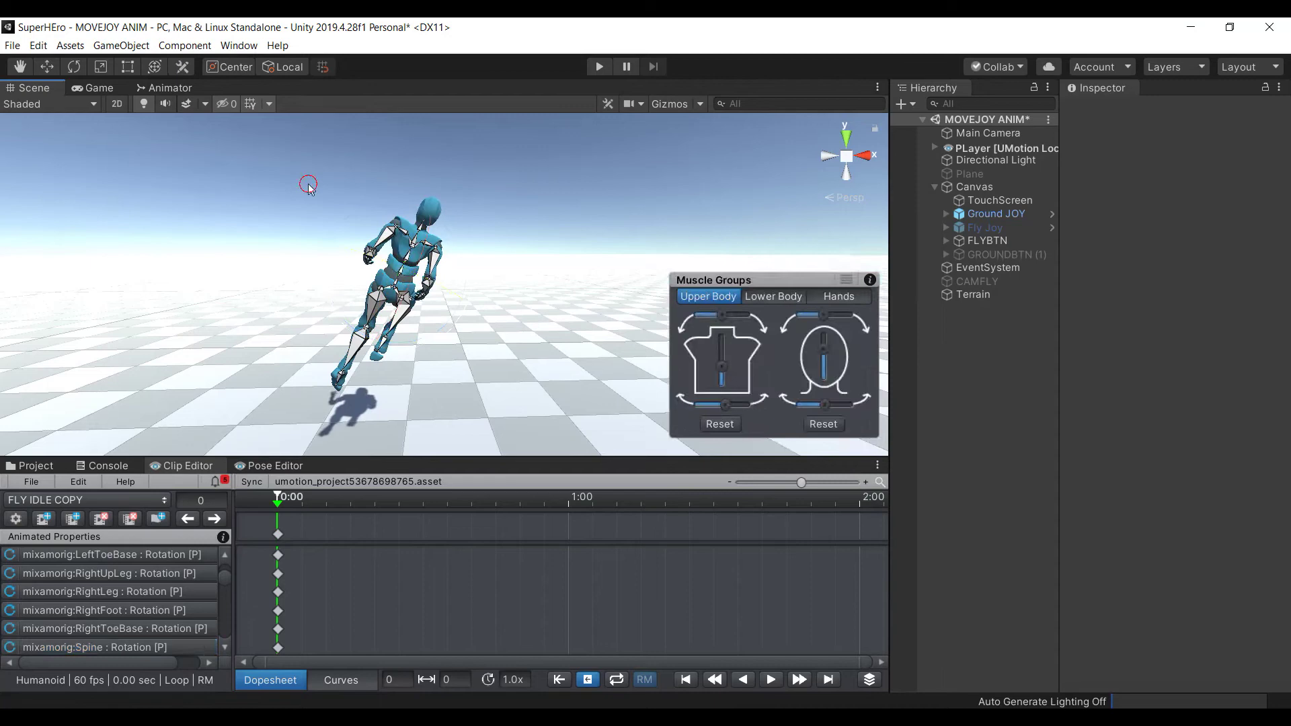
Turn the head by rotating the neck and swing the right arm to a new angle
{"action": "left_click", "coordinate": [427, 227]}
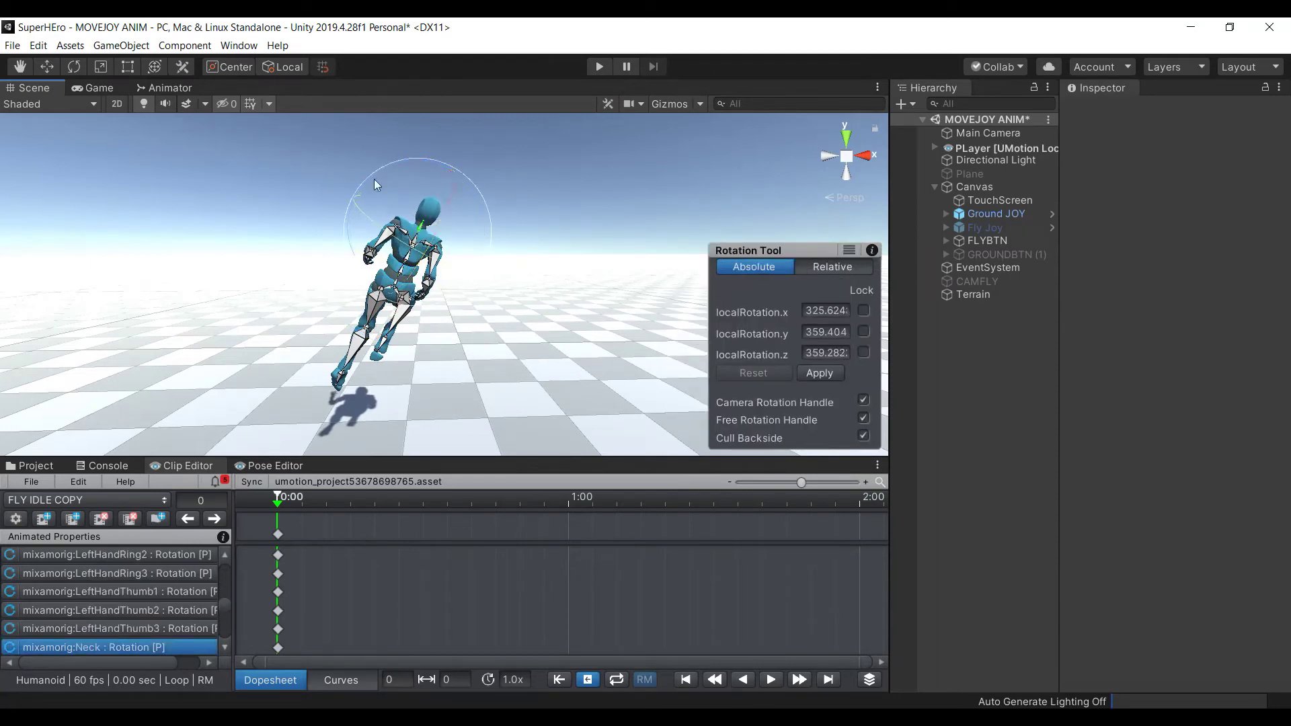
{"action": "left_click_drag", "start_coordinate": [369, 178], "coordinate": [418, 205]}
{"action": "left_click", "coordinate": [353, 187]}
{"action": "left_click", "coordinate": [399, 242]}
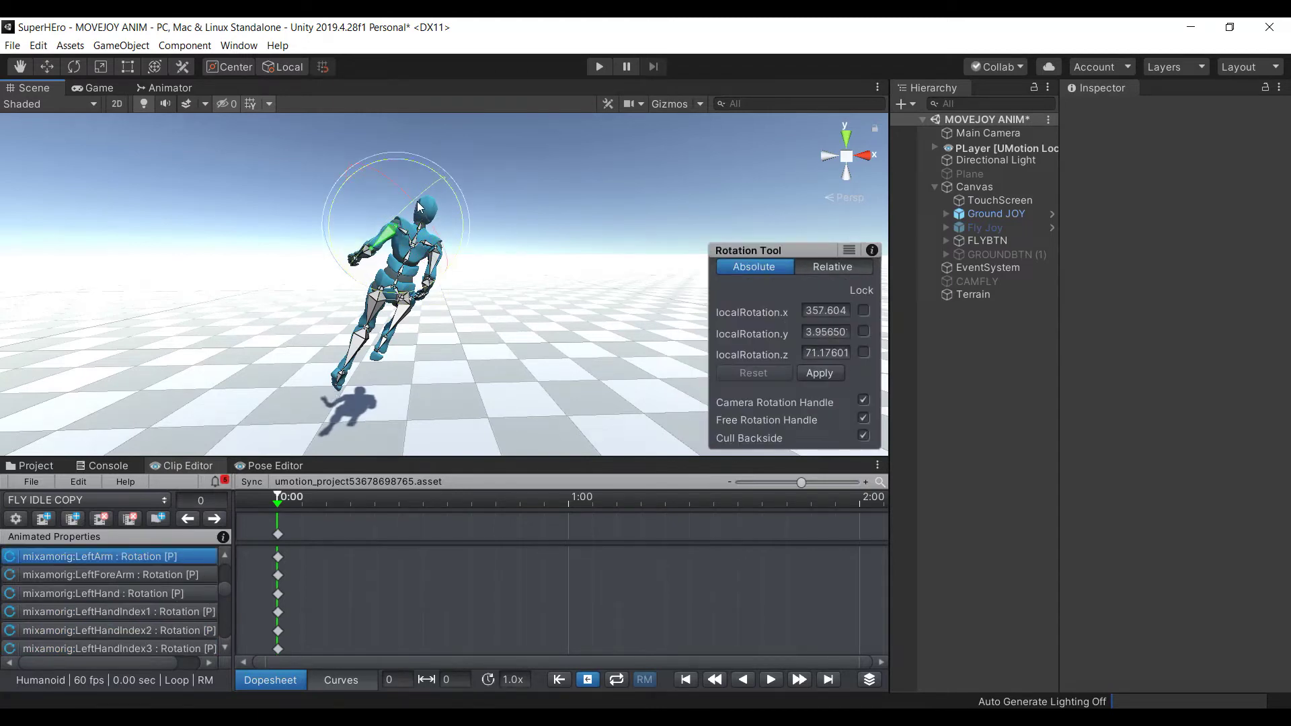
{"action": "left_click", "coordinate": [306, 176]}
{"action": "left_click", "coordinate": [441, 264]}
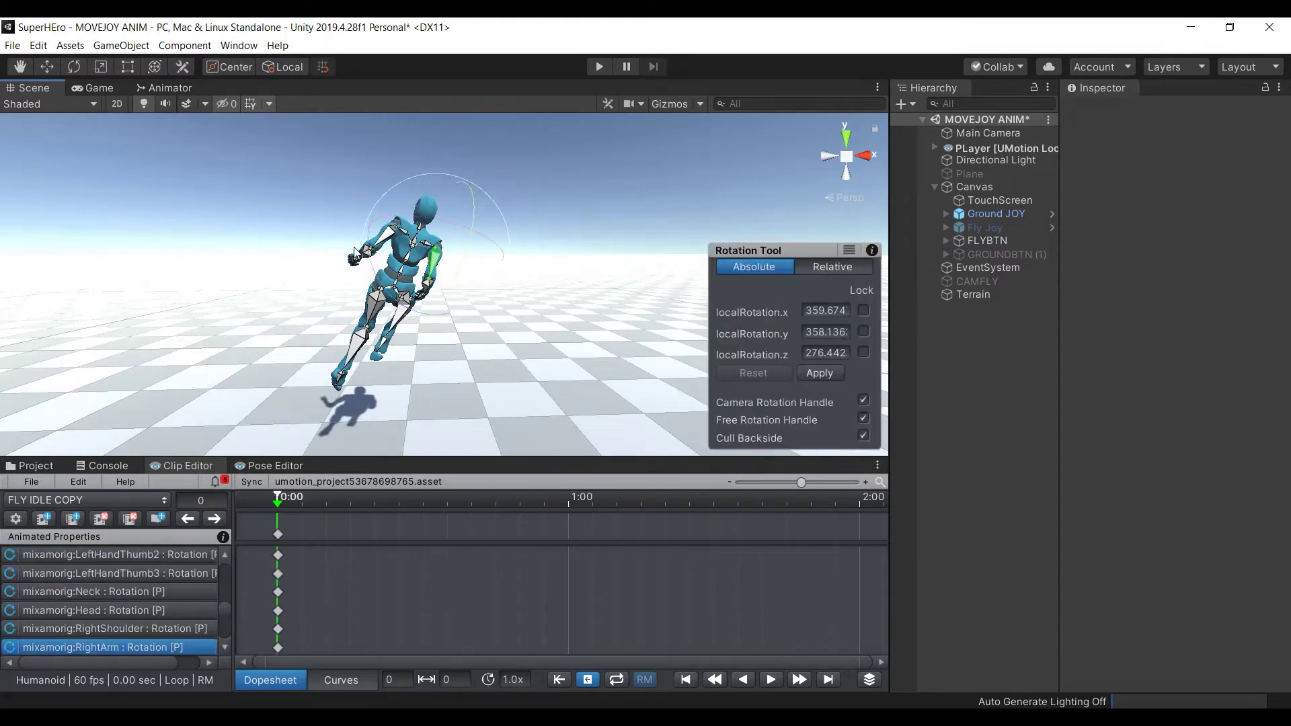
{"action": "left_click_drag", "start_coordinate": [376, 288], "coordinate": [429, 290]}
{"action": "left_click", "coordinate": [296, 196]}
Rotate the right hand and bend the right forearm, then check the left forearm and hand
{"action": "left_click_drag", "start_coordinate": [470, 234], "coordinate": [551, 233], "text": "alt"}
{"action": "left_click", "coordinate": [499, 257]}
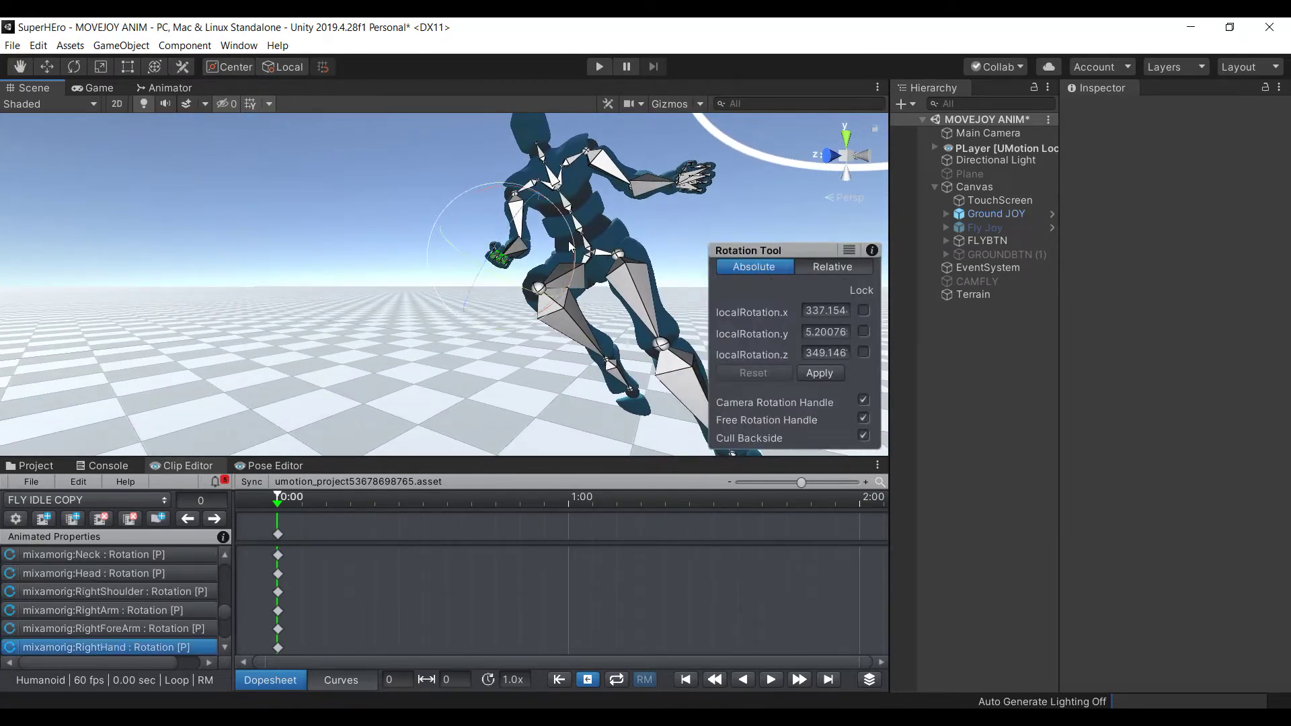
{"action": "left_click_drag", "start_coordinate": [574, 243], "coordinate": [543, 257]}
{"action": "left_click", "coordinate": [544, 256]}
{"action": "left_click", "coordinate": [514, 253]}
{"action": "left_click_drag", "start_coordinate": [567, 196], "coordinate": [583, 217]}
{"action": "left_click", "coordinate": [631, 193]}
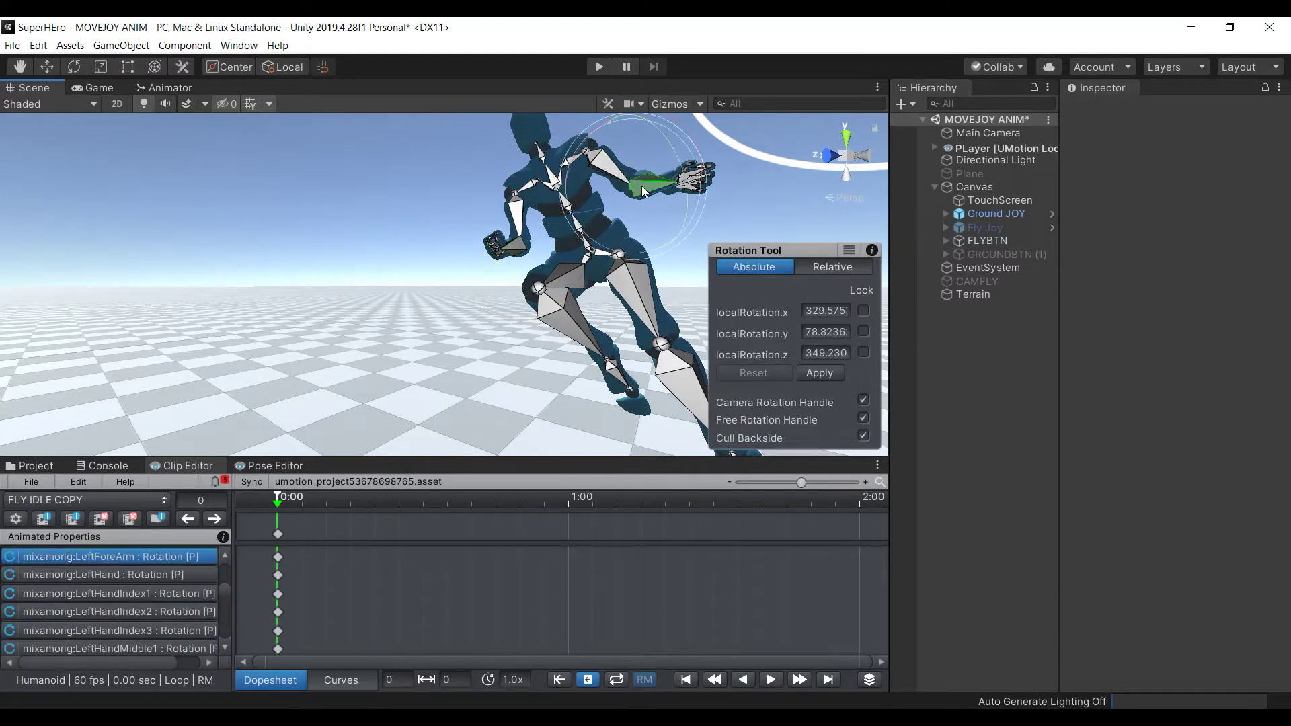
{"action": "left_click", "coordinate": [744, 196]}
{"action": "left_click", "coordinate": [691, 180]}
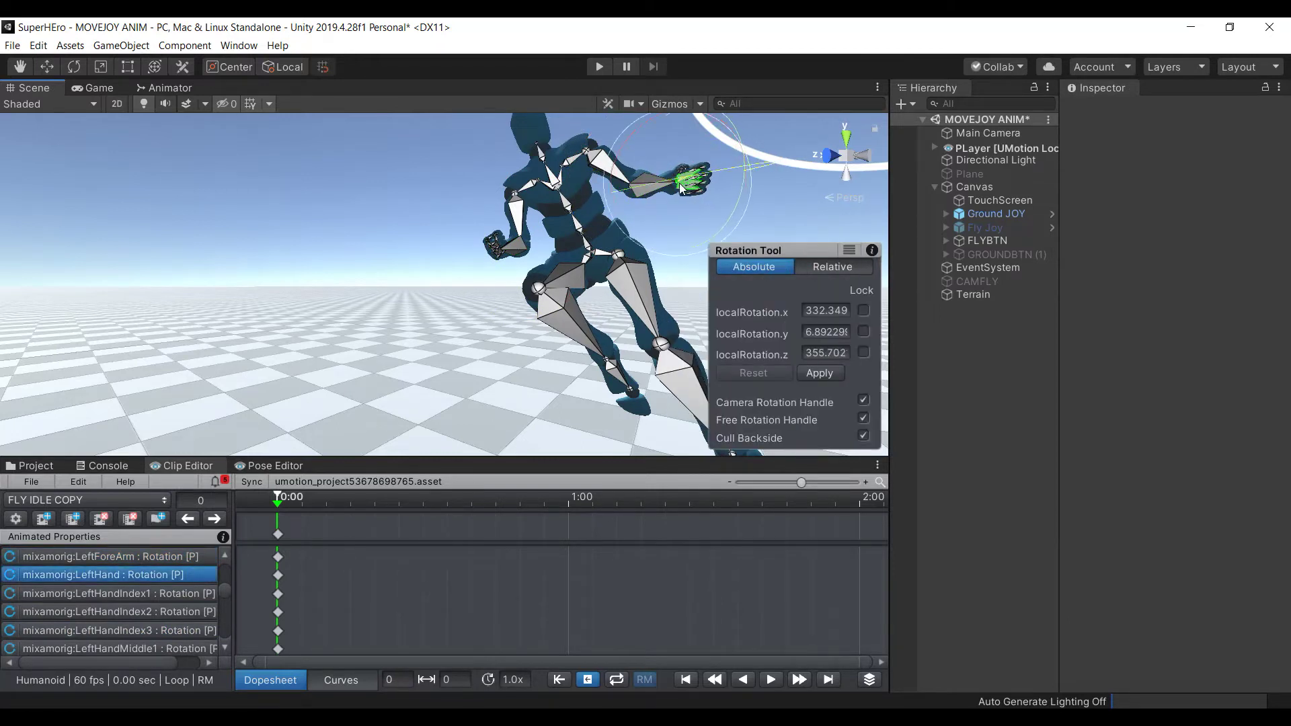
{"action": "left_click", "coordinate": [791, 191]}
{"action": "right_click_drag", "start_coordinate": [549, 281], "coordinate": [330, 290]}
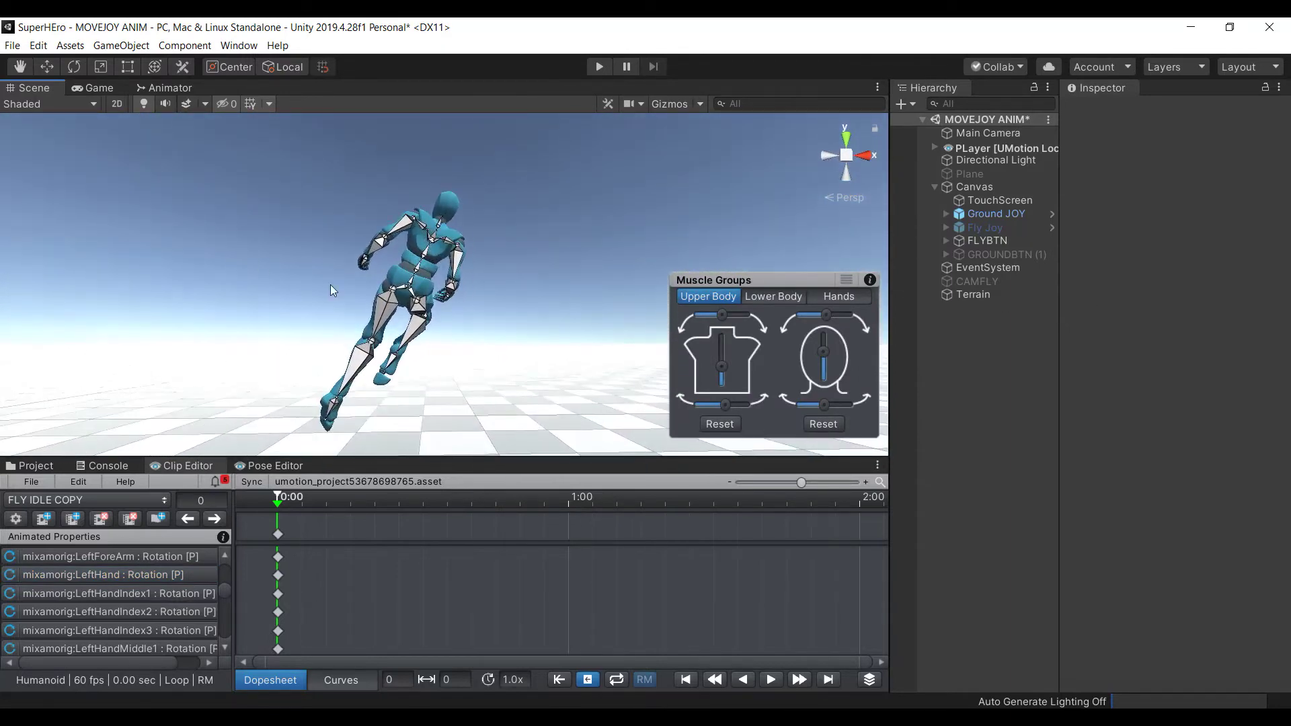
Swing the left thigh backward and the left shin forward, then fine-tune the thigh
{"action": "left_click", "coordinate": [382, 313]}
{"action": "left_click_drag", "start_coordinate": [387, 259], "coordinate": [316, 340]}
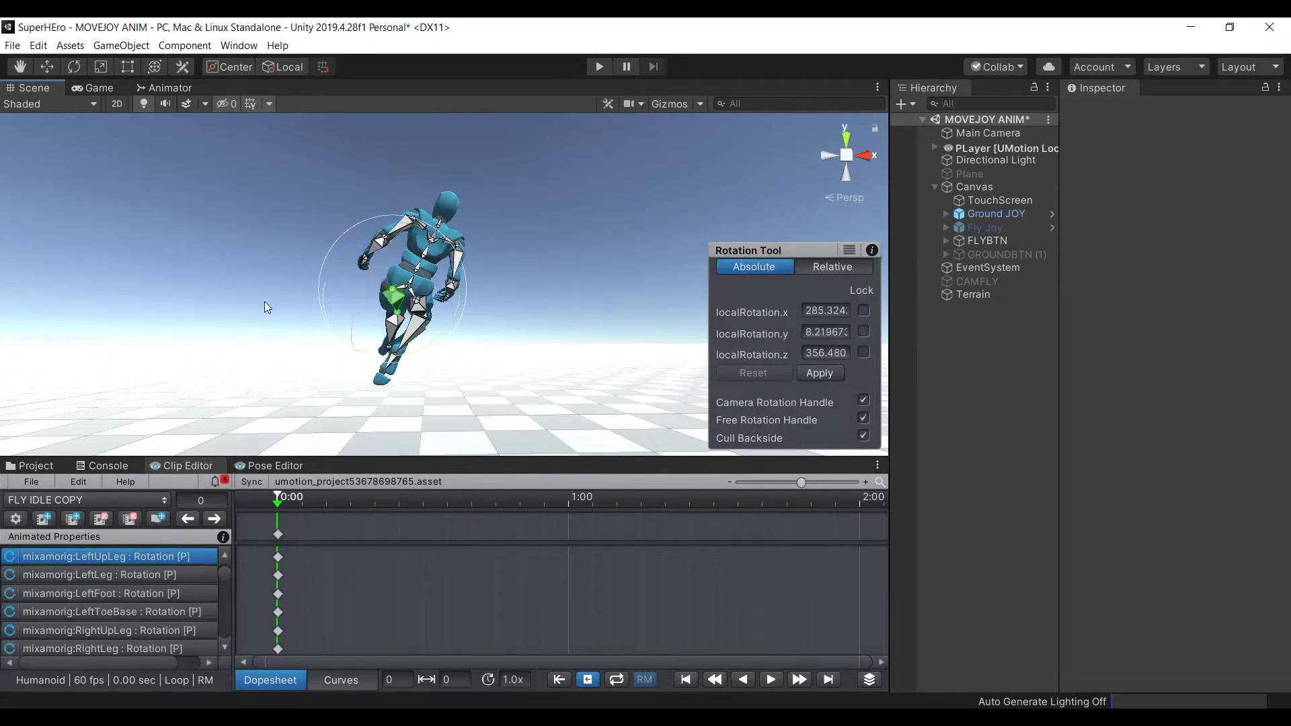
{"action": "left_click", "coordinate": [215, 265]}
{"action": "left_click", "coordinate": [395, 332]}
{"action": "left_click_drag", "start_coordinate": [362, 338], "coordinate": [417, 246]}
{"action": "left_click", "coordinate": [260, 243]}
{"action": "left_click", "coordinate": [384, 287]}
{"action": "left_click_drag", "start_coordinate": [385, 287], "coordinate": [406, 309]}
{"action": "left_click", "coordinate": [245, 241]}
Rotate the right shin slightly at frame 0
{"action": "left_click", "coordinate": [402, 302]}
{"action": "left_click", "coordinate": [157, 249]}
{"action": "left_click", "coordinate": [395, 358]}
{"action": "left_click_drag", "start_coordinate": [396, 359], "coordinate": [399, 365]}
{"action": "left_click", "coordinate": [259, 226]}
{"action": "right_click_drag", "start_coordinate": [263, 216], "coordinate": [966, 288]}
{"action": "key", "text": "s"}
{"action": "key", "text": "w"}
{"action": "right_click_drag", "start_coordinate": [1148, 278], "coordinate": [591, 260]}
Refine the left thigh and bend the right shin to about 53° on x
{"action": "left_click", "coordinate": [517, 272]}
{"action": "left_click", "coordinate": [484, 255]}
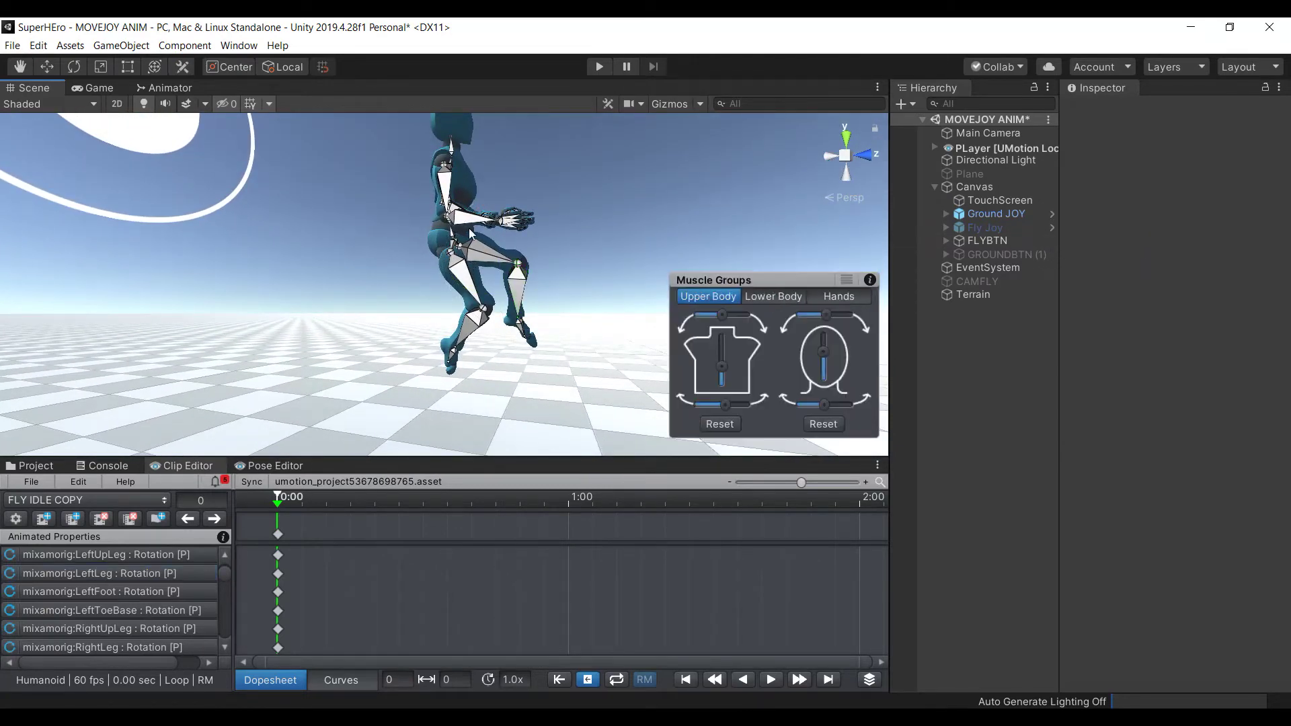
{"action": "left_click", "coordinate": [479, 259]}
{"action": "left_click_drag", "start_coordinate": [526, 234], "coordinate": [582, 280]}
{"action": "left_click", "coordinate": [518, 291]}
{"action": "left_click", "coordinate": [518, 291]}
{"action": "left_click", "coordinate": [325, 268]}
{"action": "left_click_drag", "start_coordinate": [325, 268], "coordinate": [561, 195], "text": "alt"}
{"action": "left_click", "coordinate": [489, 310]}
{"action": "left_click_drag", "start_coordinate": [489, 309], "coordinate": [398, 273]}
{"action": "left_click", "coordinate": [399, 274]}
{"action": "left_click_drag", "start_coordinate": [566, 184], "coordinate": [524, 239], "text": "alt"}
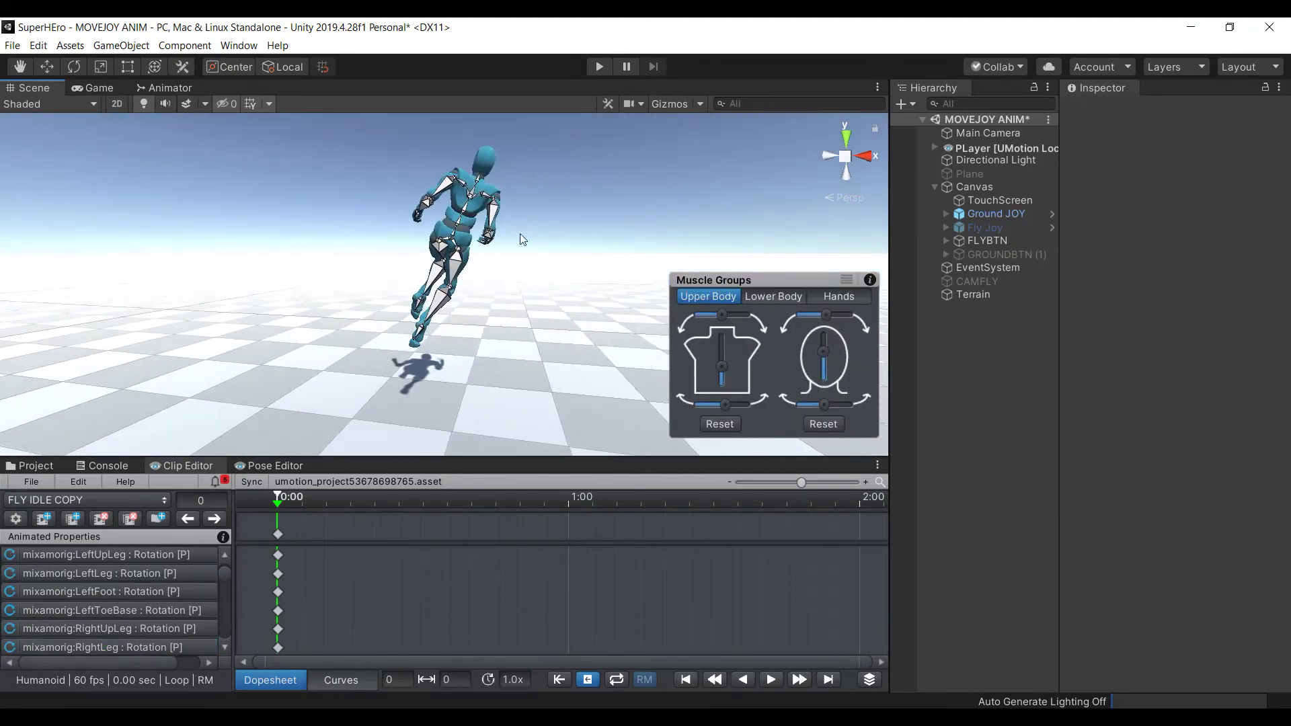
Copy all frame-0 keys, paste them, and move them to frame 54 for a 0.90 sec clip
{"action": "left_click", "coordinate": [452, 243]}
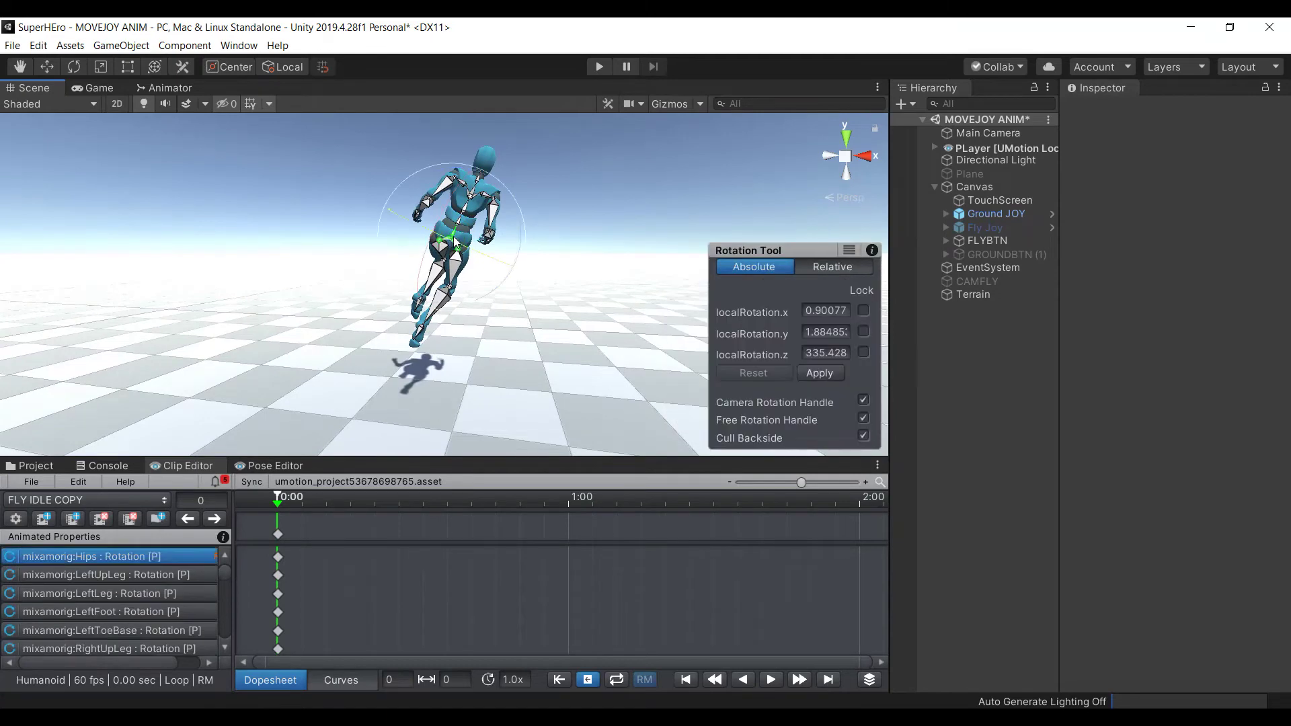
{"action": "key", "text": "ctrl+a"}
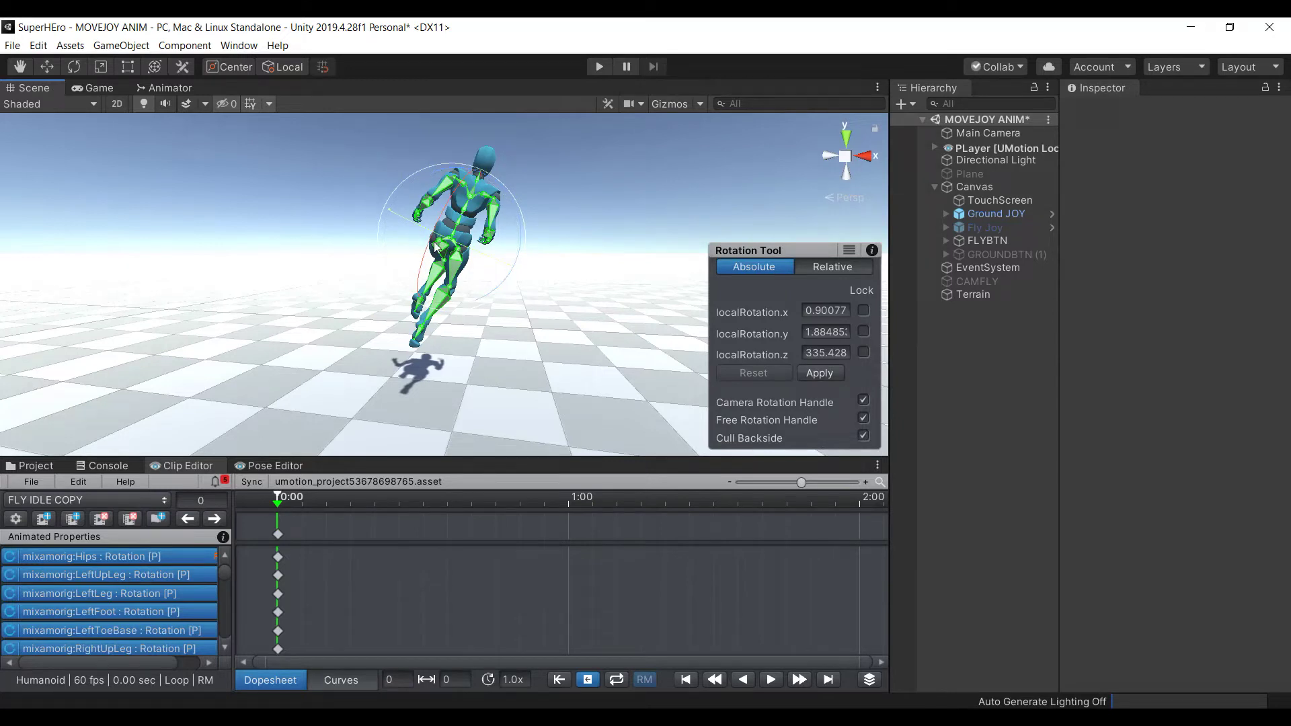
{"action": "scroll", "coordinate": [436, 248], "scroll_direction": "up", "scroll_amount": 2}
{"action": "left_click", "coordinate": [278, 535]}
{"action": "key", "text": "ctrl+c"}
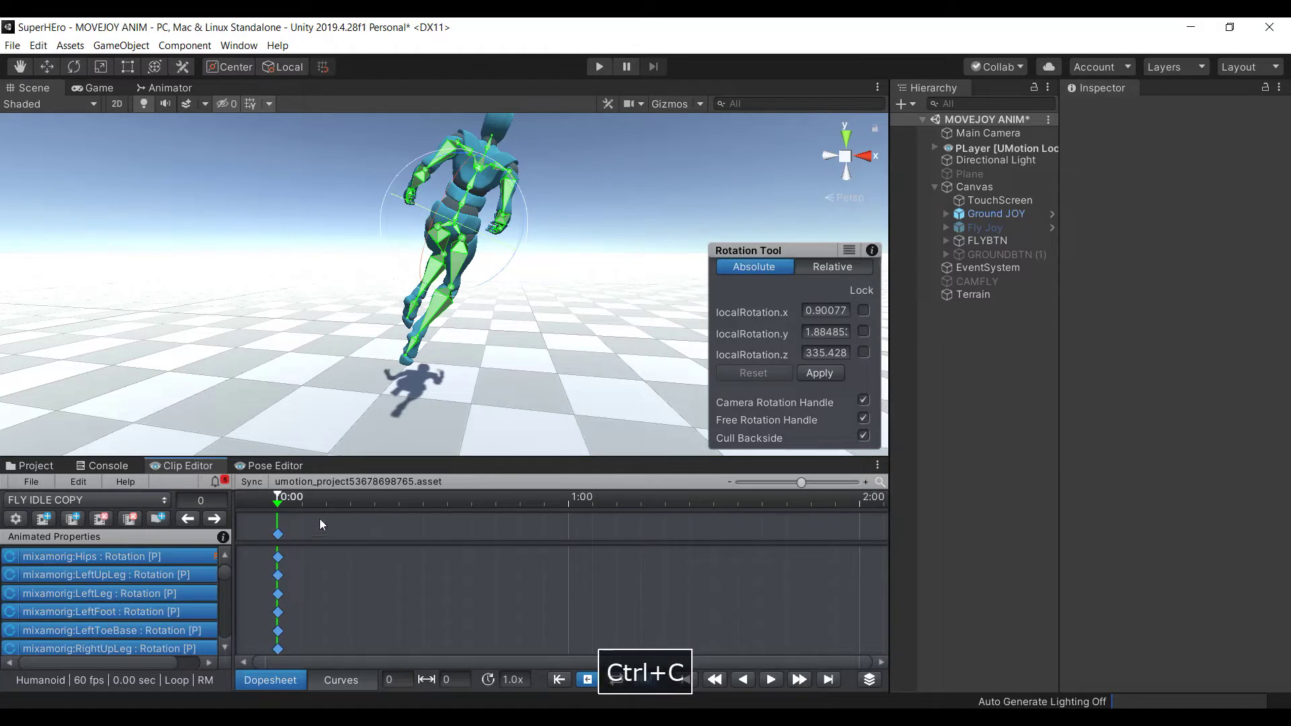
{"action": "left_click", "coordinate": [389, 503]}
{"action": "key", "text": "ctrl+v"}
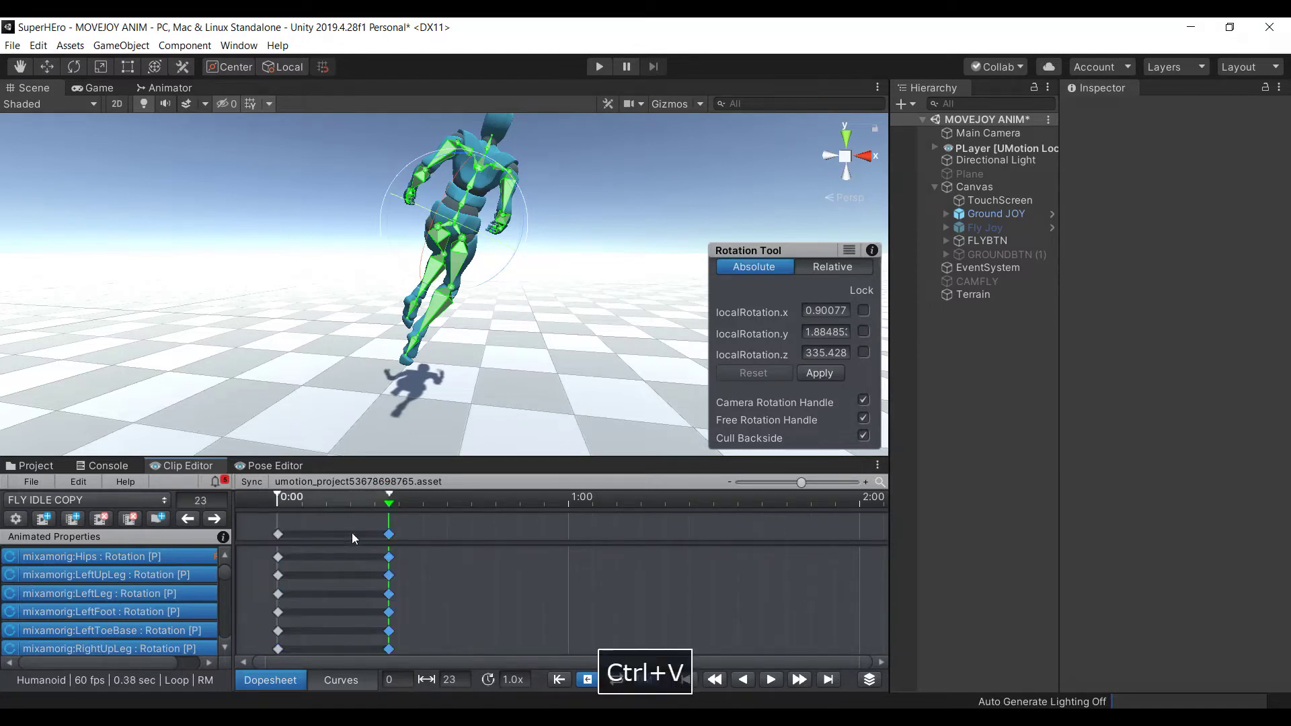
{"action": "left_click_drag", "start_coordinate": [388, 508], "coordinate": [538, 540]}
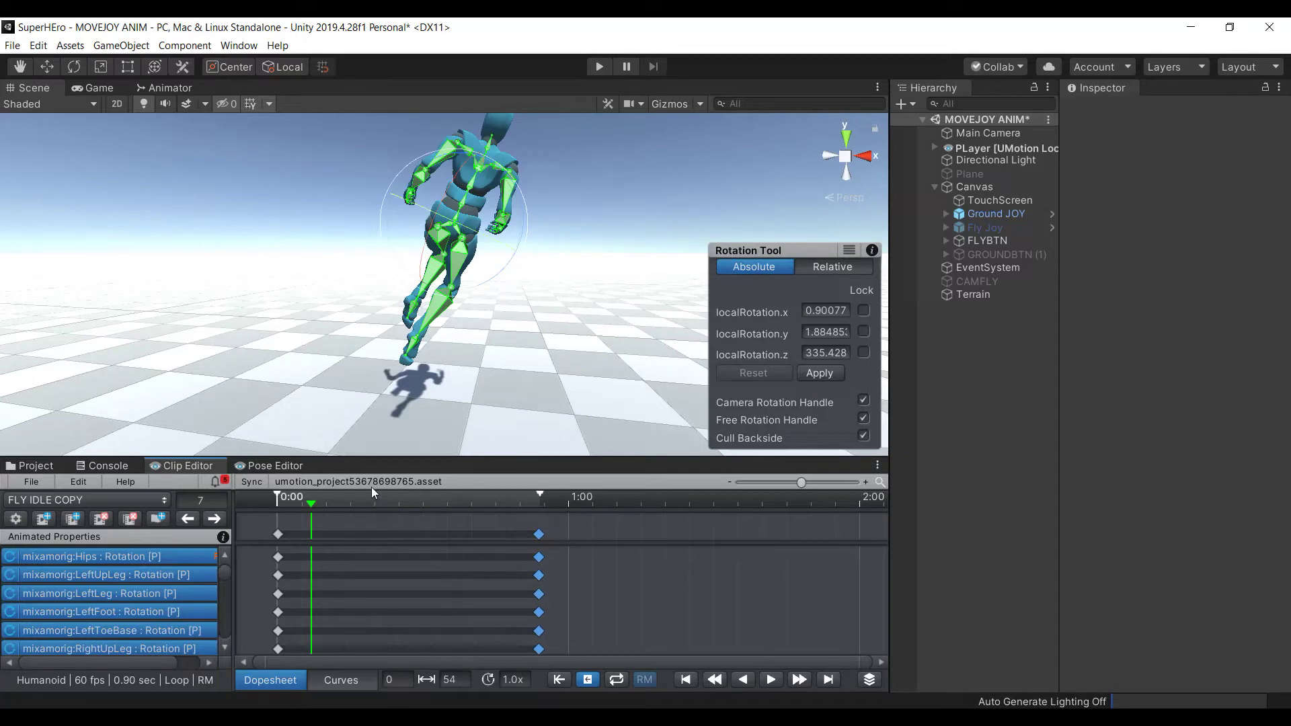
{"action": "left_click_drag", "start_coordinate": [421, 505], "coordinate": [398, 506]}
{"action": "left_click_drag", "start_coordinate": [343, 252], "coordinate": [331, 176], "text": "alt"}
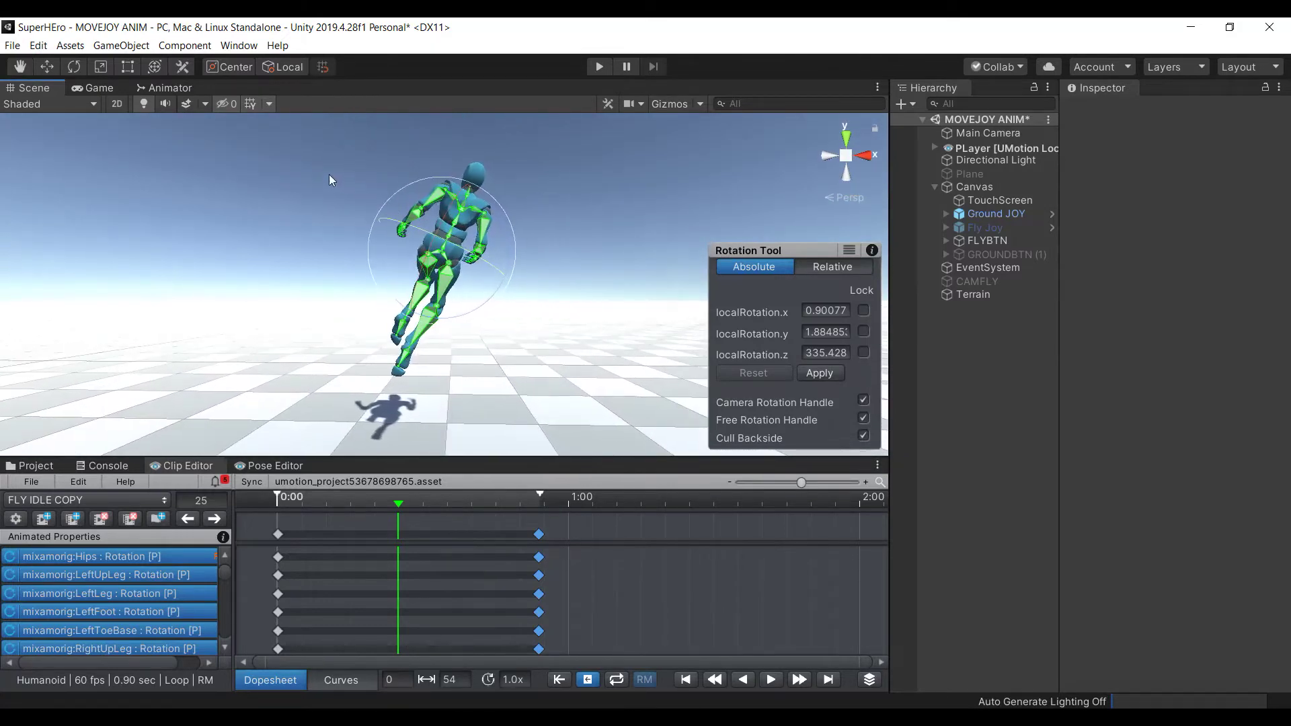
Rotate both upper arms and bend both forearms for the frame 25 pose
{"action": "left_click", "coordinate": [395, 260]}
{"action": "left_click_drag", "start_coordinate": [395, 260], "coordinate": [394, 214], "text": "alt"}
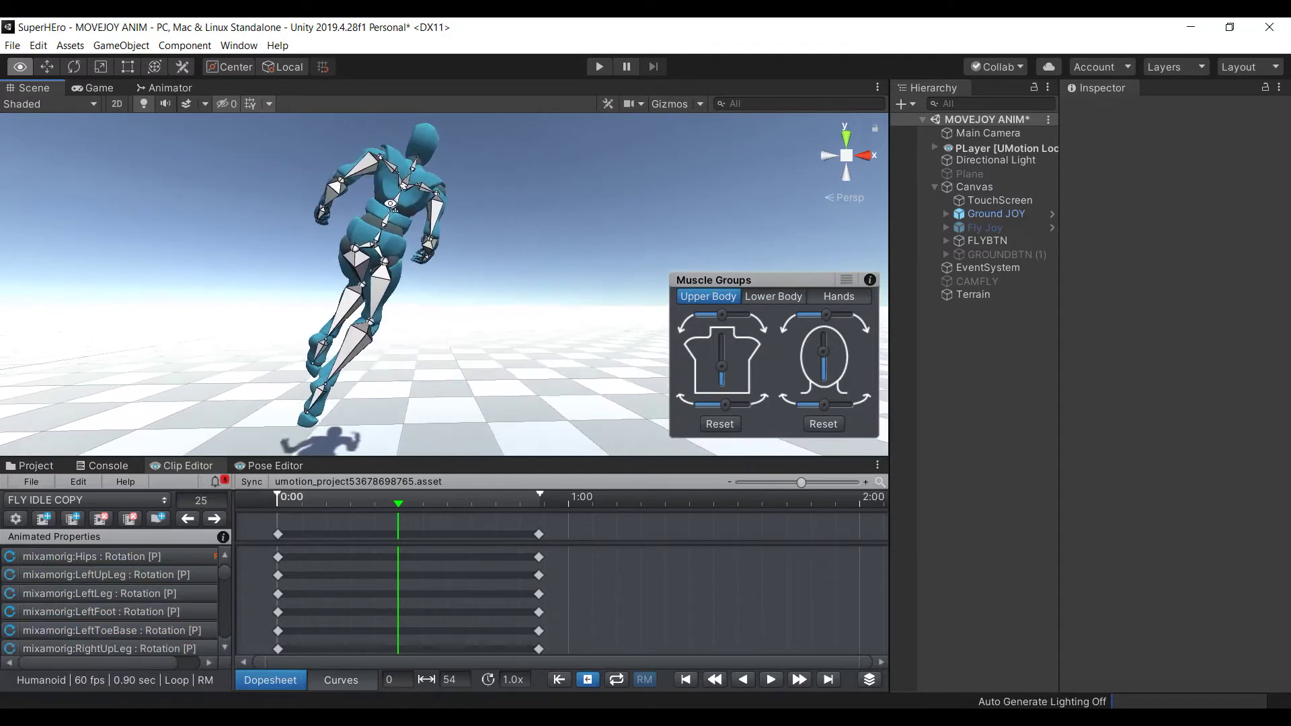
{"action": "scroll", "coordinate": [452, 177], "scroll_direction": "up", "scroll_amount": 3}
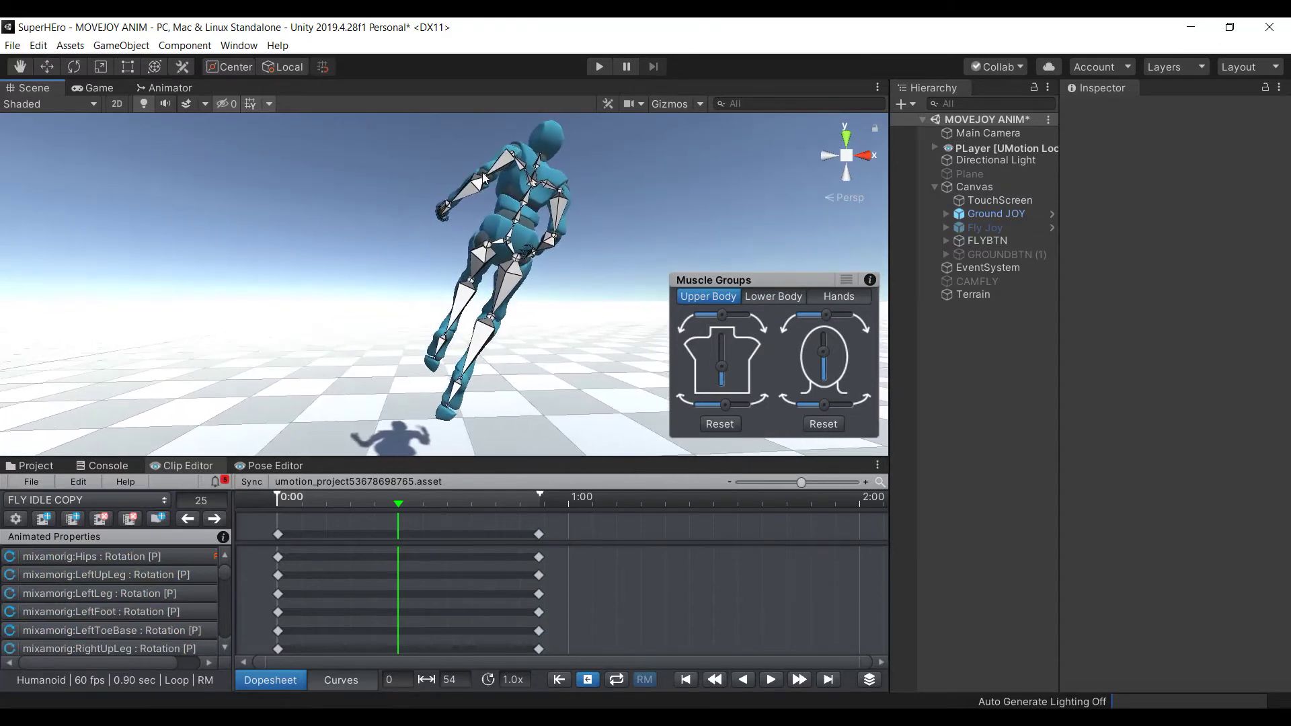
{"action": "left_click", "coordinate": [495, 169]}
{"action": "left_click_drag", "start_coordinate": [502, 165], "coordinate": [371, 187]}
{"action": "left_click", "coordinate": [464, 191]}
{"action": "left_click", "coordinate": [464, 191]}
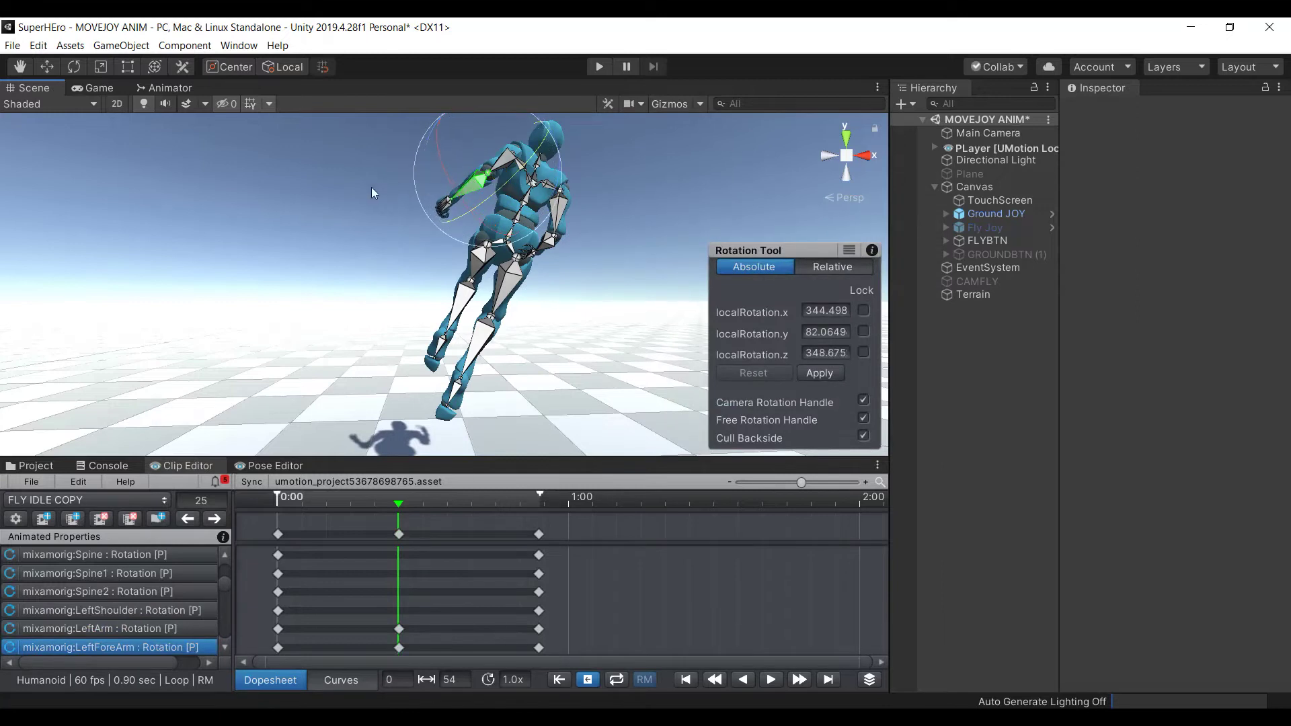
{"action": "left_click", "coordinate": [372, 187]}
{"action": "left_click", "coordinate": [562, 208]}
{"action": "left_click_drag", "start_coordinate": [561, 208], "coordinate": [611, 189]}
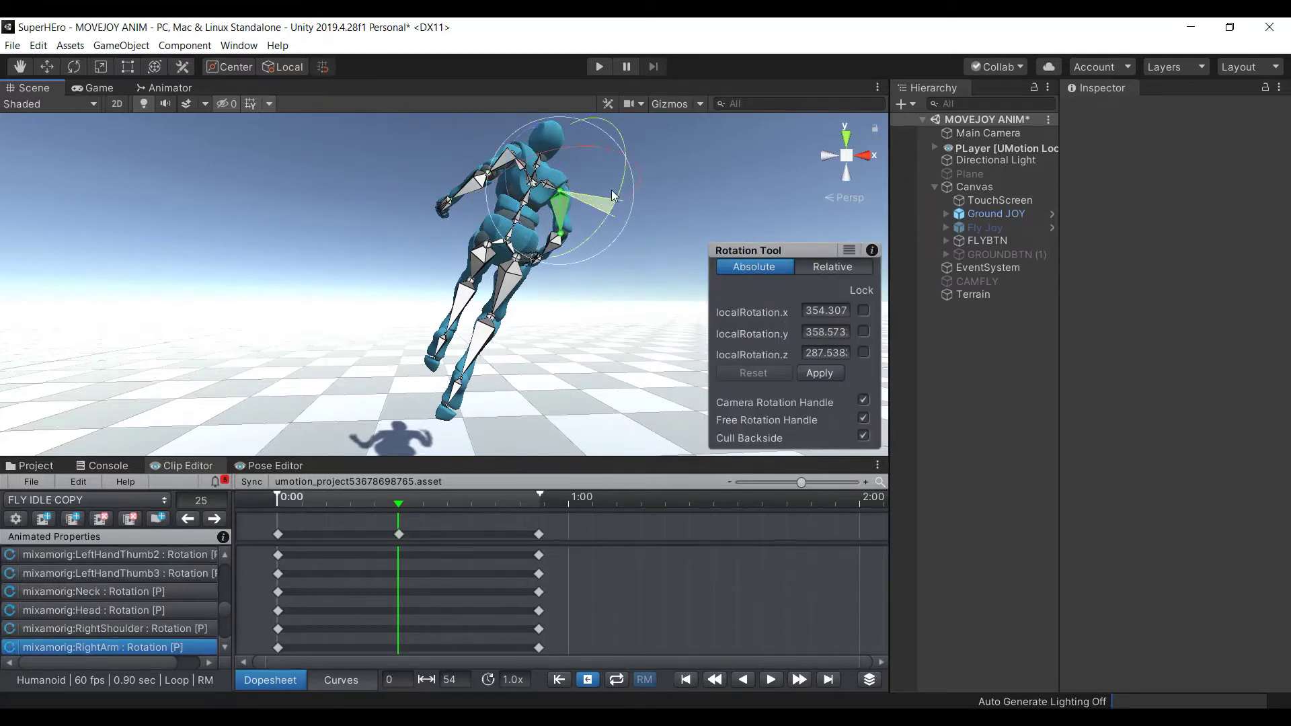
{"action": "left_click", "coordinate": [688, 199]}
{"action": "left_click", "coordinate": [551, 252]}
{"action": "left_click_drag", "start_coordinate": [551, 252], "coordinate": [673, 206]}
{"action": "left_click", "coordinate": [673, 205]}
Rotate the right thigh, bend the right lower leg back, and adjust the left leg
{"action": "left_click", "coordinate": [513, 294]}
{"action": "left_click_drag", "start_coordinate": [513, 294], "coordinate": [376, 256]}
{"action": "left_click", "coordinate": [376, 256]}
{"action": "left_click", "coordinate": [491, 341]}
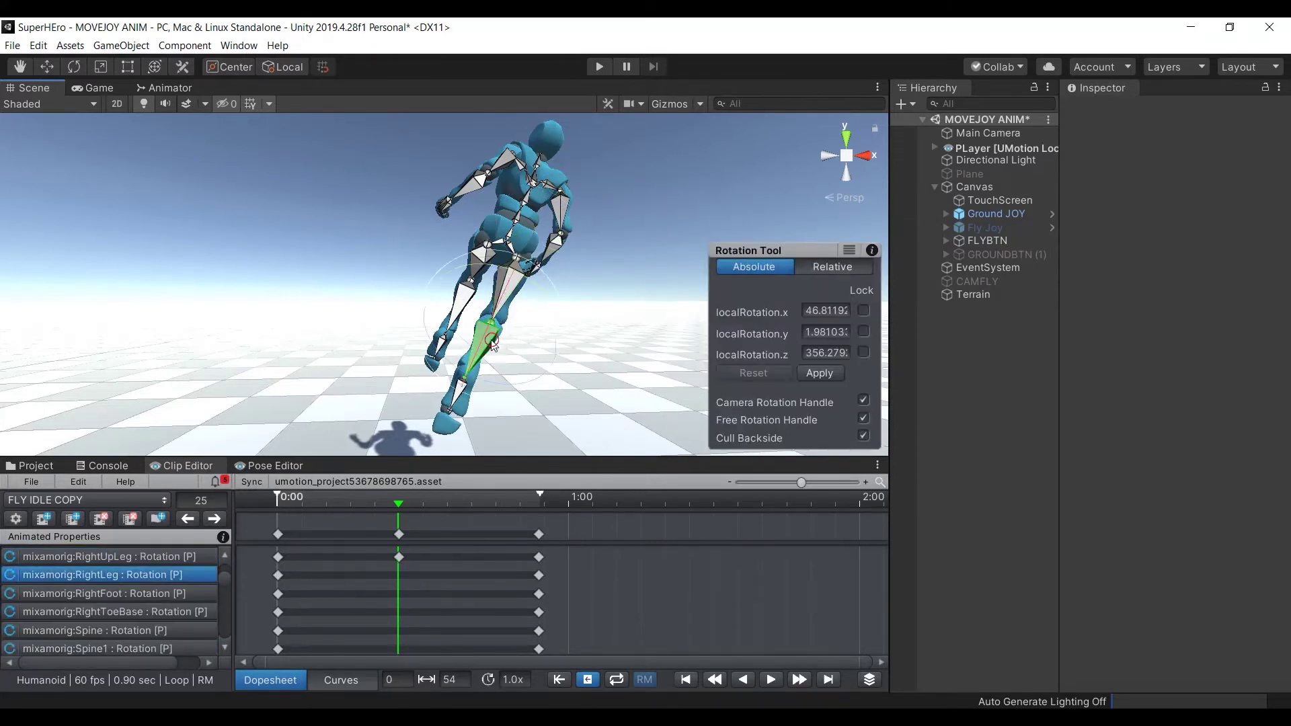
{"action": "left_click_drag", "start_coordinate": [503, 328], "coordinate": [464, 357]}
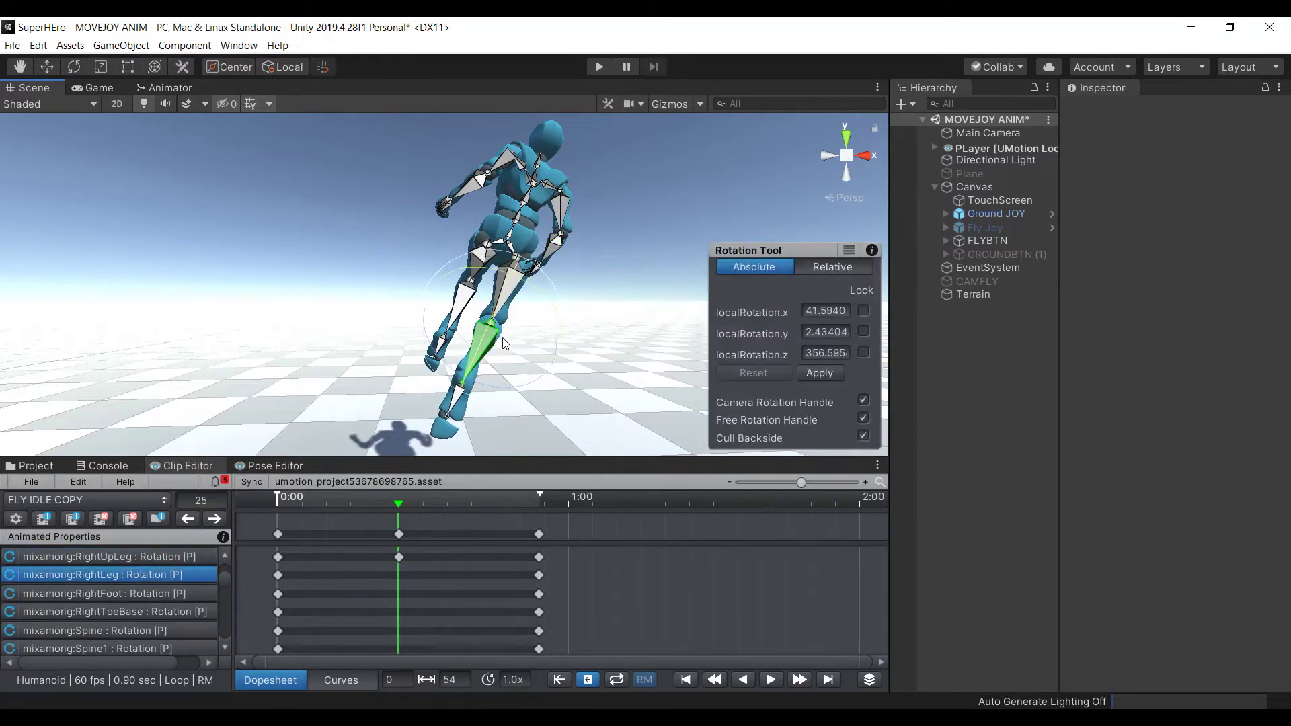
{"action": "left_click", "coordinate": [430, 264]}
{"action": "left_click", "coordinate": [482, 286]}
{"action": "left_click_drag", "start_coordinate": [481, 286], "coordinate": [464, 309]}
{"action": "left_click", "coordinate": [375, 265]}
{"action": "left_click", "coordinate": [480, 272]}
{"action": "left_click", "coordinate": [382, 261]}
{"action": "left_click", "coordinate": [462, 302]}
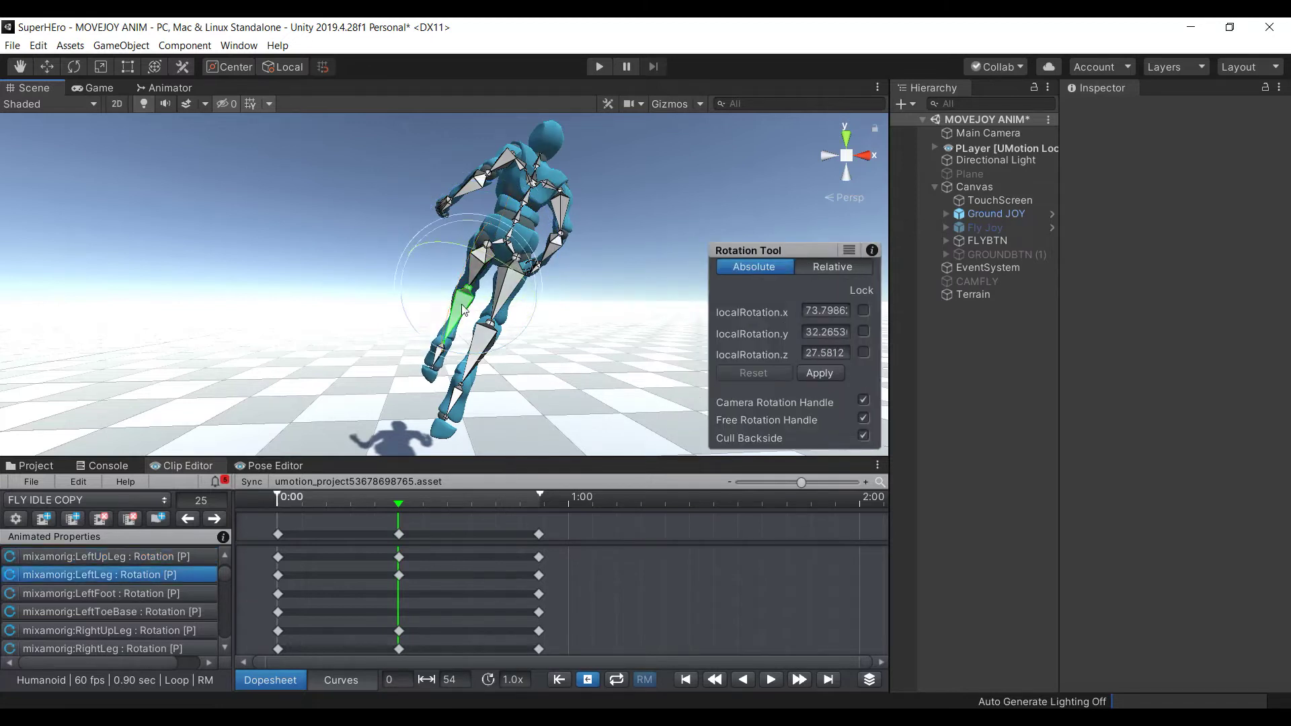
Tilt the Spine1 bone forward, then enable Loop and play the clip
{"action": "left_click", "coordinate": [528, 223]}
{"action": "left_click_drag", "start_coordinate": [527, 214], "coordinate": [529, 215]}
{"action": "left_click", "coordinate": [385, 214]}
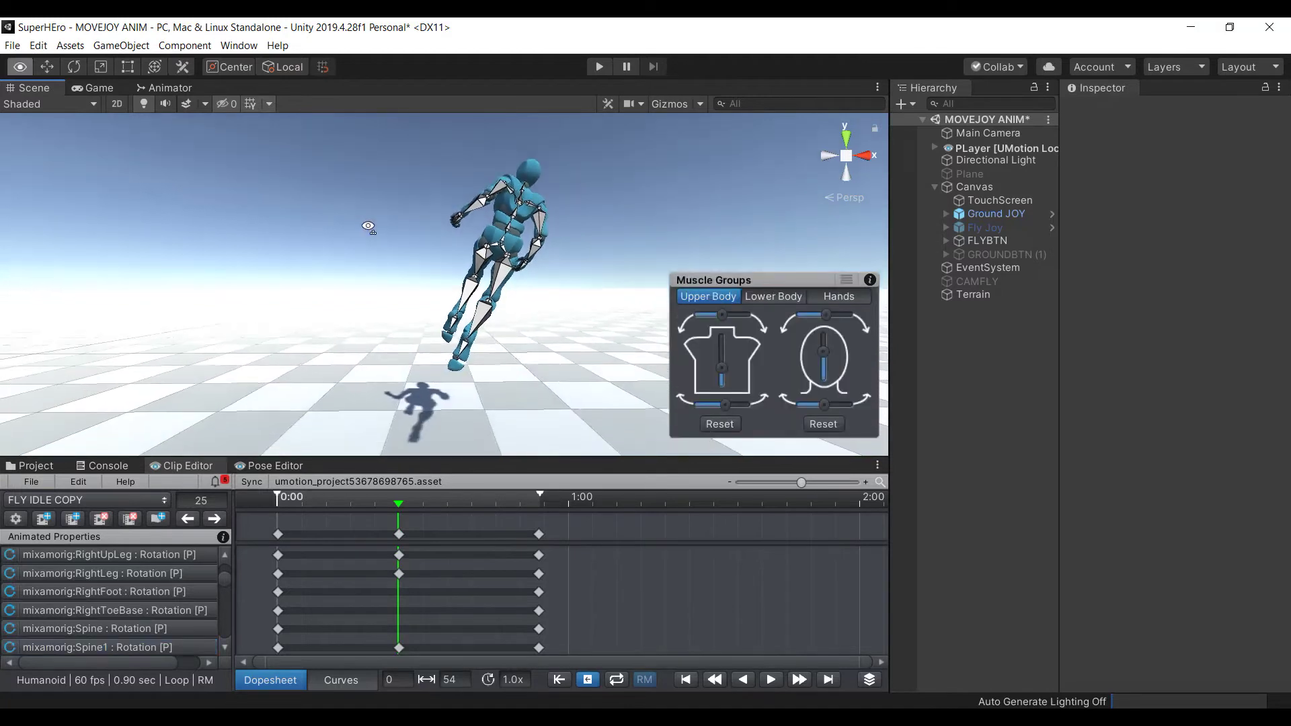
{"action": "left_click", "coordinate": [615, 679]}
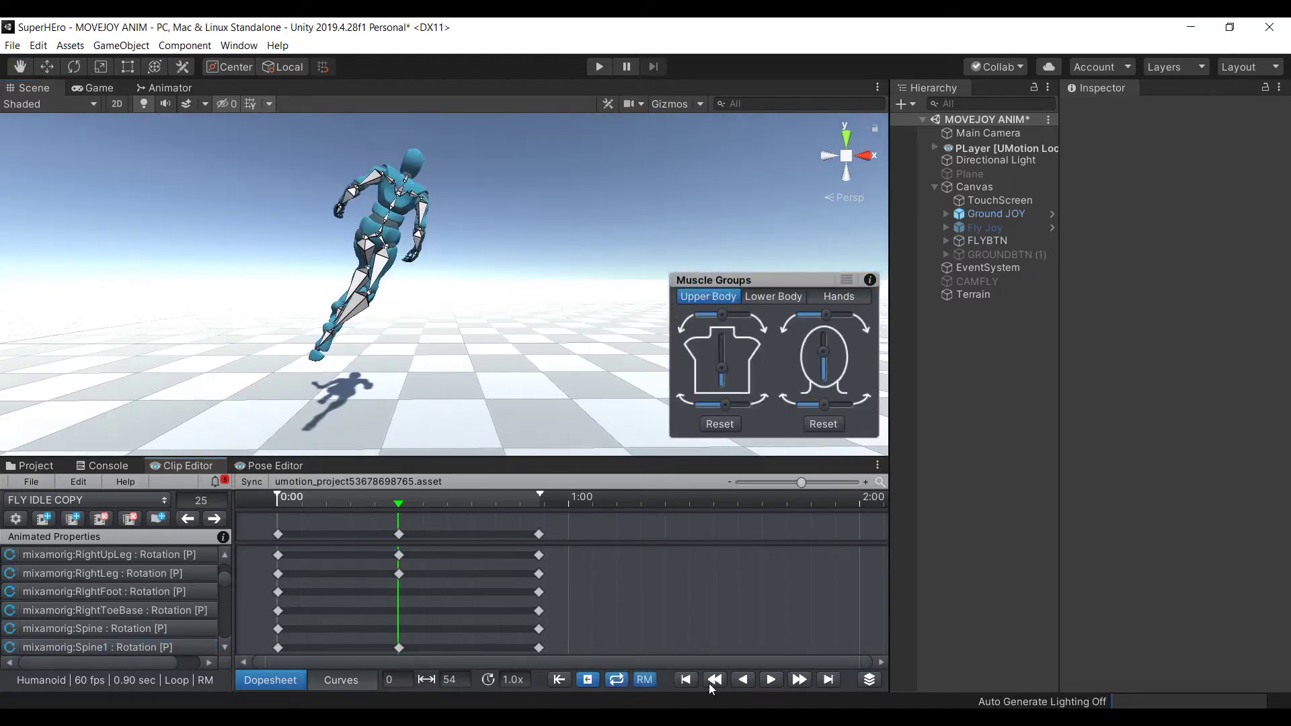
{"action": "left_click", "coordinate": [772, 680]}
{"action": "left_click_drag", "start_coordinate": [453, 300], "coordinate": [448, 286], "text": "alt"}
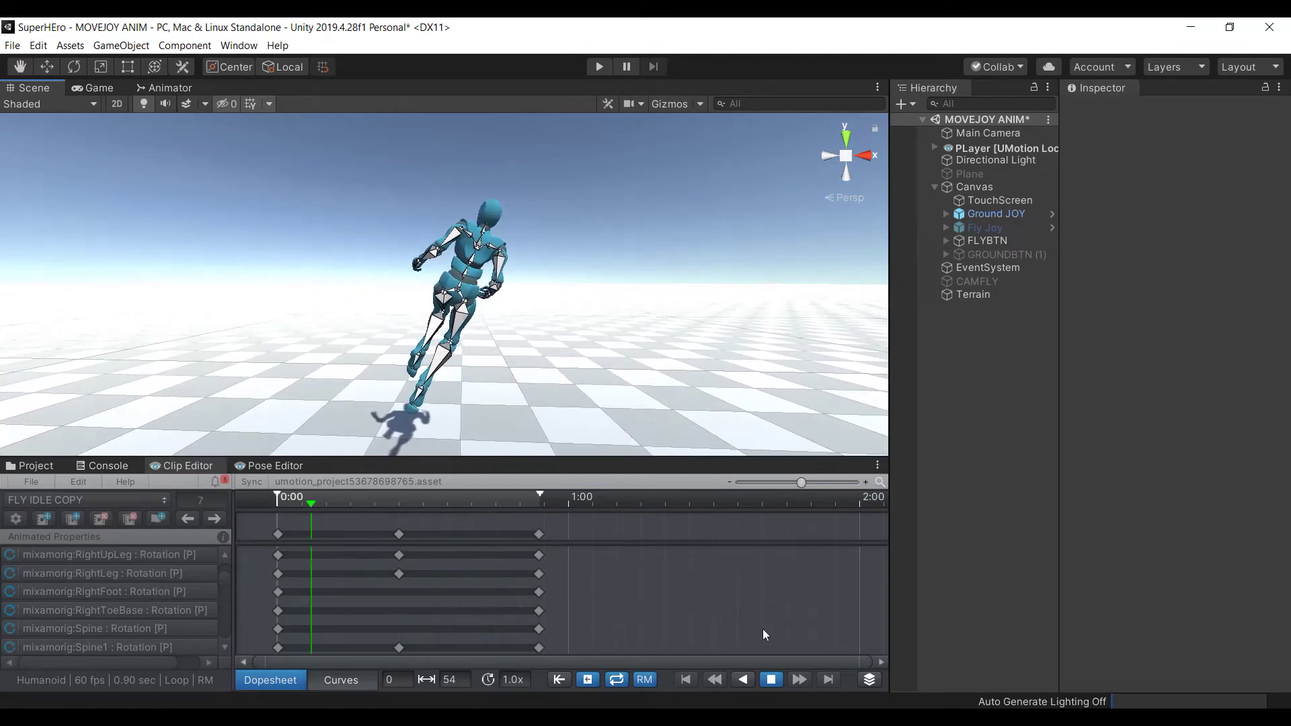
Stop playback and rotate the left thigh back, fine-tuning its angle at frame 25
{"action": "left_click", "coordinate": [773, 679]}
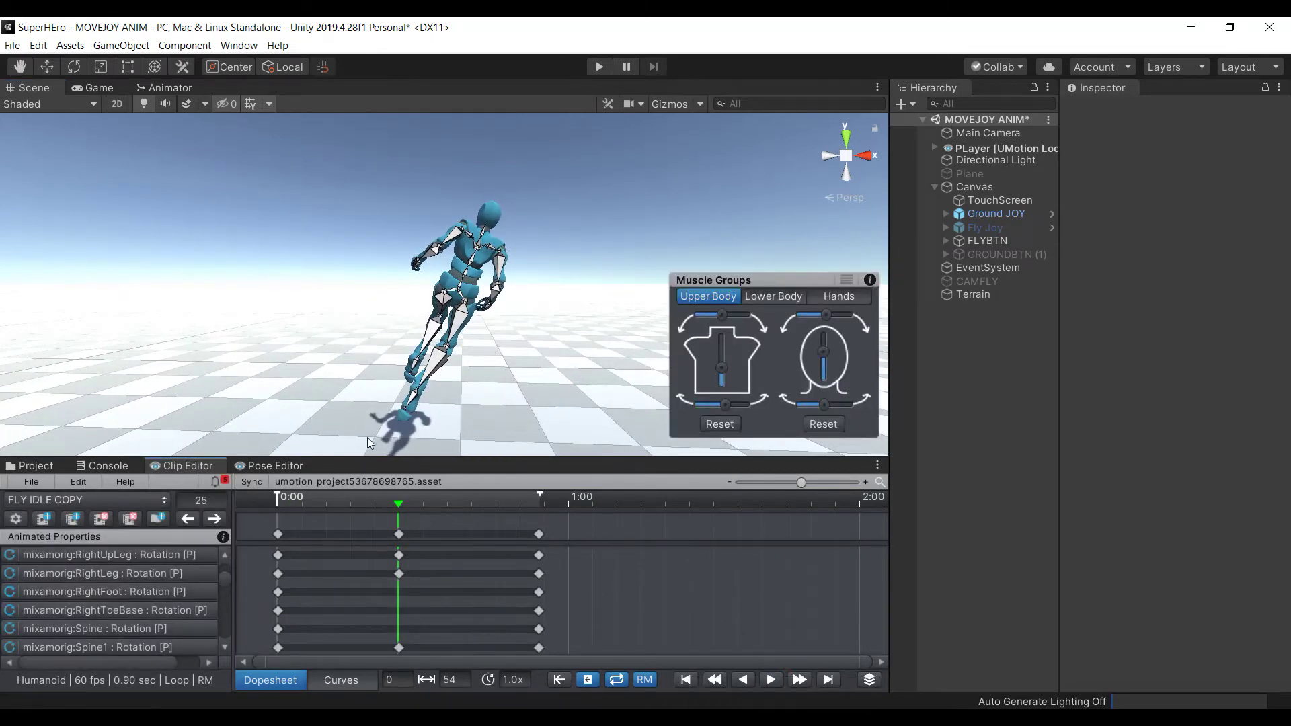
{"action": "left_click", "coordinate": [444, 310]}
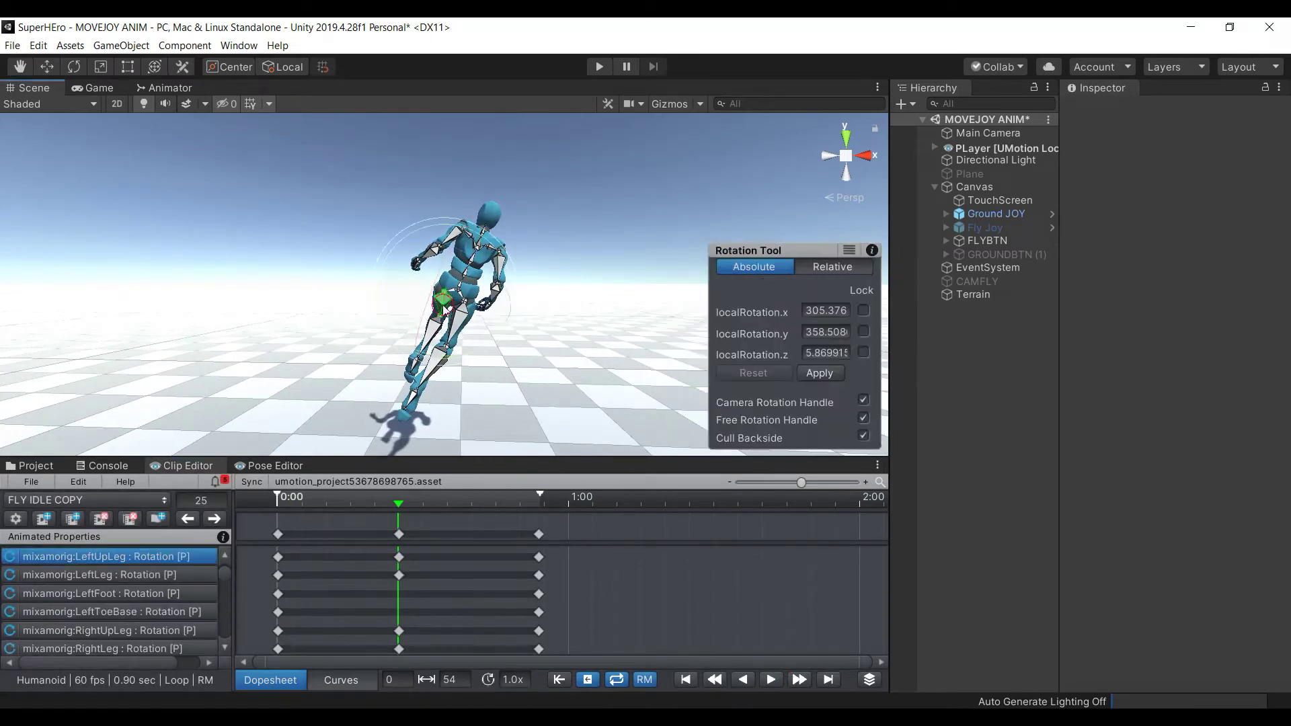
{"action": "left_click_drag", "start_coordinate": [462, 256], "coordinate": [458, 290]}
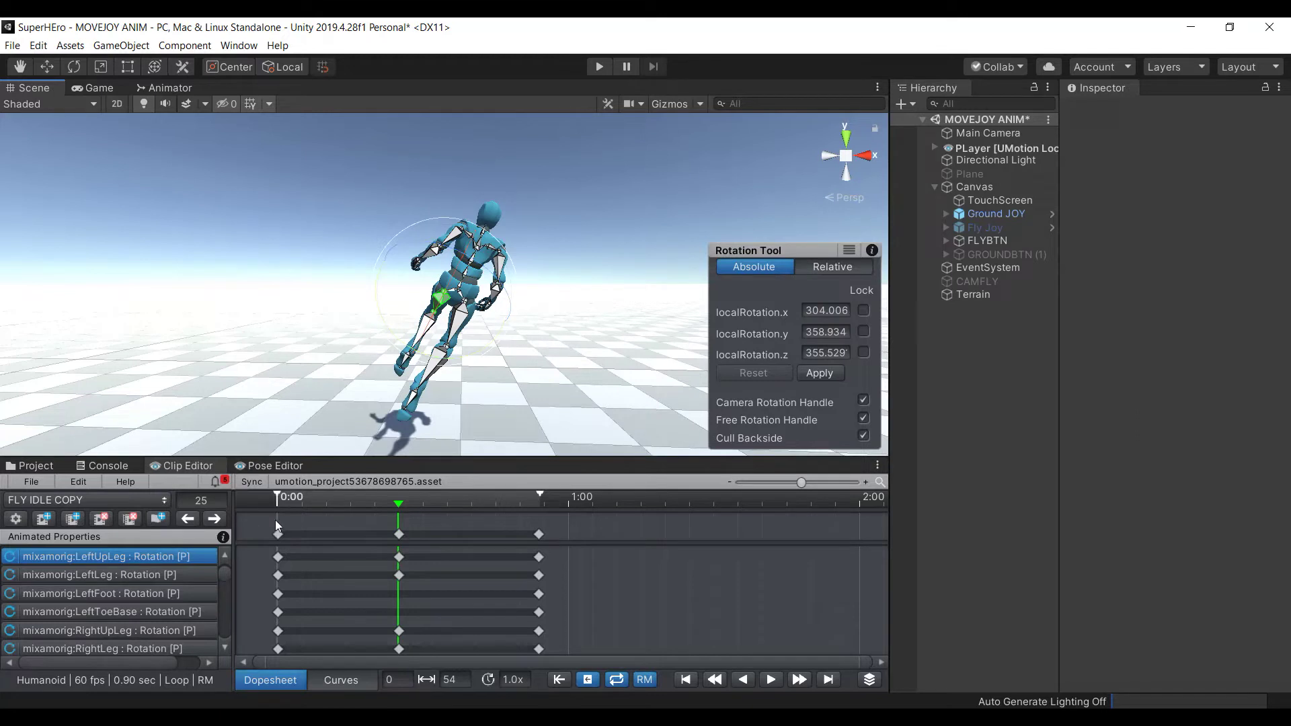
{"action": "left_click", "coordinate": [276, 538]}
{"action": "left_click", "coordinate": [359, 285]}
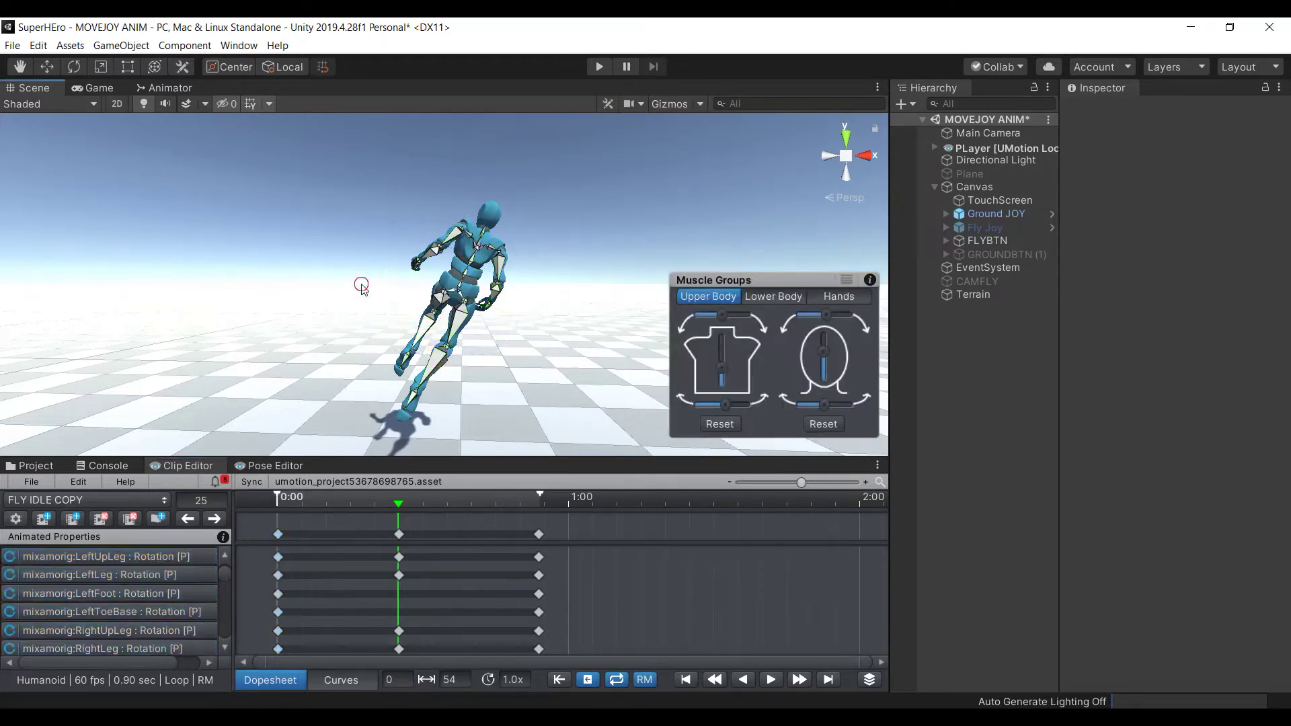
{"action": "left_click", "coordinate": [443, 302]}
{"action": "left_click_drag", "start_coordinate": [484, 281], "coordinate": [494, 286]}
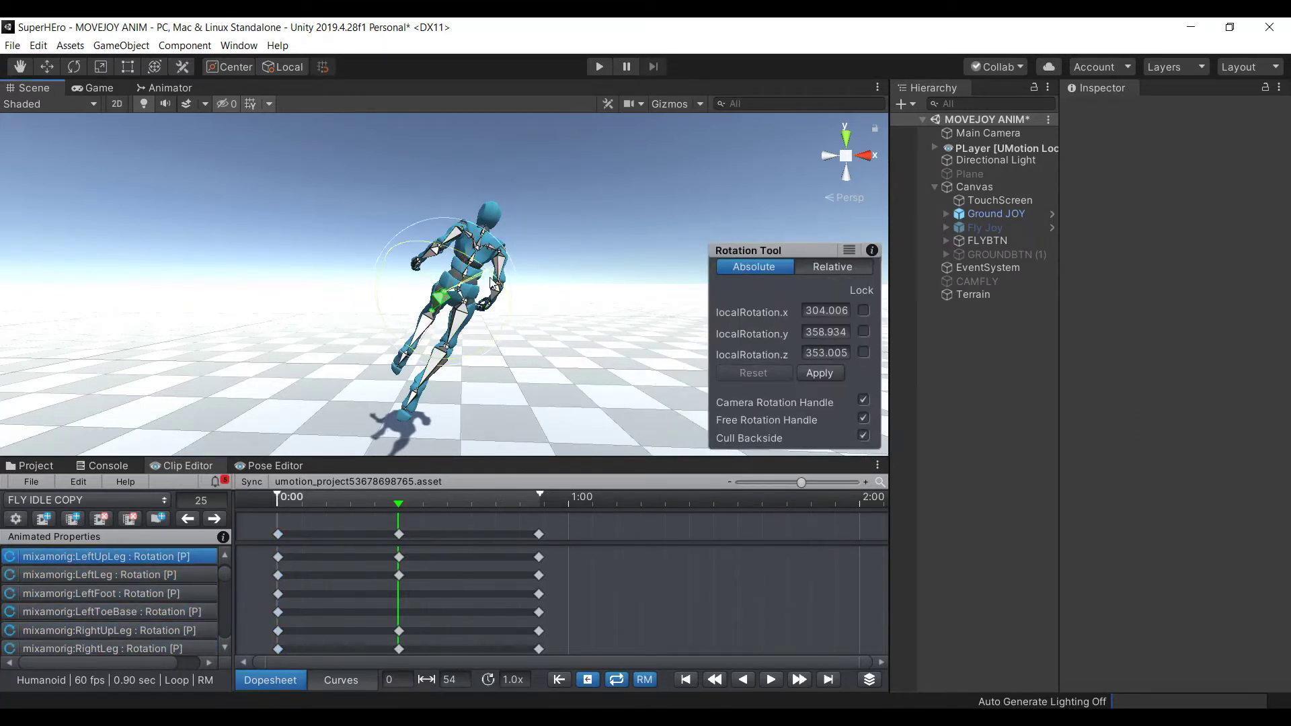
{"action": "left_click_drag", "start_coordinate": [418, 352], "coordinate": [411, 359]}
{"action": "left_click", "coordinate": [609, 246]}
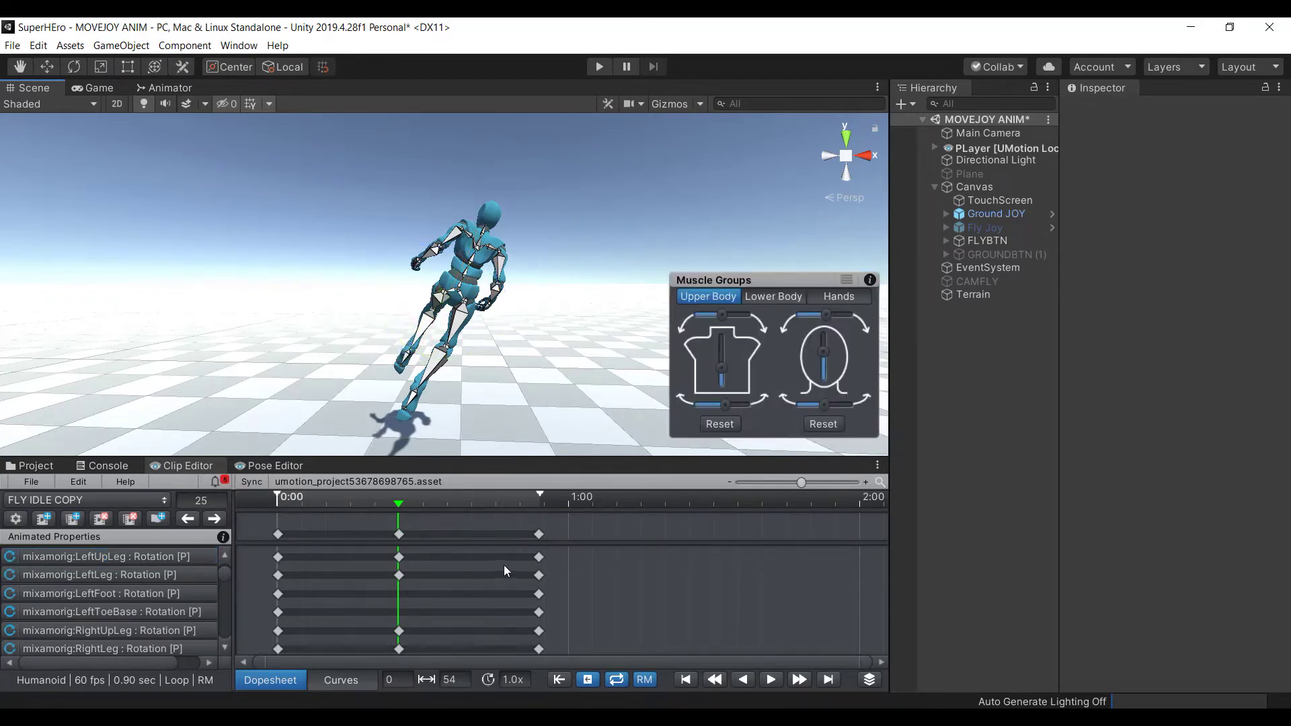
Swing the left thigh further out, twist the left lower leg, and replay the clip
{"action": "left_click", "coordinate": [425, 322]}
{"action": "left_click", "coordinate": [302, 202]}
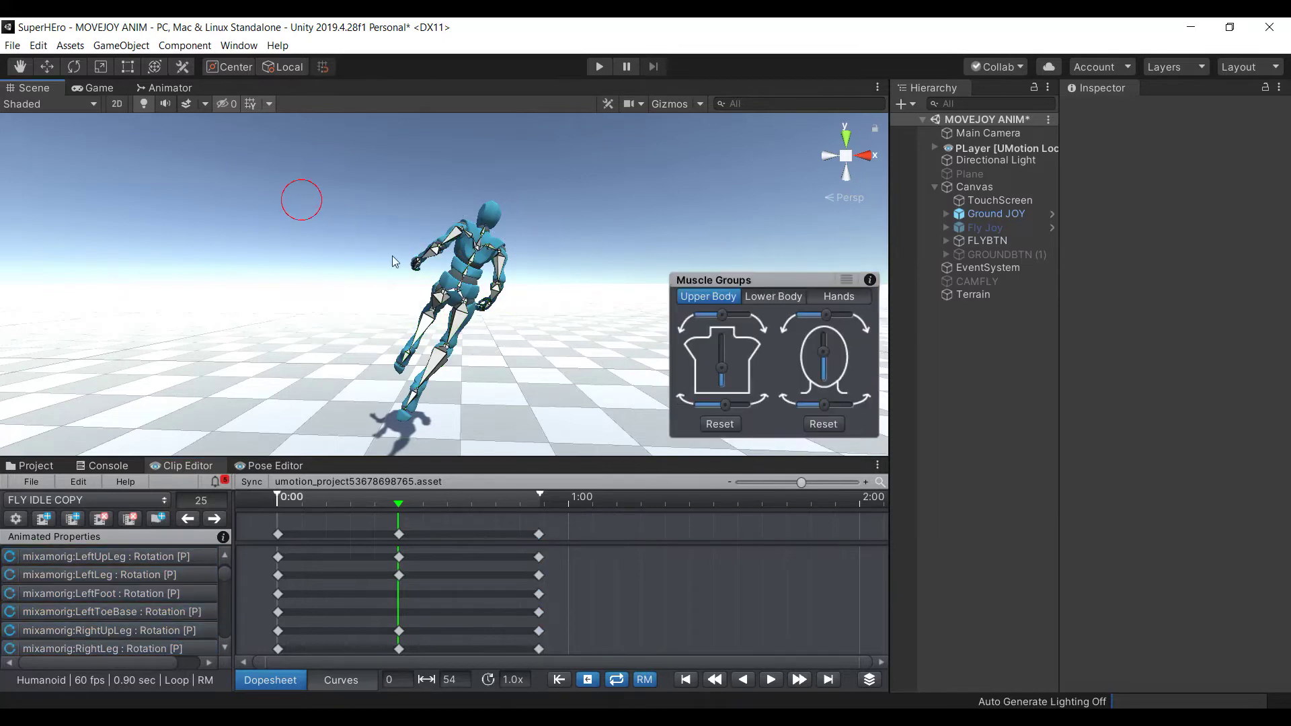
{"action": "left_click", "coordinate": [440, 301]}
{"action": "left_click_drag", "start_coordinate": [441, 306], "coordinate": [331, 281]}
{"action": "left_click", "coordinate": [326, 276]}
{"action": "left_click", "coordinate": [419, 320]}
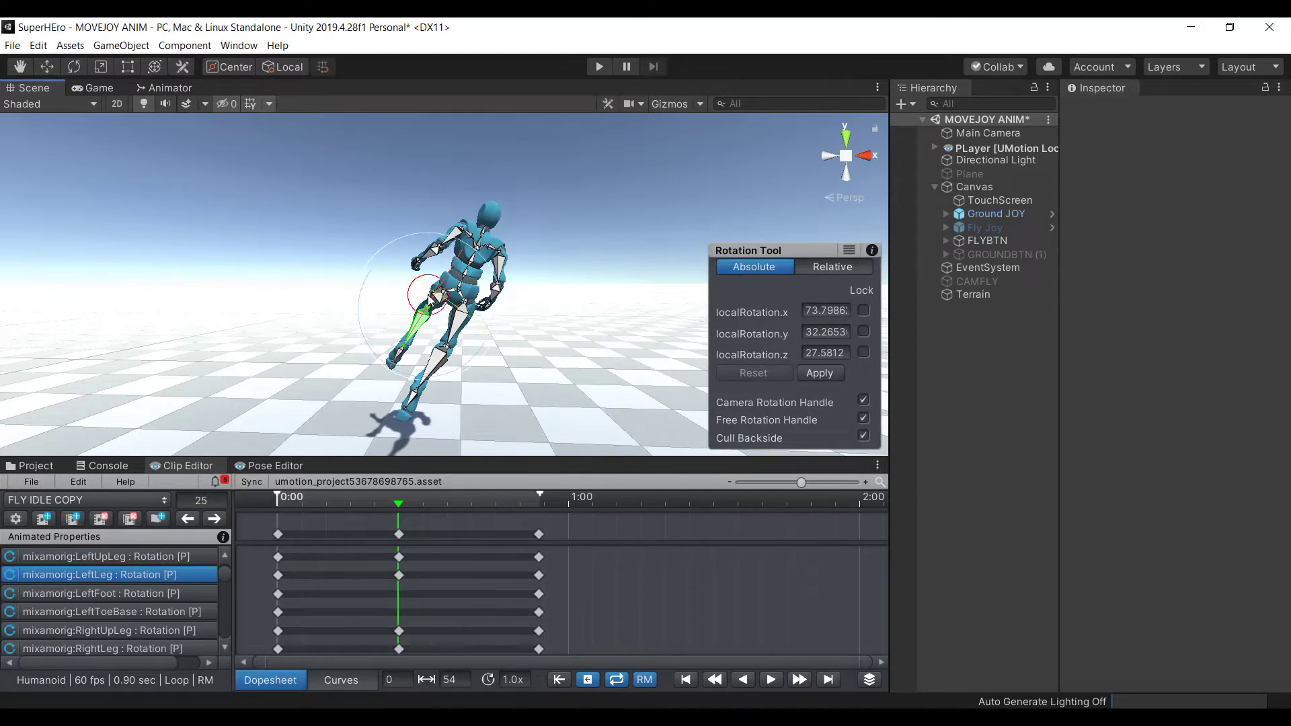
{"action": "left_click_drag", "start_coordinate": [446, 306], "coordinate": [331, 311]}
{"action": "left_click", "coordinate": [294, 246]}
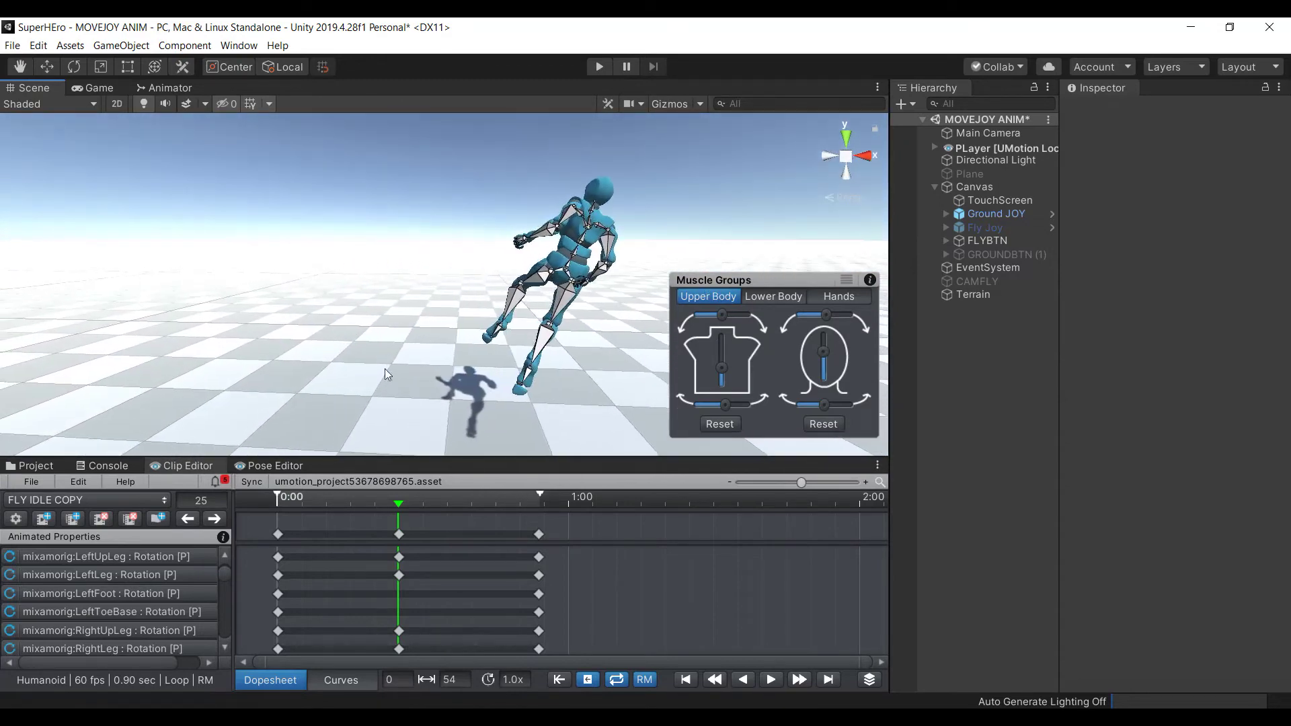
{"action": "left_click", "coordinate": [770, 680]}
{"action": "left_click_drag", "start_coordinate": [610, 381], "coordinate": [551, 373], "text": "alt"}
{"action": "left_click_drag", "start_coordinate": [517, 322], "coordinate": [548, 334], "text": "alt"}
Zoom in on the character and stop the looping FLY IDLE COPY preview
{"action": "scroll", "coordinate": [548, 334], "scroll_direction": "up", "scroll_amount": 3, "text": "alt"}
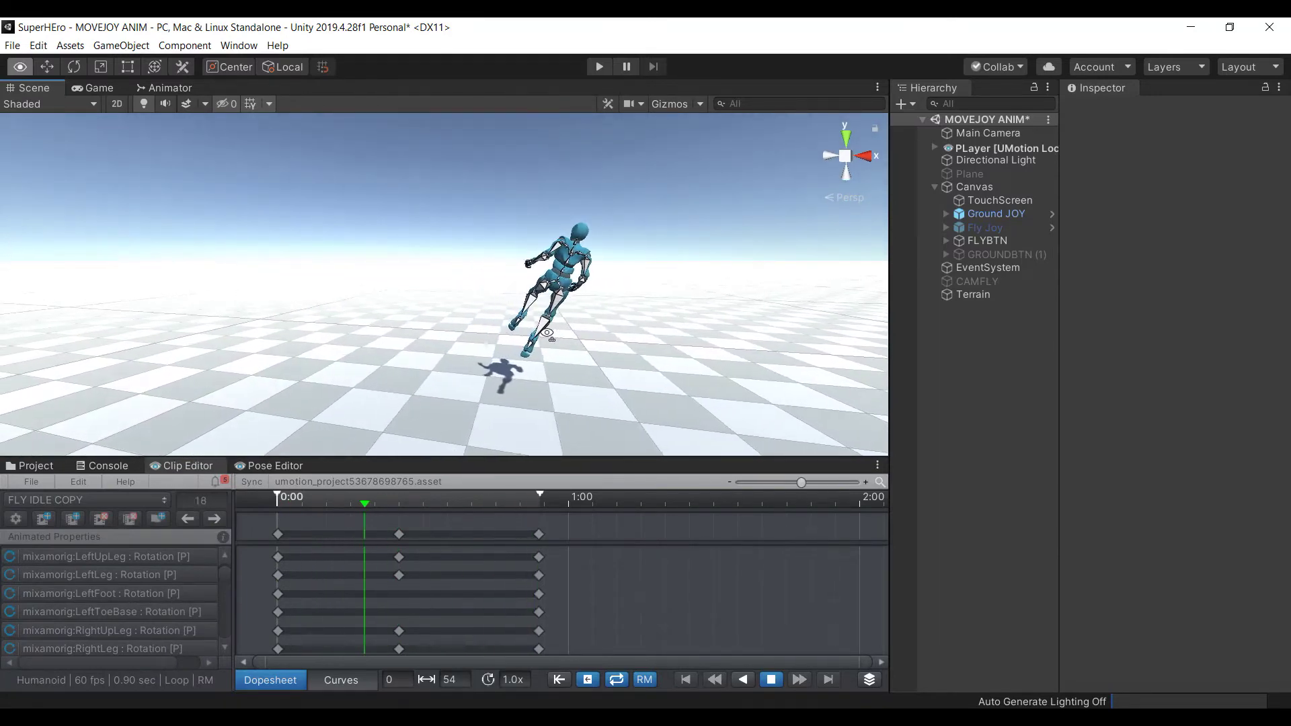
{"action": "scroll", "coordinate": [548, 335], "scroll_direction": "up", "scroll_amount": 2, "text": "alt"}
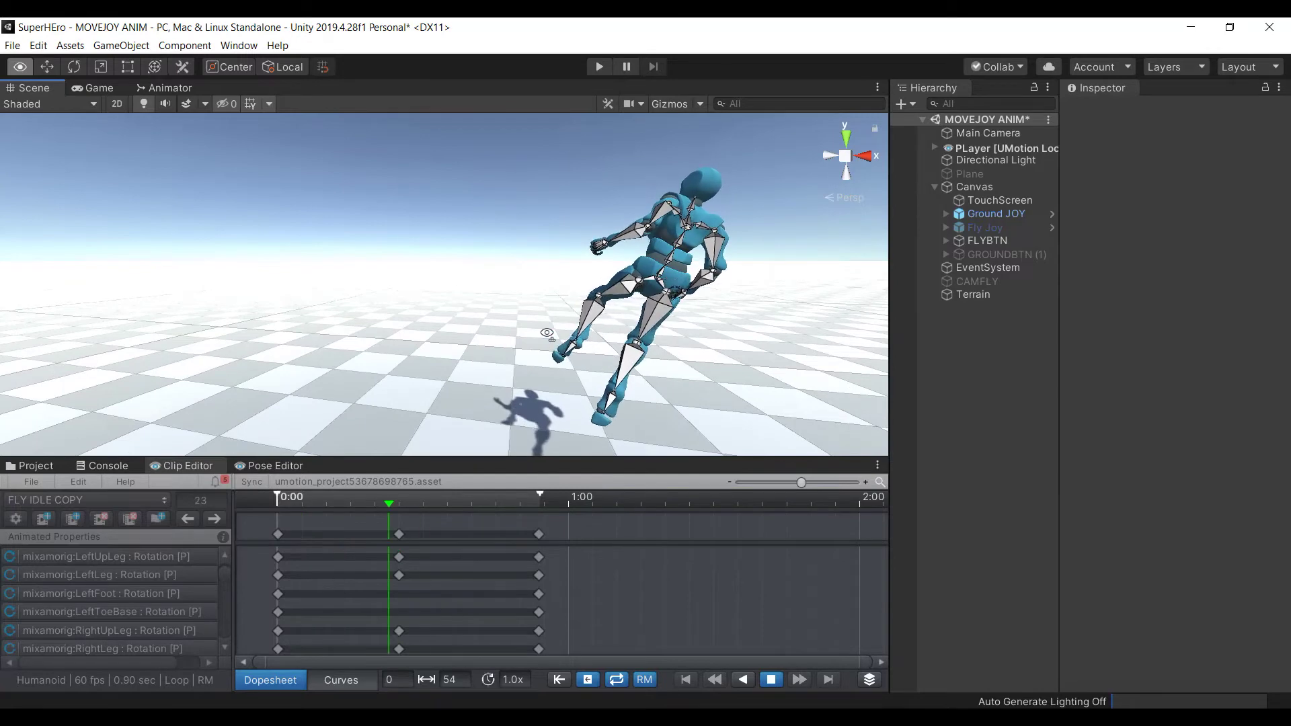
{"action": "scroll", "coordinate": [547, 334], "scroll_direction": "down", "scroll_amount": 4, "text": "alt"}
{"action": "scroll", "coordinate": [548, 335], "scroll_direction": "up", "scroll_amount": 2, "text": "alt"}
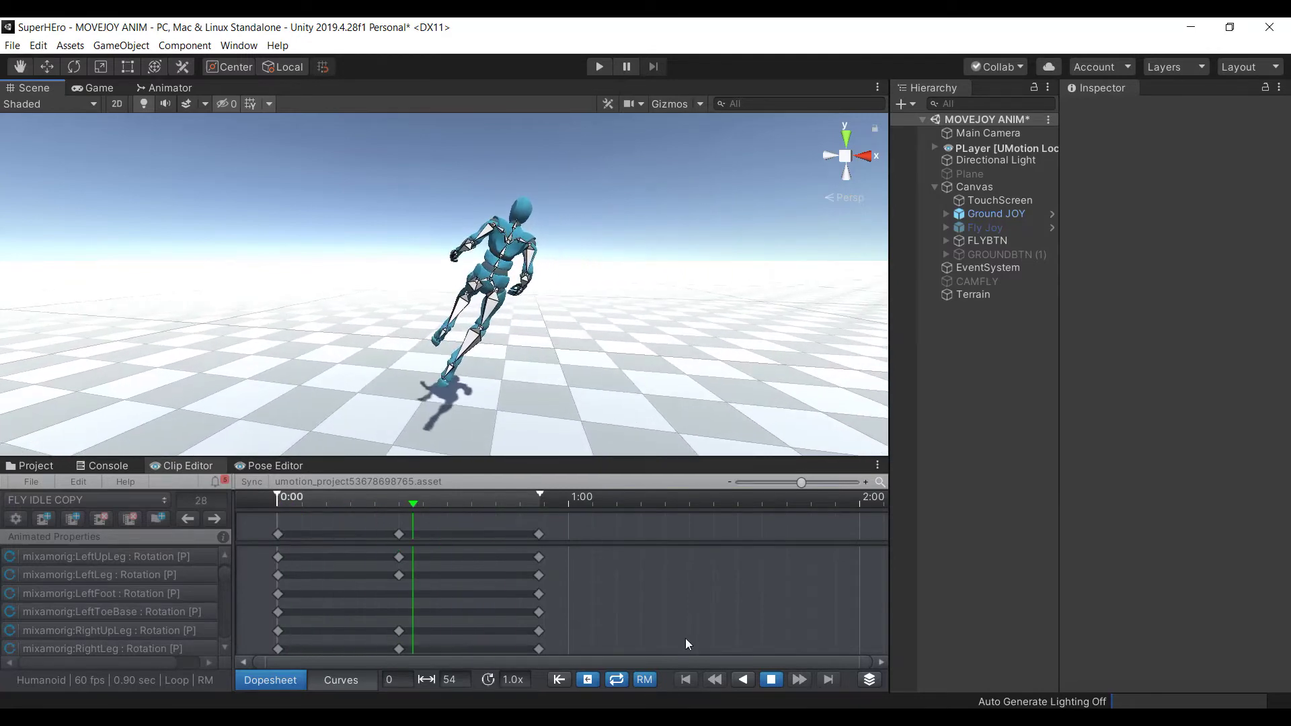
{"action": "left_click", "coordinate": [770, 680]}
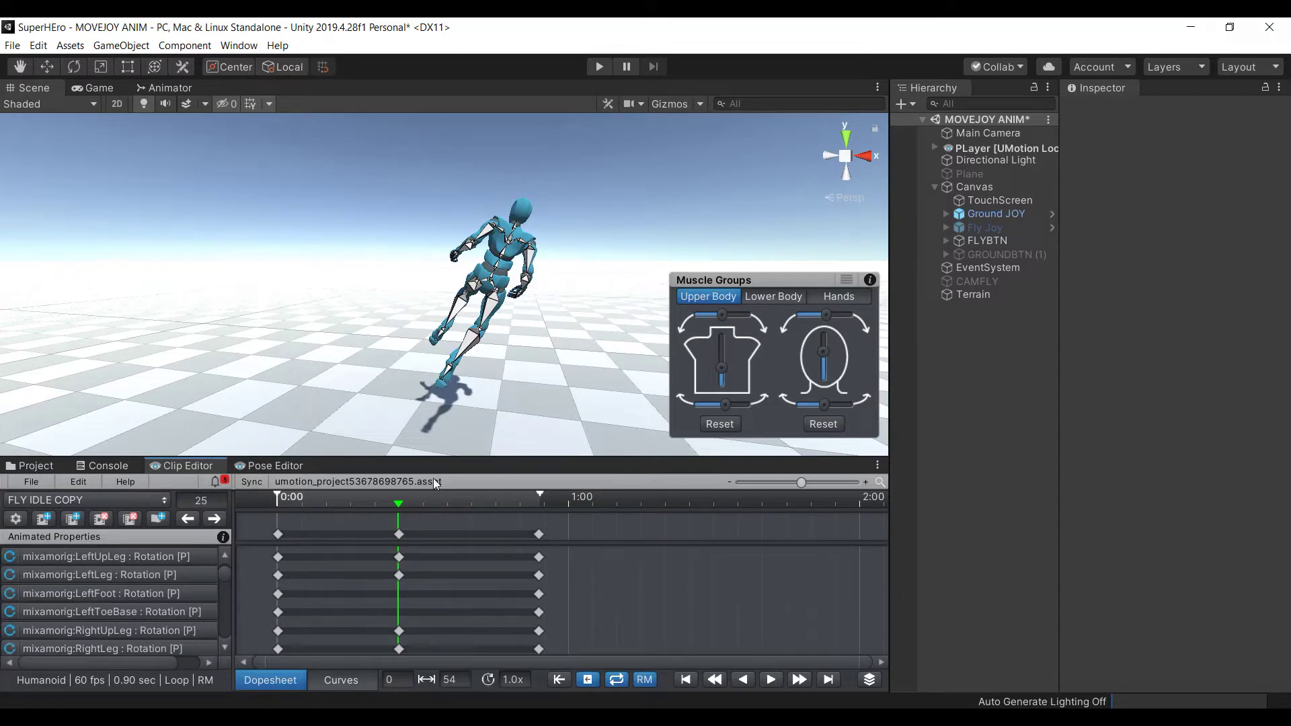
Rename the clip to FLY RIGHT2 in the Export Settings Clip tab
{"action": "left_click", "coordinate": [31, 481]}
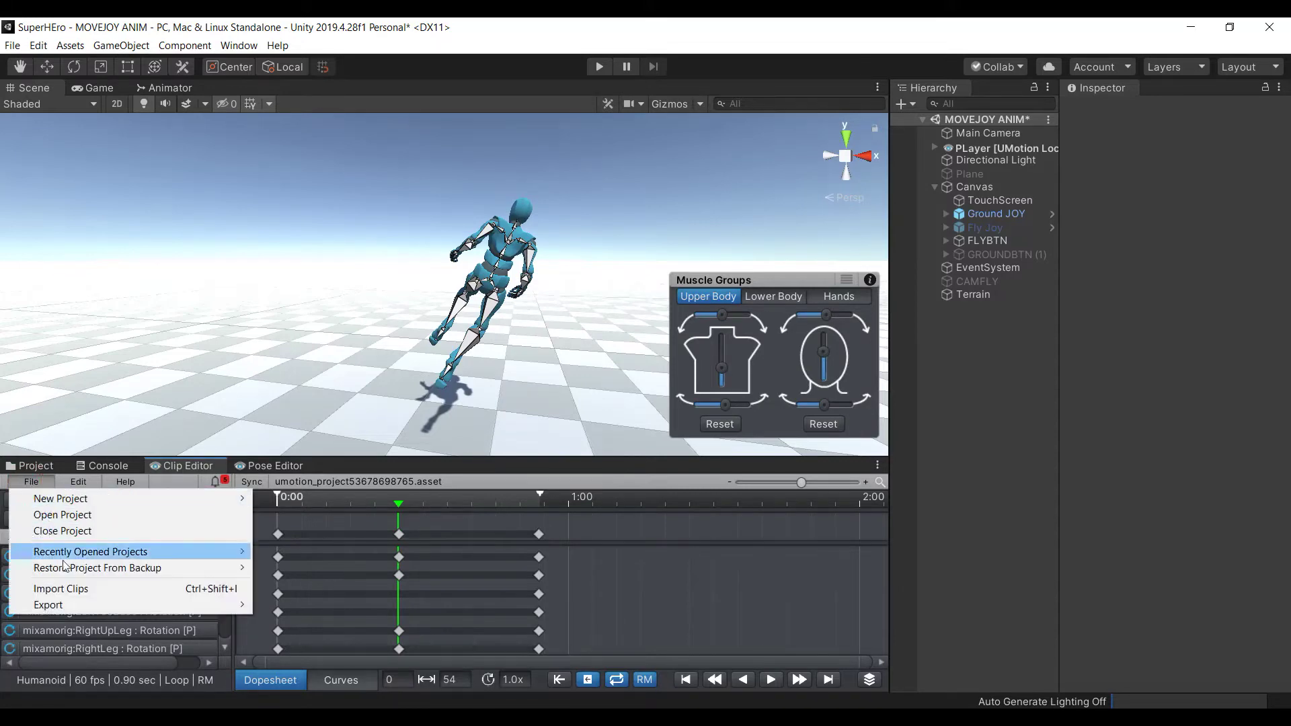
{"action": "mouse_move", "coordinate": [102, 606]}
{"action": "left_click", "coordinate": [311, 643]}
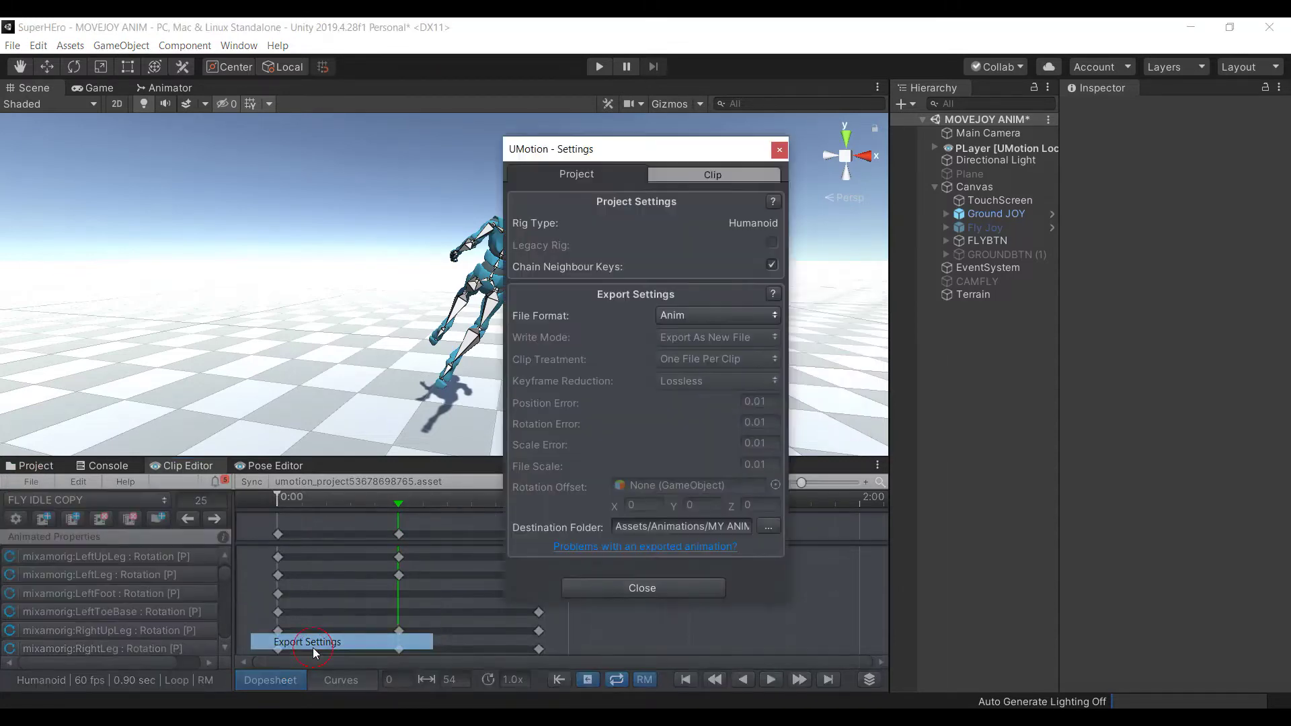
{"action": "left_click", "coordinate": [694, 175]}
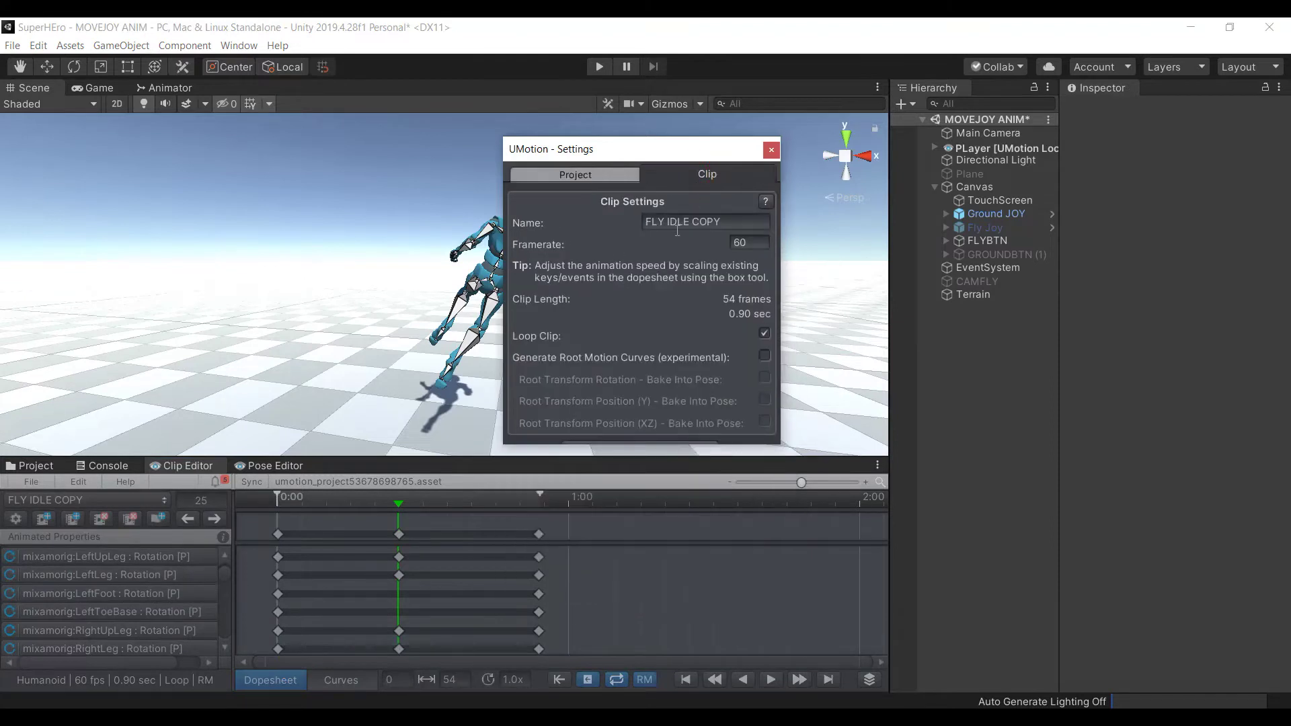
{"action": "left_click", "coordinate": [730, 221]}
{"action": "type", "text": "FLY RIGHT"}
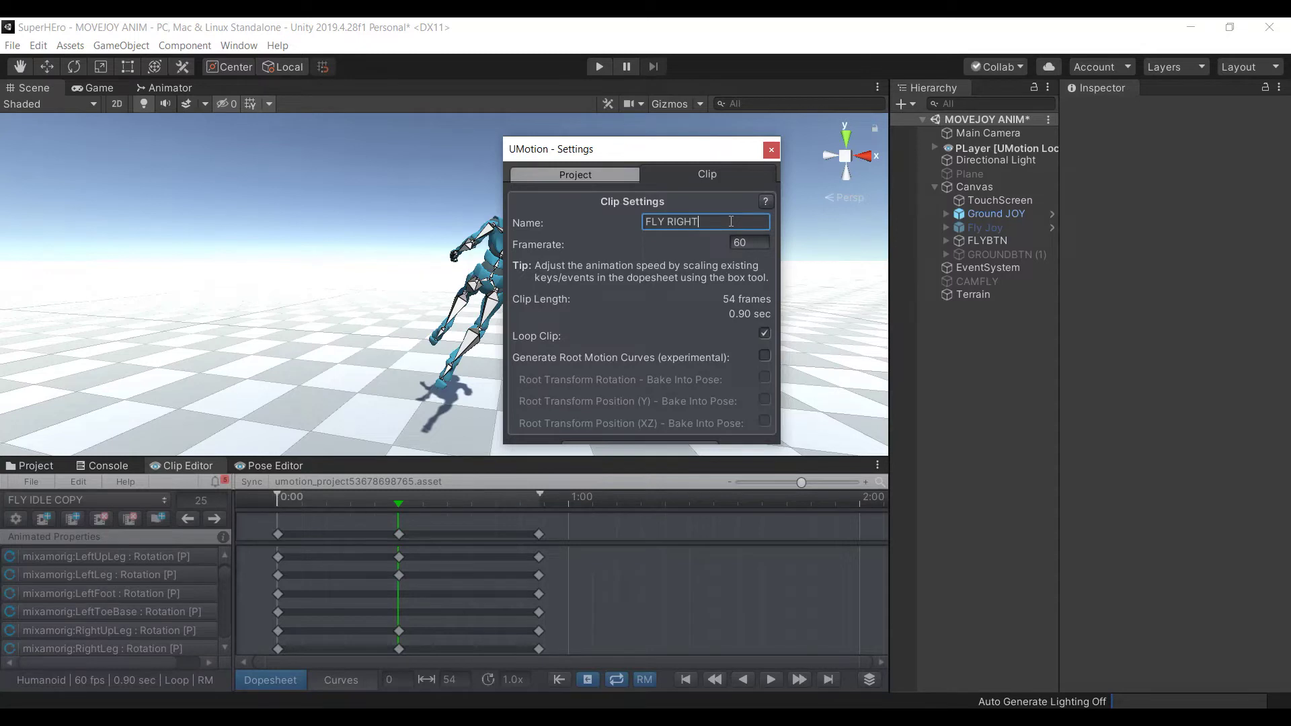
{"action": "left_click", "coordinate": [590, 174]}
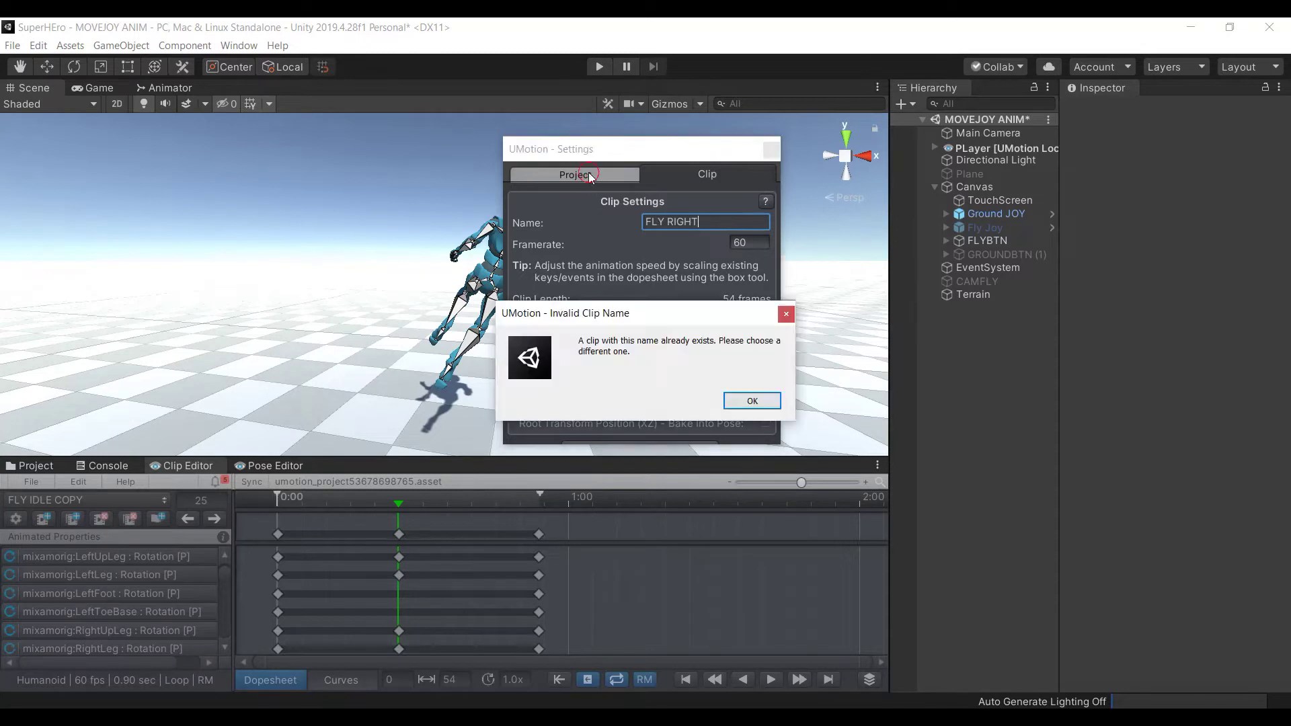
{"action": "left_click", "coordinate": [756, 402]}
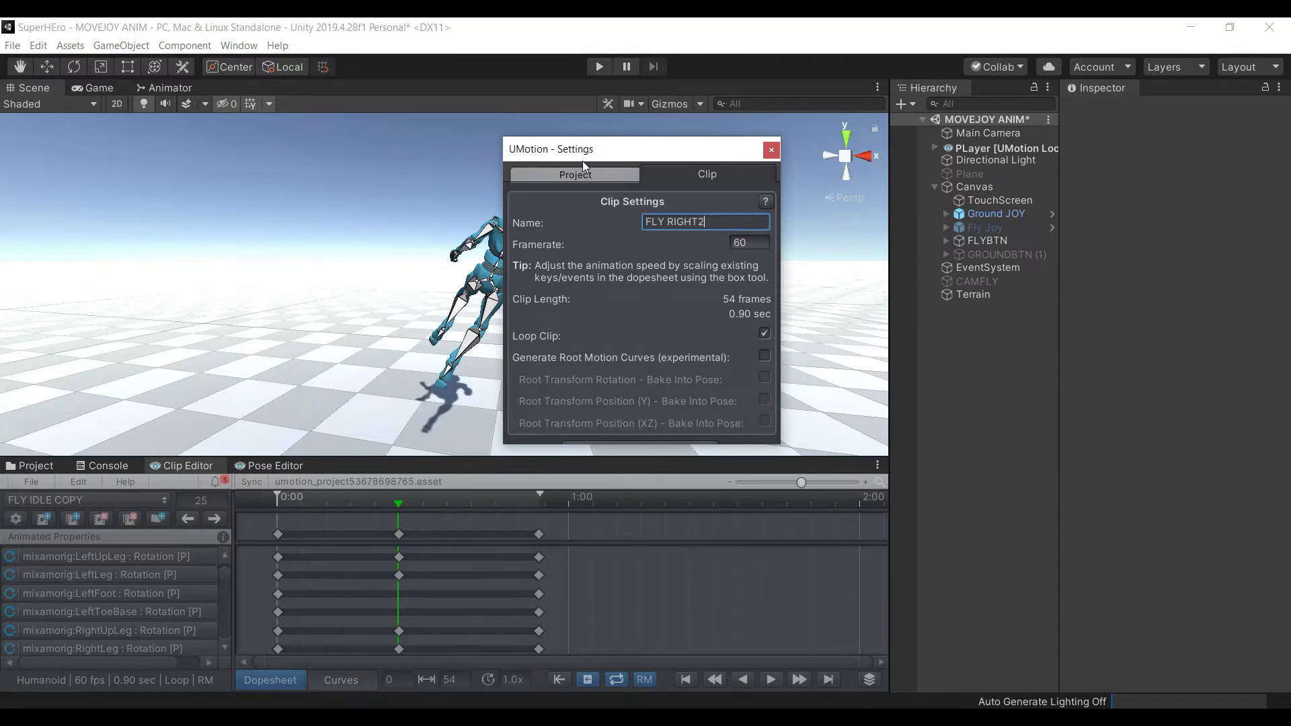
{"action": "left_click", "coordinate": [584, 178]}
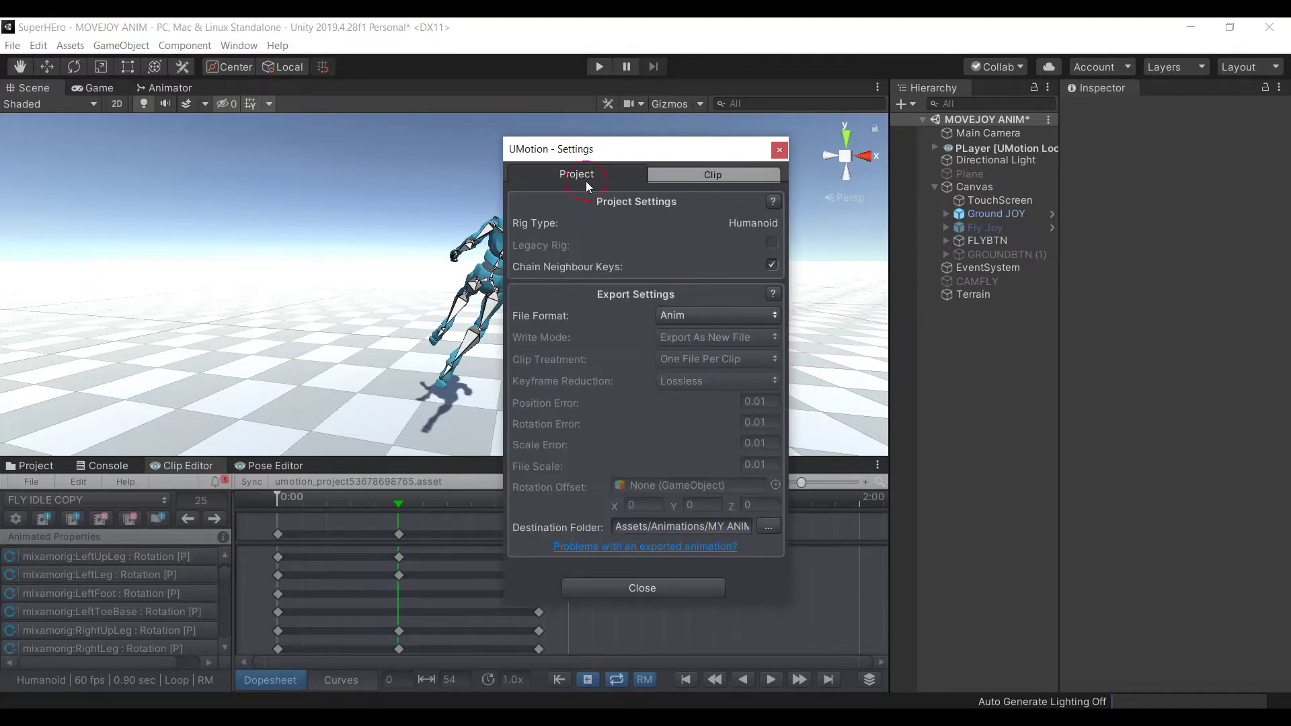
{"action": "left_click", "coordinate": [685, 588]}
Export the current clip as FLY RIGHT2.anim into MY ANIMATIONS
{"action": "left_click", "coordinate": [23, 483]}
{"action": "mouse_move", "coordinate": [202, 607]}
{"action": "left_click", "coordinate": [289, 603]}
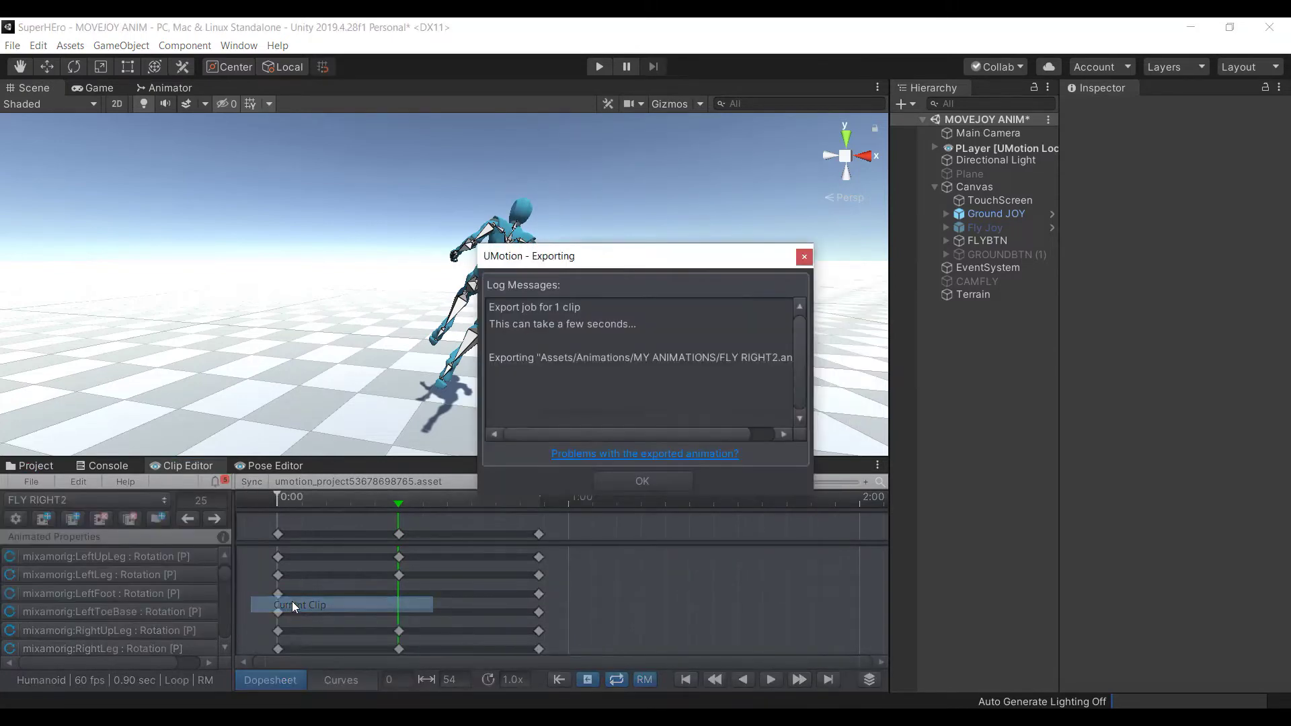
{"action": "left_click", "coordinate": [673, 481]}
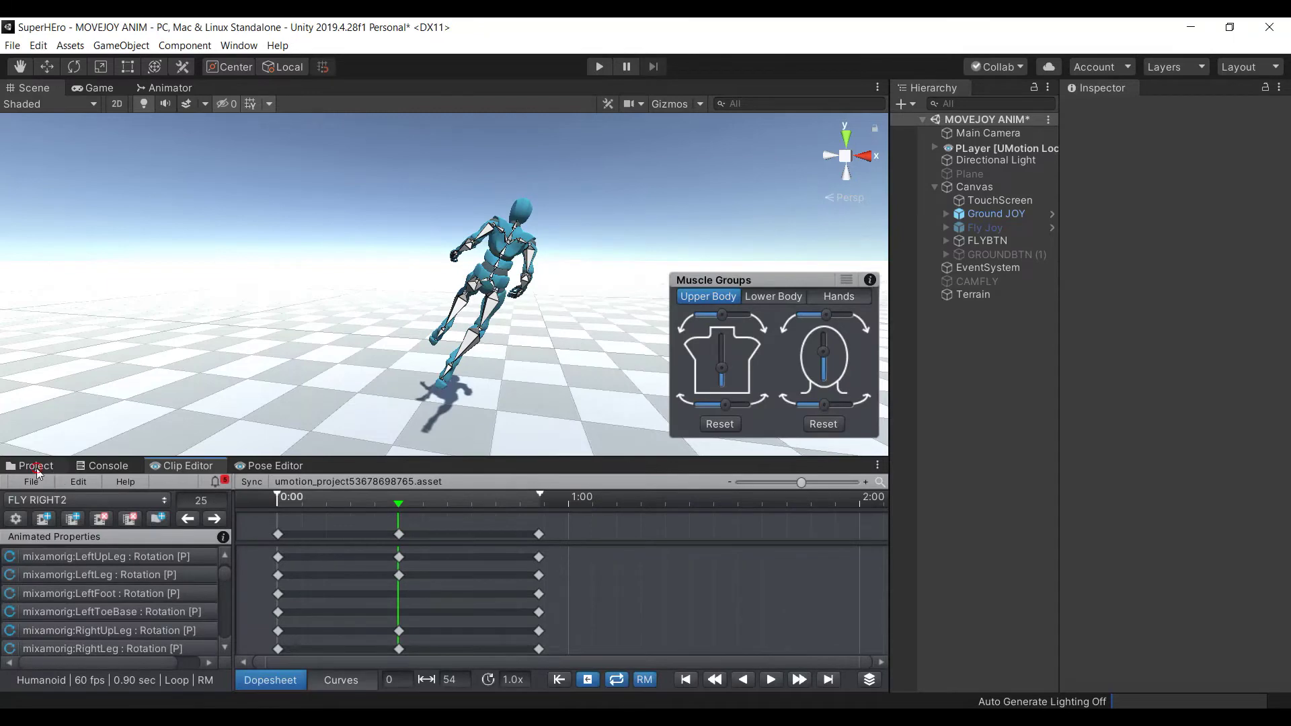
Preview the FLYIDLE, FLY RIGHT2 and FLY LEFT clips in the Inspector
{"action": "left_click", "coordinate": [36, 466]}
{"action": "left_click", "coordinate": [284, 580]}
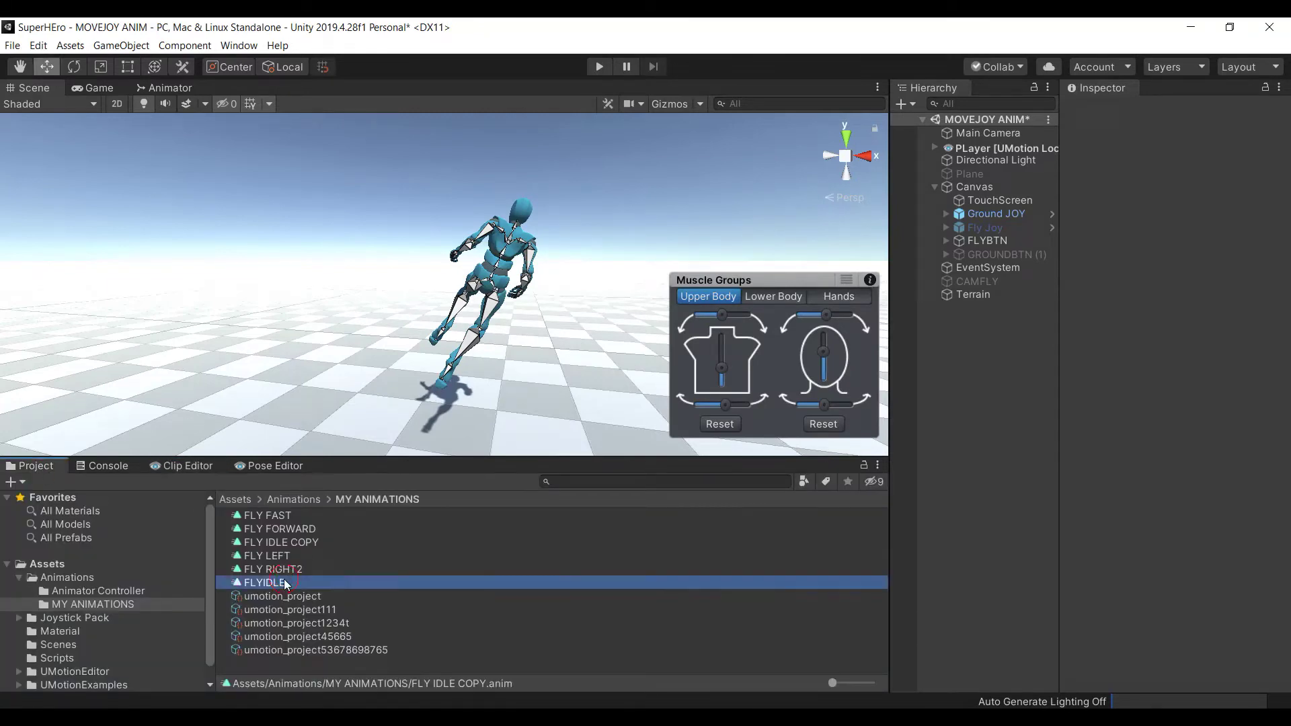
{"action": "left_click", "coordinate": [1072, 469]}
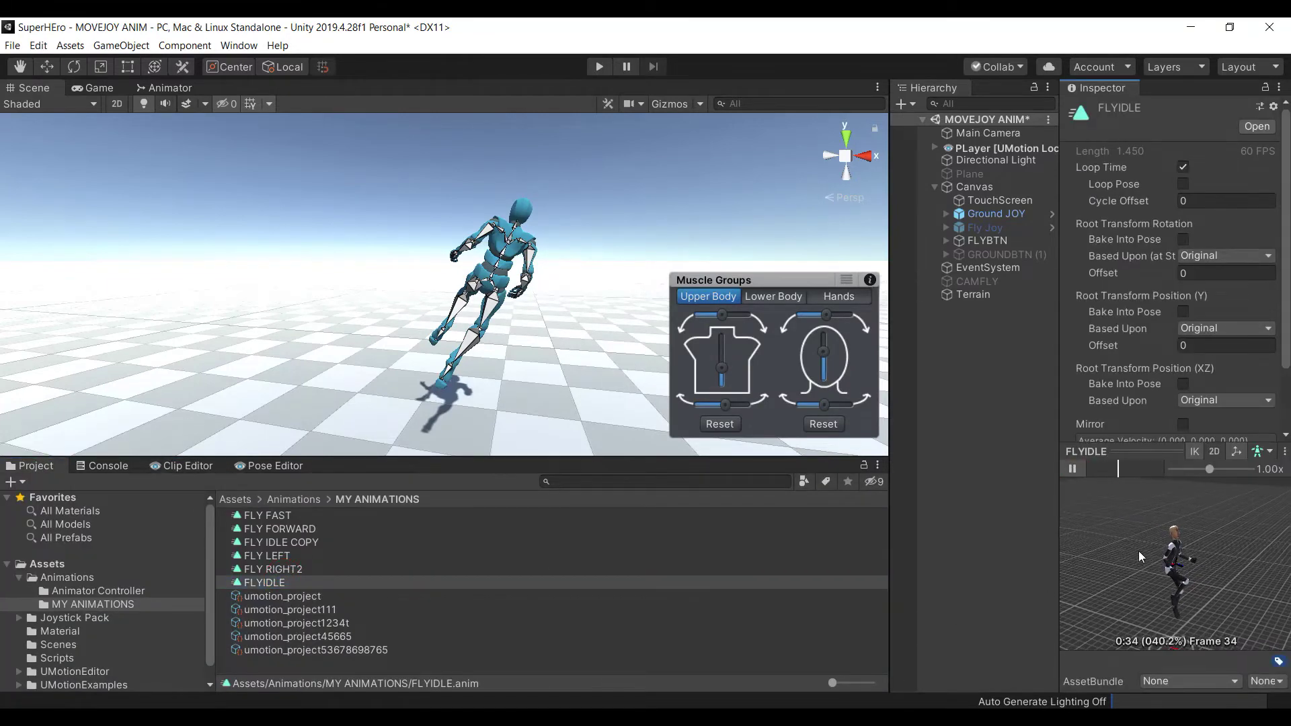
{"action": "left_click", "coordinate": [306, 569]}
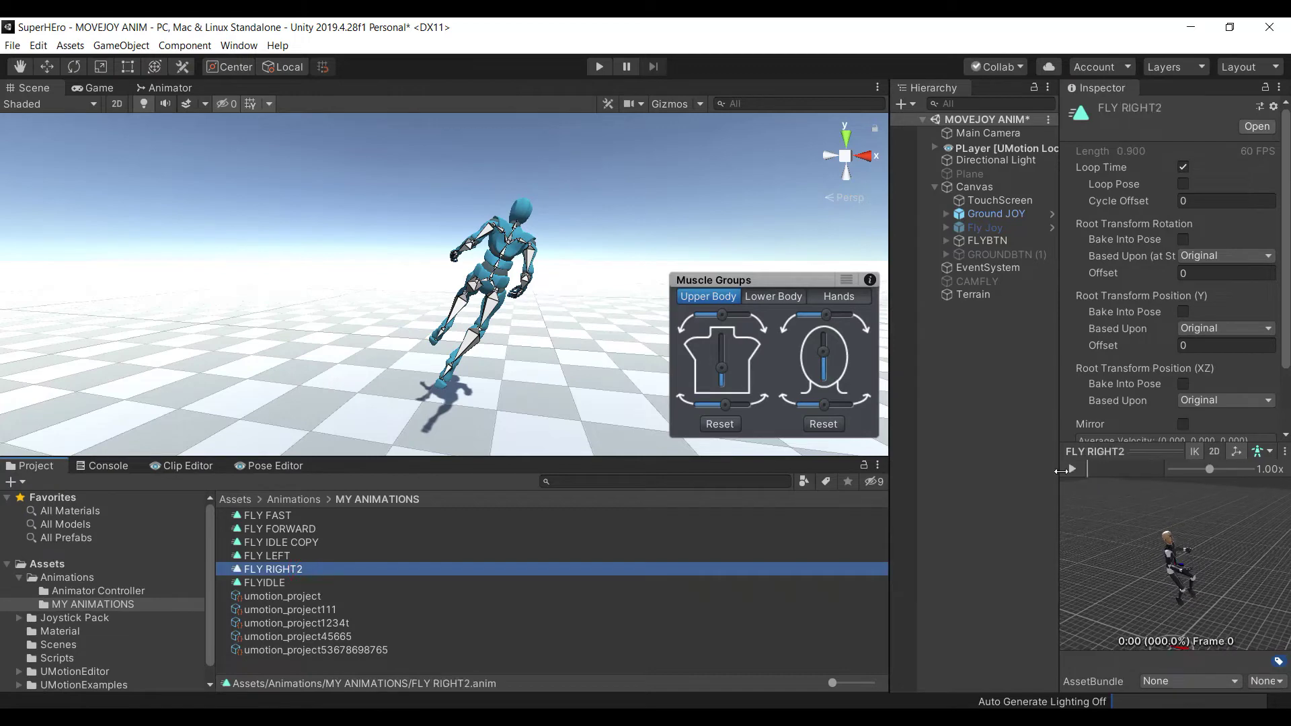
{"action": "left_click", "coordinate": [1071, 469]}
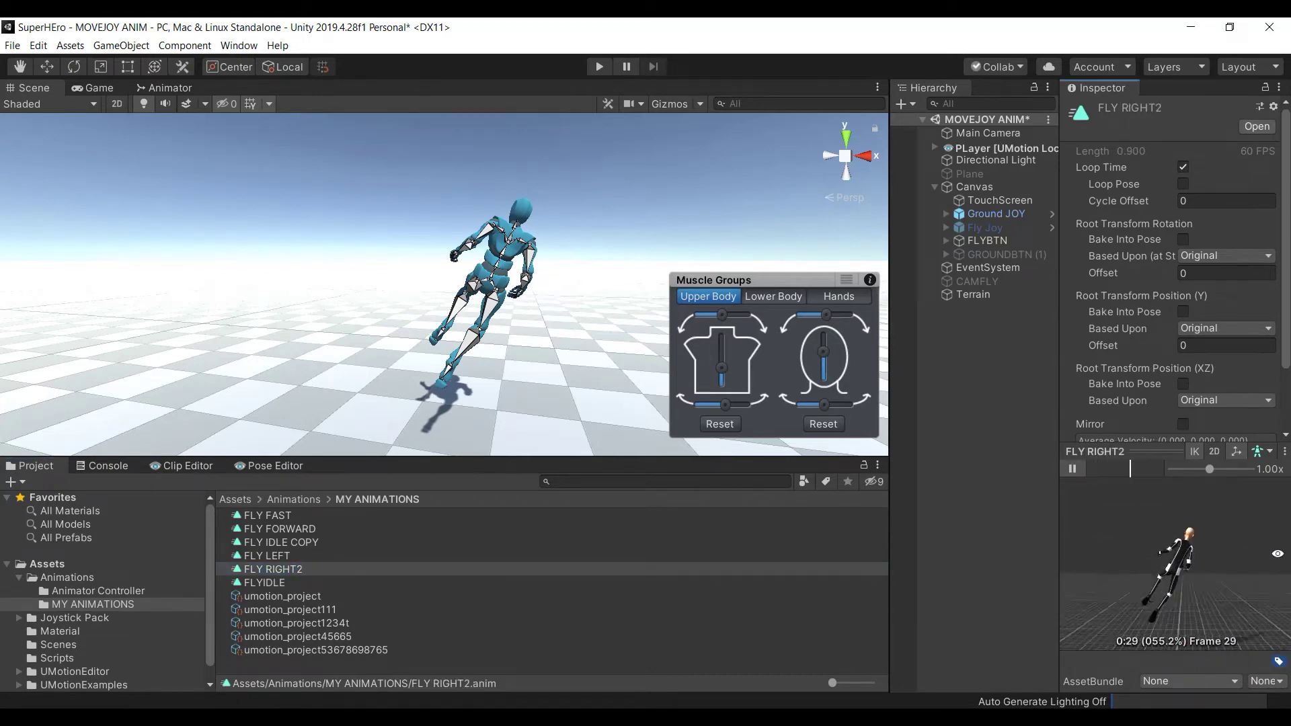
{"action": "left_click", "coordinate": [299, 557]}
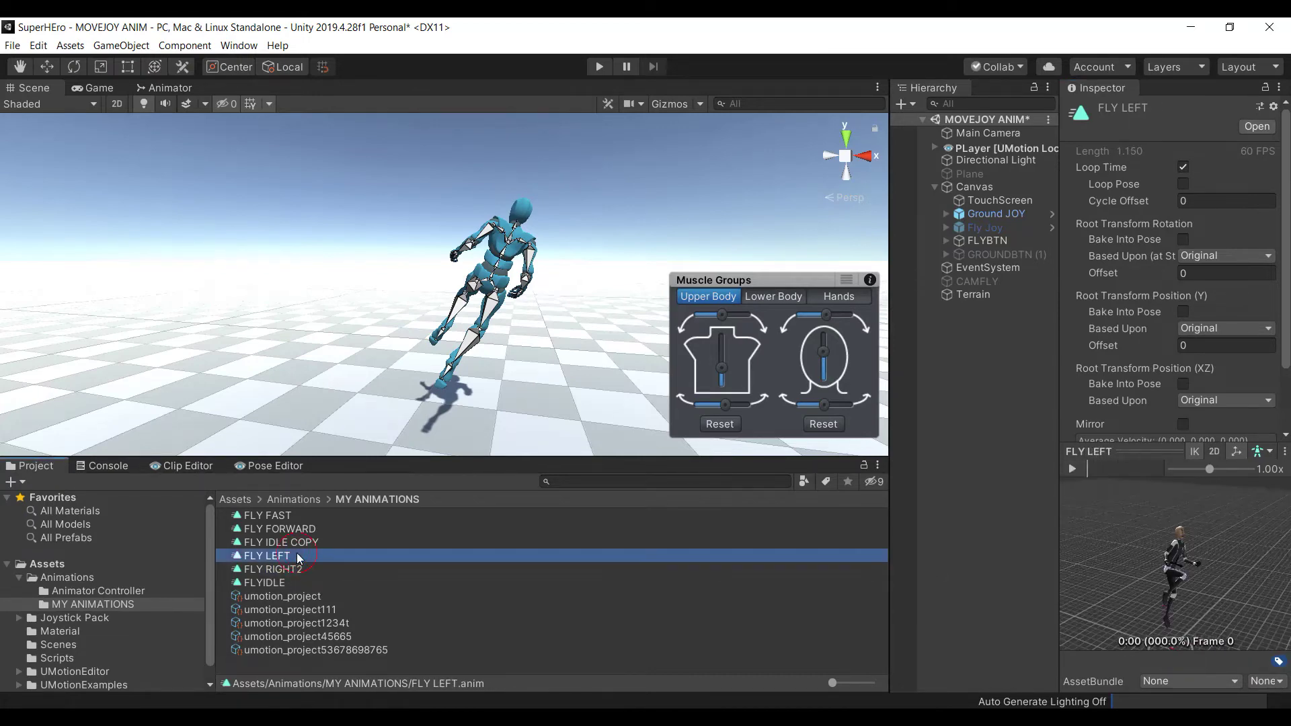
{"action": "left_click", "coordinate": [1079, 469]}
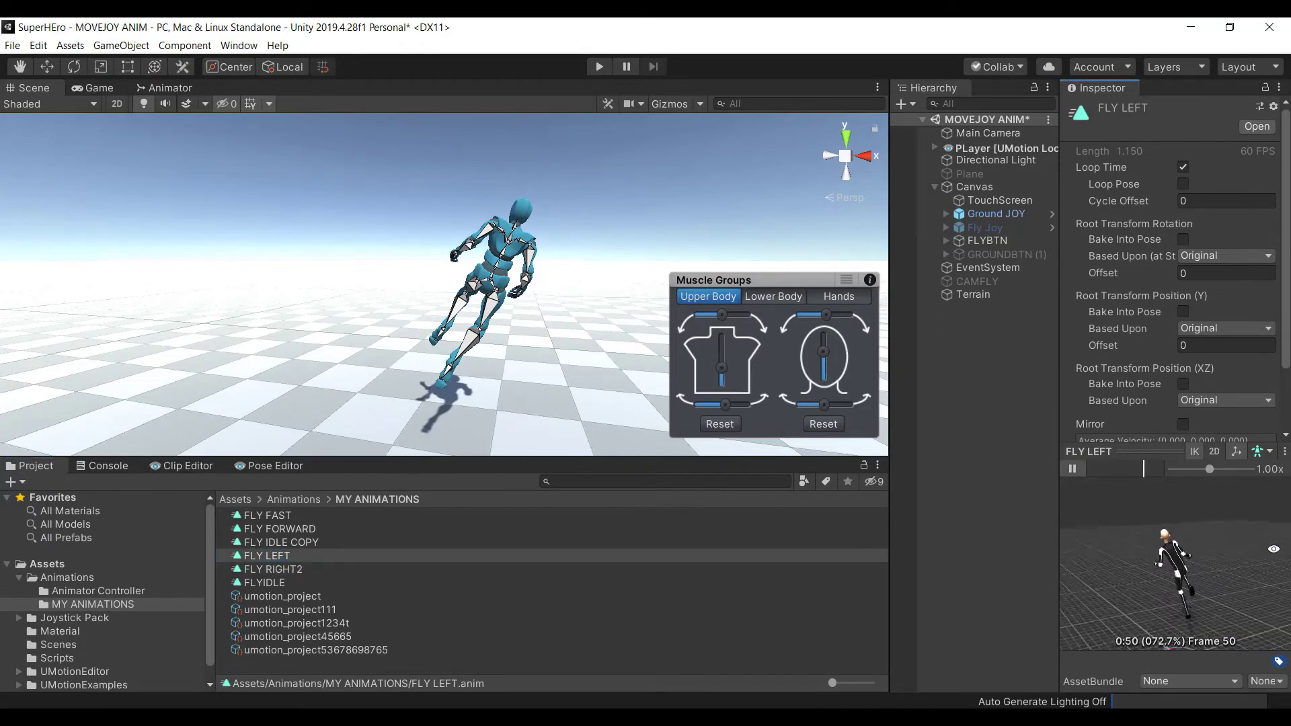
Preview the FLY IDLE COPY, FLY FORWARD and FLY FAST clips in the Inspector
{"action": "left_click", "coordinate": [314, 542]}
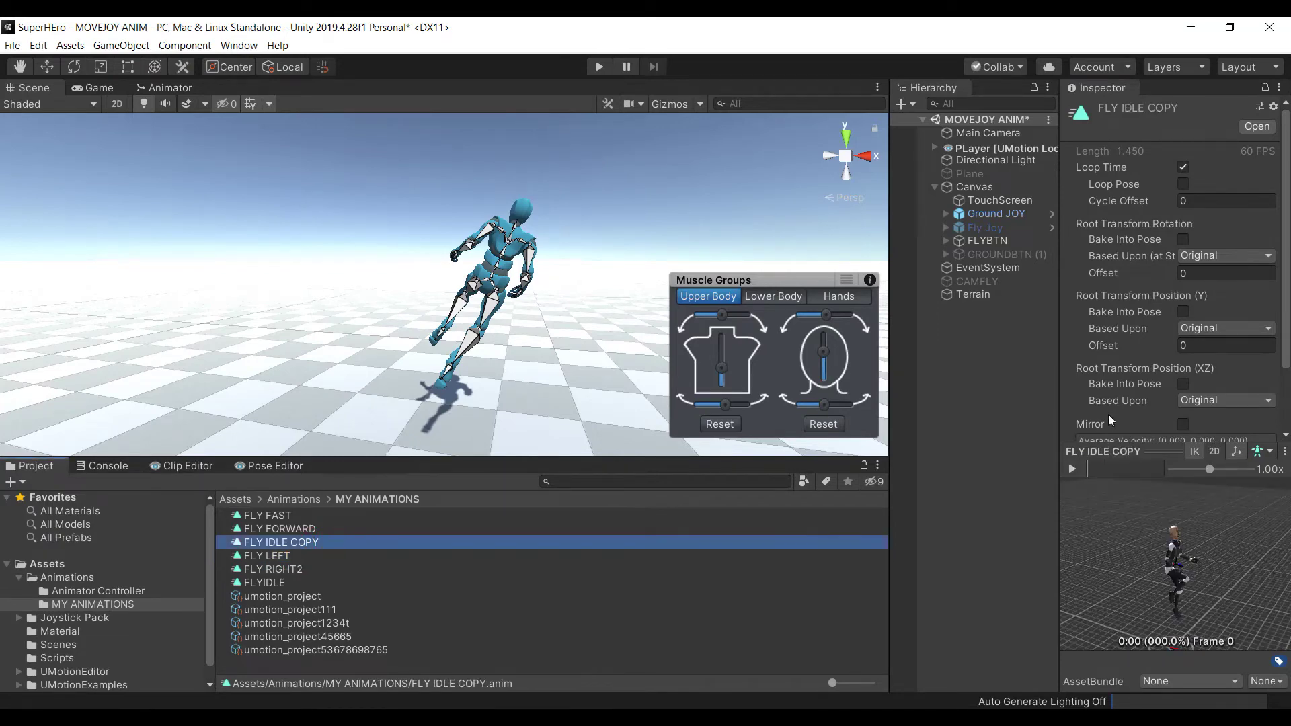
{"action": "left_click", "coordinate": [1076, 470]}
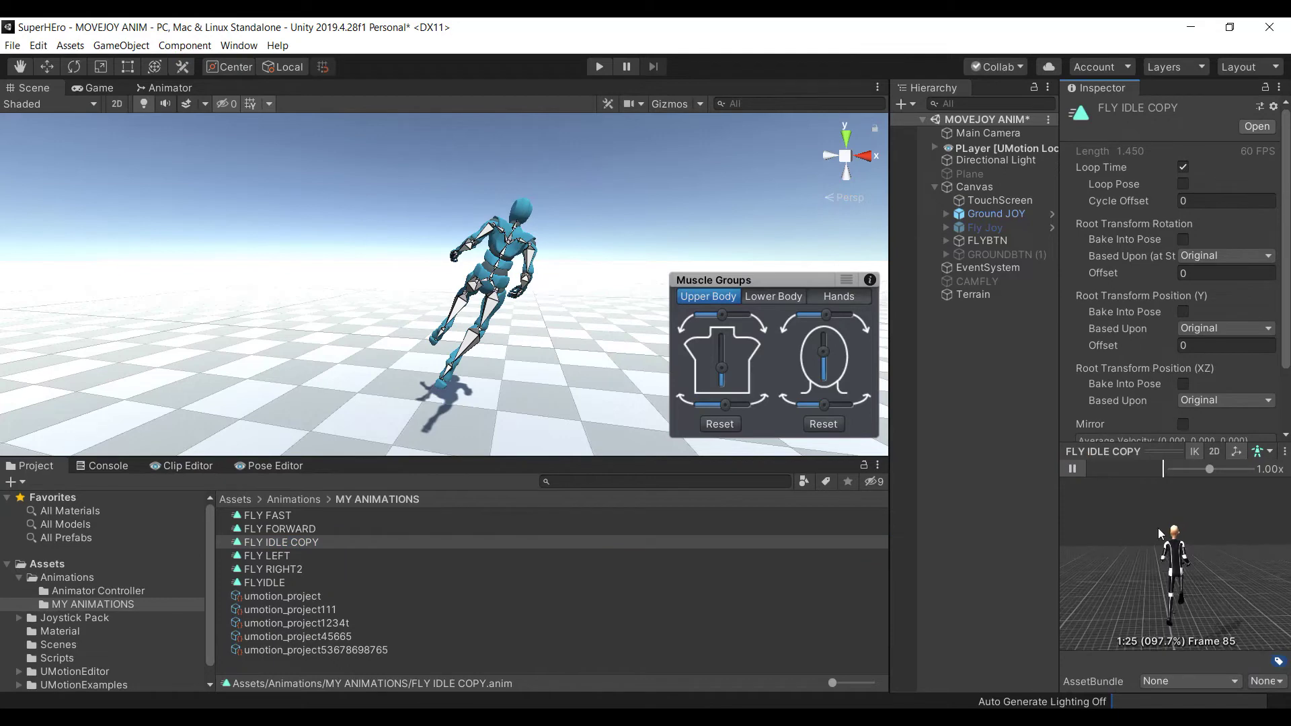
{"action": "left_click", "coordinate": [1072, 469]}
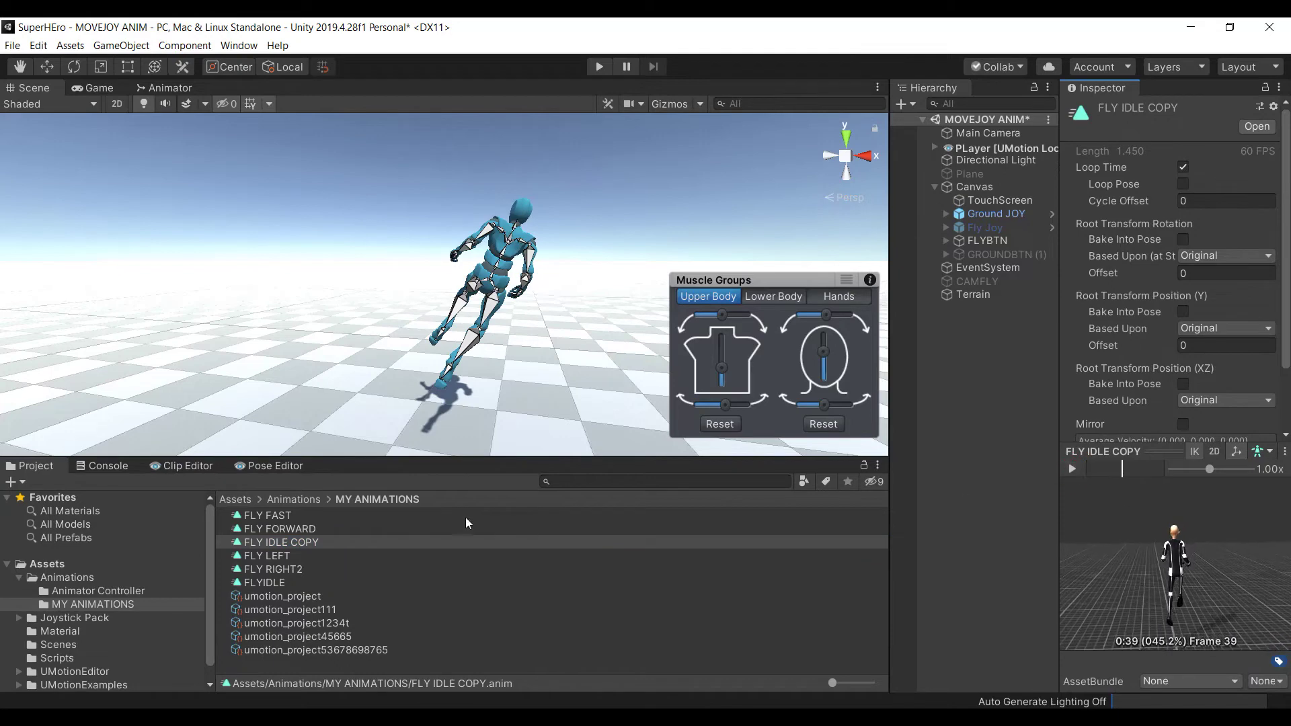
{"action": "left_click", "coordinate": [290, 534]}
{"action": "left_click", "coordinate": [284, 514]}
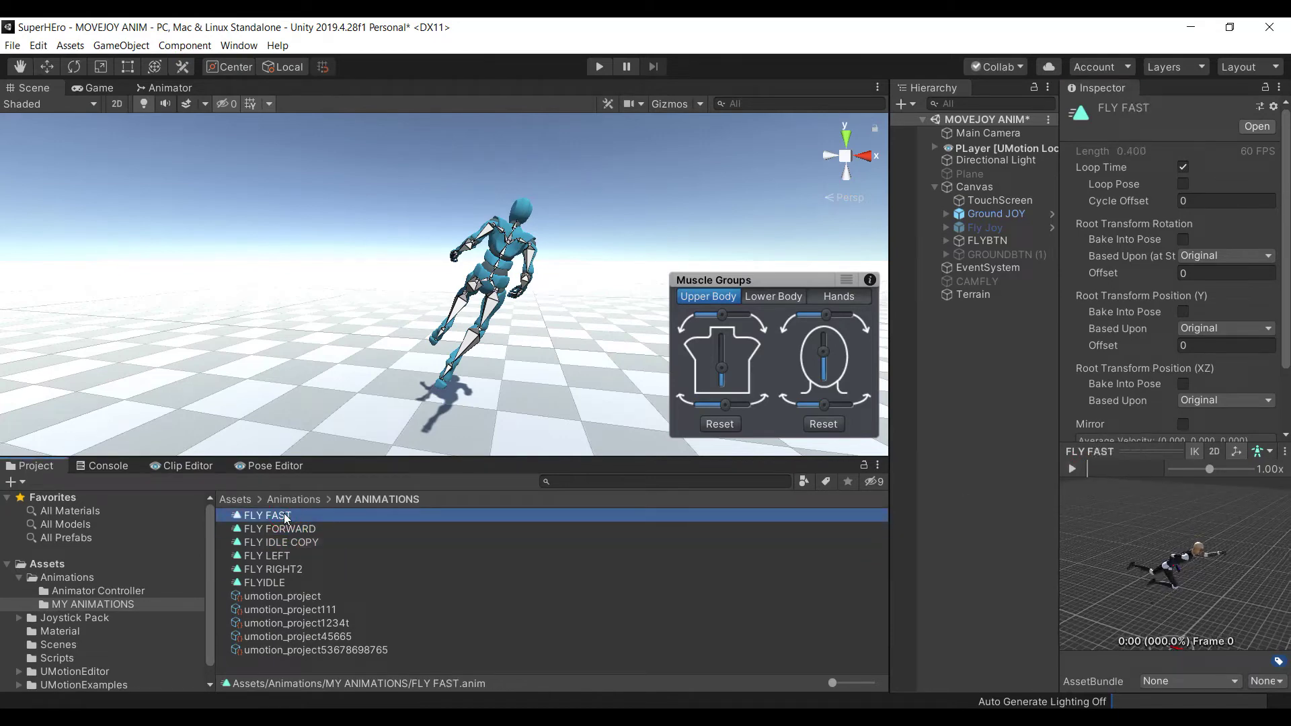
{"action": "left_click", "coordinate": [1072, 471]}
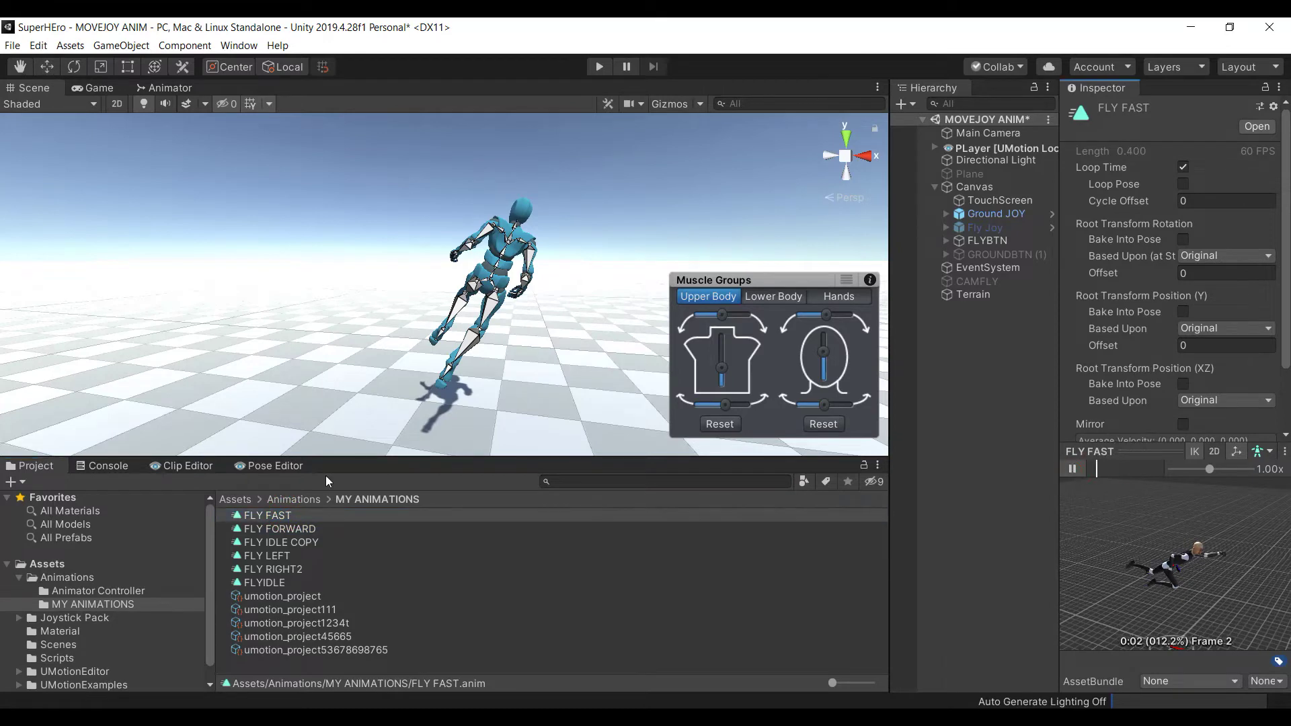
{"action": "left_click", "coordinate": [1072, 478]}
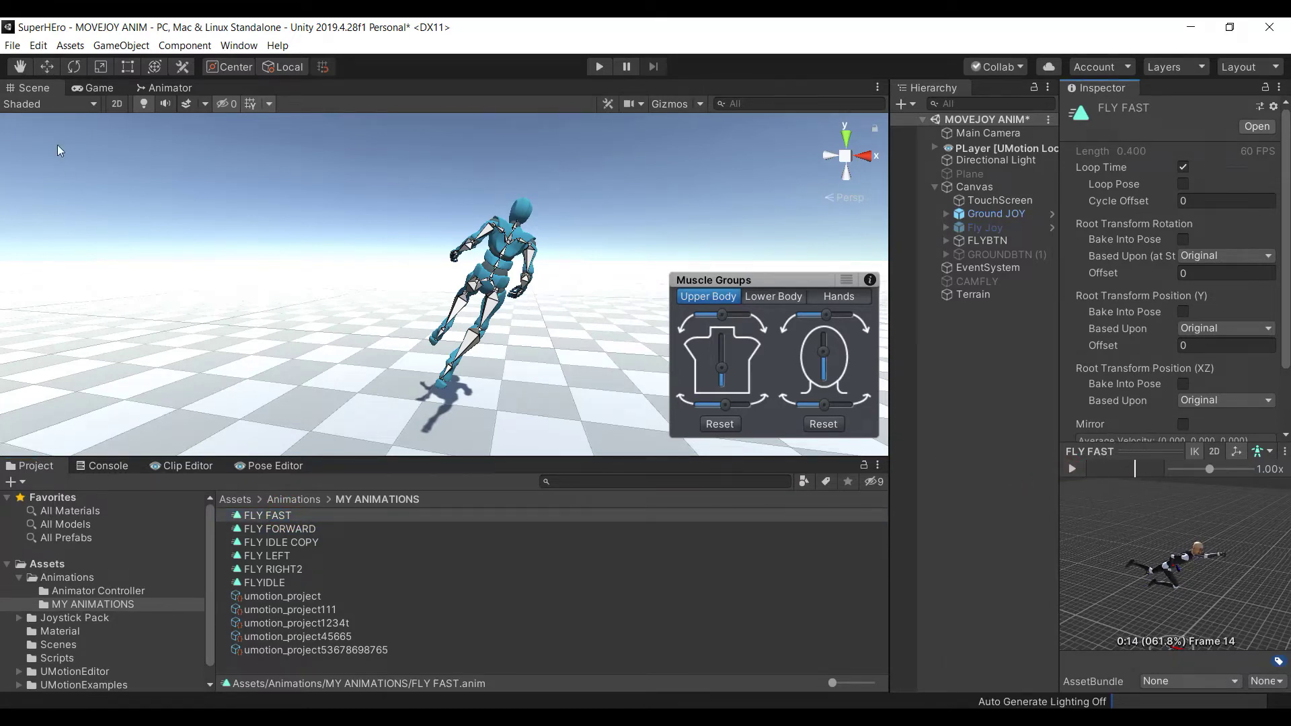
Add FLY LEFT and FLY RIGHT2 as new states in the Flying animator graph
{"action": "left_click", "coordinate": [166, 88]}
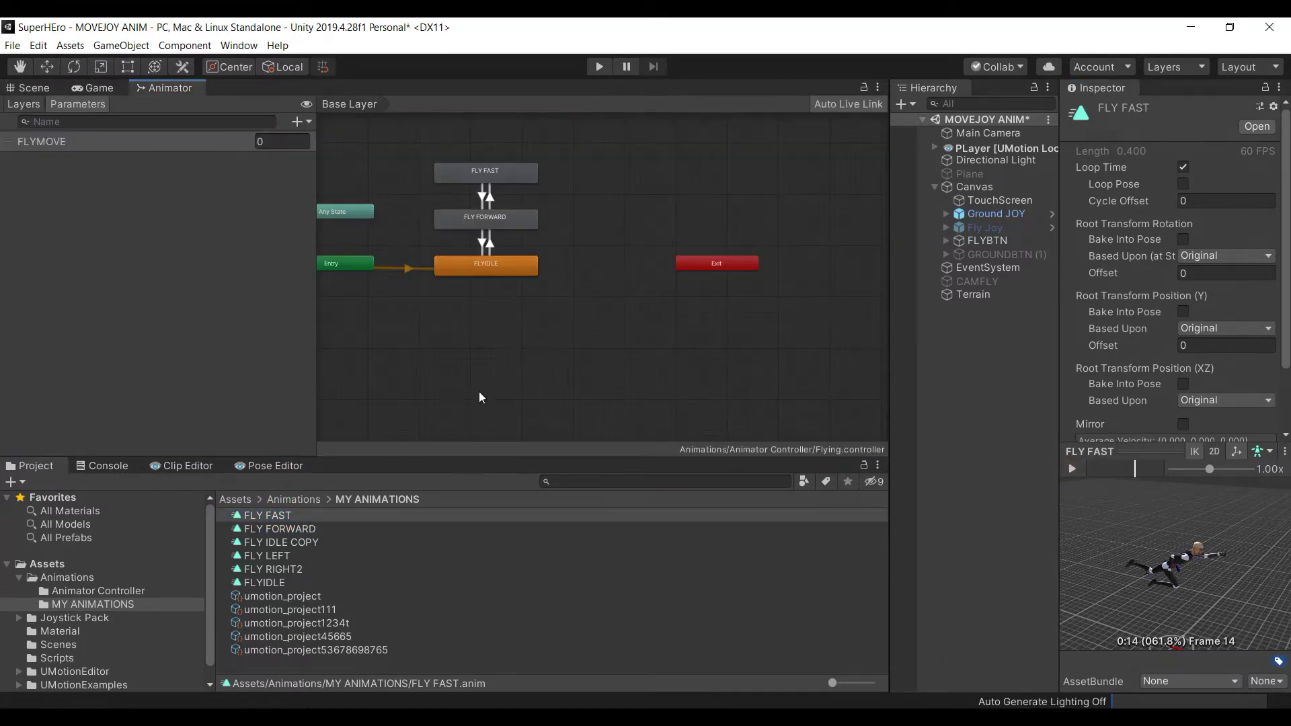
{"action": "left_click", "coordinate": [287, 570]}
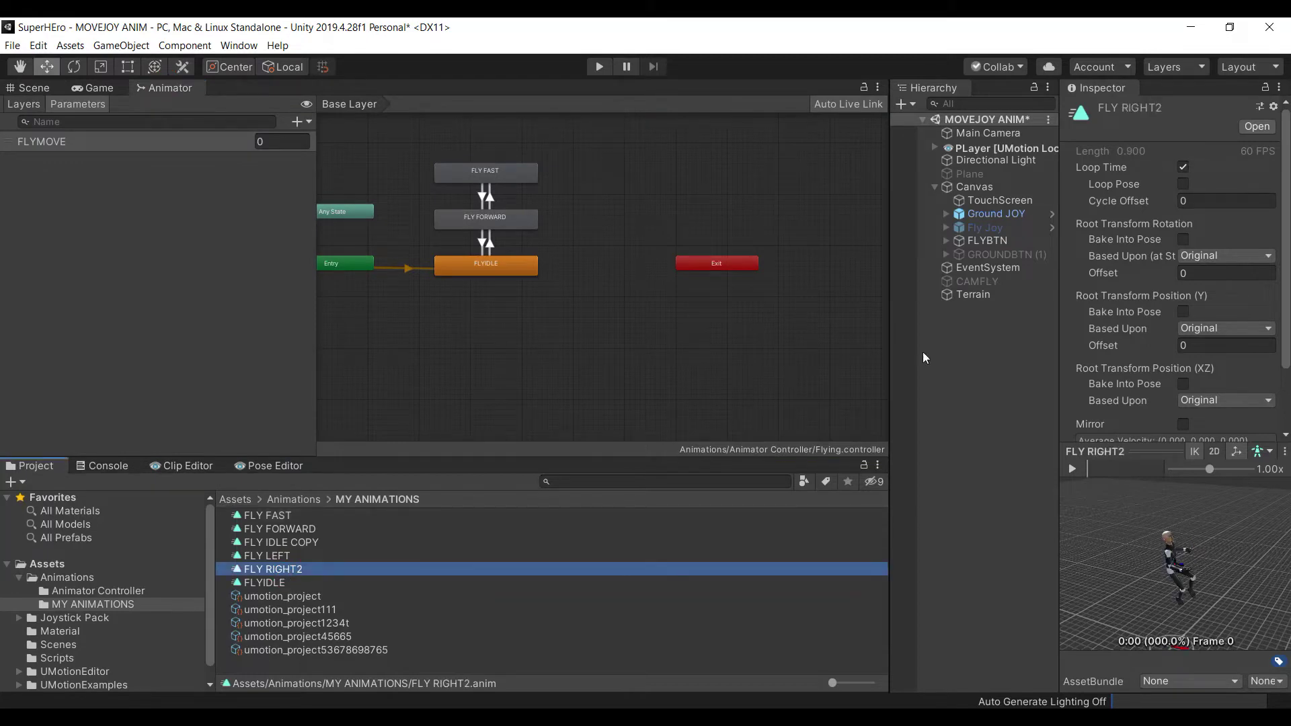
{"action": "left_click", "coordinate": [292, 557]}
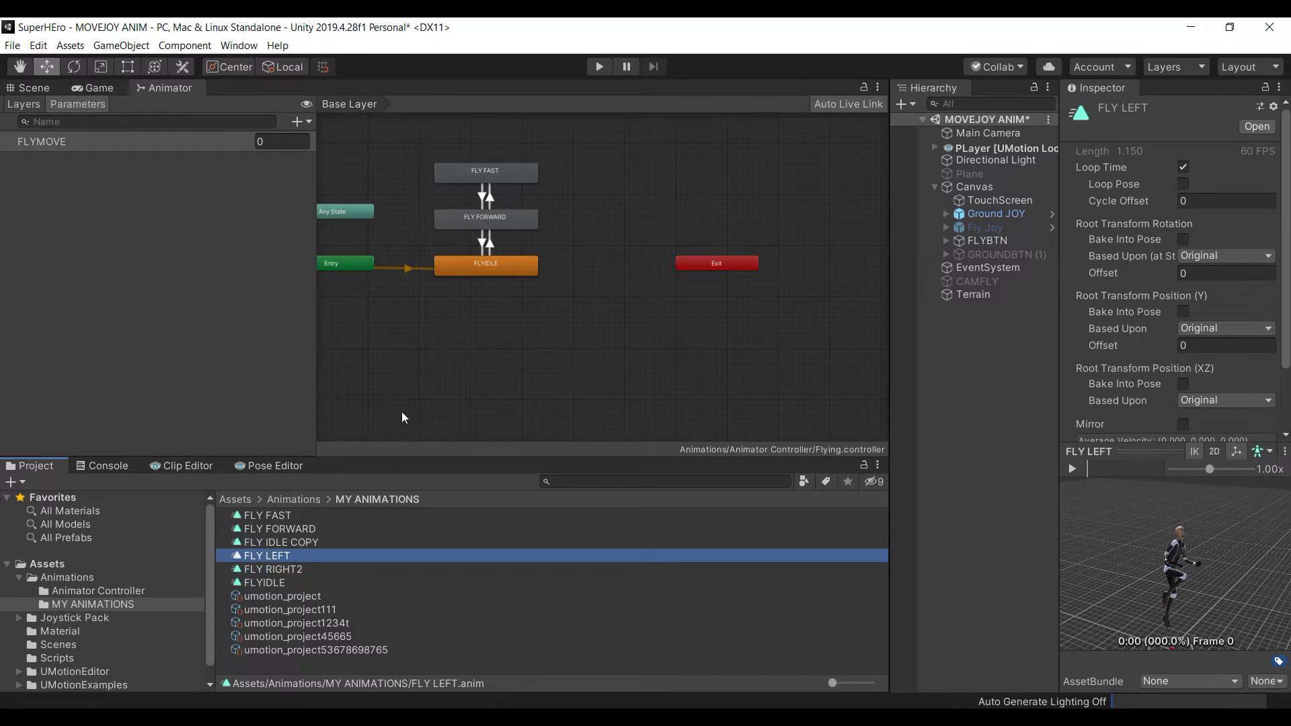
{"action": "left_click_drag", "start_coordinate": [292, 560], "coordinate": [485, 323]}
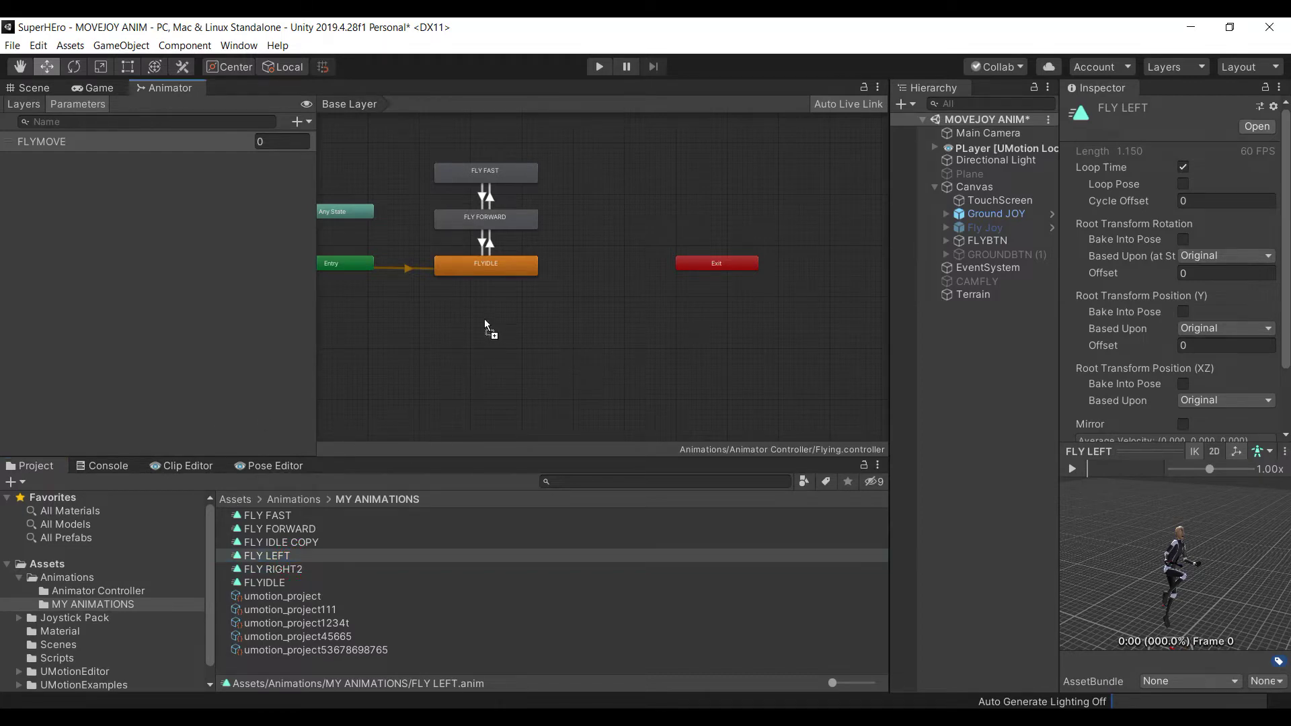
{"action": "left_click_drag", "start_coordinate": [416, 212], "coordinate": [382, 176]}
{"action": "left_click_drag", "start_coordinate": [292, 569], "coordinate": [661, 195]}
Shift FLY FAST, FLY FORWARD and FLYIDLE right, placing FLY LEFT and FLY RIGHT2 beside FLY FORWARD
{"action": "left_click_drag", "start_coordinate": [509, 171], "coordinate": [563, 167]}
{"action": "left_click_drag", "start_coordinate": [515, 224], "coordinate": [572, 228]}
{"action": "left_click_drag", "start_coordinate": [513, 272], "coordinate": [571, 272]}
{"action": "scroll", "coordinate": [551, 309], "scroll_direction": "down", "scroll_amount": 1}
{"action": "middle_click_drag", "start_coordinate": [548, 312], "coordinate": [569, 325]}
{"action": "left_click_drag", "start_coordinate": [472, 208], "coordinate": [483, 240]}
{"action": "left_click_drag", "start_coordinate": [702, 225], "coordinate": [659, 241]}
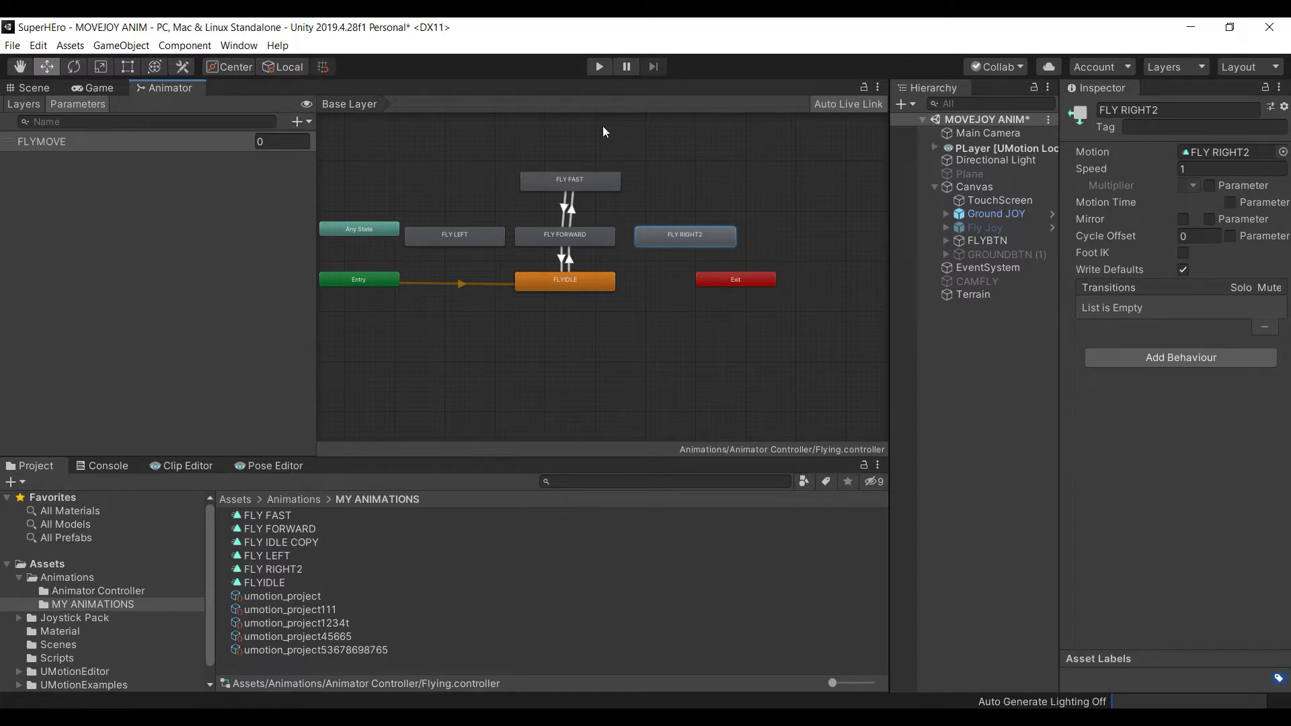
Create transitions from FLY FORWARD to FLY LEFT and from FLY LEFT back to FLY FORWARD
{"action": "right_click", "coordinate": [538, 234]}
{"action": "left_click", "coordinate": [585, 240]}
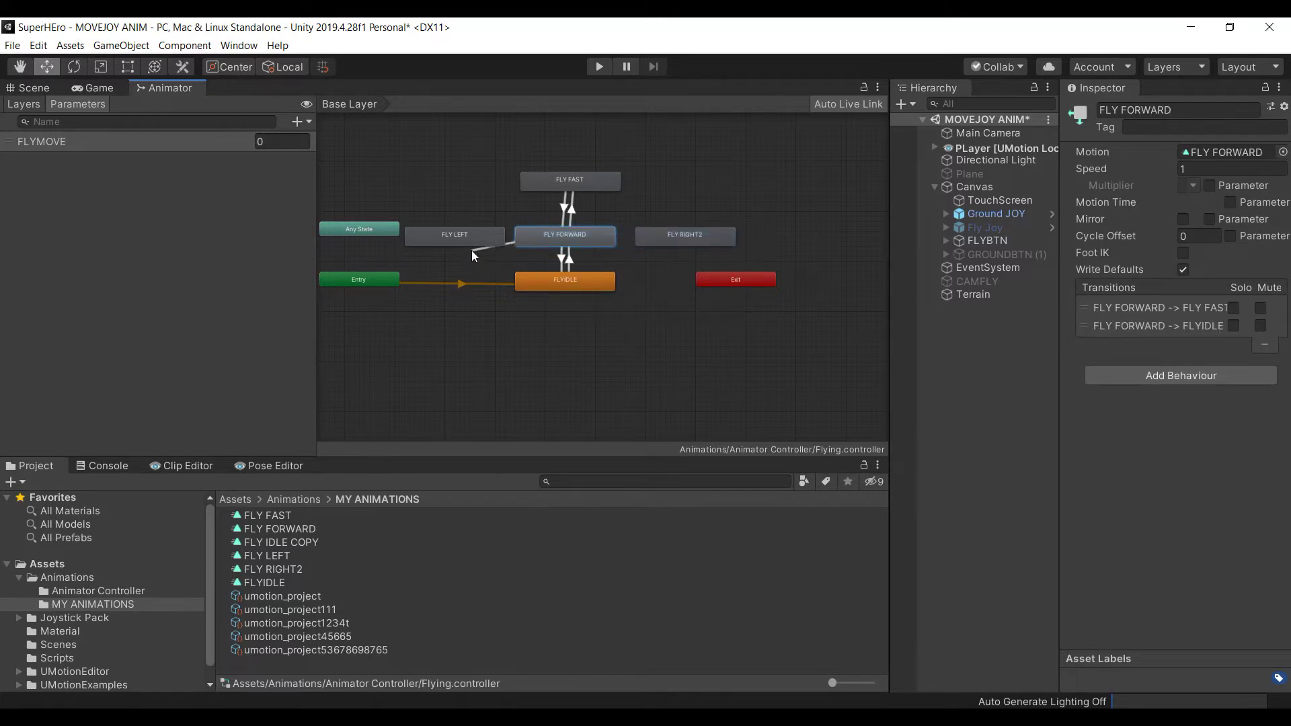
{"action": "left_click", "coordinate": [478, 237]}
{"action": "right_click", "coordinate": [496, 238]}
{"action": "left_click", "coordinate": [510, 248]}
{"action": "left_click", "coordinate": [537, 240]}
Create transitions from FLY FORWARD to FLY RIGHT2 and from FLY RIGHT2 back to FLY FORWARD
{"action": "right_click", "coordinate": [598, 232]}
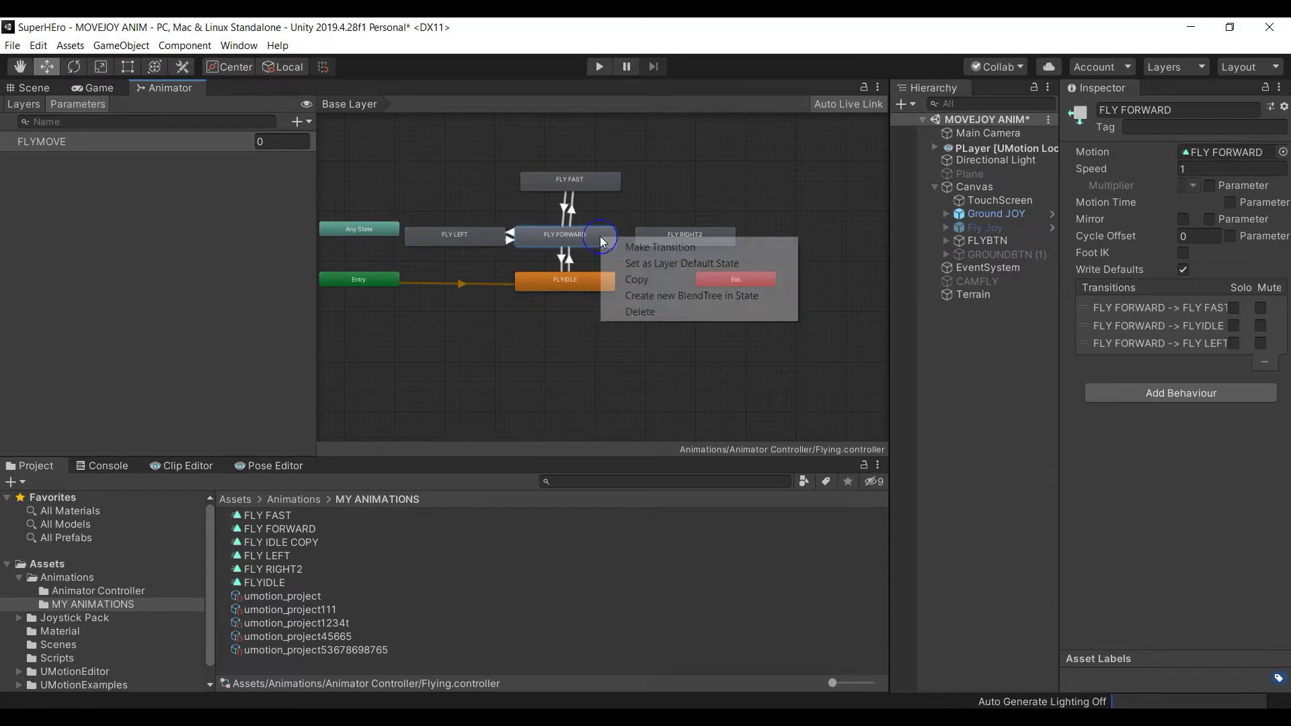
{"action": "left_click", "coordinate": [622, 245]}
{"action": "left_click", "coordinate": [654, 235]}
{"action": "right_click", "coordinate": [598, 243]}
{"action": "left_click", "coordinate": [625, 248]}
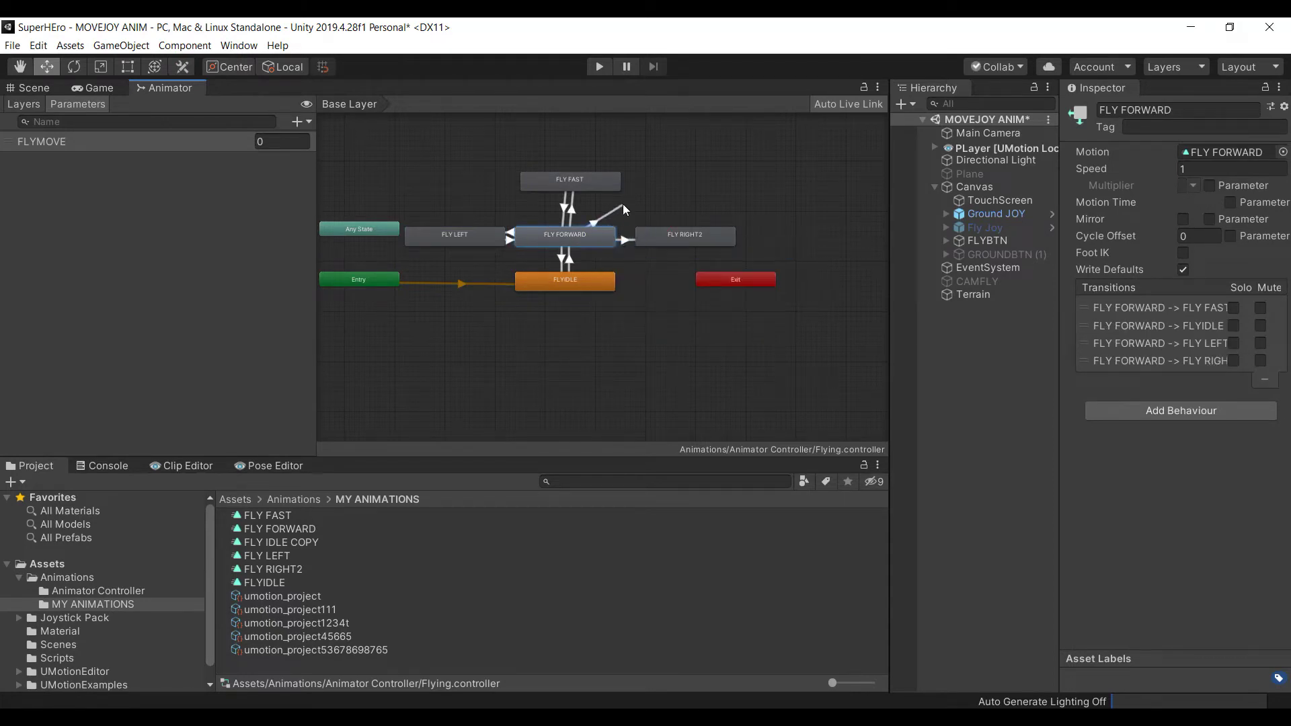
{"action": "left_click", "coordinate": [652, 232]}
{"action": "right_click", "coordinate": [652, 232]}
{"action": "left_click", "coordinate": [676, 240]}
{"action": "left_click", "coordinate": [597, 243]}
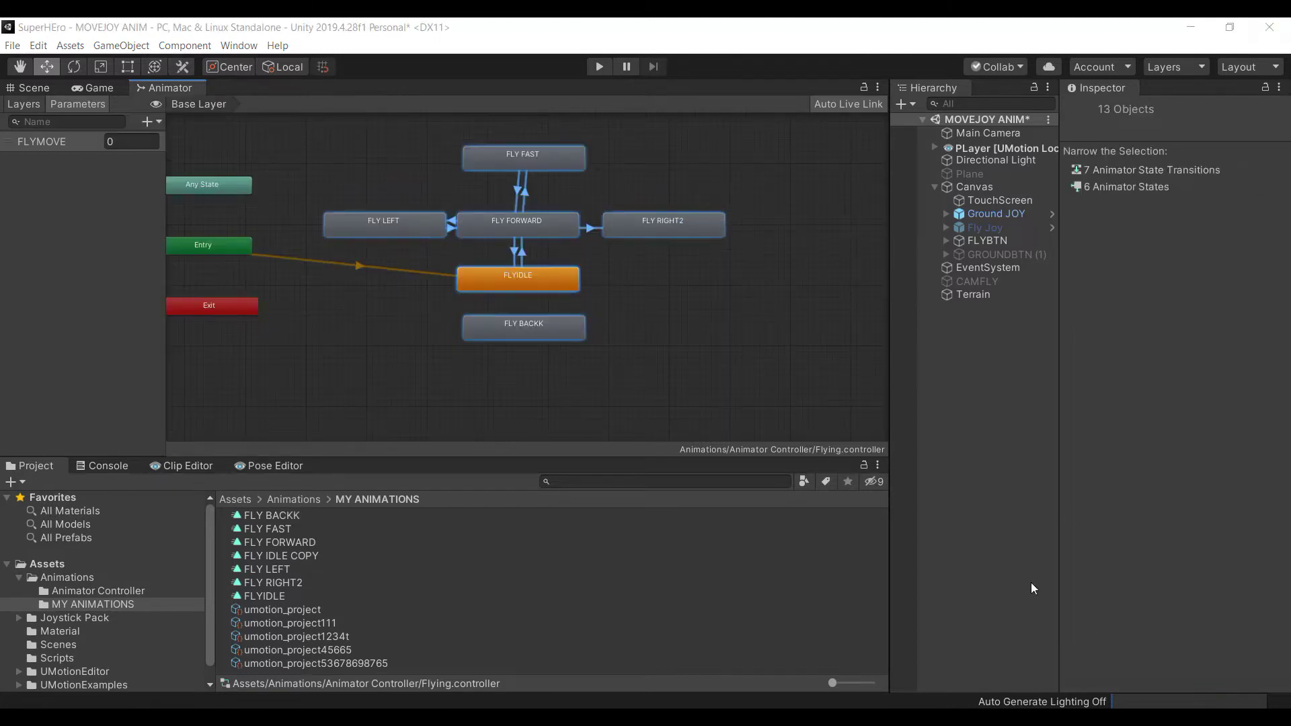
Select the FLY BACKK state and preview its 0.883-second animation clip from the Project window
{"action": "left_click", "coordinate": [700, 403]}
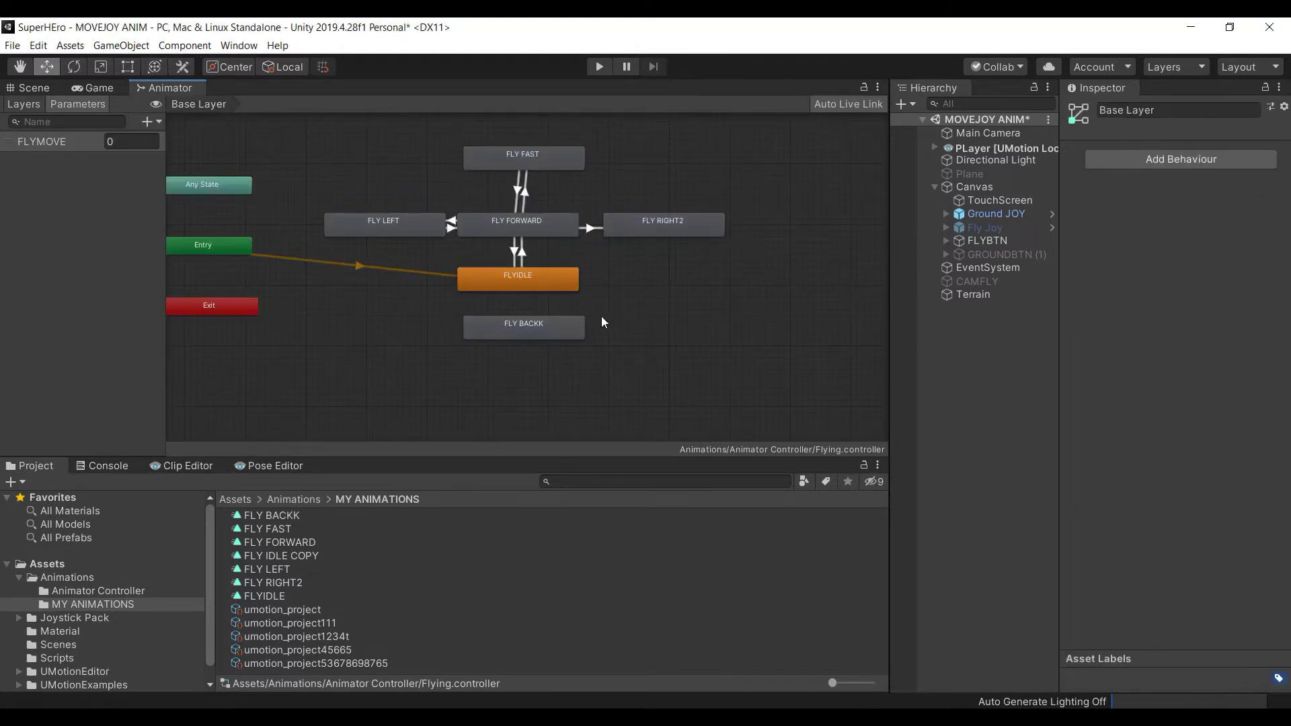
{"action": "middle_click_drag", "start_coordinate": [531, 248], "coordinate": [565, 234]}
{"action": "left_click", "coordinate": [562, 322]}
{"action": "left_click_drag", "start_coordinate": [562, 320], "coordinate": [564, 325]}
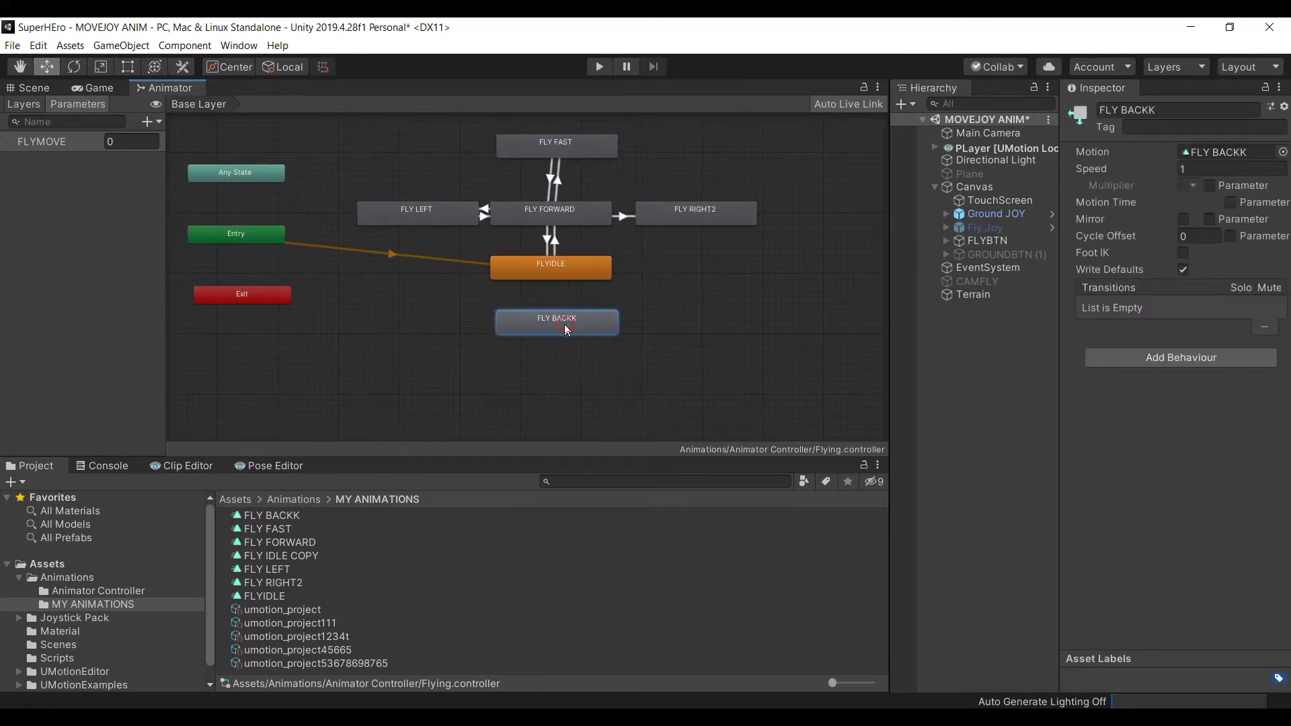
{"action": "left_click", "coordinate": [269, 516]}
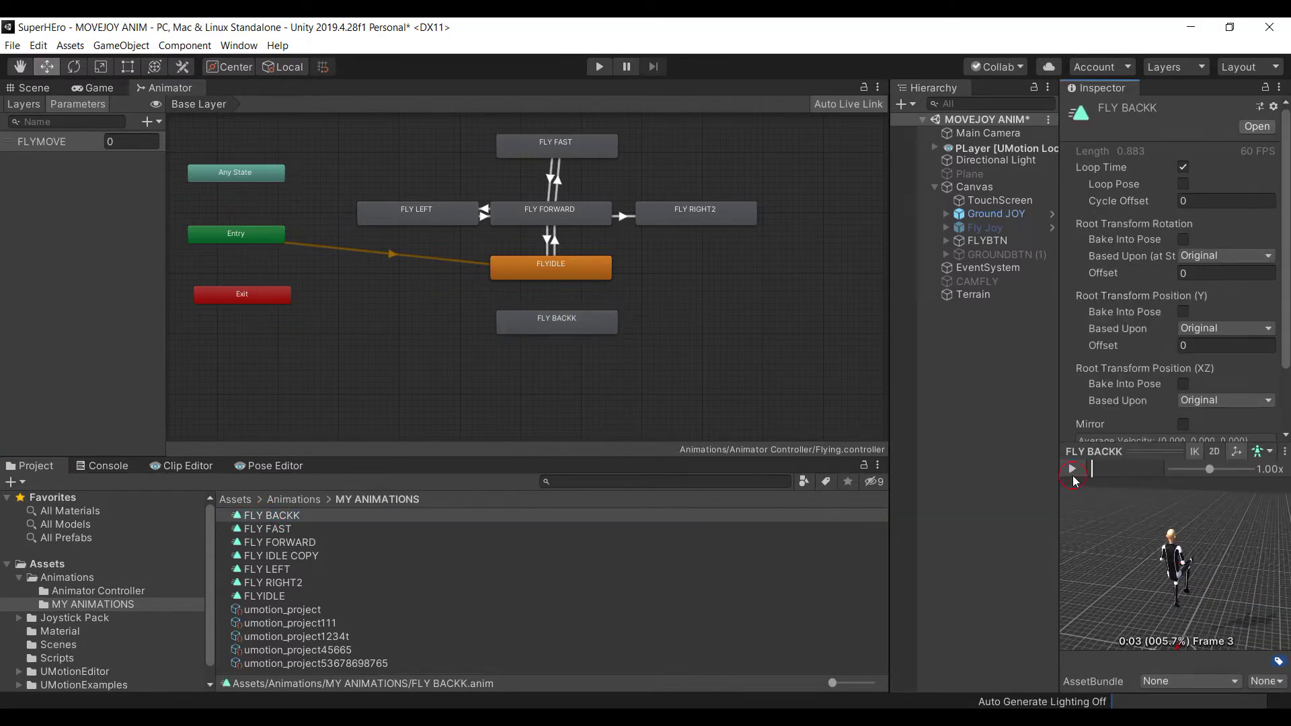
Create transitions from FLYIDLE to FLY BACKK and from FLY BACKK back to FLYIDLE
{"action": "right_click", "coordinate": [560, 263]}
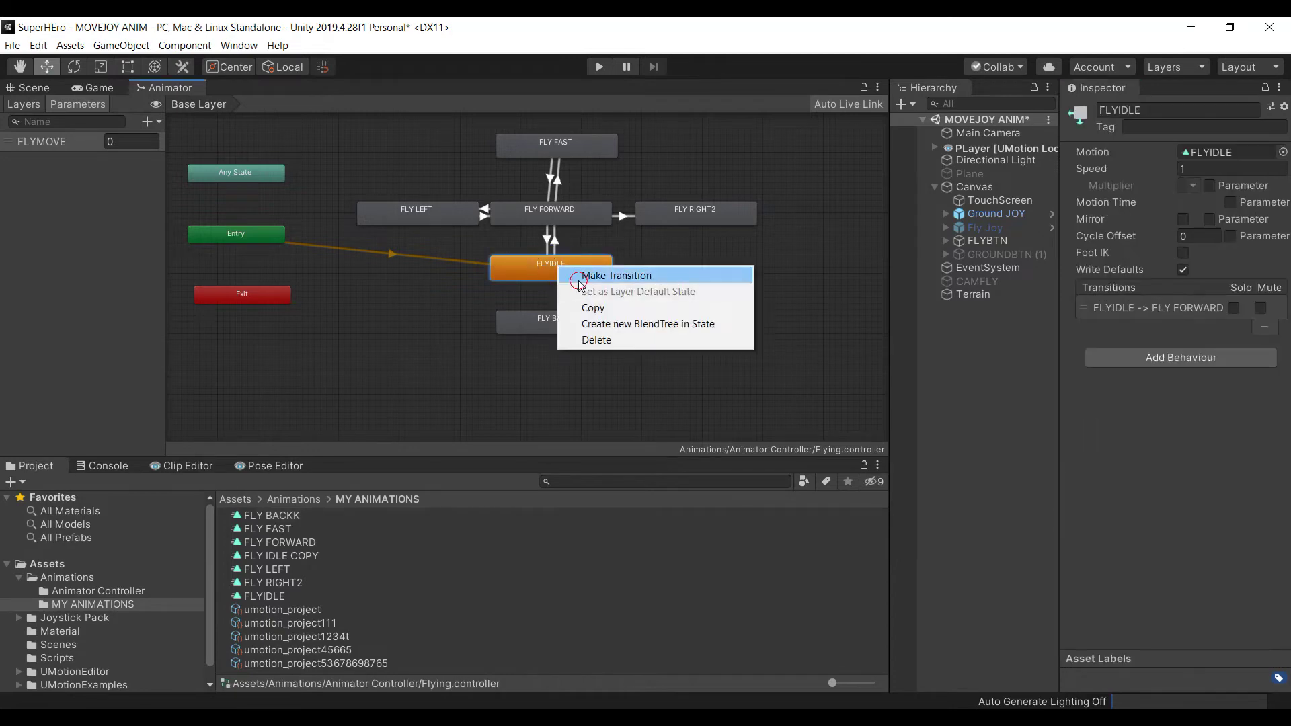
{"action": "left_click", "coordinate": [585, 274]}
{"action": "left_click", "coordinate": [563, 327]}
{"action": "left_click", "coordinate": [563, 328]}
{"action": "right_click", "coordinate": [563, 328]}
{"action": "left_click", "coordinate": [589, 335]}
{"action": "left_click", "coordinate": [582, 266]}
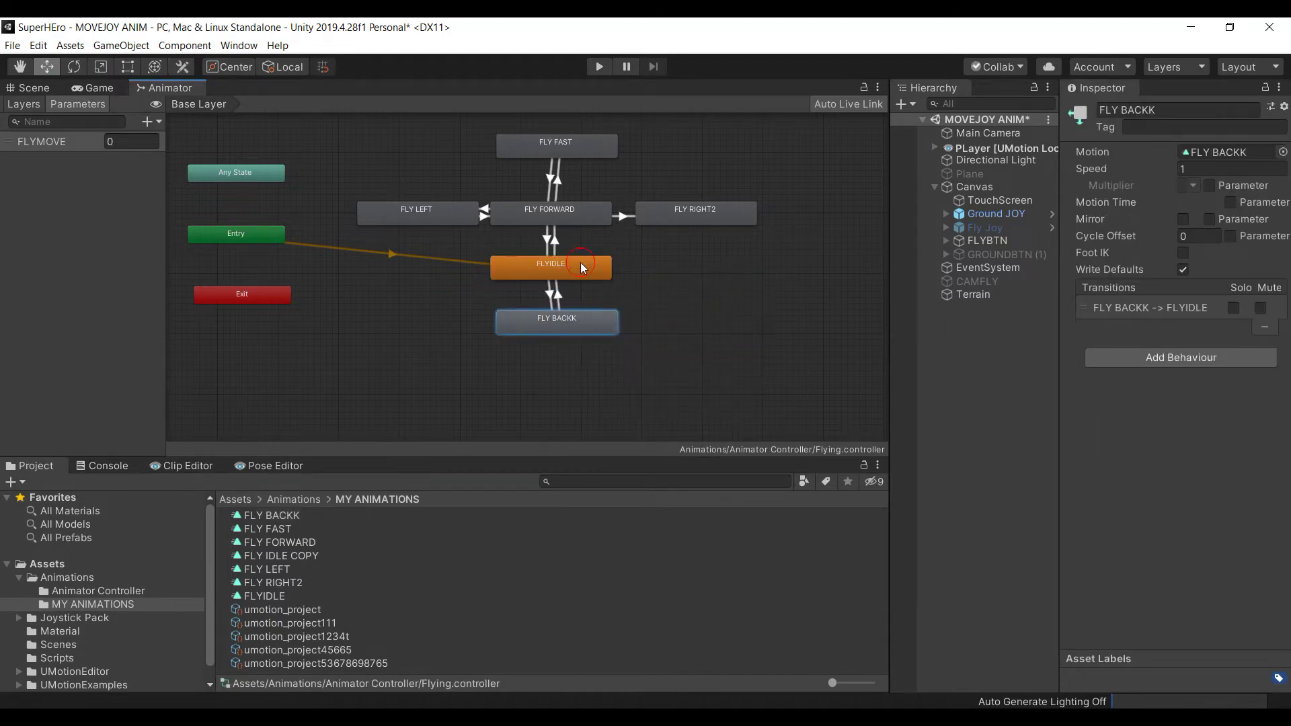
Set FLYIDLE→FLY BACKK to no exit time, 0.1 duration and condition FLYMOVE Less 0
{"action": "left_click", "coordinate": [550, 300]}
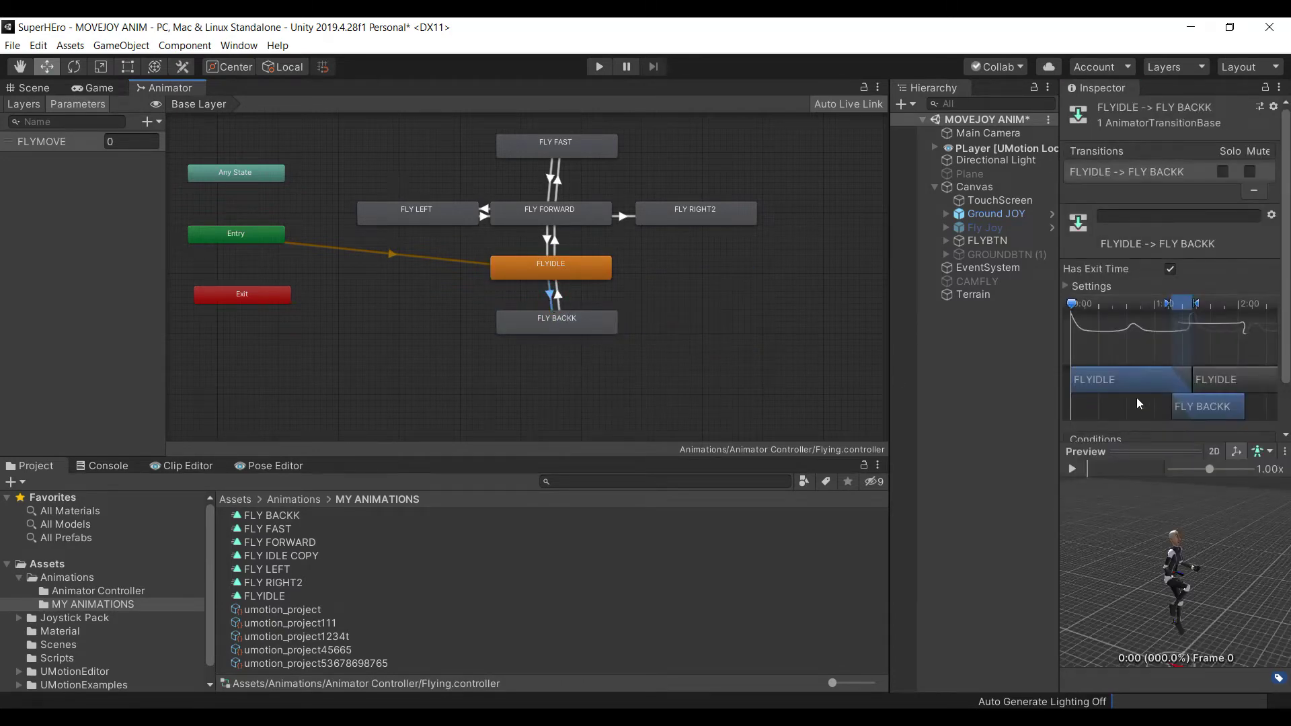
{"action": "left_click", "coordinate": [1171, 269]}
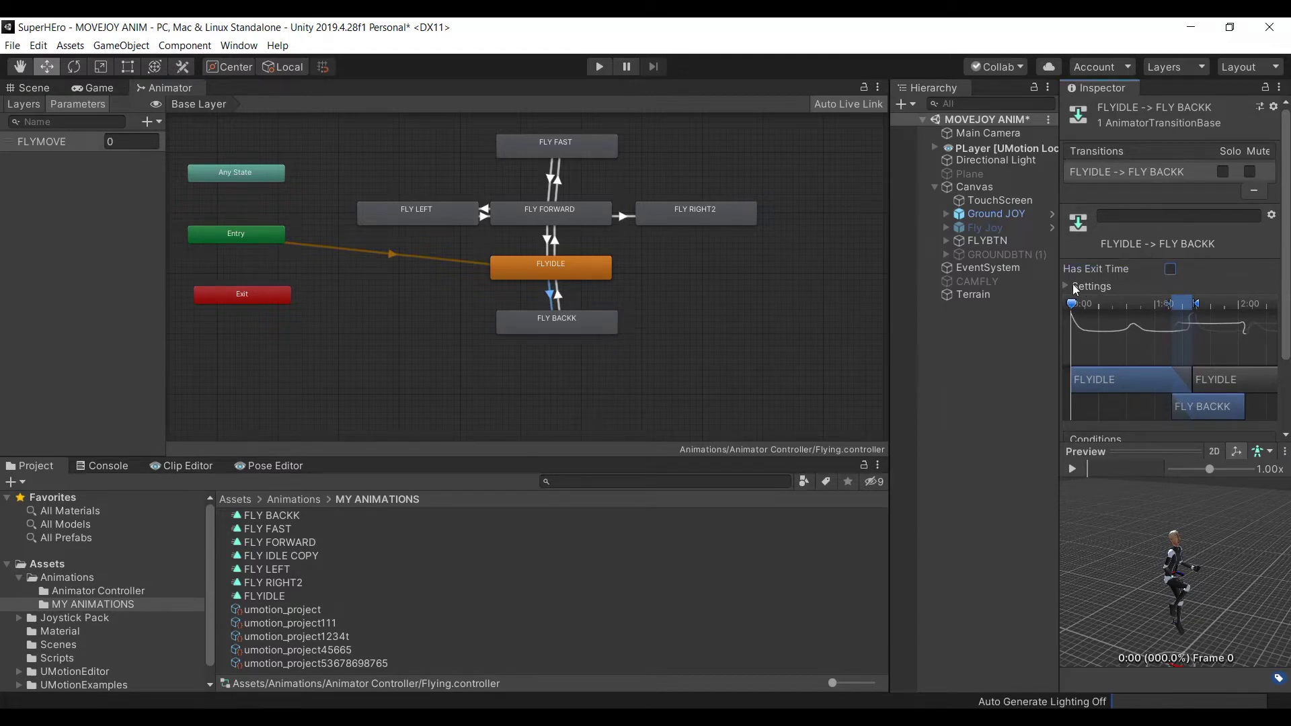
{"action": "left_click", "coordinate": [1077, 287]}
{"action": "left_click", "coordinate": [1189, 340]}
{"action": "double_click", "coordinate": [1189, 340]}
{"action": "type", "text": ".1"}
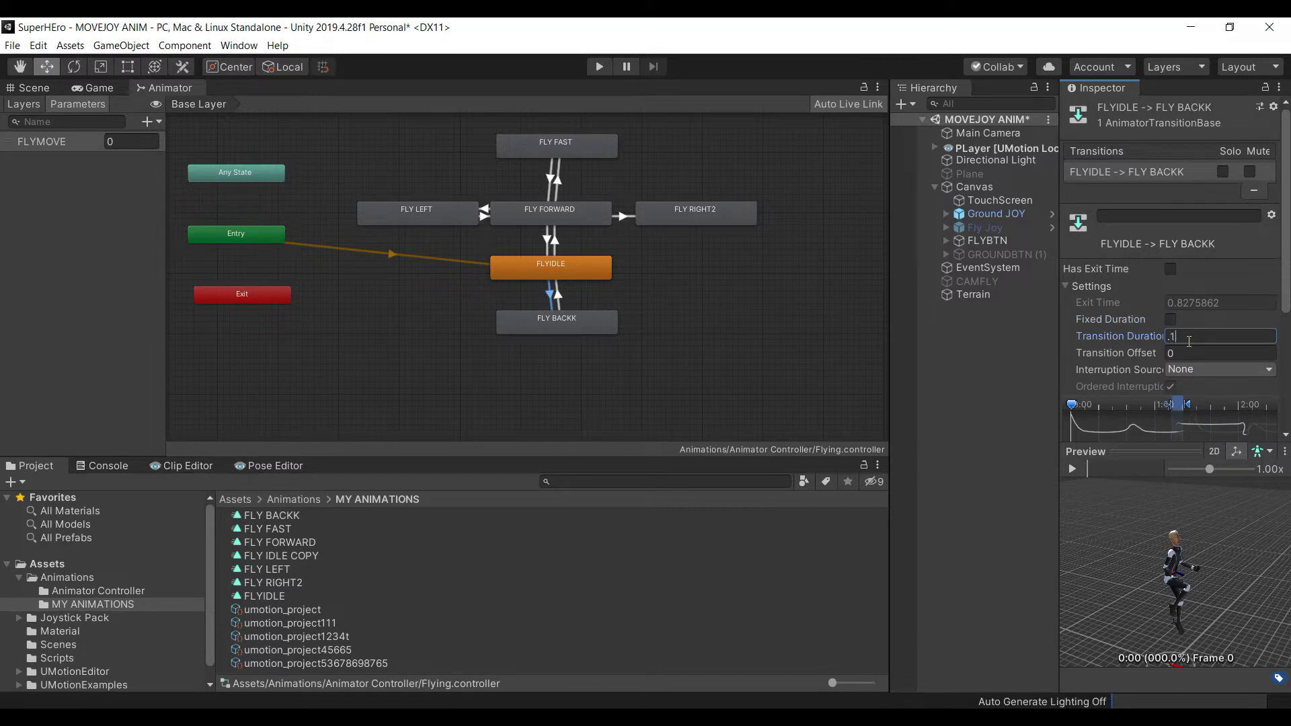
{"action": "scroll", "coordinate": [1181, 384], "scroll_direction": "down", "scroll_amount": 3}
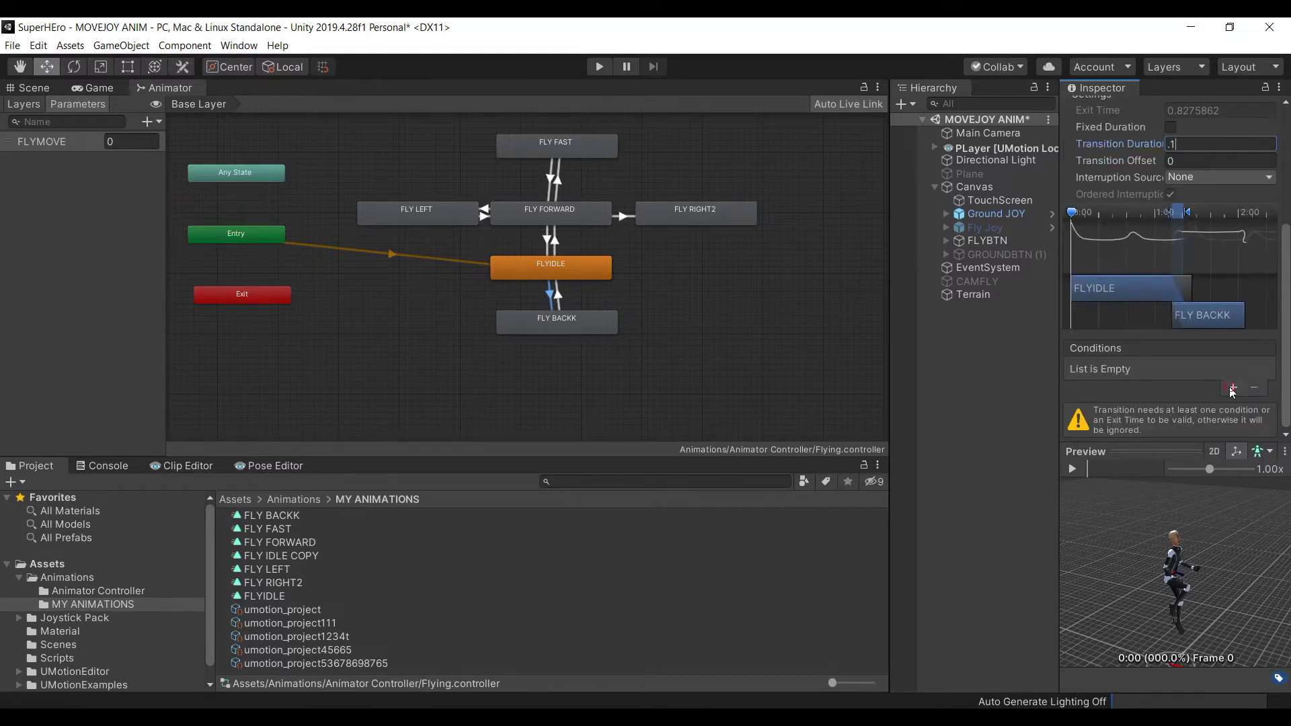
{"action": "scroll", "coordinate": [1170, 387], "scroll_direction": "up", "scroll_amount": 1}
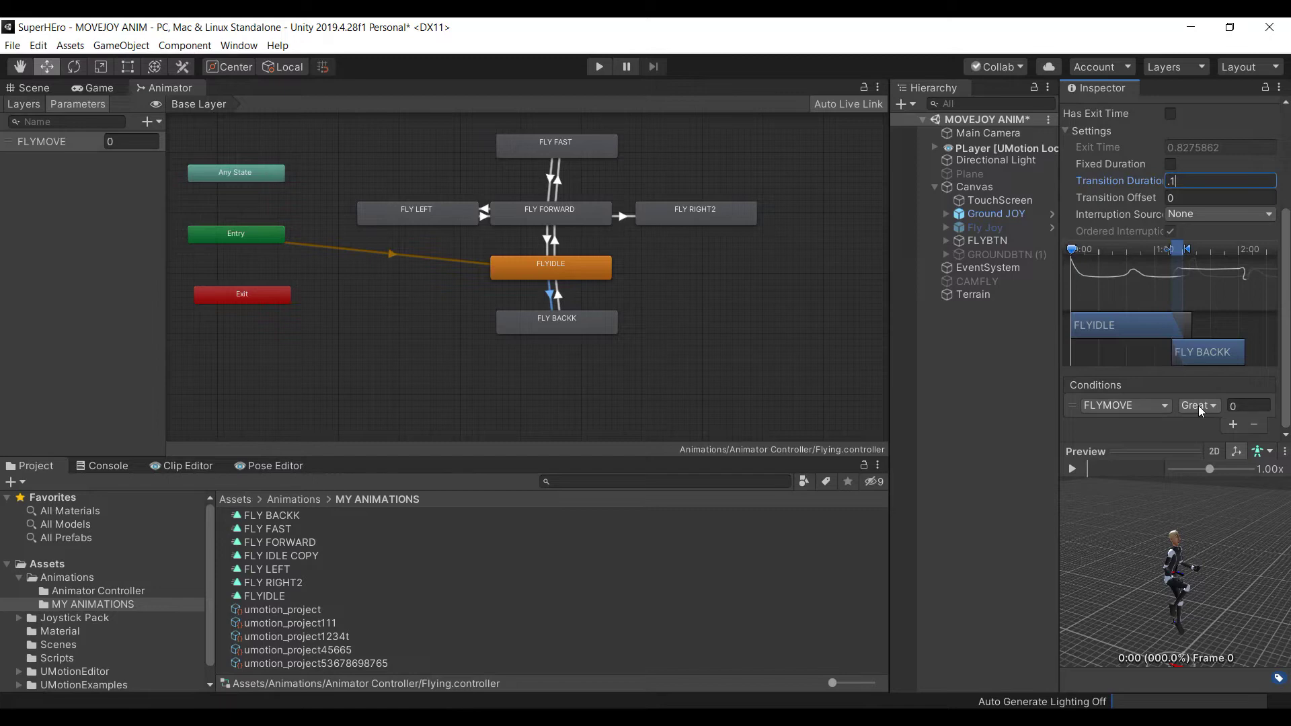
{"action": "left_click", "coordinate": [1199, 405]}
{"action": "left_click", "coordinate": [1198, 440]}
Set FLY BACKK→FLYIDLE to no exit time, 0.1 duration and FLYMOVE Greater -0.1, then enter play mode
{"action": "left_click", "coordinate": [558, 296]}
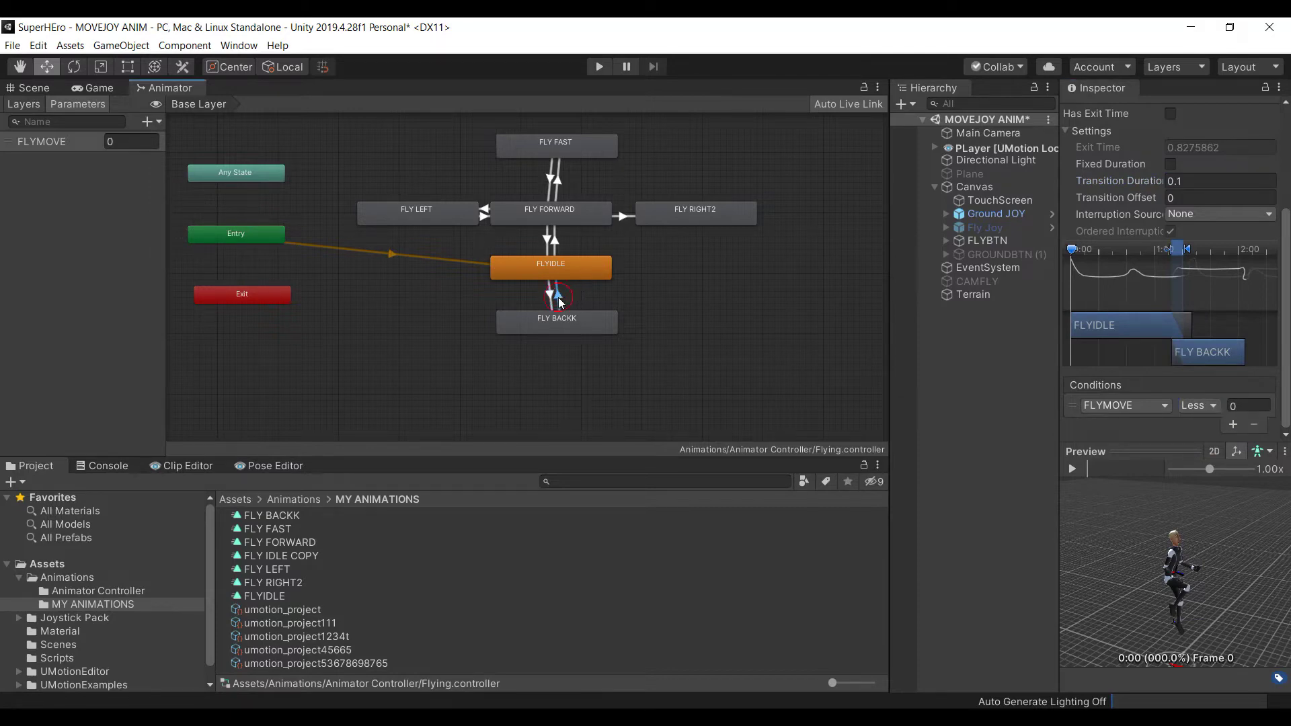
{"action": "left_click", "coordinate": [1171, 115]}
{"action": "left_click", "coordinate": [1171, 165]}
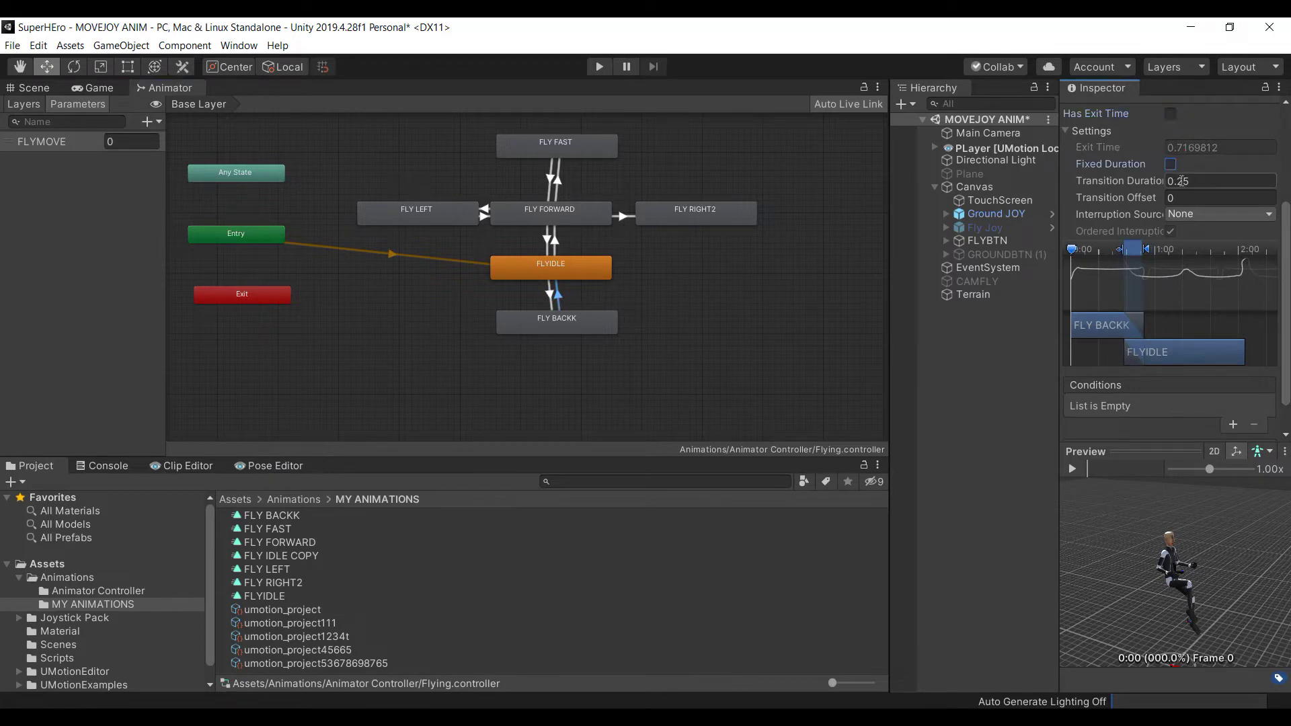
{"action": "key", "text": "Tab"}
{"action": "type", "text": ".1"}
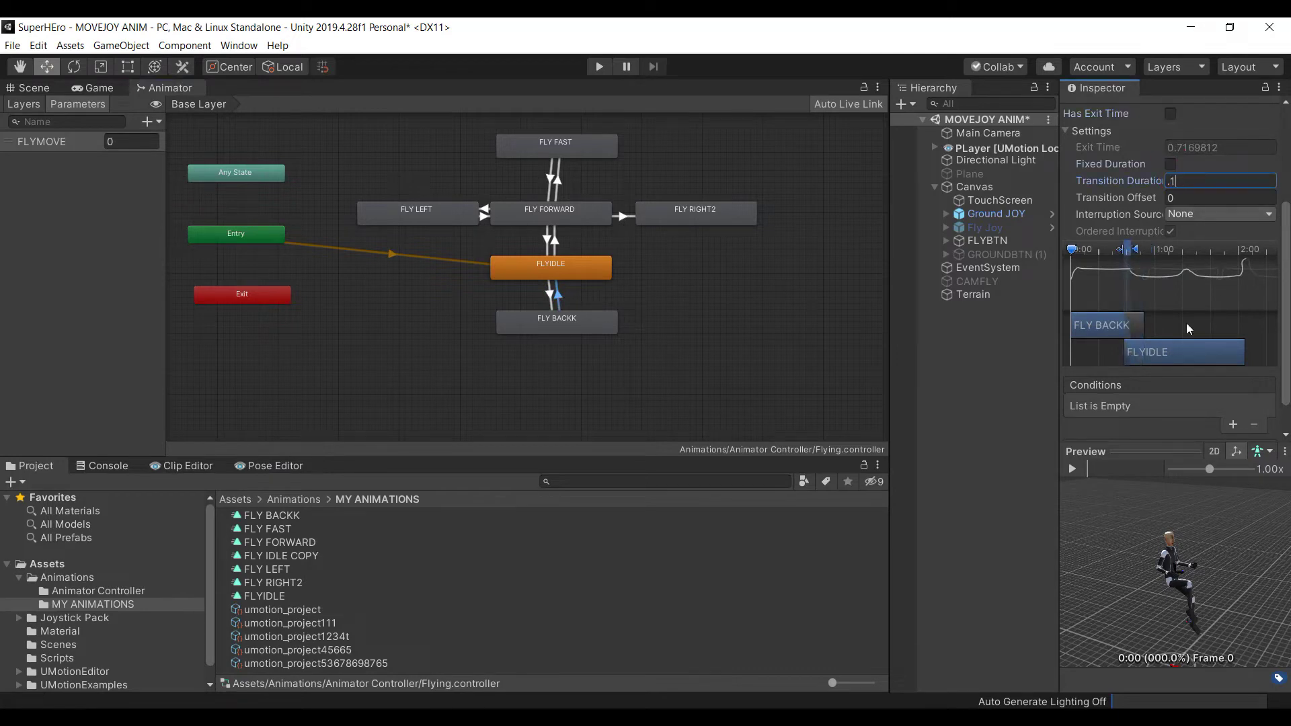
{"action": "left_click", "coordinate": [1233, 425]}
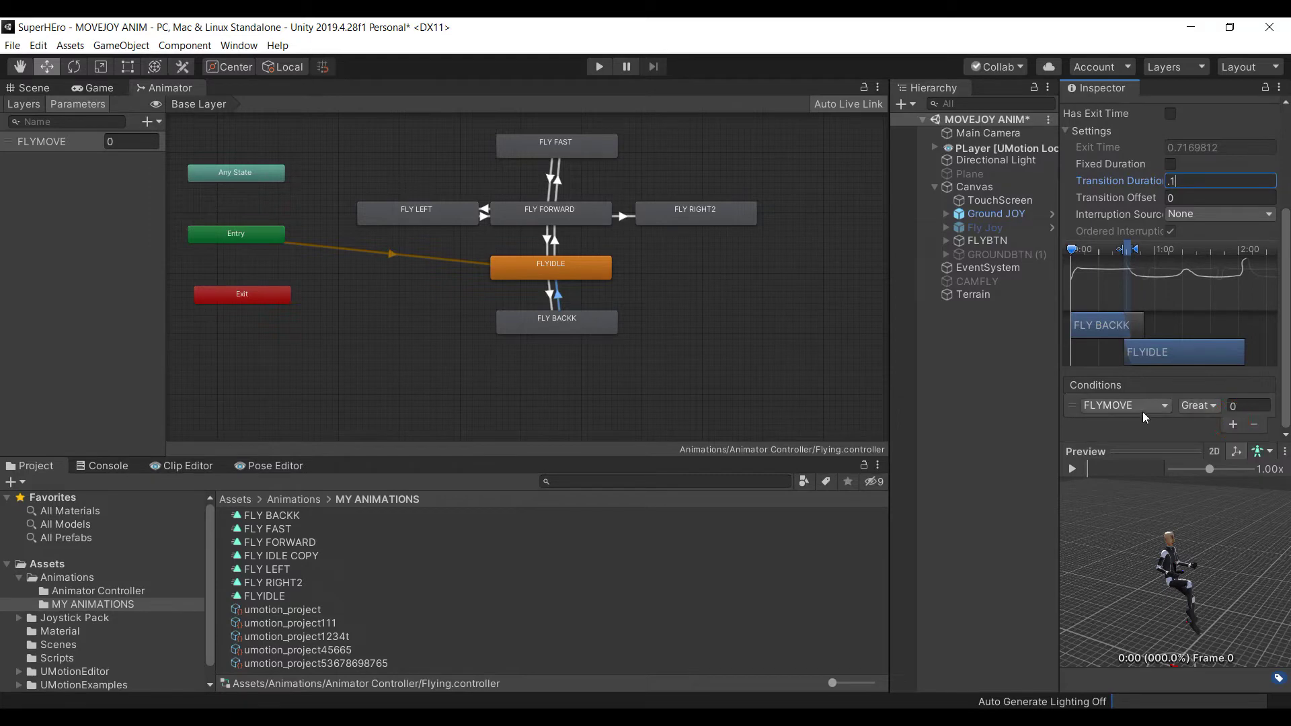
{"action": "left_click", "coordinate": [1199, 407]}
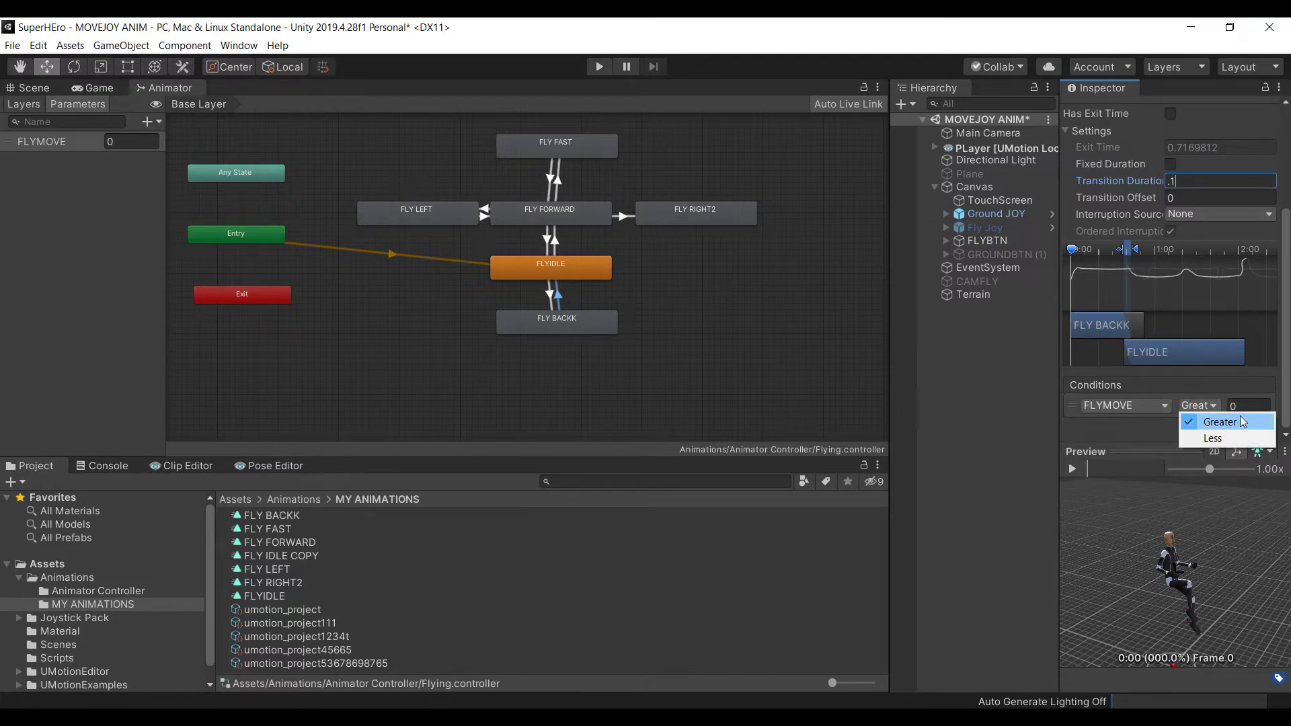
{"action": "left_click", "coordinate": [1246, 404]}
{"action": "left_click", "coordinate": [1247, 405]}
{"action": "type", "text": "-0"}
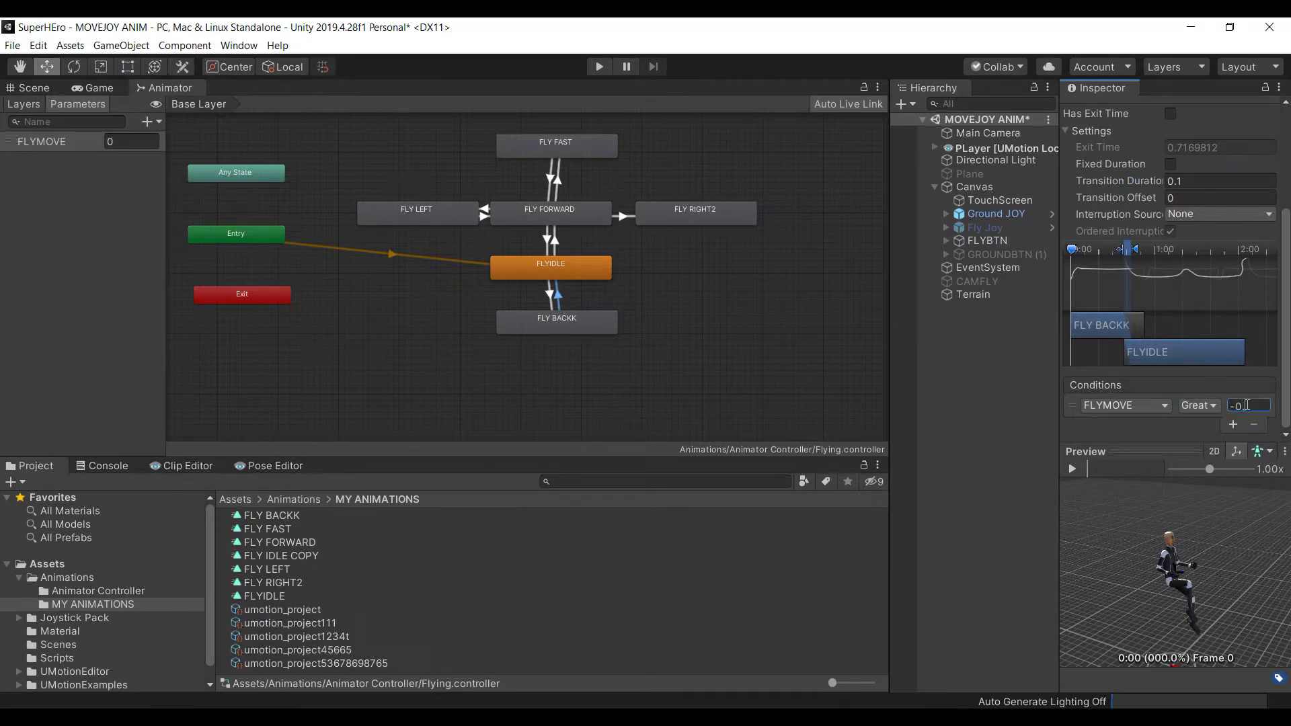
{"action": "type", "text": ".1"}
{"action": "left_click", "coordinate": [600, 67]}
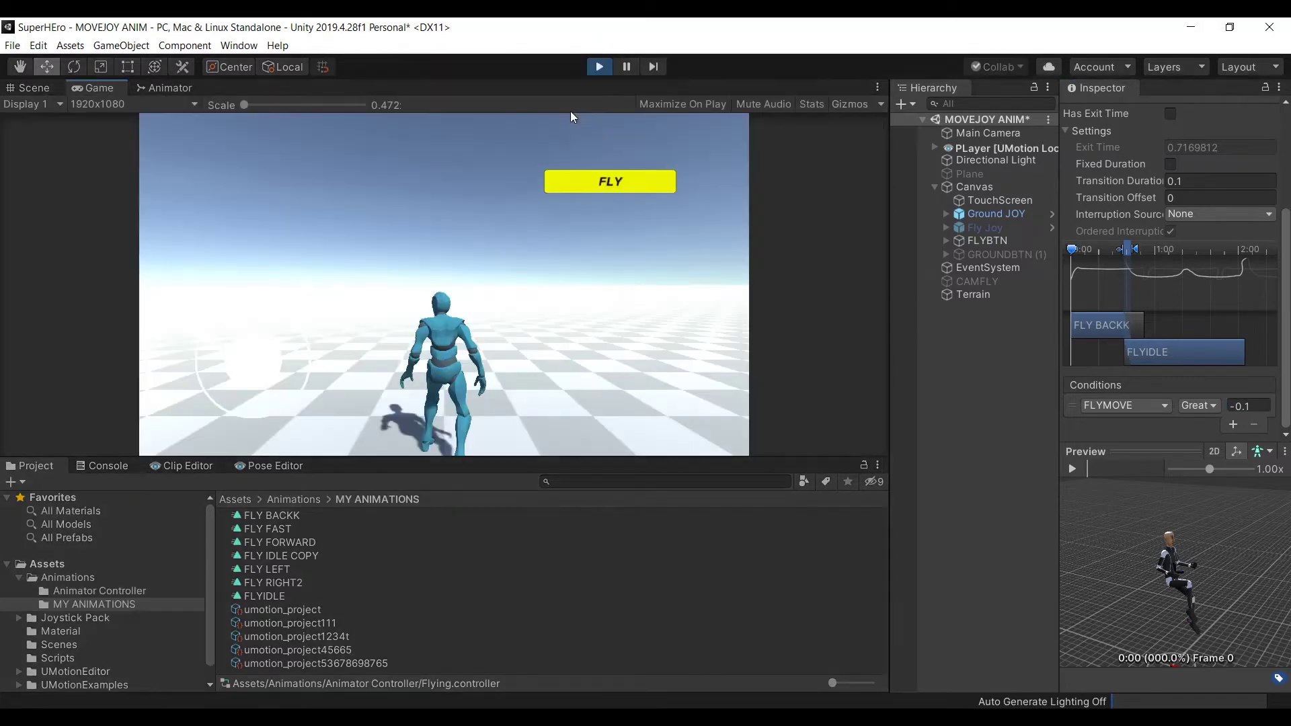
Switch the character to flying mode, steer it with the on-screen joystick, then stop play mode
{"action": "left_click", "coordinate": [572, 184]}
{"action": "left_click_drag", "start_coordinate": [230, 370], "coordinate": [263, 347]}
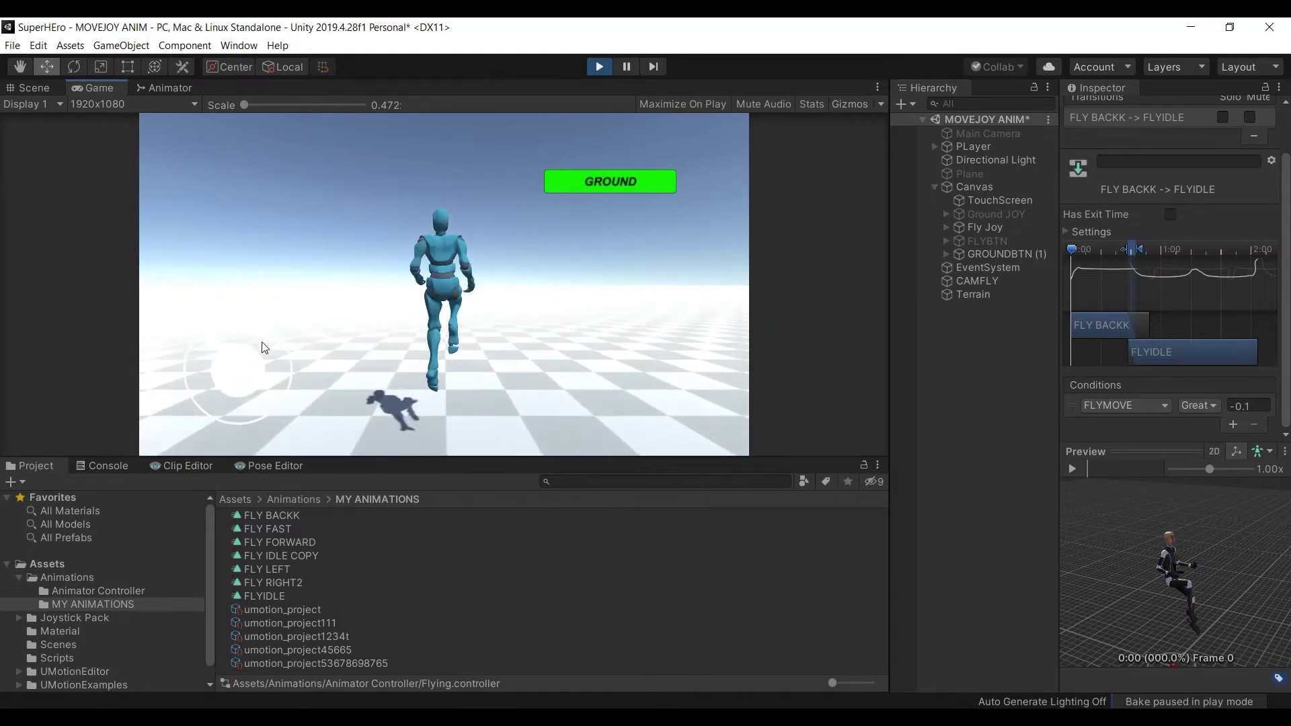
{"action": "left_click", "coordinate": [599, 66]}
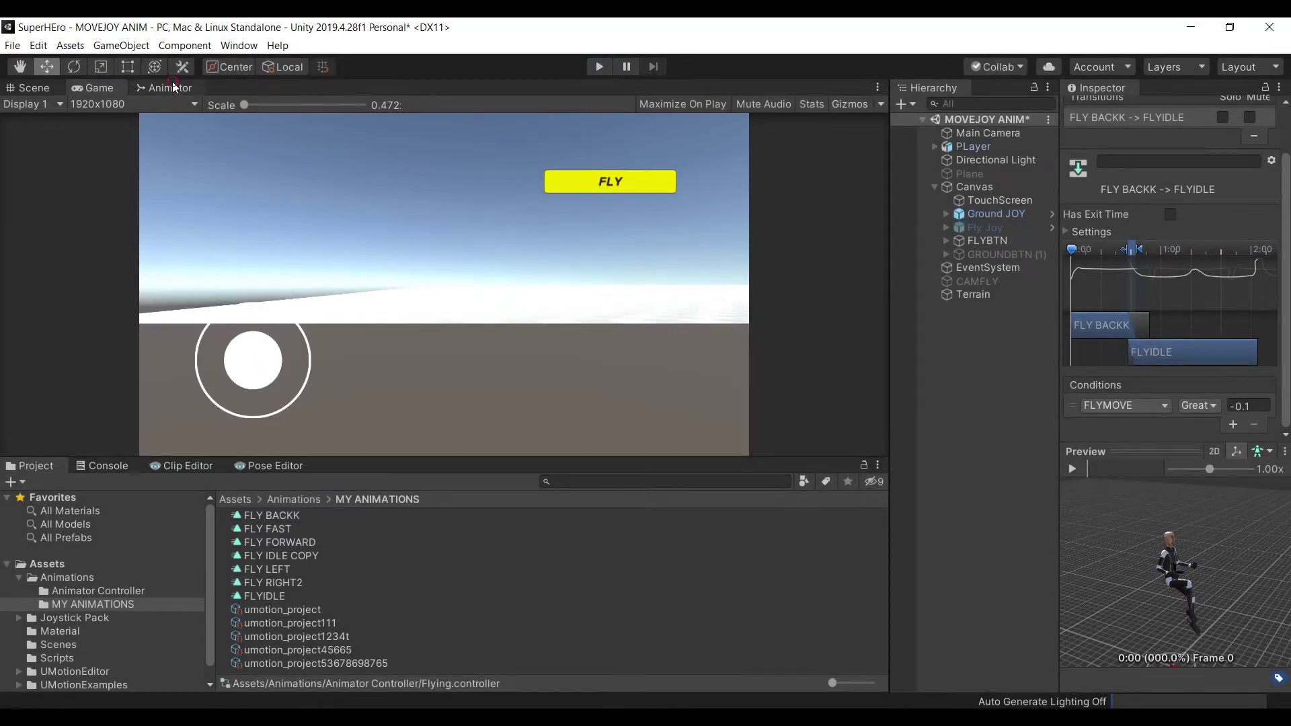
Rearrange the state graph, moving FLY RIGHT2 and the centre column of states to the right
{"action": "left_click", "coordinate": [168, 87]}
{"action": "middle_click_drag", "start_coordinate": [585, 267], "coordinate": [545, 271]}
{"action": "left_click_drag", "start_coordinate": [744, 229], "coordinate": [822, 228]}
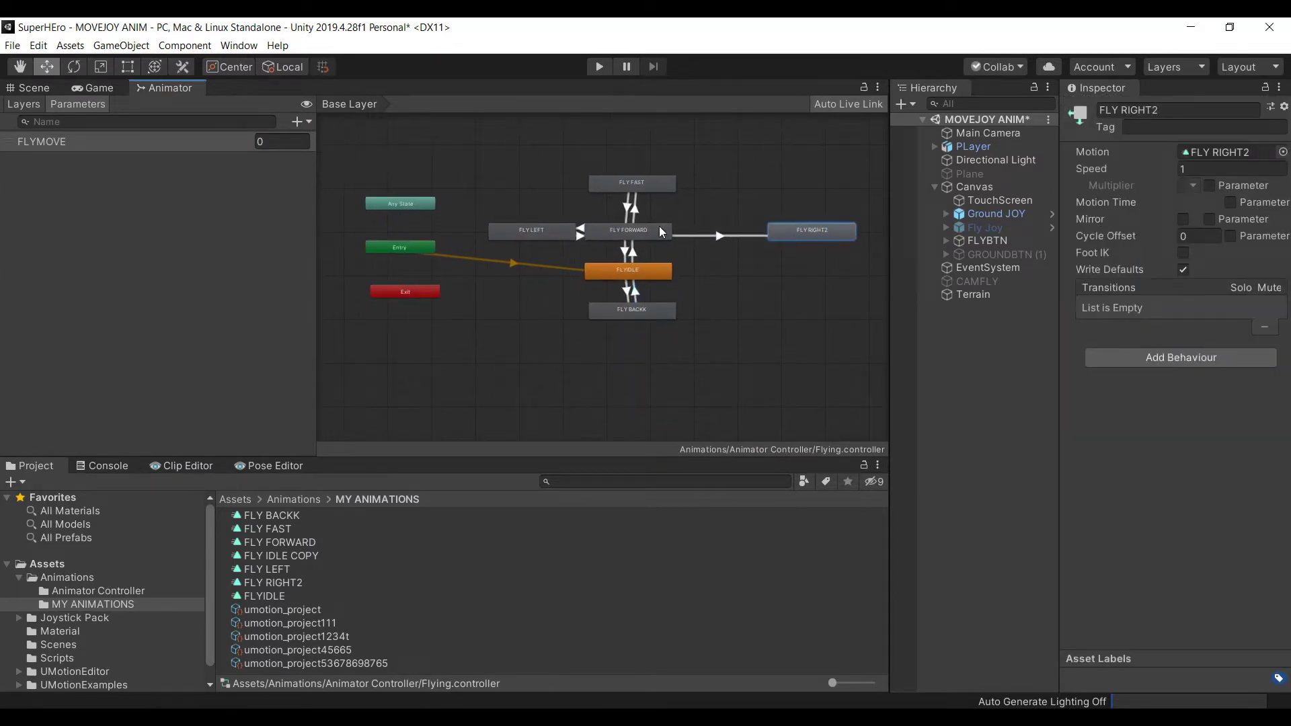
{"action": "left_click_drag", "start_coordinate": [560, 140], "coordinate": [673, 304]}
{"action": "middle_click_drag", "start_coordinate": [705, 216], "coordinate": [644, 237]}
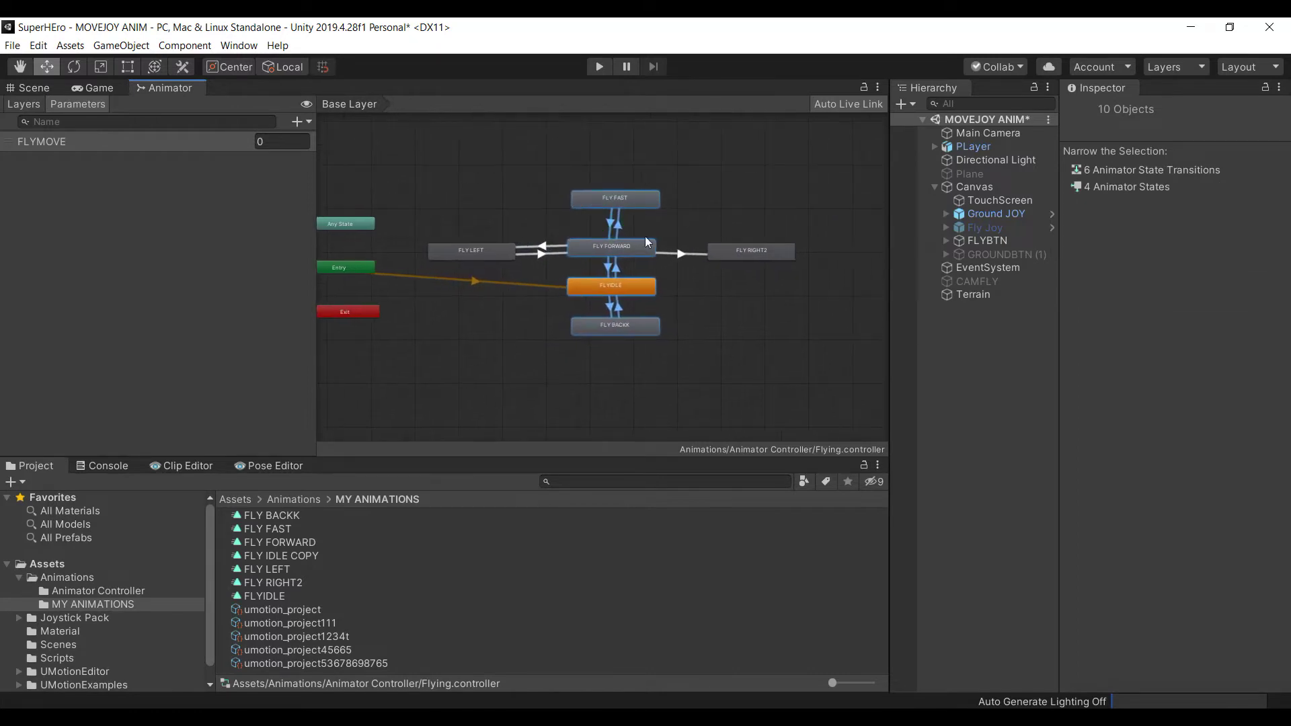
Add a trial New Int parameter, then delete it
{"action": "left_click", "coordinate": [309, 122]}
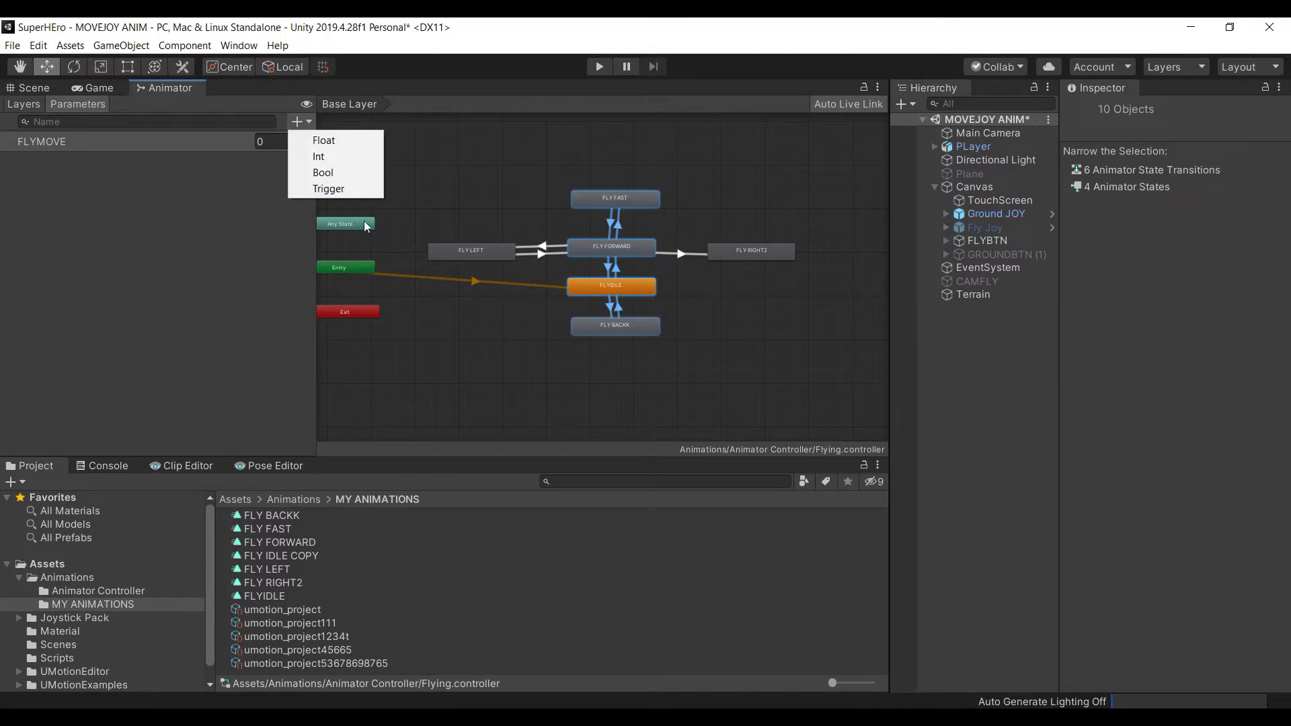
{"action": "left_click", "coordinate": [342, 159]}
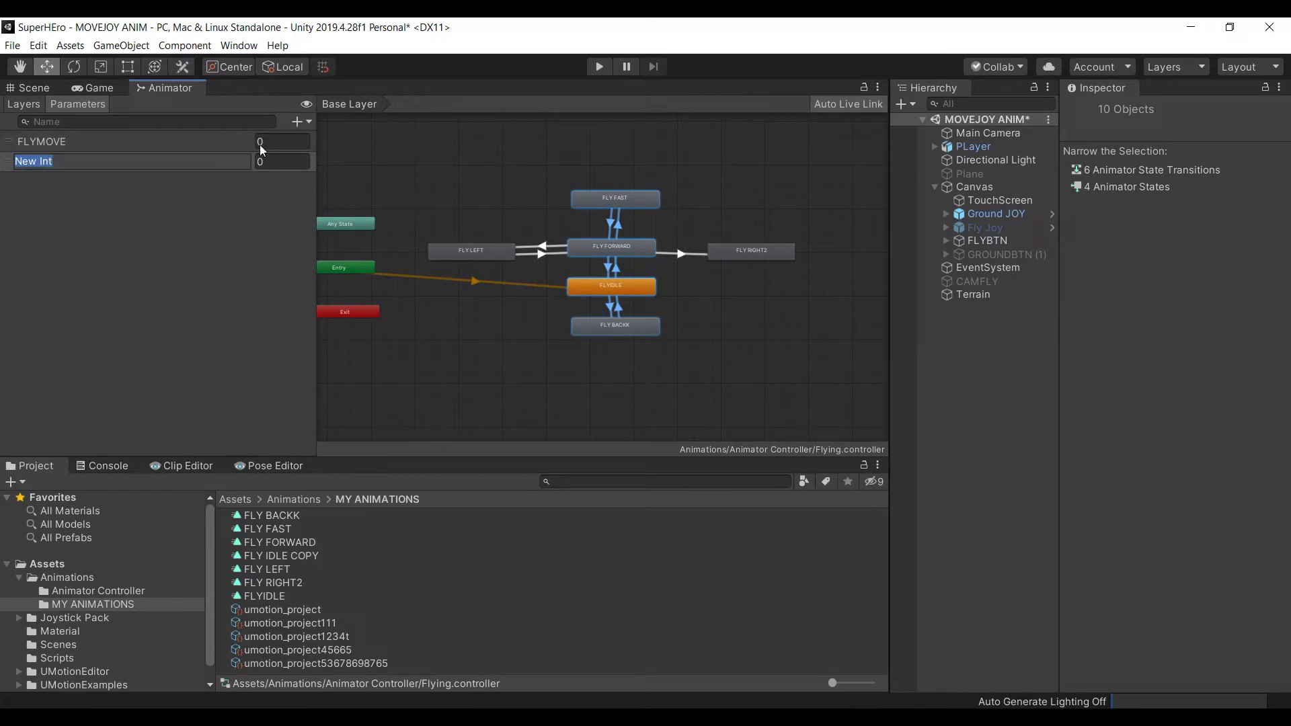
{"action": "left_click", "coordinate": [217, 173]}
{"action": "double_click", "coordinate": [225, 165]}
{"action": "left_click", "coordinate": [222, 212]}
{"action": "double_click", "coordinate": [235, 160]}
{"action": "left_click", "coordinate": [226, 222]}
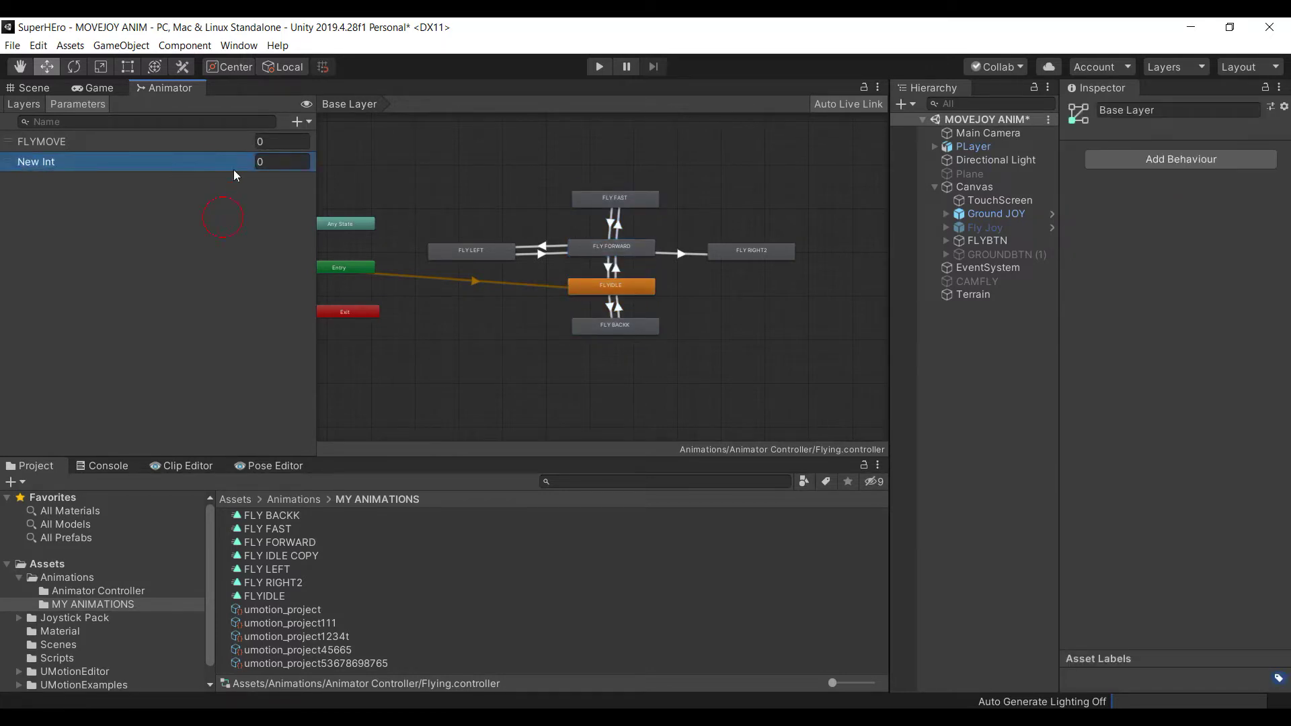
{"action": "key", "text": "Delete"}
Add integer parameters named 'FLY left' and 'FLY Right'
{"action": "left_click", "coordinate": [304, 125]}
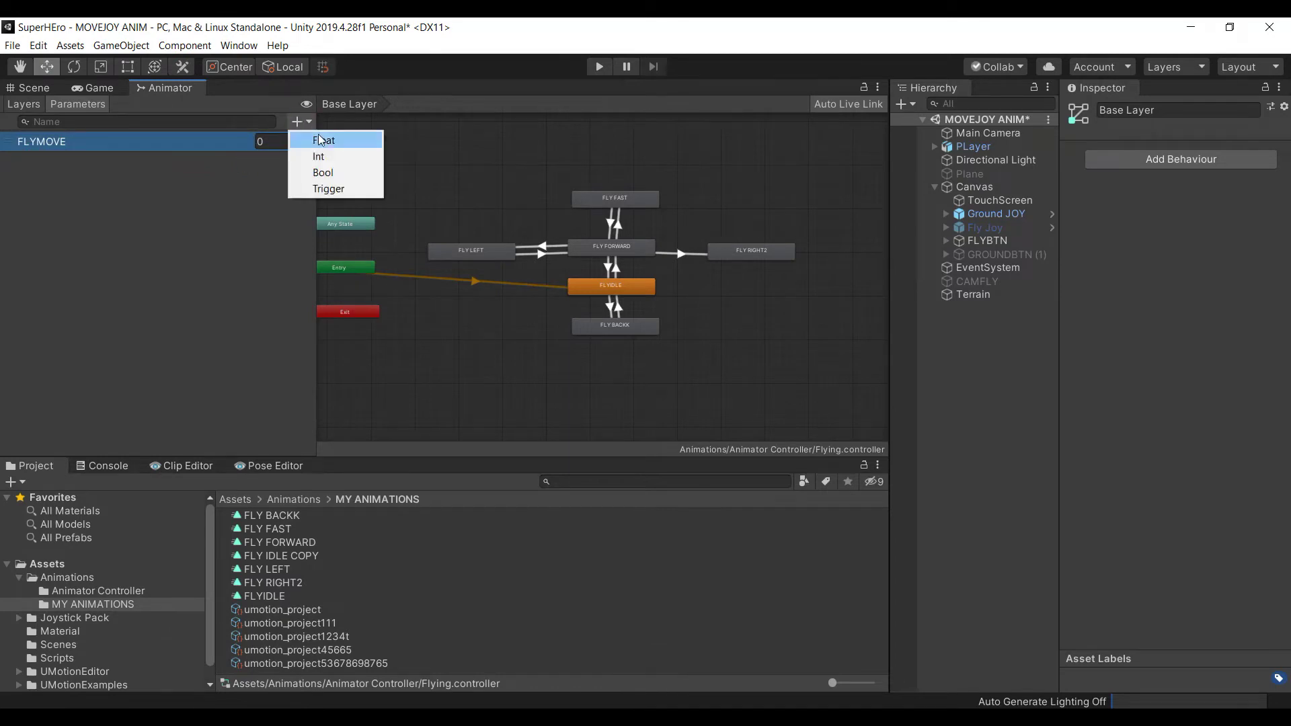
{"action": "left_click", "coordinate": [330, 158]}
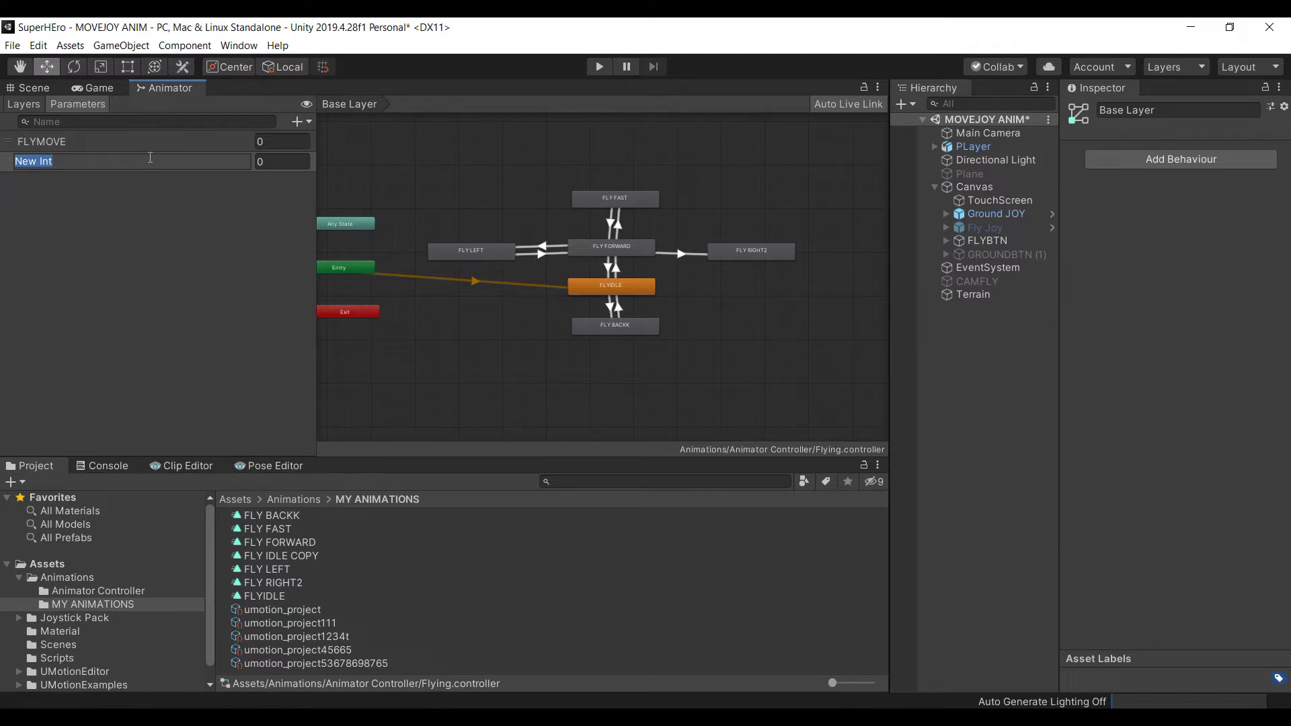
{"action": "type", "text": "FLY left"}
{"action": "key", "text": "Return"}
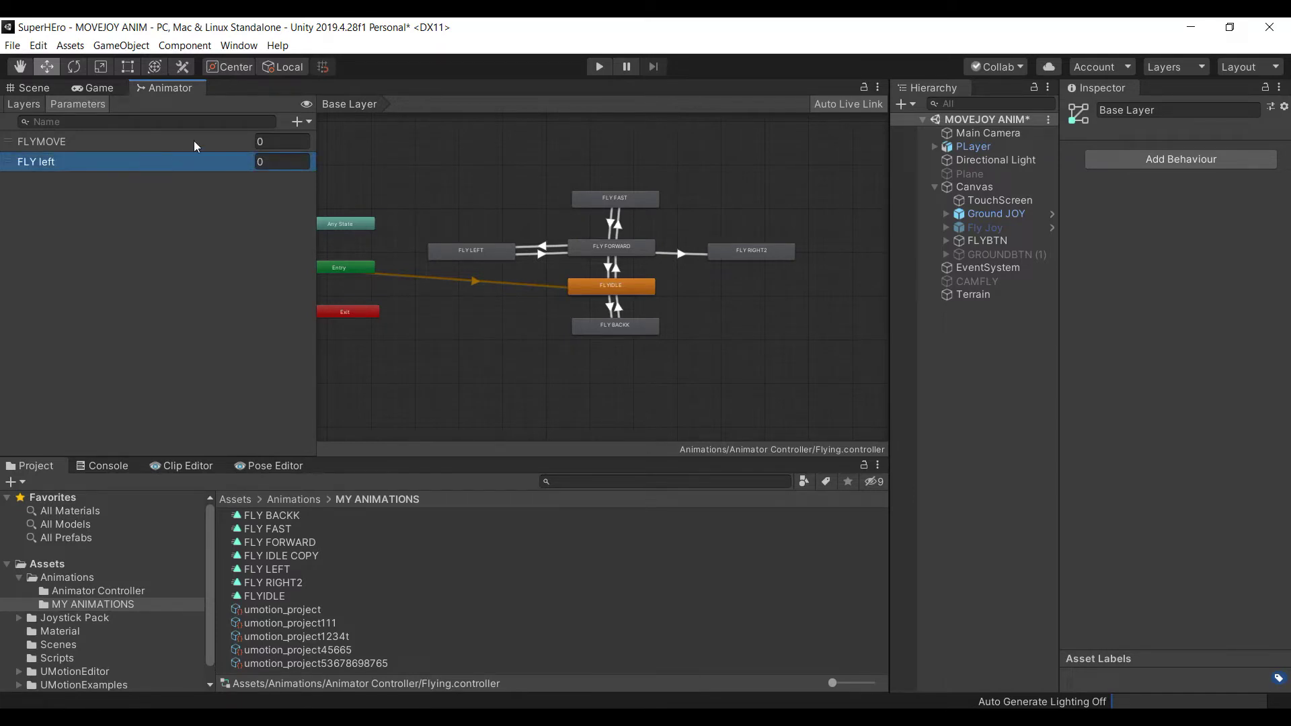
{"action": "left_click", "coordinate": [299, 122]}
{"action": "left_click", "coordinate": [318, 157]}
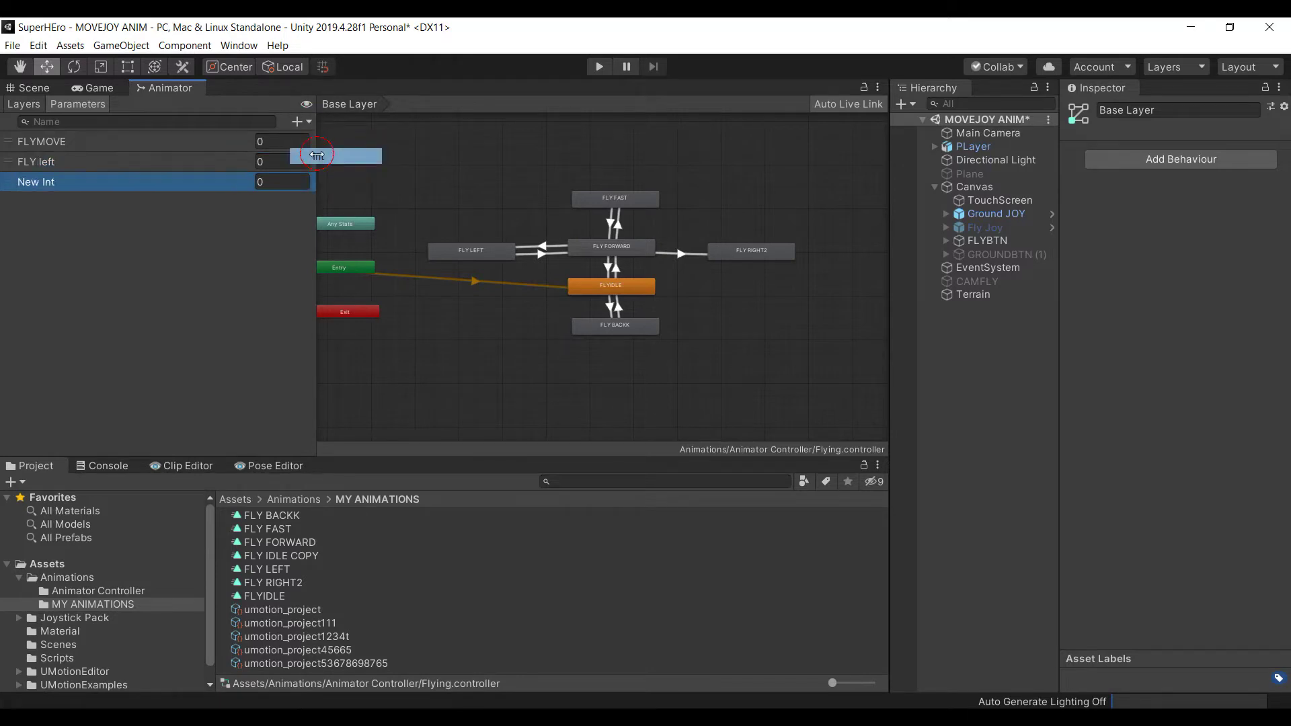
{"action": "type", "text": "FLY"}
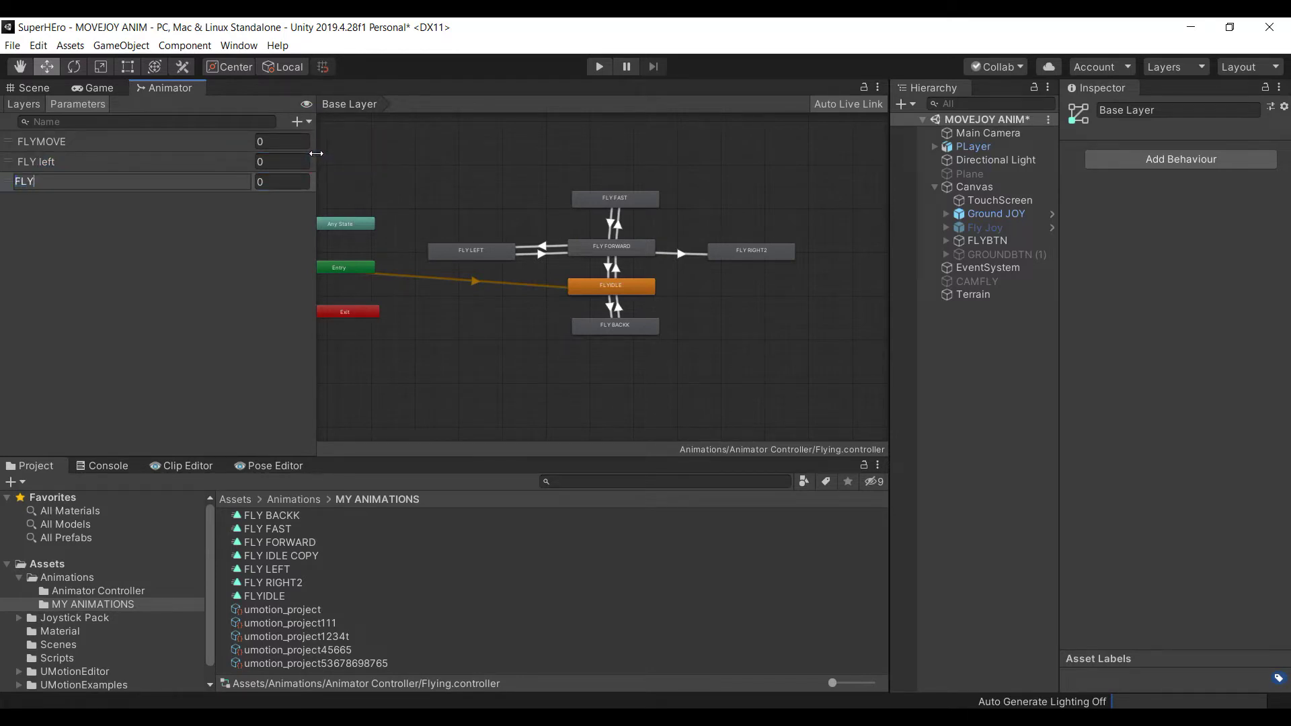
{"action": "type", "text": " Right"}
{"action": "key", "text": "Return"}
Rename 'FLY left' to 'FLY Left' and set both parameters' default values to 1
{"action": "left_click", "coordinate": [174, 161]}
{"action": "left_click", "coordinate": [174, 160]}
{"action": "left_click", "coordinate": [174, 160]}
{"action": "key", "text": "BackSpace"}
{"action": "key", "text": "BackSpace"}
{"action": "key", "text": "BackSpace"}
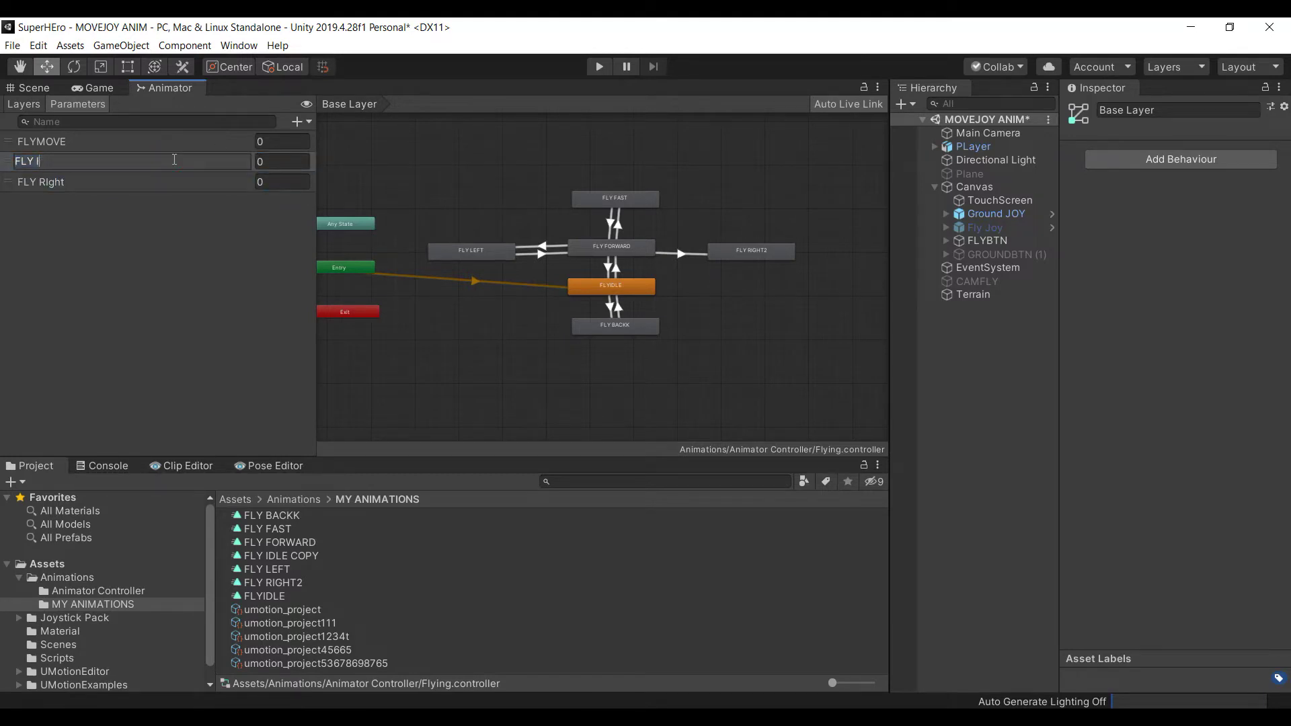
{"action": "type", "text": "Left"}
{"action": "key", "text": "Return"}
{"action": "left_click", "coordinate": [279, 164]}
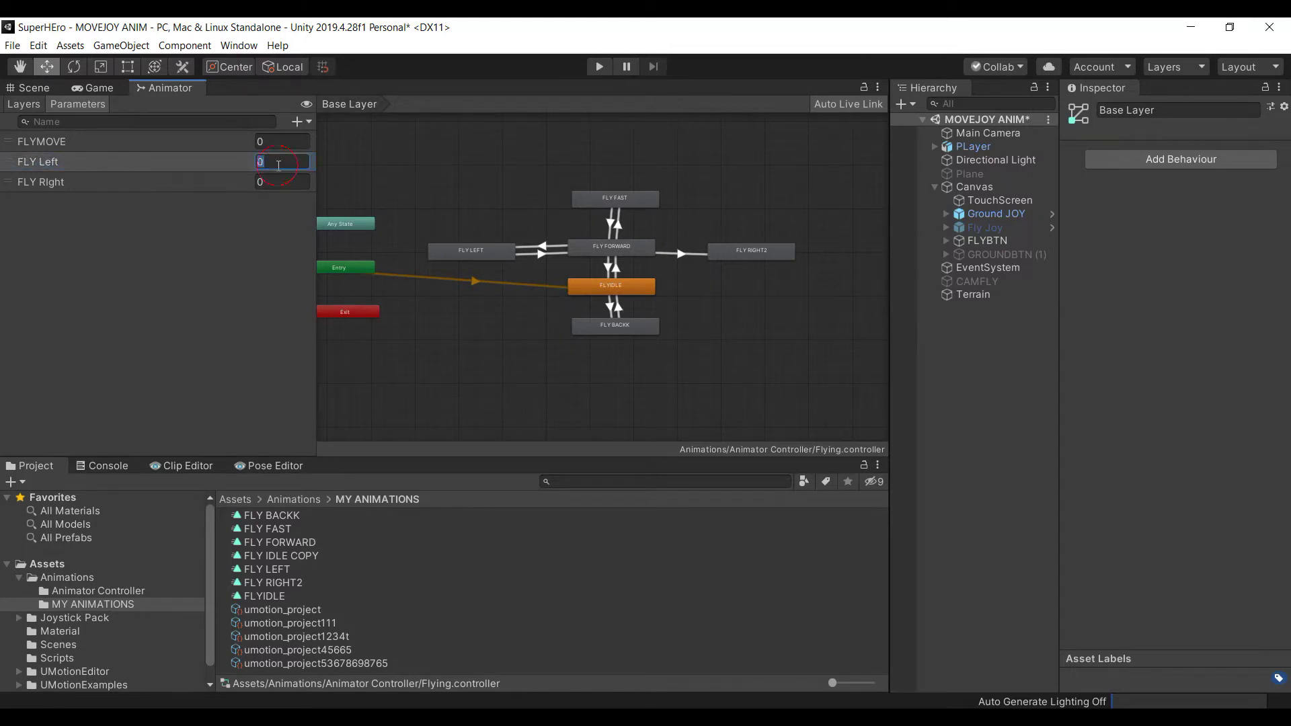
{"action": "type", "text": "1"}
{"action": "left_click", "coordinate": [279, 182]}
{"action": "type", "text": "1"}
Delete the FLY LEFT→FLY FORWARD and FLY FORWARD→FLY RIGHT2 transitions and reposition the side states
{"action": "scroll", "coordinate": [615, 276], "scroll_direction": "up", "scroll_amount": 3}
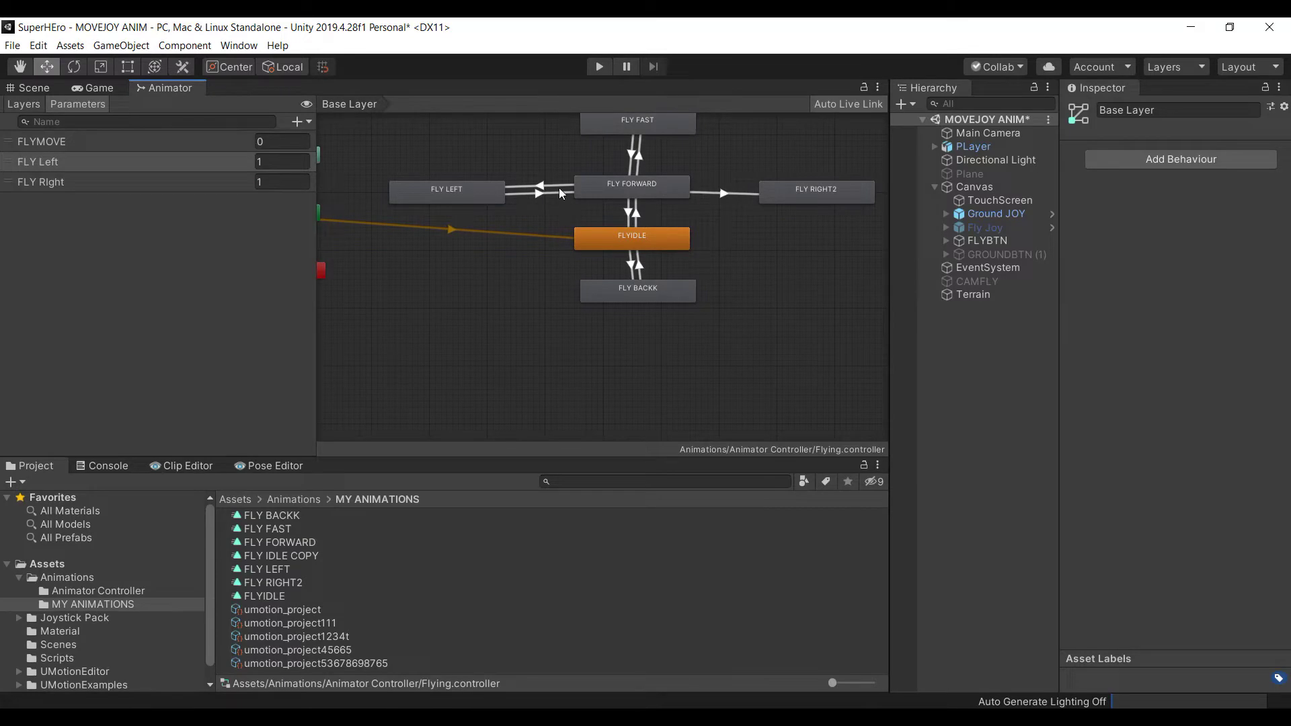
{"action": "left_click", "coordinate": [539, 194]}
{"action": "key", "text": "Delete"}
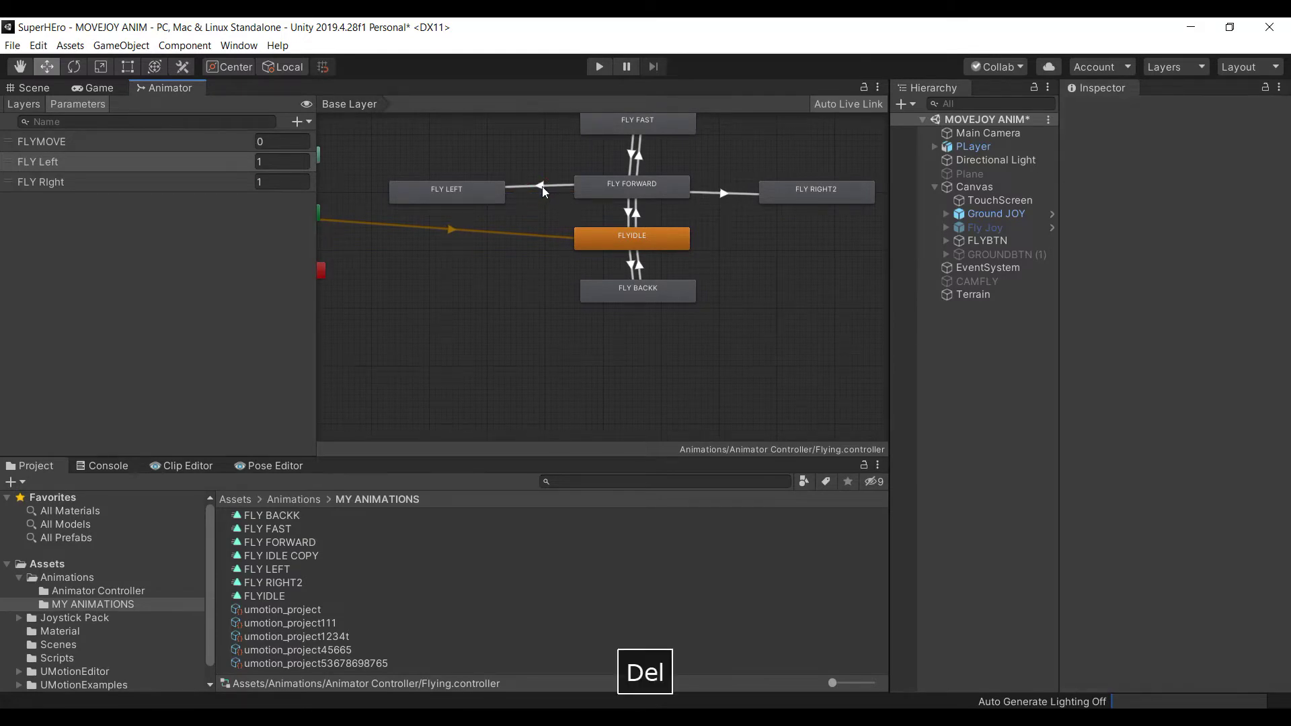
{"action": "left_click", "coordinate": [719, 194]}
{"action": "key", "text": "Delete"}
{"action": "left_click_drag", "start_coordinate": [471, 202], "coordinate": [499, 211]}
{"action": "left_click_drag", "start_coordinate": [787, 195], "coordinate": [775, 196]}
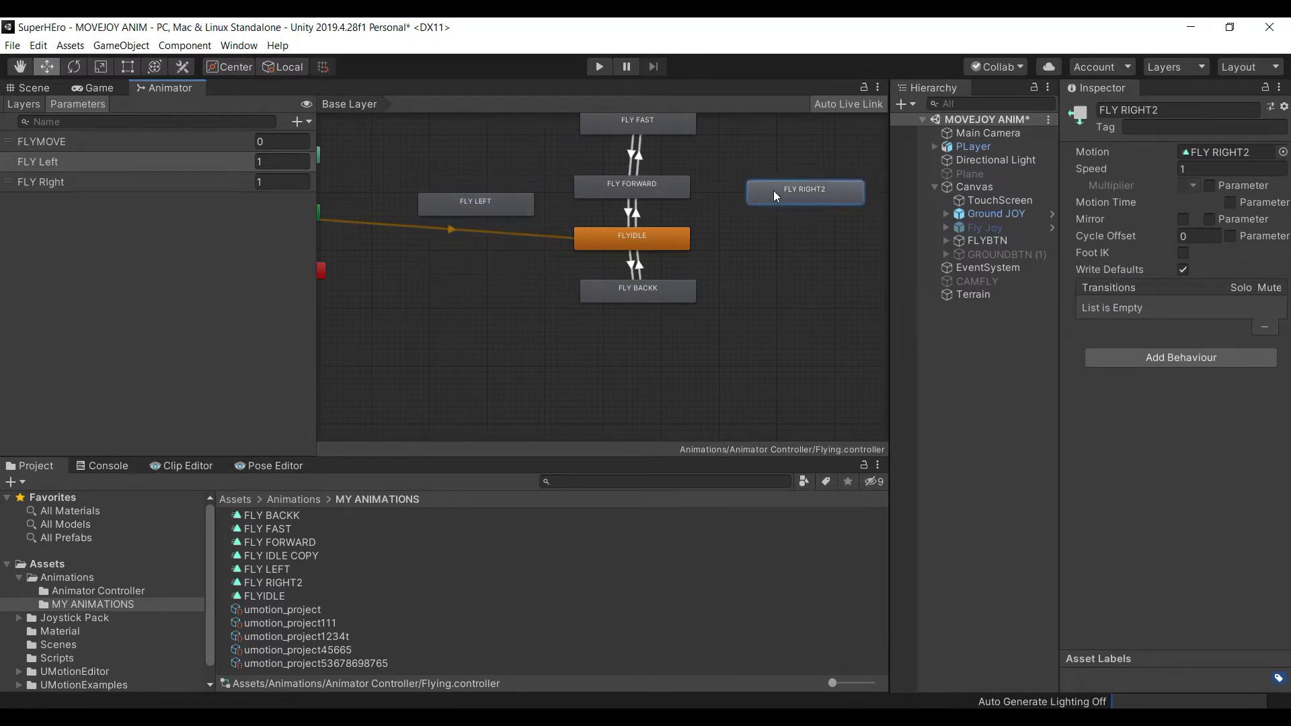
Create two-way transitions between FLYIDLE and FLY LEFT, and between FLYIDLE and FLY RIGHT2
{"action": "right_click", "coordinate": [652, 234]}
{"action": "left_click", "coordinate": [672, 245]}
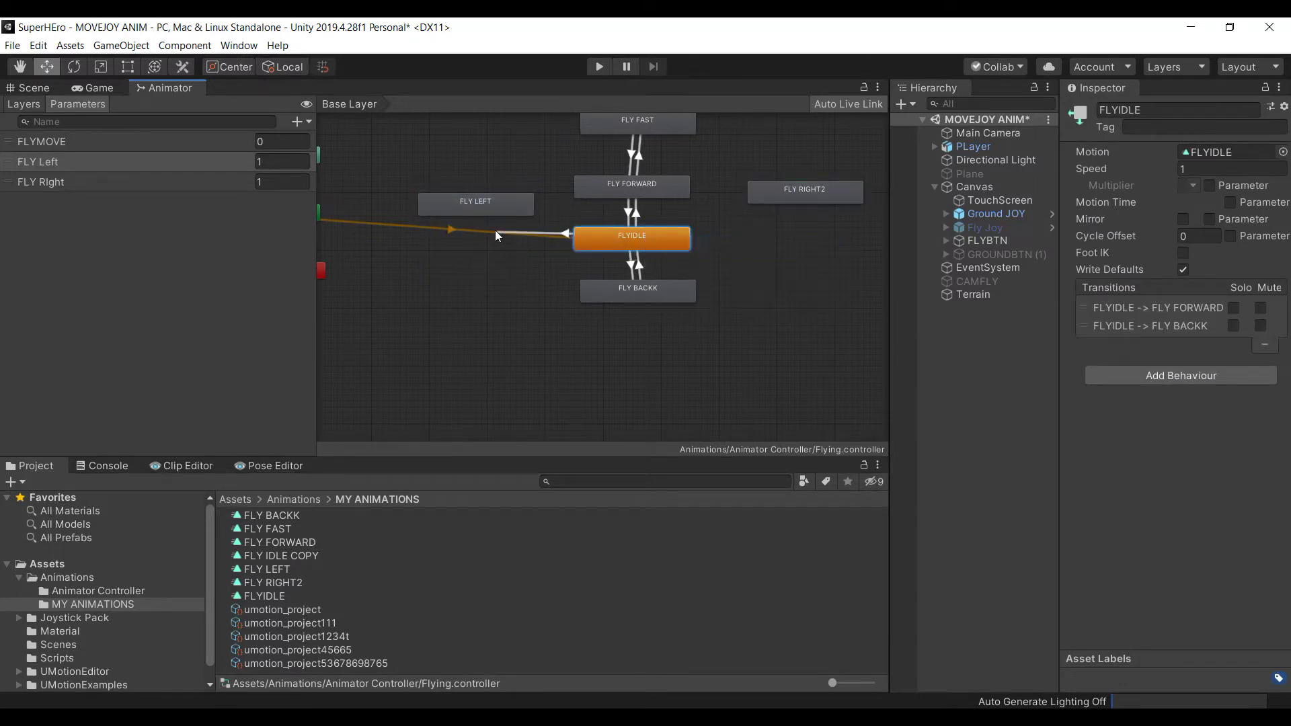
{"action": "left_click", "coordinate": [482, 209]}
{"action": "right_click", "coordinate": [648, 234]}
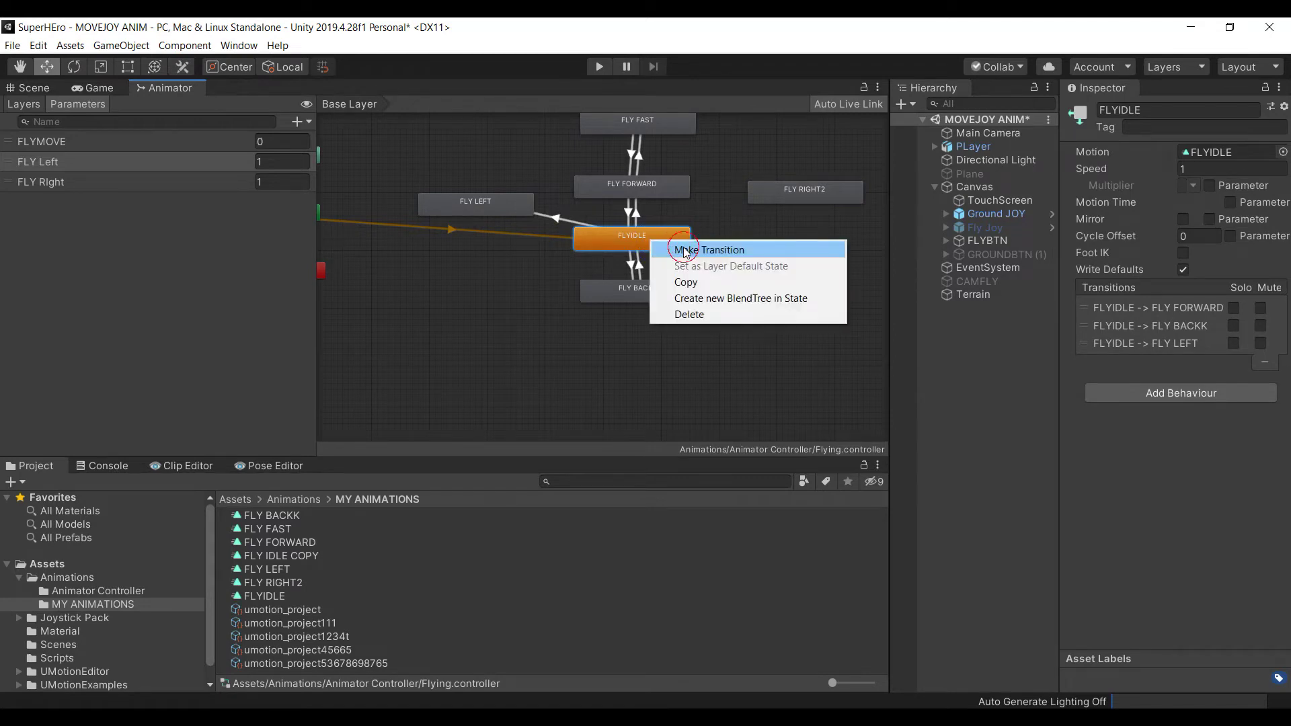
{"action": "left_click", "coordinate": [672, 244]}
{"action": "left_click", "coordinate": [769, 199]}
{"action": "right_click", "coordinate": [764, 197]}
{"action": "left_click", "coordinate": [775, 205]}
{"action": "left_click", "coordinate": [669, 241]}
{"action": "right_click", "coordinate": [514, 209]}
{"action": "left_click", "coordinate": [538, 216]}
{"action": "left_click", "coordinate": [599, 237]}
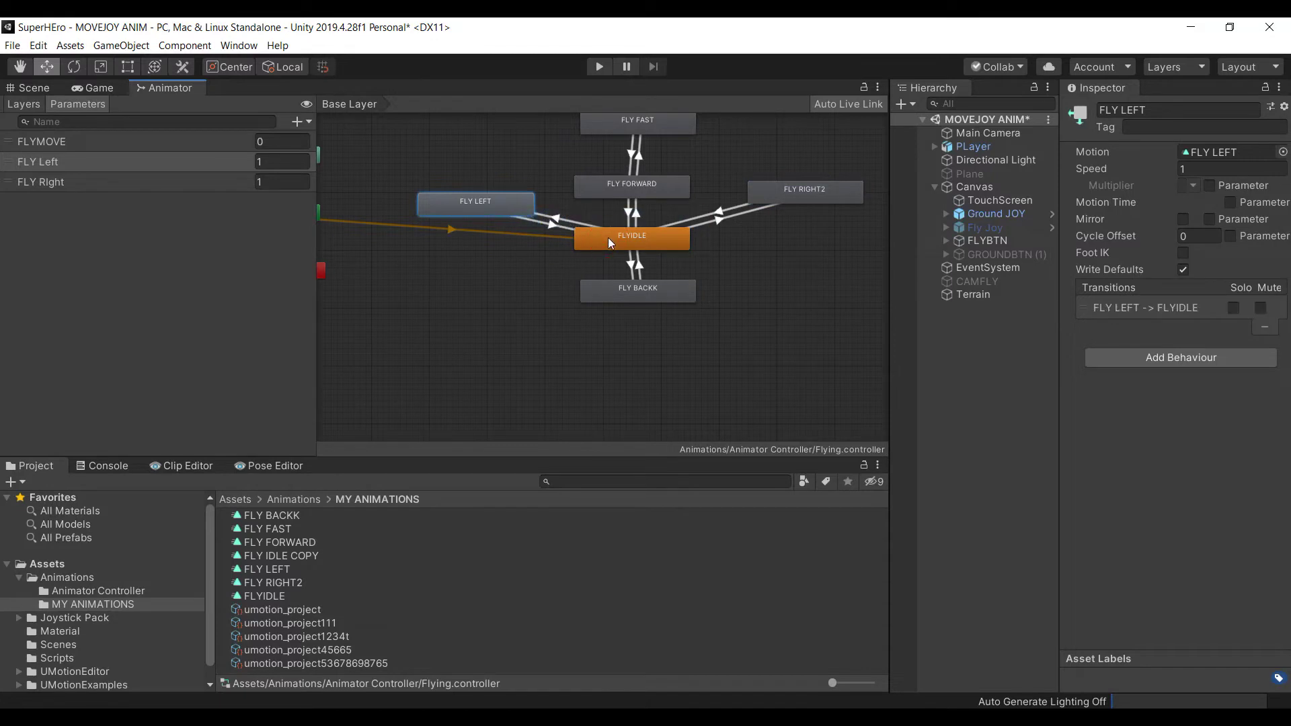
Turn off exit time on FLYIDLE→FLY LEFT and set its duration to 0.1
{"action": "left_click", "coordinate": [559, 217]}
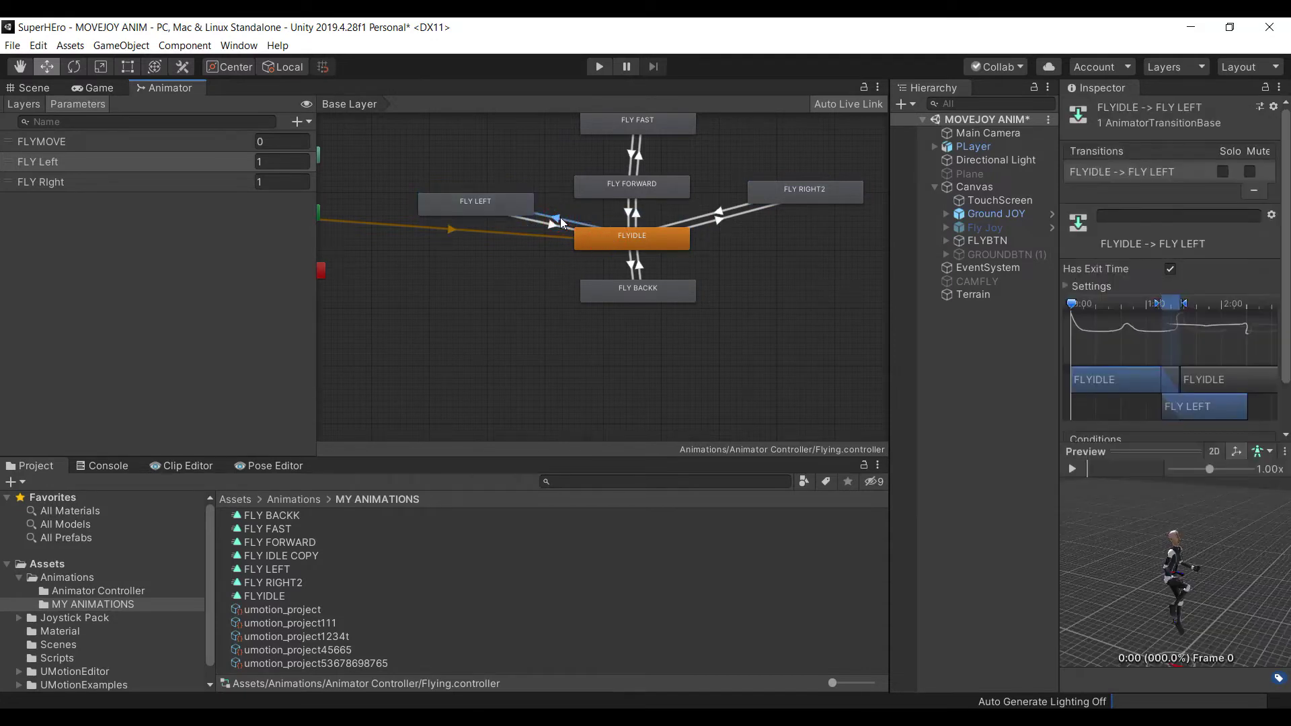
{"action": "left_click", "coordinate": [1170, 268]}
{"action": "left_click", "coordinate": [1074, 290]}
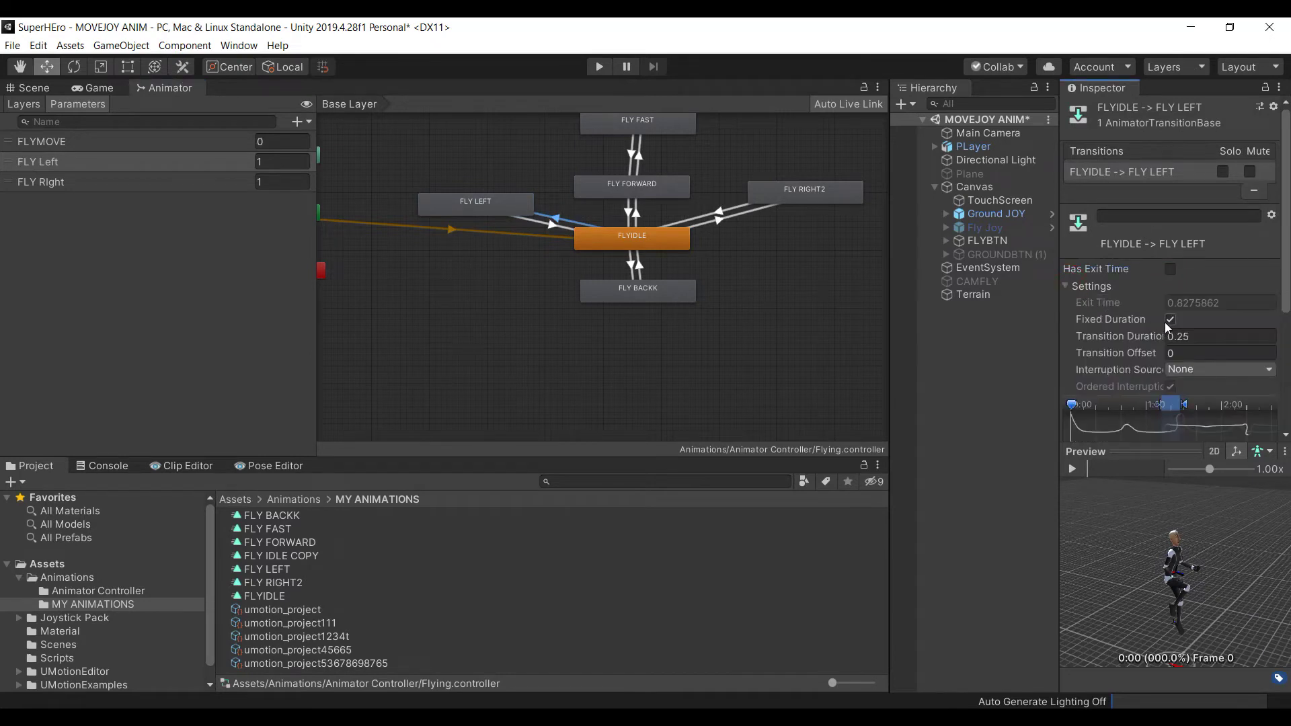
{"action": "left_click", "coordinate": [1211, 337]}
{"action": "type", "text": ".1"}
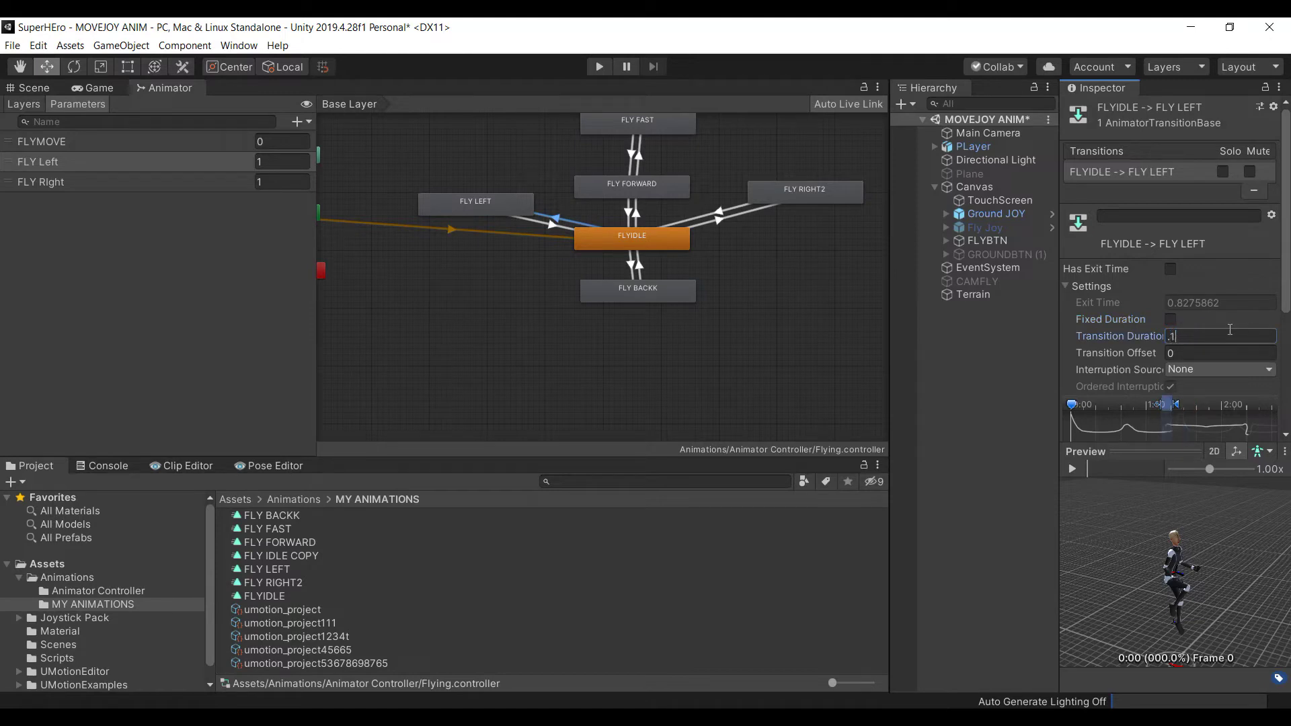
{"action": "scroll", "coordinate": [1191, 403], "scroll_direction": "down", "scroll_amount": 3}
{"action": "left_click", "coordinate": [1179, 454]}
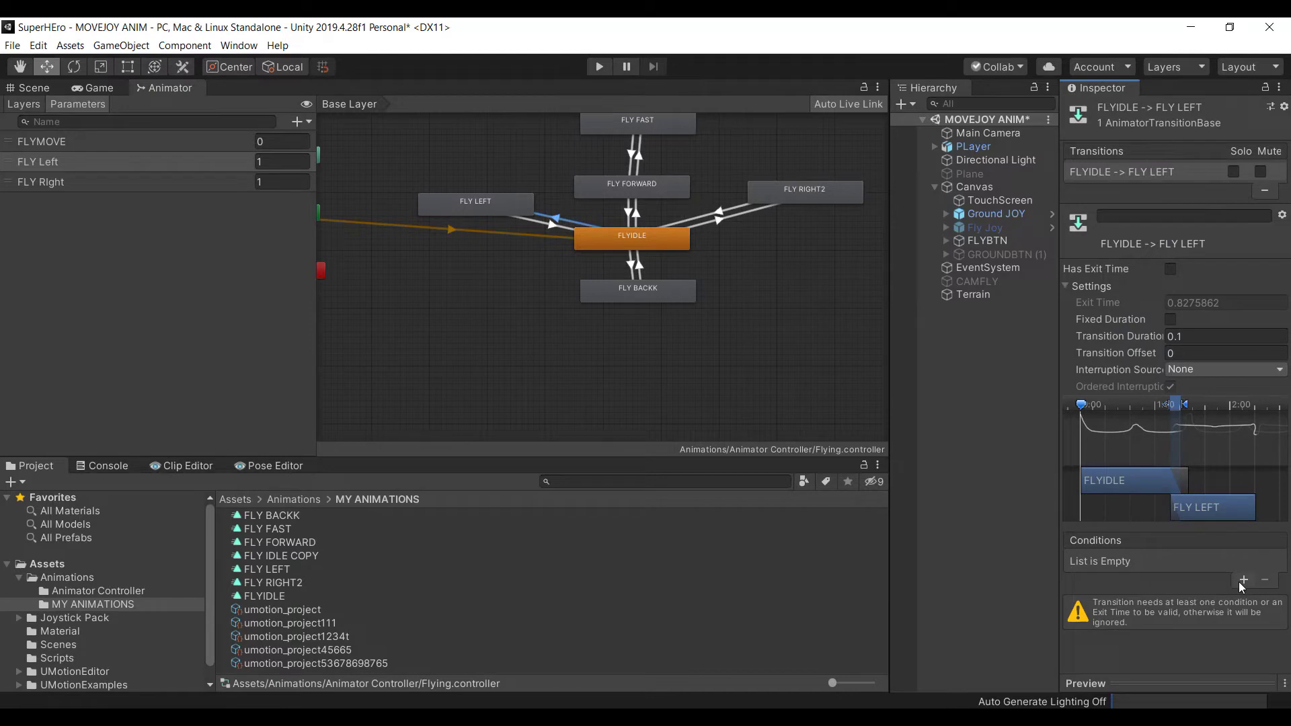
Add the condition FLY Left Equals 1 to the FLYIDLE→FLY LEFT transition
{"action": "left_click", "coordinate": [1244, 579]}
{"action": "left_click", "coordinate": [1157, 563]}
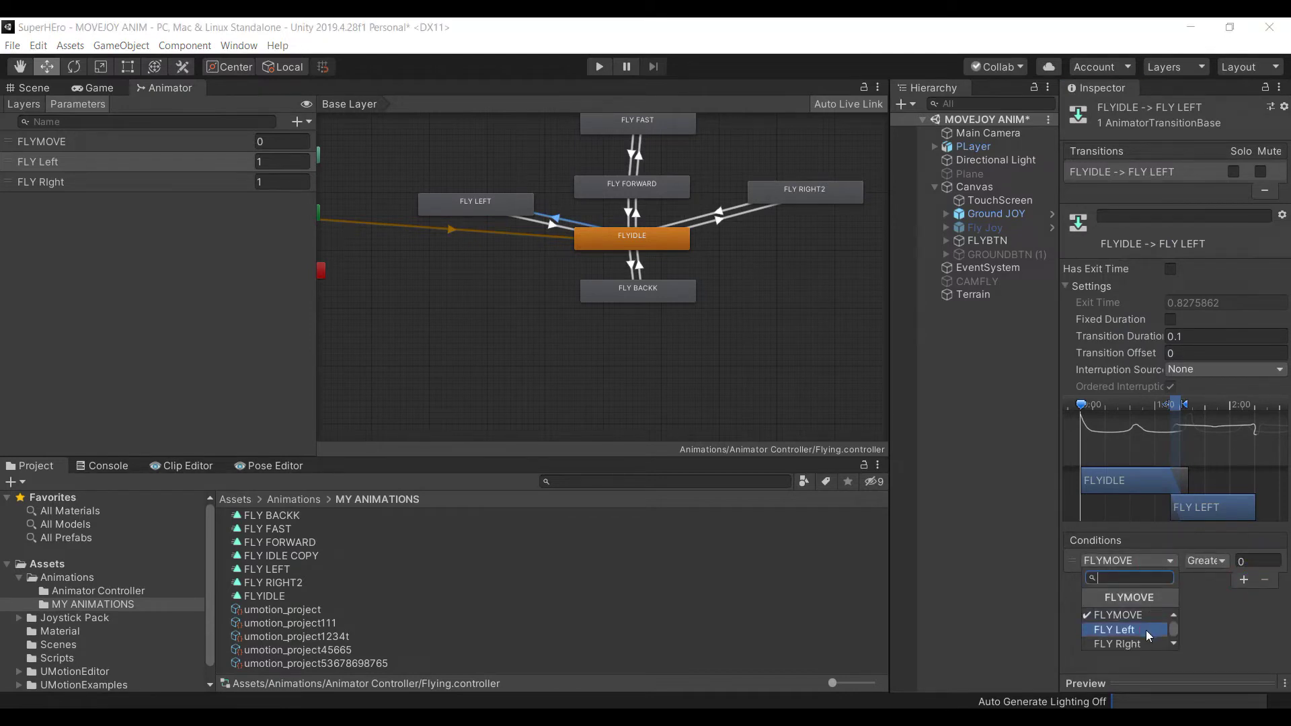
{"action": "left_click", "coordinate": [1146, 631]}
{"action": "left_click", "coordinate": [1217, 563]}
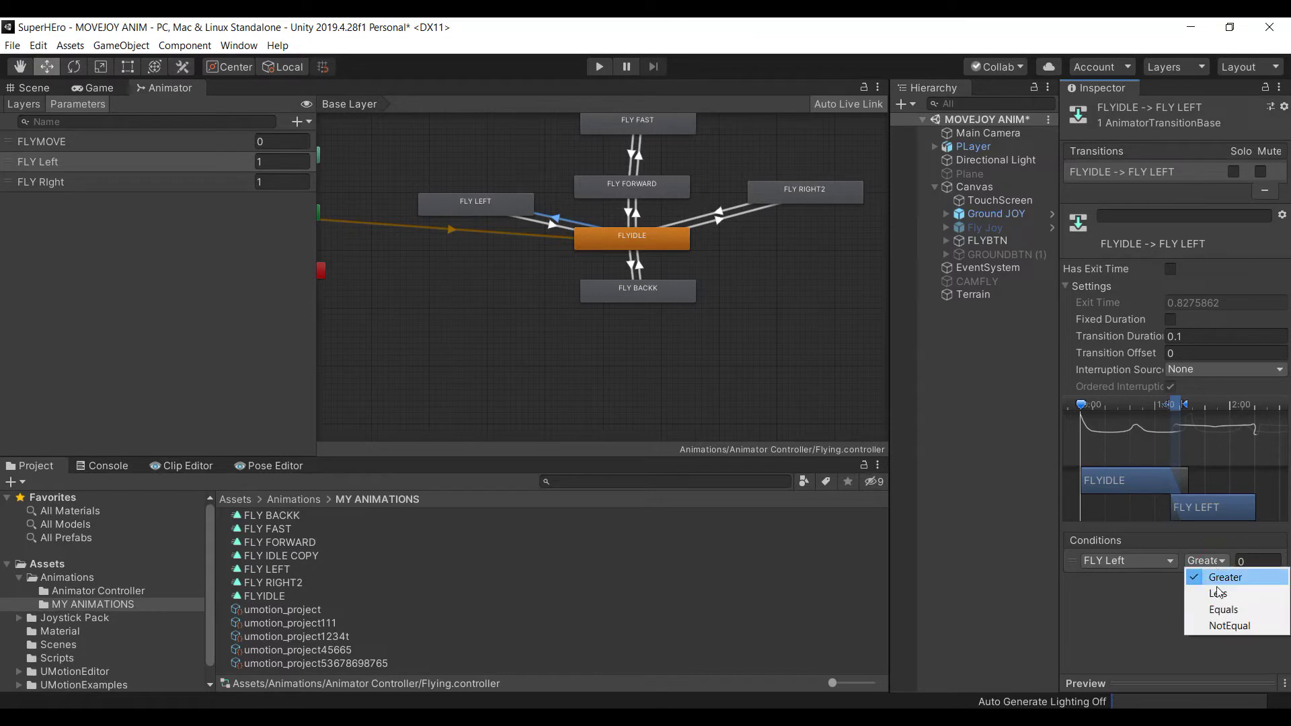
{"action": "left_click", "coordinate": [1223, 610]}
{"action": "left_click", "coordinate": [1264, 562]}
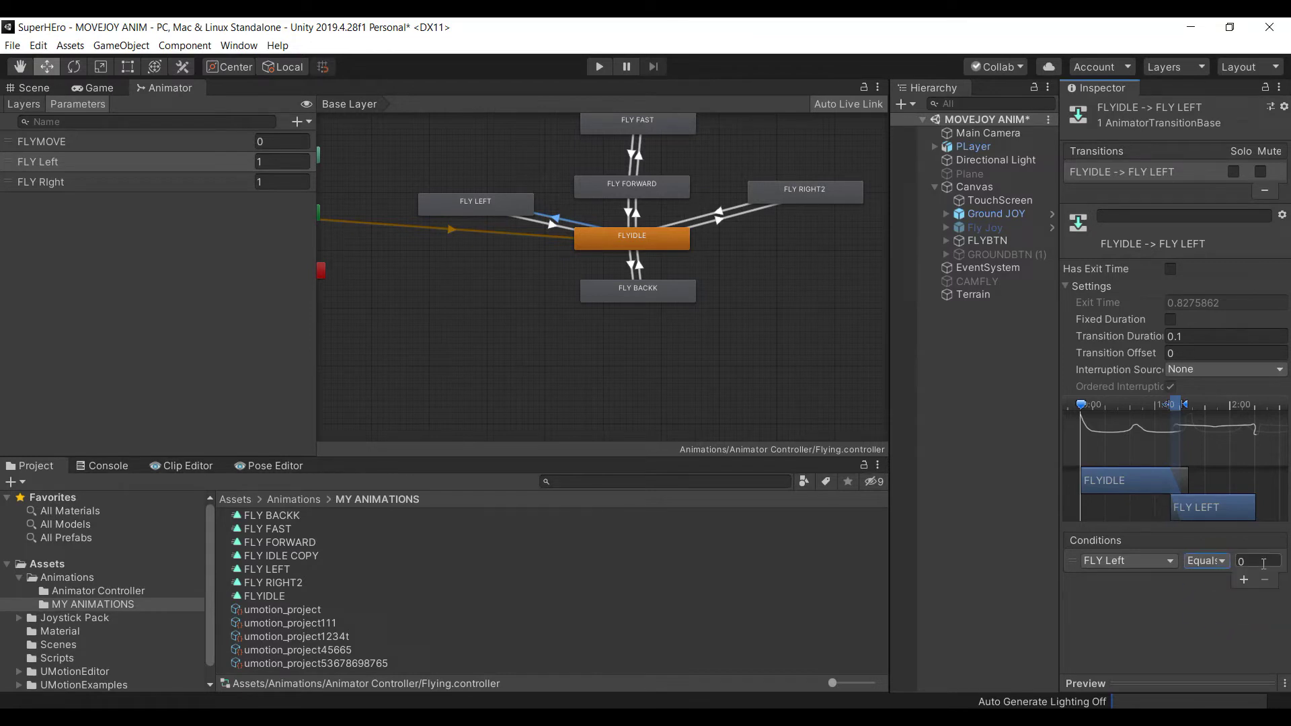
{"action": "type", "text": "1"}
Turn off exit time and fixed duration on FLY LEFT→FLYIDLE, with 0.1 duration
{"action": "left_click", "coordinate": [548, 226]}
{"action": "left_click", "coordinate": [1171, 269]}
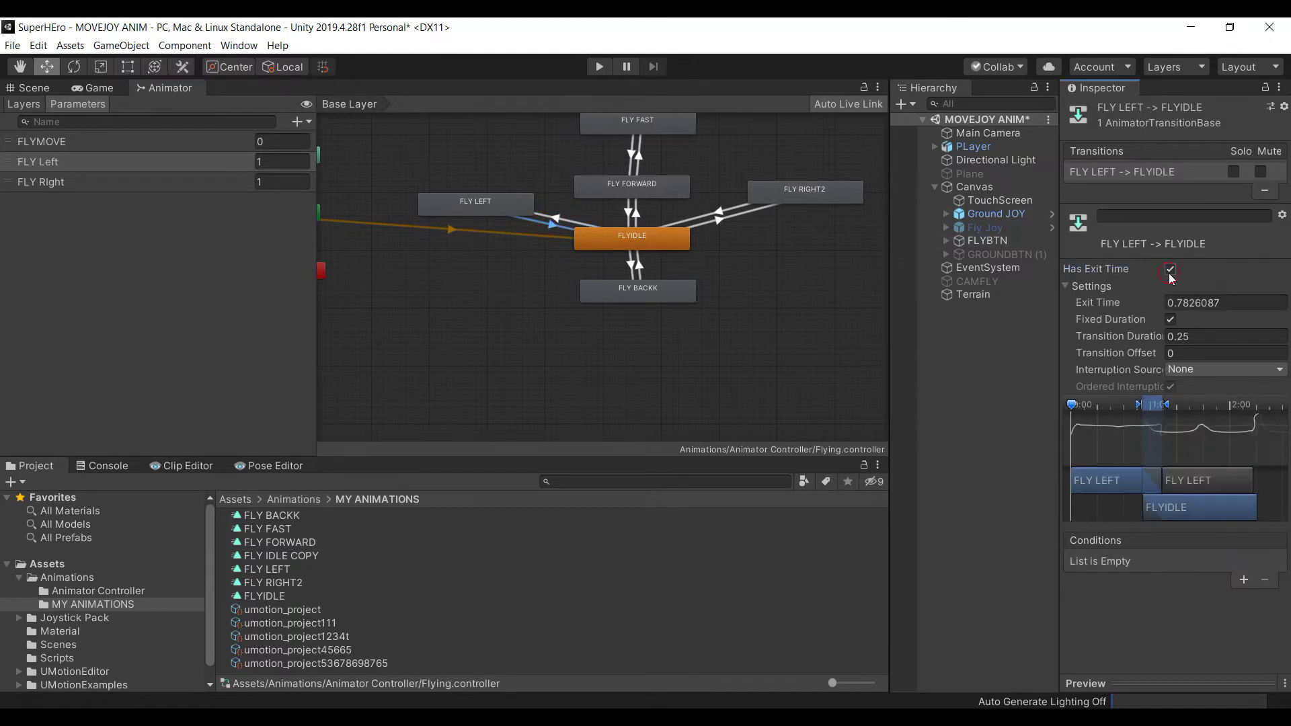
{"action": "left_click", "coordinate": [1171, 319]}
{"action": "left_click", "coordinate": [1223, 334]}
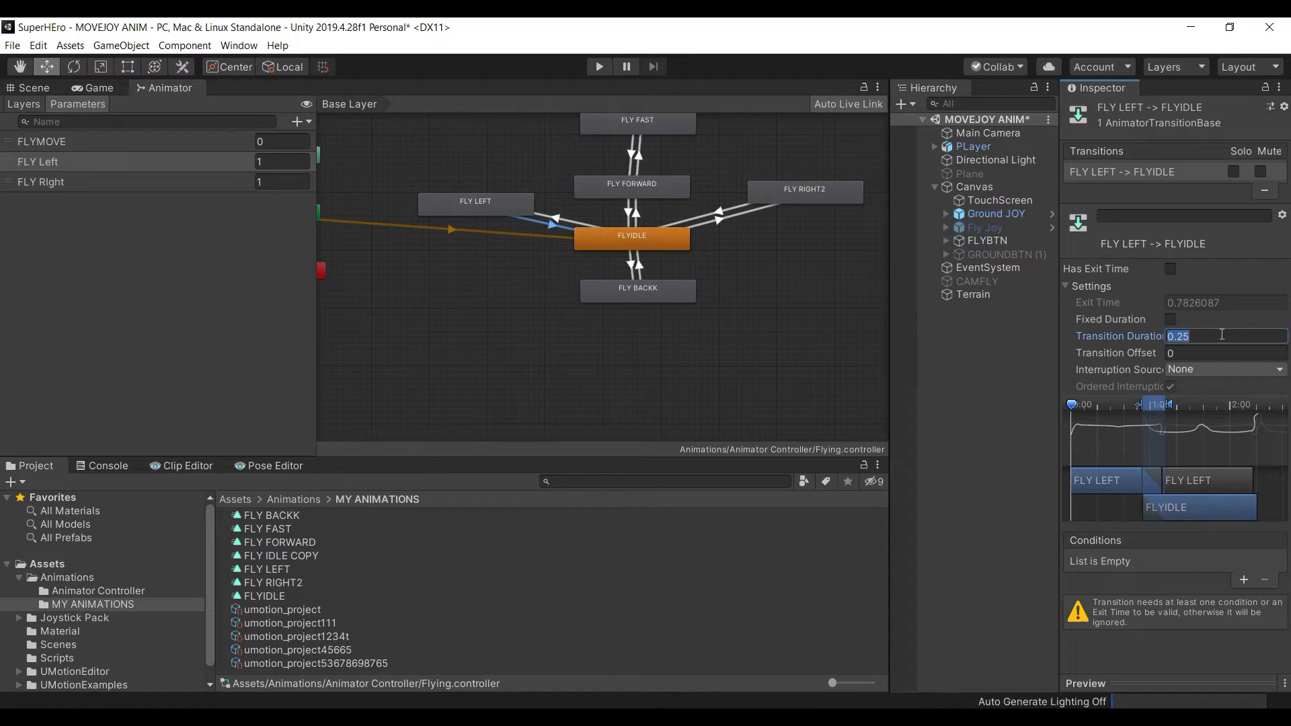
{"action": "type", "text": ".1"}
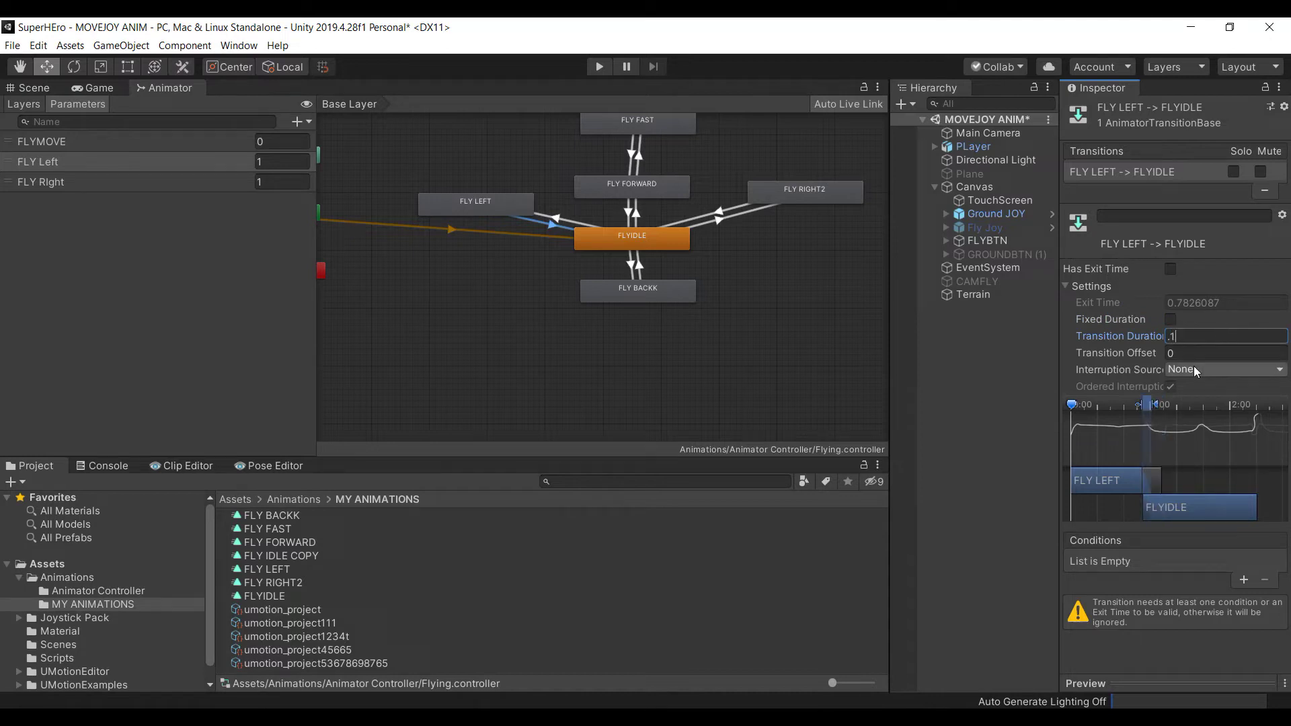
Add a FLYMOVE condition to FLY LEFT→FLYIDLE, then review both FLYIDLE/FLY LEFT transitions
{"action": "left_click", "coordinate": [1243, 580]}
{"action": "left_click", "coordinate": [1152, 567]}
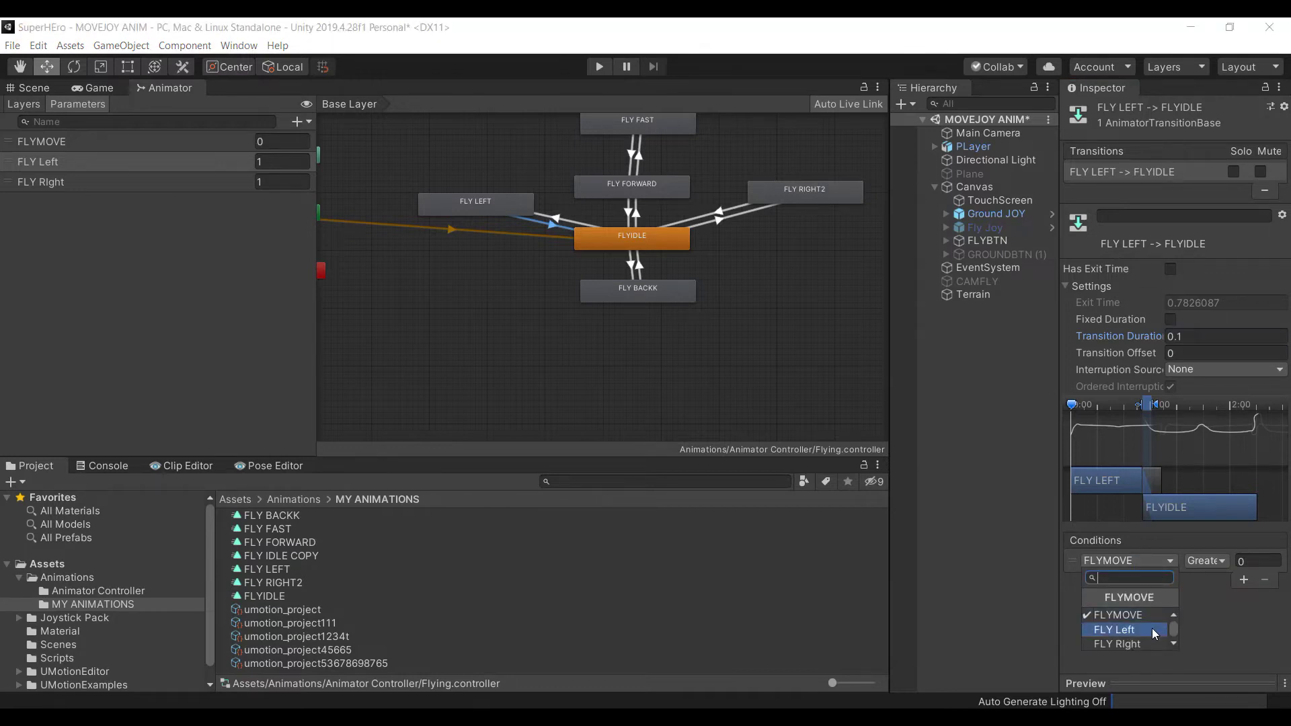
{"action": "left_click", "coordinate": [1223, 696]}
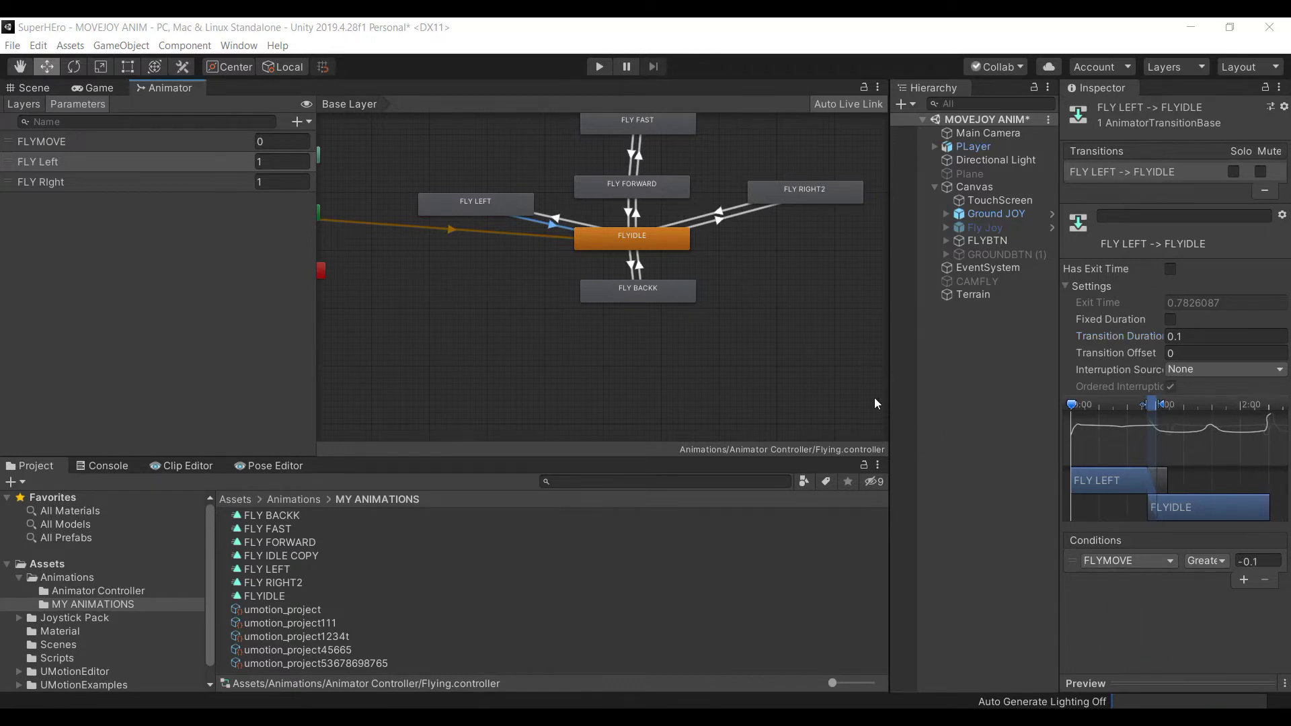
{"action": "middle_click_drag", "start_coordinate": [573, 252], "coordinate": [570, 286]}
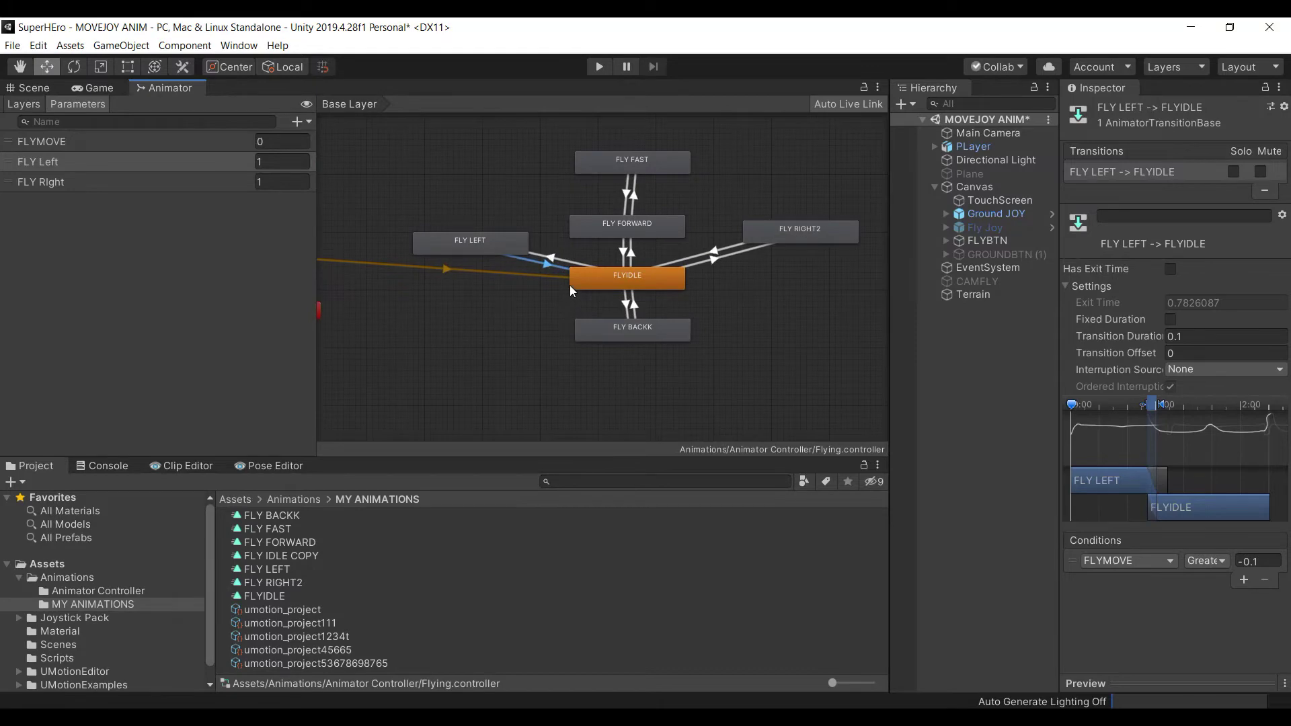
{"action": "left_click", "coordinate": [555, 255]}
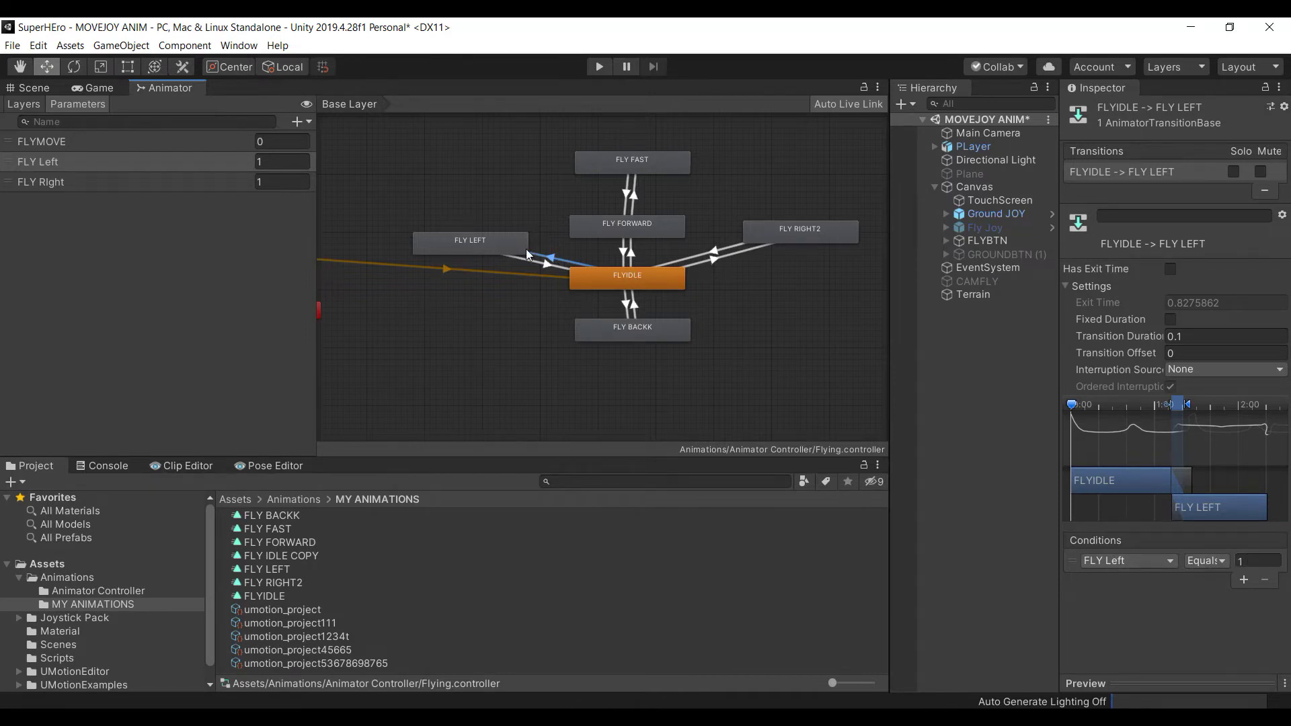
{"action": "left_click", "coordinate": [538, 263]}
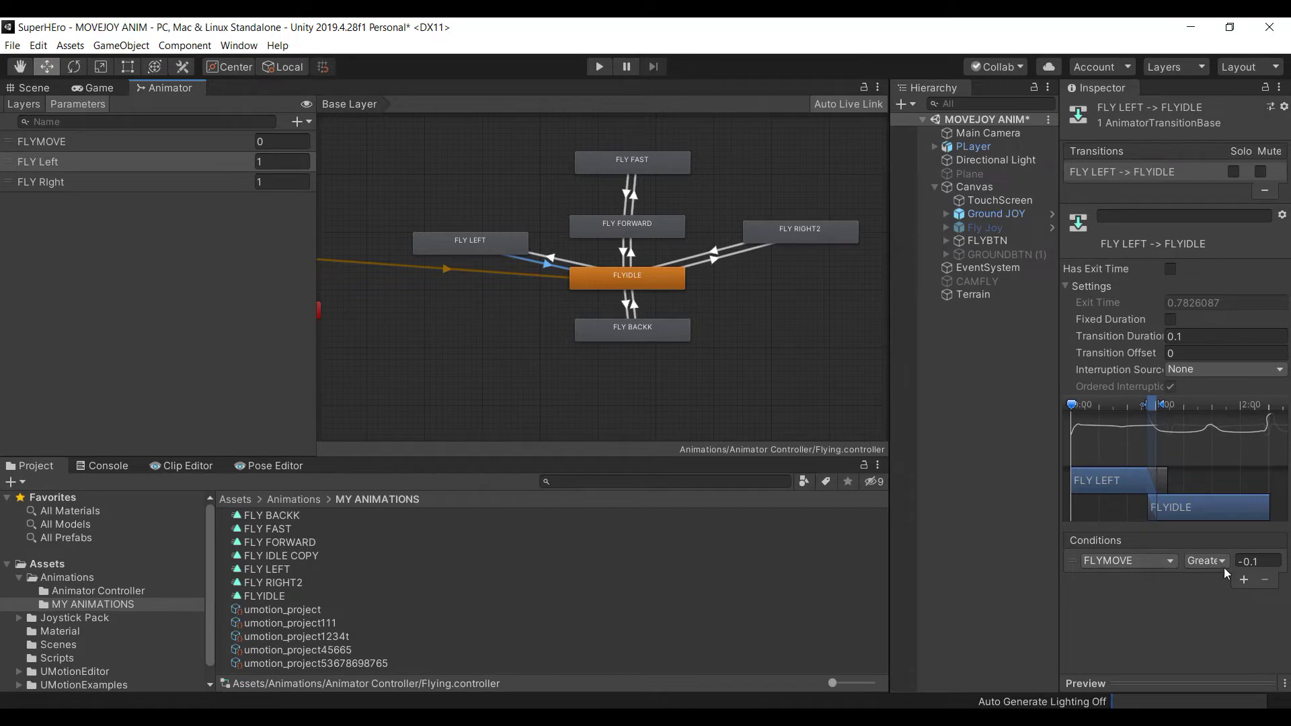
Turn off exit time and fixed duration on FLY RIGHT2→FLYIDLE, with 0.1 duration
{"action": "left_click", "coordinate": [721, 248]}
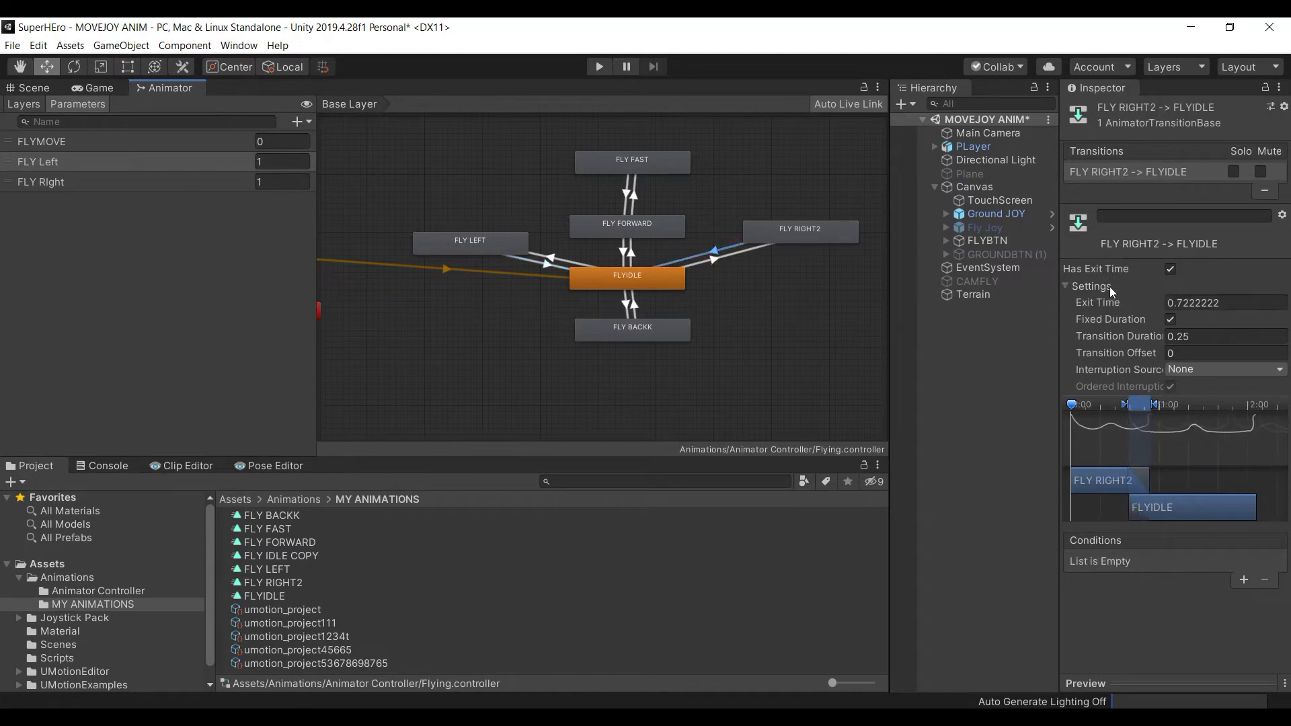
{"action": "left_click", "coordinate": [1171, 269]}
{"action": "left_click", "coordinate": [1171, 319]}
{"action": "left_click", "coordinate": [1180, 336]}
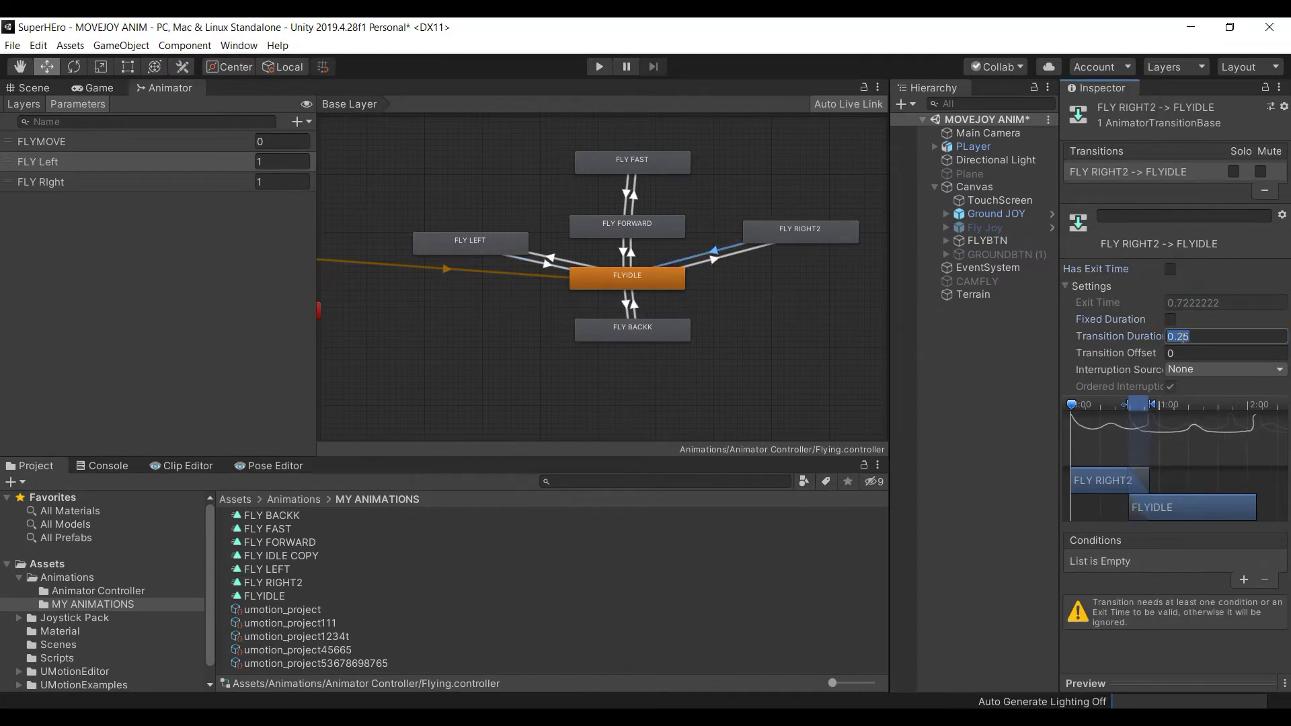
{"action": "type", "text": ".1"}
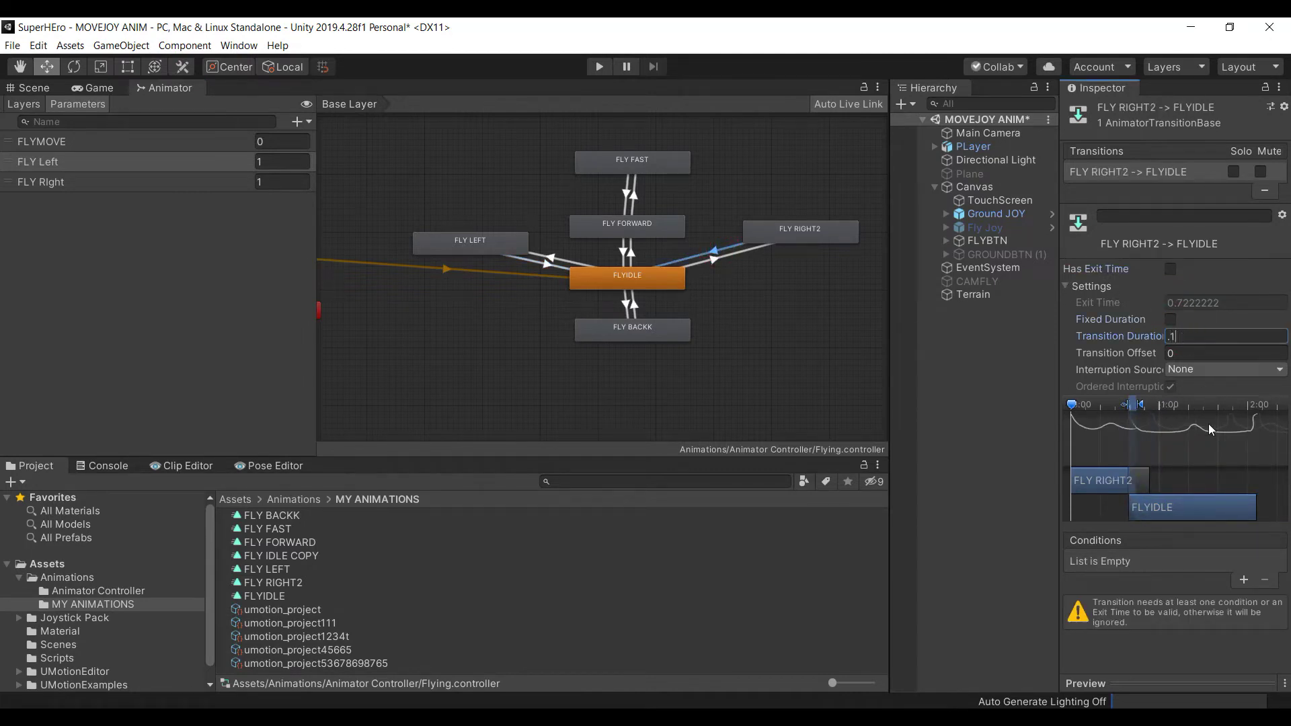
Add the condition FLYMOVE Greater -0.1 to the FLY RIGHT2→FLYIDLE transition
{"action": "left_click", "coordinate": [1244, 580]}
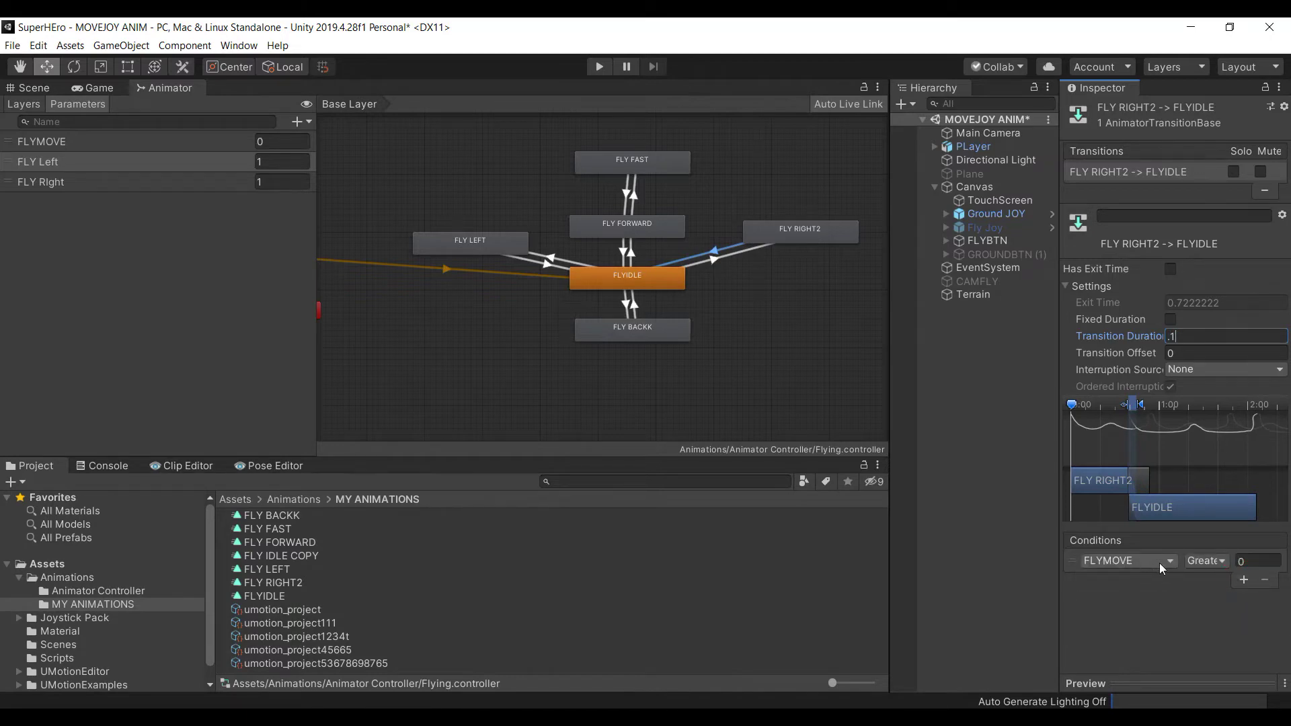
{"action": "left_click", "coordinate": [1253, 563]}
{"action": "type", "text": "-0.1"}
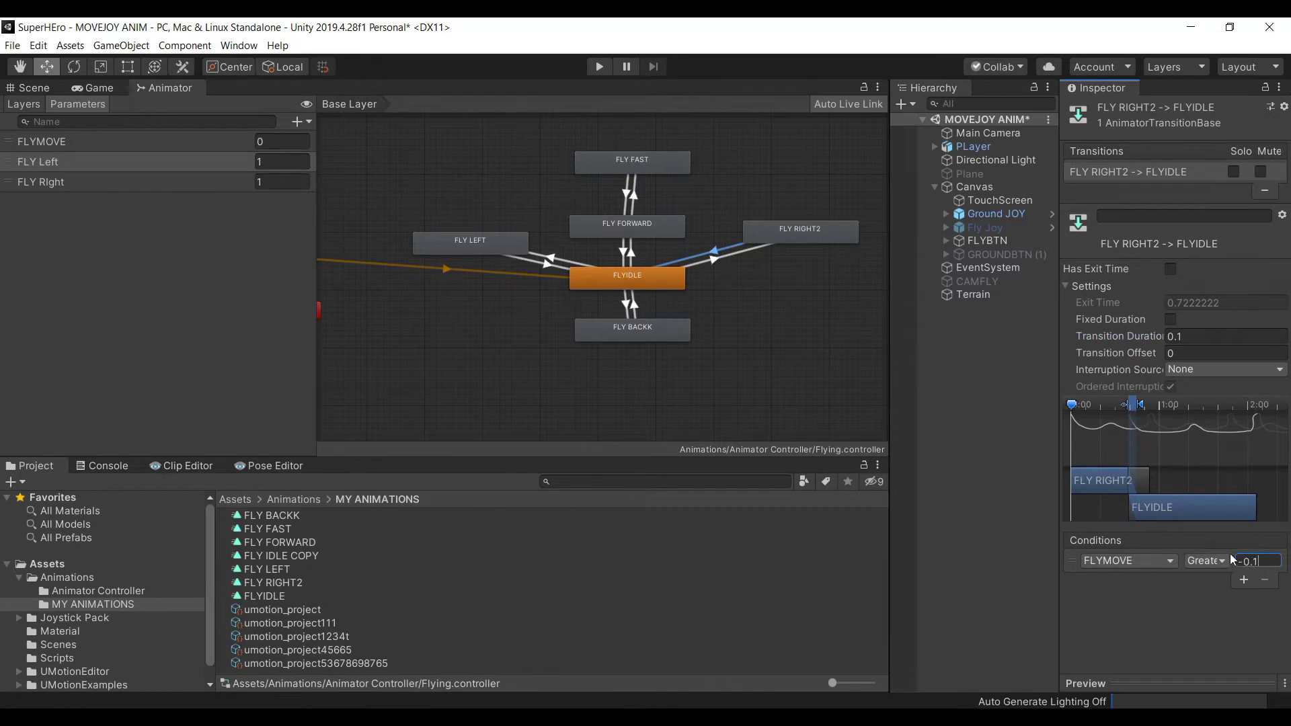
{"action": "left_click", "coordinate": [548, 268]}
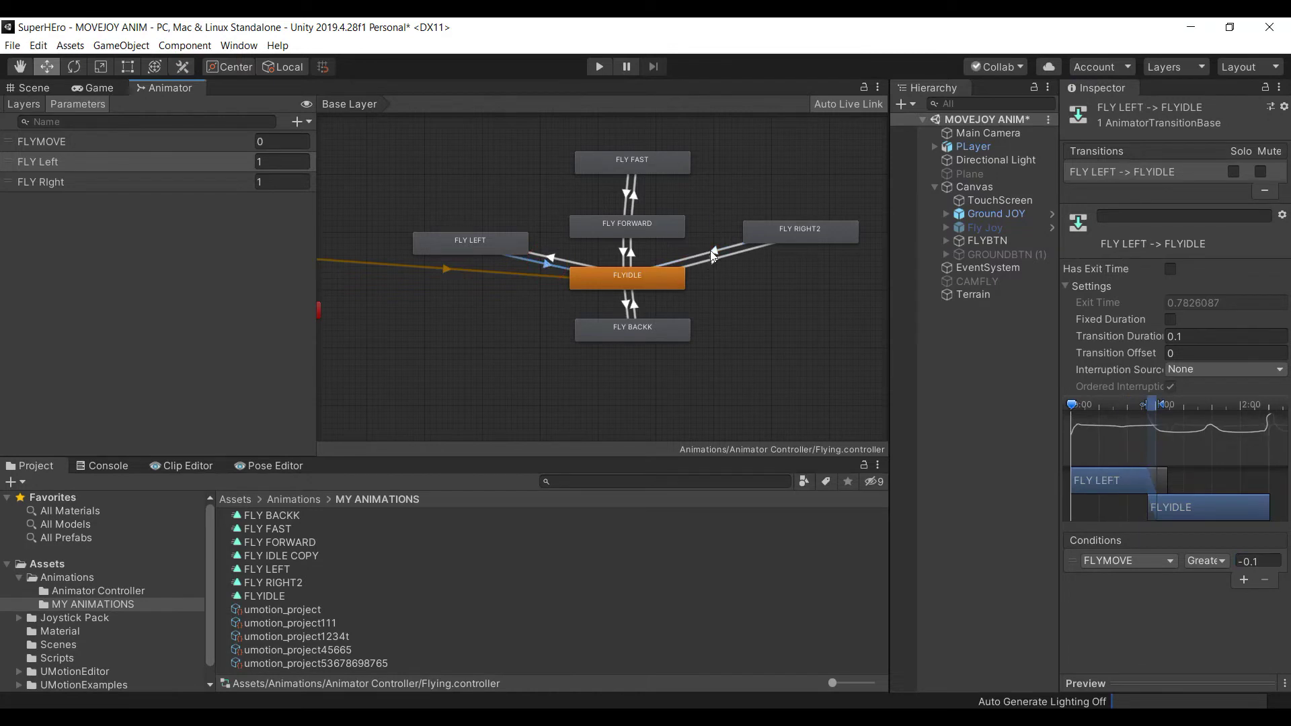
On the FLYIDLE→FLY RIGHT2 transition, turn off Has Exit Time and Fixed Duration and set duration 0.1
{"action": "left_click", "coordinate": [713, 257]}
{"action": "left_click", "coordinate": [555, 253]}
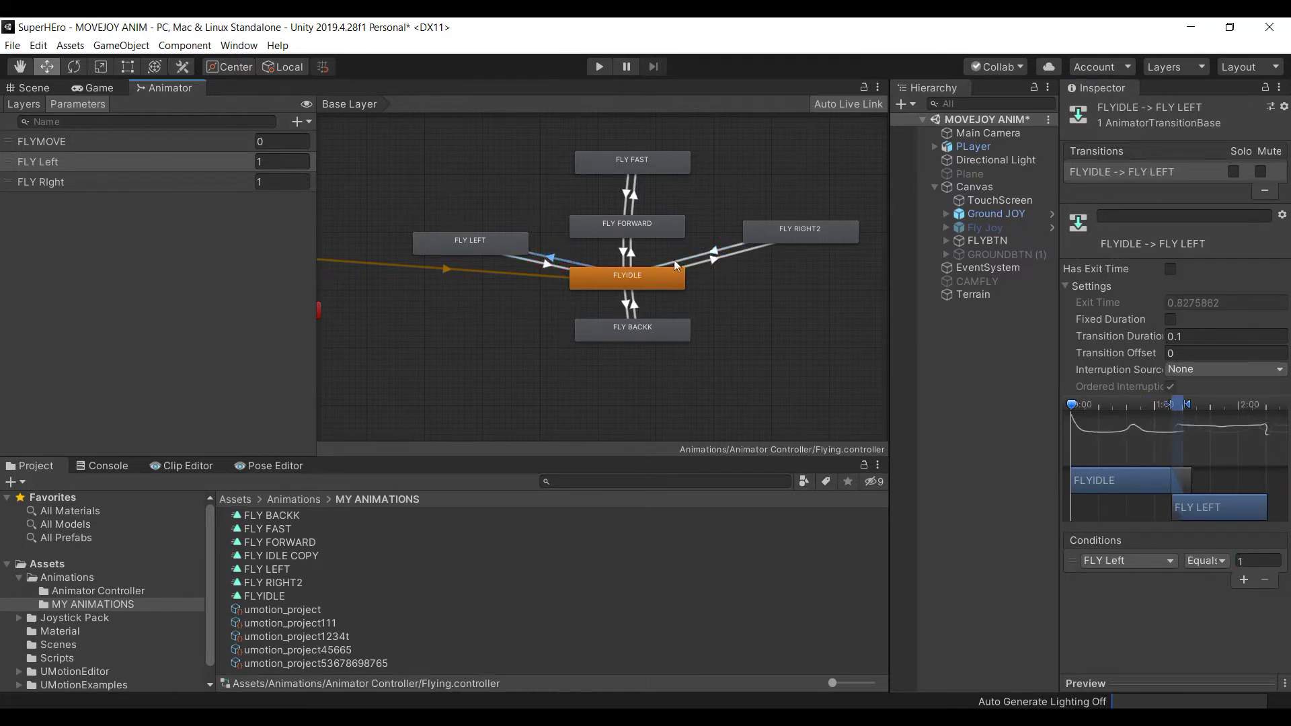
{"action": "left_click", "coordinate": [714, 256]}
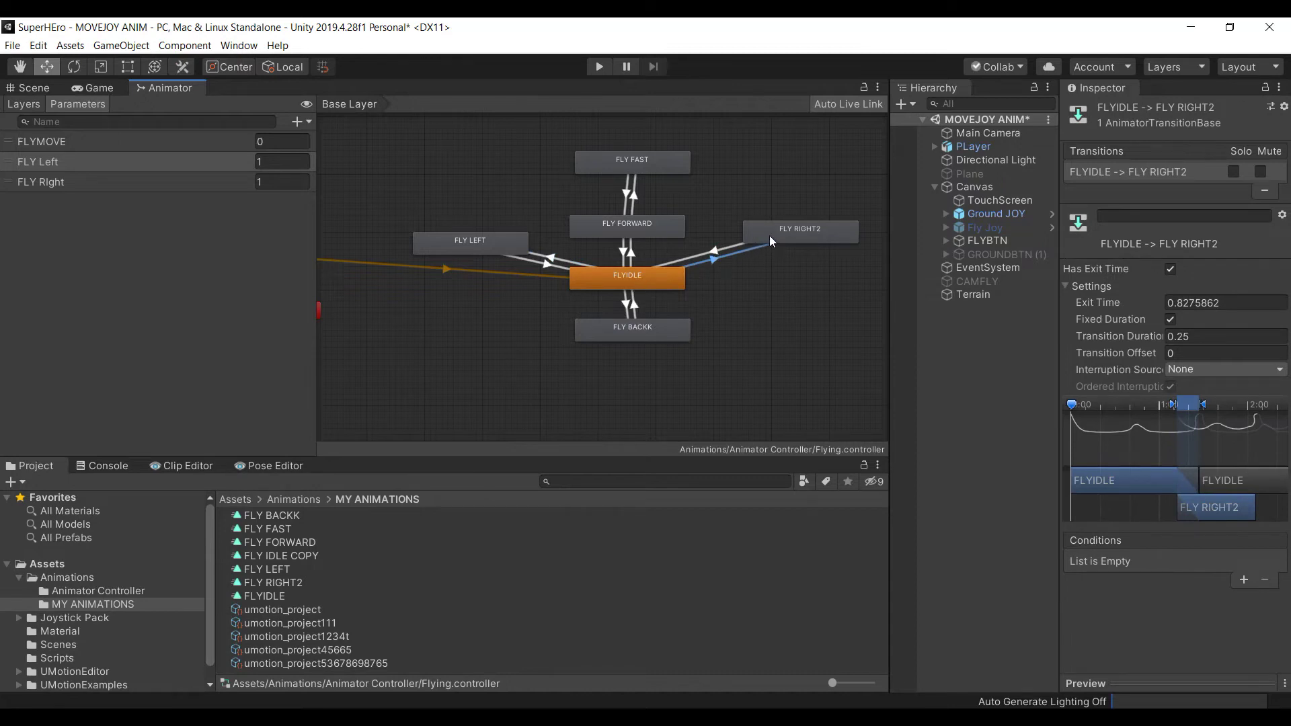
{"action": "left_click", "coordinate": [1171, 270]}
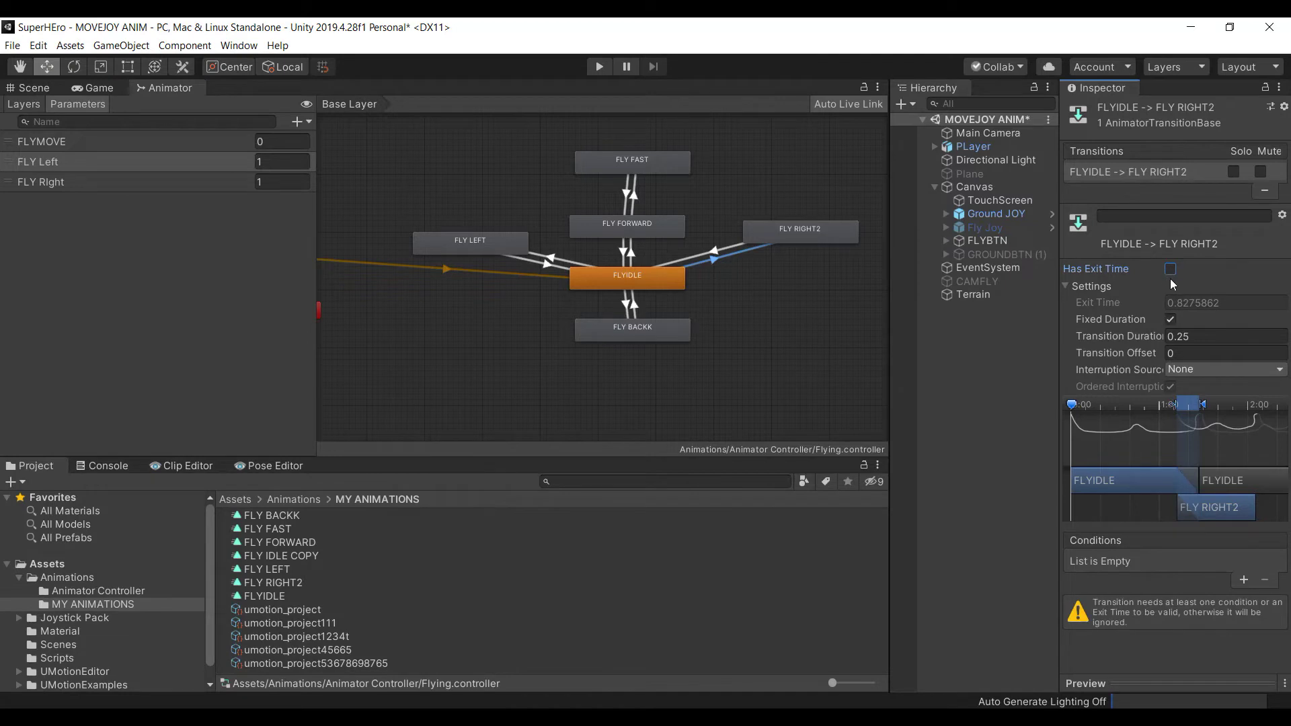
{"action": "left_click", "coordinate": [1170, 321]}
{"action": "left_click", "coordinate": [1191, 338]}
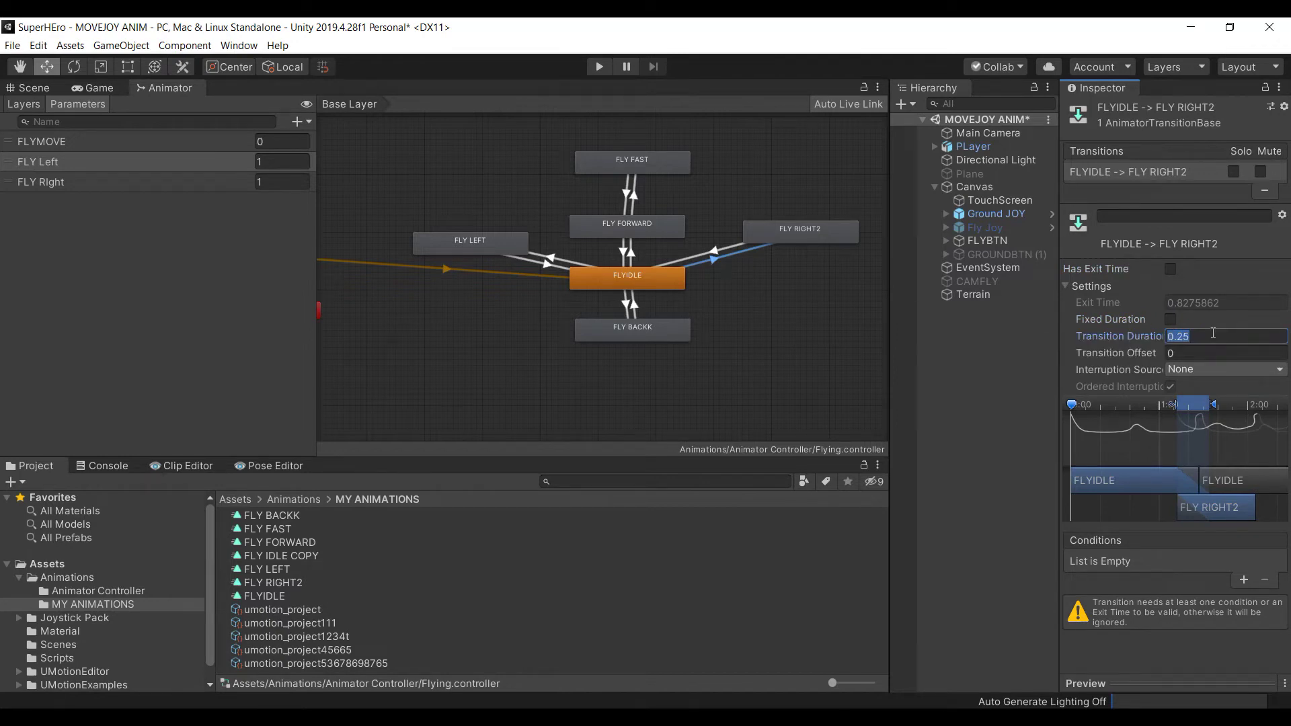
{"action": "type", "text": ".1"}
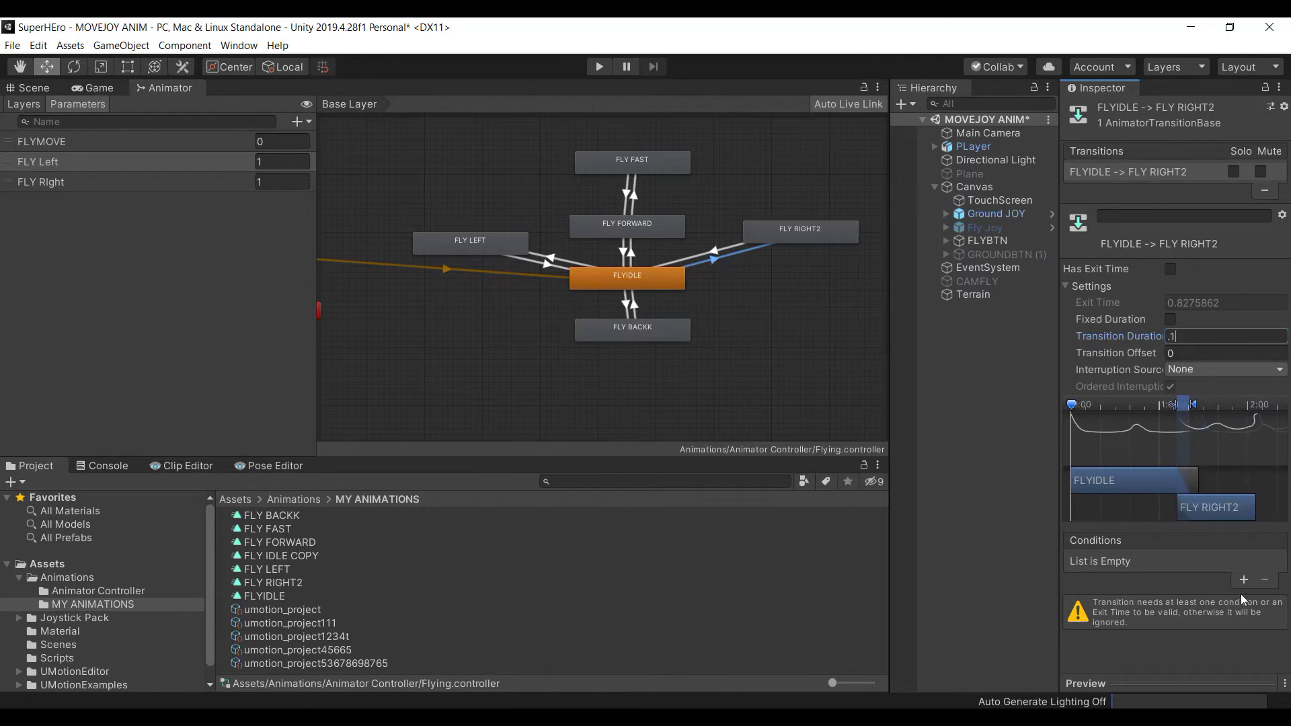
Add the condition FLY Right Equals 1 to that transition, then go back to MoveJoy in Visual Studio
{"action": "left_click", "coordinate": [1244, 580]}
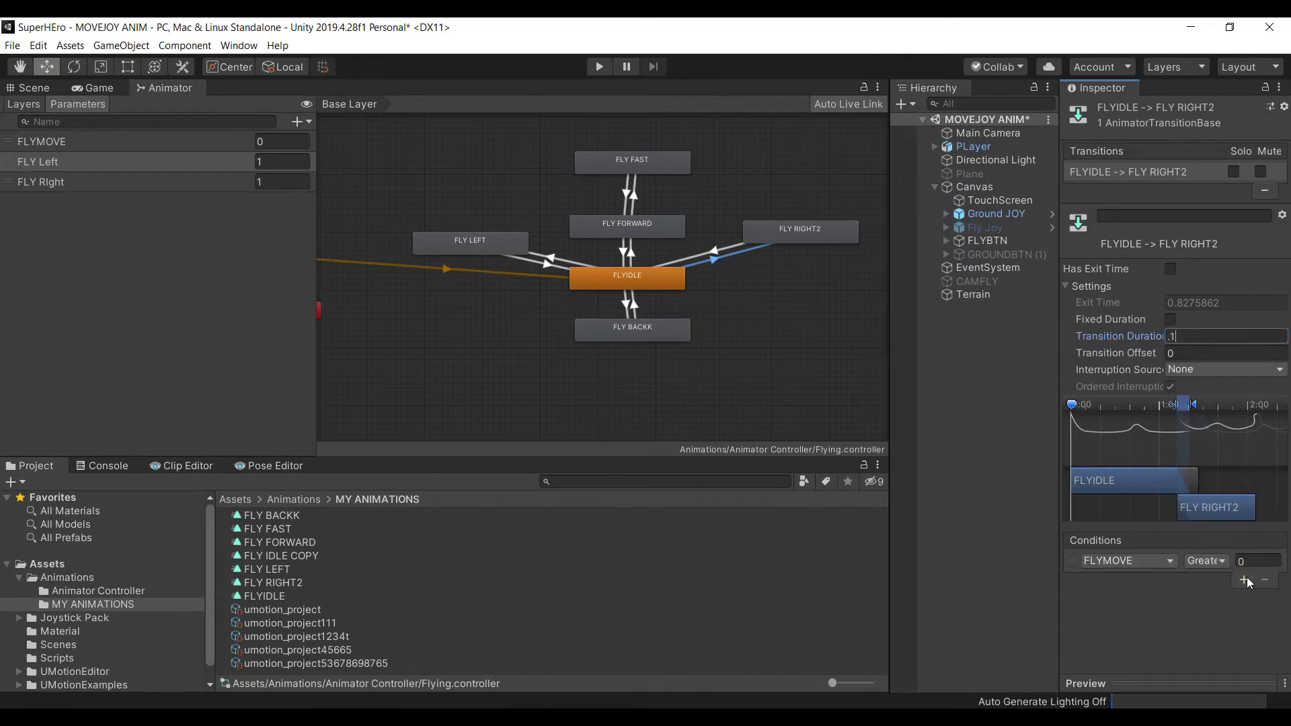
{"action": "left_click", "coordinate": [1171, 565]}
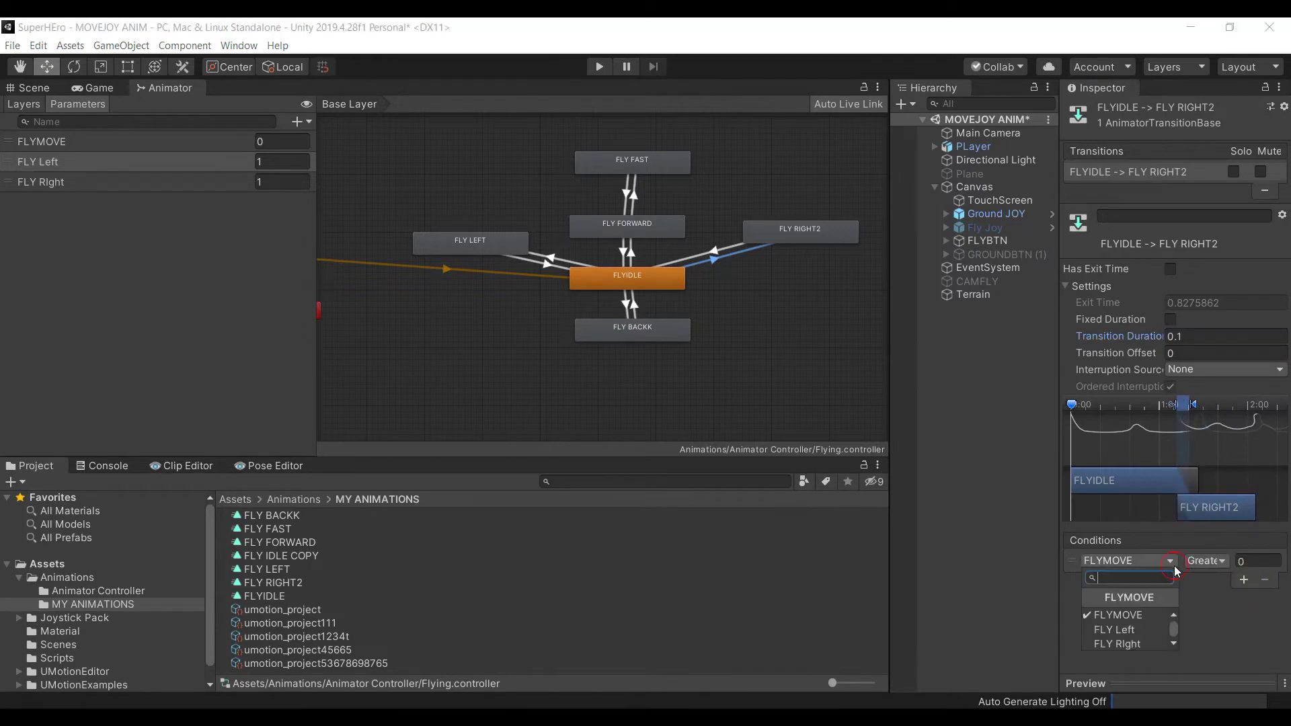
{"action": "left_click", "coordinate": [1147, 644]}
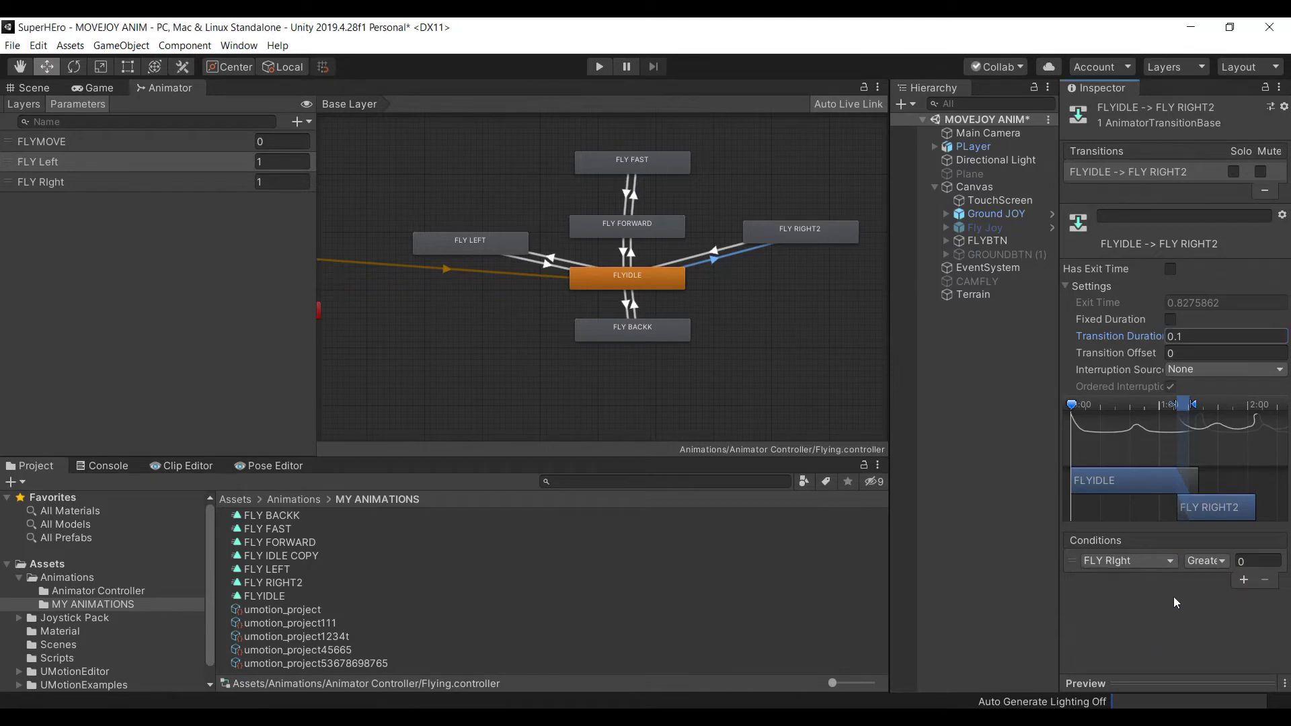
{"action": "left_click", "coordinate": [1219, 562]}
{"action": "left_click", "coordinate": [1224, 610]}
{"action": "left_click", "coordinate": [1253, 561]}
{"action": "type", "text": "1"}
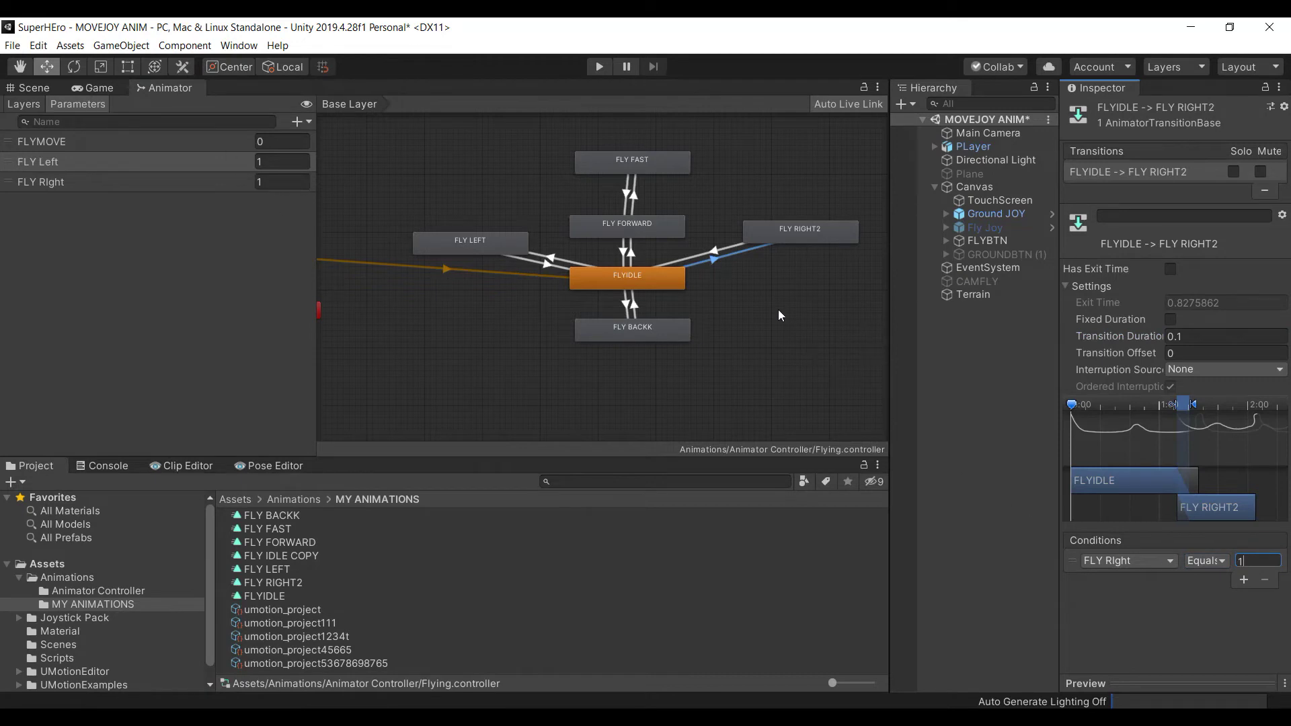
{"action": "left_click", "coordinate": [834, 703]}
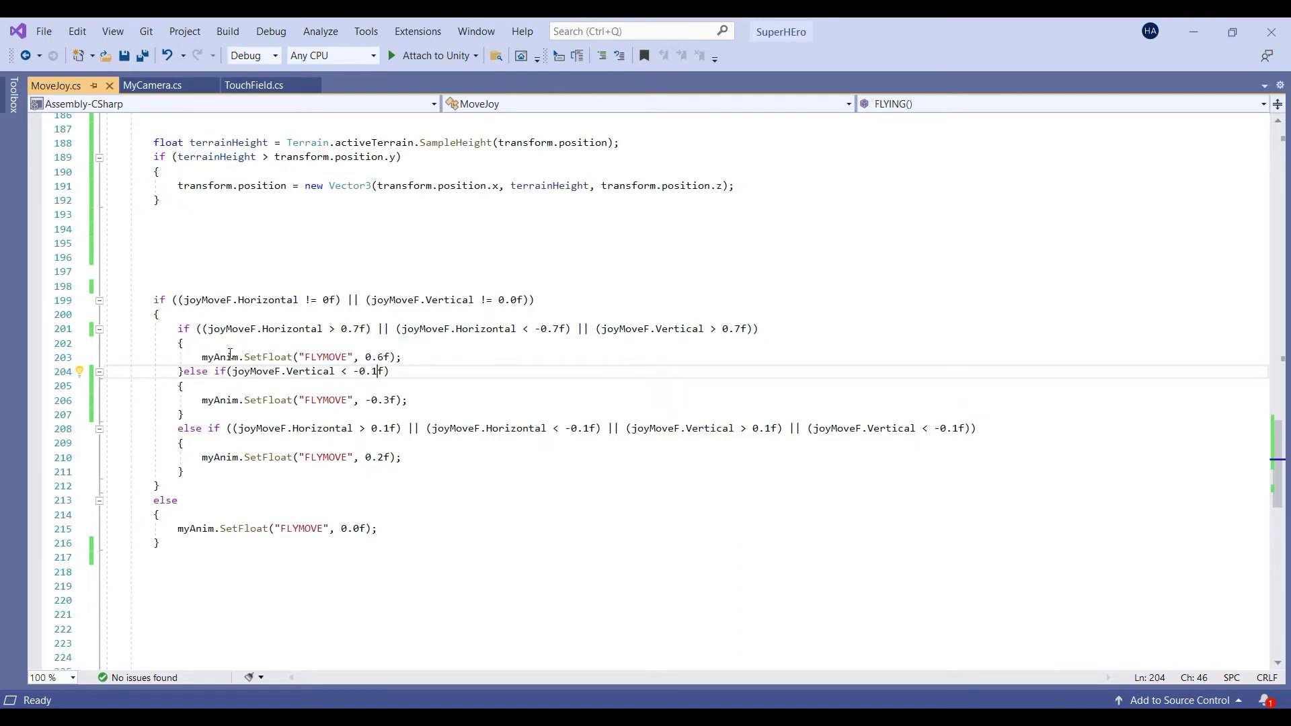
Change the threshold on line 201 from 0.7f to 0.1f, then return to Unity
{"action": "left_click", "coordinate": [357, 329]}
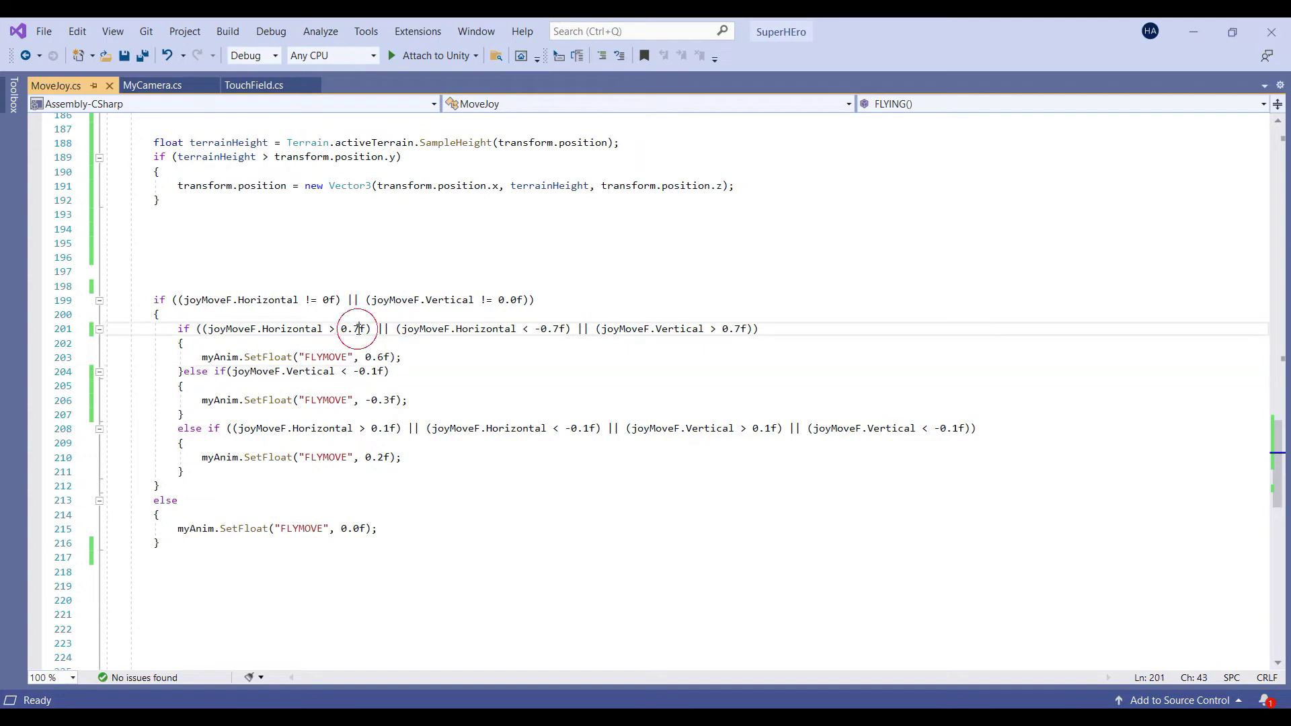
{"action": "key", "text": "BackSpace"}
{"action": "type", "text": "1"}
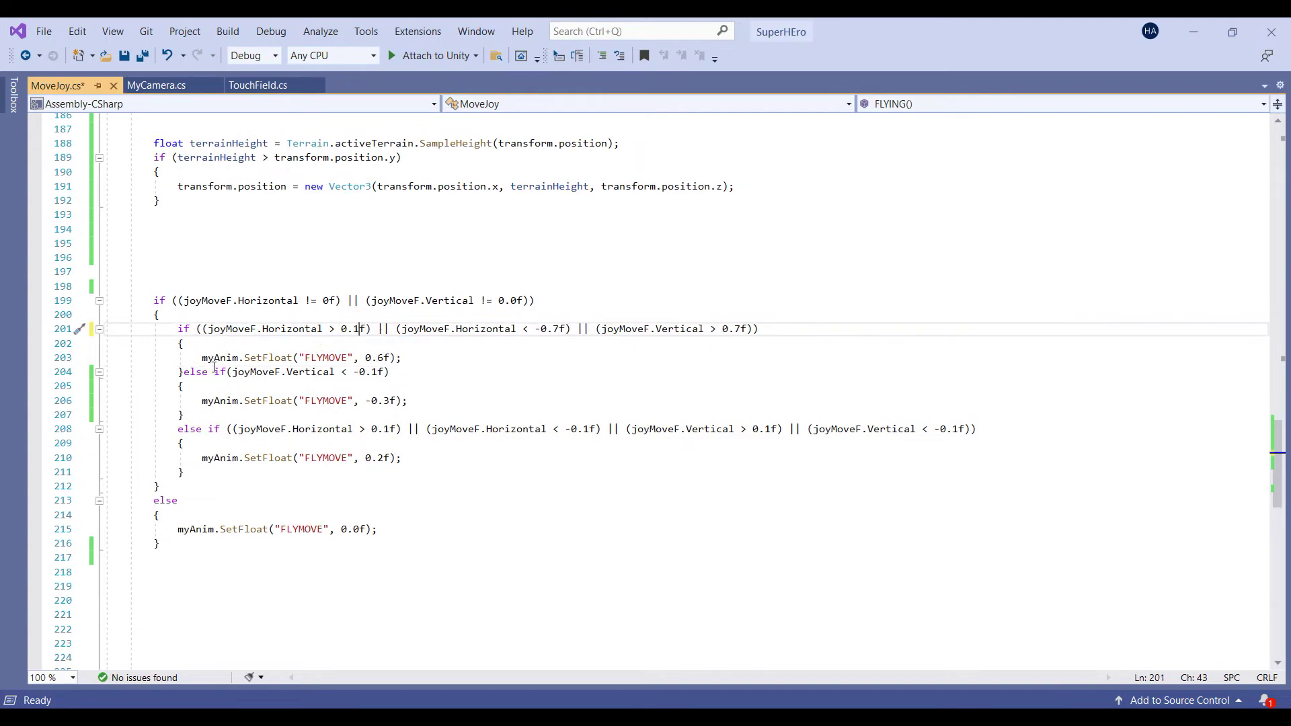
{"action": "left_click_drag", "start_coordinate": [348, 357], "coordinate": [304, 358]}
{"action": "key", "text": "alt+Tab"}
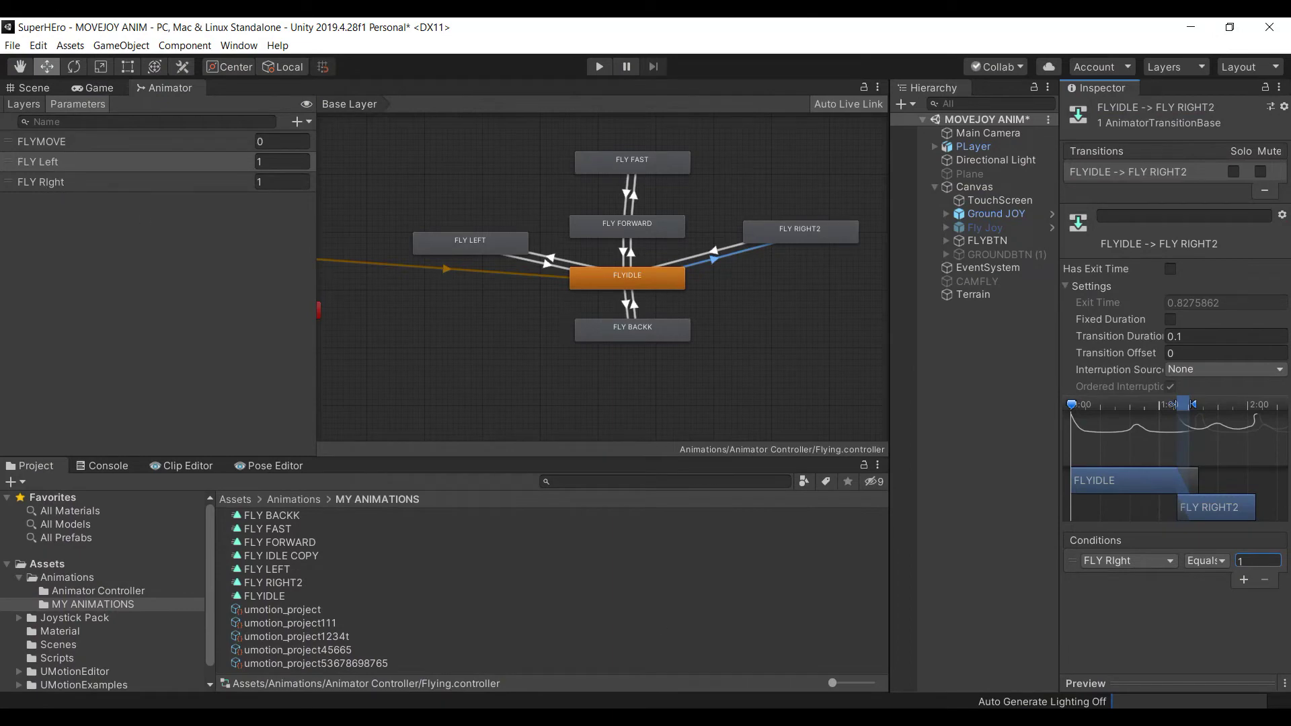
Copy the FLY Right parameter's name from the Animator Parameters list and return to Visual Studio
{"action": "key", "text": "alt+Tab"}
{"action": "key", "text": "alt+Tab"}
{"action": "left_click", "coordinate": [40, 187]}
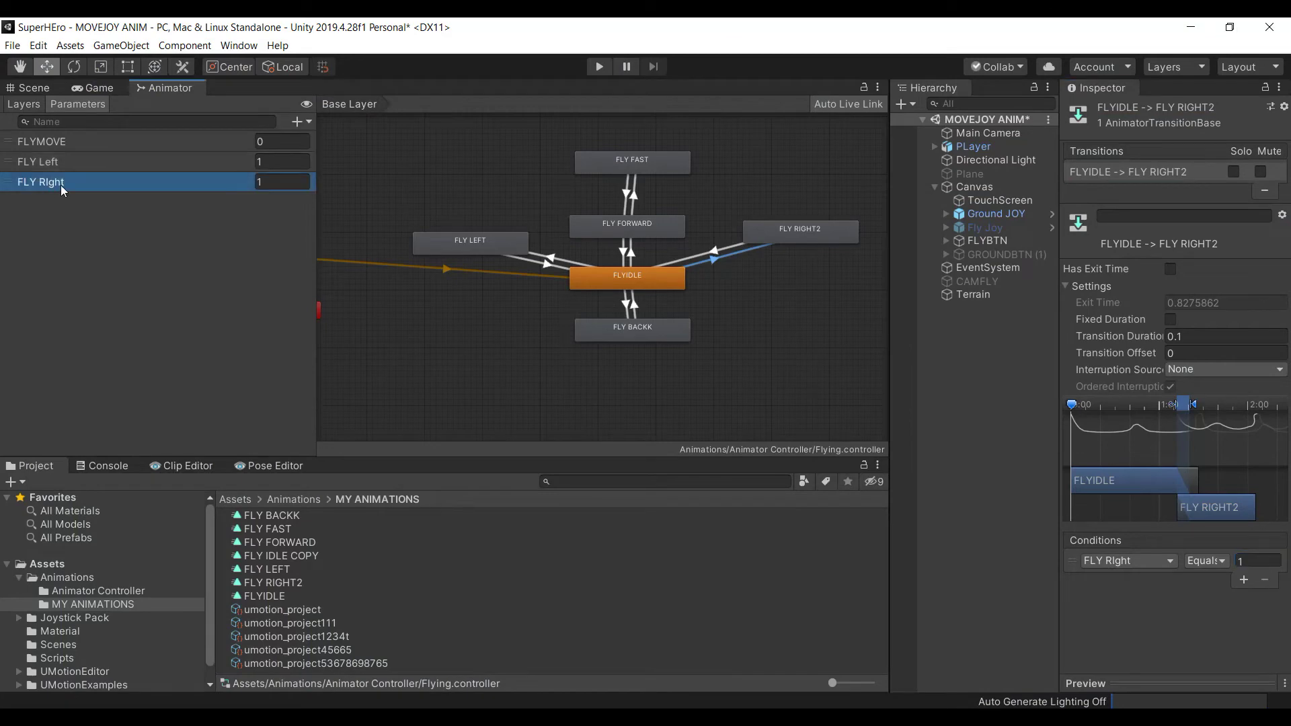
{"action": "double_click", "coordinate": [60, 184]}
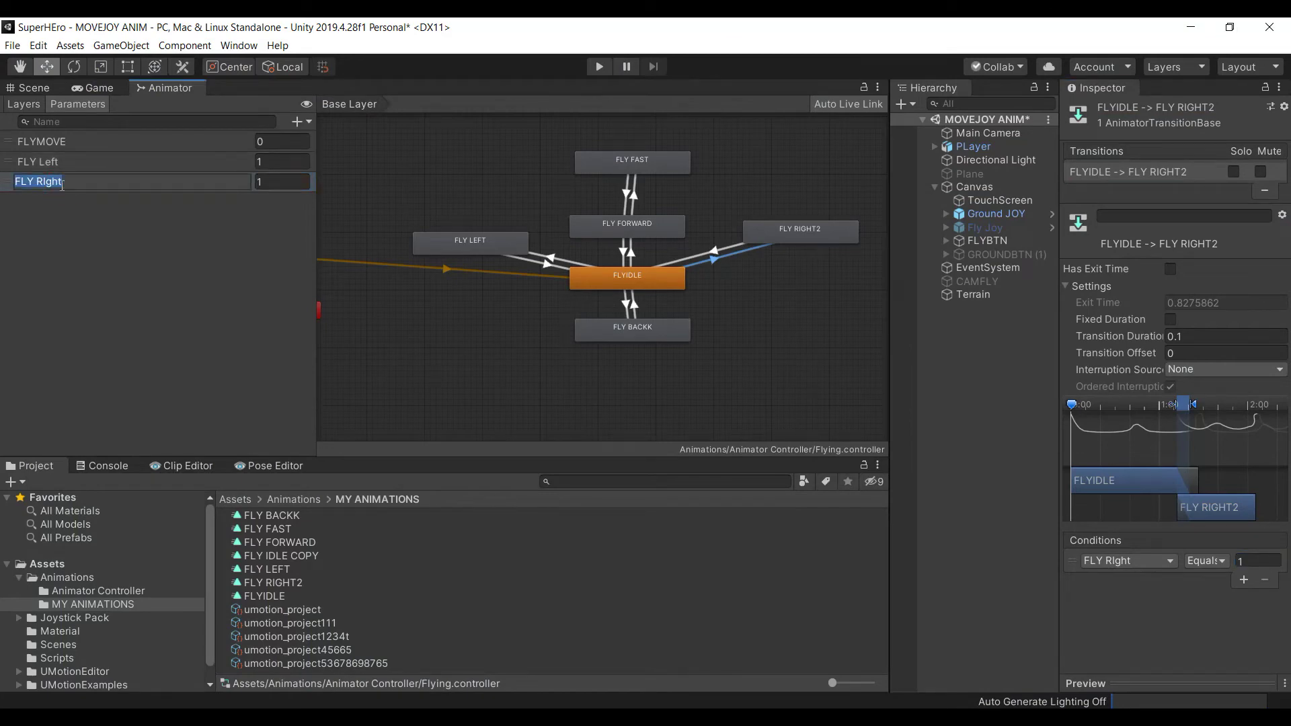
{"action": "key", "text": "ctrl+c"}
{"action": "key", "text": "alt+Tab"}
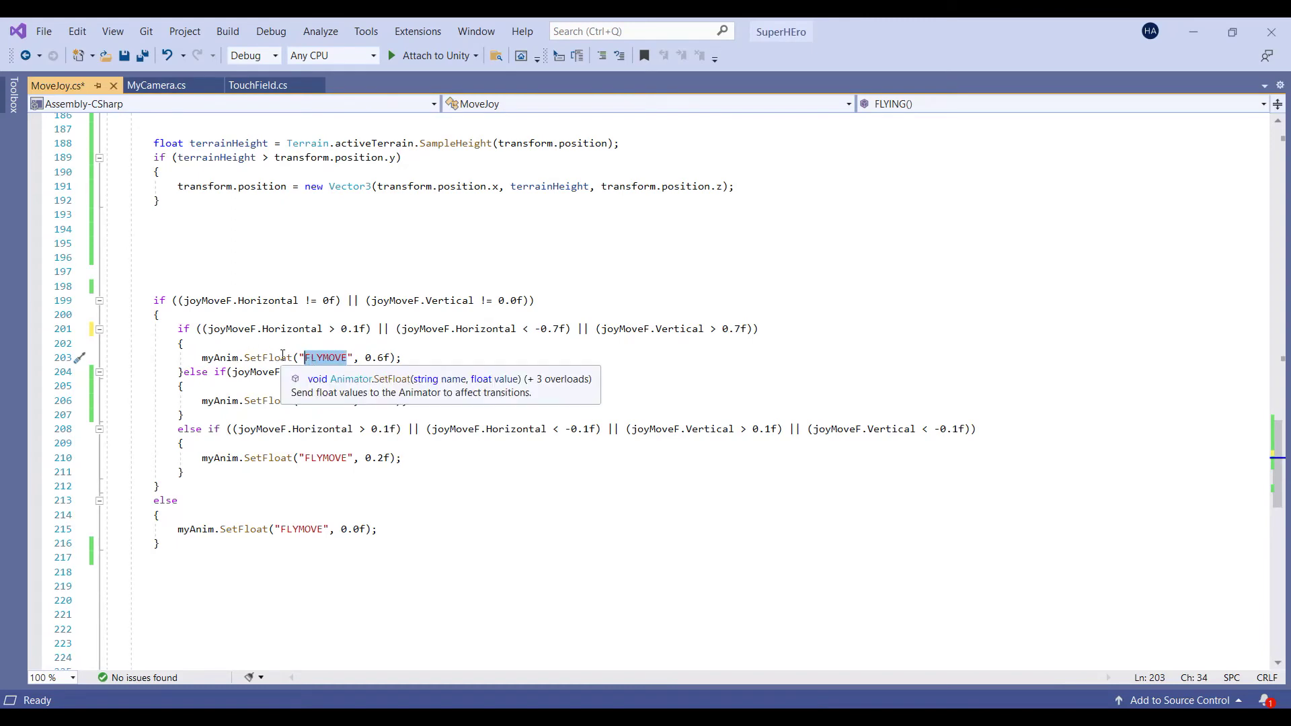
Rewrite line 203 as myAnim.SetInteger("FLY RIght", 1) in place of SetFloat FLYMOVE 0.6f
{"action": "double_click", "coordinate": [283, 359]}
{"action": "type", "text": "set"}
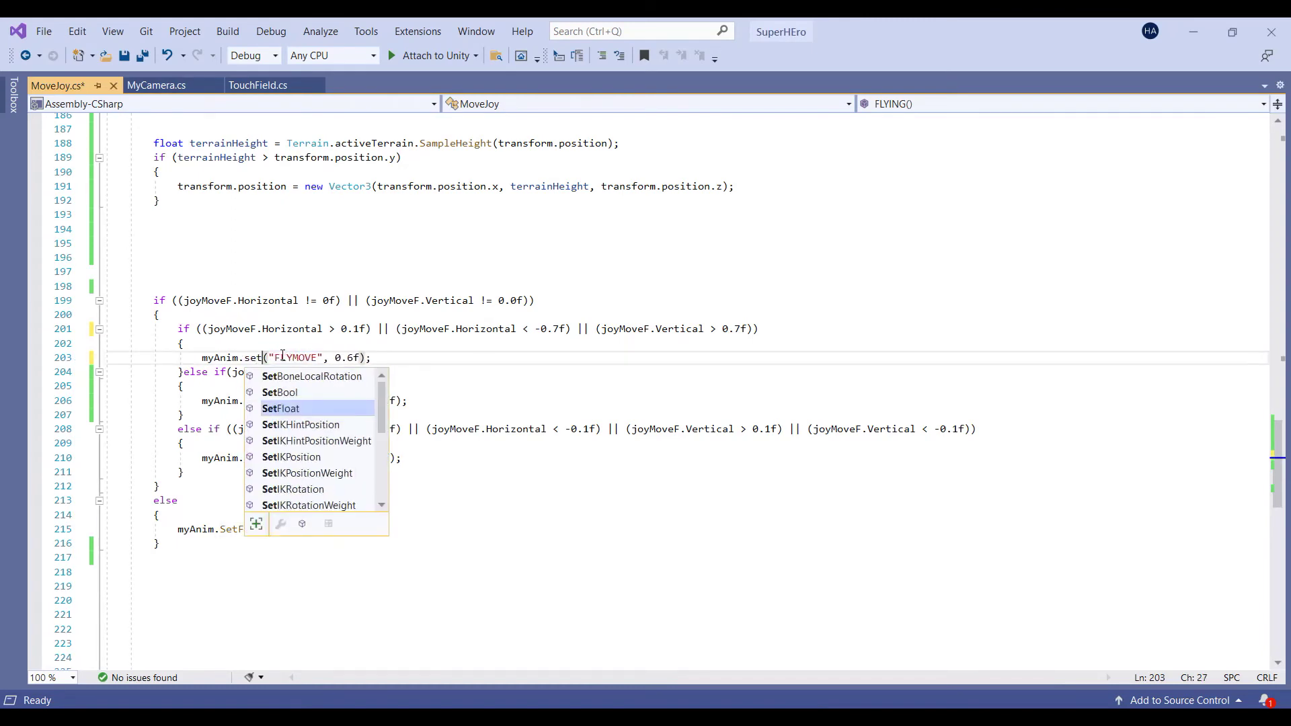
{"action": "type", "text": "int"}
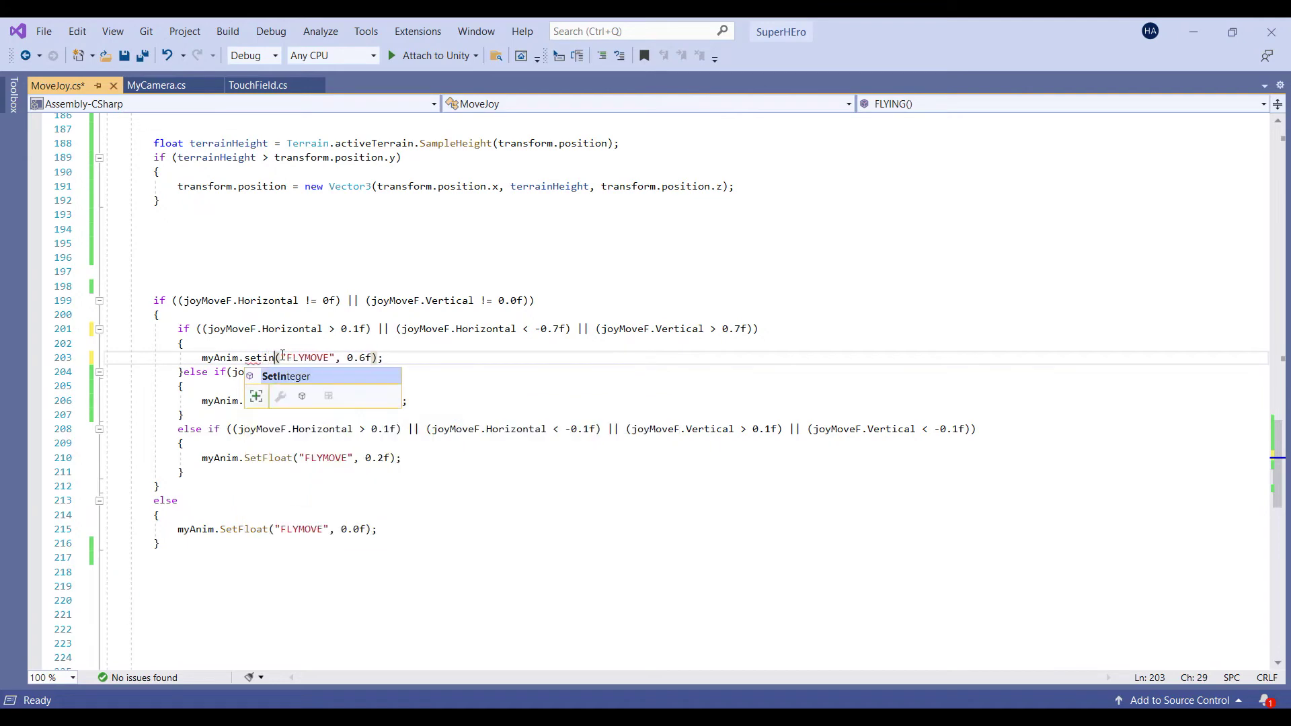
{"action": "key", "text": "Tab"}
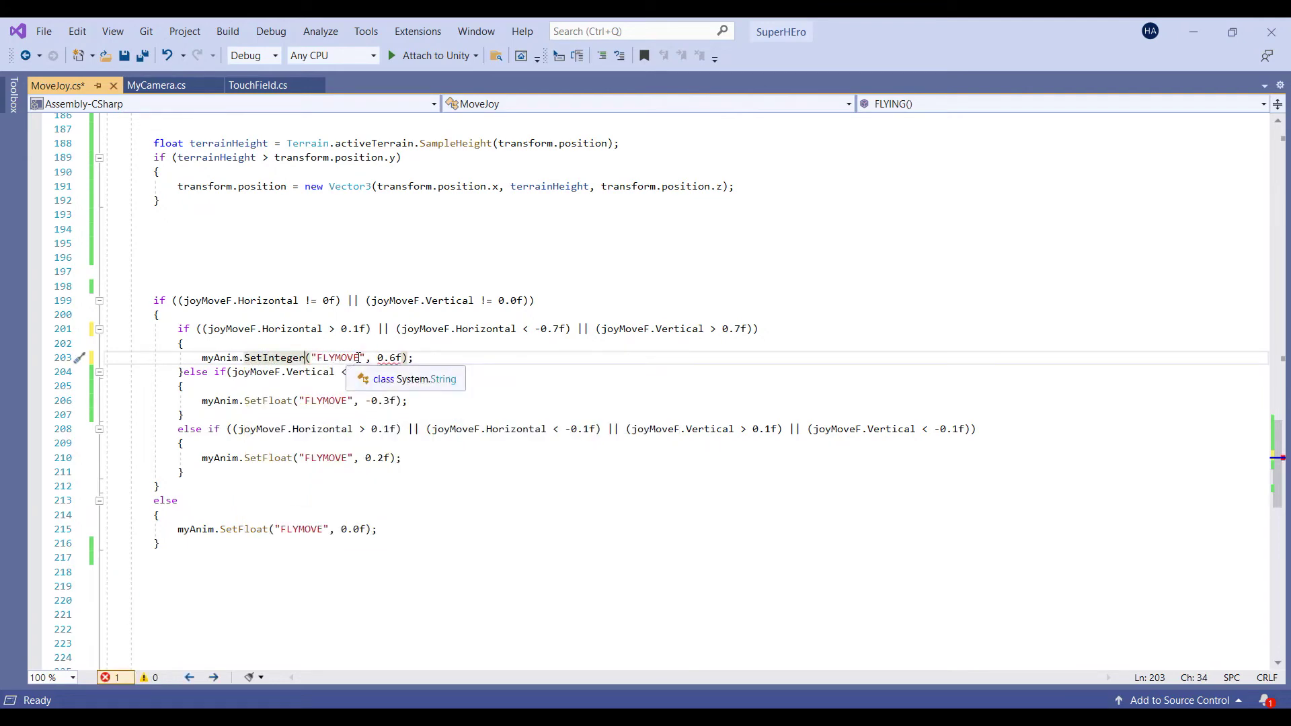
{"action": "double_click", "coordinate": [339, 358]}
{"action": "key", "text": "ctrl+v"}
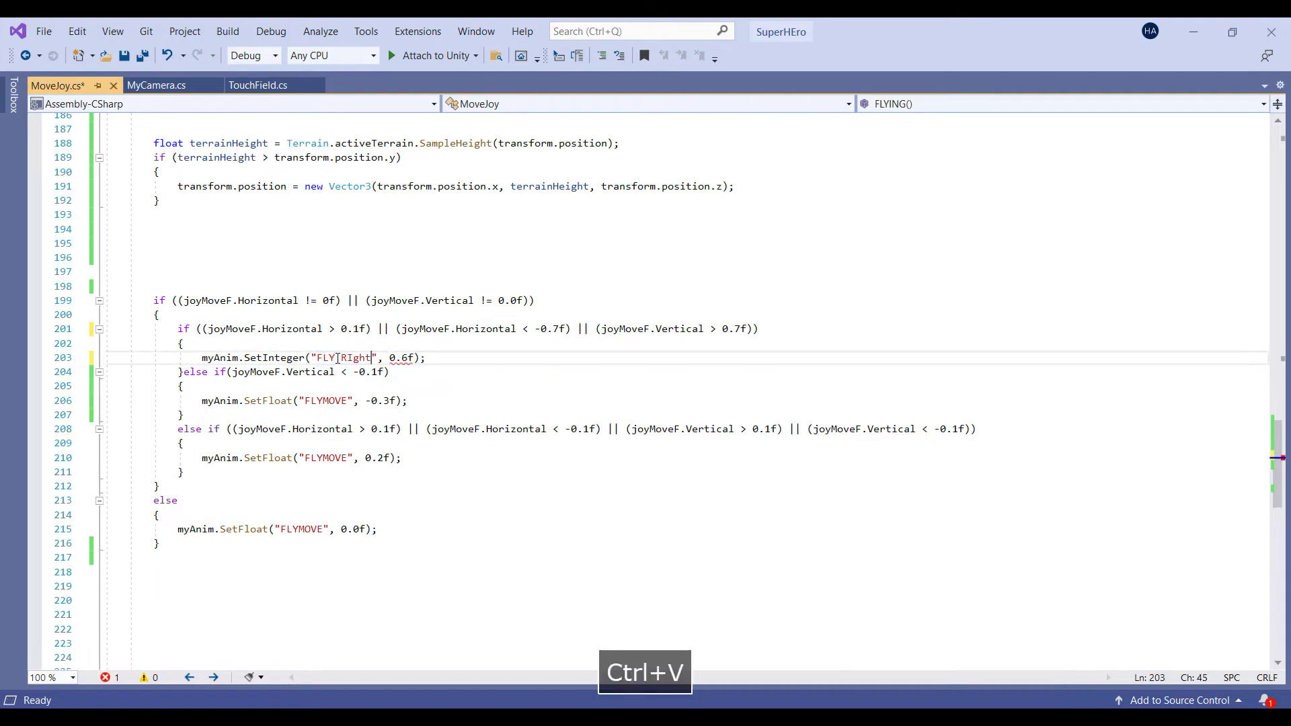
{"action": "left_click", "coordinate": [412, 358]}
{"action": "key", "text": "BackSpace"}
{"action": "key", "text": "BackSpace"}
{"action": "key", "text": "BackSpace"}
{"action": "key", "text": "BackSpace"}
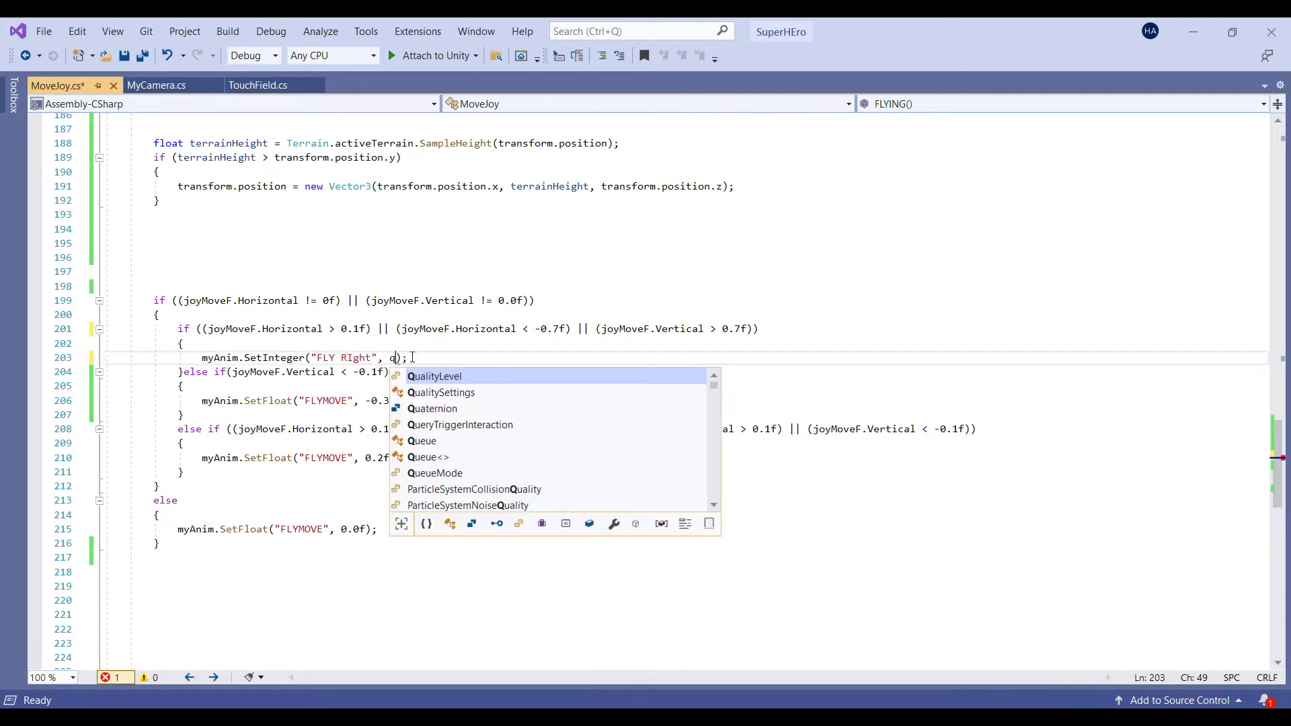
{"action": "type", "text": "1"}
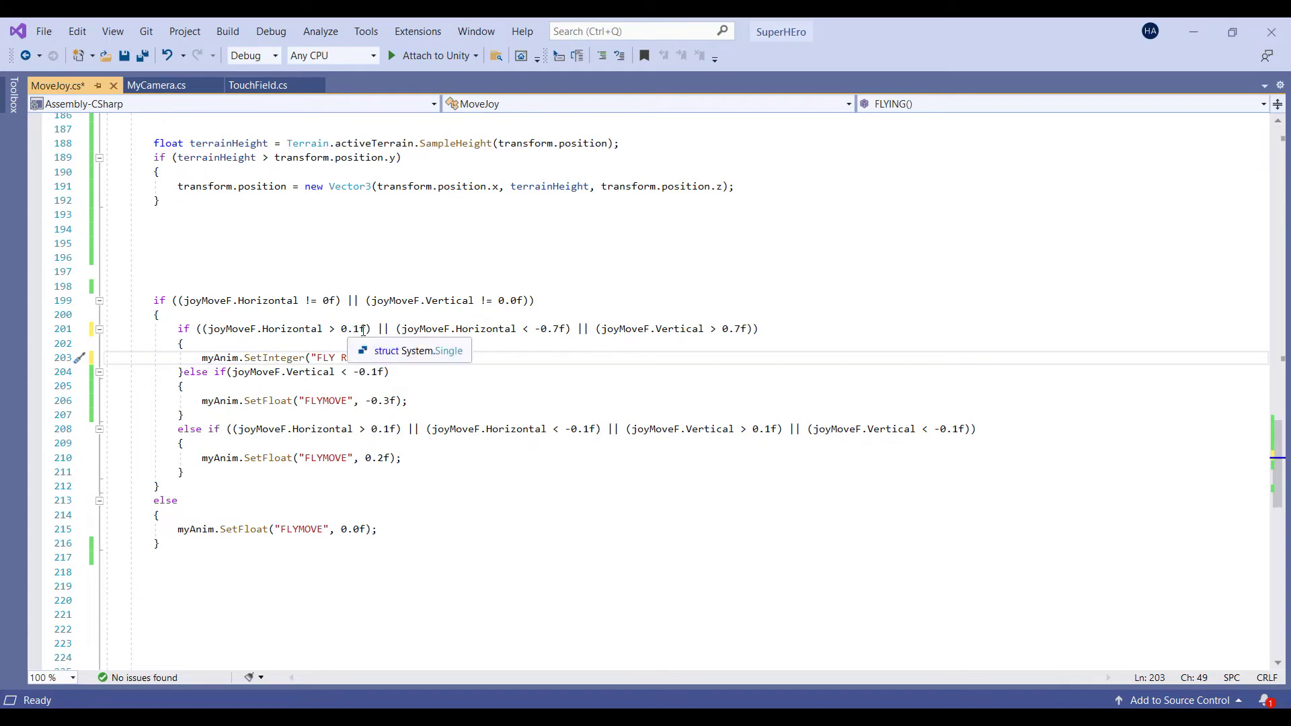
{"action": "scroll", "coordinate": [208, 395], "scroll_direction": "down", "scroll_amount": 1}
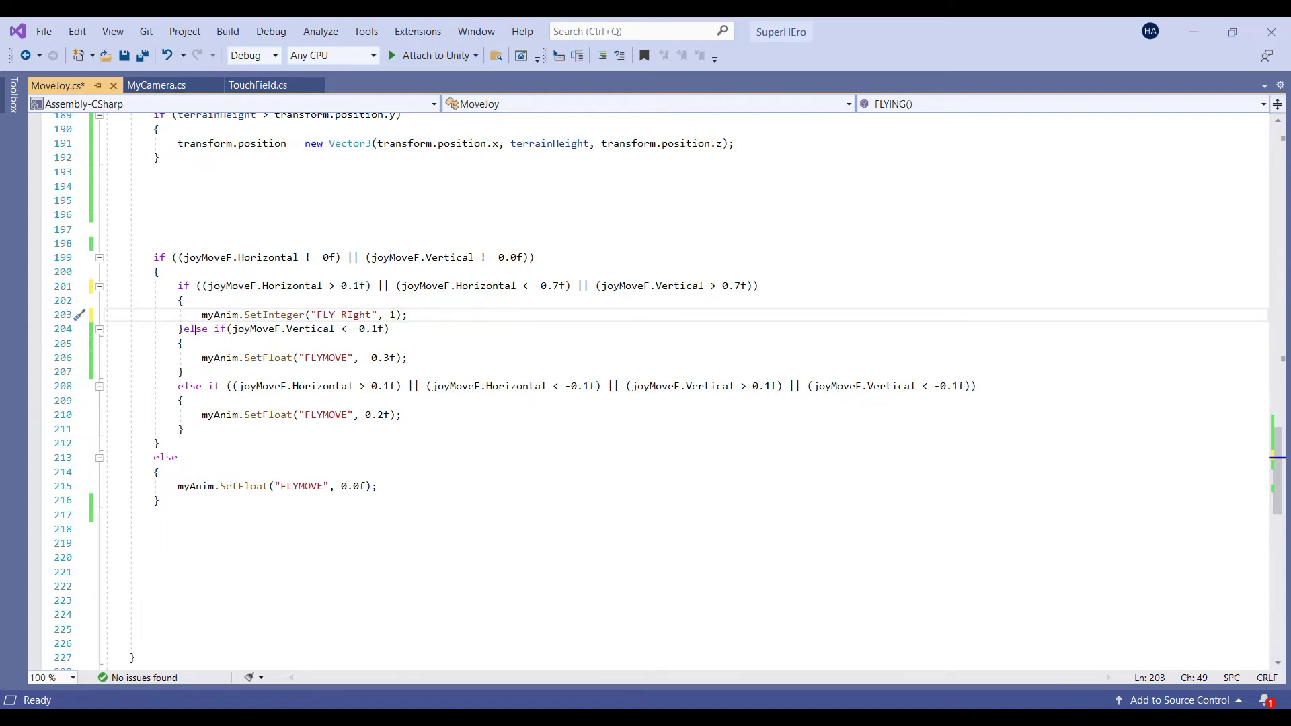
Remove the stray text from line 195
{"action": "left_click", "coordinate": [291, 205]}
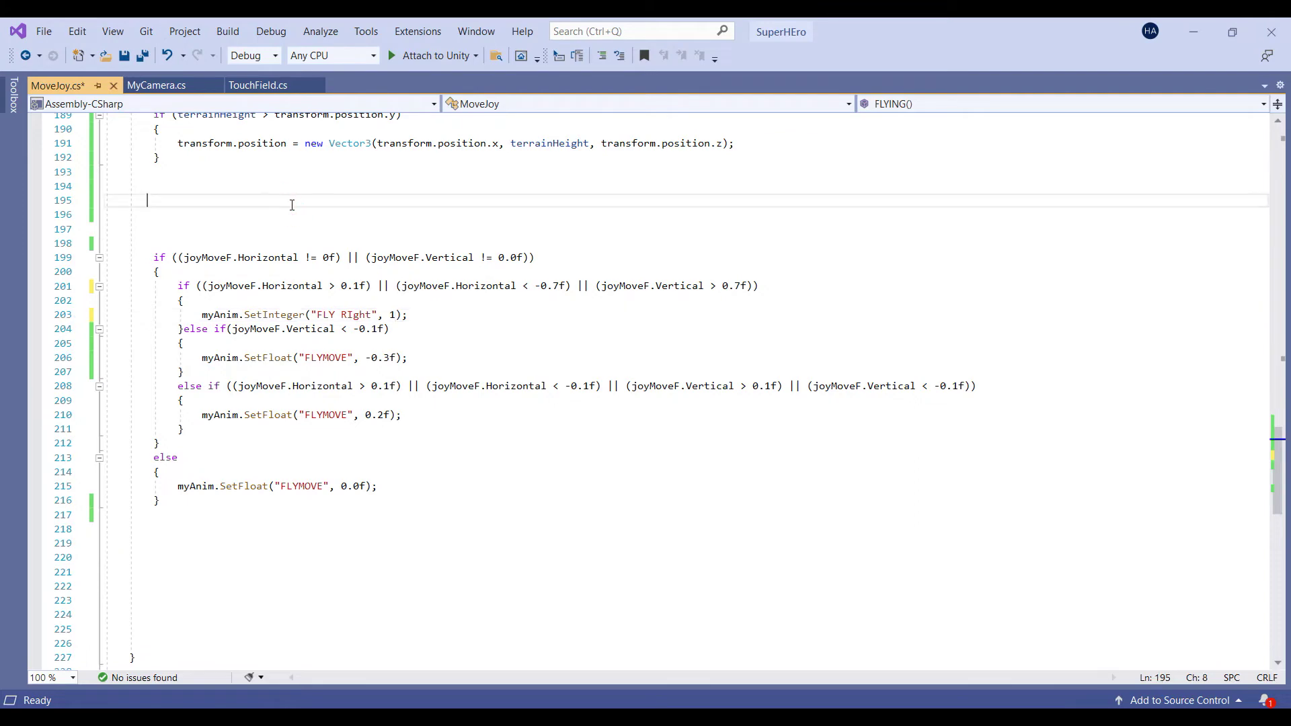
{"action": "type", "text": "vkvmksmvfdsmvfmsmdsmvfdmsfmv;"}
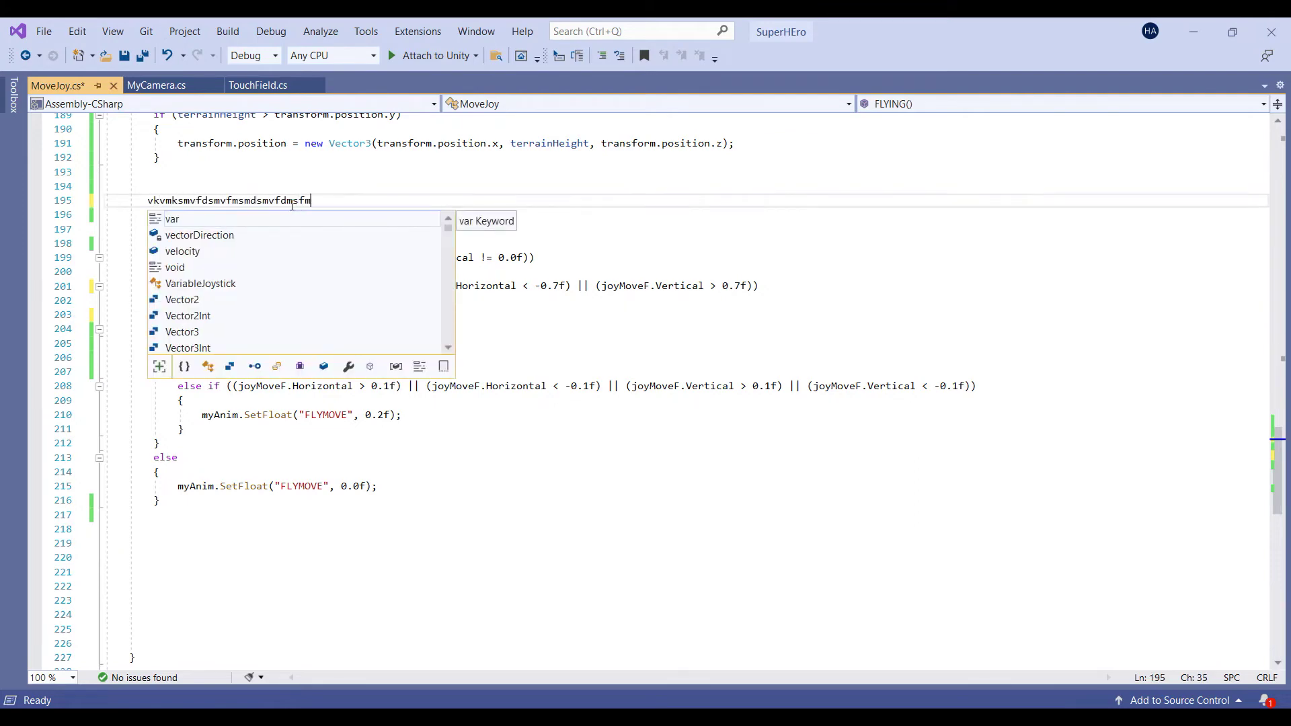
{"action": "key", "text": "BackSpace"}
{"action": "key", "text": "BackSpace"}
{"action": "key", "text": "BackSpace"}
{"action": "key", "text": "BackSpace"}
{"action": "key", "text": "BackSpace"}
{"action": "key", "text": "BackSpace"}
{"action": "key", "text": "BackSpace"}
{"action": "key", "text": "BackSpace"}
{"action": "key", "text": "BackSpace"}
{"action": "key", "text": "BackSpace"}
{"action": "key", "text": "BackSpace"}
{"action": "key", "text": "BackSpace"}
{"action": "key", "text": "BackSpace"}
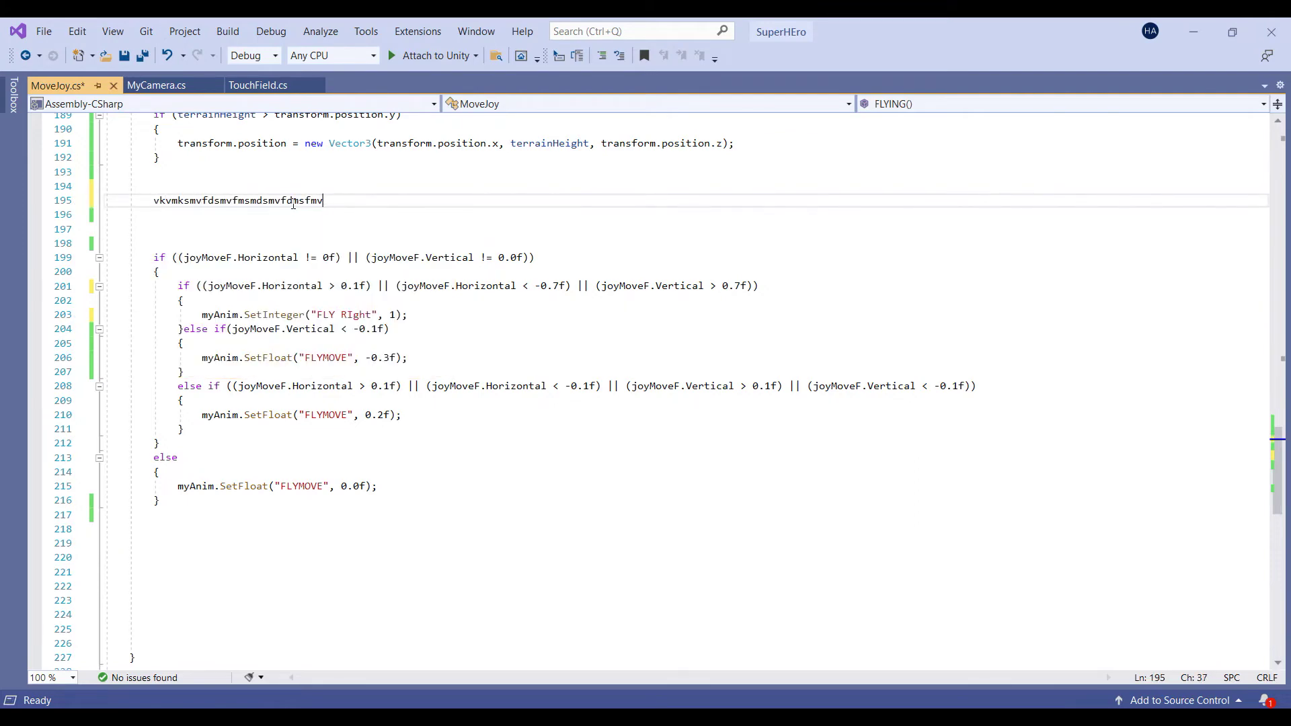
{"action": "left_click_drag", "start_coordinate": [293, 202], "coordinate": [156, 195]}
{"action": "key", "text": "BackSpace"}
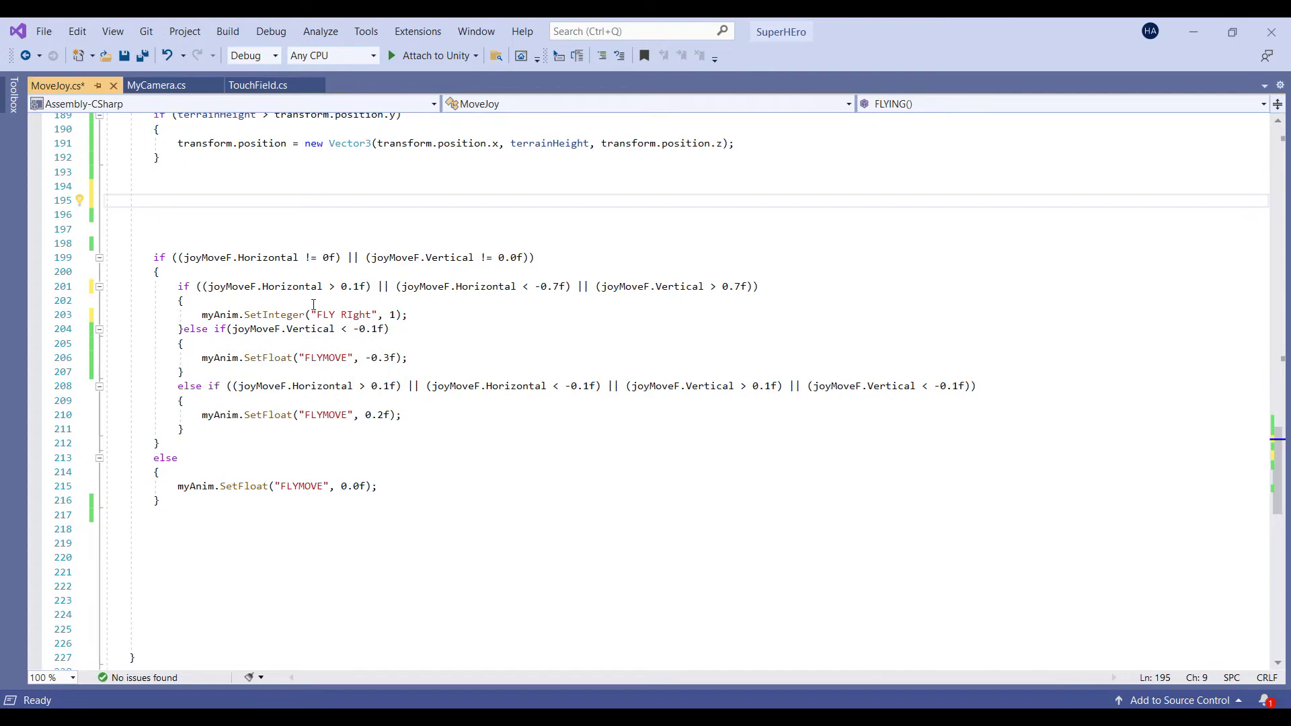
Move the extra || conditions from line 201 into a // comment line above the if block
{"action": "left_click_drag", "start_coordinate": [378, 286], "coordinate": [759, 287]}
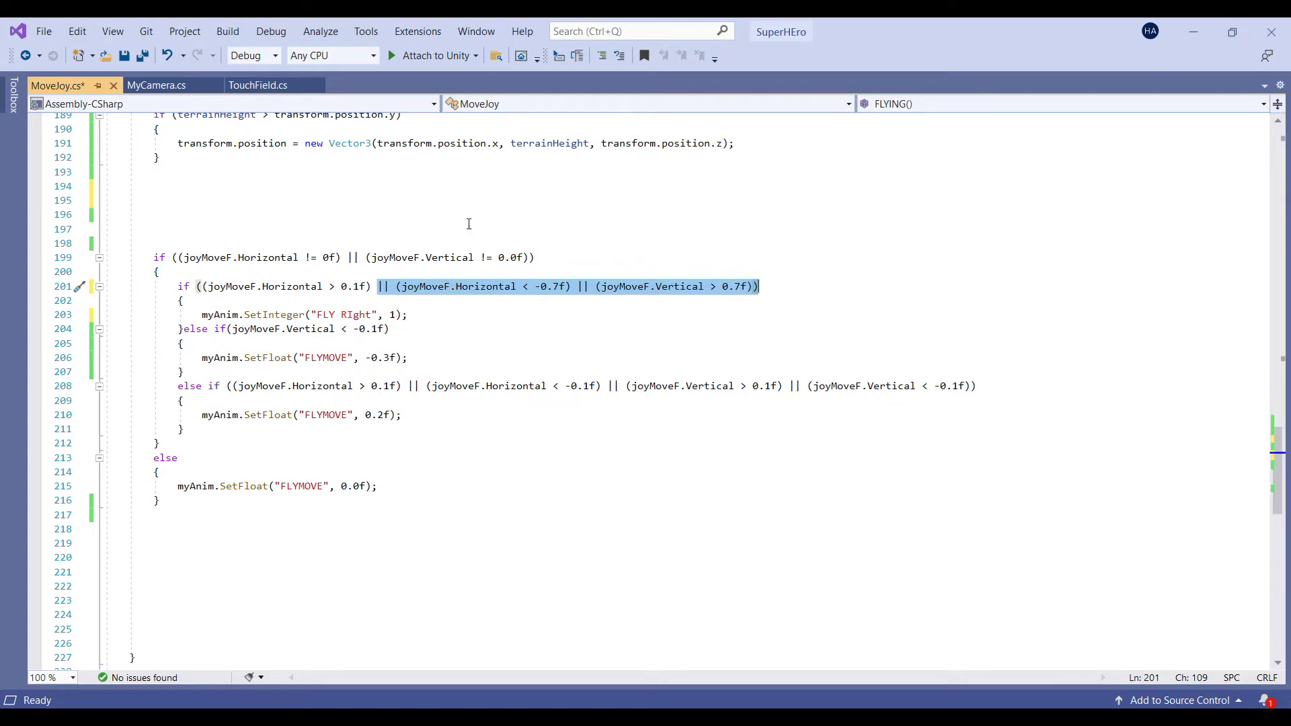
{"action": "key", "text": "ctrl+x"}
{"action": "left_click", "coordinate": [189, 210]}
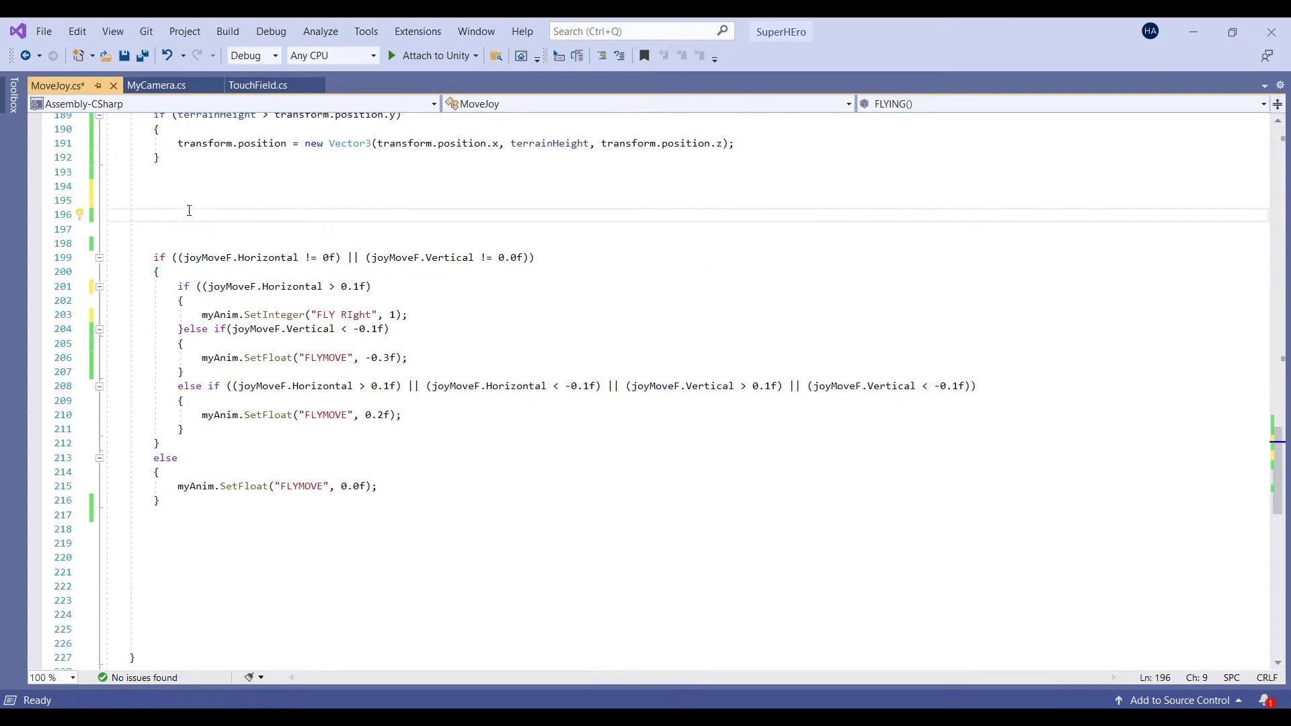
{"action": "key", "text": "ctrl+v"}
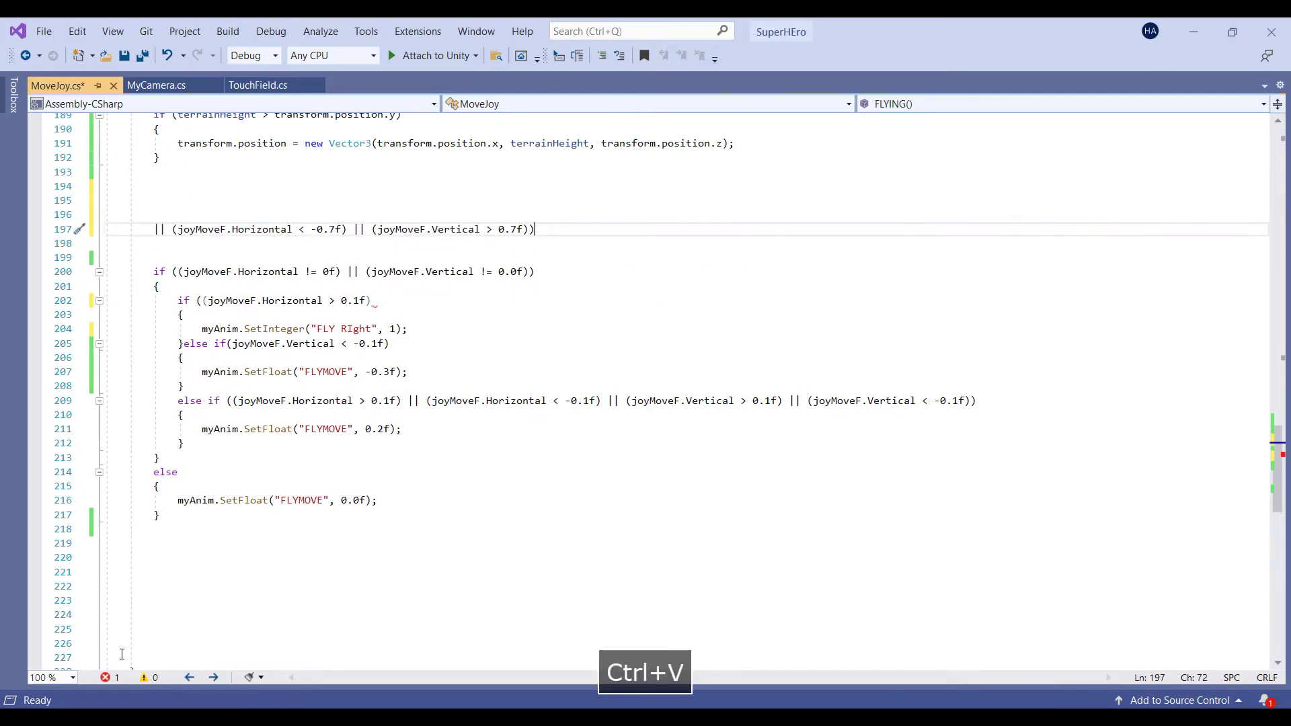
{"action": "left_click", "coordinate": [155, 229]}
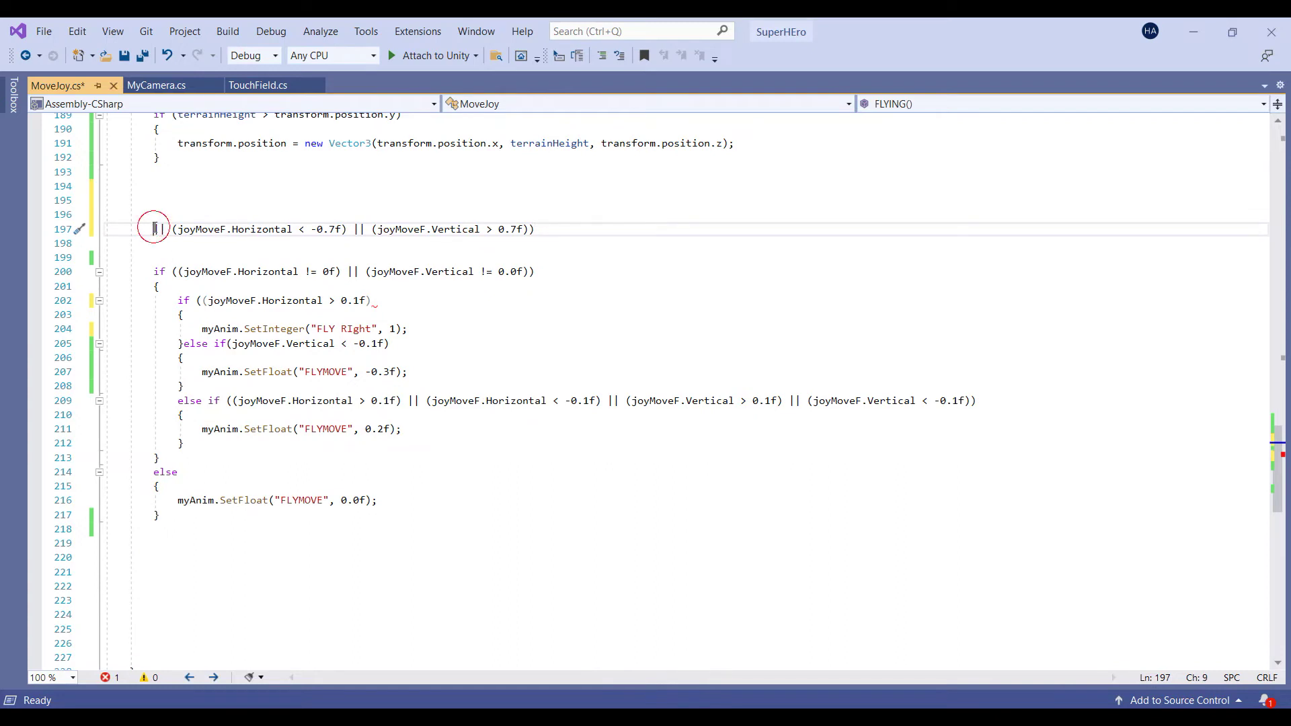
{"action": "type", "text": "//"}
{"action": "left_click_drag", "start_coordinate": [177, 229], "coordinate": [168, 230]}
{"action": "key", "text": "Delete"}
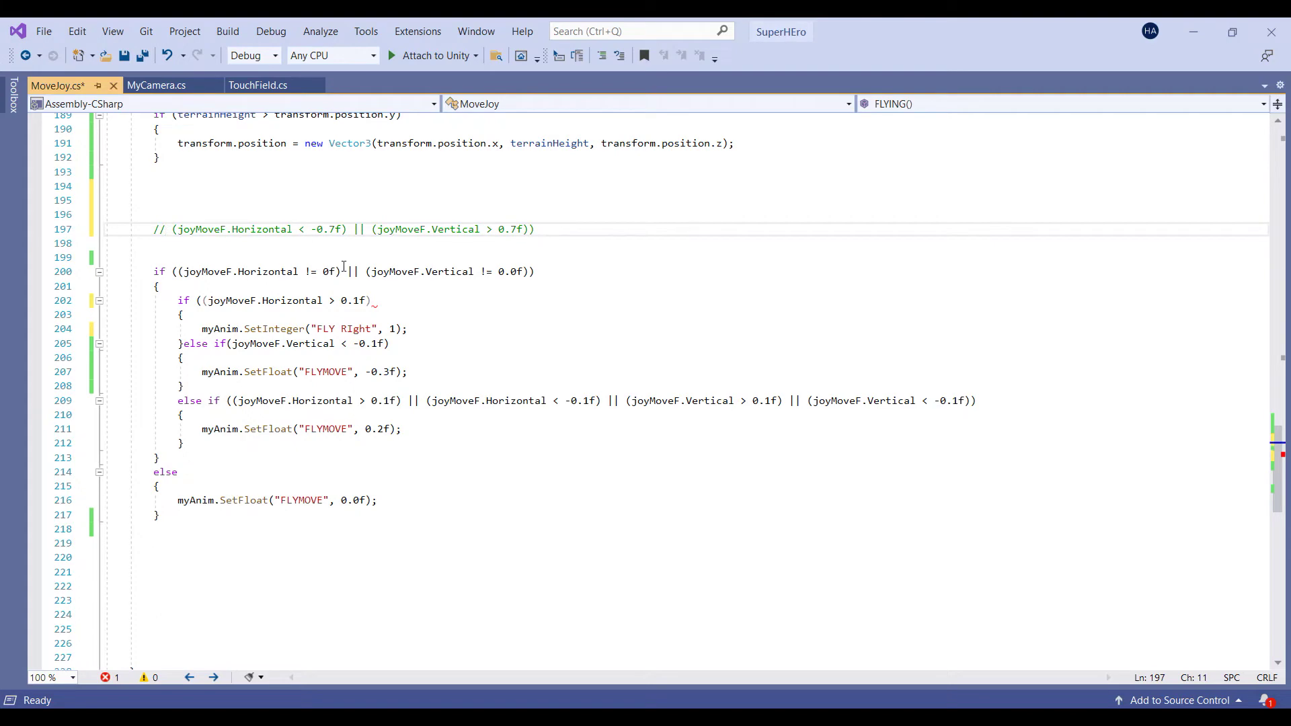
Fix the closing parentheses at the end of line 202 to read "))"
{"action": "scroll", "coordinate": [343, 267], "scroll_direction": "down", "scroll_amount": 1}
{"action": "mouse_move", "coordinate": [229, 258]}
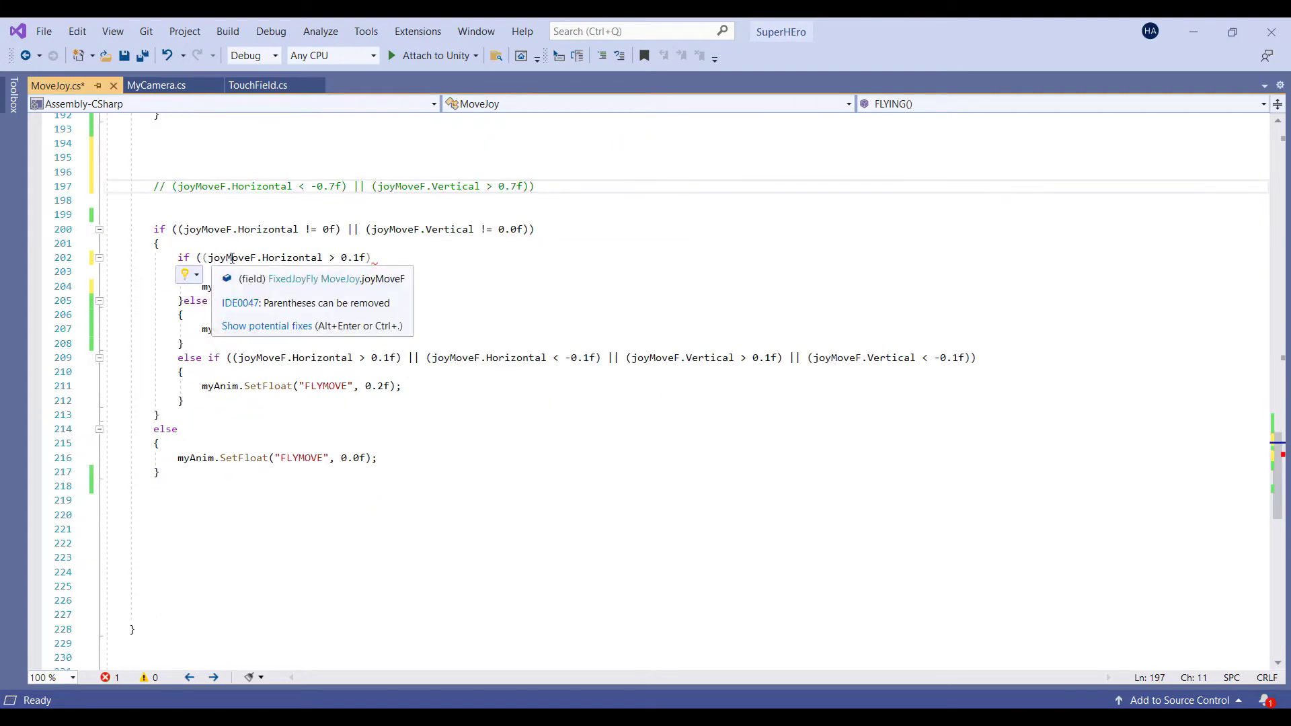
{"action": "left_click", "coordinate": [376, 258]}
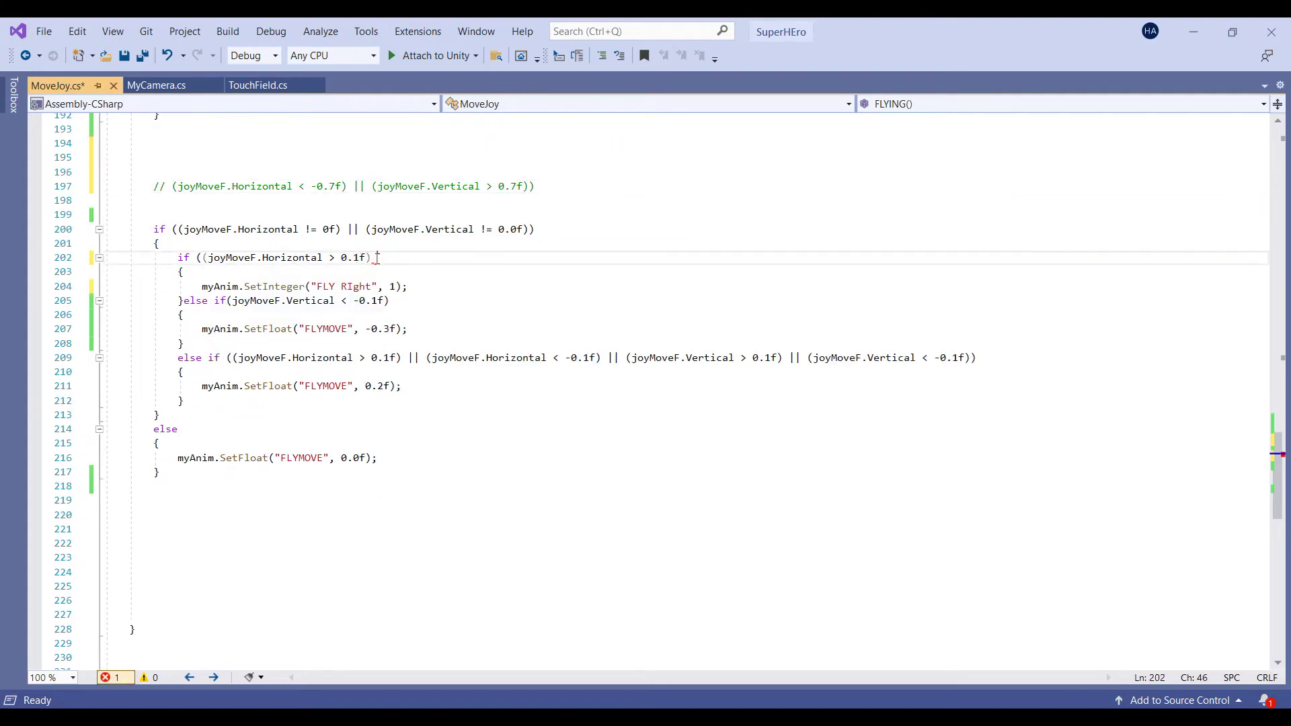
{"action": "mouse_move", "coordinate": [376, 259]}
{"action": "key", "text": "BackSpace"}
{"action": "key", "text": "BackSpace"}
{"action": "type", "text": "))"}
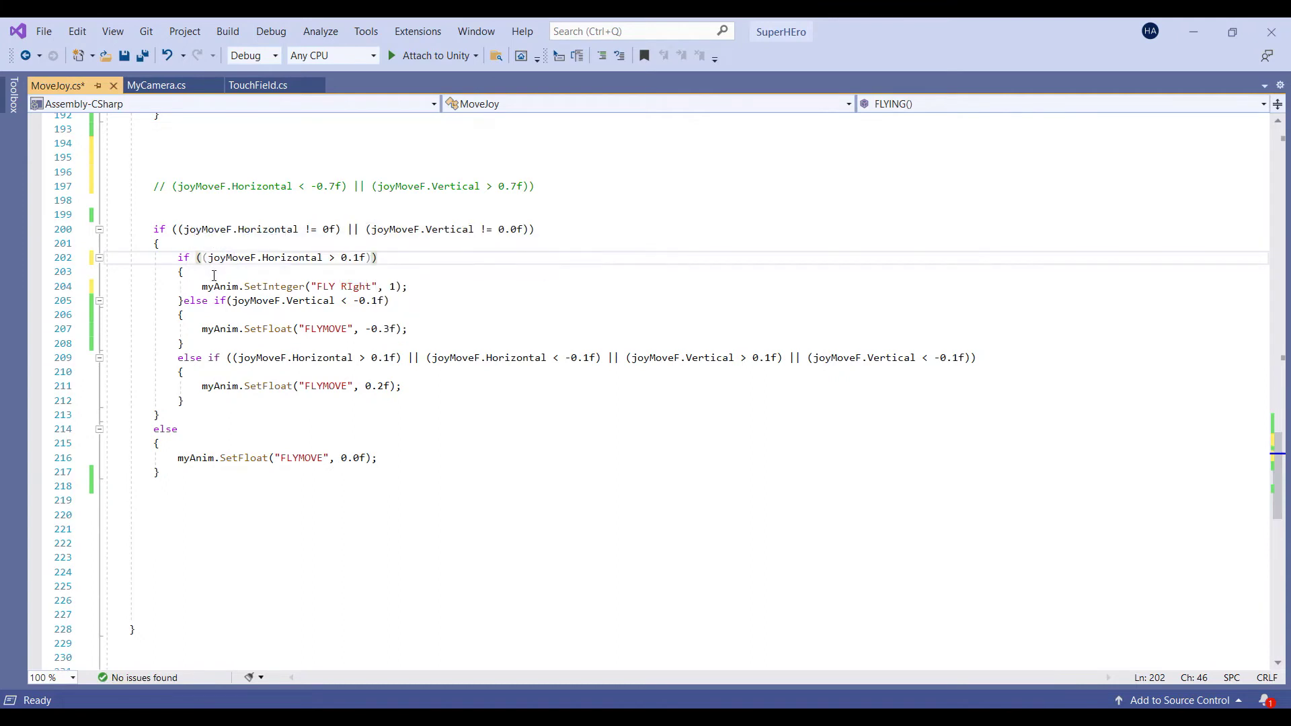
Copy the Horizontal < -0.7f condition from the comment and put the else if on its own line
{"action": "left_click_drag", "start_coordinate": [172, 186], "coordinate": [347, 187]}
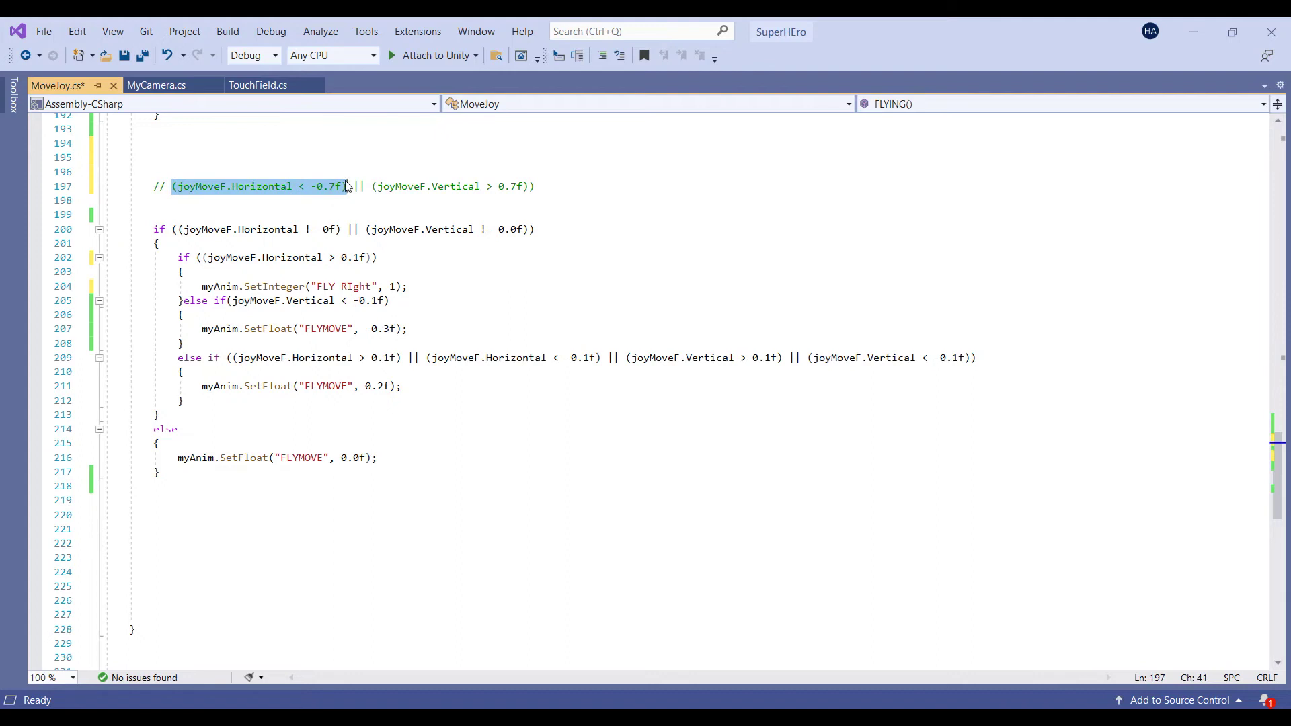
{"action": "key", "text": "ctrl+c"}
{"action": "left_click", "coordinate": [328, 257]}
{"action": "left_click", "coordinate": [302, 186]}
{"action": "double_click", "coordinate": [301, 187]}
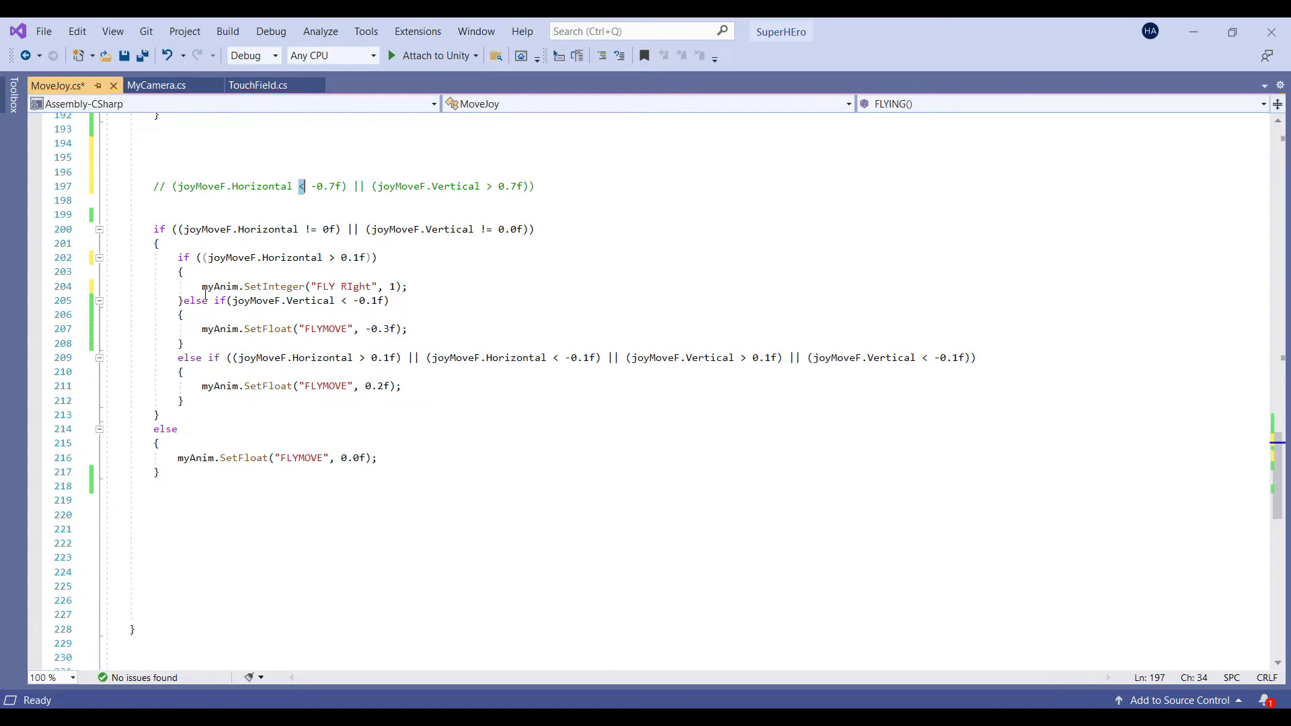
{"action": "left_click", "coordinate": [185, 301]}
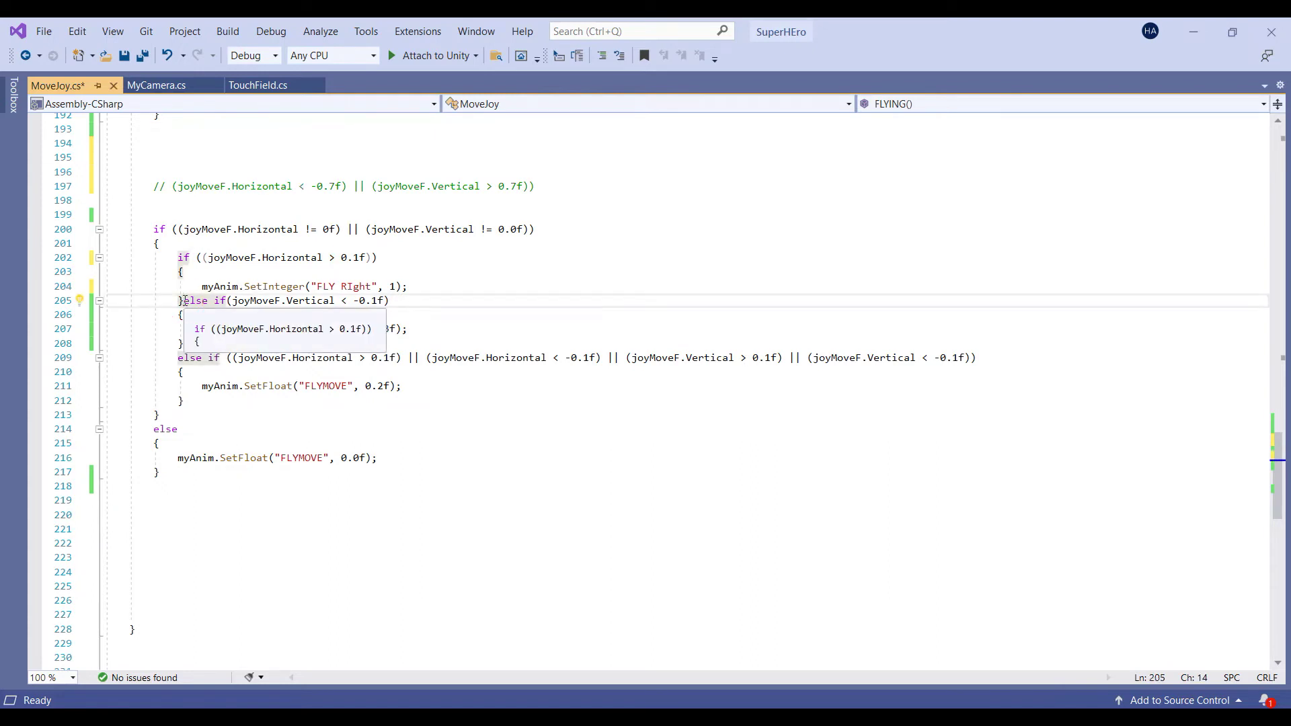
{"action": "key", "text": "Return"}
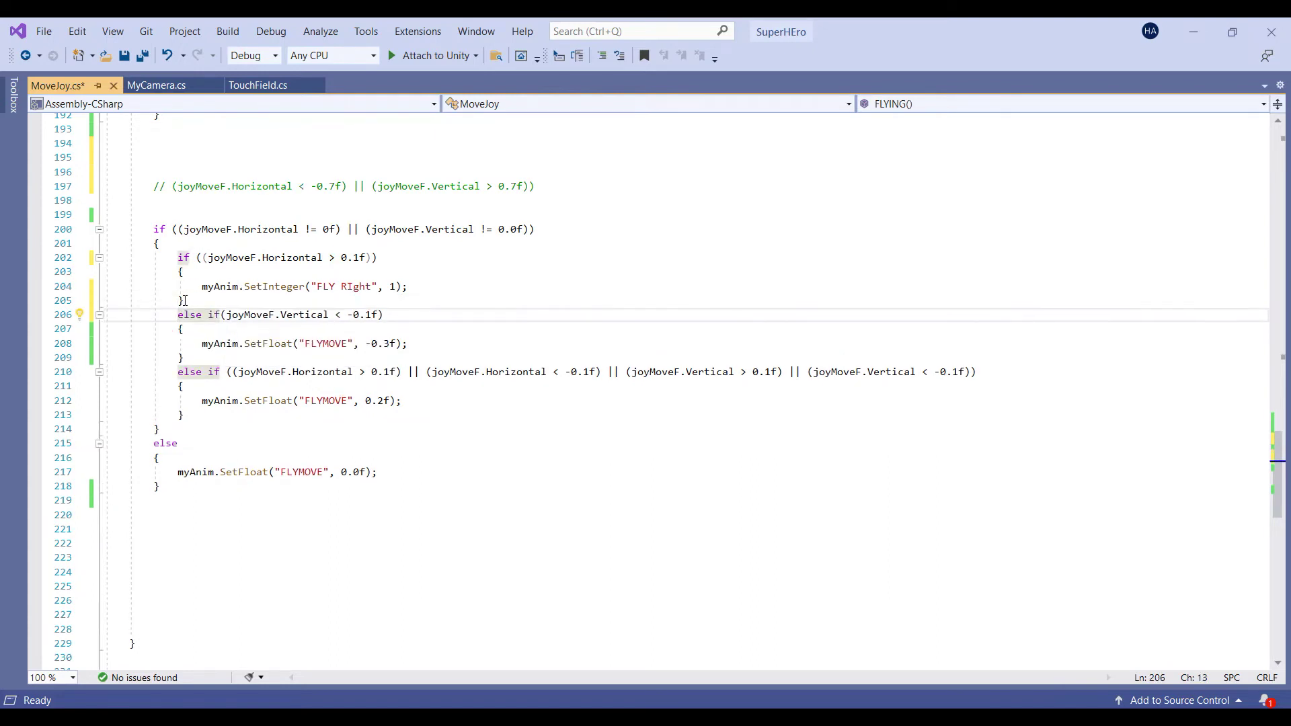
{"action": "key", "text": "Up"}
{"action": "key", "text": "Right"}
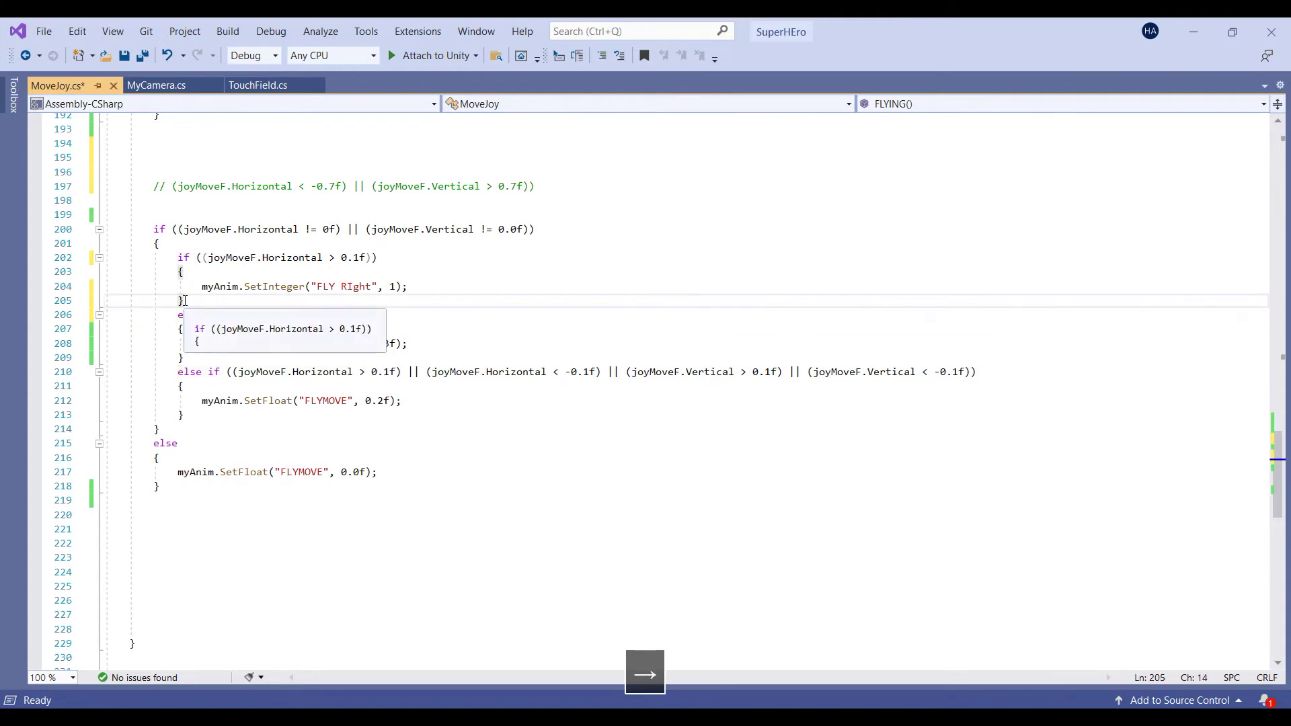
Add an else if ((joyMoveF.Horizontal < -0.7f)) branch with an empty block after the first if
{"action": "type", "text": "el"}
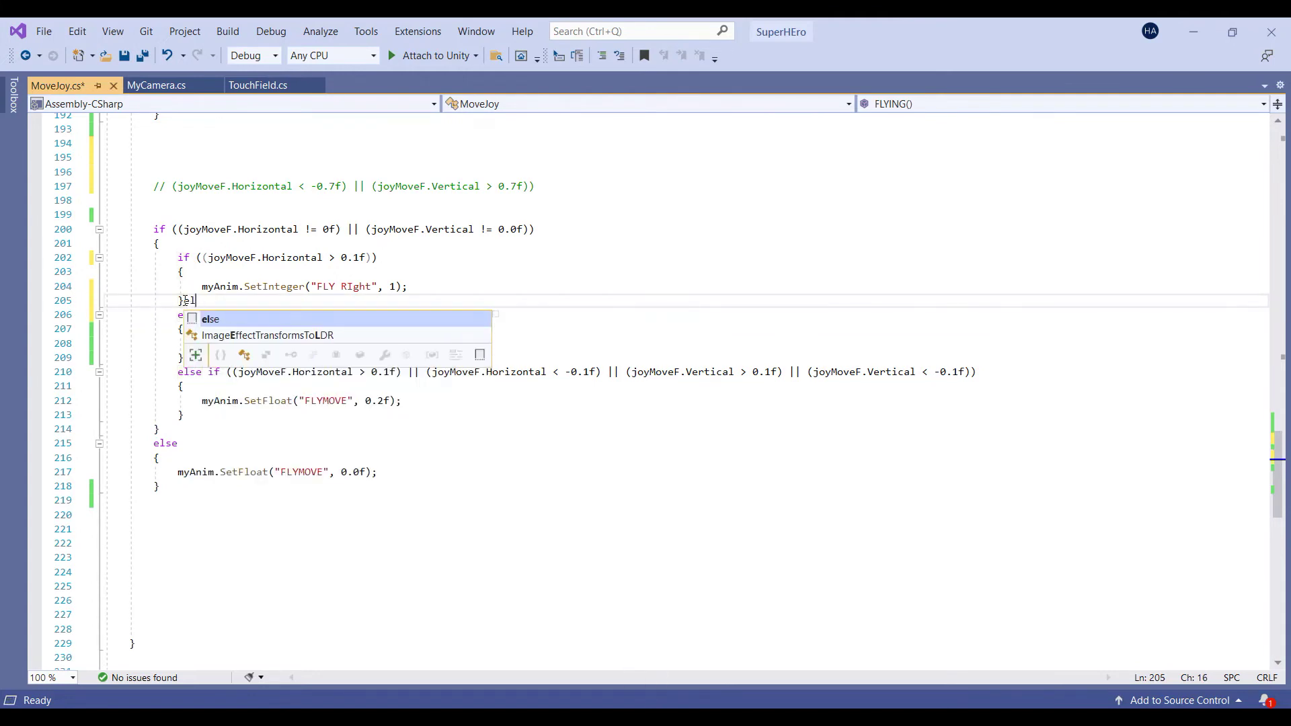
{"action": "key", "text": "BackSpace"}
{"action": "type", "text": "lse if "}
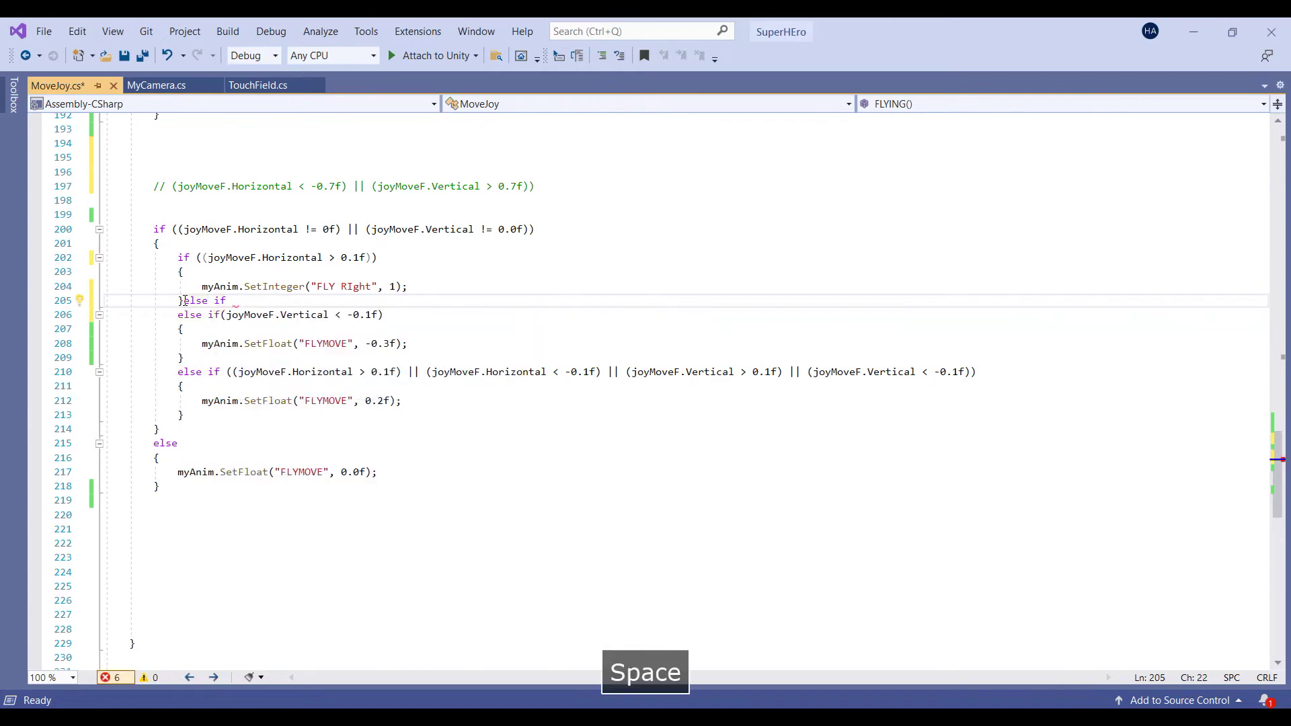
{"action": "type", "text": "("}
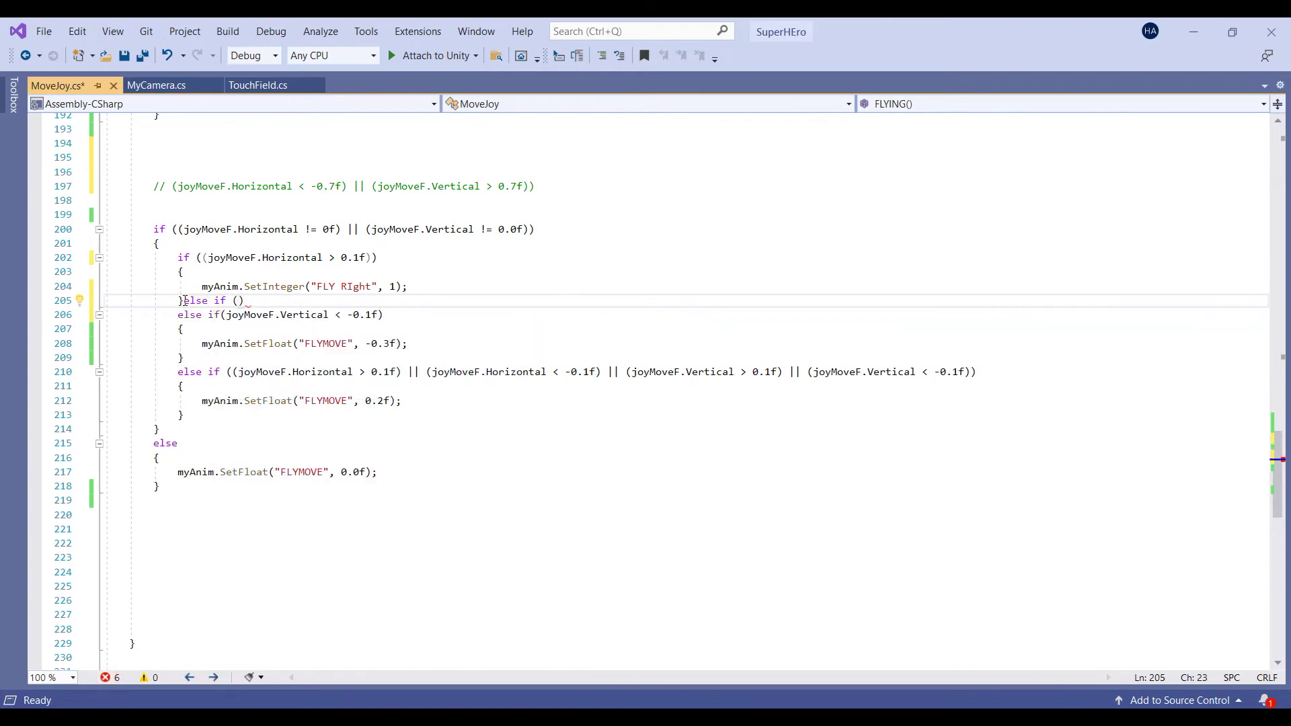
{"action": "key", "text": "ctrl+v"}
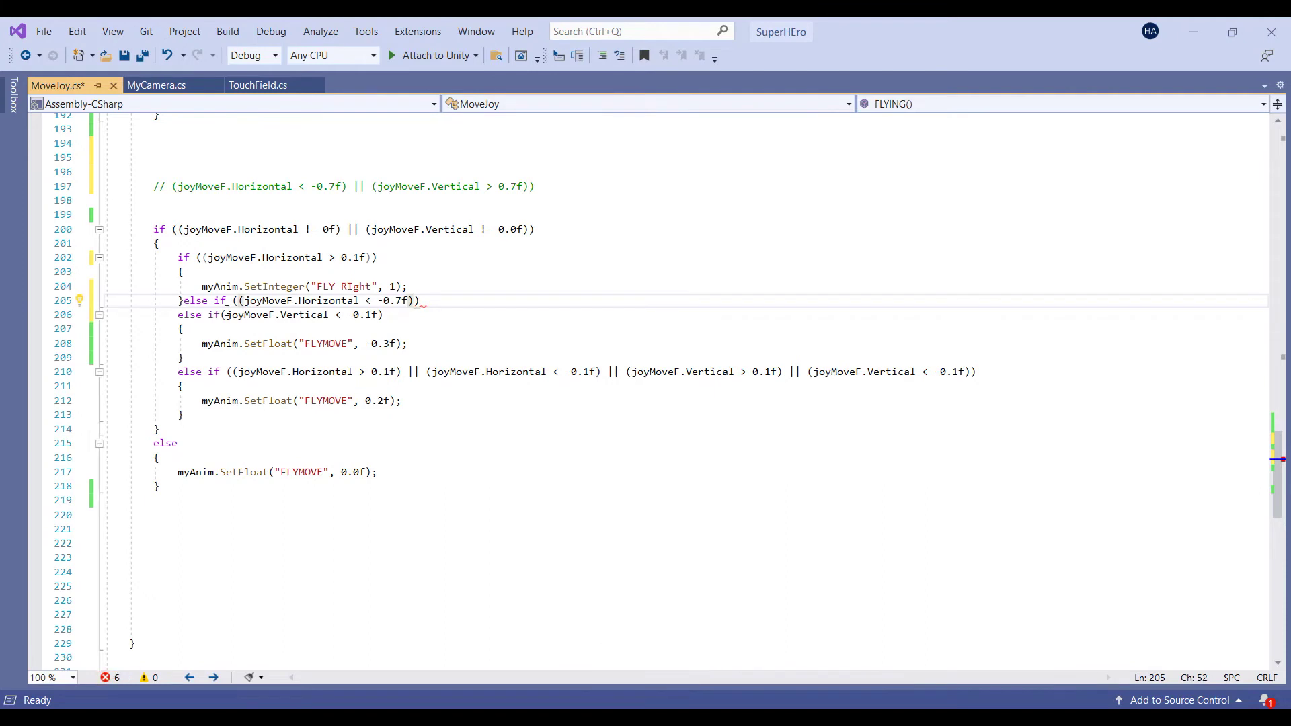
{"action": "left_click", "coordinate": [427, 302]}
{"action": "type", "text": "{"}
{"action": "key", "text": "Return"}
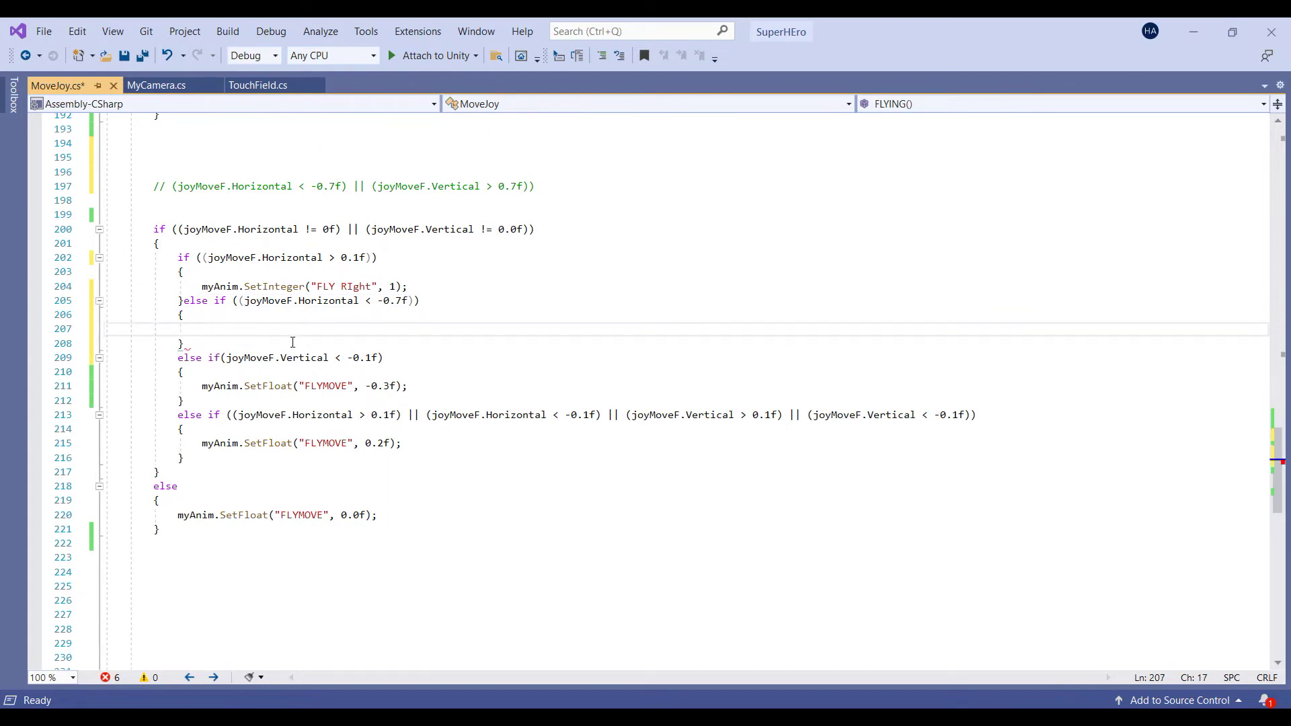
Copy the Vertical > 0.7f condition and add an empty else if ((joyMoveF.Vertical > 0.7f)) branch
{"action": "left_click_drag", "start_coordinate": [372, 186], "coordinate": [528, 183]}
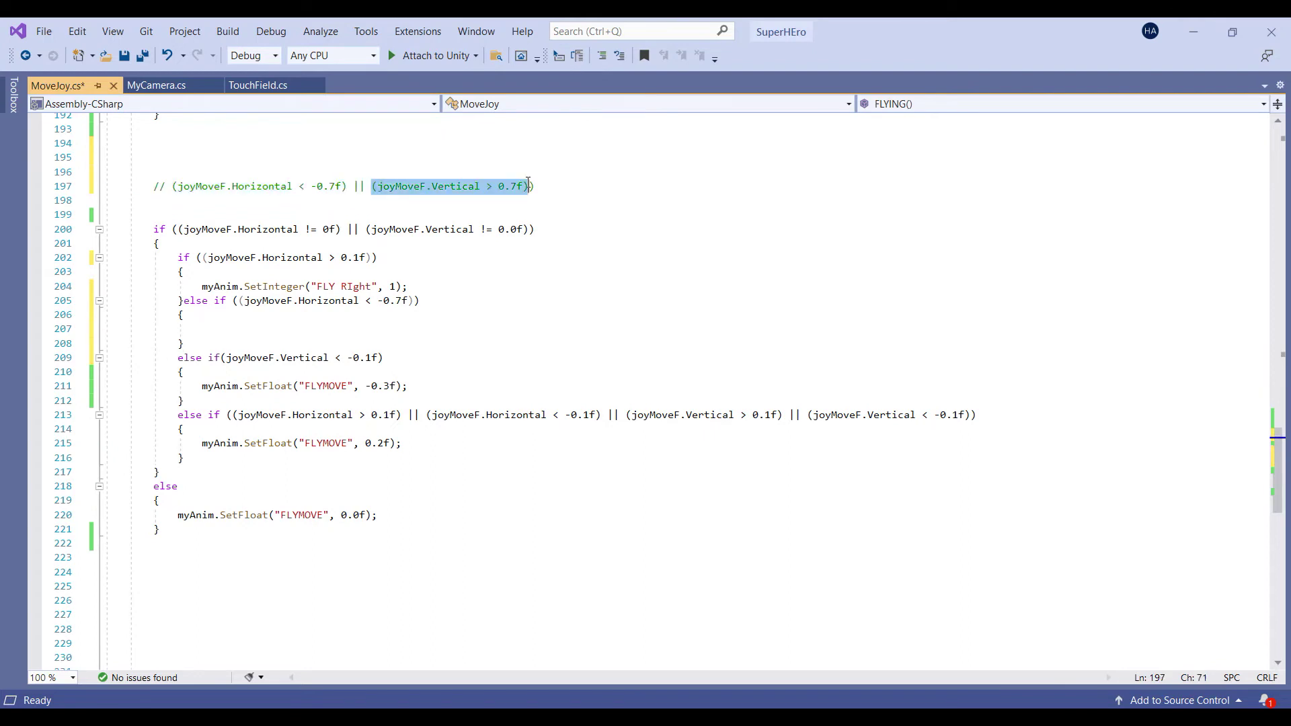
{"action": "key", "text": "ctrl+c"}
{"action": "mouse_move", "coordinate": [285, 258]}
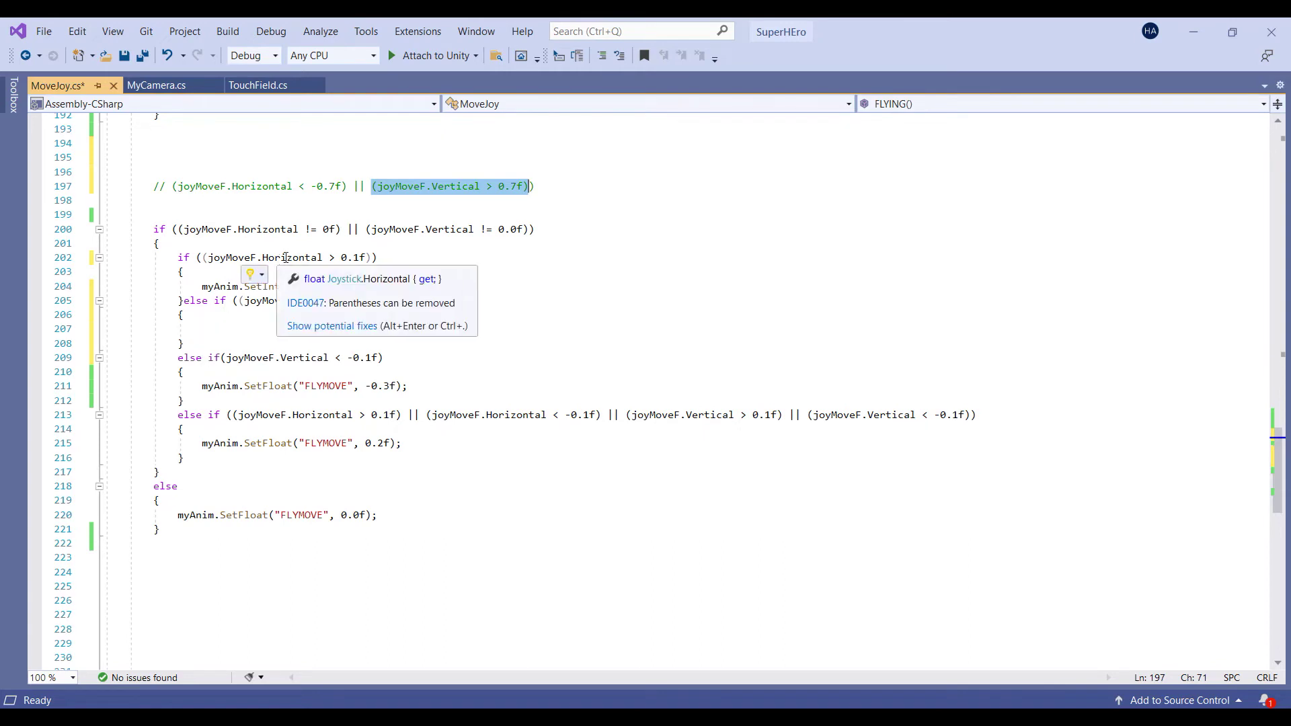
{"action": "left_click", "coordinate": [328, 261]}
{"action": "double_click", "coordinate": [370, 302]}
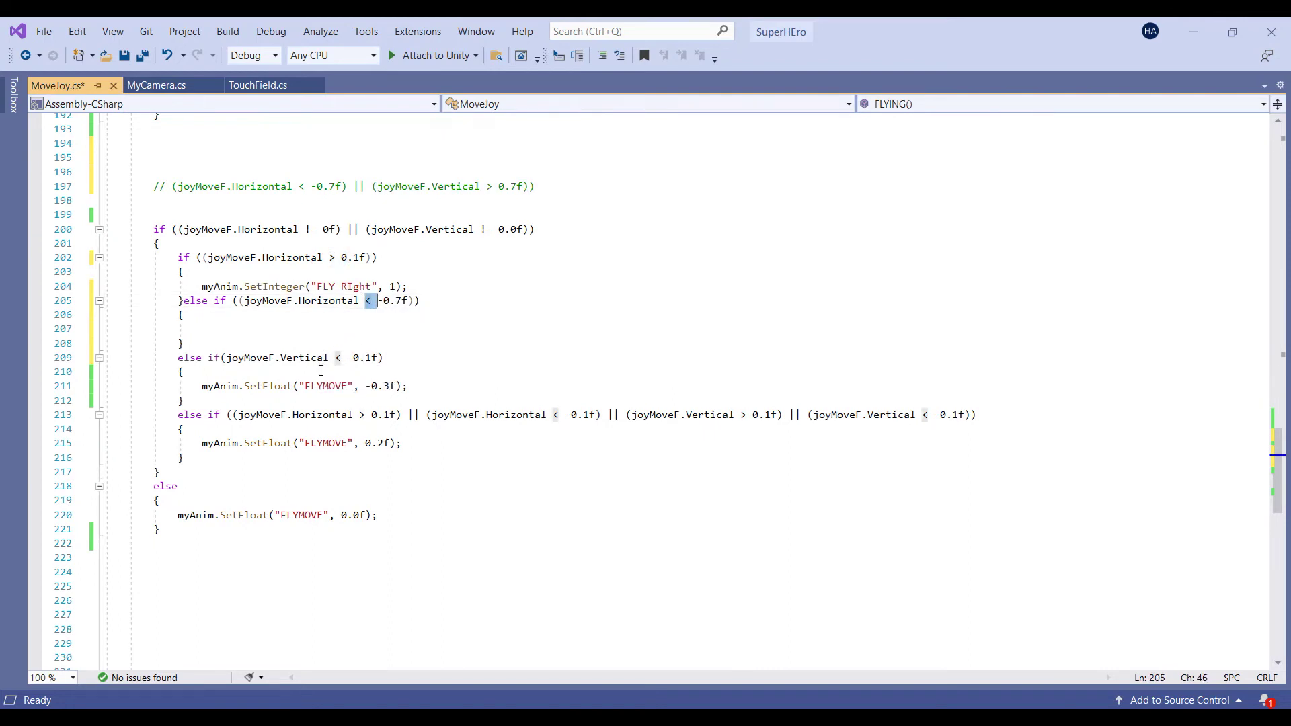
{"action": "double_click", "coordinate": [338, 357]}
{"action": "left_click", "coordinate": [205, 345]}
{"action": "type", "text": "else "}
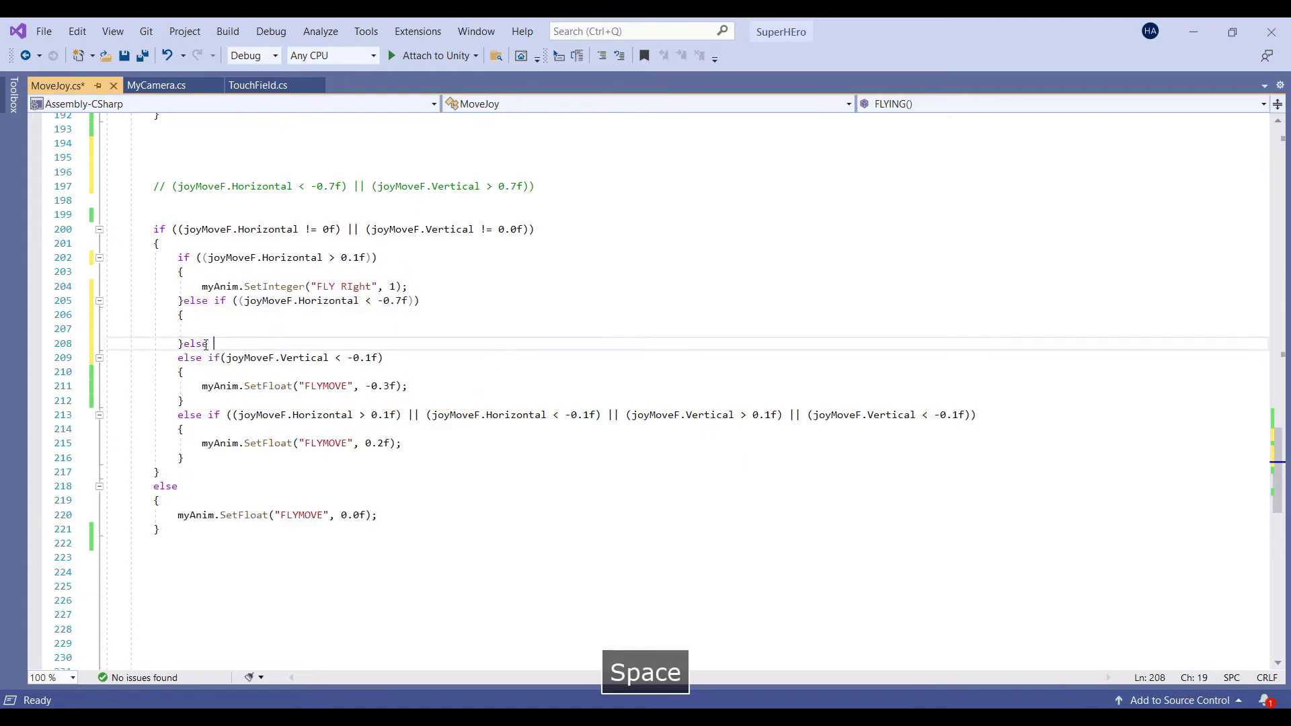
{"action": "type", "text": "if ("}
{"action": "key", "text": "ctrl+v"}
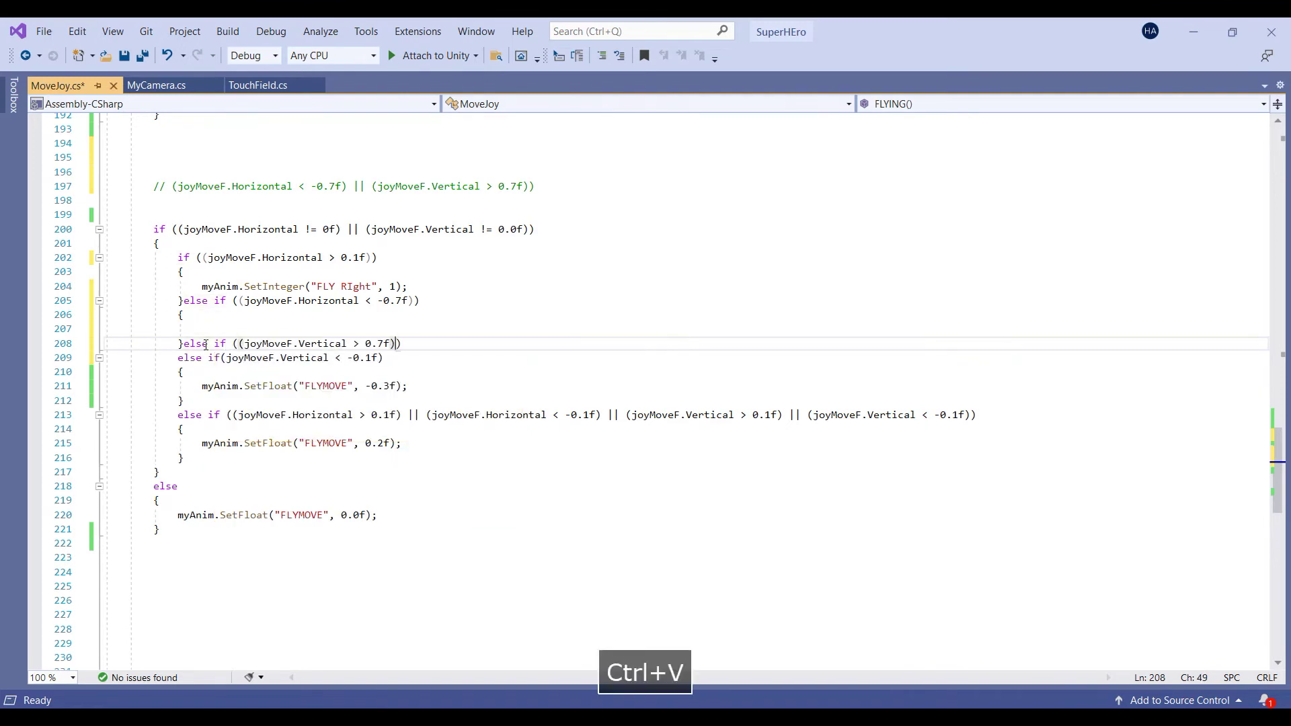
{"action": "key", "text": "Right"}
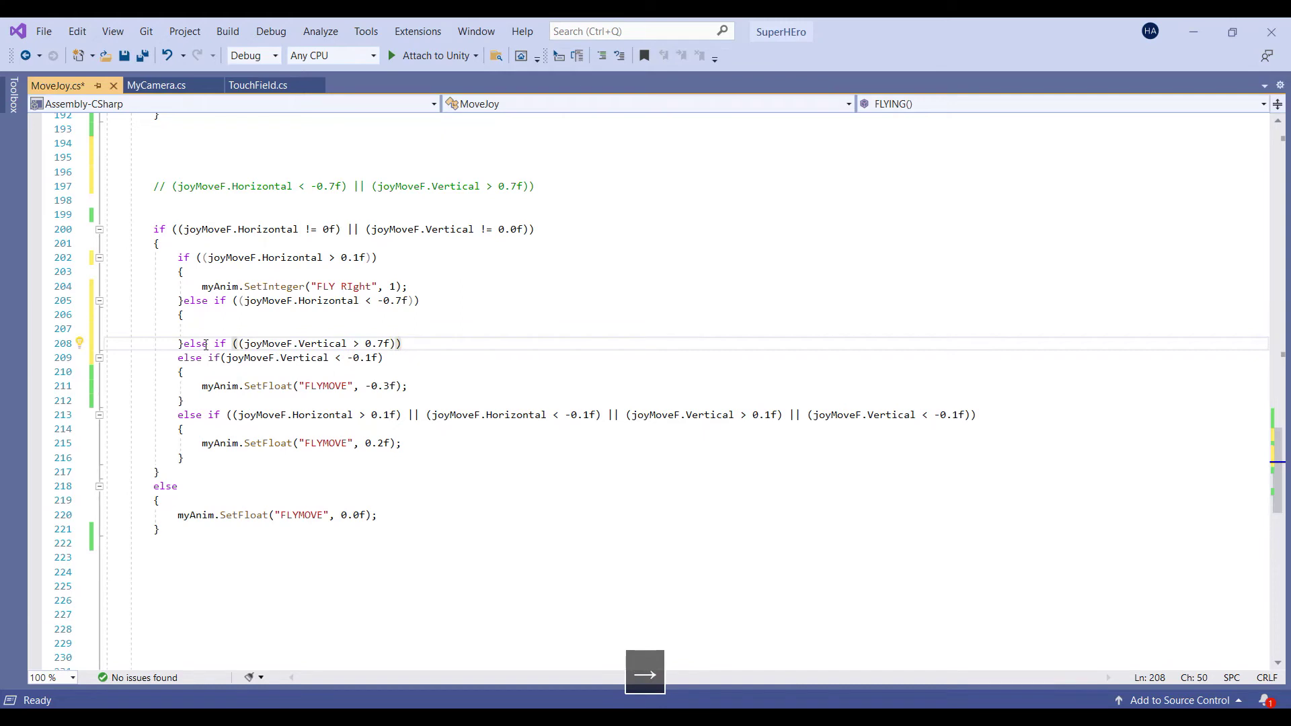
{"action": "type", "text": "{"}
{"action": "key", "text": "Return"}
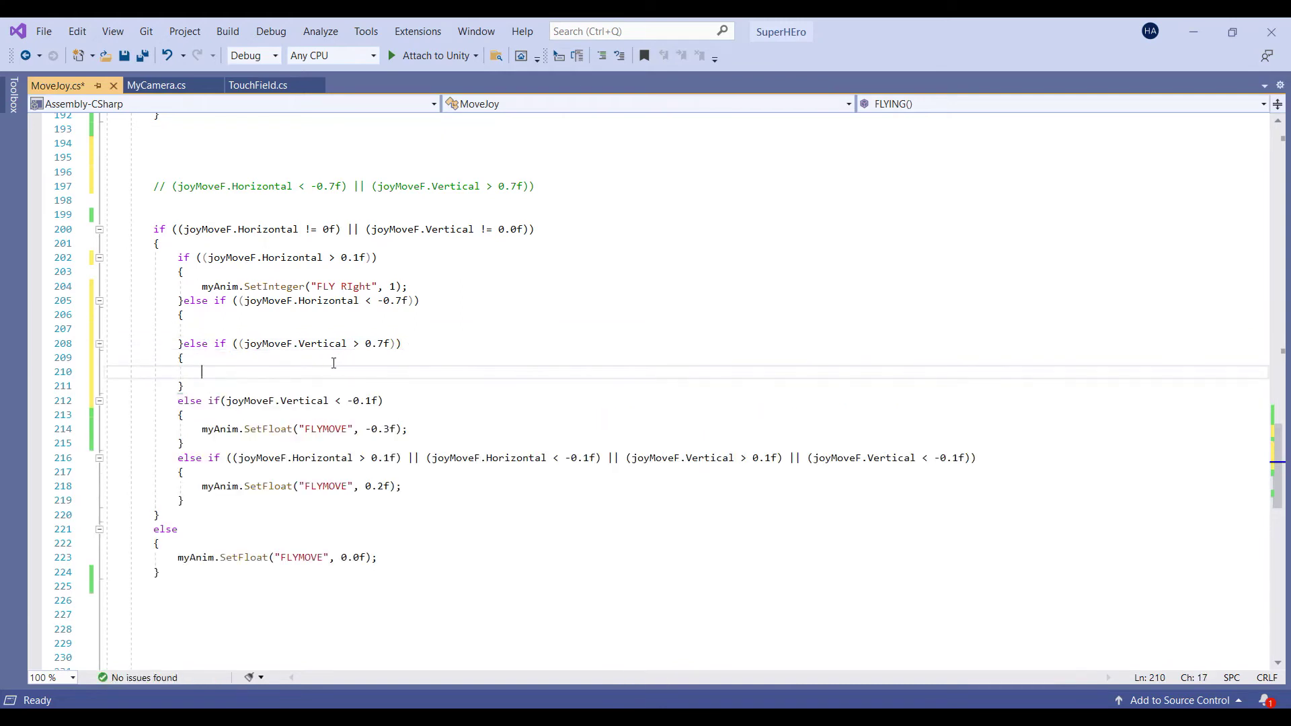
Copy the SetInteger("FLY RIght", 1) line into the empty Horizontal < -0.7f branch
{"action": "left_click", "coordinate": [261, 326]}
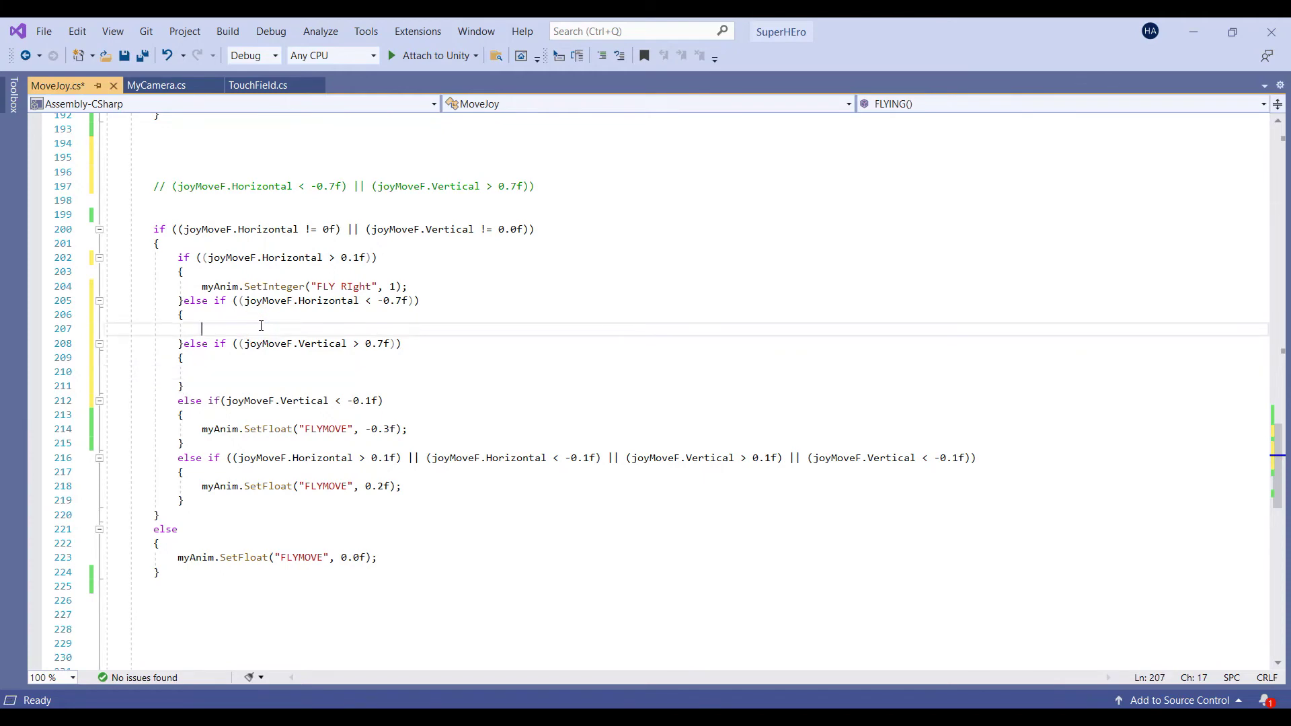
{"action": "left_click", "coordinate": [332, 257]}
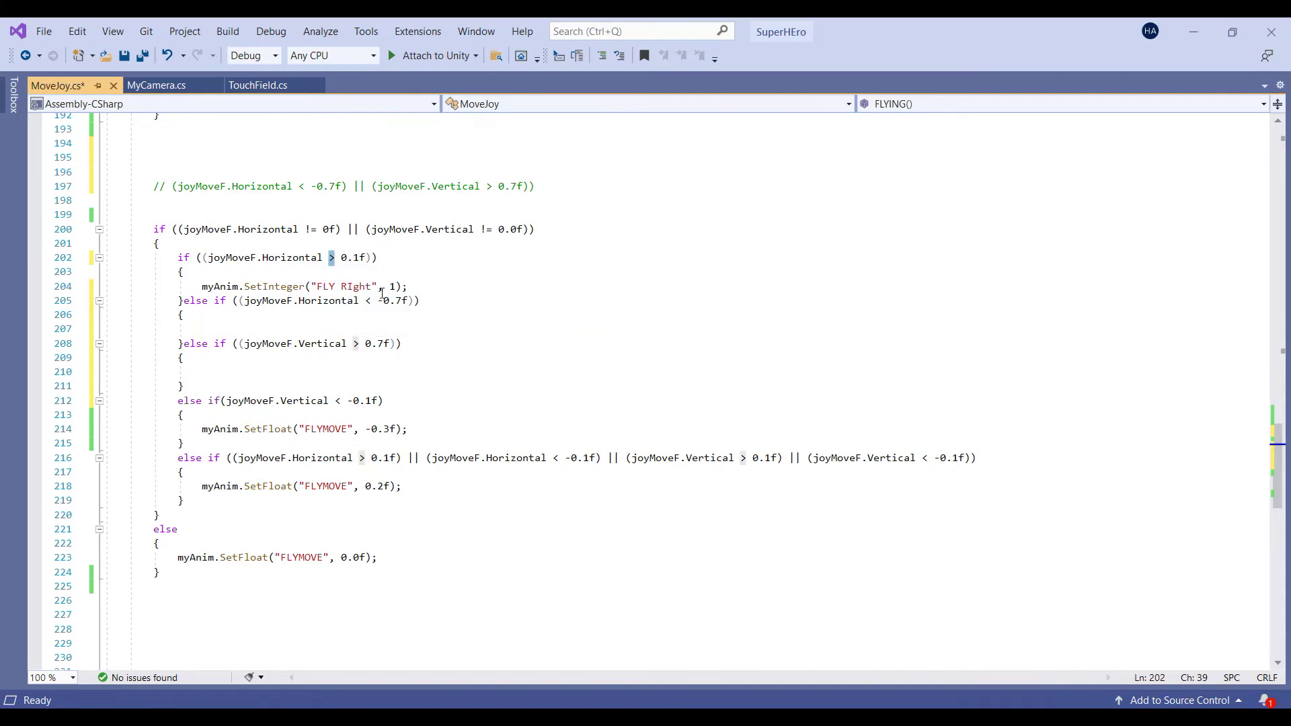
{"action": "left_click", "coordinate": [408, 287]}
{"action": "left_click_drag", "start_coordinate": [408, 288], "coordinate": [105, 287]}
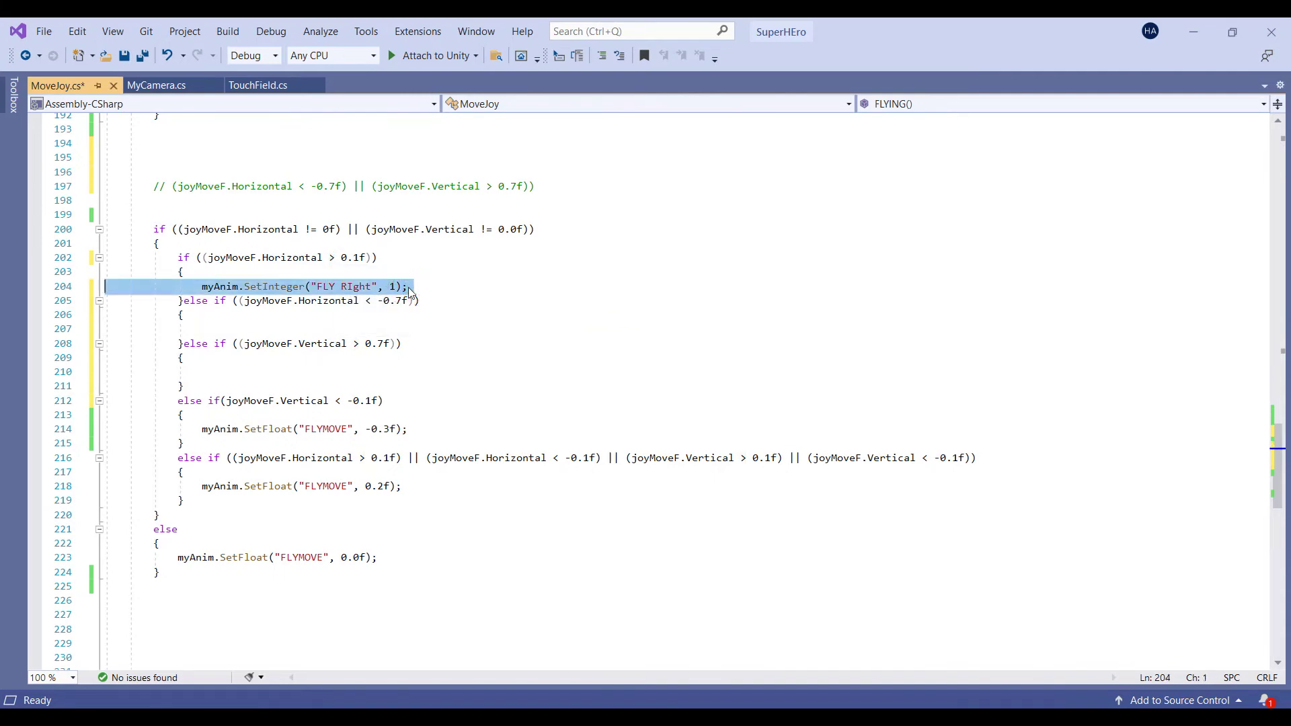
{"action": "key", "text": "ctrl+c"}
{"action": "left_click", "coordinate": [216, 328]}
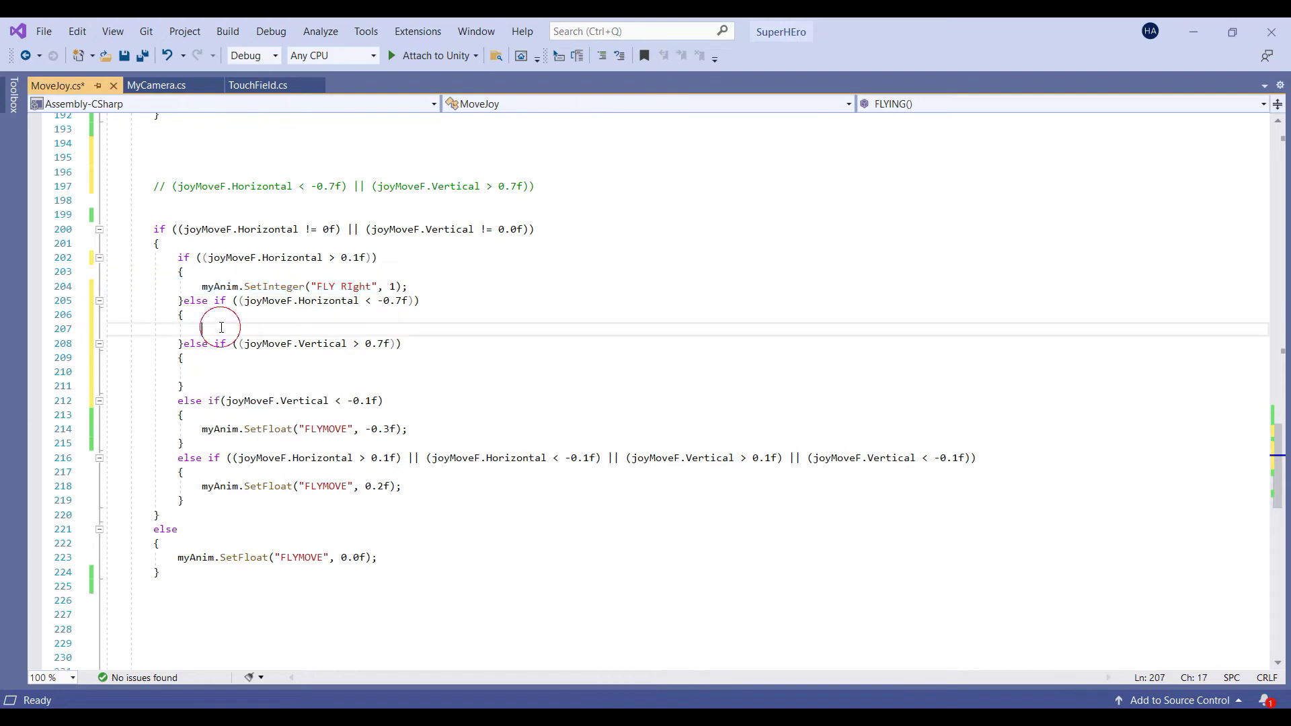
{"action": "key", "text": "ctrl+v"}
Change that branch's threshold to -0.1f and the pasted parameter to FLY Left, then switch to Unity
{"action": "double_click", "coordinate": [330, 258]}
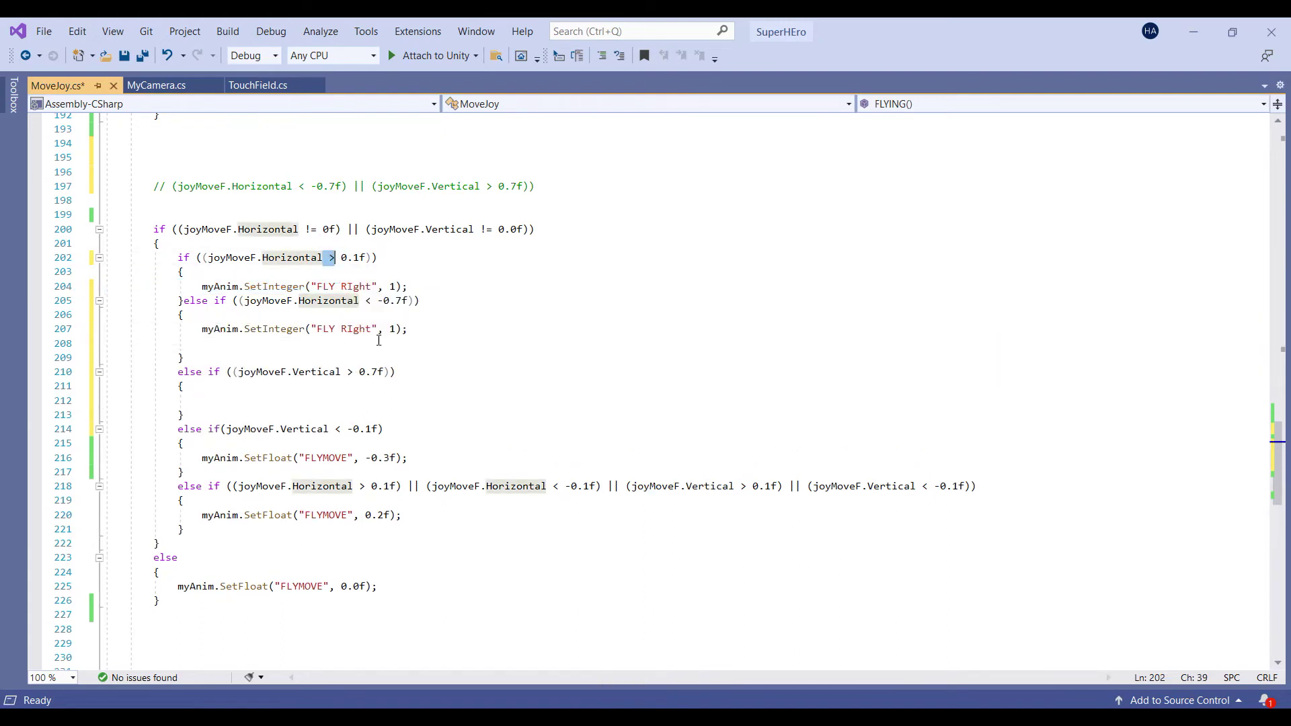
{"action": "left_click", "coordinate": [422, 282]}
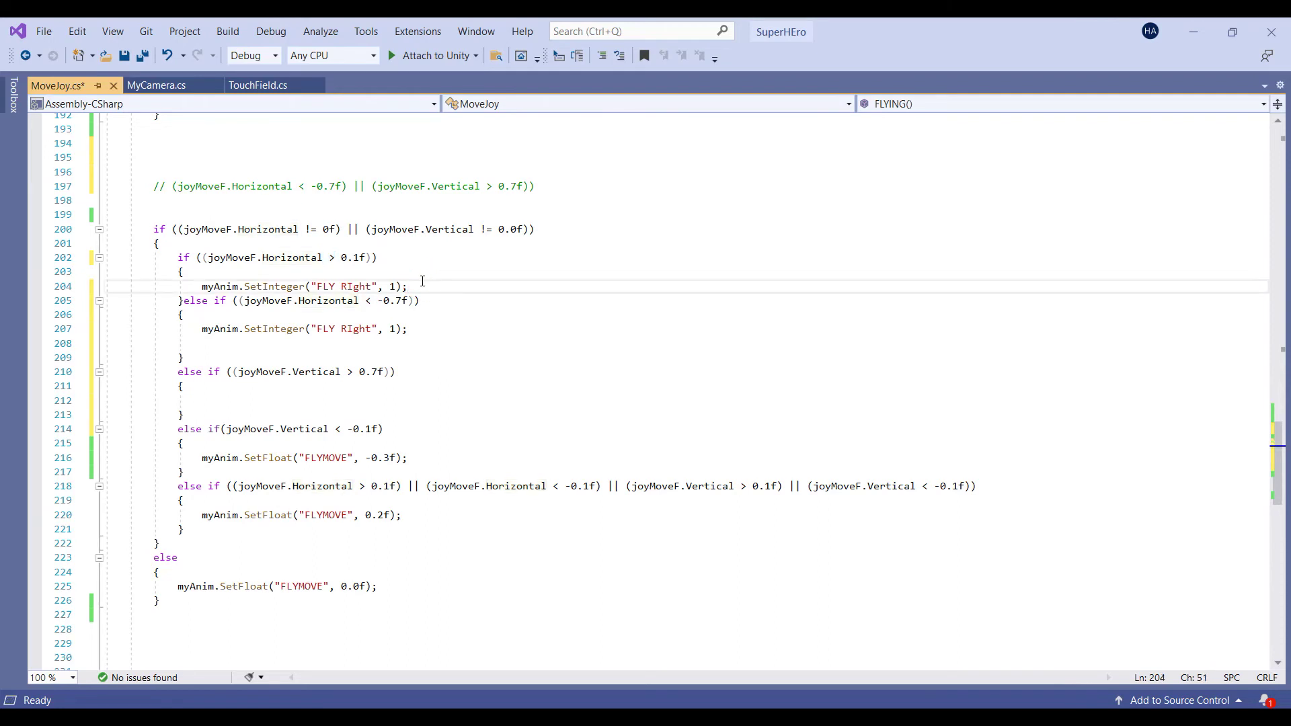
{"action": "double_click", "coordinate": [367, 301]}
{"action": "left_click", "coordinate": [401, 300]}
{"action": "key", "text": "shift+Left"}
{"action": "type", "text": "1"}
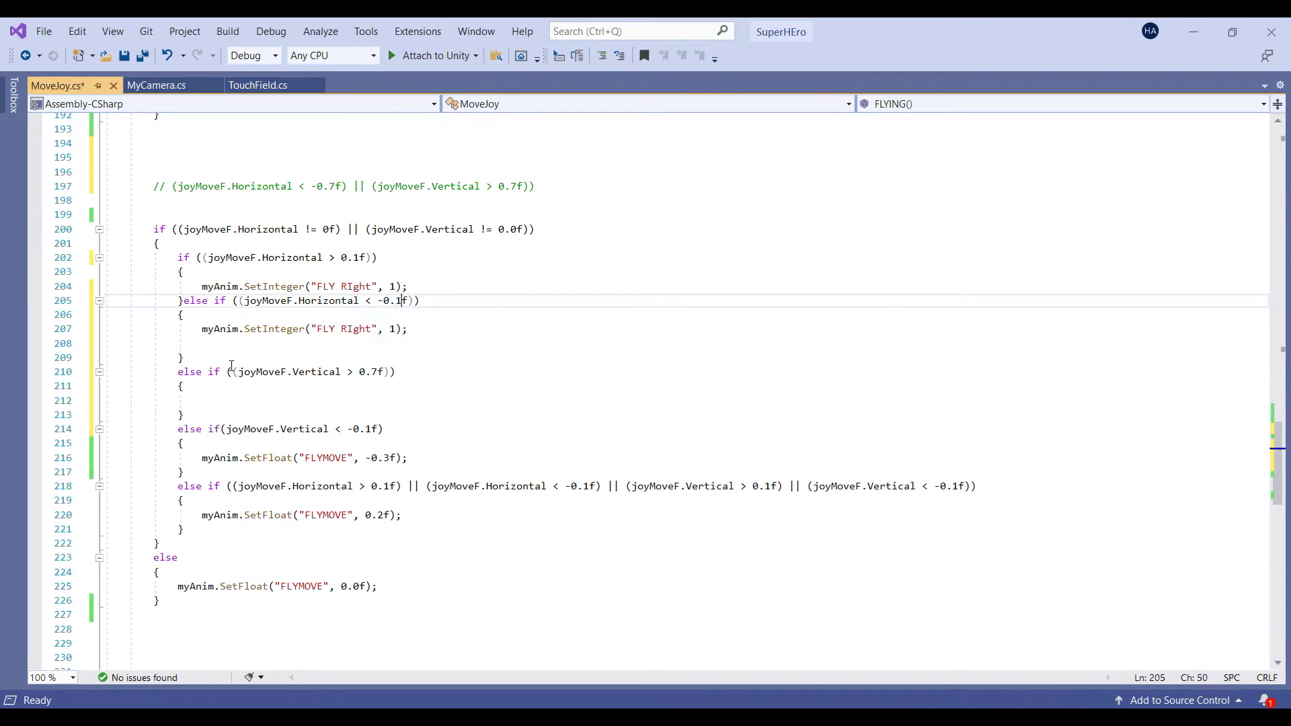
{"action": "double_click", "coordinate": [357, 329]}
{"action": "key", "text": "BackSpace"}
{"action": "type", "text": "Left"}
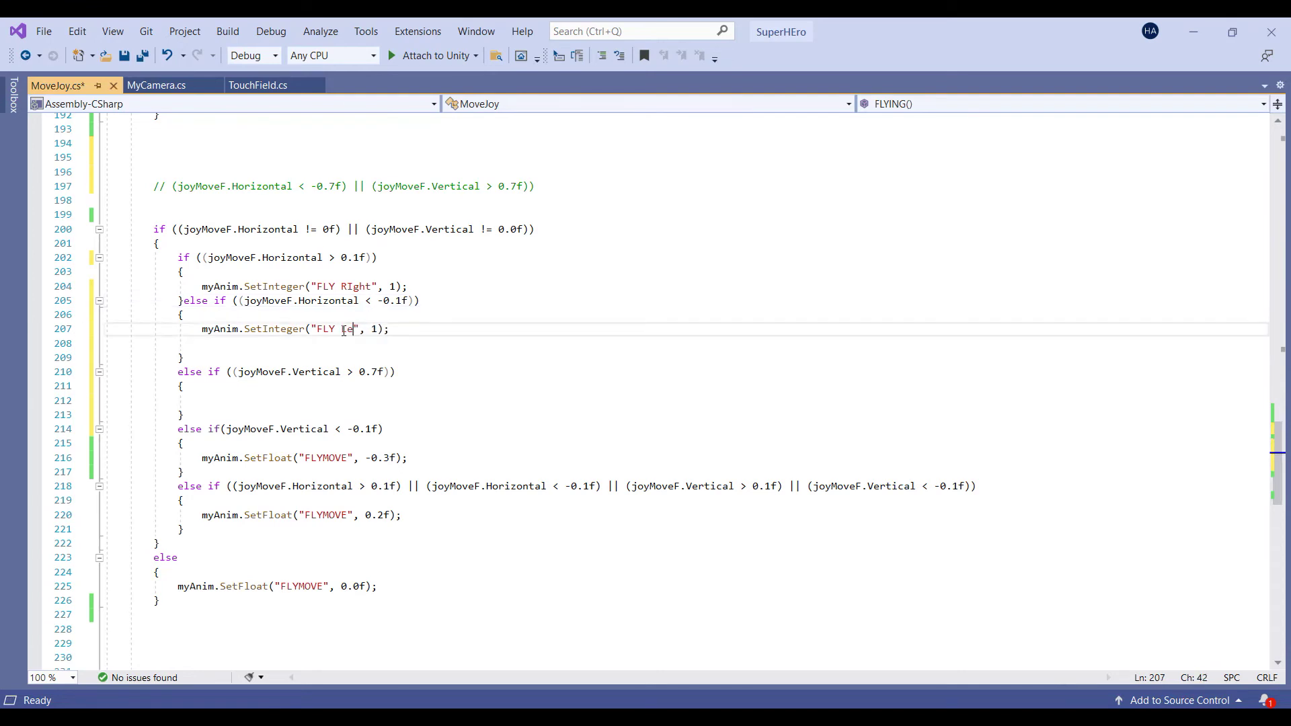
{"action": "key", "text": "alt+Tab"}
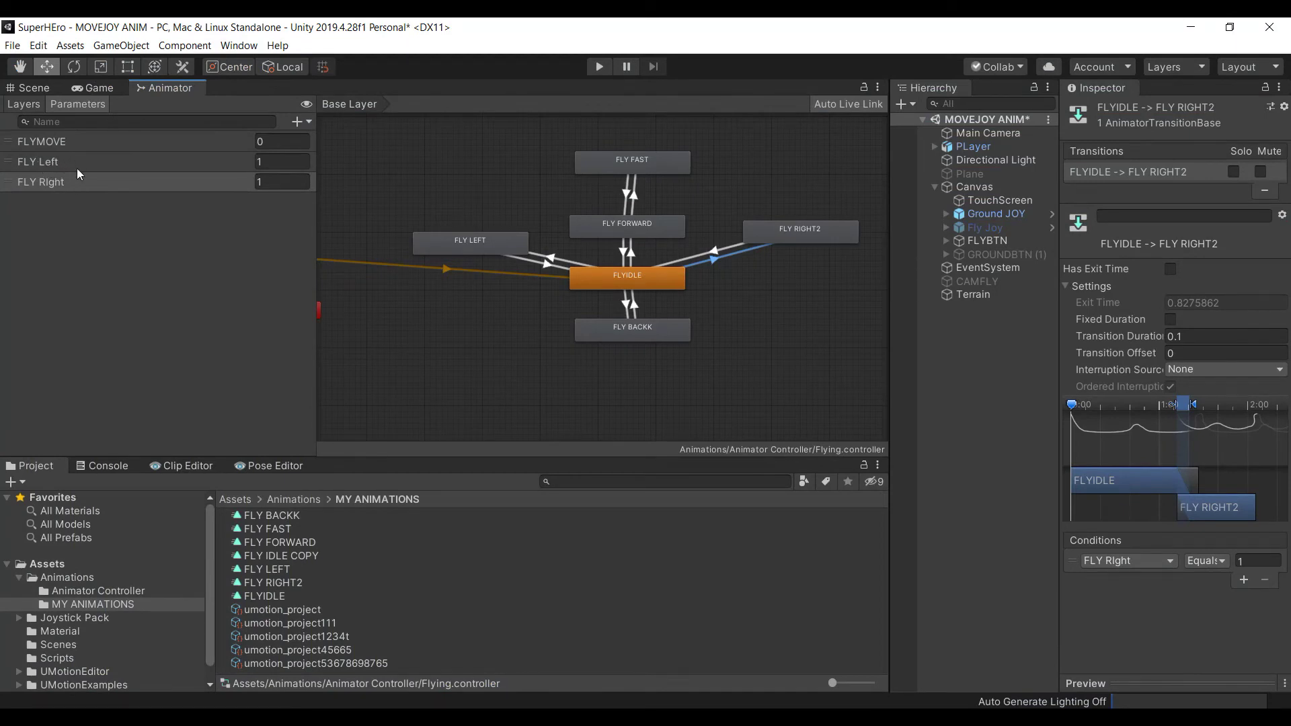
Verify the FLY Left parameter's exact name in the Animator, then go back to Visual Studio
{"action": "left_click", "coordinate": [74, 168]}
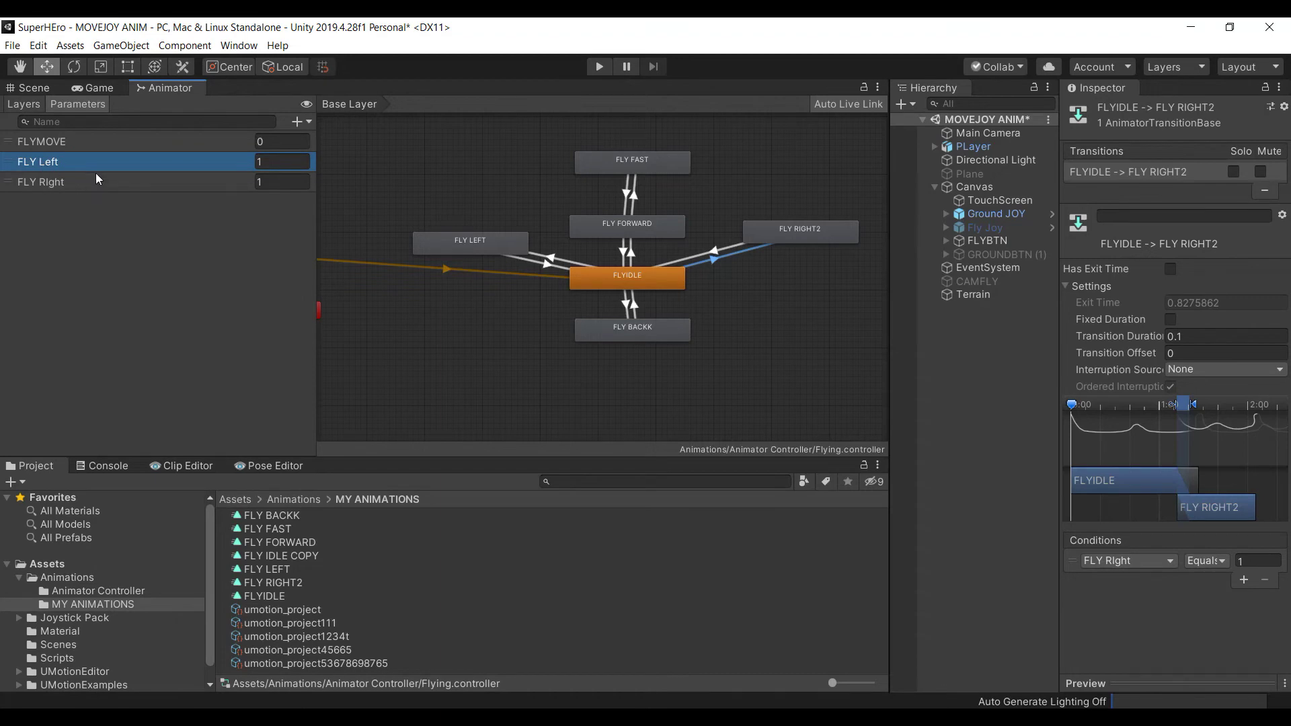
{"action": "key", "text": "alt+Tab"}
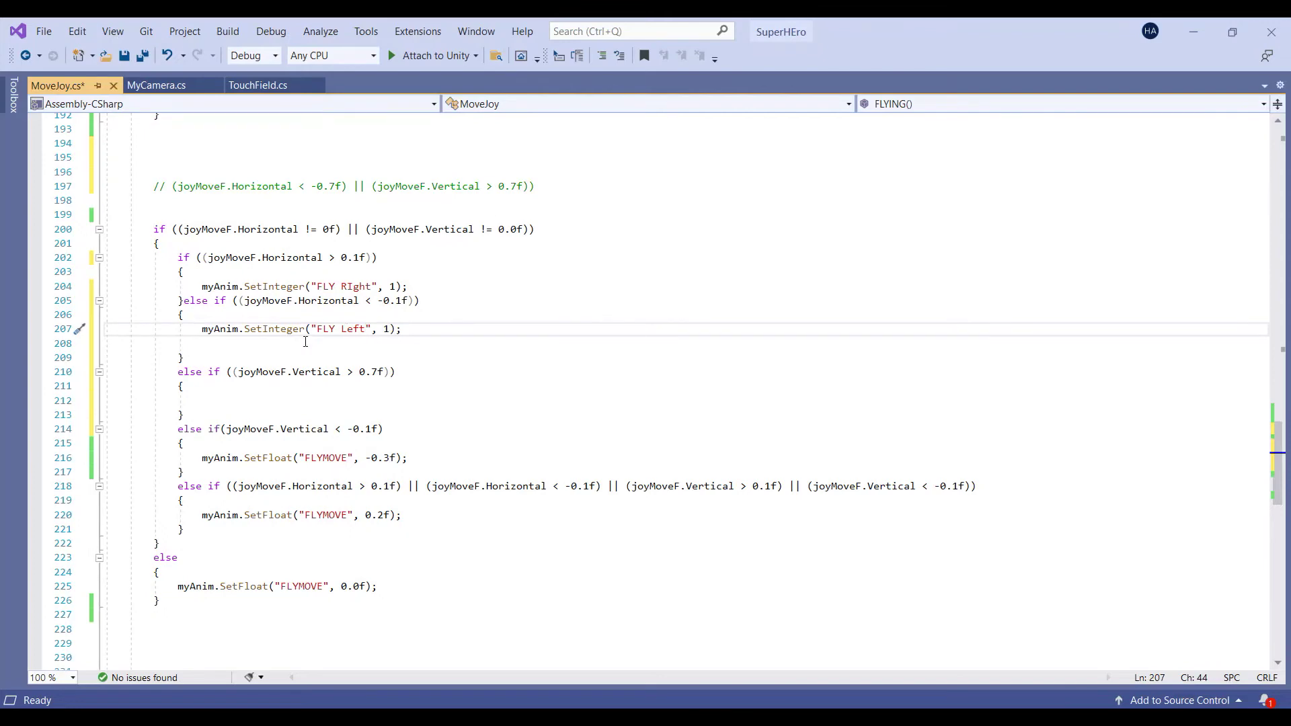
Paste the FLY RIght line into the Vertical > 0.7f branch and change SetInteger to SetFloat
{"action": "left_click_drag", "start_coordinate": [324, 258], "coordinate": [335, 258]}
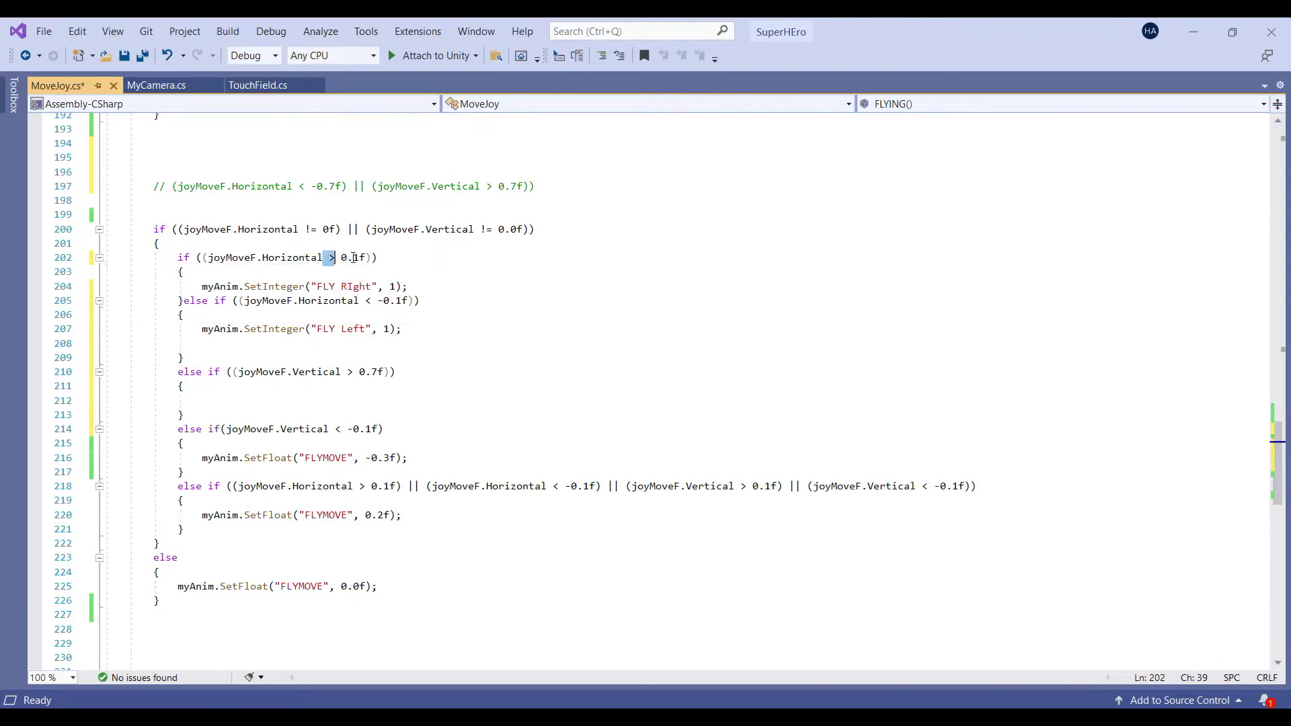
{"action": "left_click_drag", "start_coordinate": [365, 301], "coordinate": [371, 302]}
{"action": "double_click", "coordinate": [349, 372]}
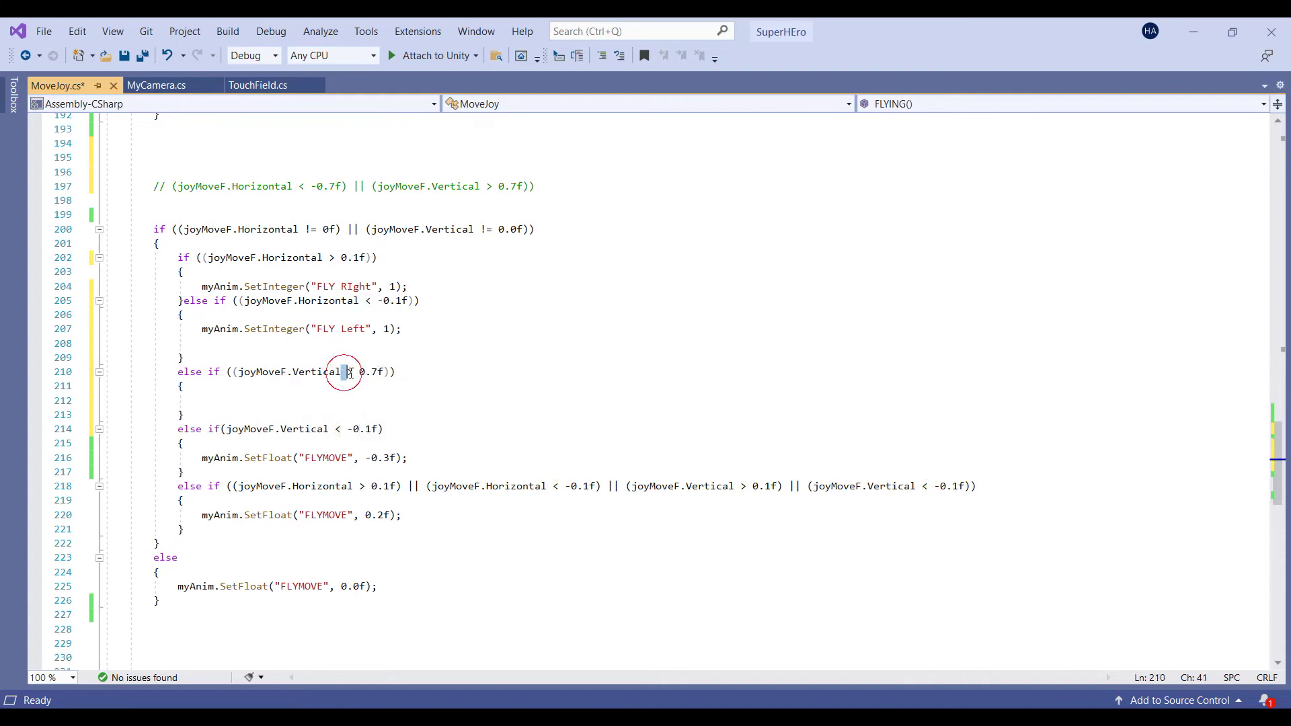
{"action": "left_click", "coordinate": [255, 401]}
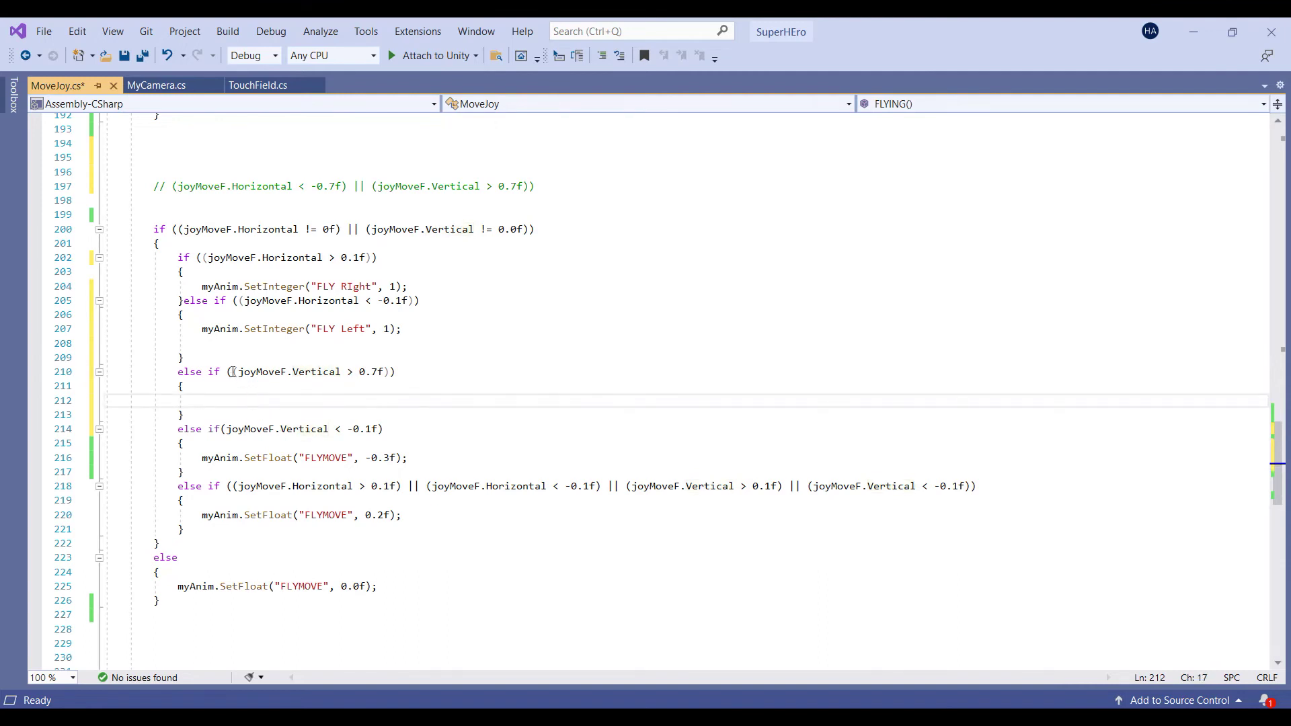
{"action": "key", "text": "ctrl+v"}
{"action": "left_click", "coordinate": [300, 402]}
{"action": "double_click", "coordinate": [301, 401]}
{"action": "type", "text": "setfl"}
{"action": "key", "text": "Tab"}
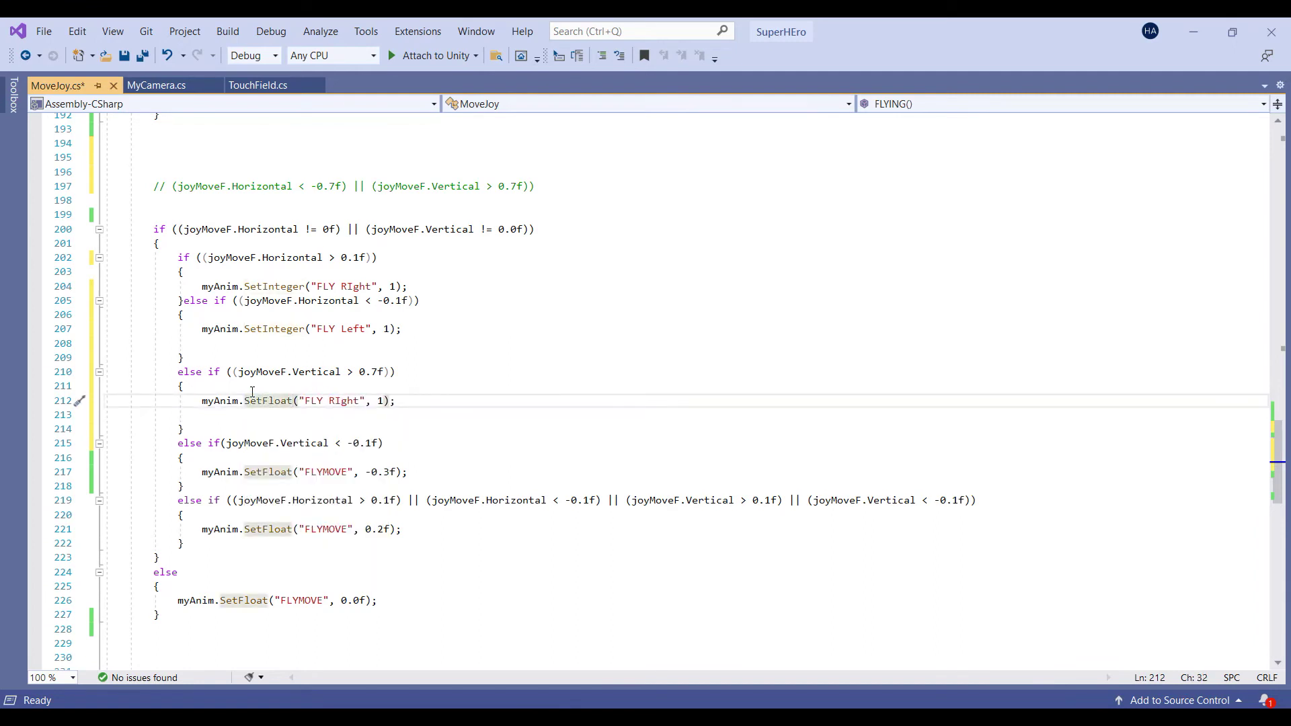
Replace line 212 with the FLYMOVE -0.3f line and delete the -0 so it sets .3f
{"action": "left_click_drag", "start_coordinate": [410, 471], "coordinate": [104, 471]}
{"action": "key", "text": "ctrl+c"}
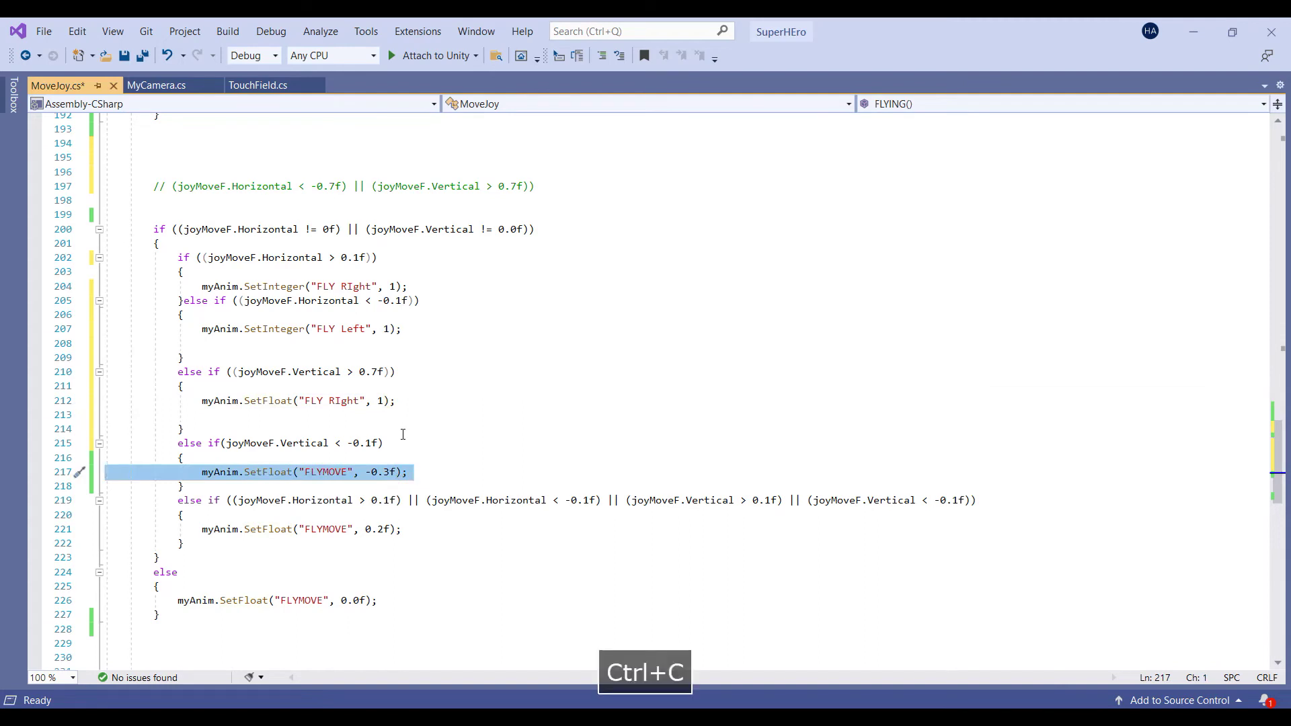
{"action": "left_click", "coordinate": [399, 406]}
{"action": "key", "text": "shift+Home"}
{"action": "key", "text": "shift+Home"}
{"action": "key", "text": "ctrl+v"}
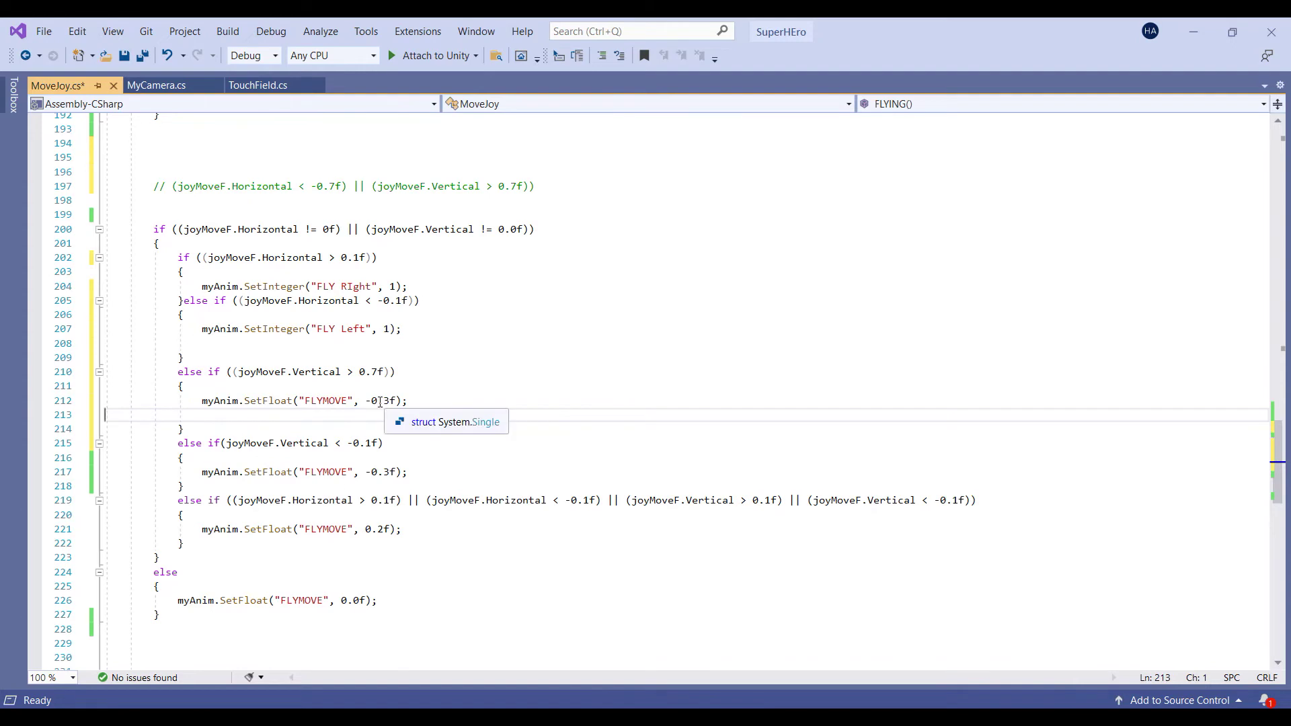
{"action": "left_click_drag", "start_coordinate": [365, 401], "coordinate": [377, 401]}
{"action": "key", "text": "BackSpace"}
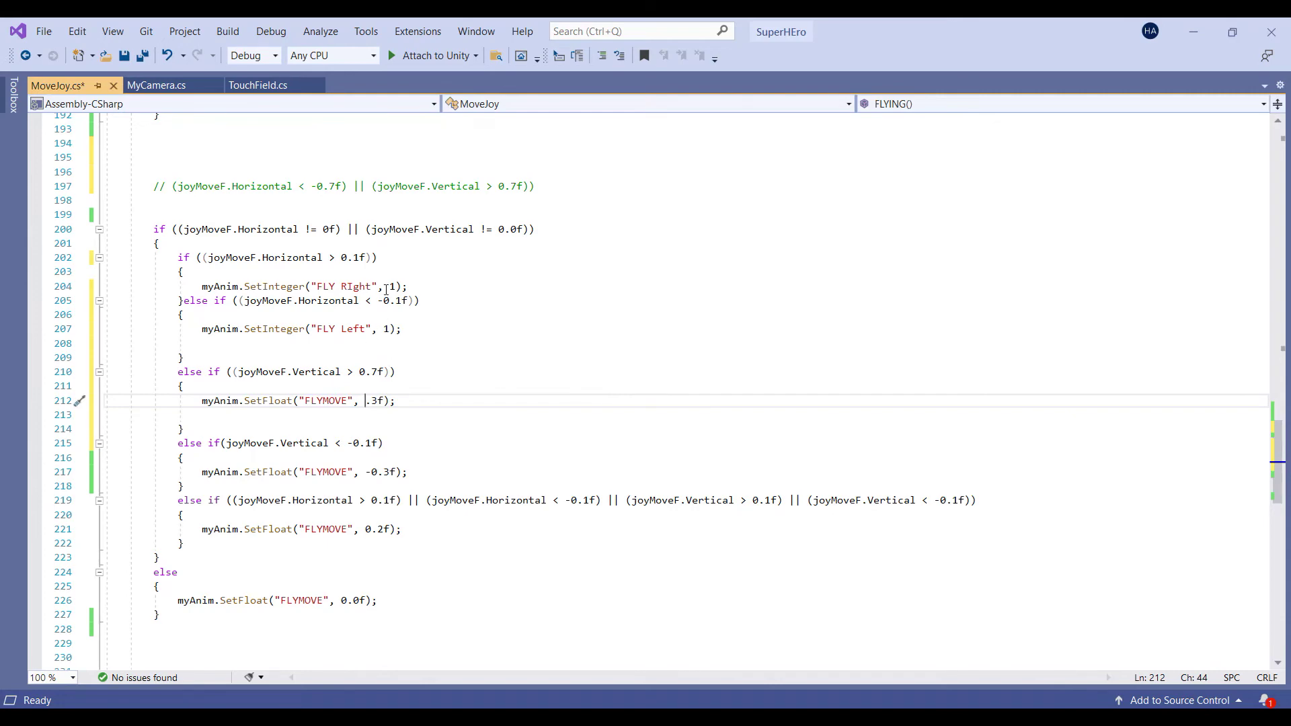
{"action": "key", "text": "alt+Tab"}
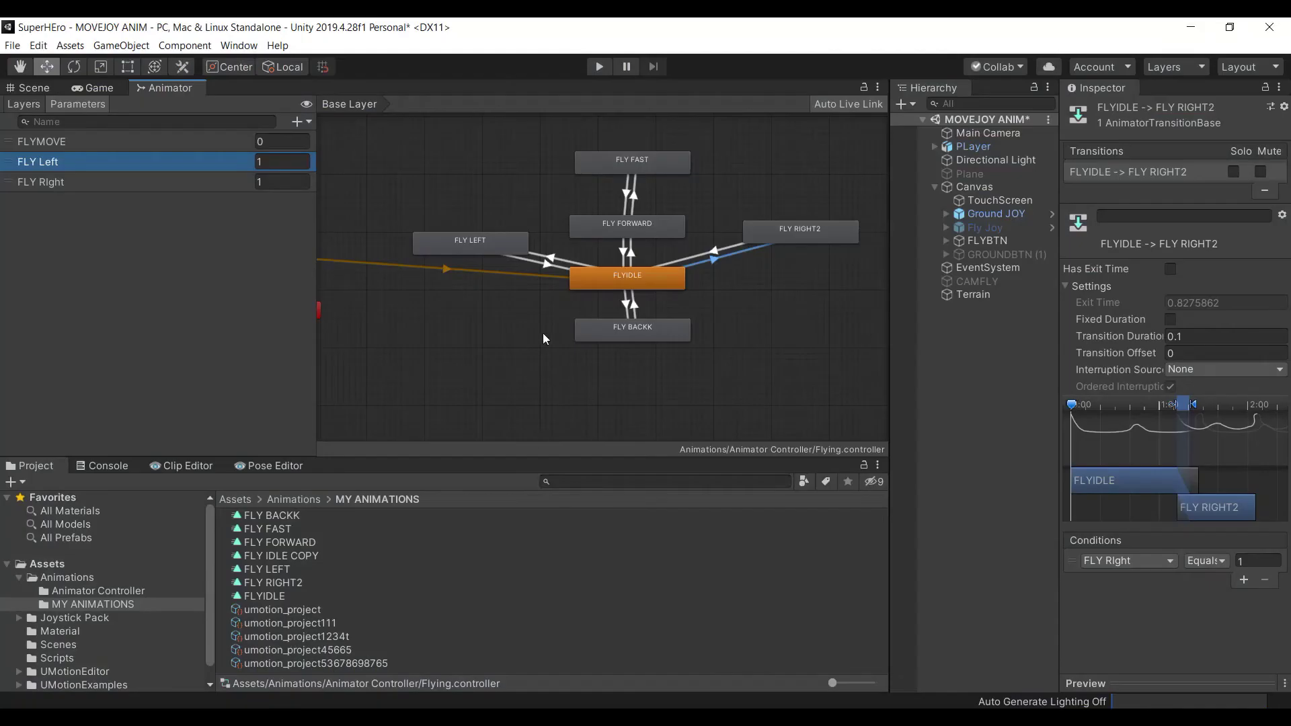
Check the FLYMOVE conditions on FLYIDLE→FLY FORWARD and FLY FORWARD→FLY FAST (Greater 0.5) transitions
{"action": "left_click", "coordinate": [632, 255]}
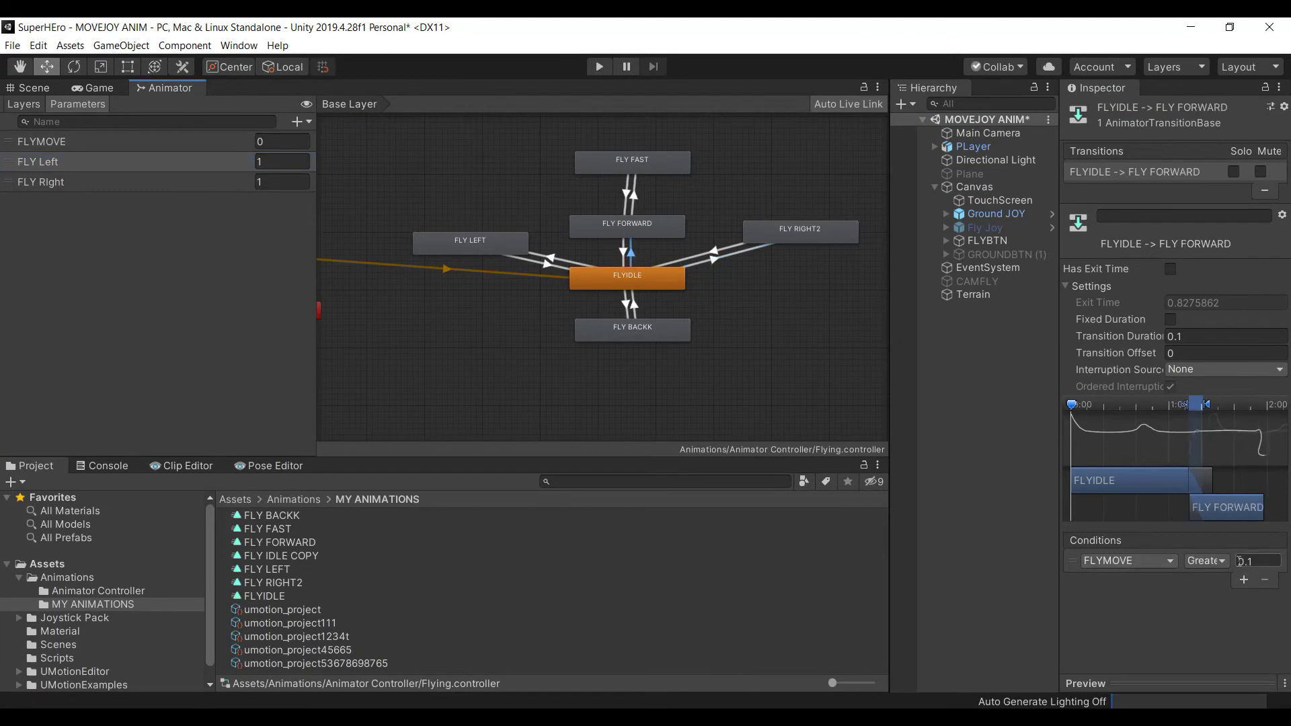
{"action": "left_click", "coordinate": [631, 190]}
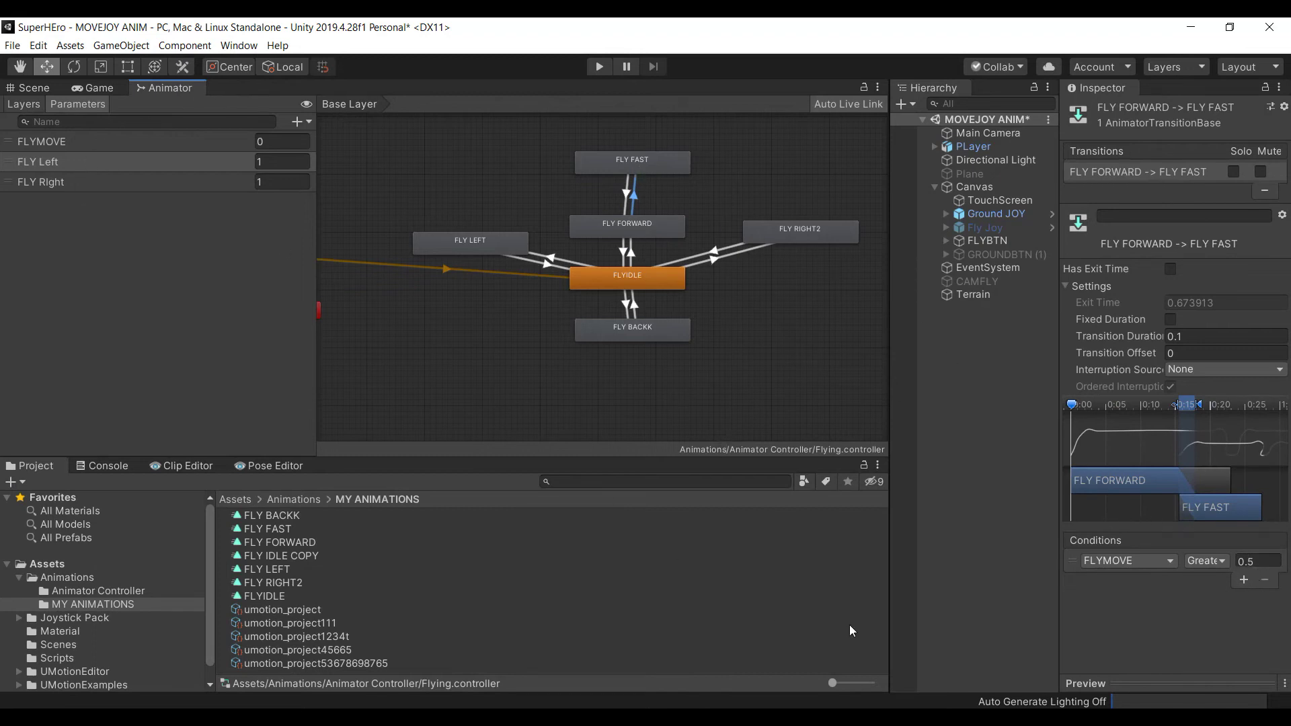
{"action": "key", "text": "alt+Tab"}
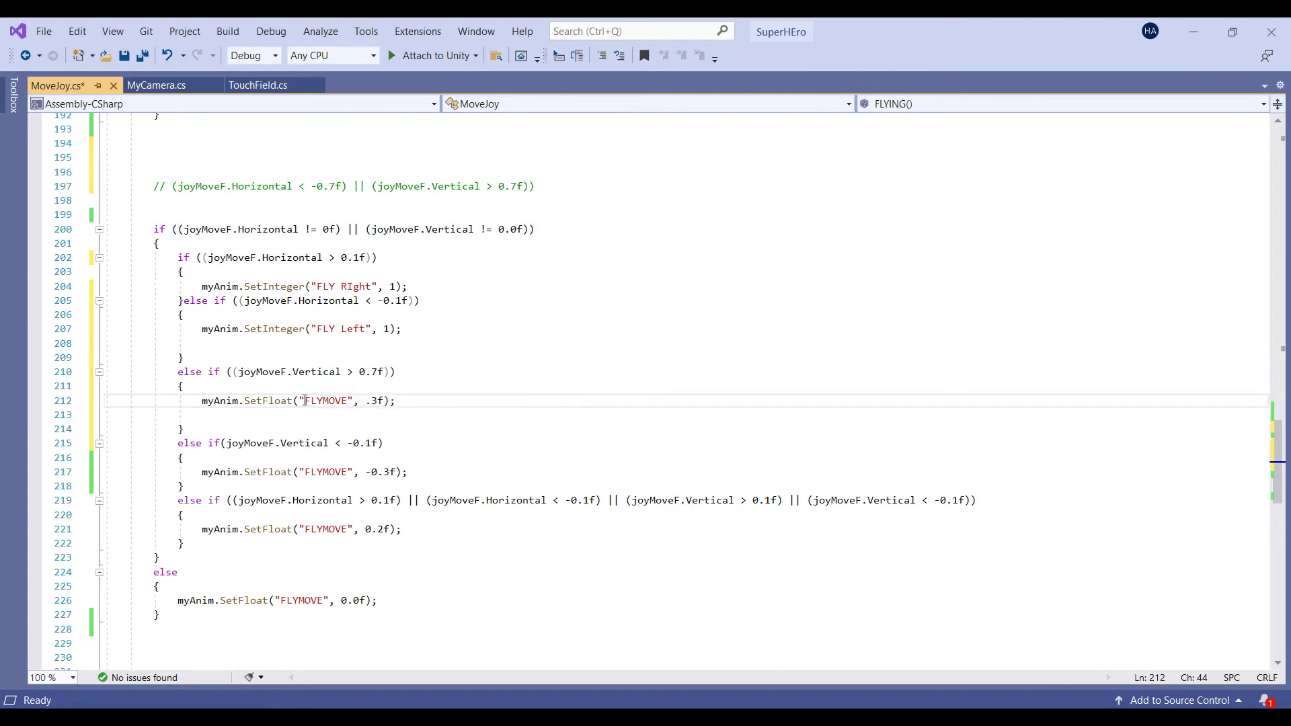
Change the FLYMOVE value on line 212 from 0.3f to 0.6f
{"action": "left_click", "coordinate": [376, 402]}
{"action": "left_click_drag", "start_coordinate": [376, 407], "coordinate": [366, 404]}
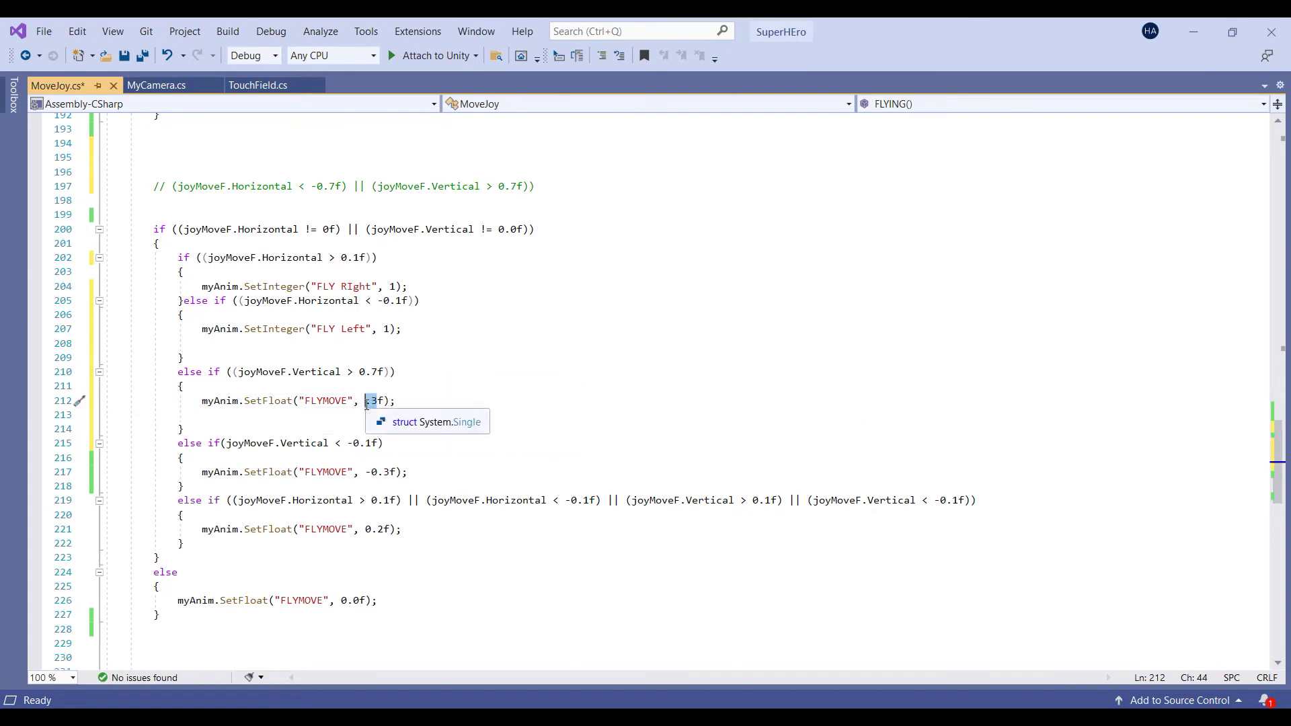
{"action": "type", "text": "0."}
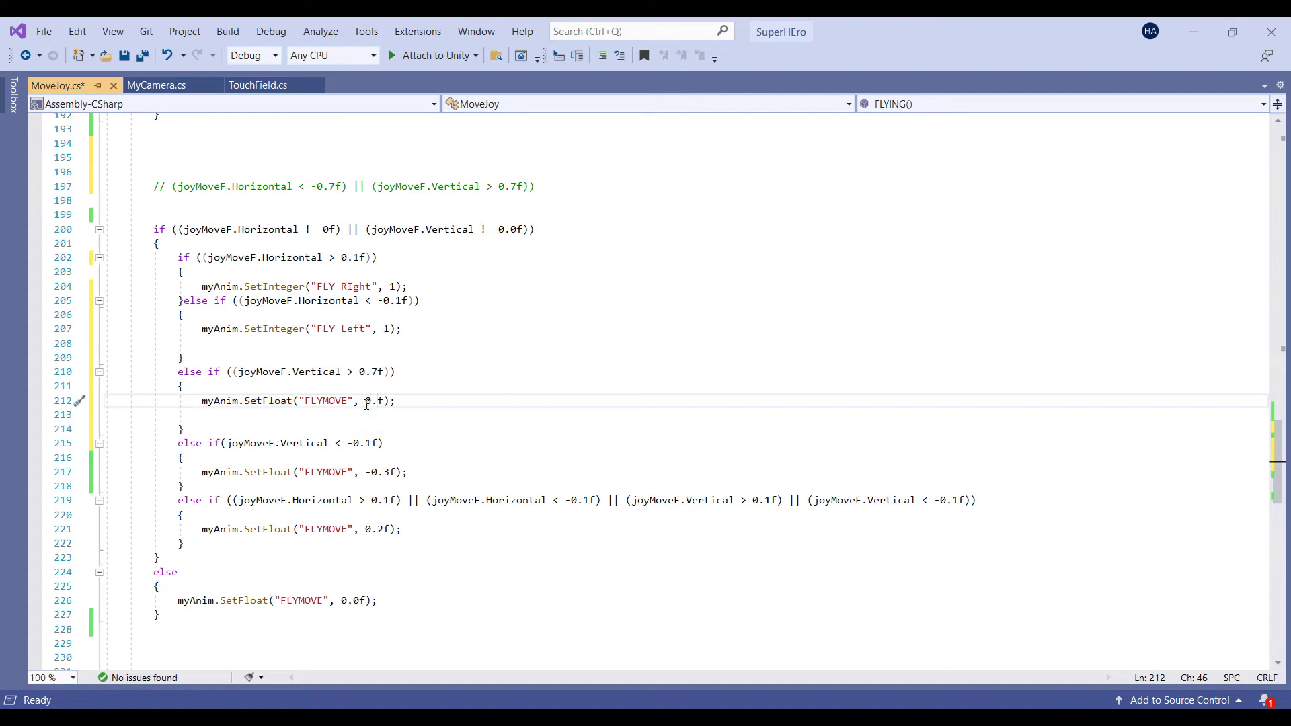
{"action": "type", "text": "6"}
{"action": "key", "text": "alt+Tab"}
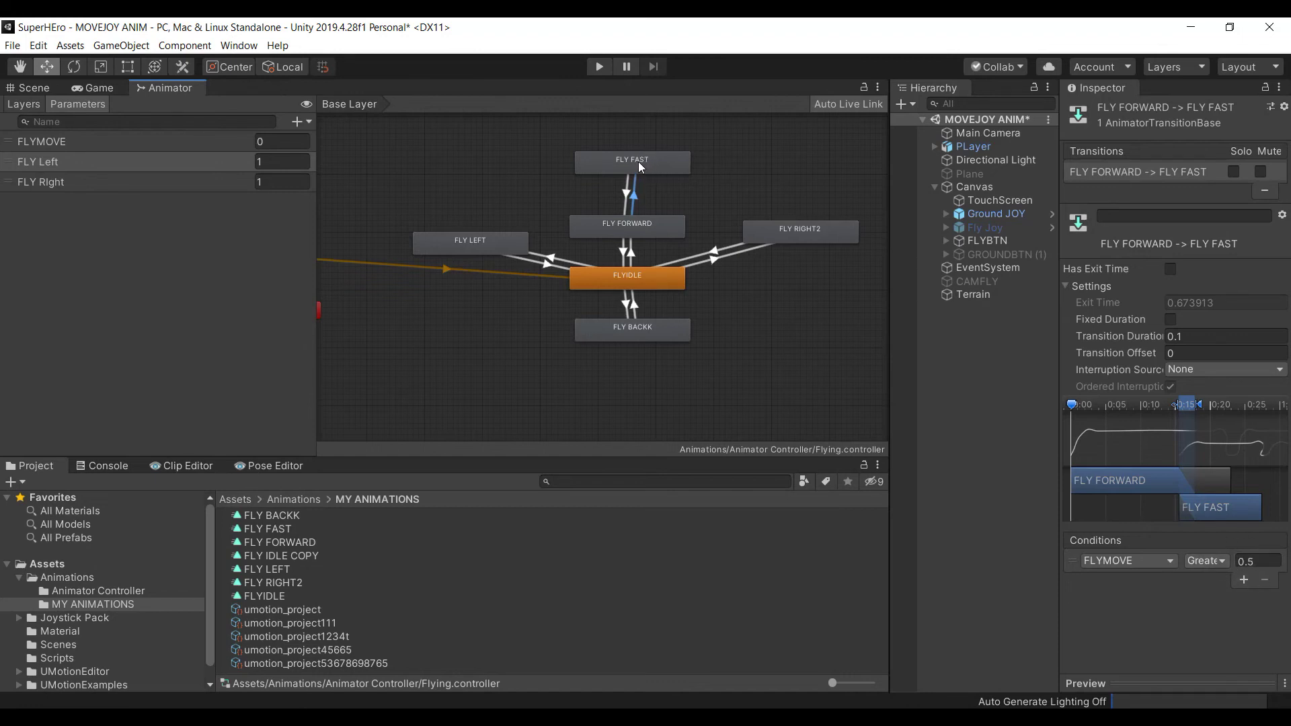
Inspect the FLY FORWARD state and its FLYIDLE transition, which requires FLYMOVE Greater 0.1
{"action": "left_click", "coordinate": [648, 228]}
{"action": "left_click", "coordinate": [635, 256]}
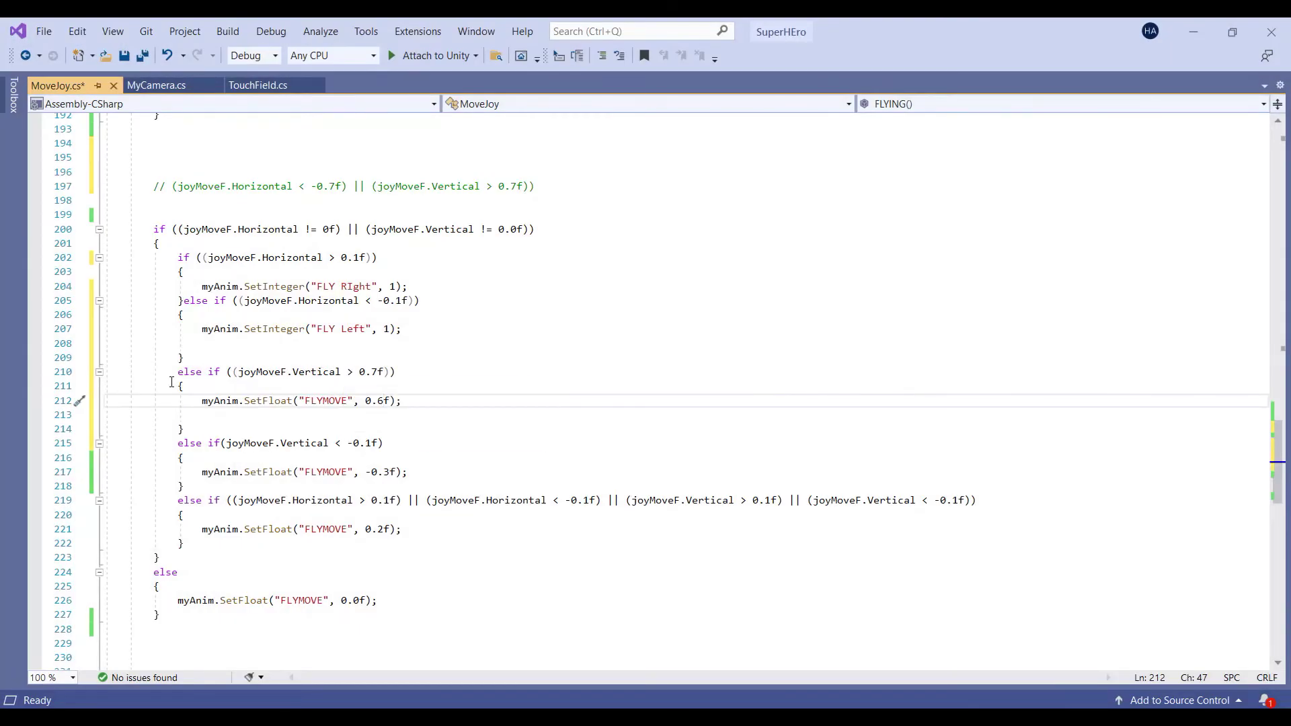
Duplicate the Vertical > 0.7f else-if block directly below itself
{"action": "left_click_drag", "start_coordinate": [176, 372], "coordinate": [204, 429]}
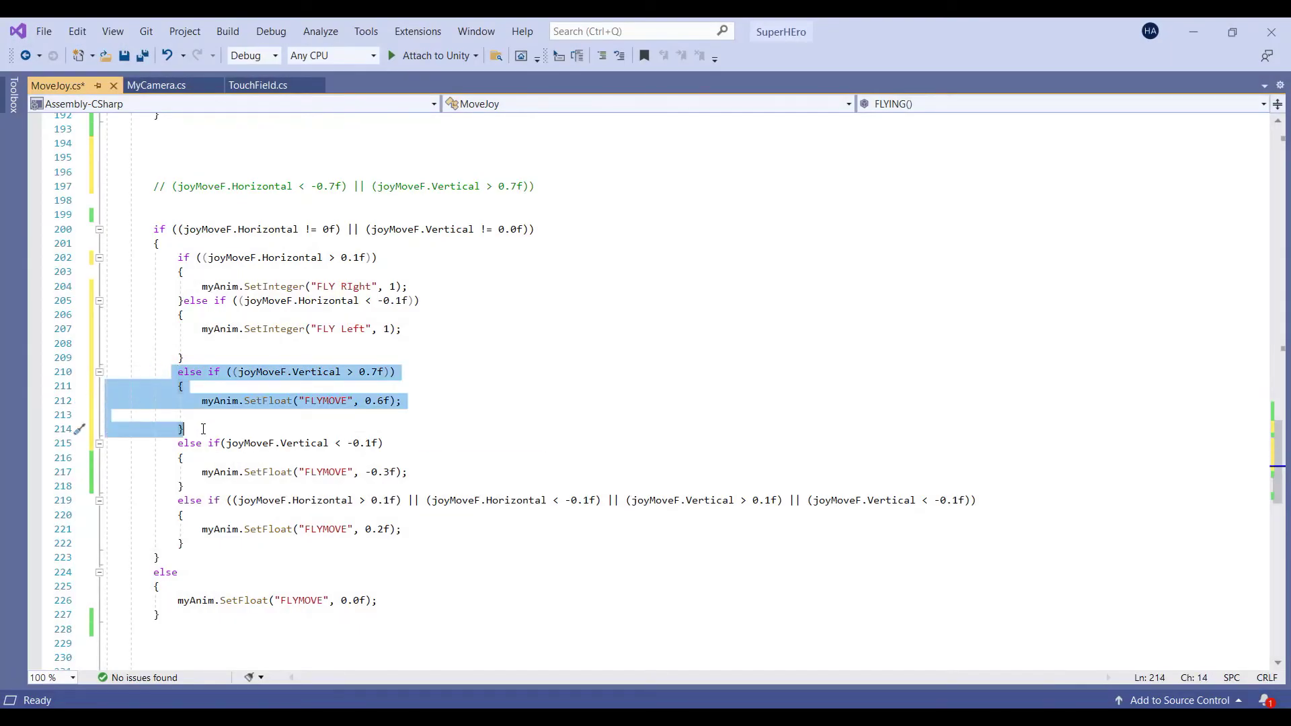
{"action": "key", "text": "ctrl+c"}
{"action": "left_click", "coordinate": [203, 429]}
{"action": "key", "text": "Return"}
{"action": "key", "text": "ctrl+v"}
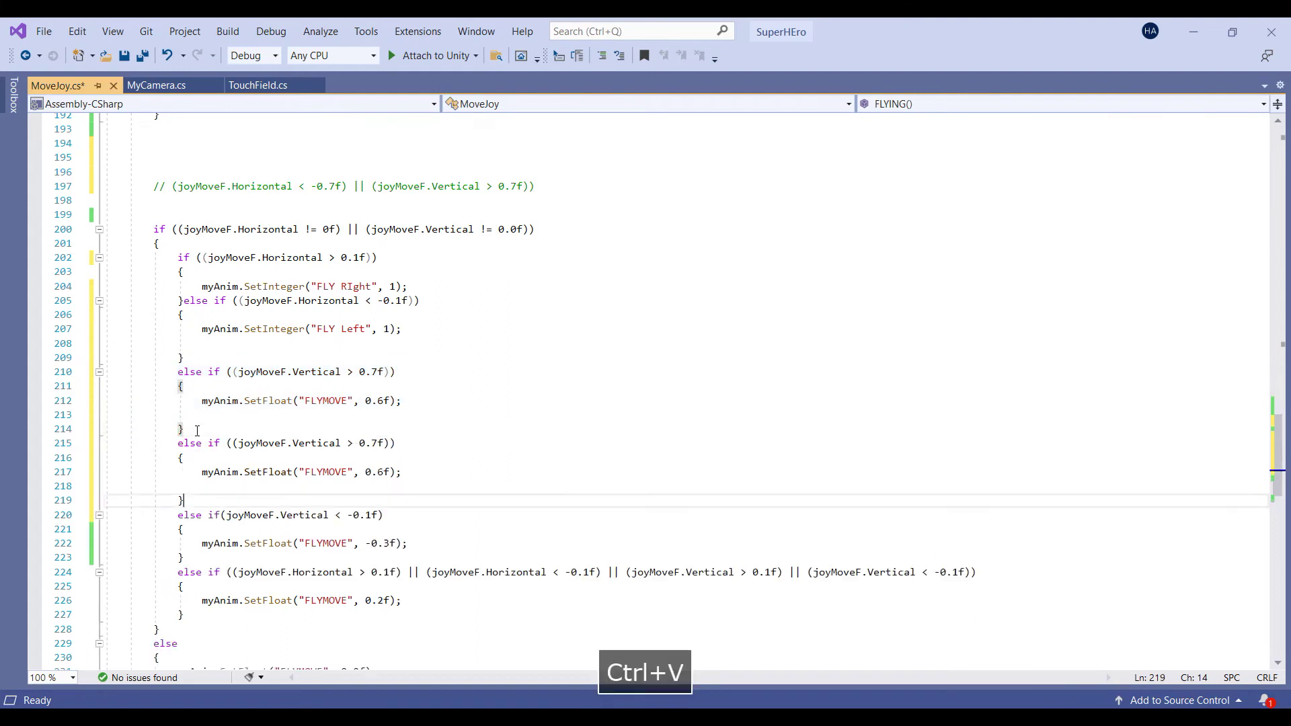
{"action": "scroll", "coordinate": [232, 450], "scroll_direction": "down", "scroll_amount": 1}
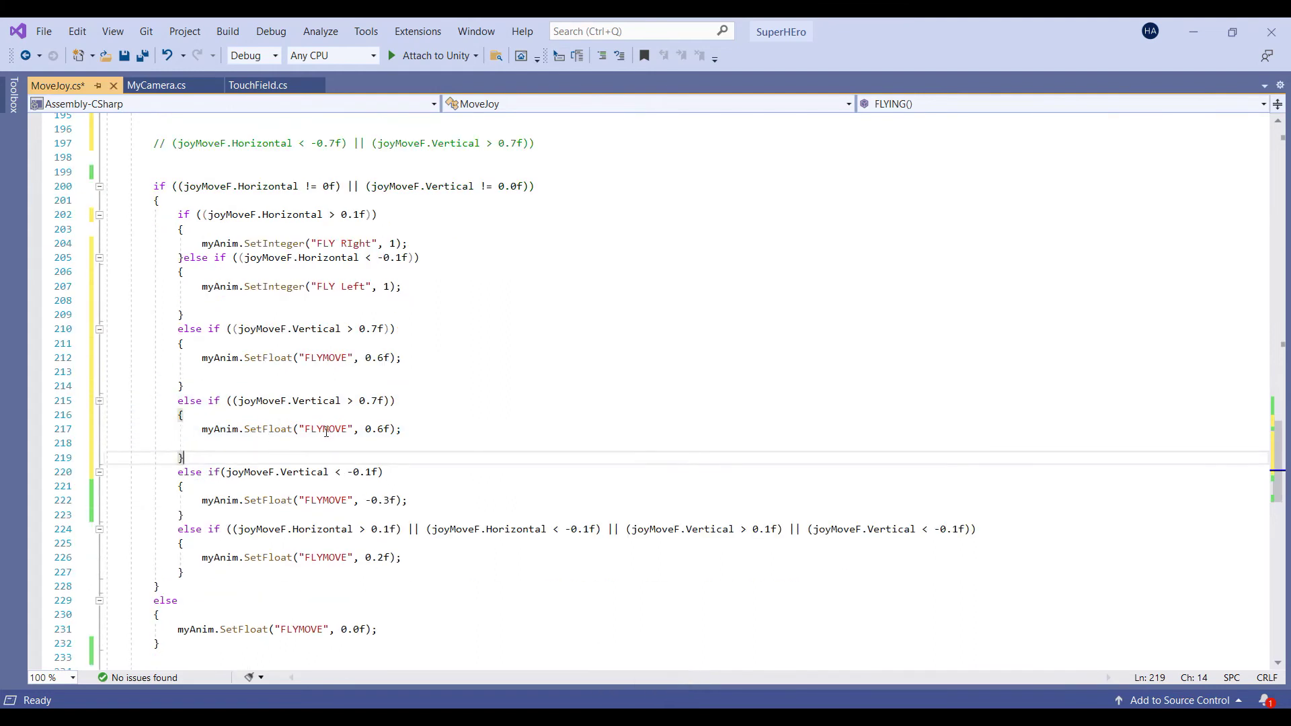
Change the copy's threshold to 0.1f and its FLYMOVE value to 0.2f
{"action": "left_click", "coordinate": [385, 429]}
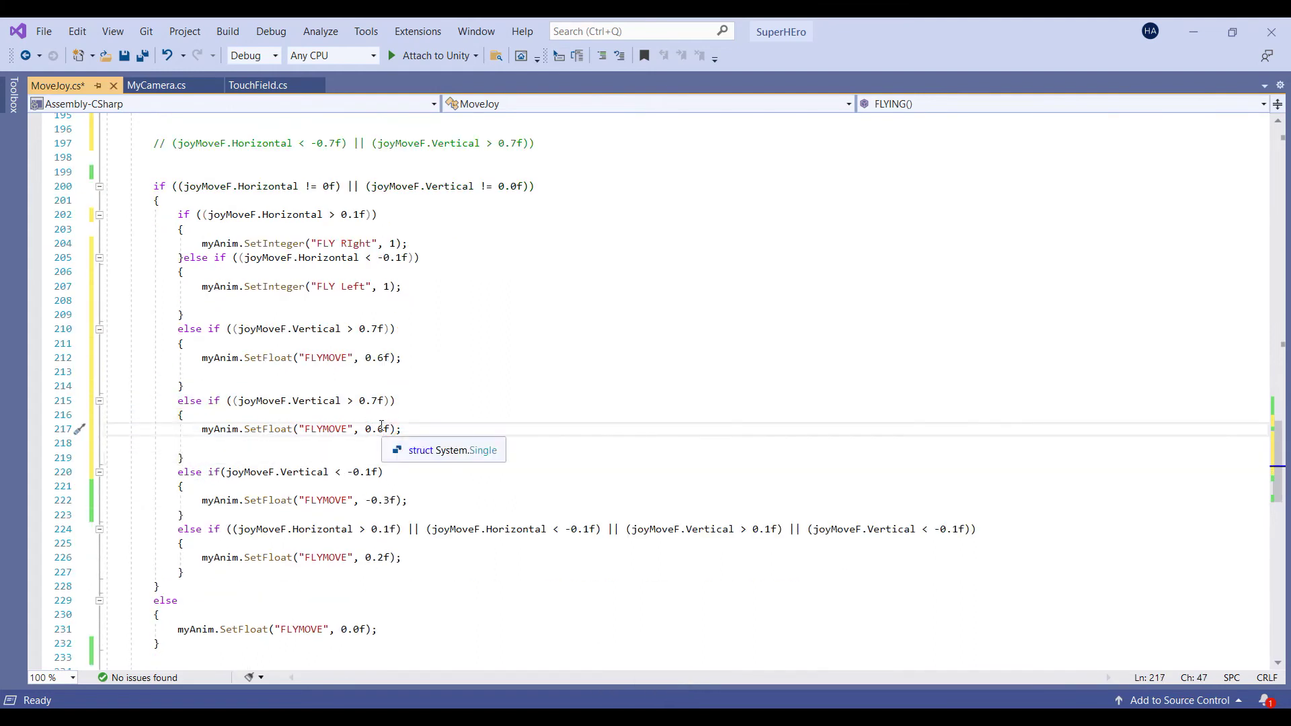
{"action": "left_click", "coordinate": [374, 401]}
{"action": "left_click", "coordinate": [377, 401]}
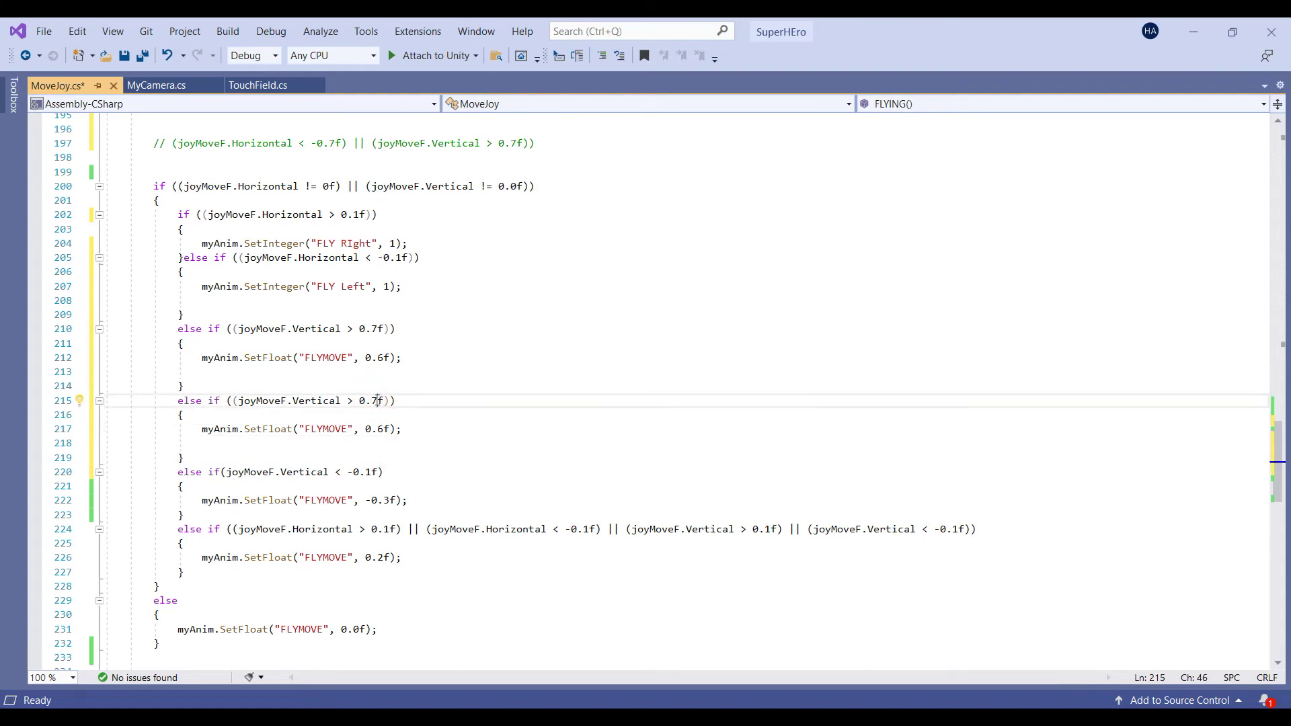
{"action": "key", "text": "BackSpace"}
{"action": "type", "text": "1"}
{"action": "left_click", "coordinate": [384, 429]}
{"action": "key", "text": "BackSpace"}
{"action": "type", "text": "2"}
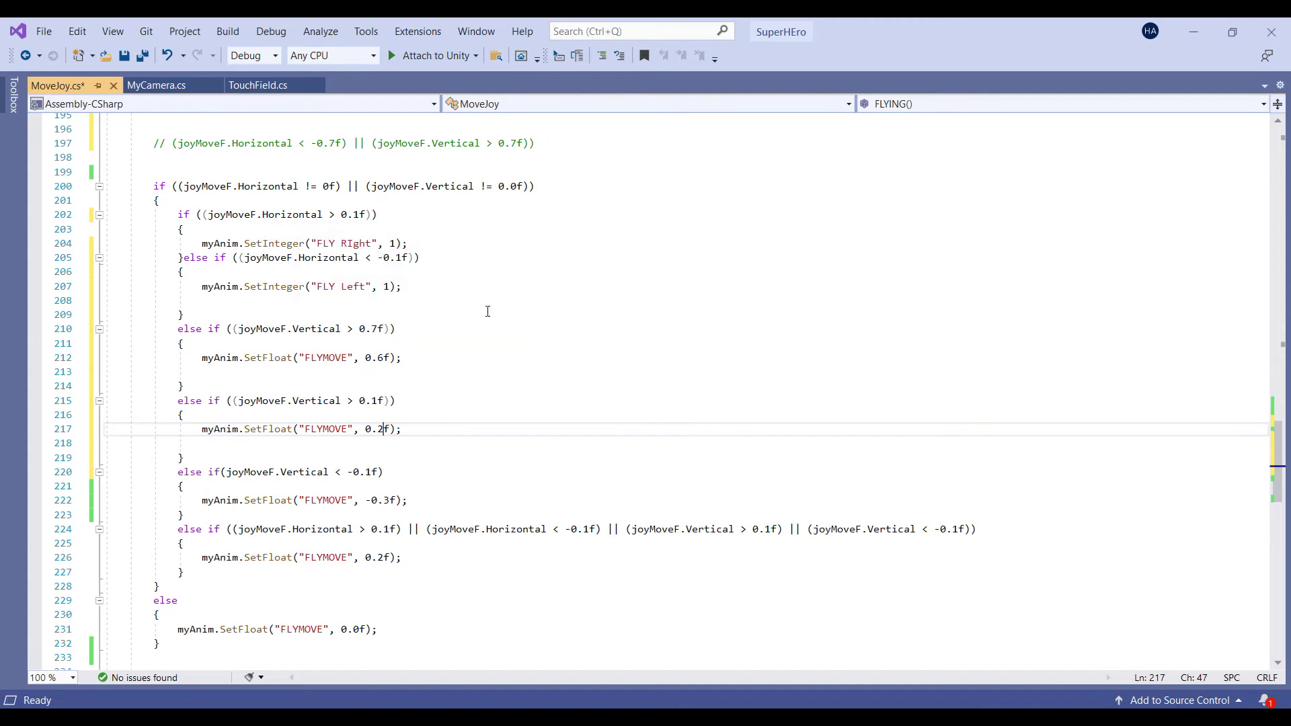
{"action": "key", "text": "alt+Tab"}
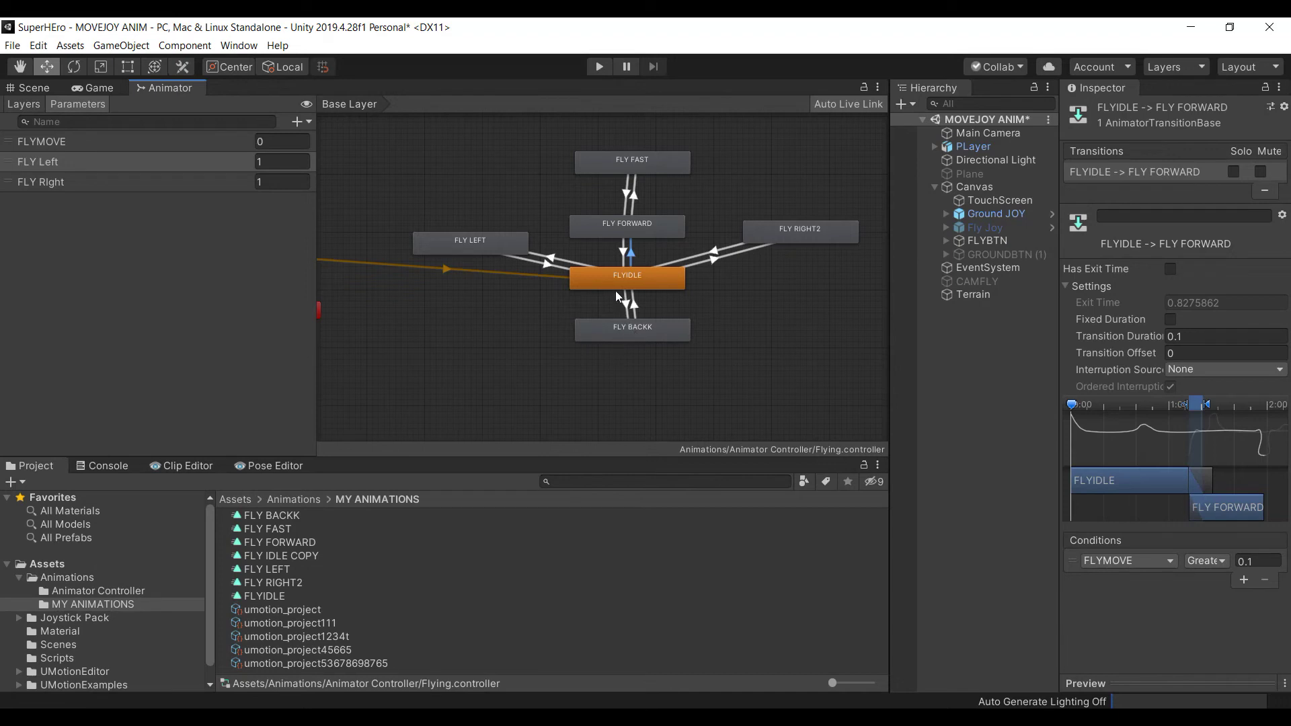
Inspect the FLY FORWARD and FLY FAST states and their transitions in the Inspector
{"action": "left_click", "coordinate": [642, 229]}
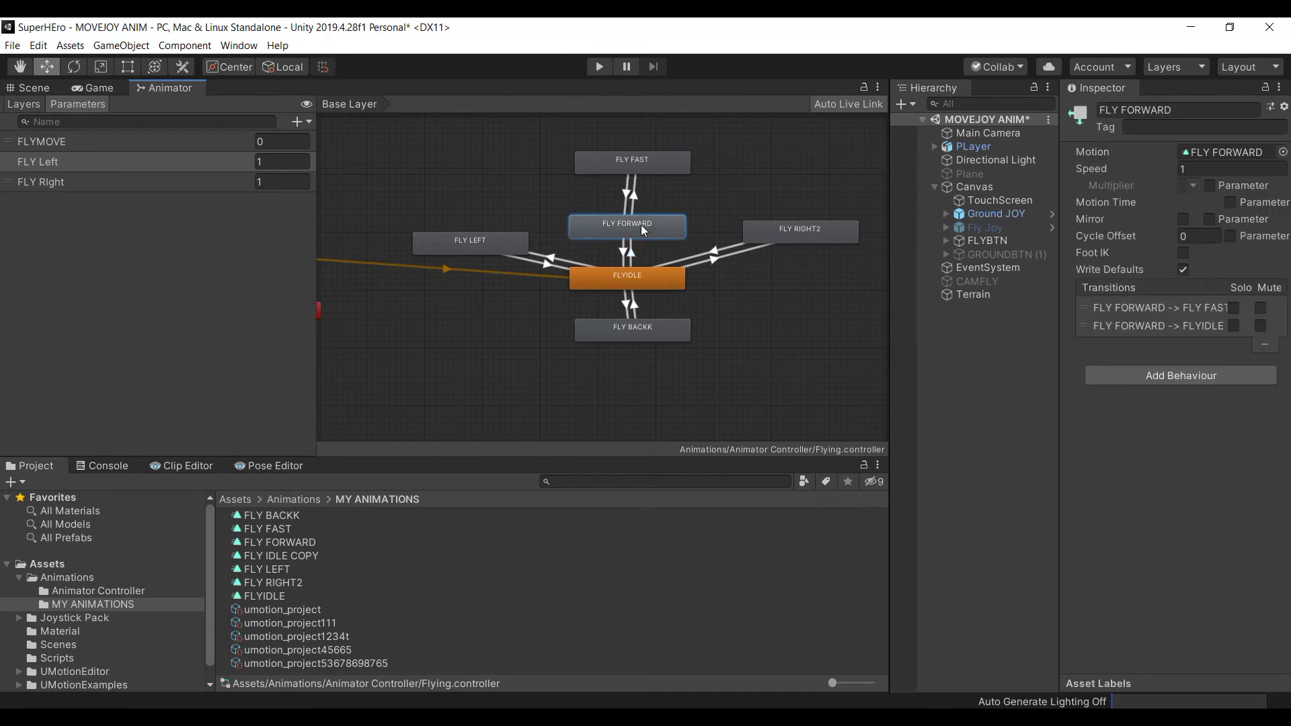
{"action": "left_click", "coordinate": [635, 165]}
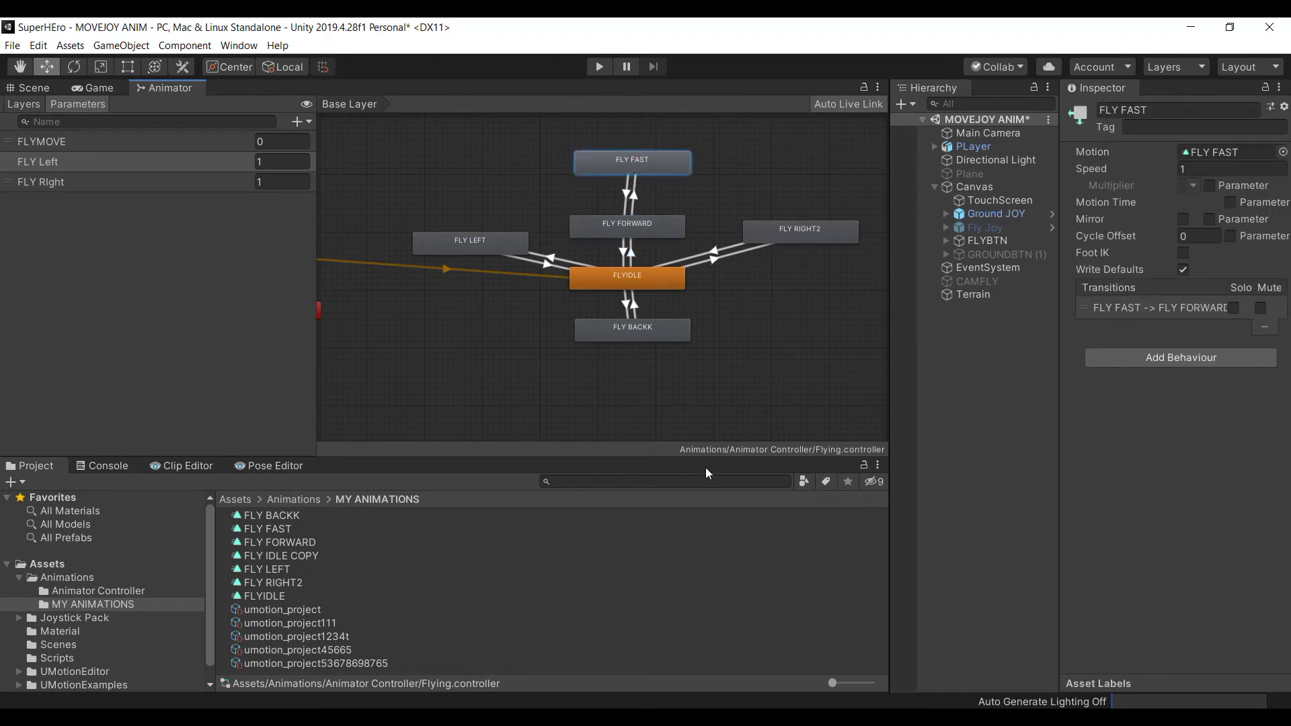
{"action": "key", "text": "alt+Tab"}
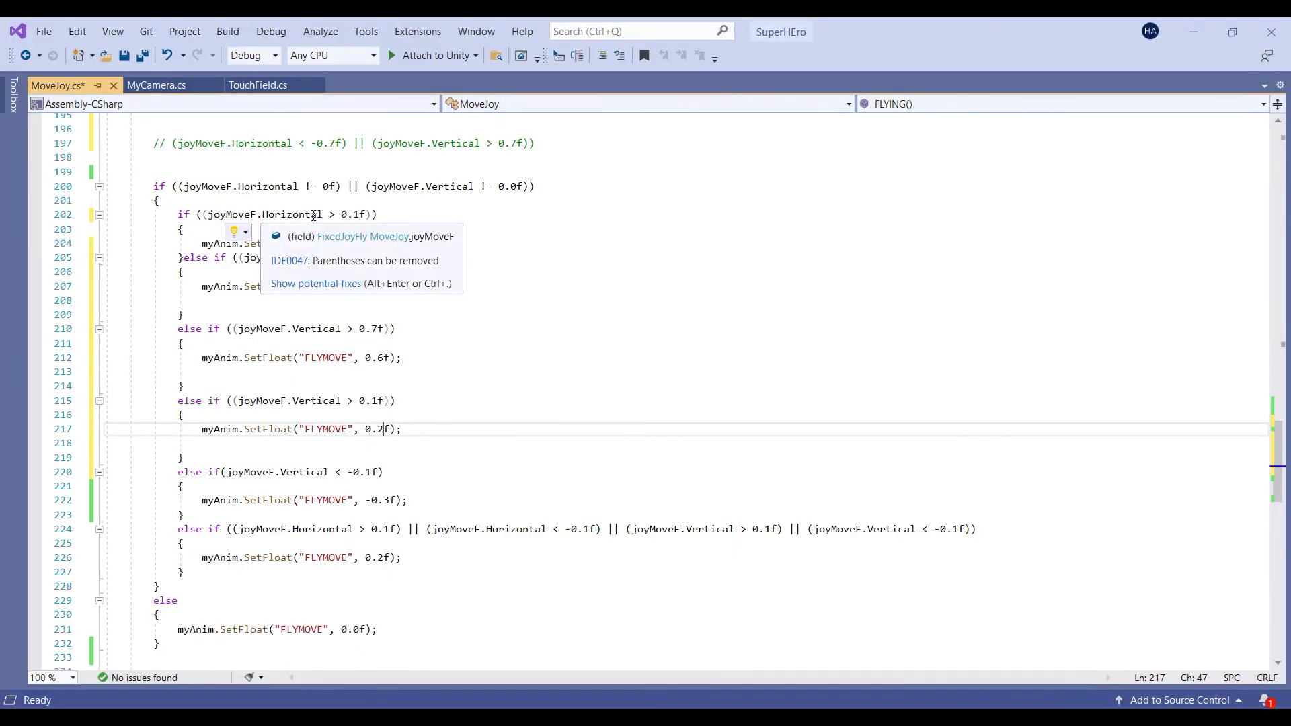
Review the comparisons and thresholds in MoveJoy's branches, lines 202 through 222
{"action": "left_click_drag", "start_coordinate": [324, 214], "coordinate": [334, 215]}
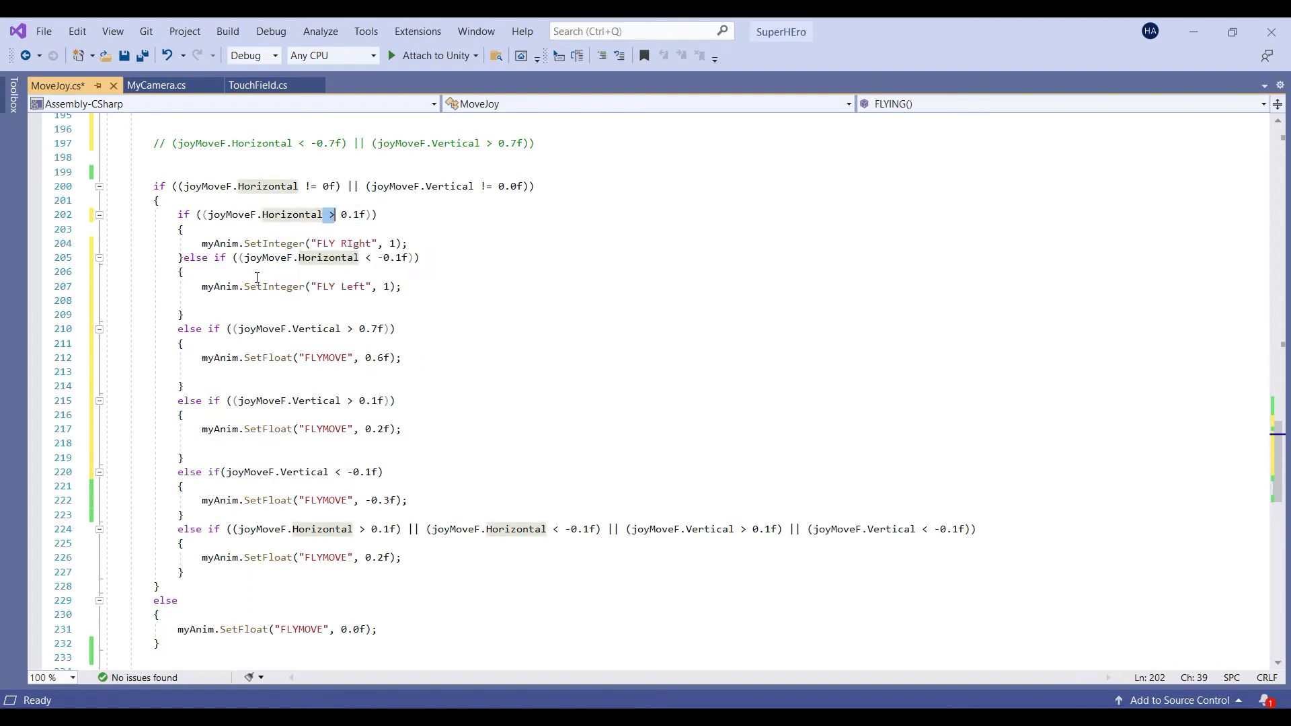
{"action": "left_click", "coordinate": [364, 260]}
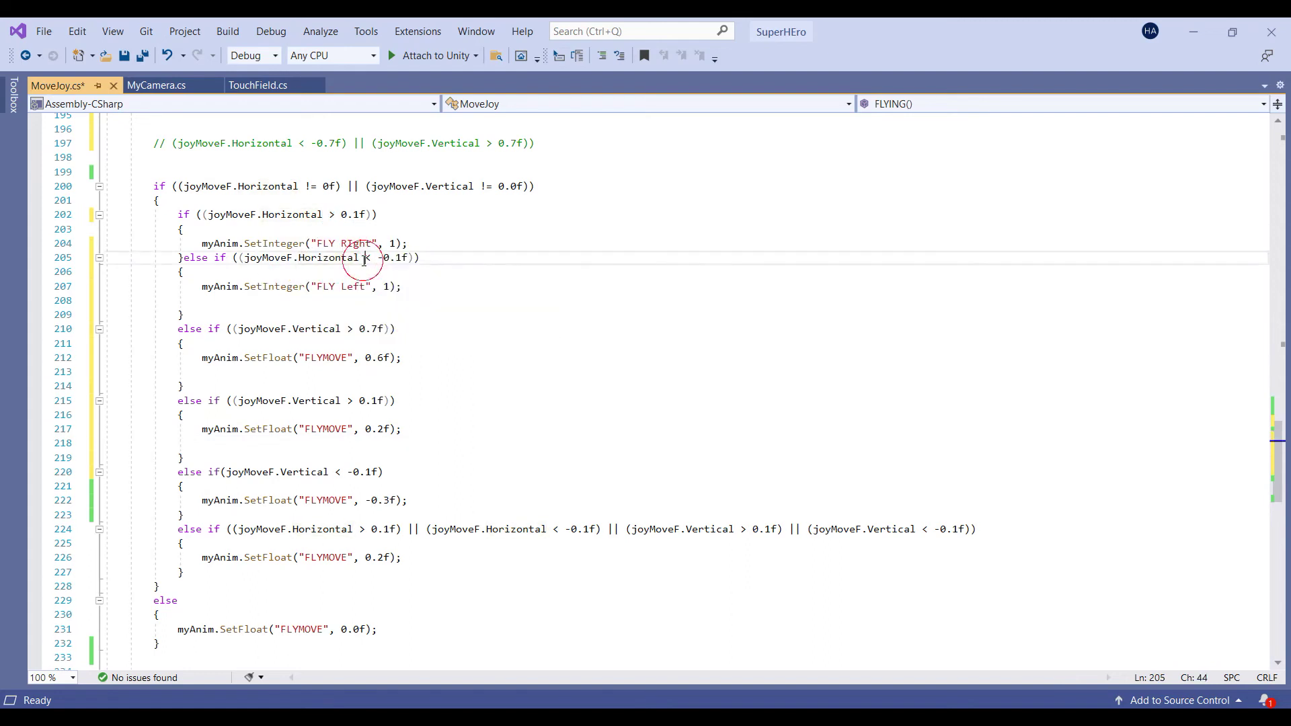
{"action": "left_click_drag", "start_coordinate": [324, 214], "coordinate": [340, 215]}
{"action": "left_click_drag", "start_coordinate": [364, 259], "coordinate": [371, 260]}
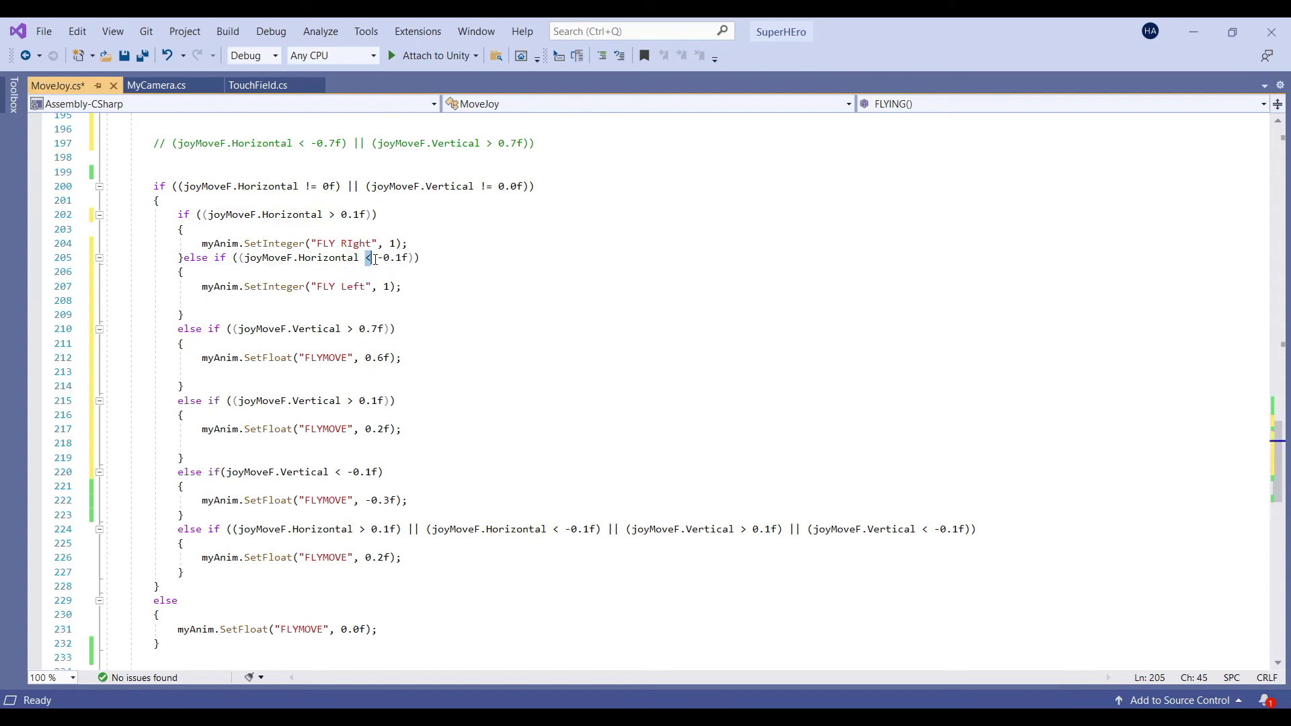
{"action": "left_click", "coordinate": [346, 330]}
{"action": "left_click_drag", "start_coordinate": [365, 329], "coordinate": [378, 330]}
{"action": "left_click_drag", "start_coordinate": [347, 402], "coordinate": [354, 401]}
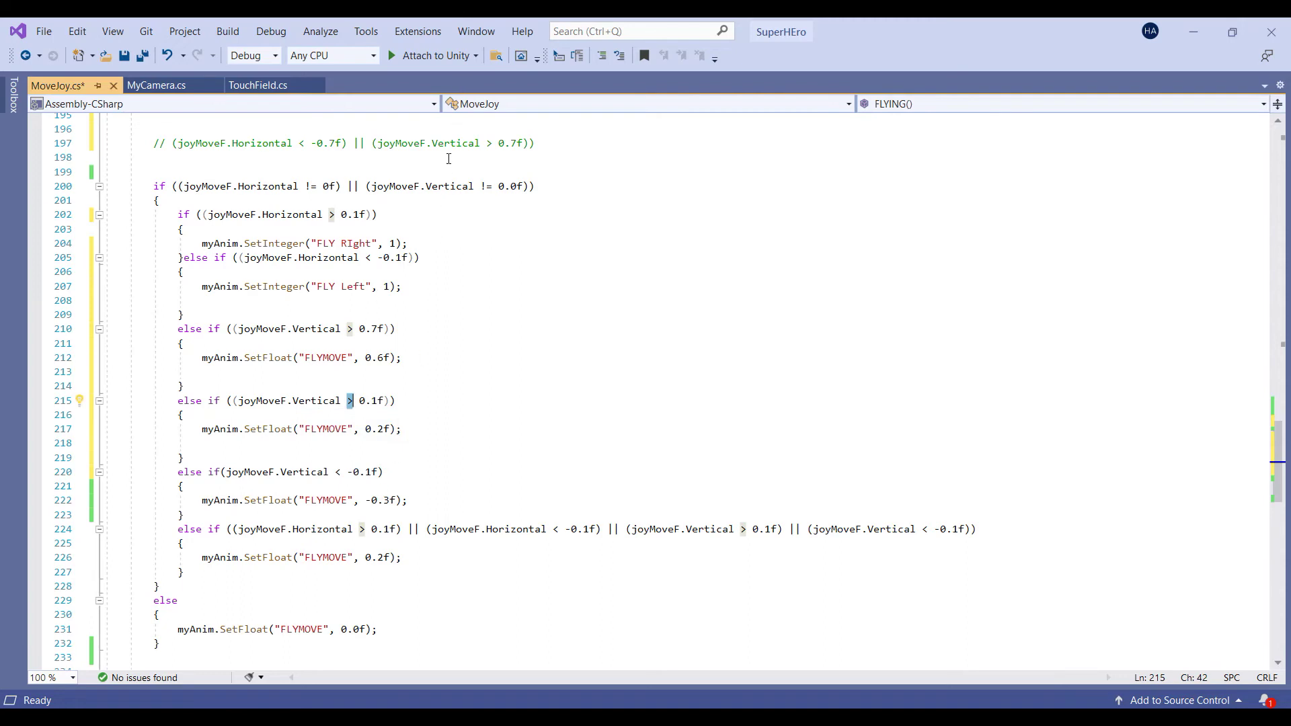
{"action": "left_click_drag", "start_coordinate": [359, 400], "coordinate": [376, 401]}
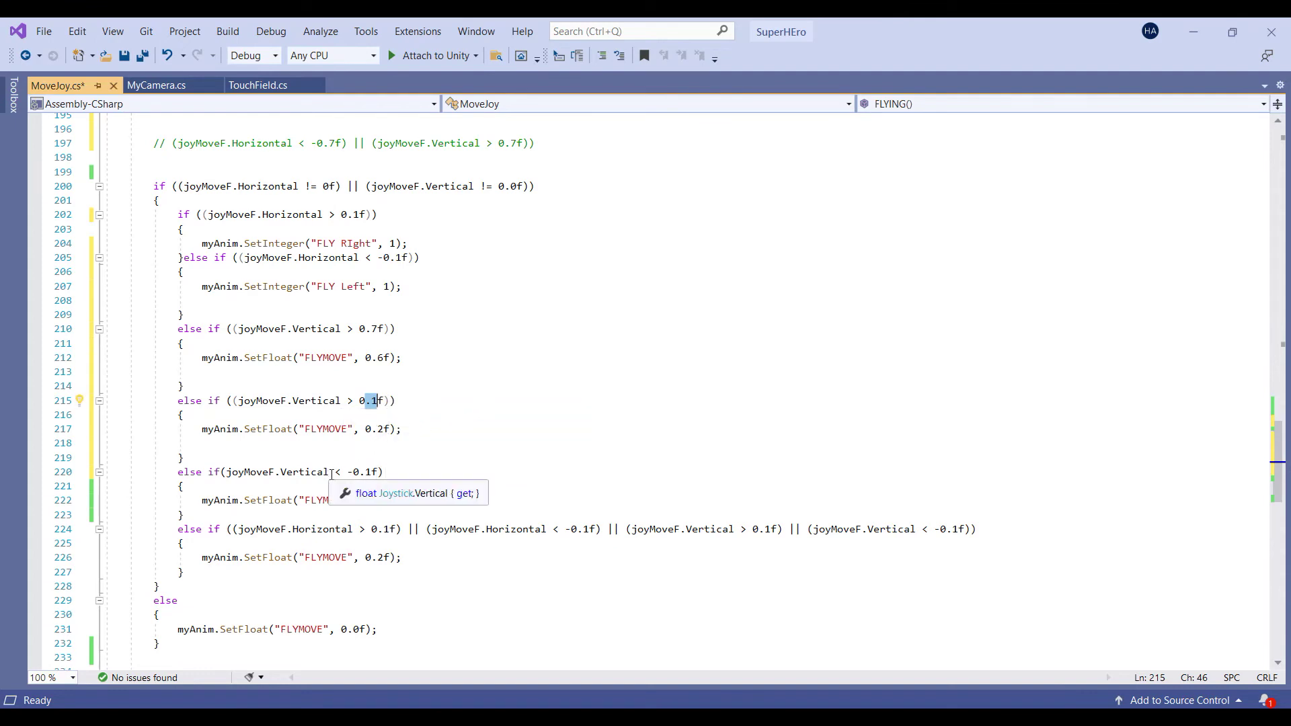
{"action": "left_click_drag", "start_coordinate": [330, 472], "coordinate": [341, 472]}
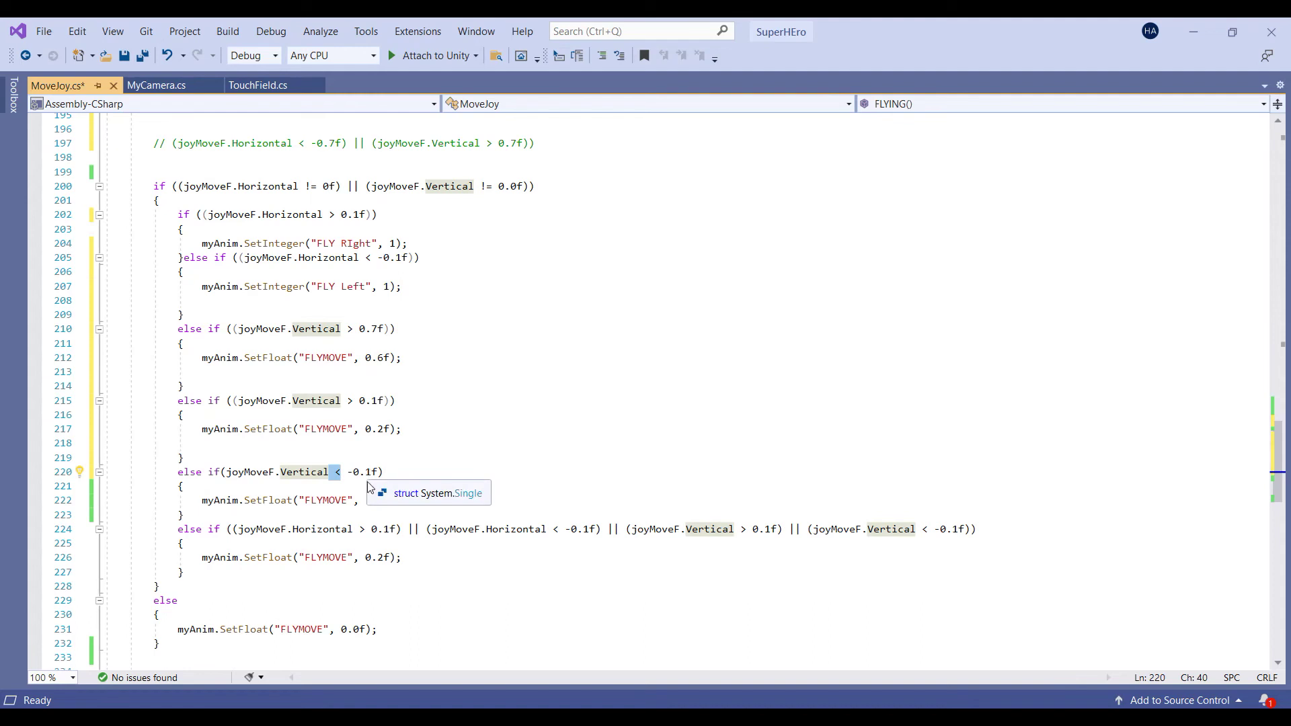
{"action": "left_click_drag", "start_coordinate": [389, 499], "coordinate": [370, 504]}
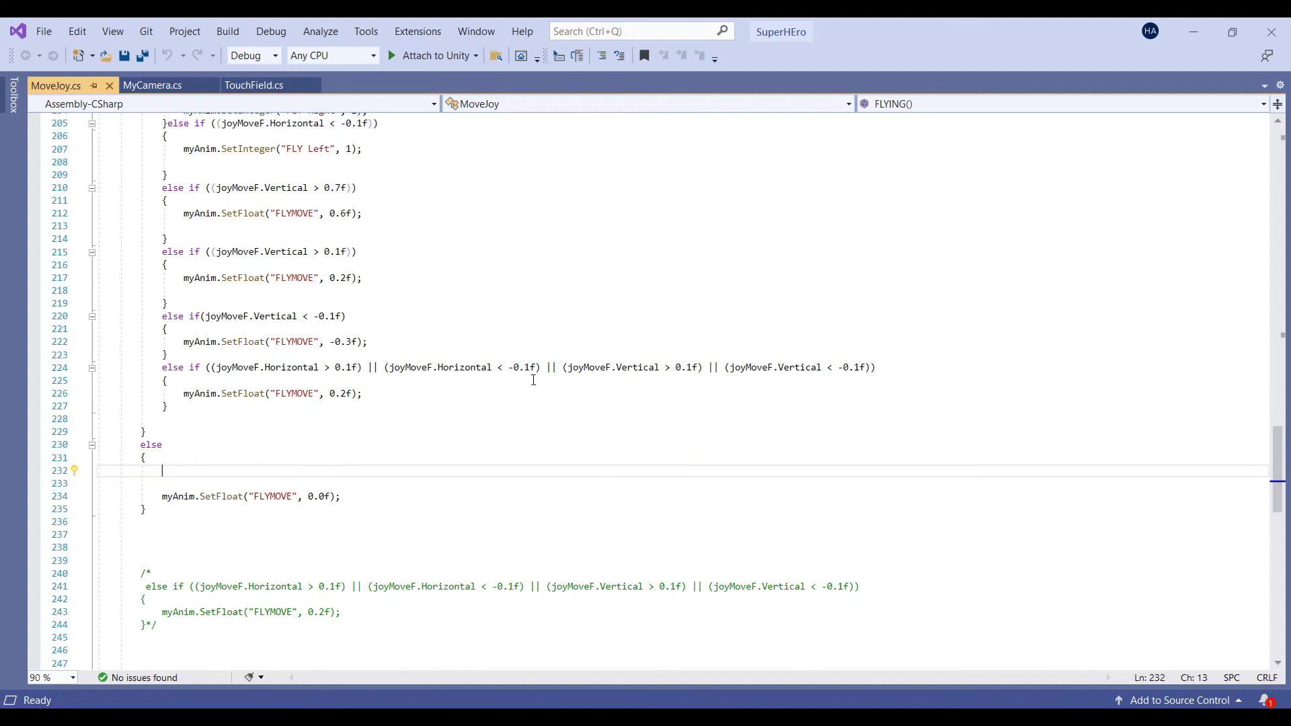
Cut the combined-direction else-if block (lines 224–227) and save MoveJoy.cs
{"action": "left_click_drag", "start_coordinate": [158, 369], "coordinate": [178, 407]}
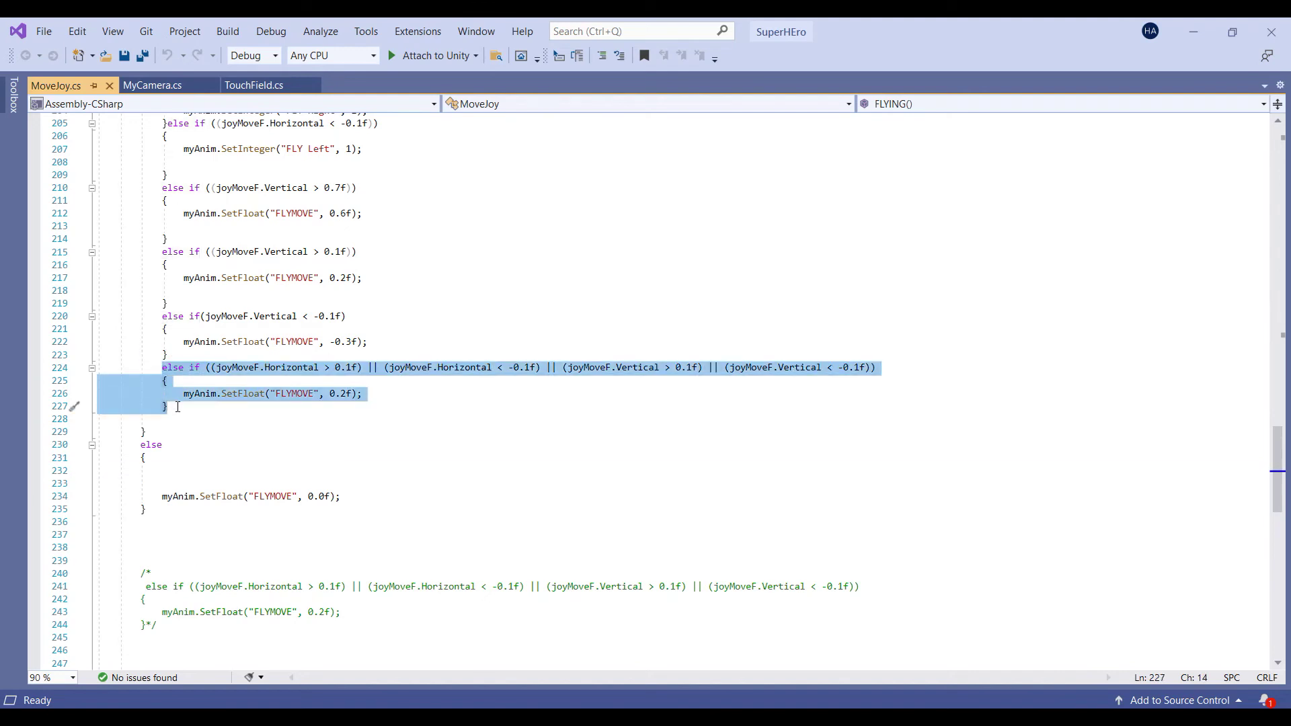
{"action": "key", "text": "ctrl+x"}
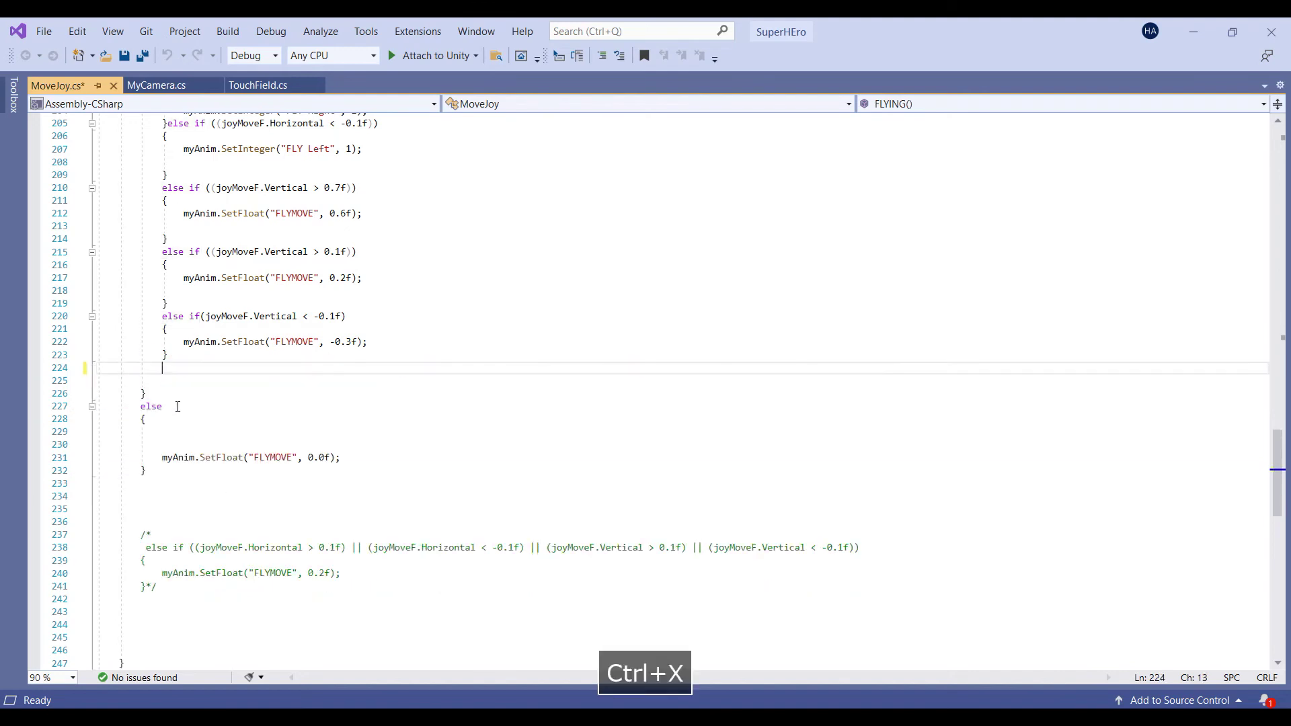
{"action": "scroll", "coordinate": [178, 407], "scroll_direction": "down", "scroll_amount": 1}
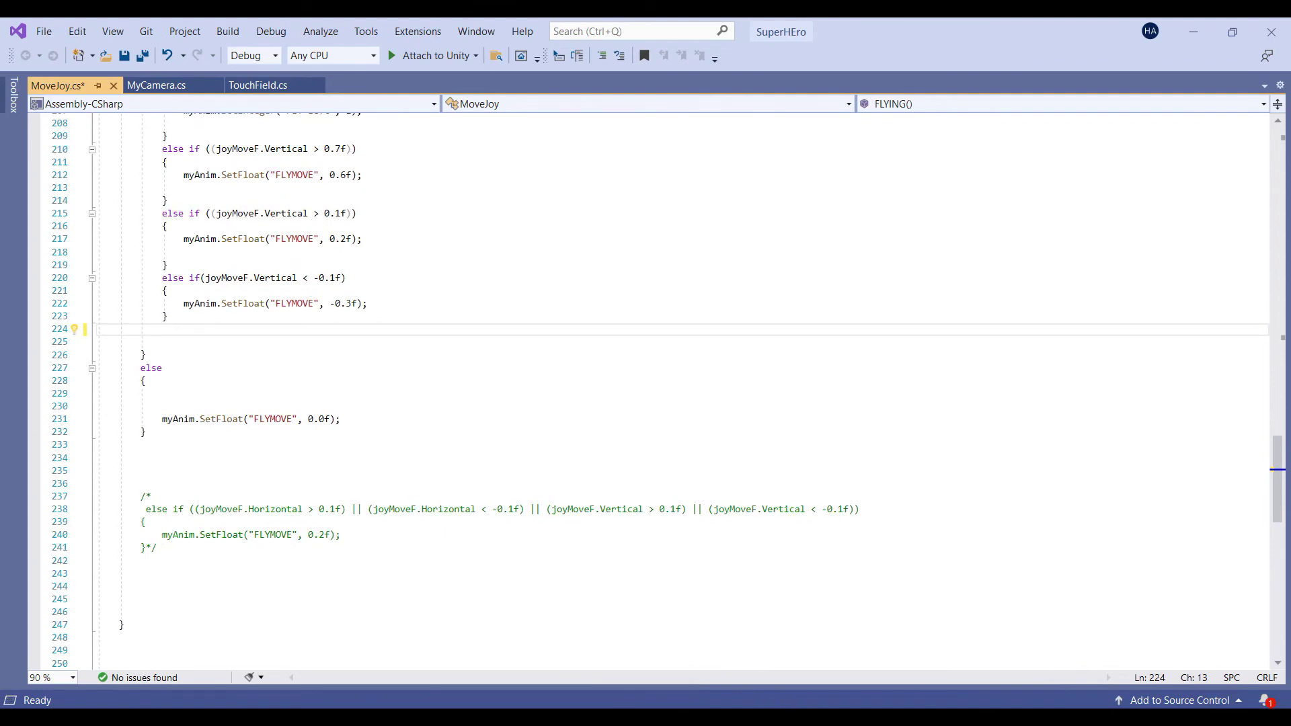
{"action": "left_click", "coordinate": [564, 392]}
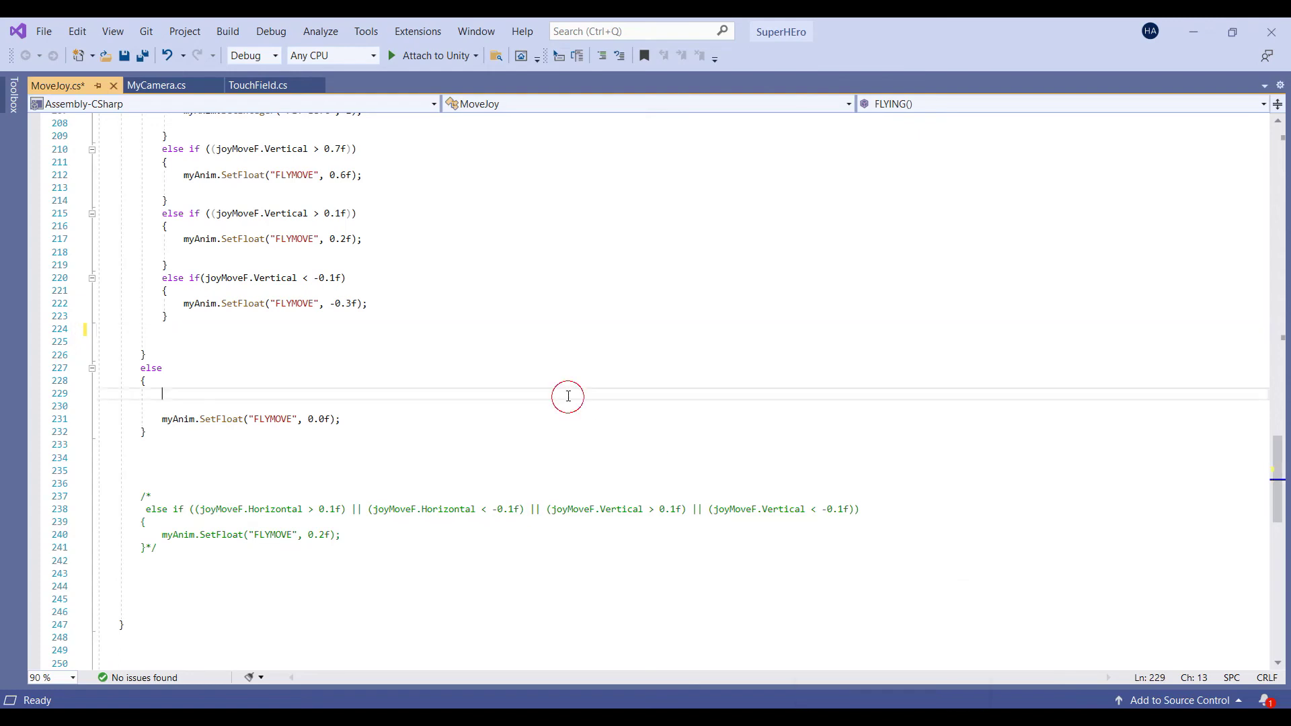
{"action": "key", "text": "ctrl+s"}
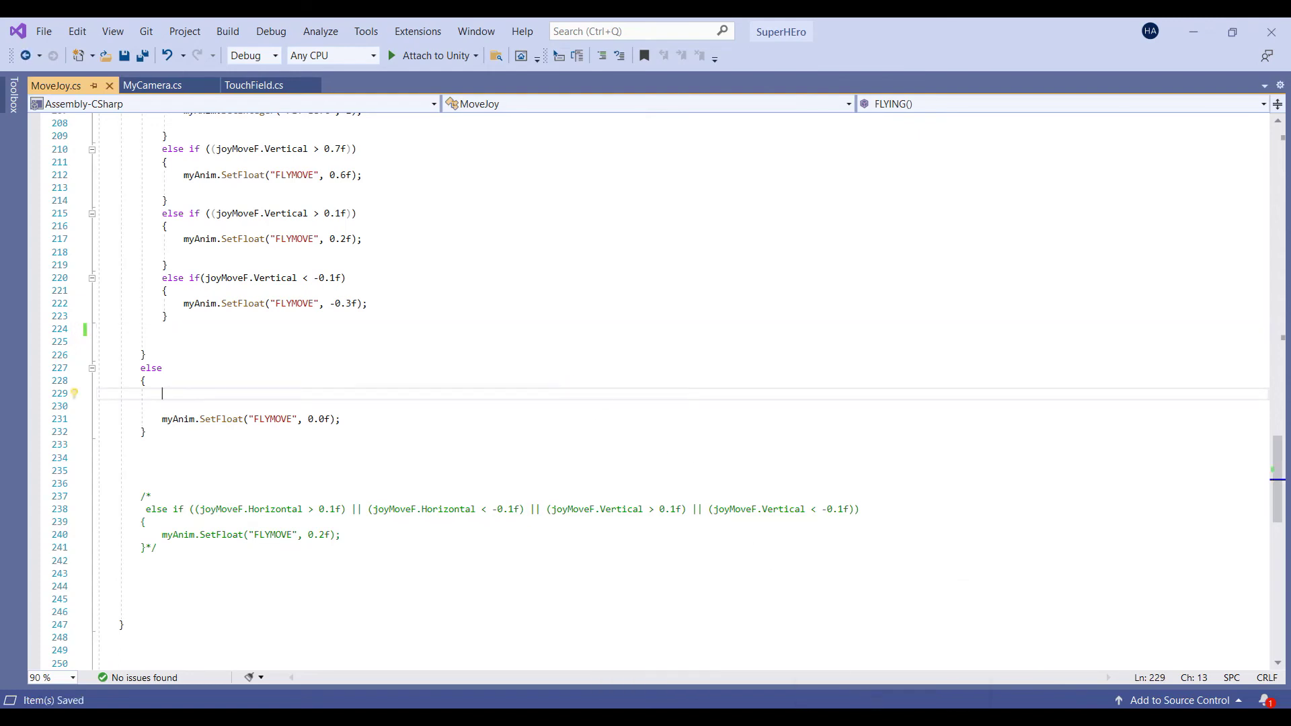
{"action": "key", "text": "alt+Tab"}
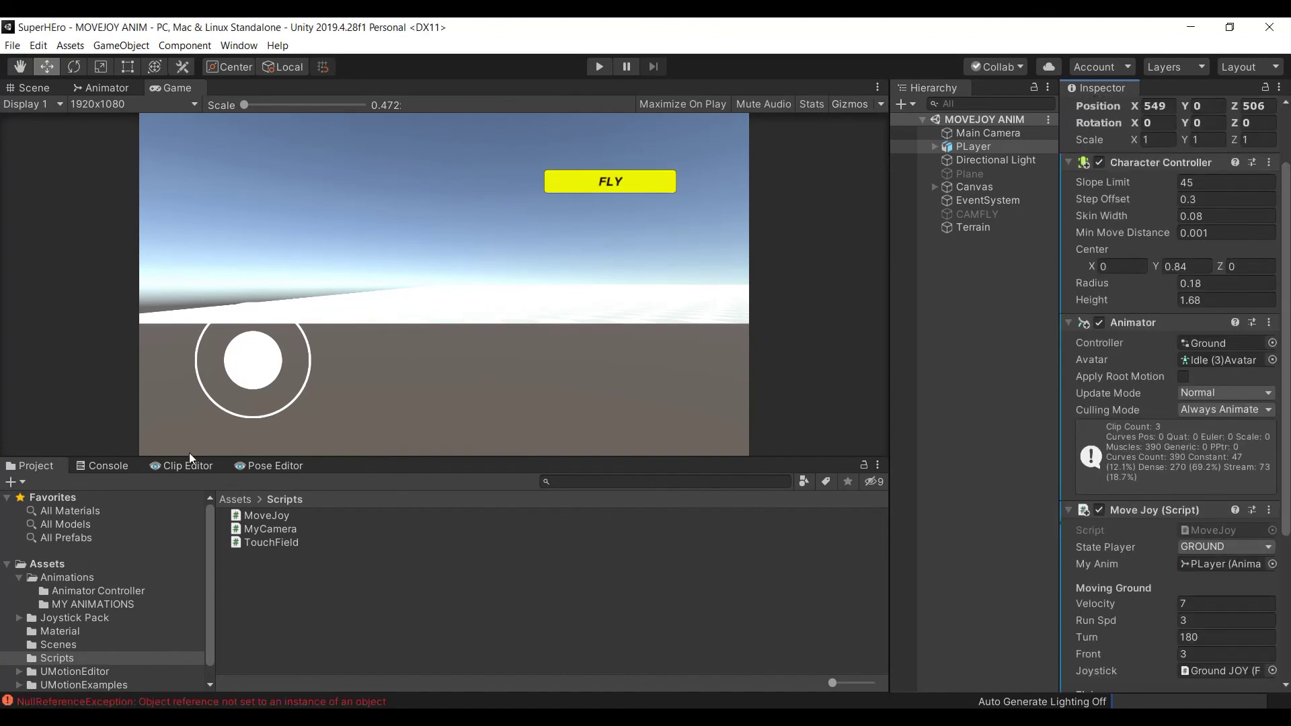
Check the NullReferenceException in the Console, then clear it
{"action": "left_click", "coordinate": [108, 466]}
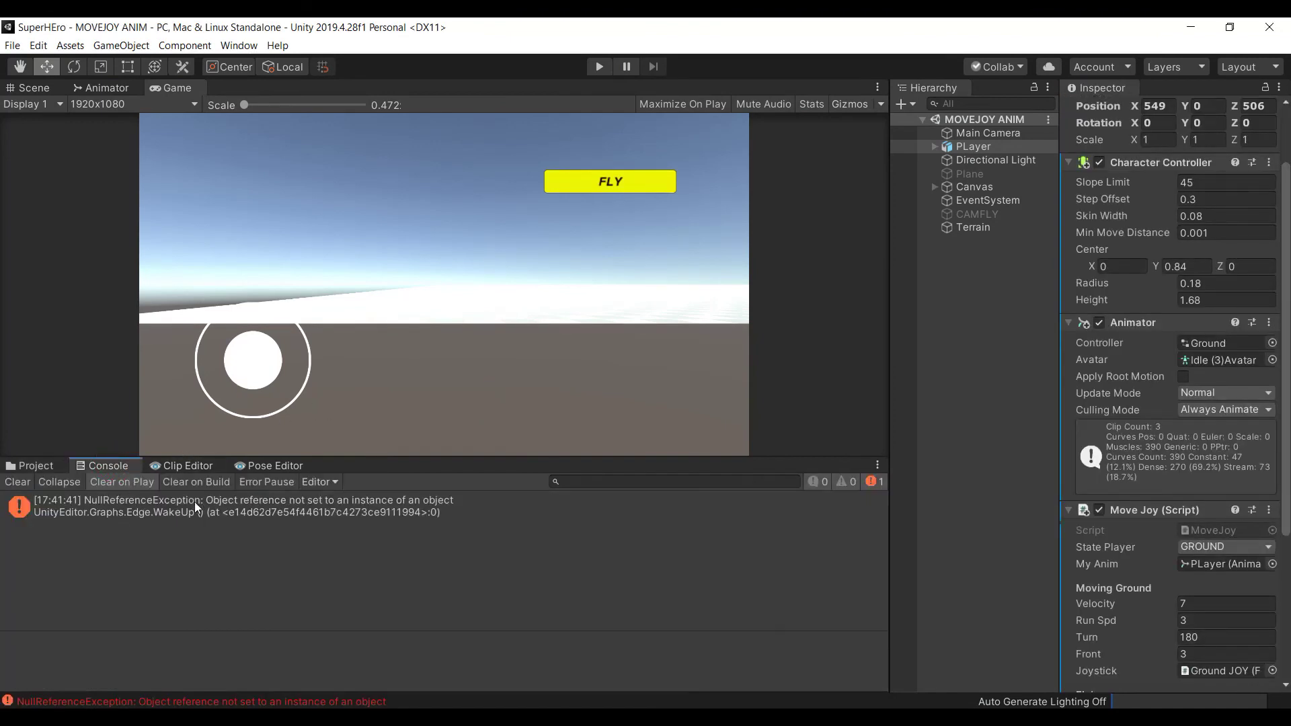
{"action": "left_click", "coordinate": [152, 512]}
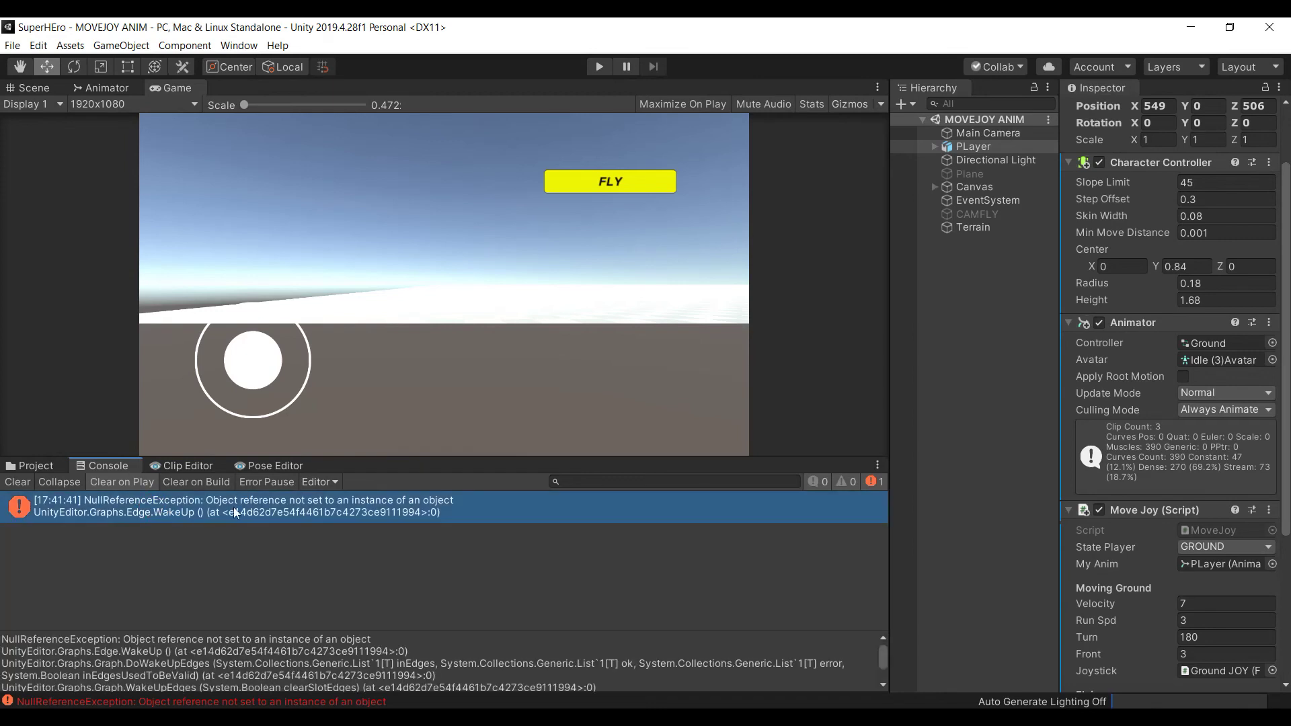
{"action": "left_click", "coordinate": [25, 485]}
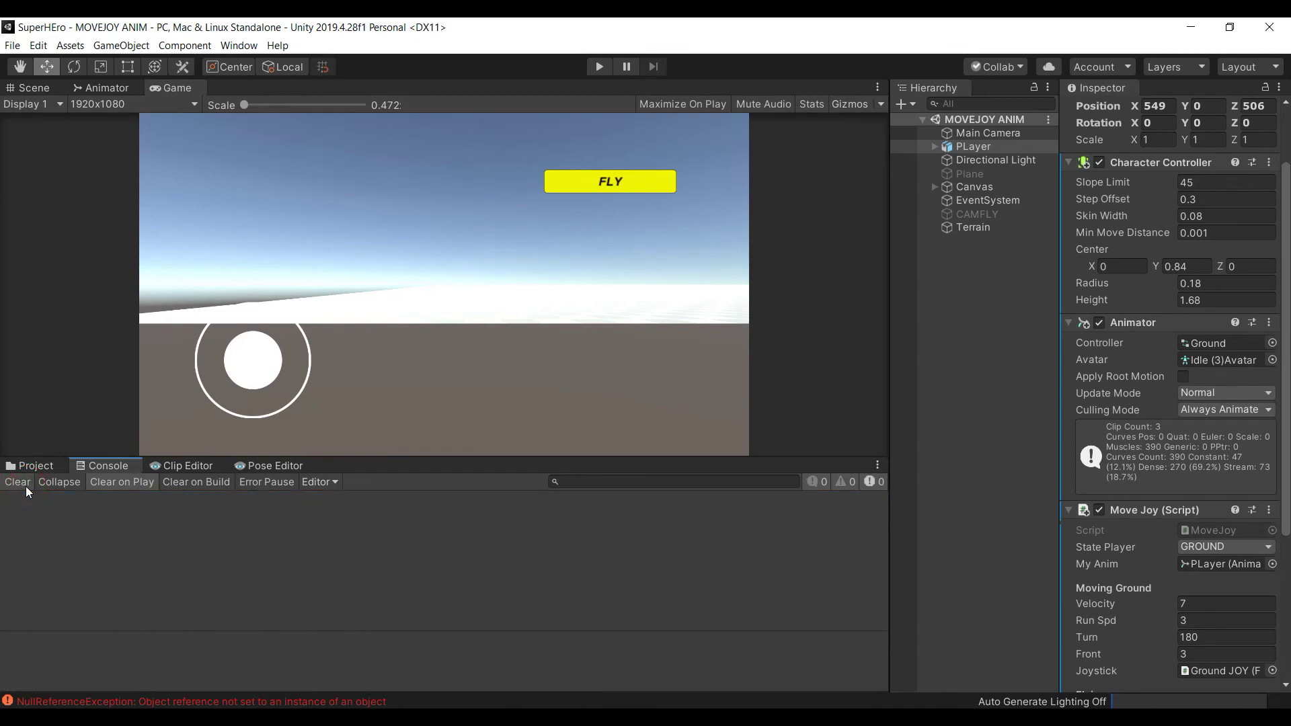
Enter play mode, make the character fly, and dock the Game view beside the Animator
{"action": "left_click", "coordinate": [599, 67]}
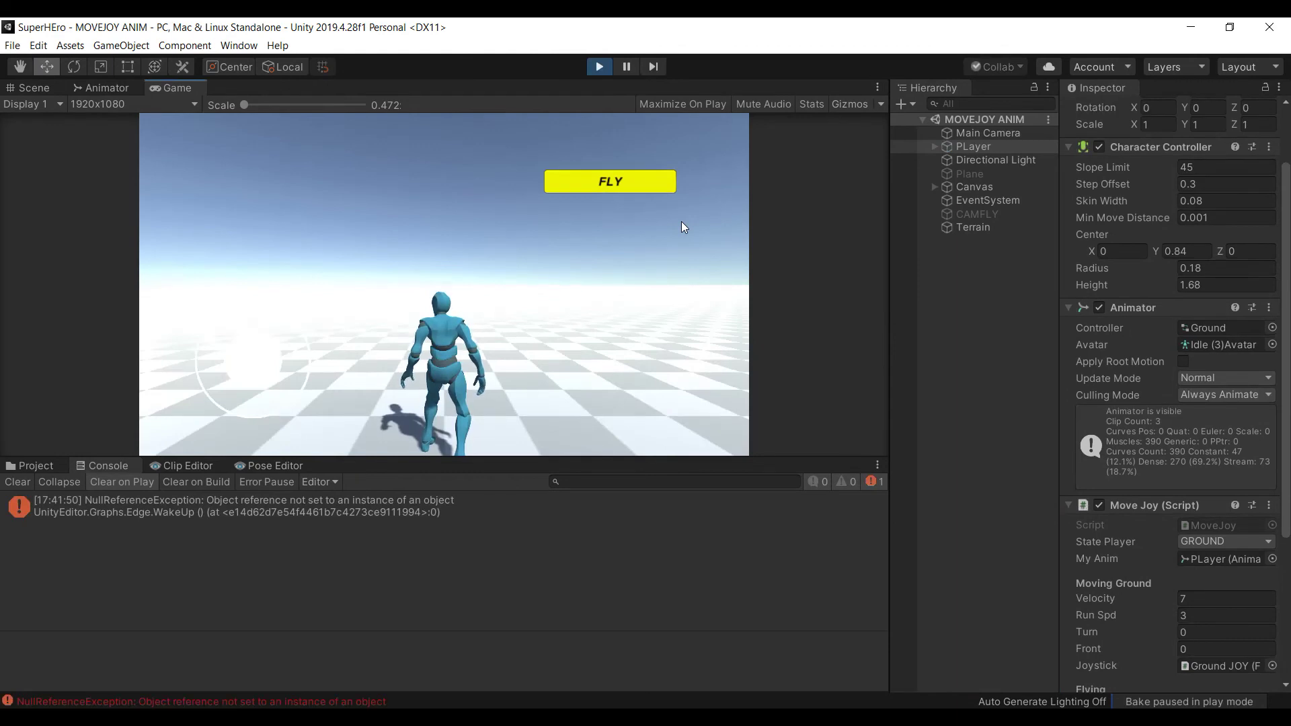
{"action": "left_click", "coordinate": [611, 191]}
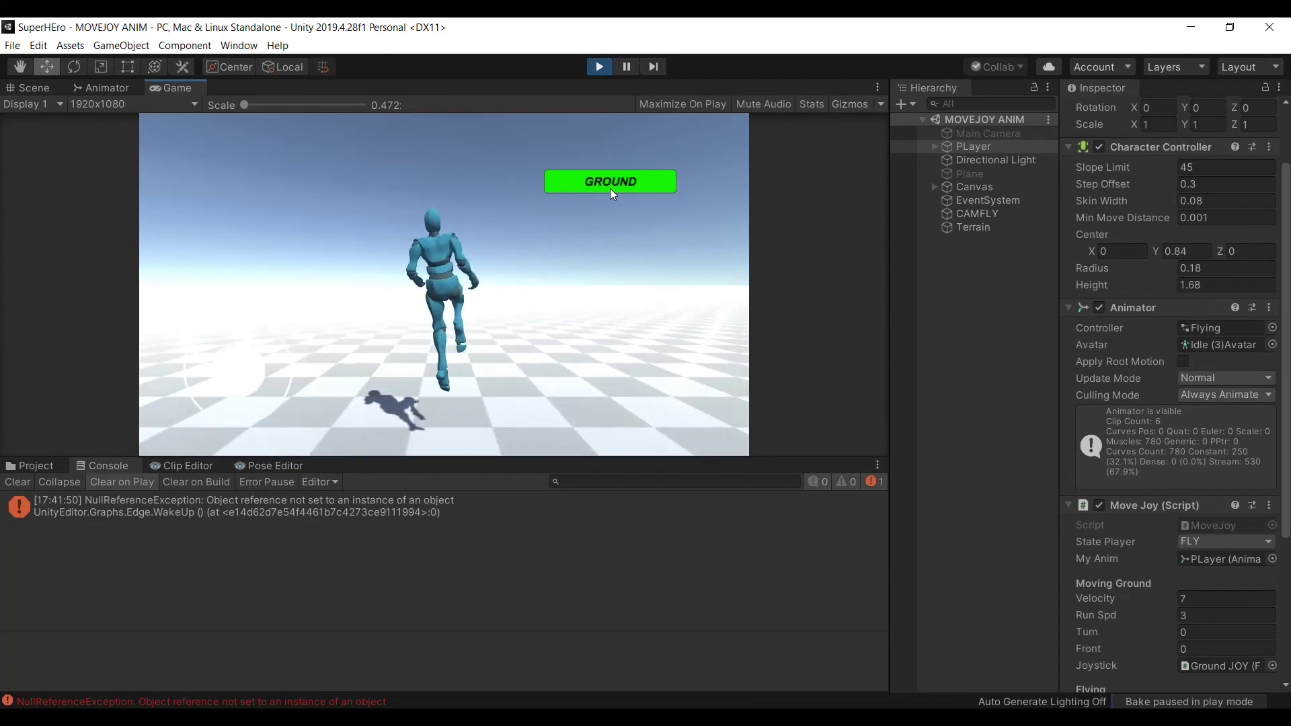
{"action": "left_click", "coordinate": [610, 189]}
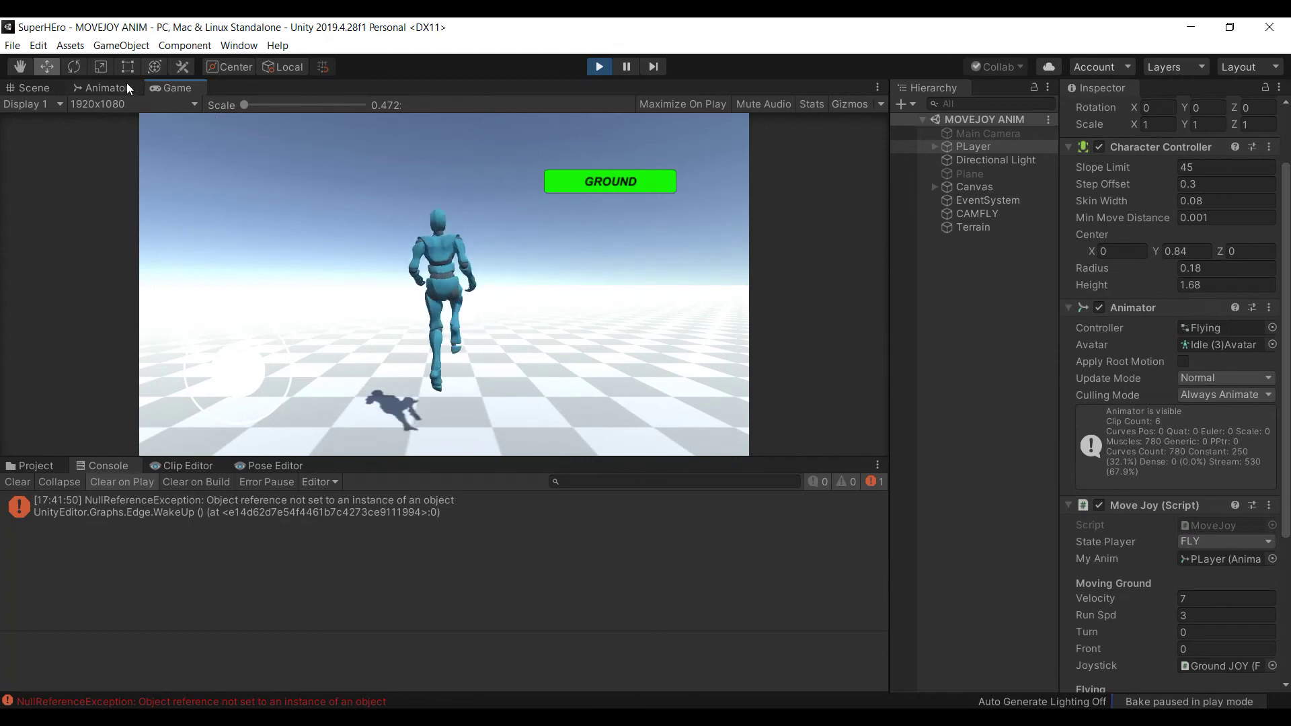
{"action": "left_click_drag", "start_coordinate": [201, 92], "coordinate": [712, 256]}
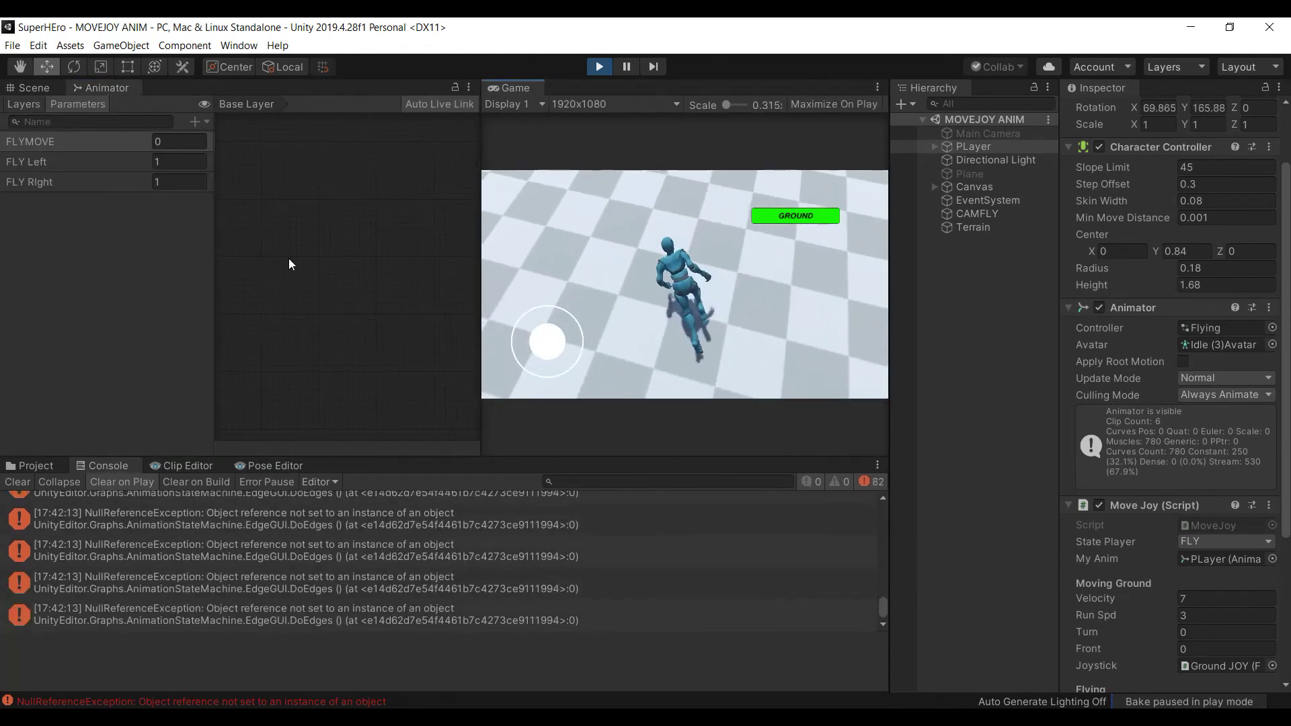
Browse to the Animator Controller folder and select the Flying controller
{"action": "left_click", "coordinate": [32, 470]}
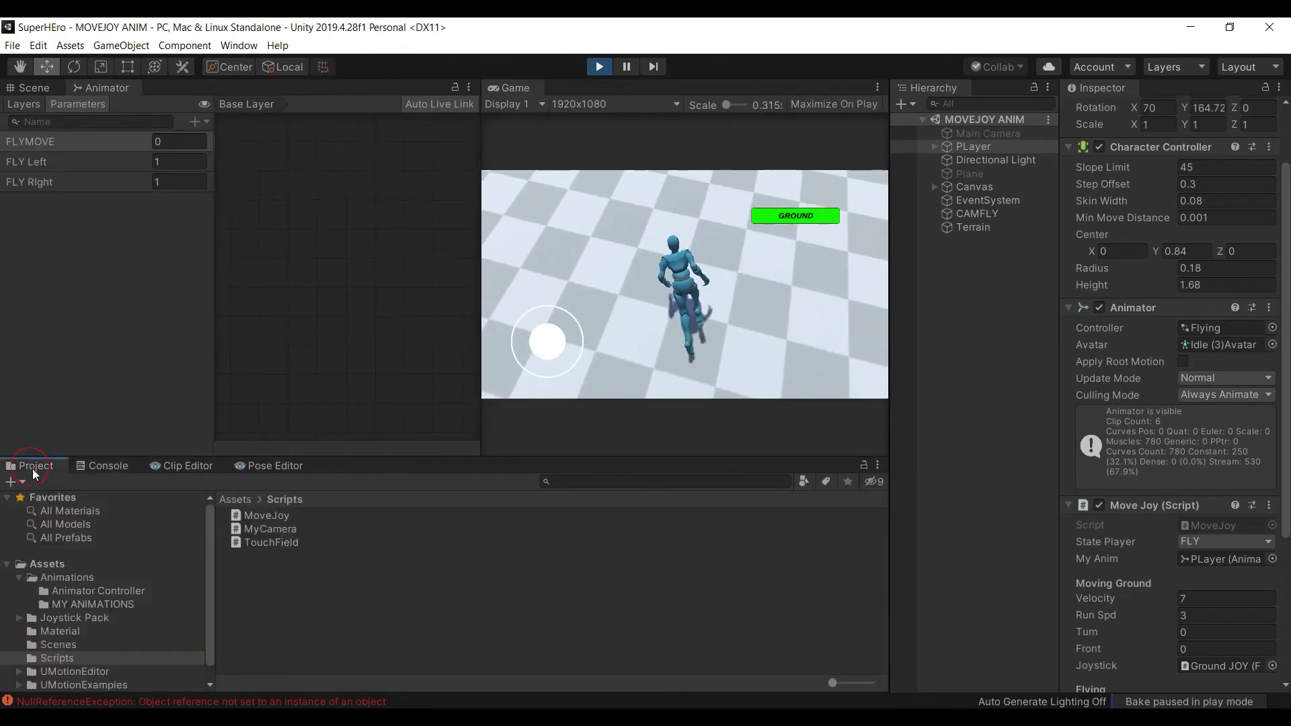
{"action": "left_click", "coordinate": [235, 499]}
{"action": "double_click", "coordinate": [284, 514]}
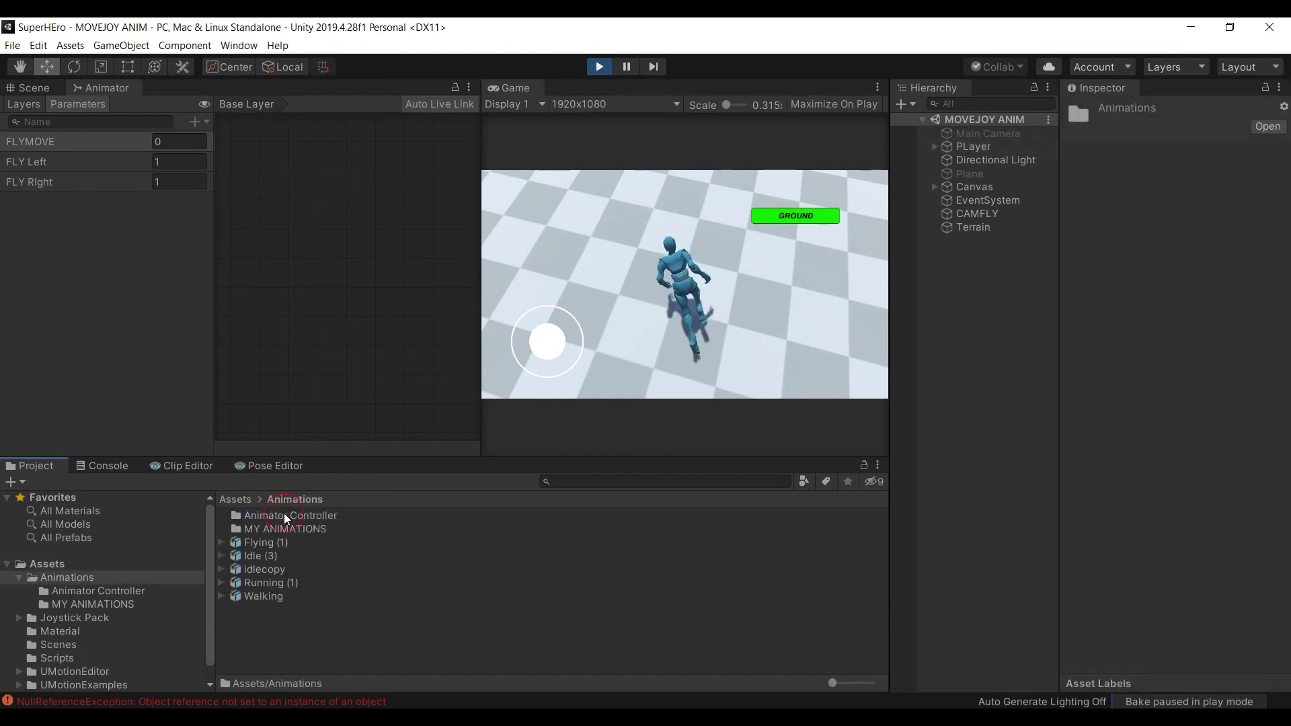
{"action": "double_click", "coordinate": [278, 518]}
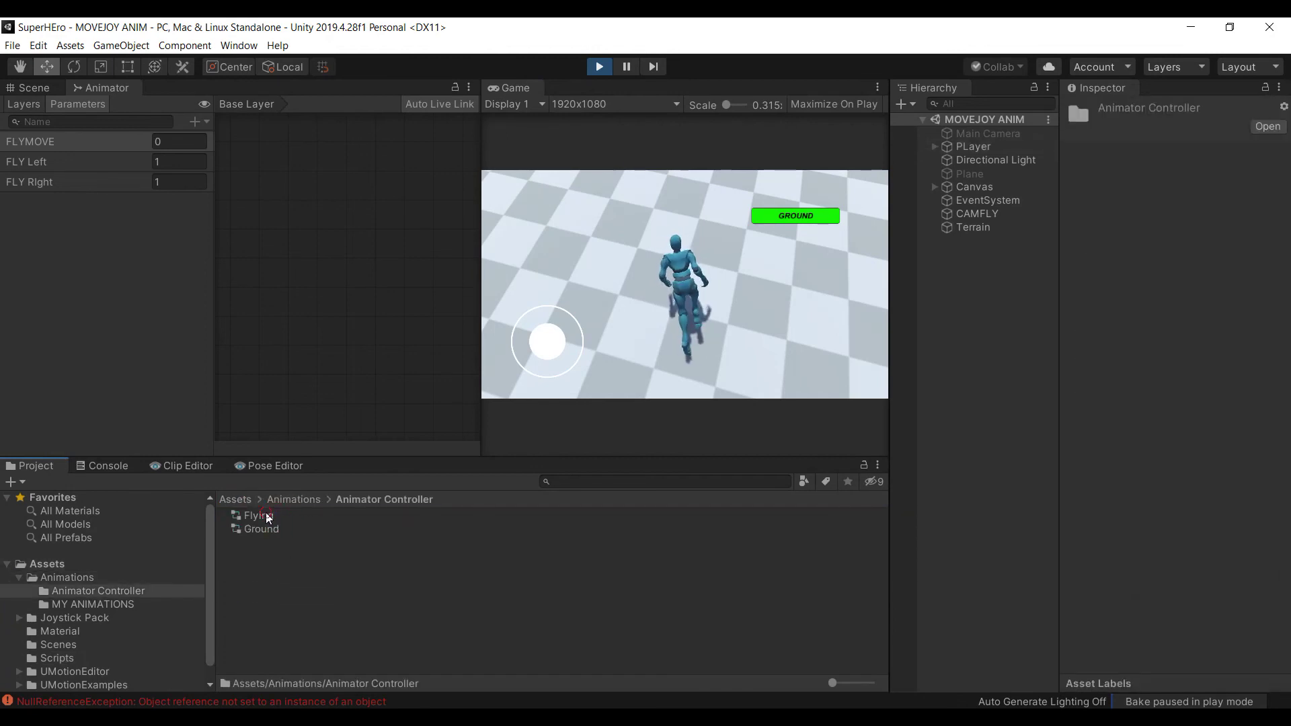
{"action": "left_click", "coordinate": [259, 515]}
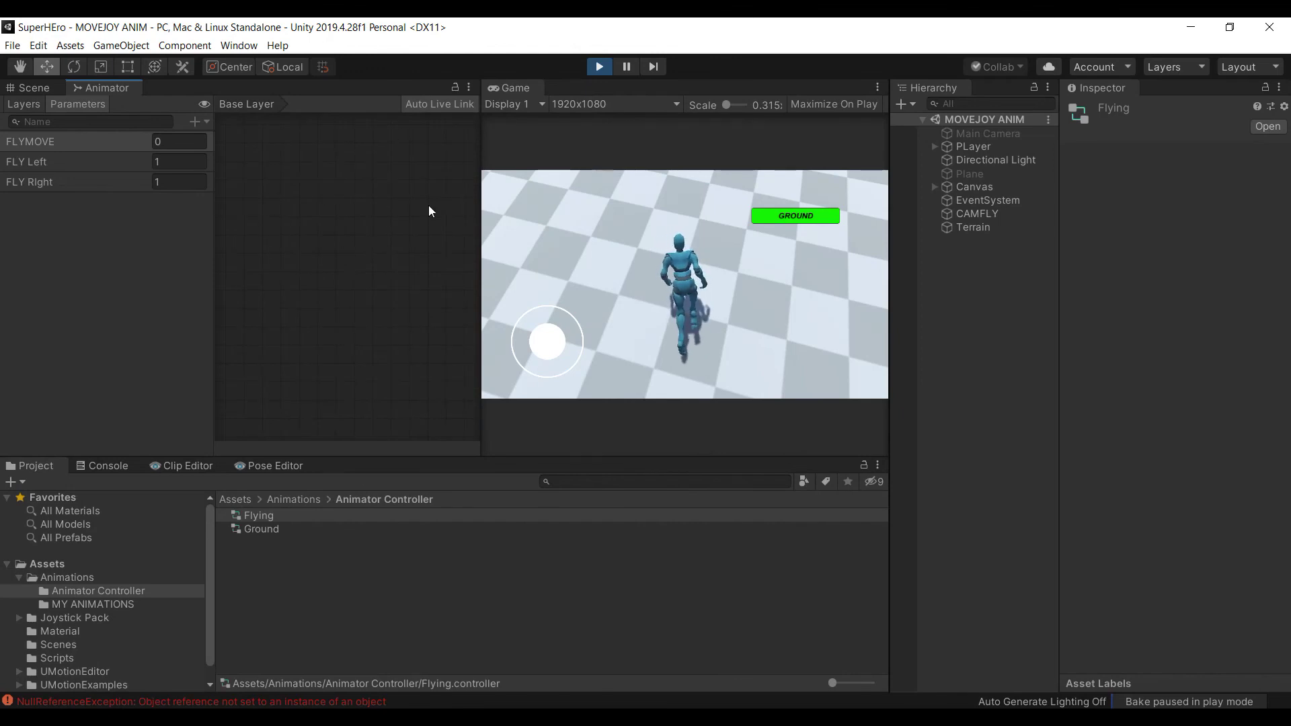
Exit play mode and move the Game view into the large left panel with the Animator
{"action": "left_click", "coordinate": [600, 65]}
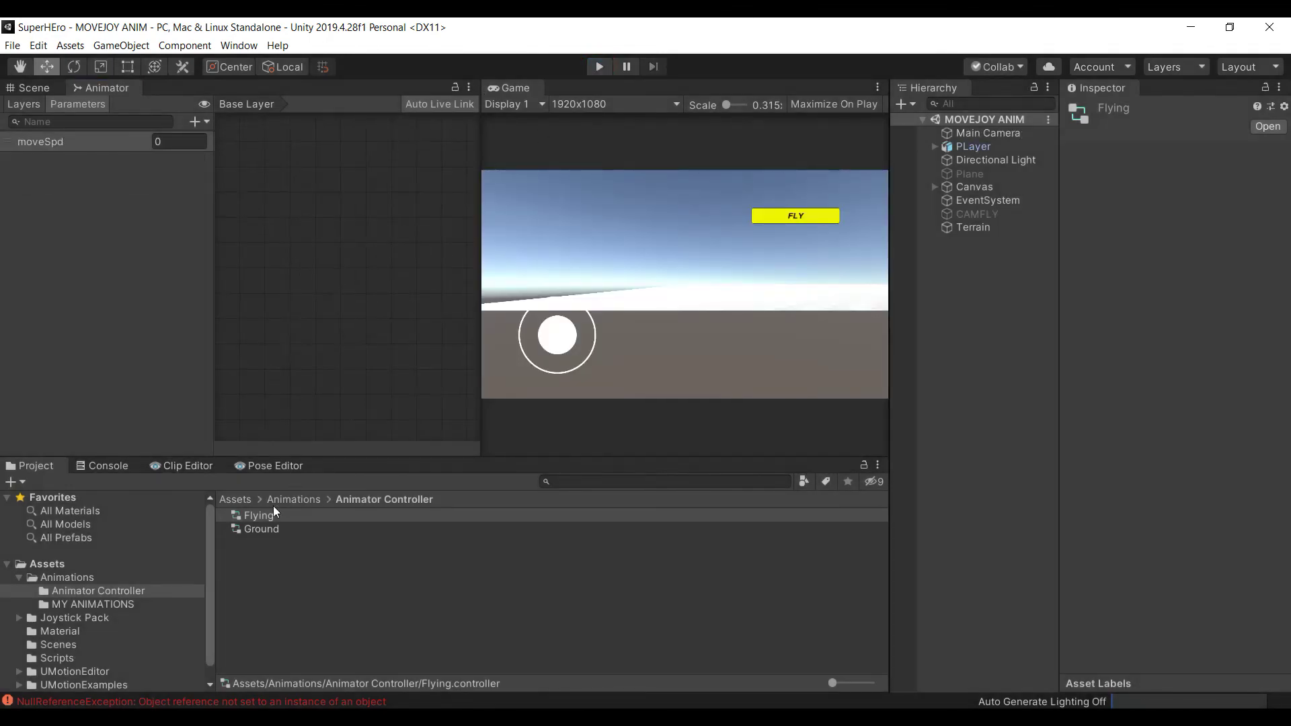
{"action": "left_click", "coordinate": [263, 529]}
{"action": "left_click", "coordinate": [269, 518]}
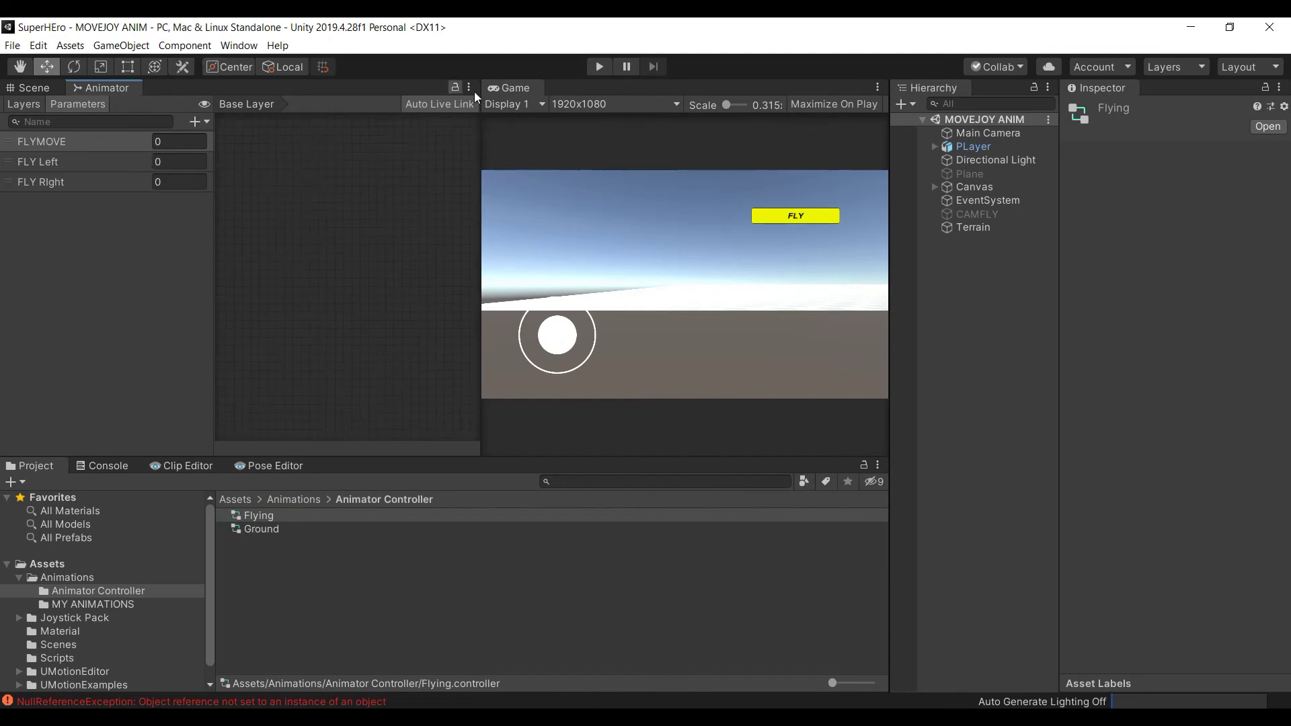
{"action": "left_click_drag", "start_coordinate": [526, 91], "coordinate": [169, 87]}
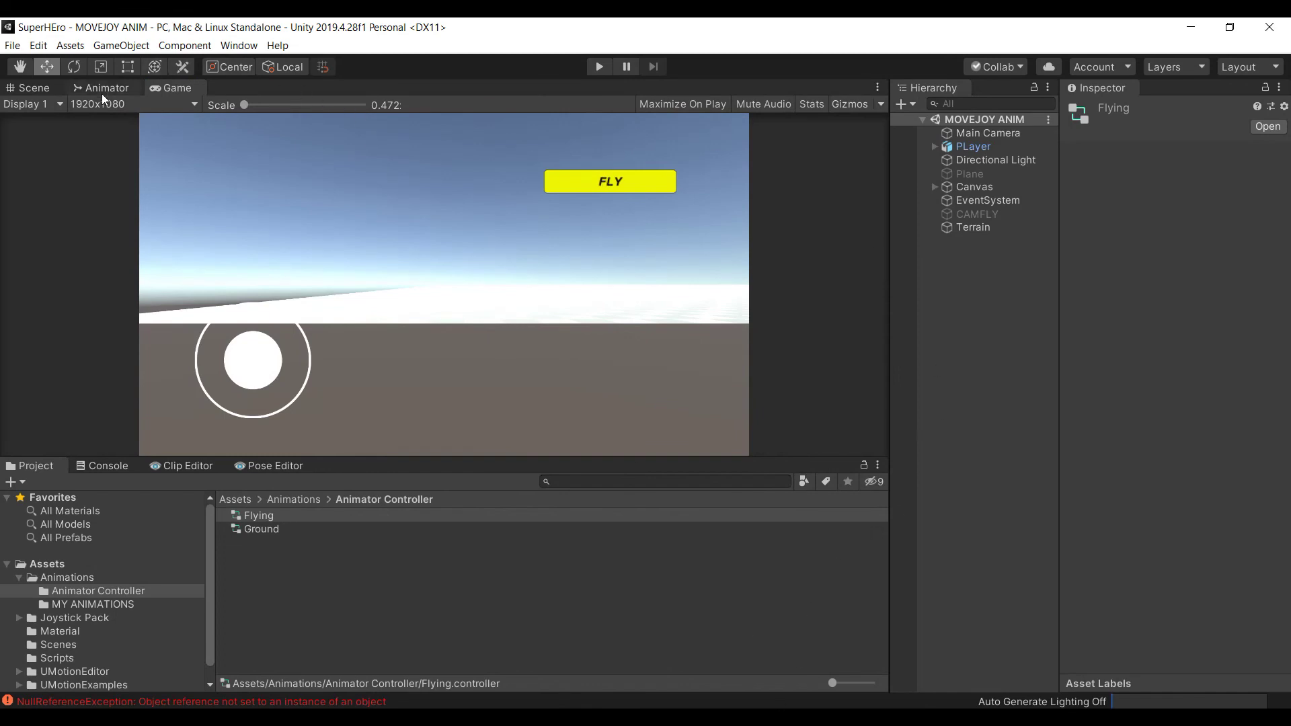
{"action": "mouse_move", "coordinate": [766, 717]}
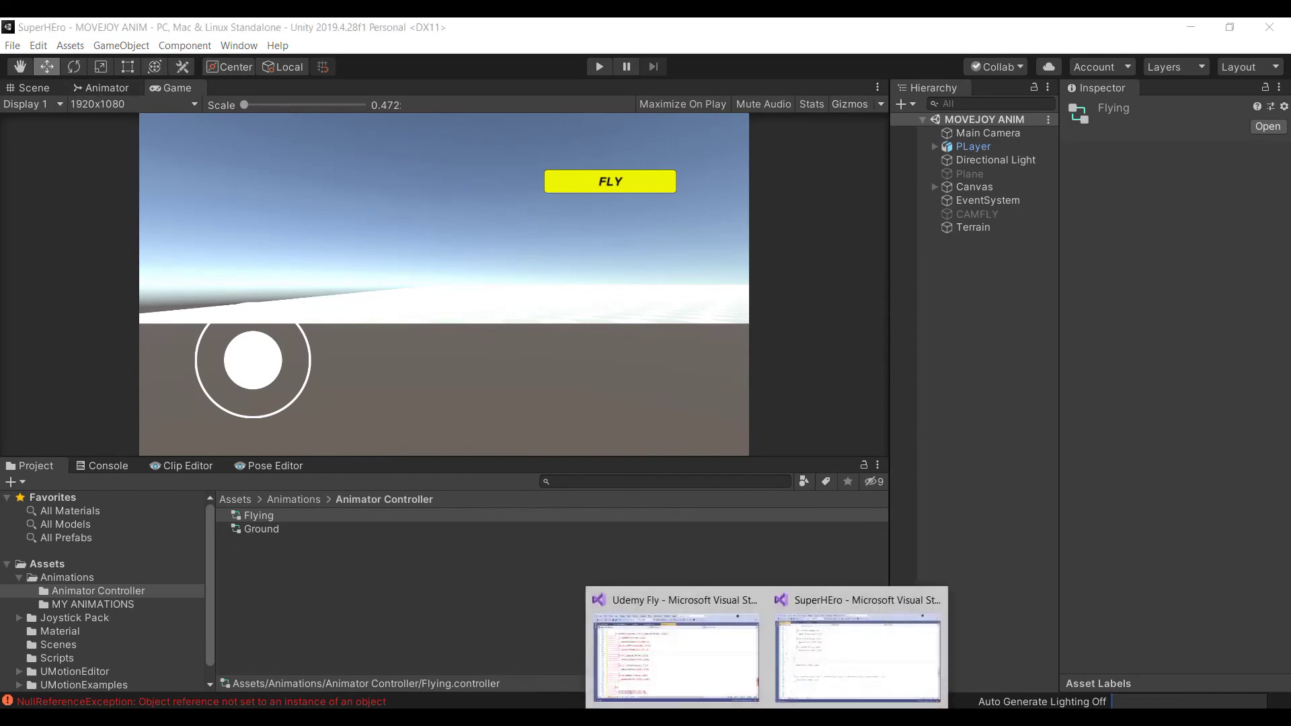
{"action": "mouse_move", "coordinate": [743, 608]}
{"action": "left_click", "coordinate": [1208, 371]}
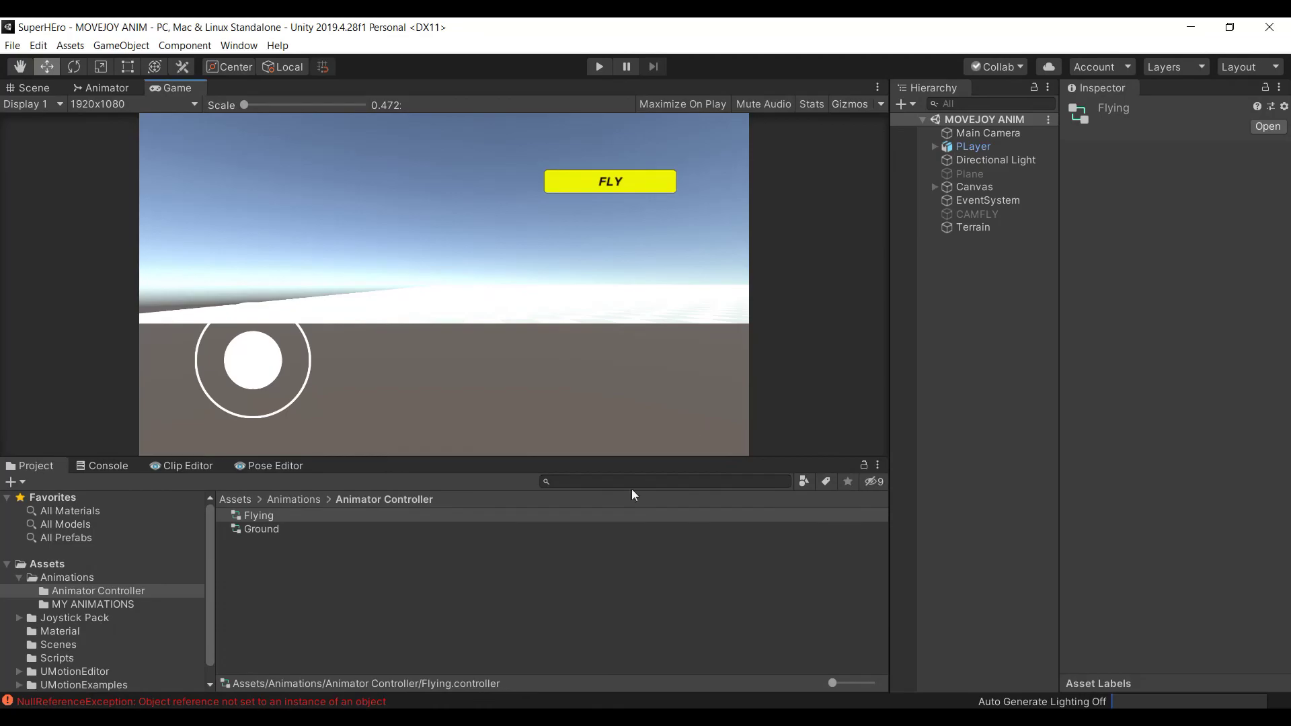
Copy the FLY RIght SetInteger line into the final else branch
{"action": "key", "text": "alt+Tab"}
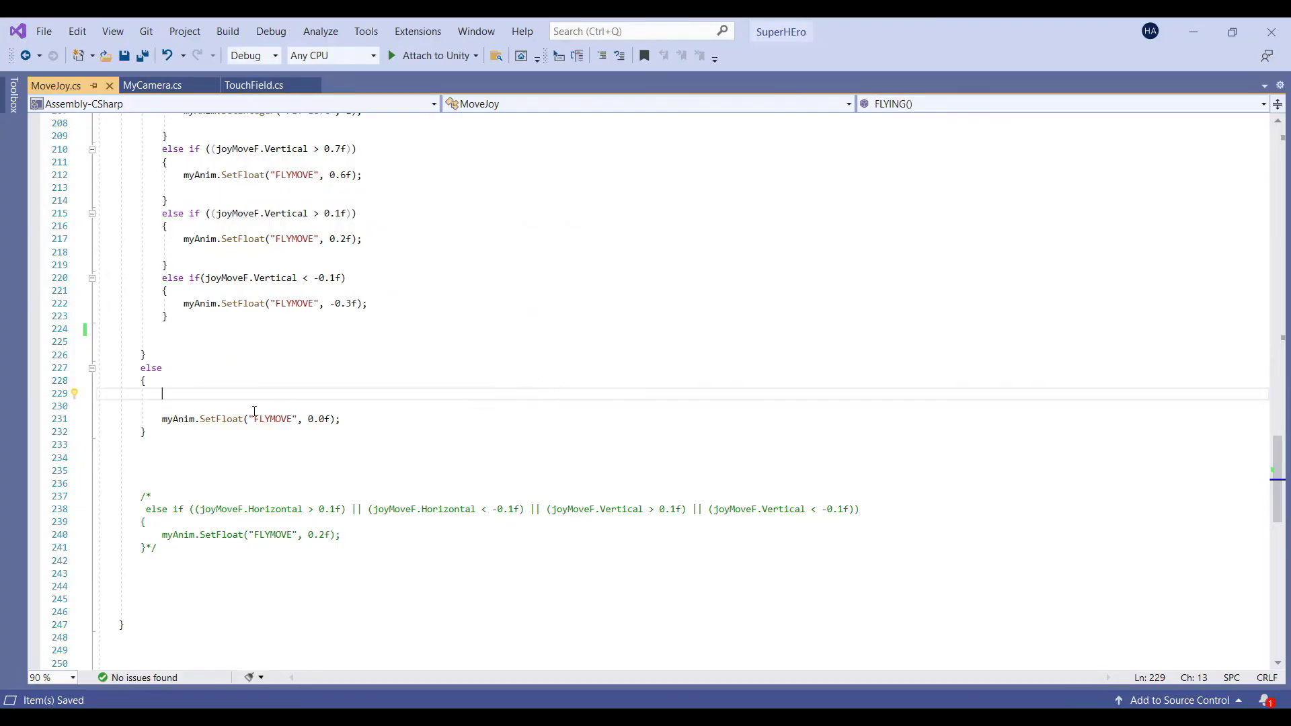
{"action": "scroll", "coordinate": [215, 378], "scroll_direction": "up", "scroll_amount": 5}
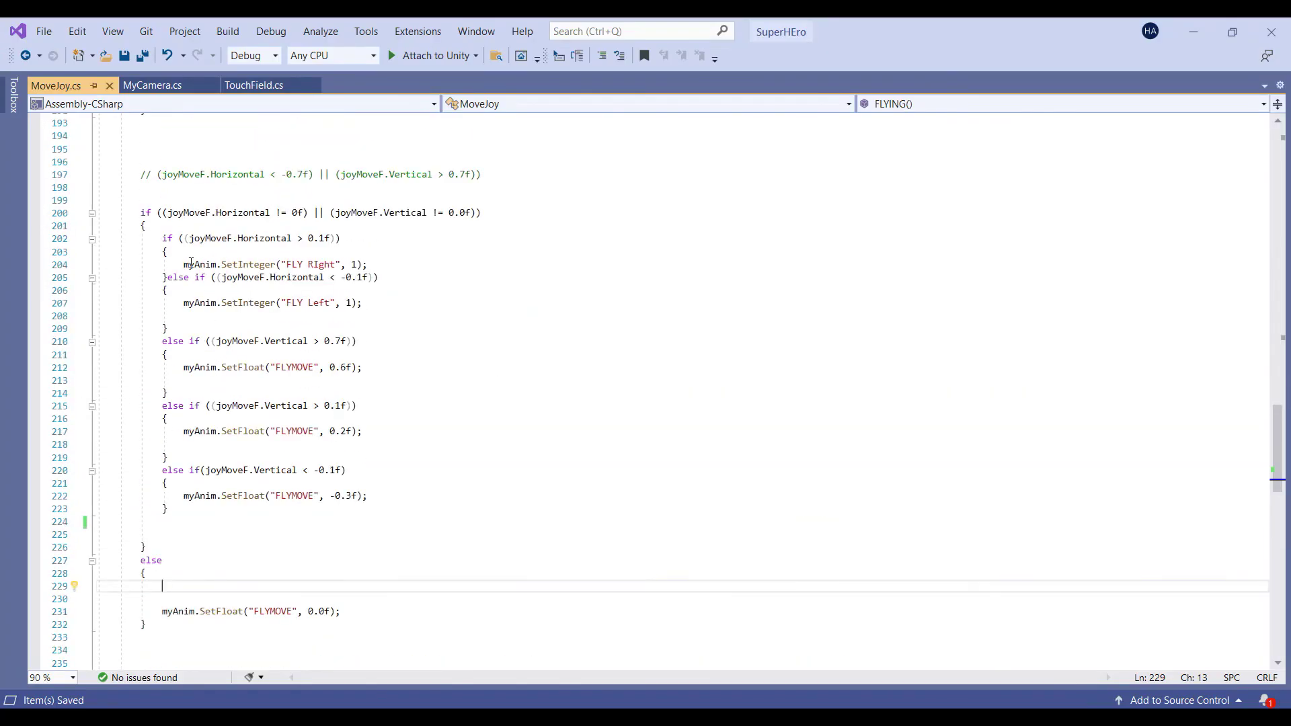
{"action": "left_click_drag", "start_coordinate": [179, 266], "coordinate": [368, 263]}
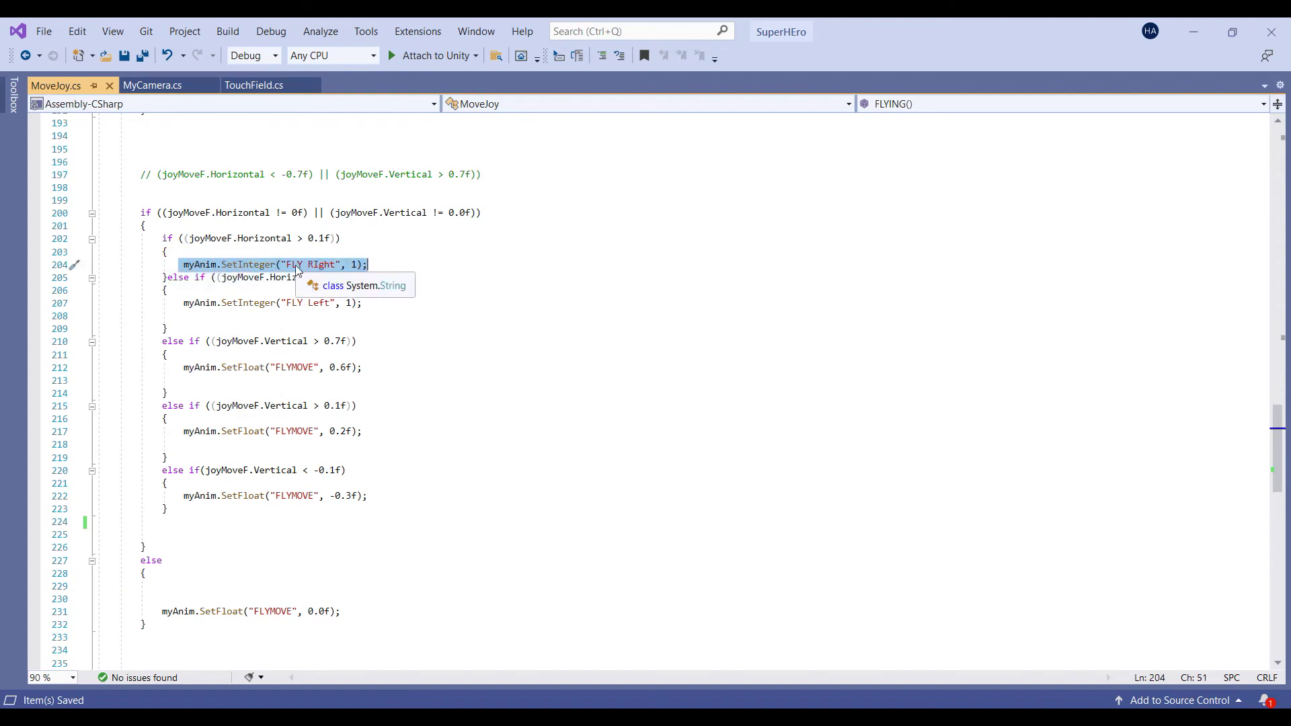
{"action": "key", "text": "Up"}
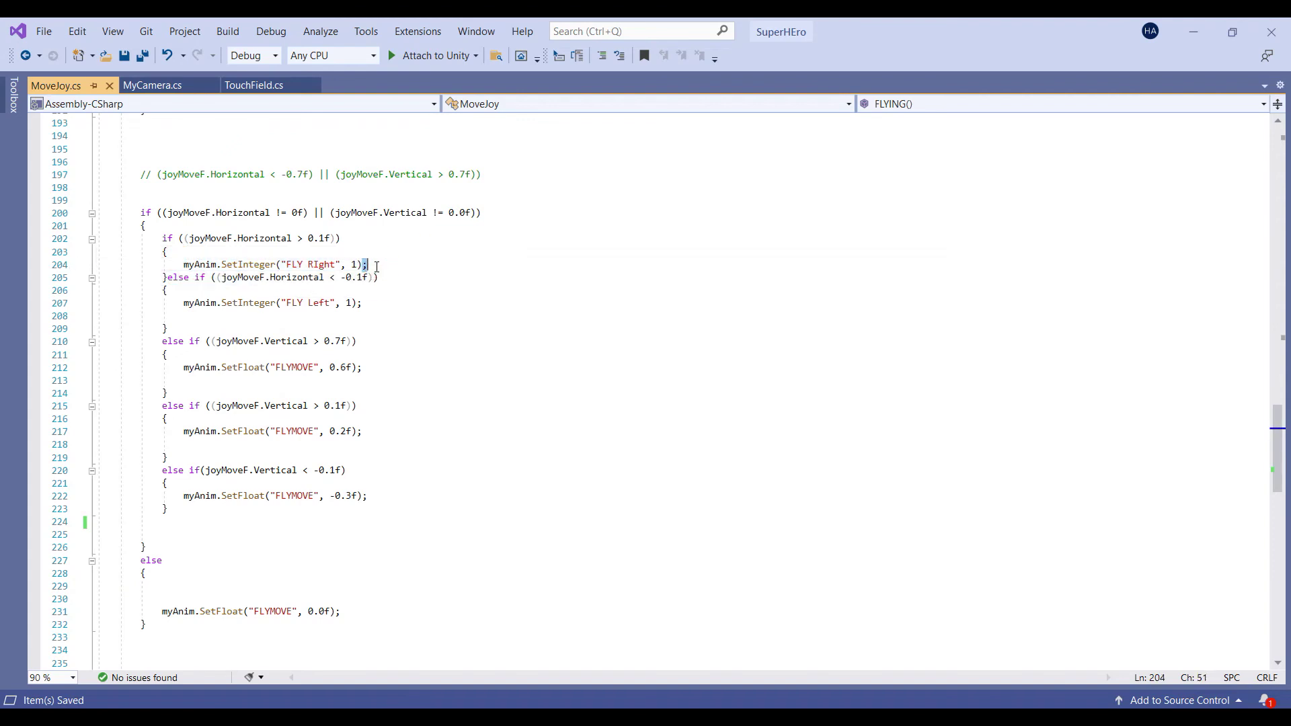
{"action": "triple_click", "coordinate": [375, 265]}
{"action": "key", "text": "ctrl+c"}
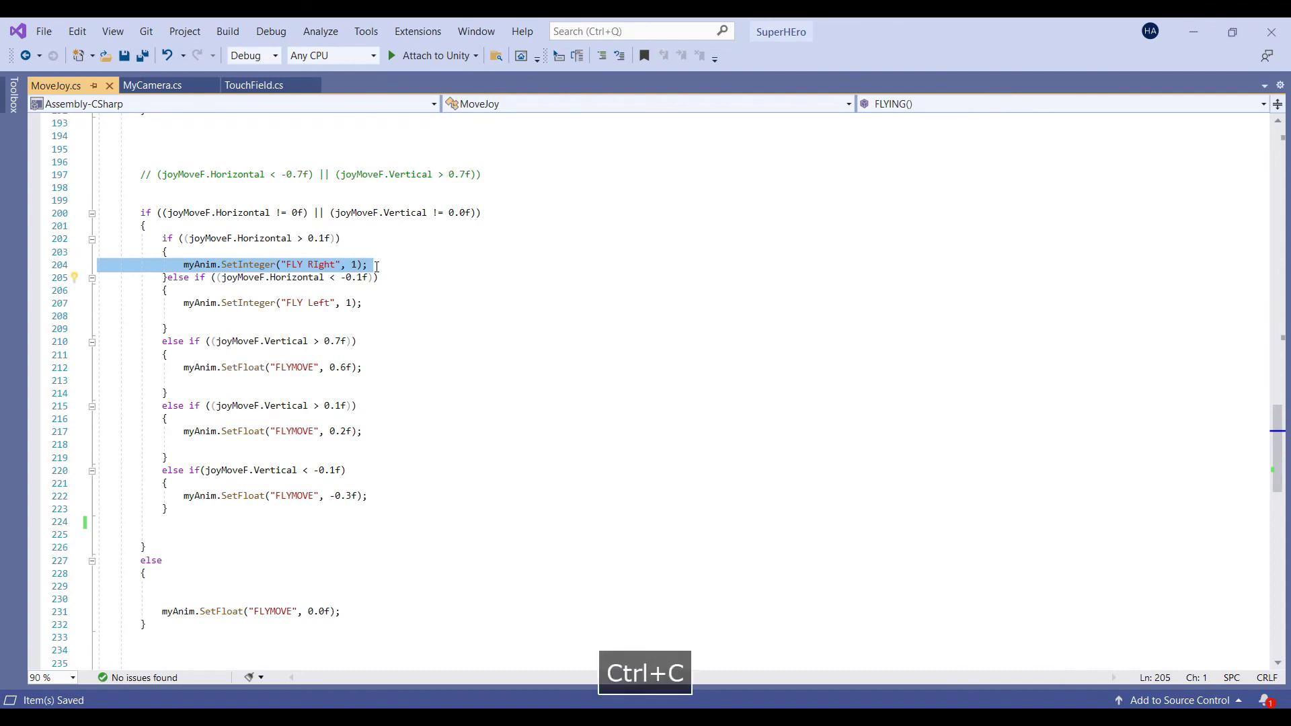
{"action": "left_click", "coordinate": [174, 594]}
{"action": "key", "text": "ctrl+v"}
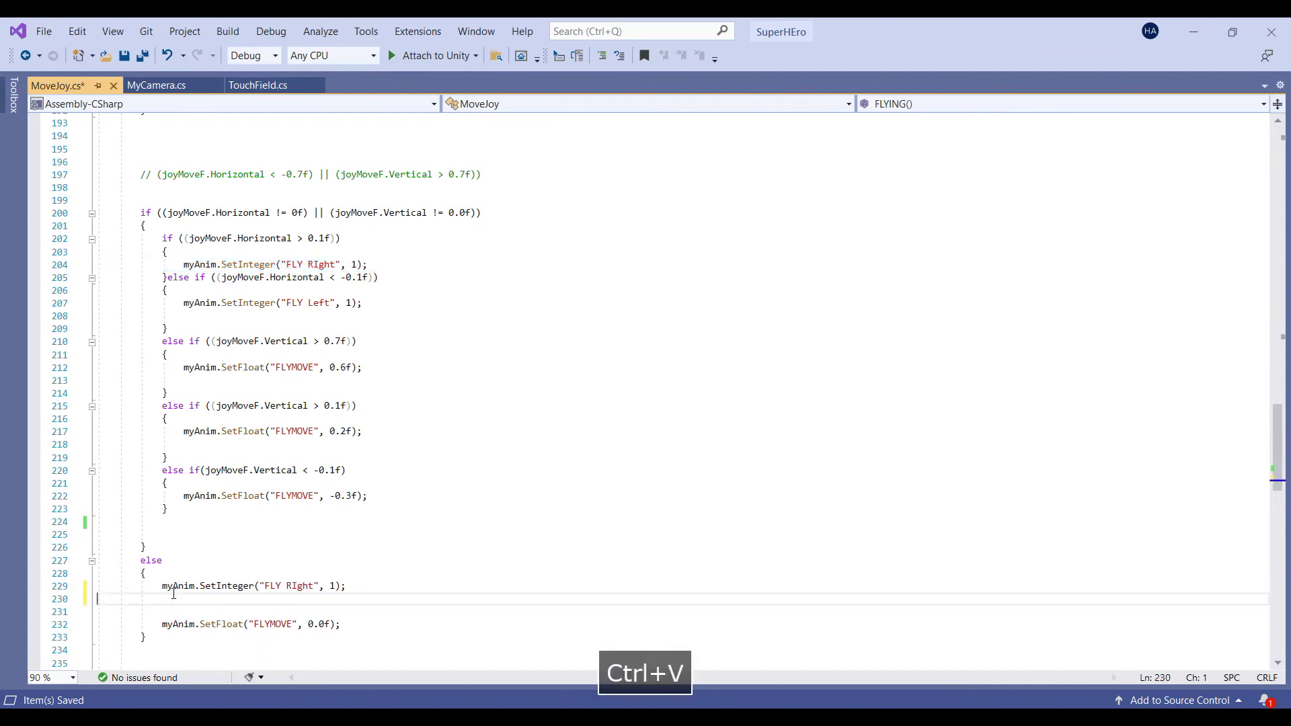
Copy the FLY Left SetInteger line into the else branch as well and save
{"action": "triple_click", "coordinate": [376, 303]}
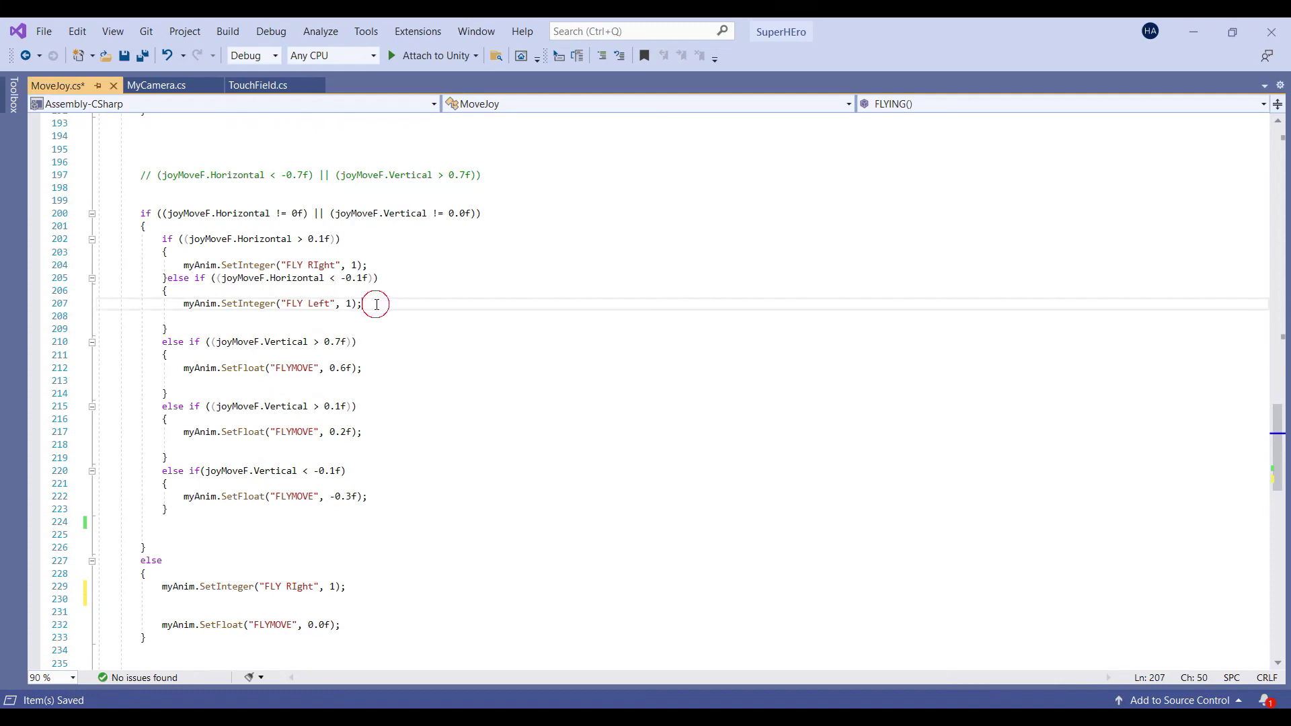
{"action": "key", "text": "ctrl+c"}
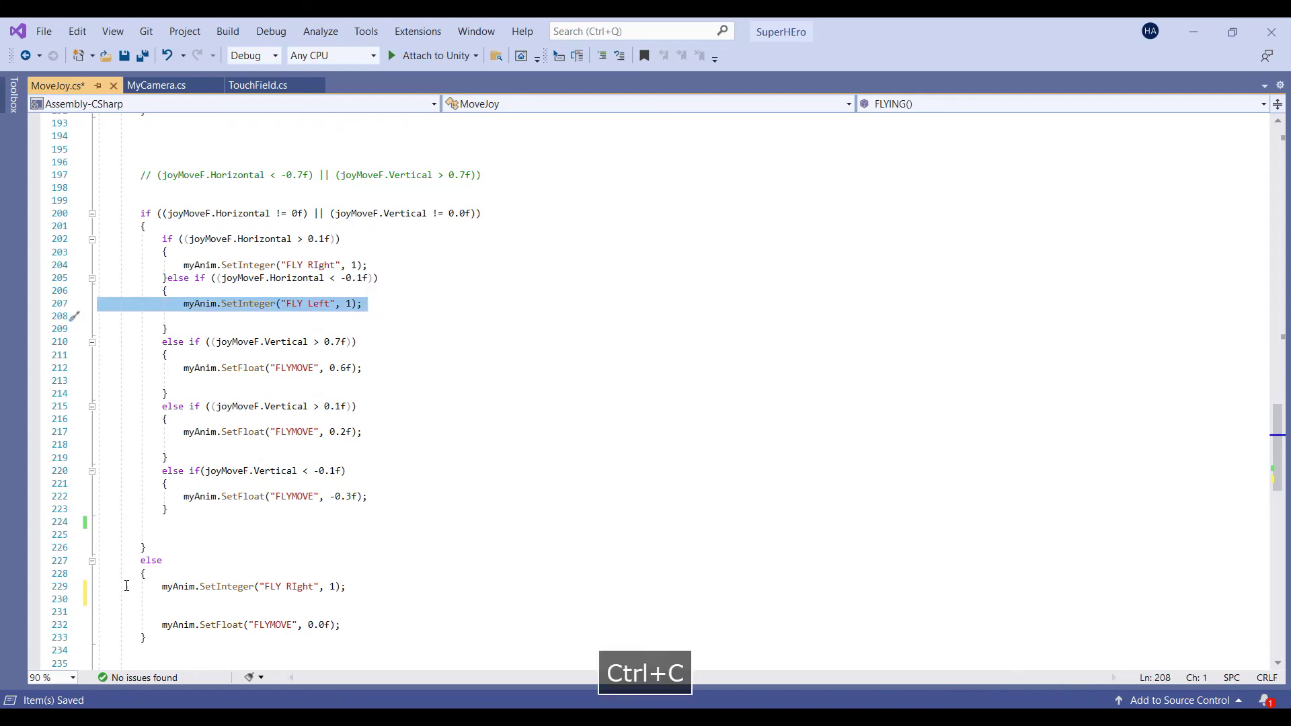
{"action": "left_click", "coordinate": [165, 612]}
{"action": "key", "text": "ctrl+v"}
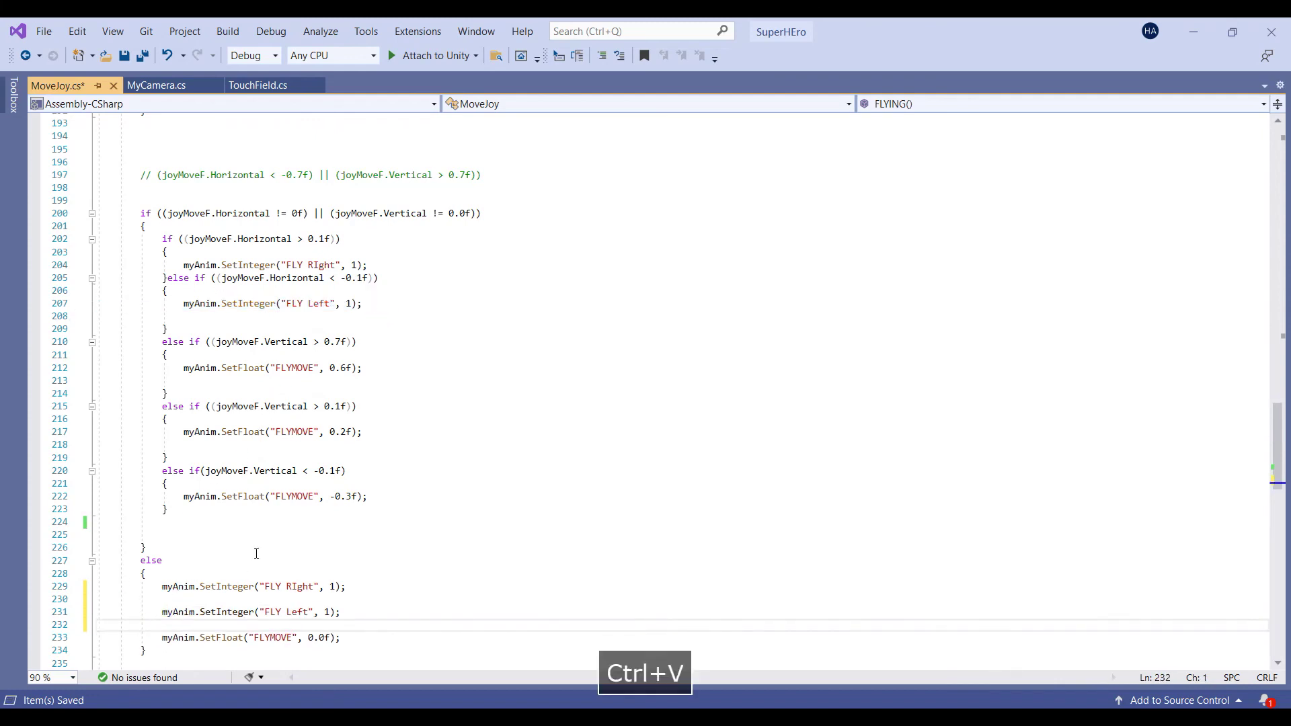
{"action": "scroll", "coordinate": [255, 555], "scroll_direction": "down", "scroll_amount": 1}
{"action": "left_click", "coordinate": [330, 547]}
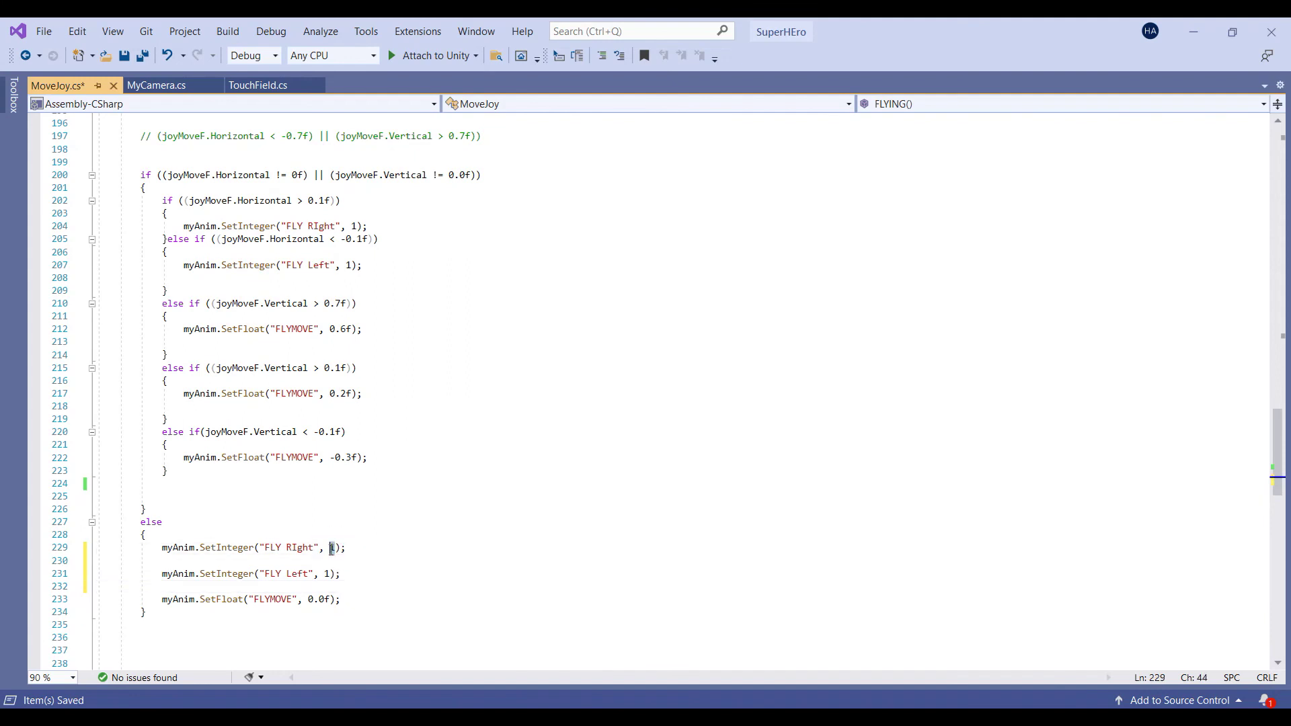
{"action": "key", "text": "ctrl+s"}
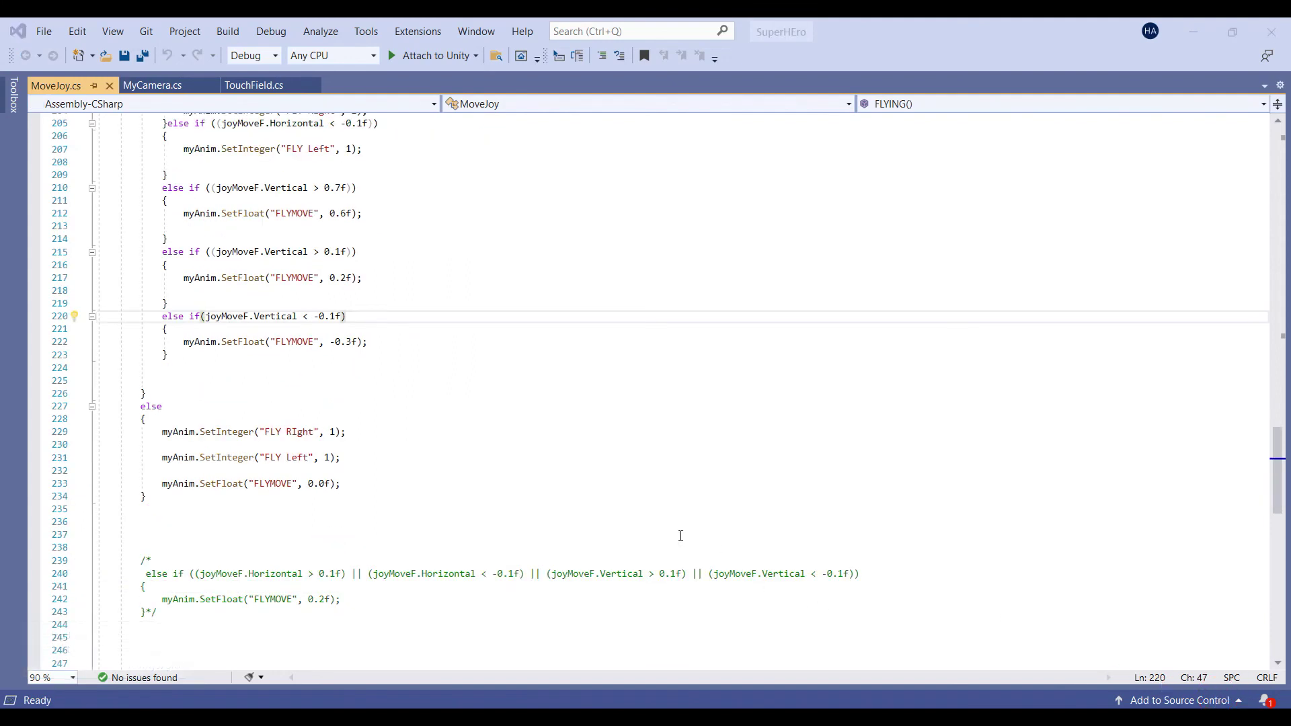
Change both pasted FLY RIght and FLY Left values from 1 to 0 and save
{"action": "double_click", "coordinate": [333, 431]}
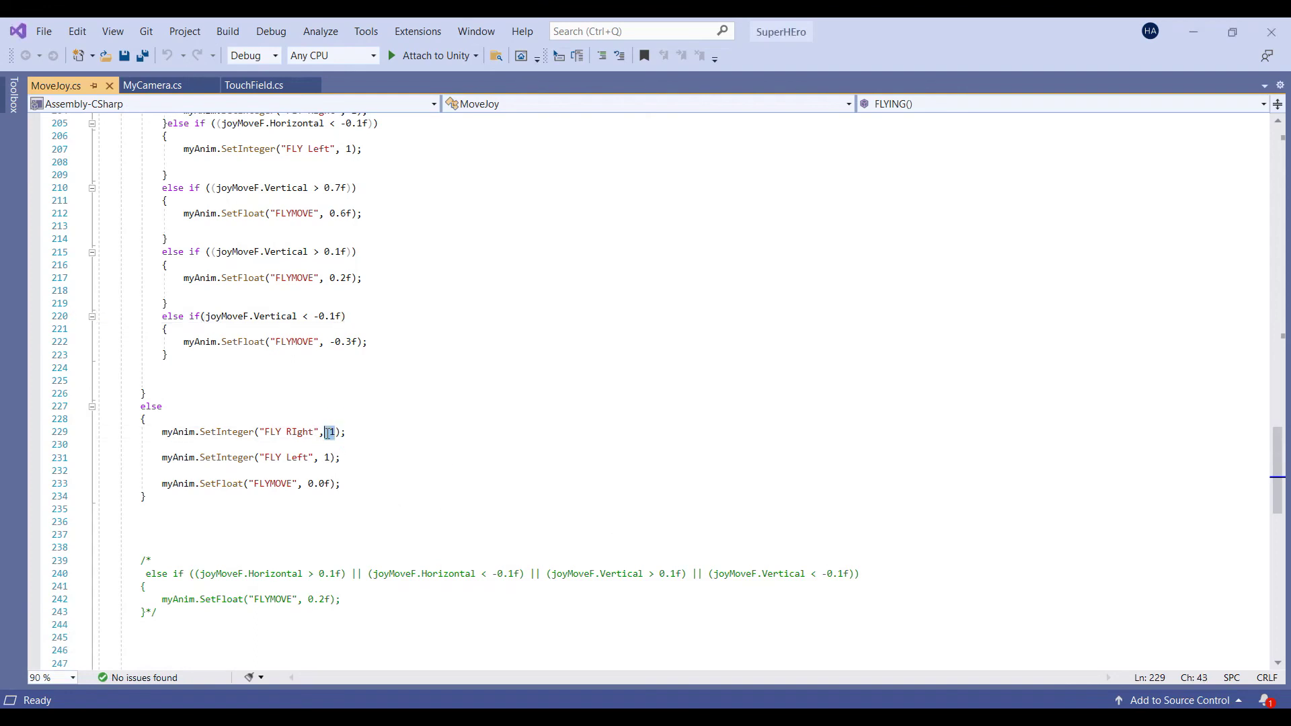
{"action": "key", "text": "BackSpace"}
{"action": "type", "text": "0"}
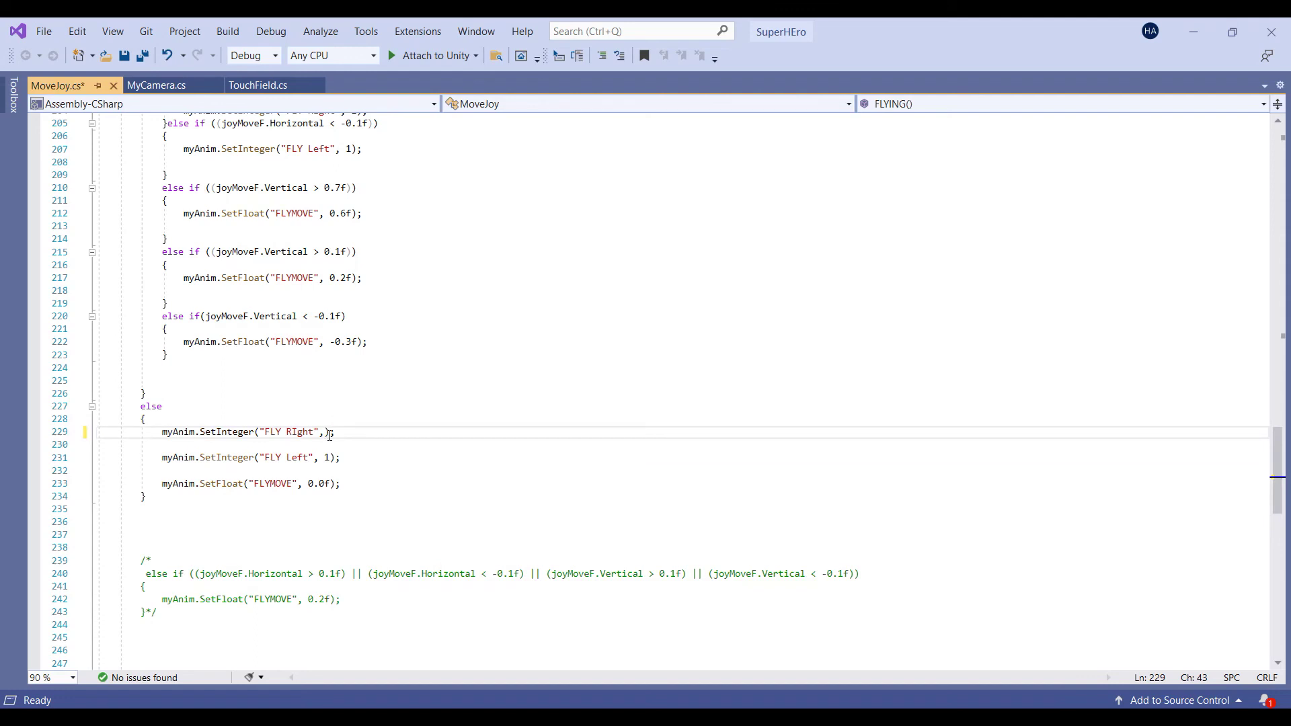
{"action": "double_click", "coordinate": [329, 458]}
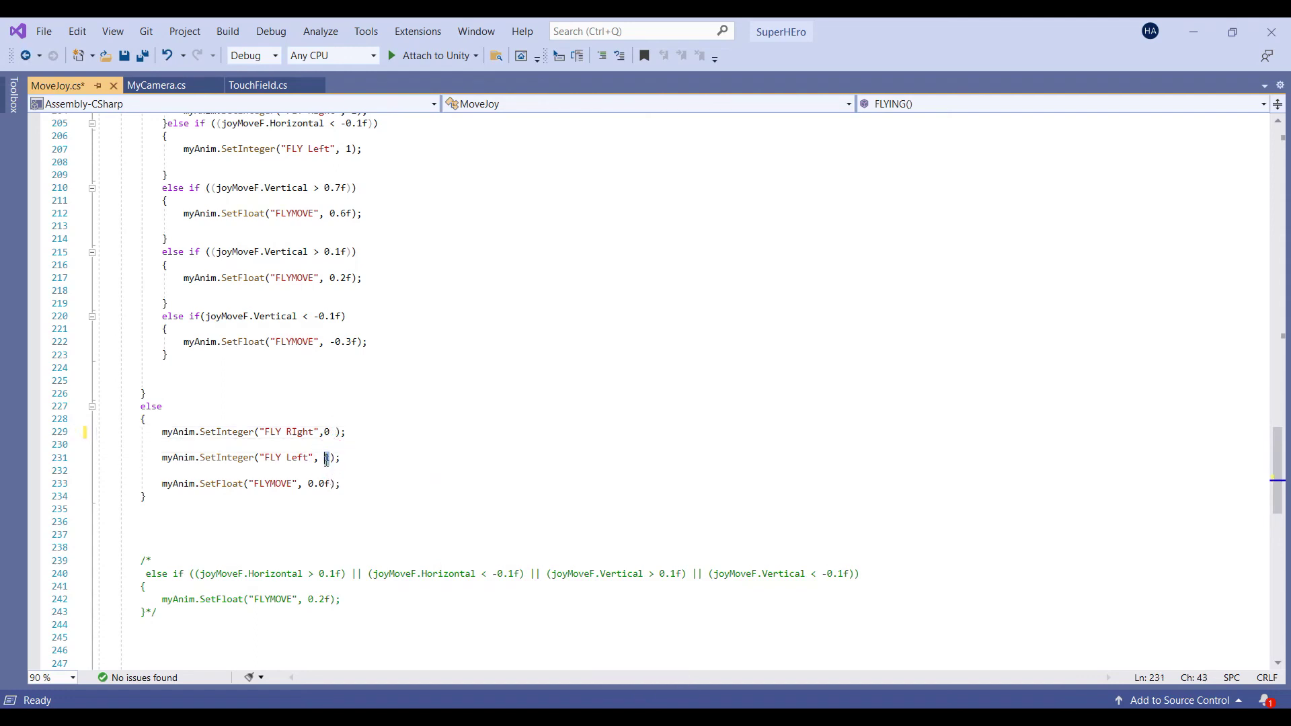
{"action": "type", "text": "0"}
{"action": "left_click", "coordinate": [326, 434]}
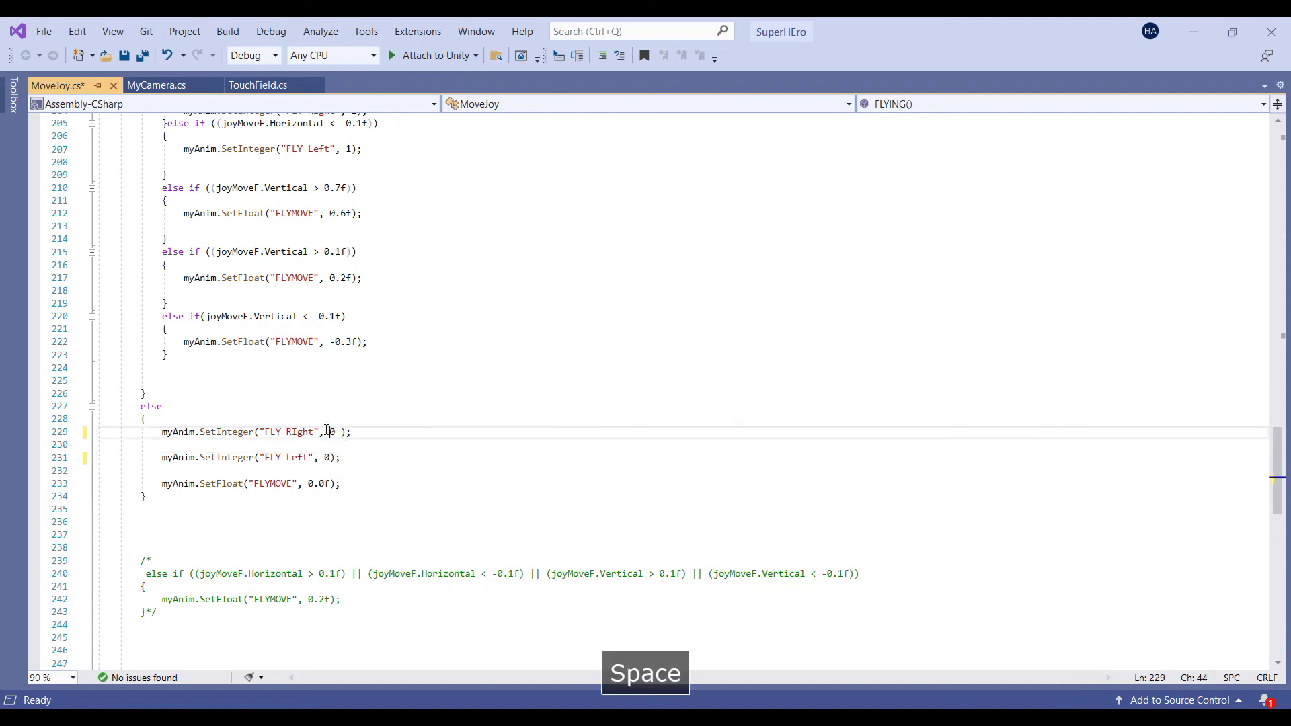
{"action": "key", "text": "ctrl+s"}
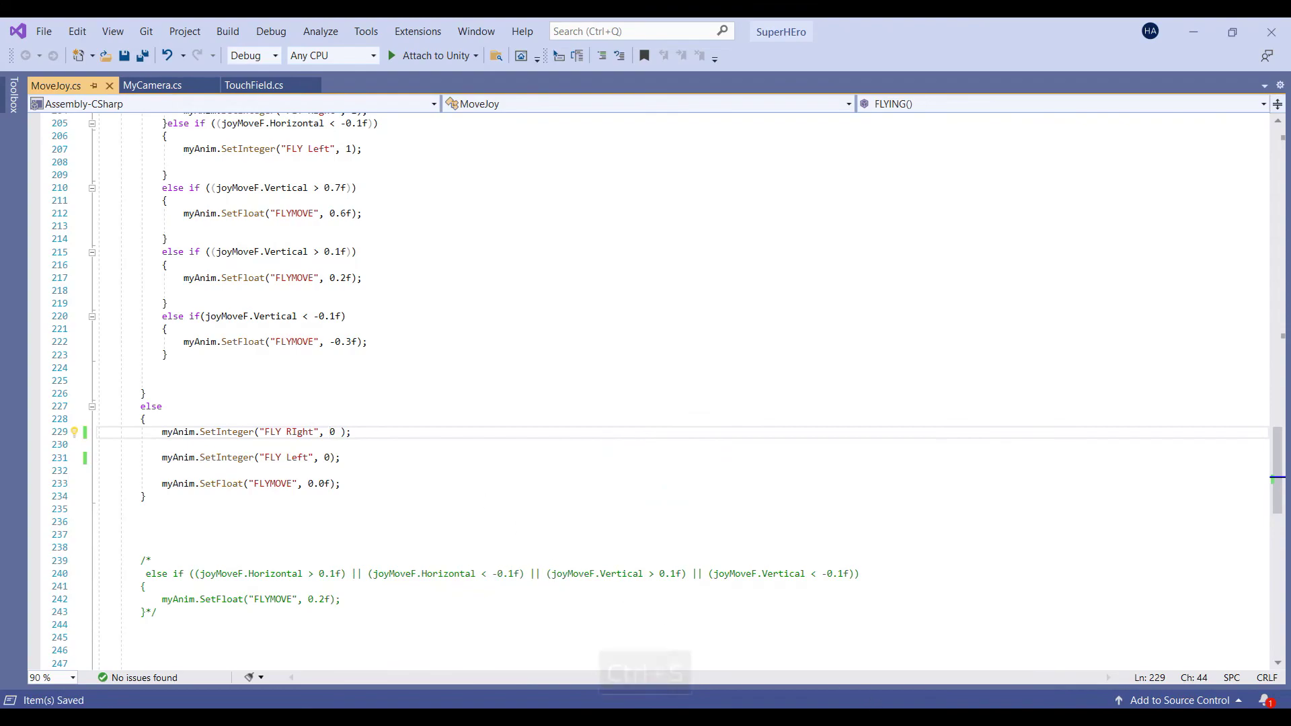
Add a FLY Left Equals 0 condition to the FLY LEFT-to-FLYIDLE transition
{"action": "key", "text": "alt+Tab"}
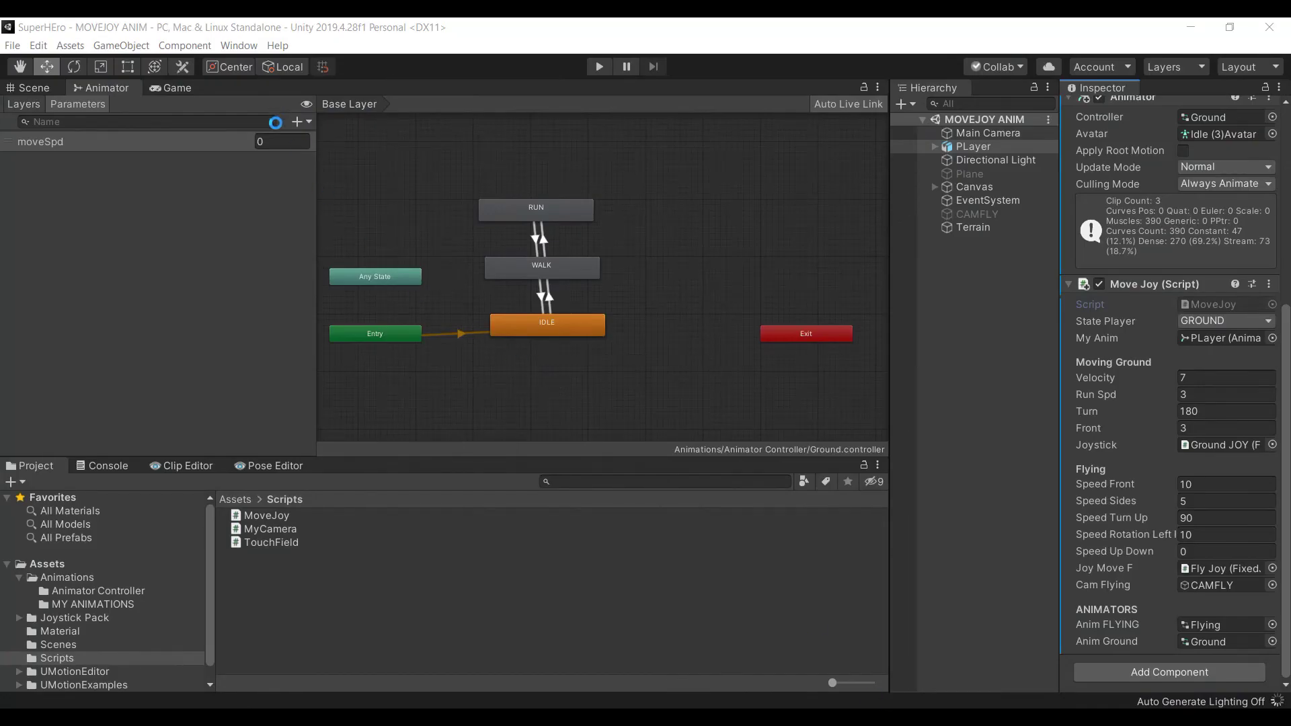
{"action": "left_click", "coordinate": [246, 499]}
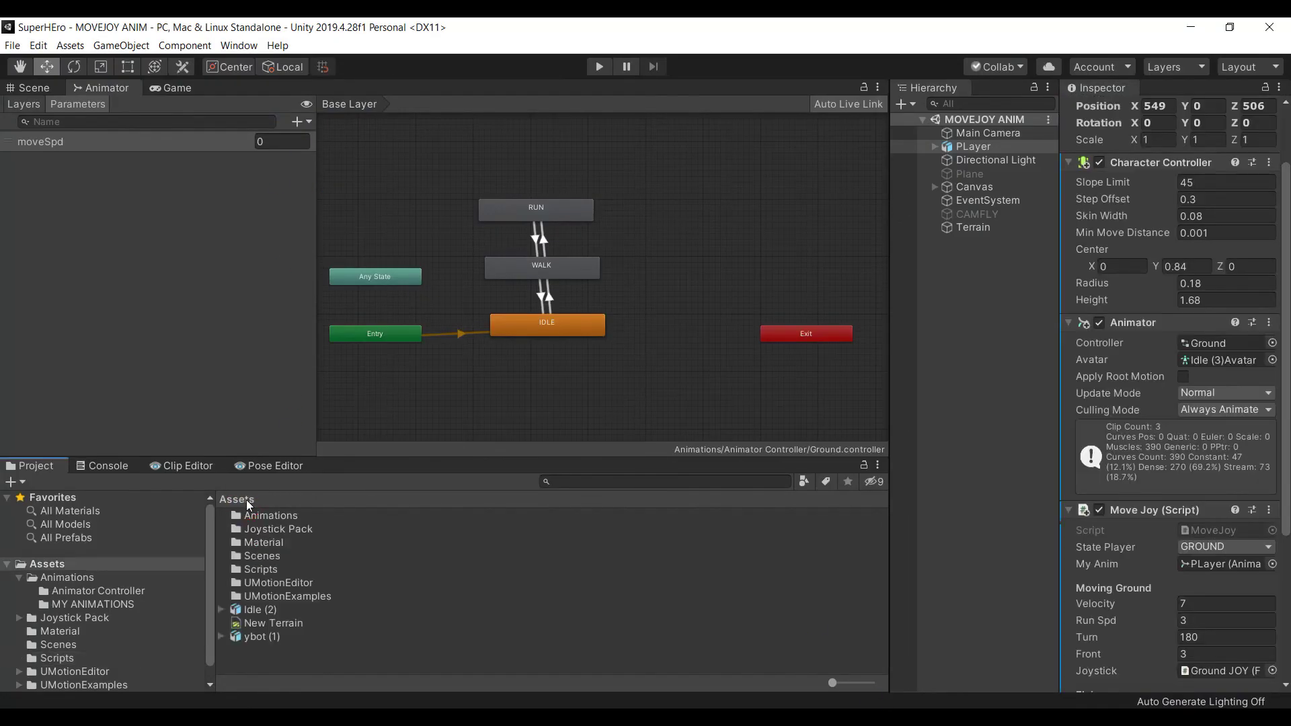
{"action": "double_click", "coordinate": [267, 518]}
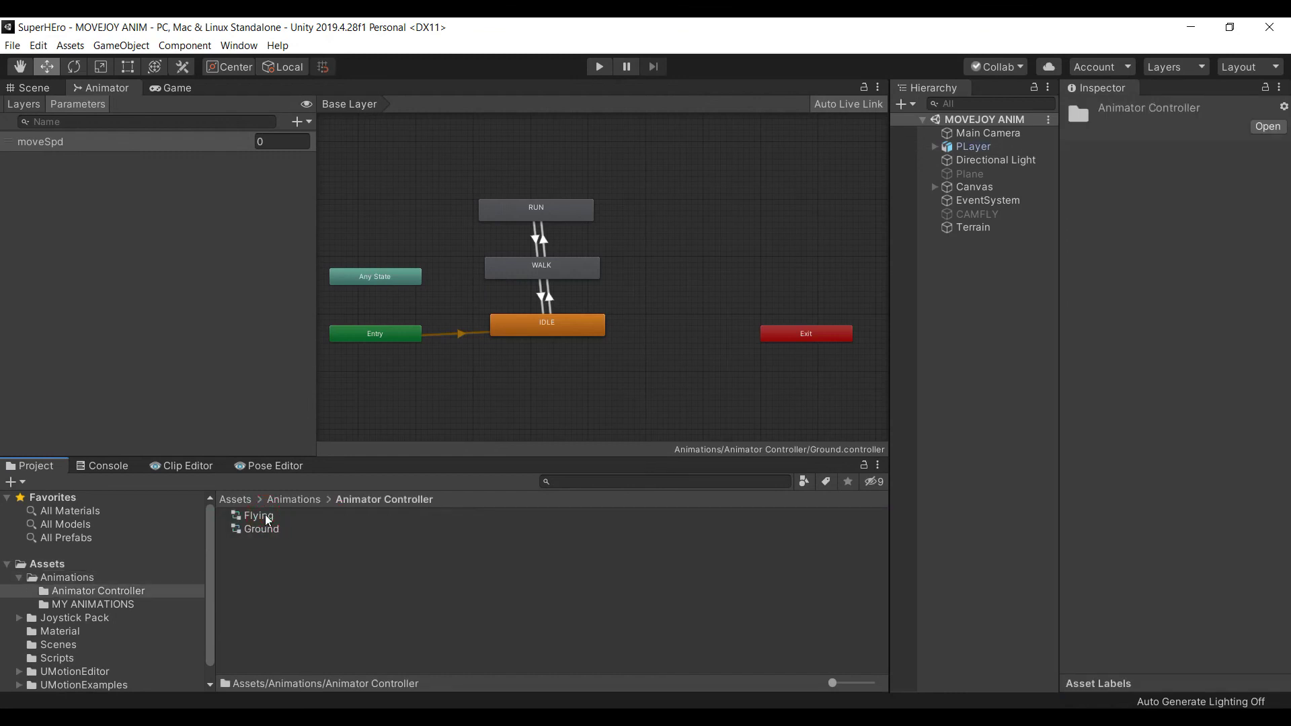
{"action": "left_click", "coordinate": [259, 516]}
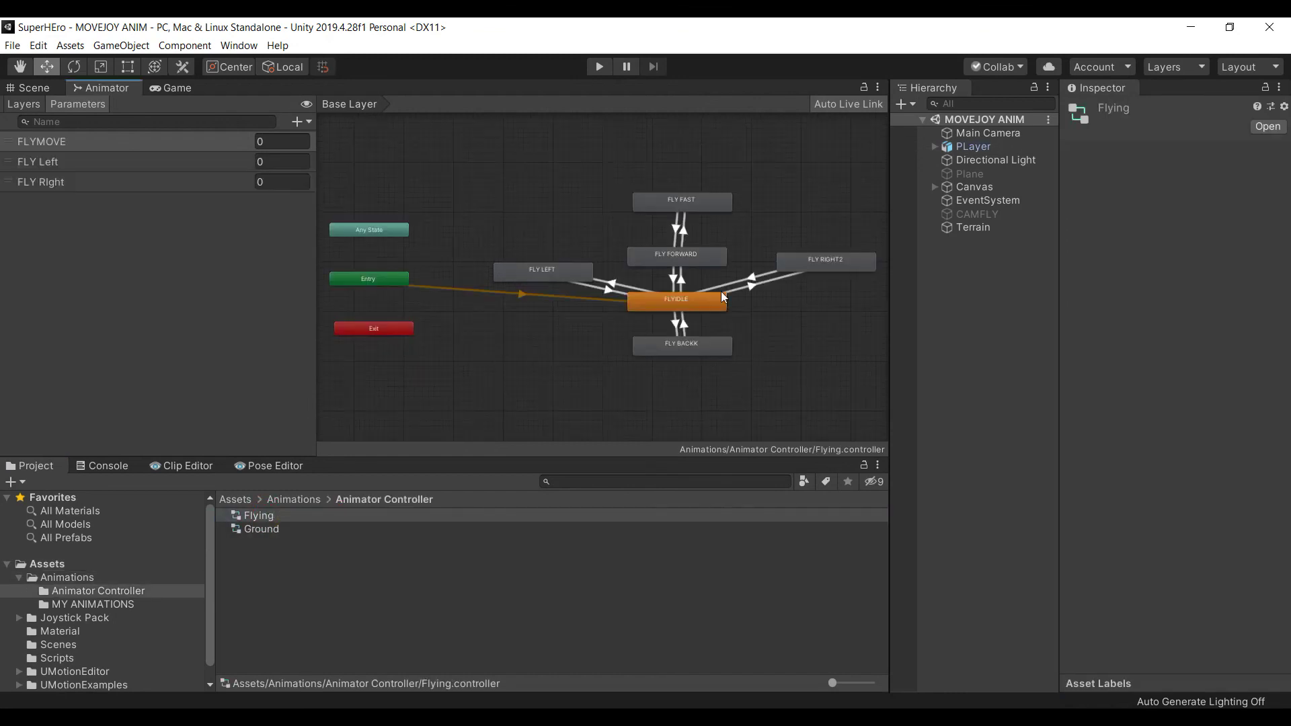
{"action": "scroll", "coordinate": [722, 296], "scroll_direction": "up", "scroll_amount": 2}
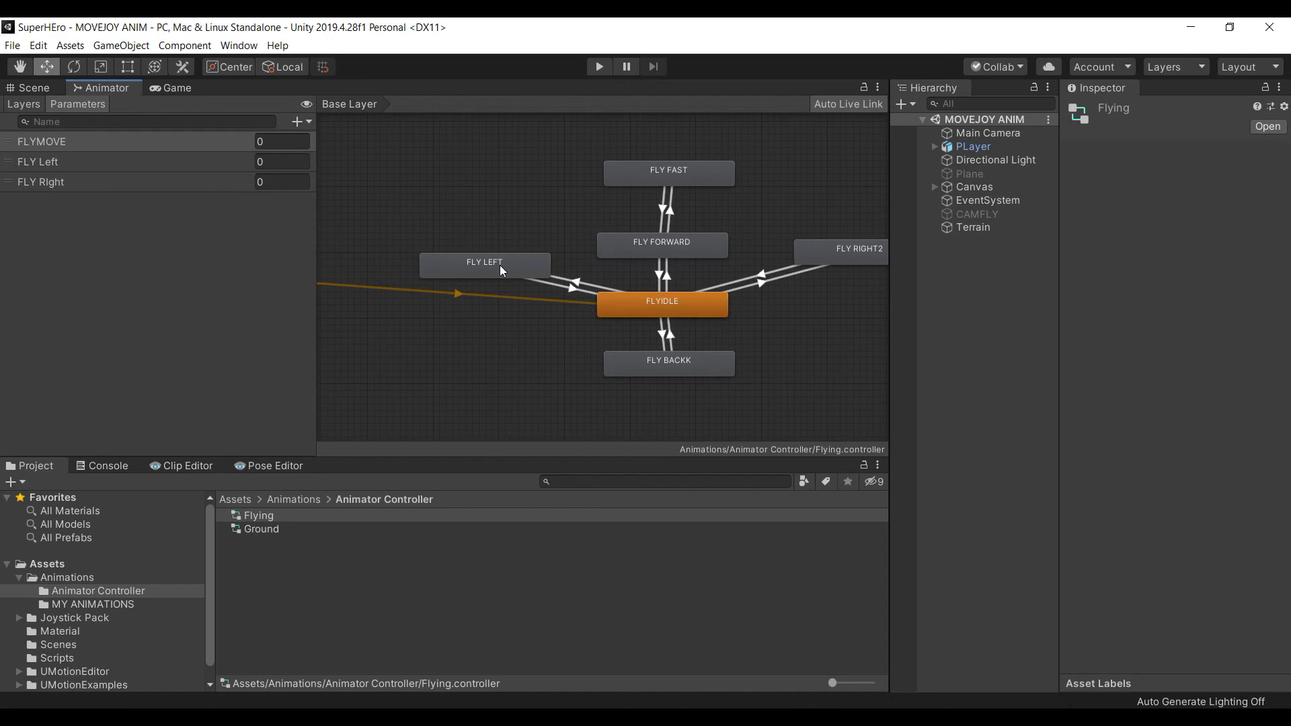
{"action": "left_click", "coordinate": [574, 292]}
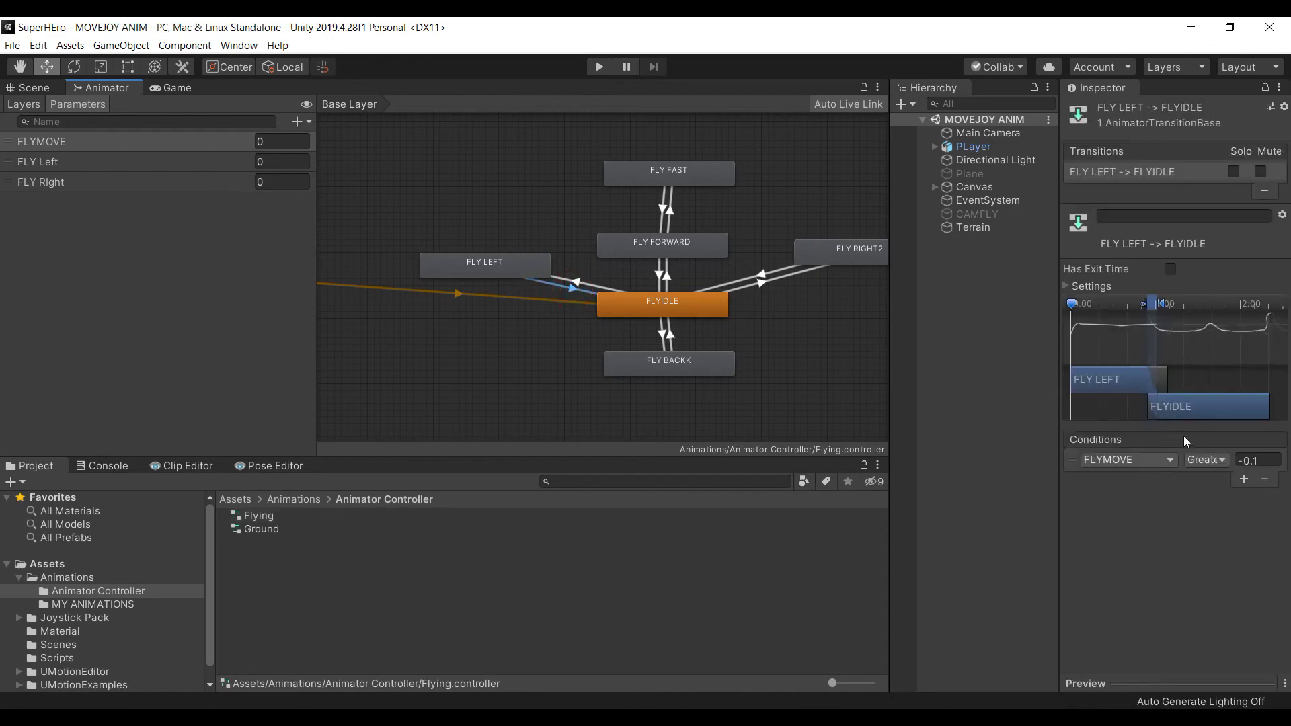
{"action": "left_click", "coordinate": [1244, 479]}
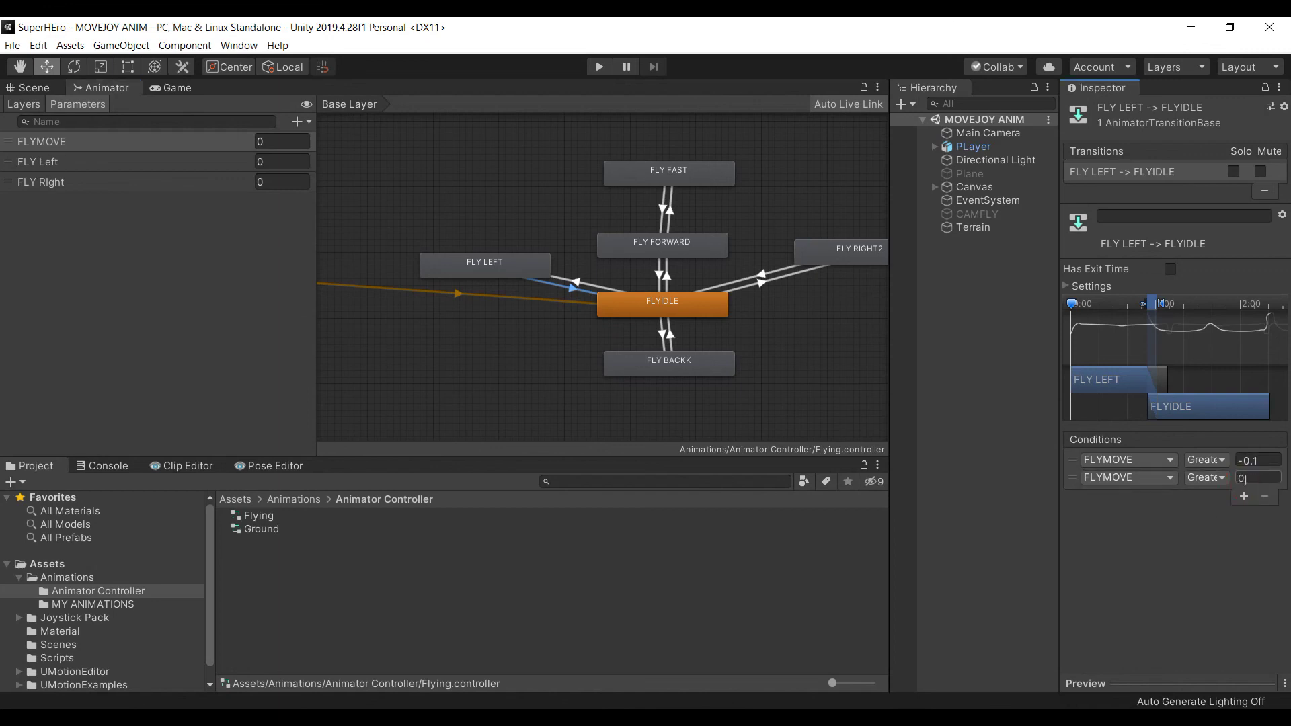
{"action": "left_click", "coordinate": [1168, 476]}
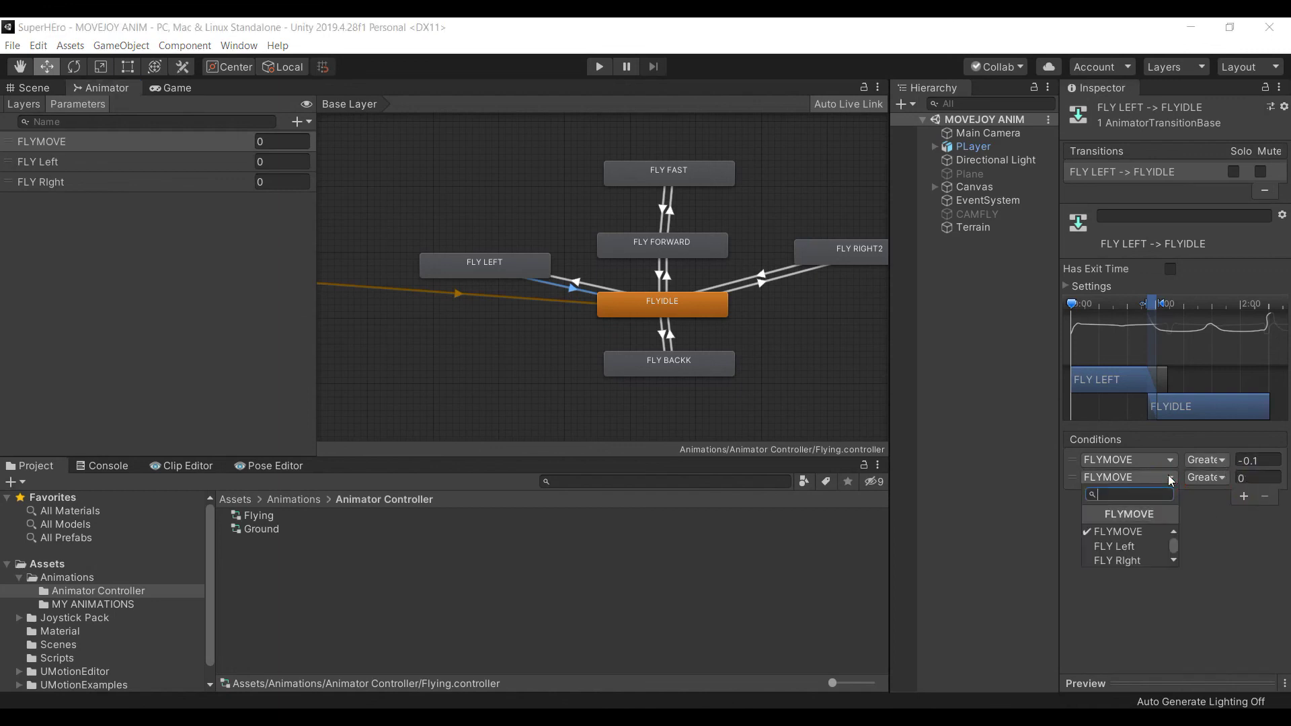
{"action": "left_click", "coordinate": [1144, 547]}
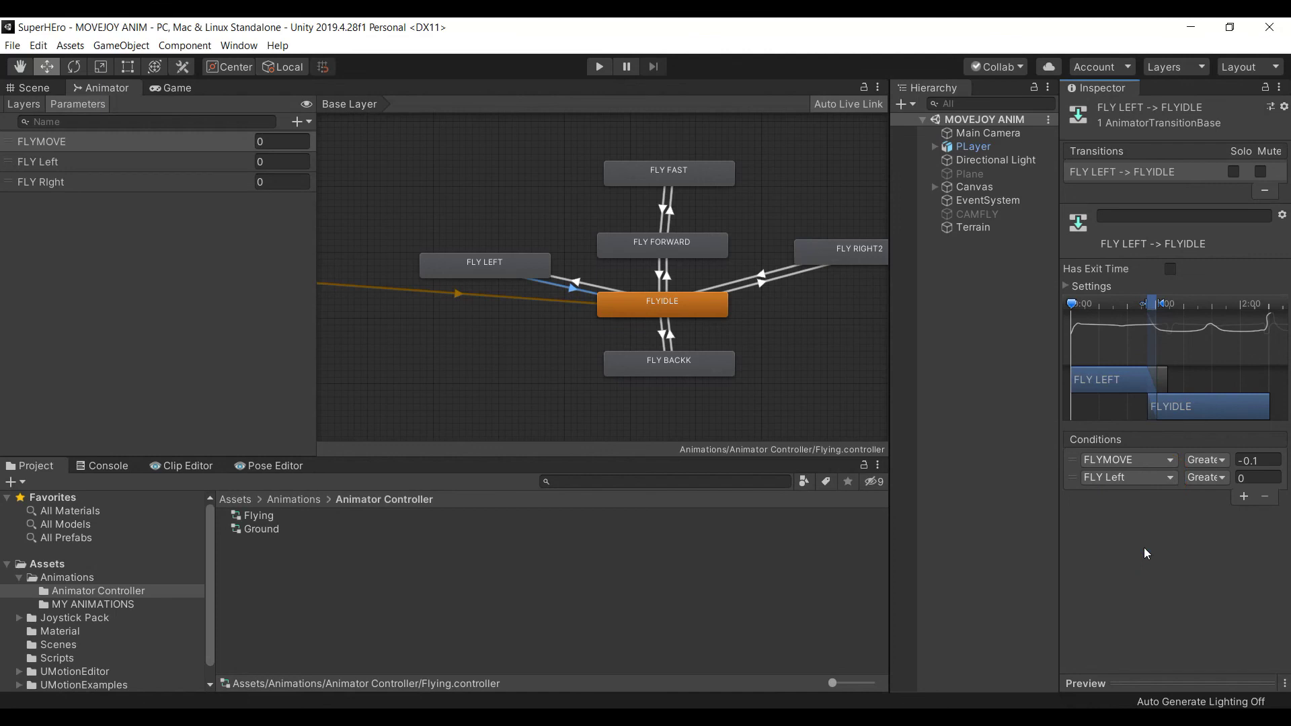
{"action": "left_click", "coordinate": [1196, 484]}
{"action": "left_click", "coordinate": [1227, 530]}
Add a FLY Right Equals 0 condition to the FLY RIGHT2-to-FLYIDLE transition
{"action": "left_click", "coordinate": [760, 276]}
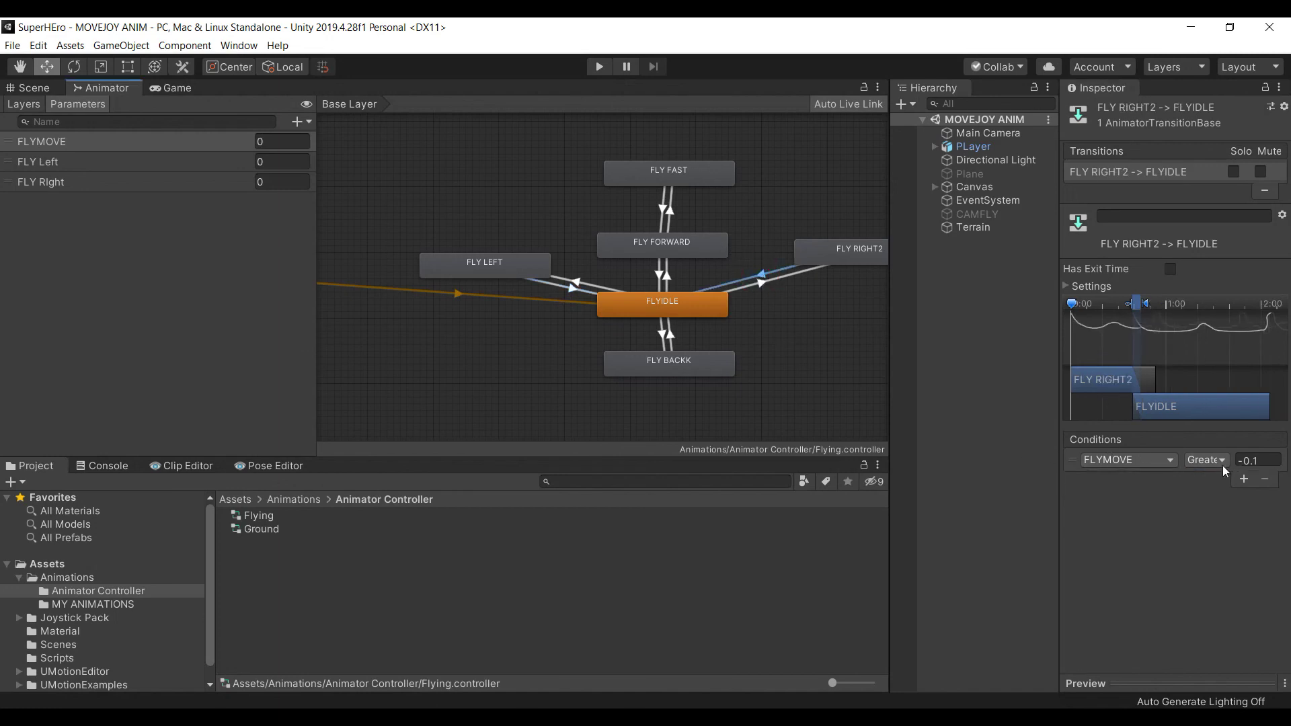
{"action": "left_click", "coordinate": [1244, 479]}
{"action": "scroll", "coordinate": [770, 301], "scroll_direction": "down", "scroll_amount": 3}
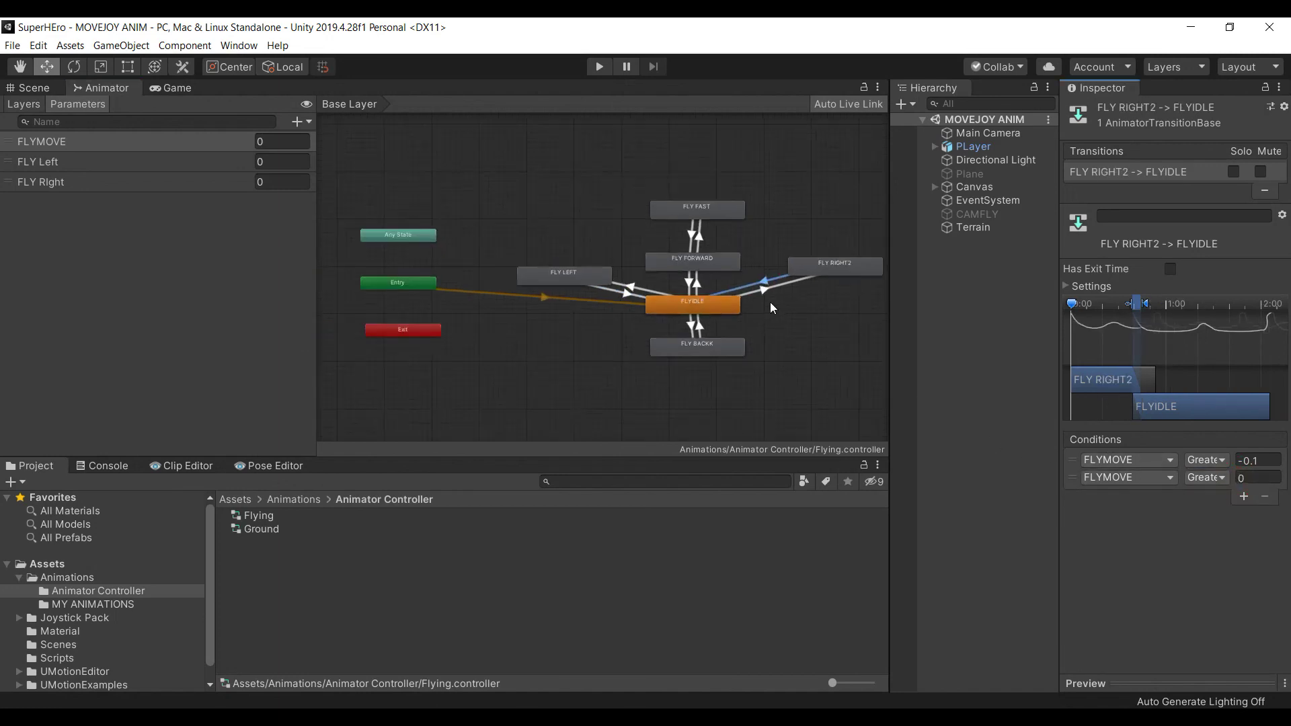
{"action": "left_click", "coordinate": [1173, 479]}
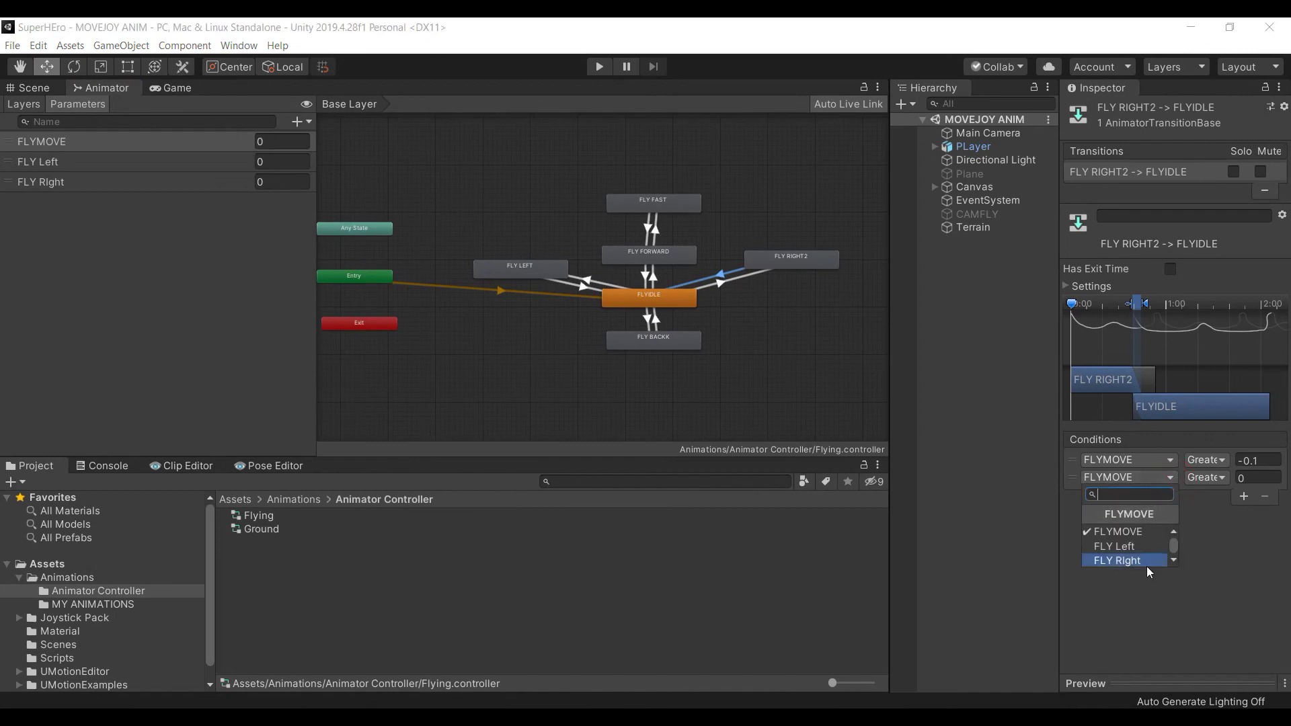
{"action": "left_click", "coordinate": [1148, 561]}
{"action": "left_click", "coordinate": [1207, 477]}
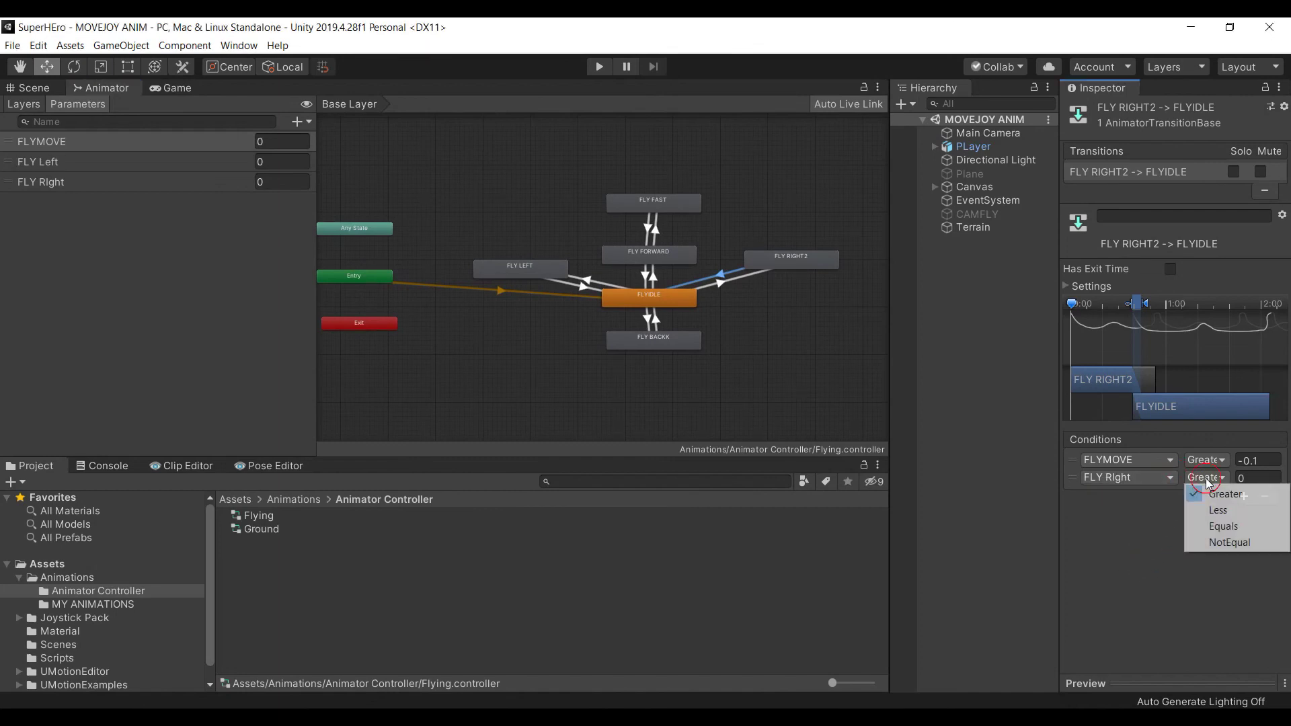
{"action": "left_click", "coordinate": [1221, 526]}
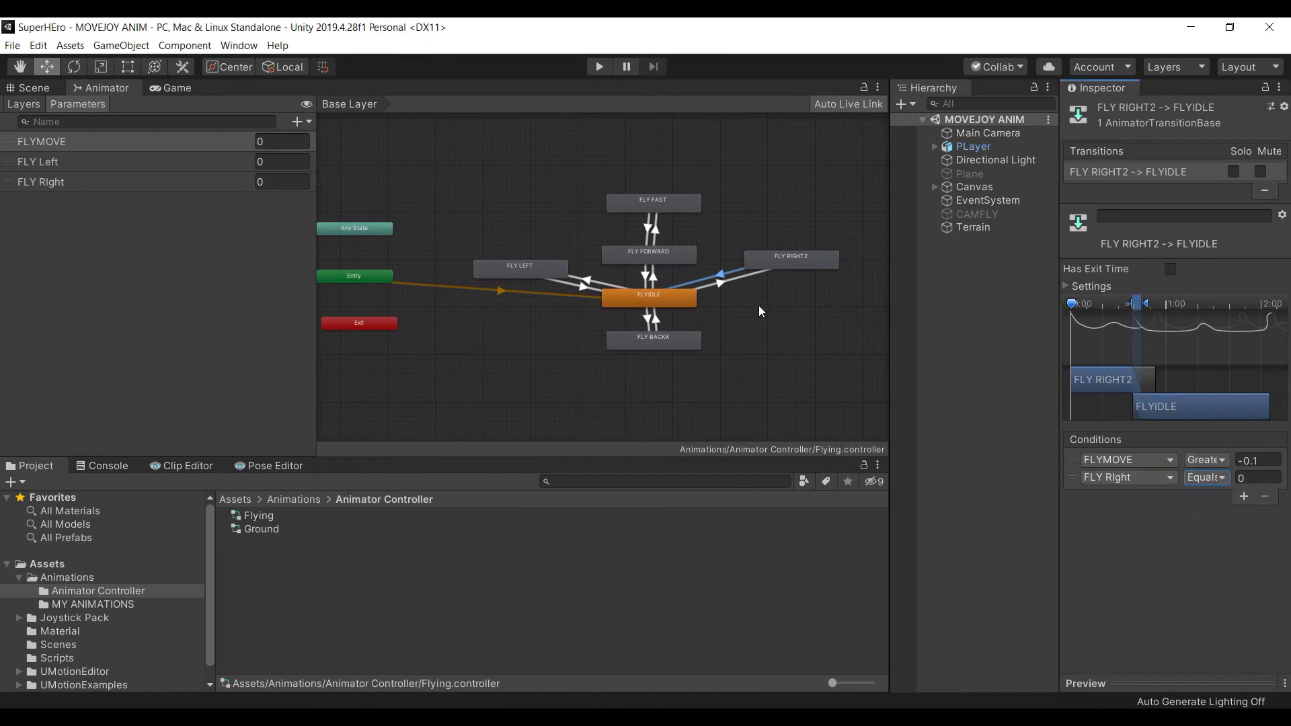
{"action": "key", "text": "alt+Tab"}
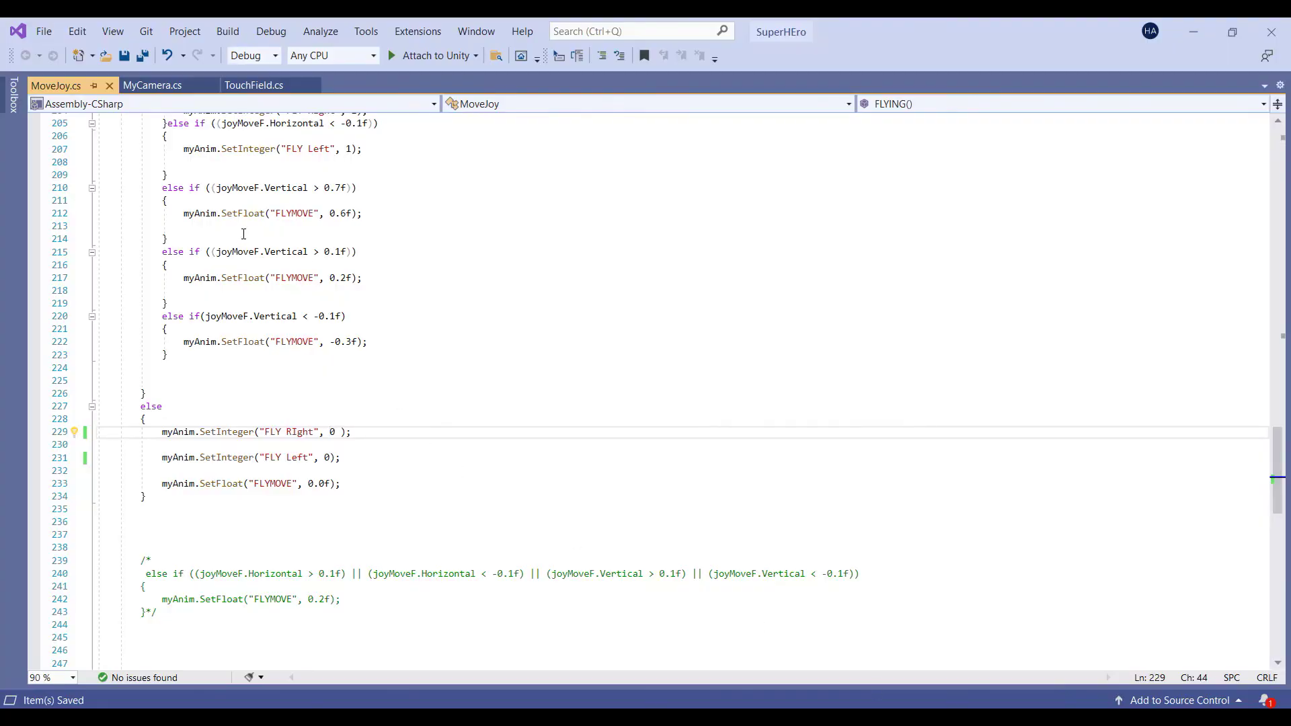
{"action": "scroll", "coordinate": [244, 234], "scroll_direction": "up", "scroll_amount": 7}
{"action": "scroll", "coordinate": [166, 269], "scroll_direction": "up", "scroll_amount": 5}
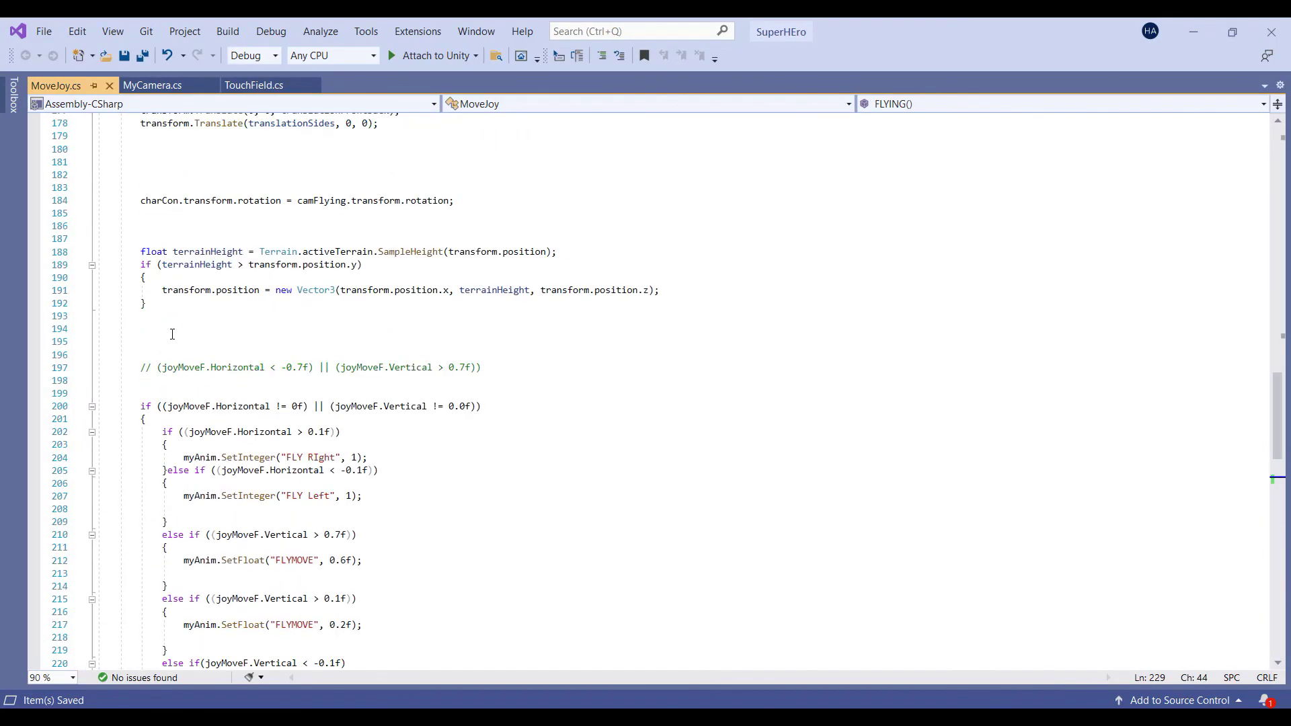
{"action": "scroll", "coordinate": [171, 334], "scroll_direction": "down", "scroll_amount": 7}
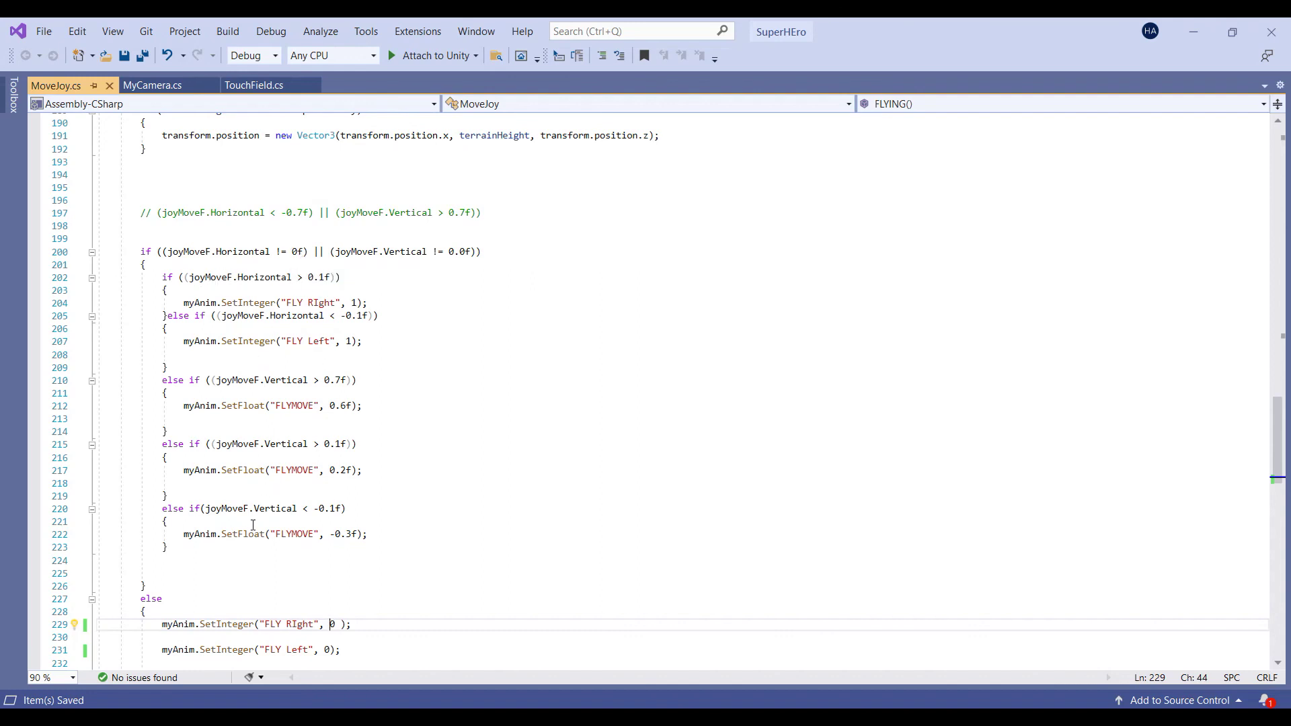
{"action": "scroll", "coordinate": [259, 515], "scroll_direction": "down", "scroll_amount": 2}
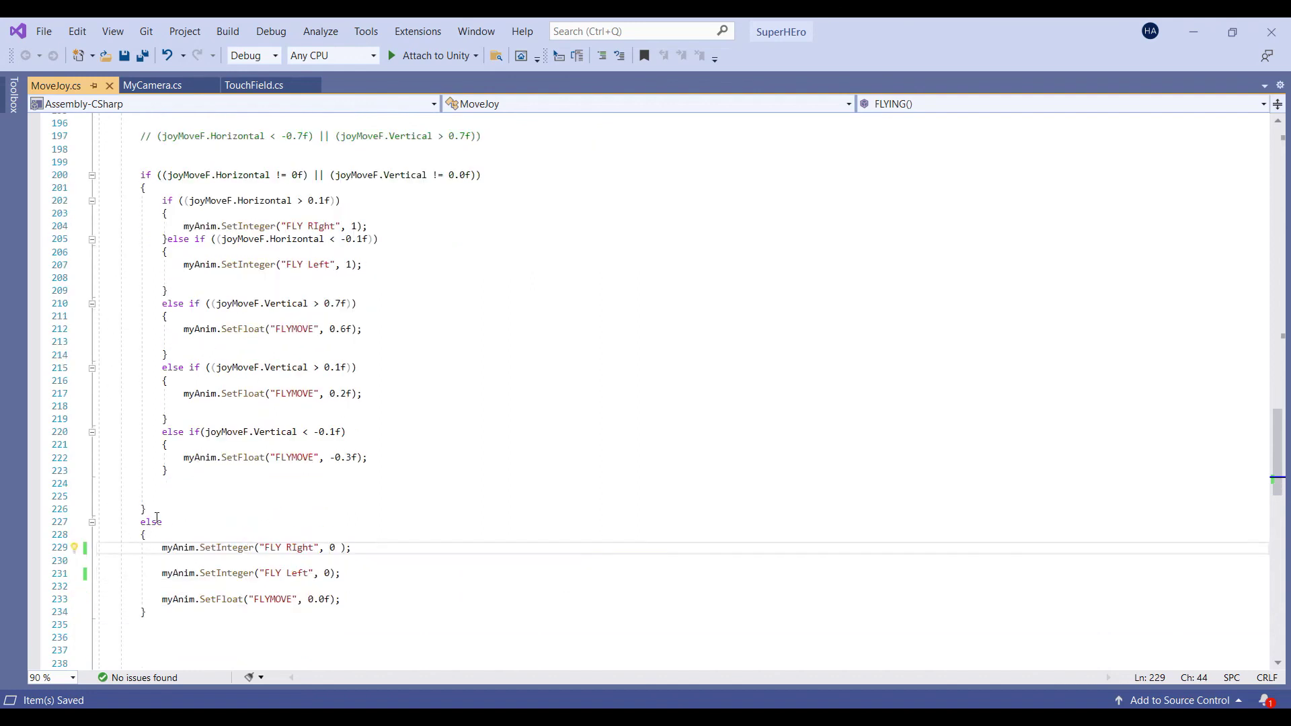
{"action": "left_click_drag", "start_coordinate": [276, 175], "coordinate": [305, 175]}
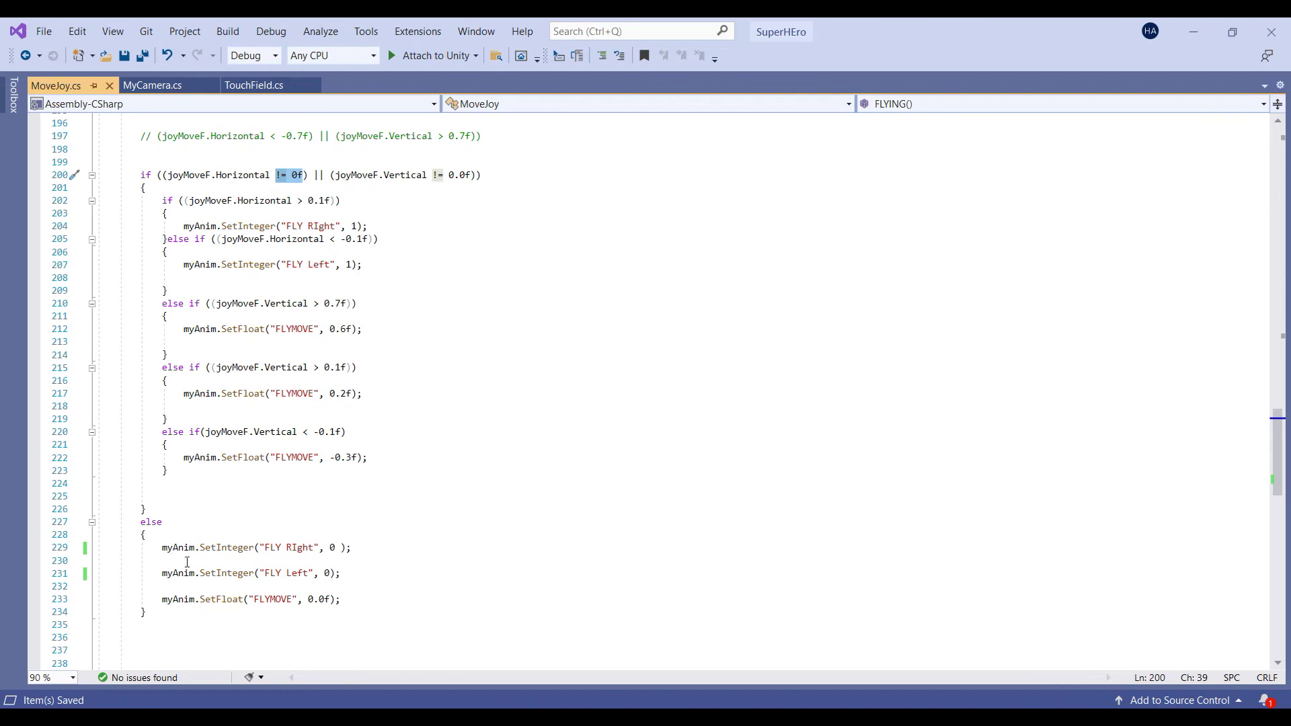
{"action": "double_click", "coordinate": [332, 547]}
{"action": "left_click_drag", "start_coordinate": [324, 573], "coordinate": [331, 599]}
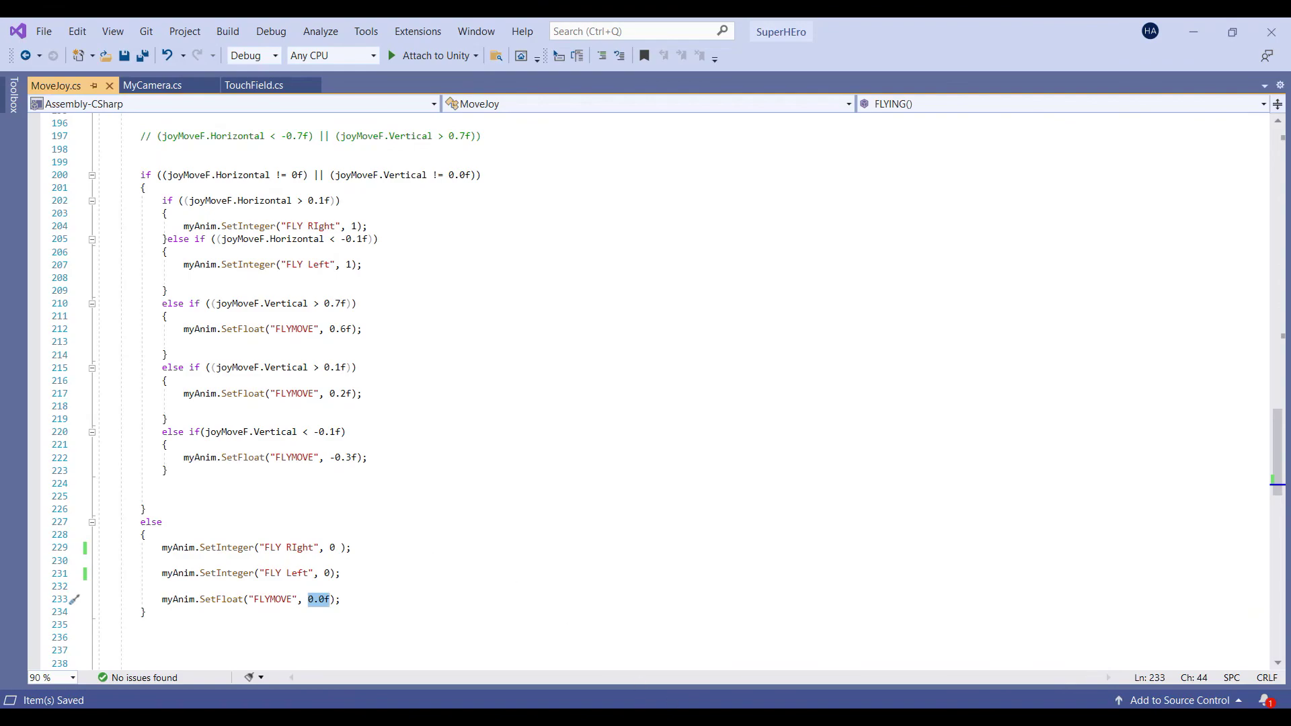
{"action": "key", "text": "alt+Tab"}
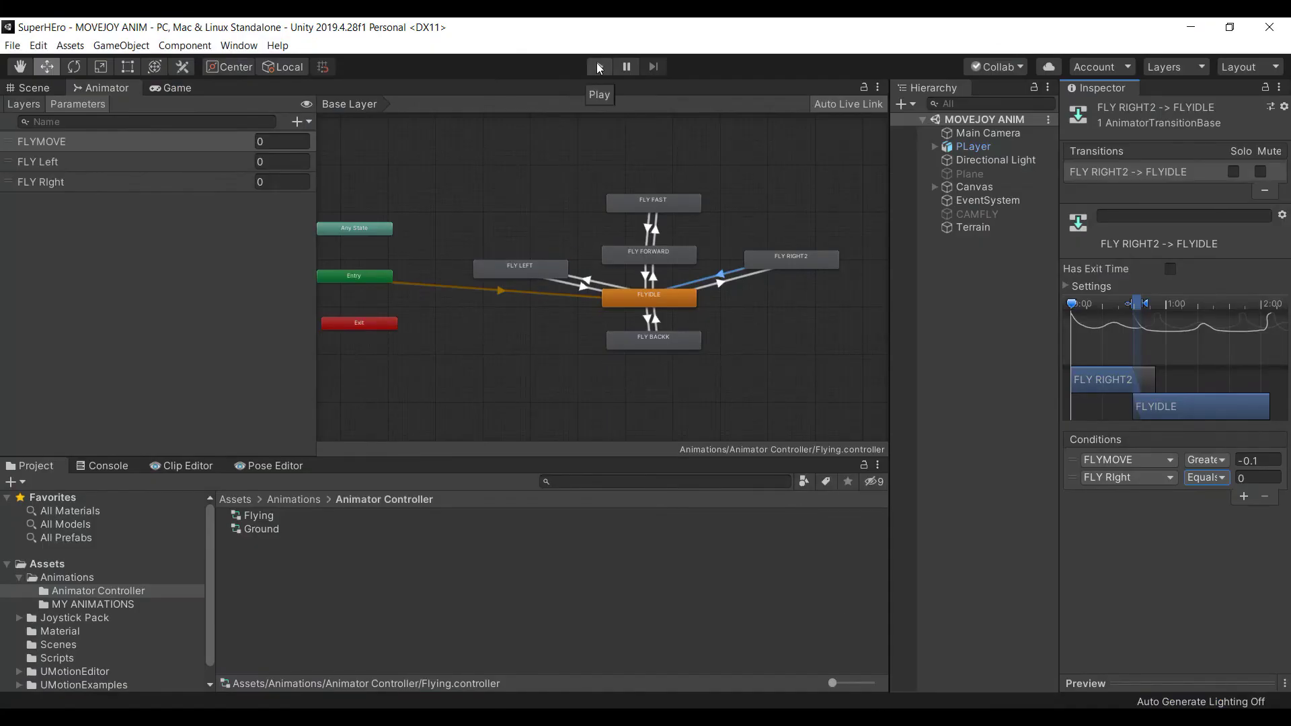
Enter play mode, swing the camera around the character and switch it into flight
{"action": "left_click", "coordinate": [599, 67]}
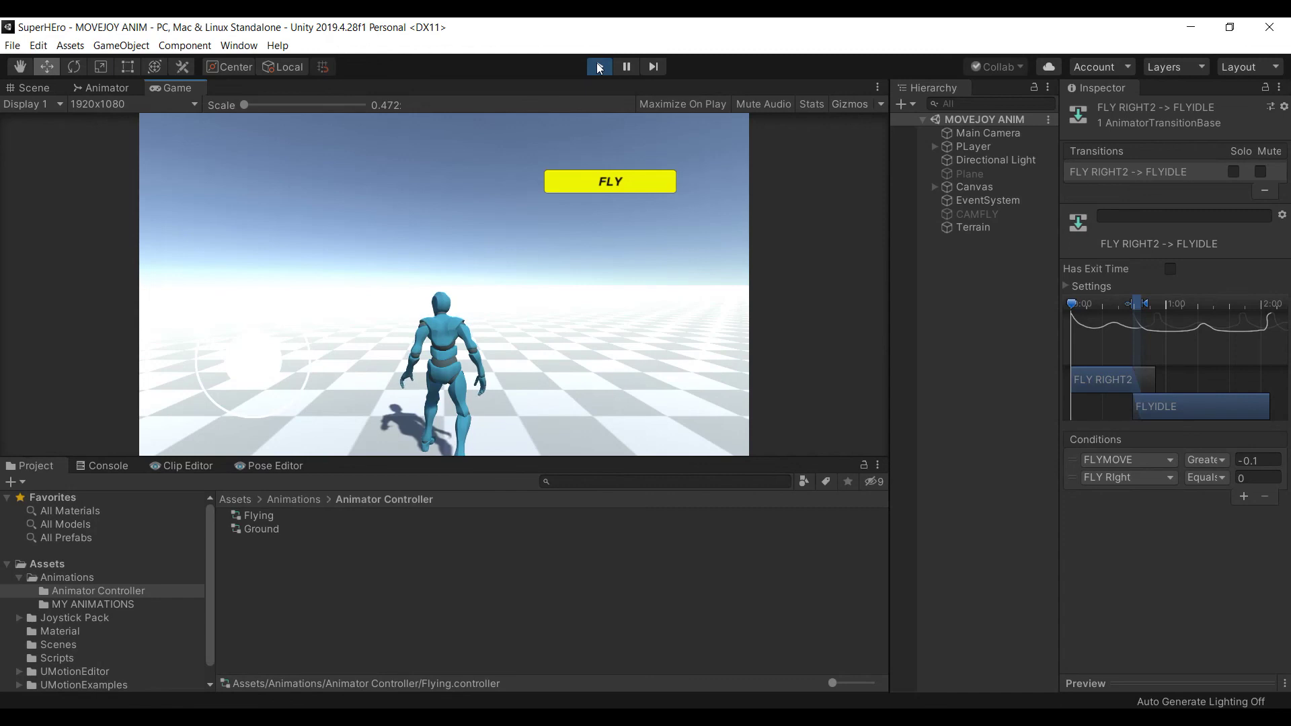
{"action": "left_click_drag", "start_coordinate": [534, 247], "coordinate": [474, 314]}
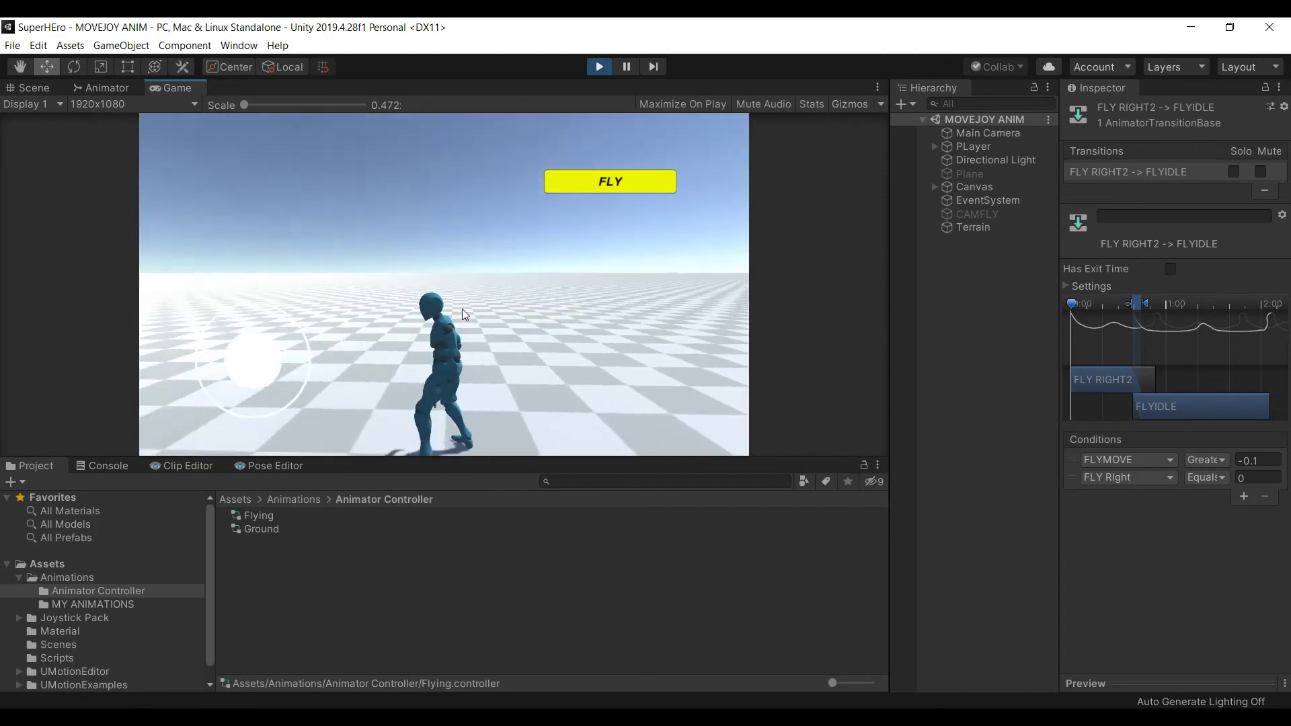
{"action": "left_click", "coordinate": [612, 191]}
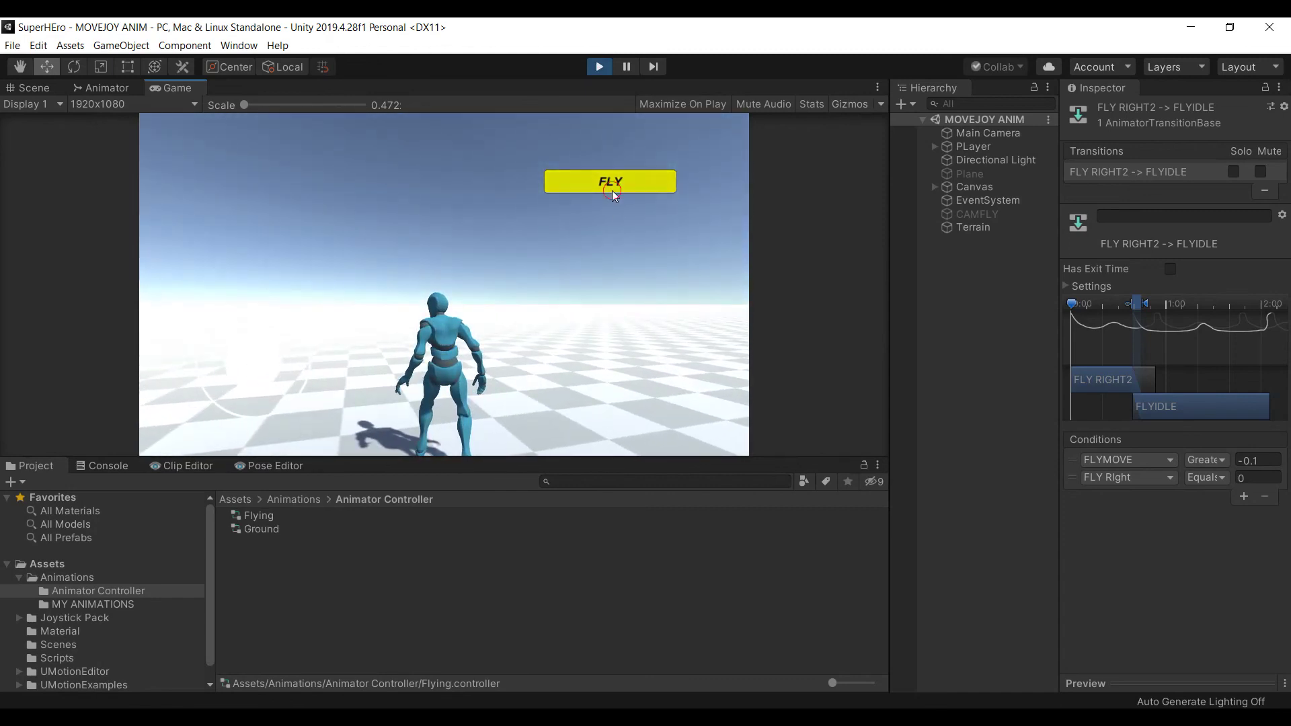
{"action": "left_click_drag", "start_coordinate": [189, 370], "coordinate": [288, 377]}
Steer the flying character forward and sideways with the joystick, then stop play mode
{"action": "left_click", "coordinate": [236, 423]}
{"action": "left_click_drag", "start_coordinate": [237, 423], "coordinate": [242, 354]}
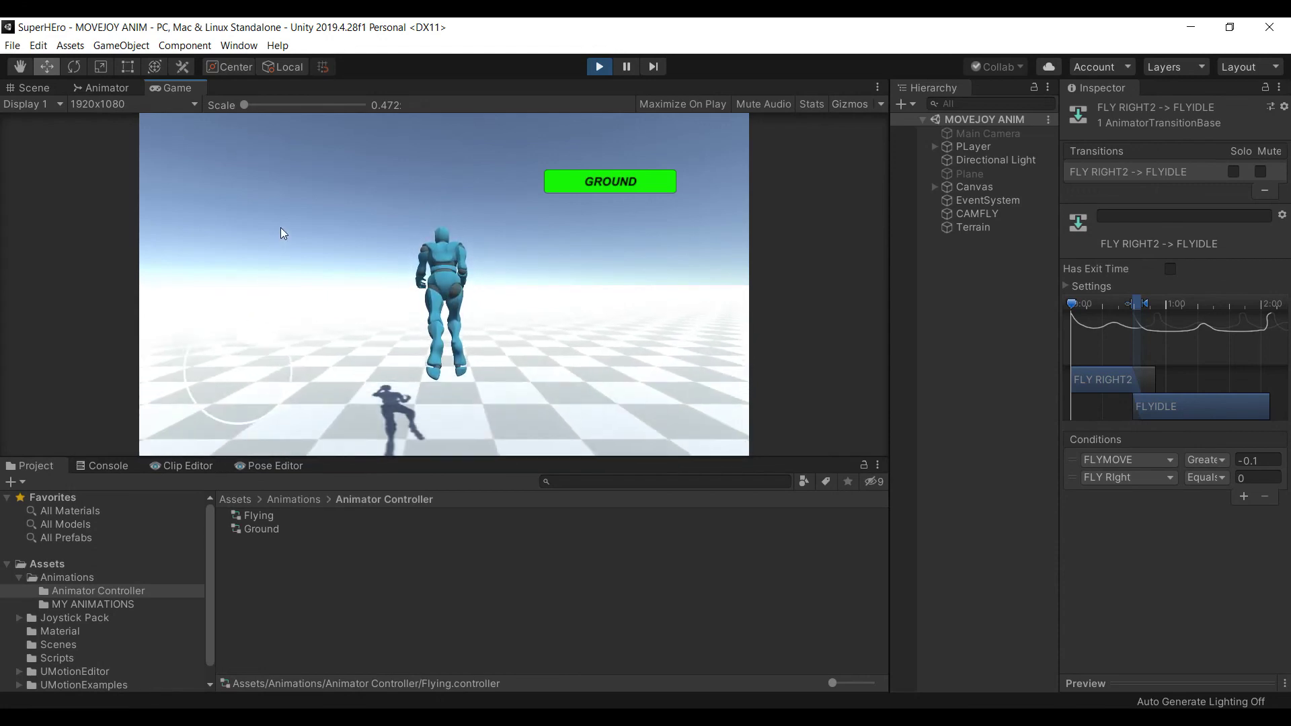
{"action": "left_click", "coordinate": [243, 339]}
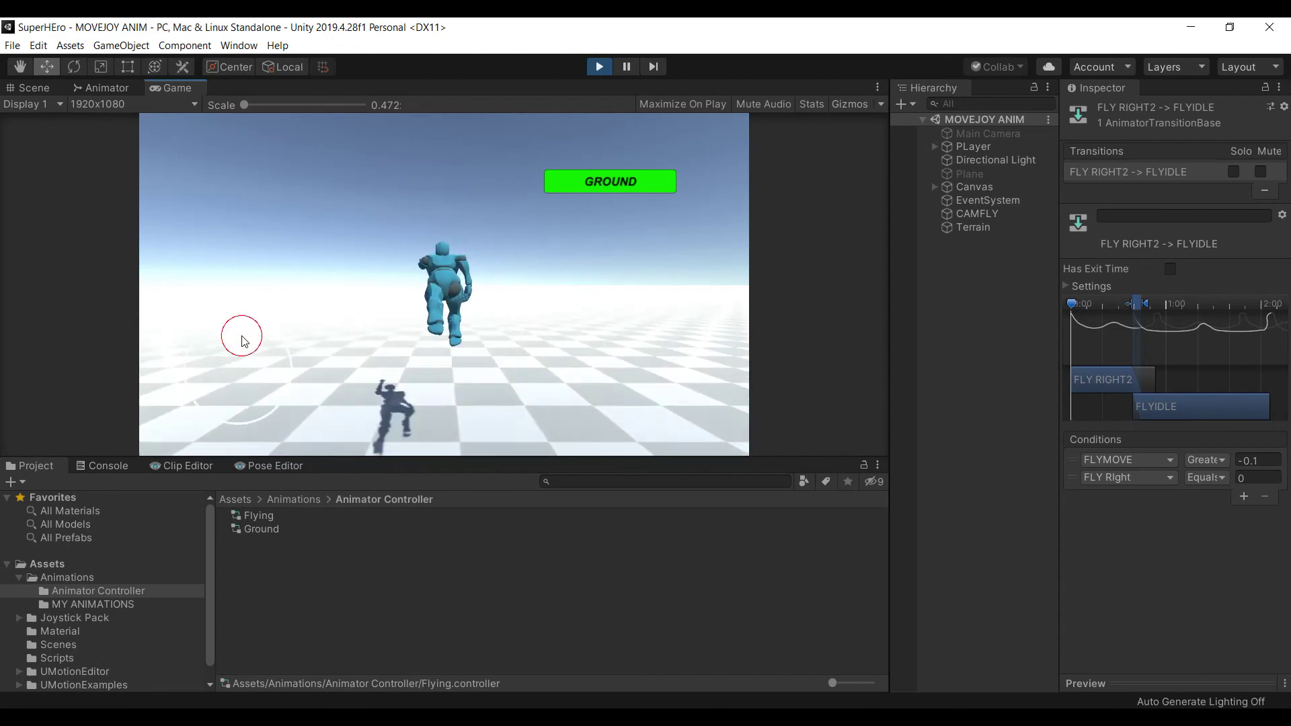
{"action": "left_click", "coordinate": [236, 374]}
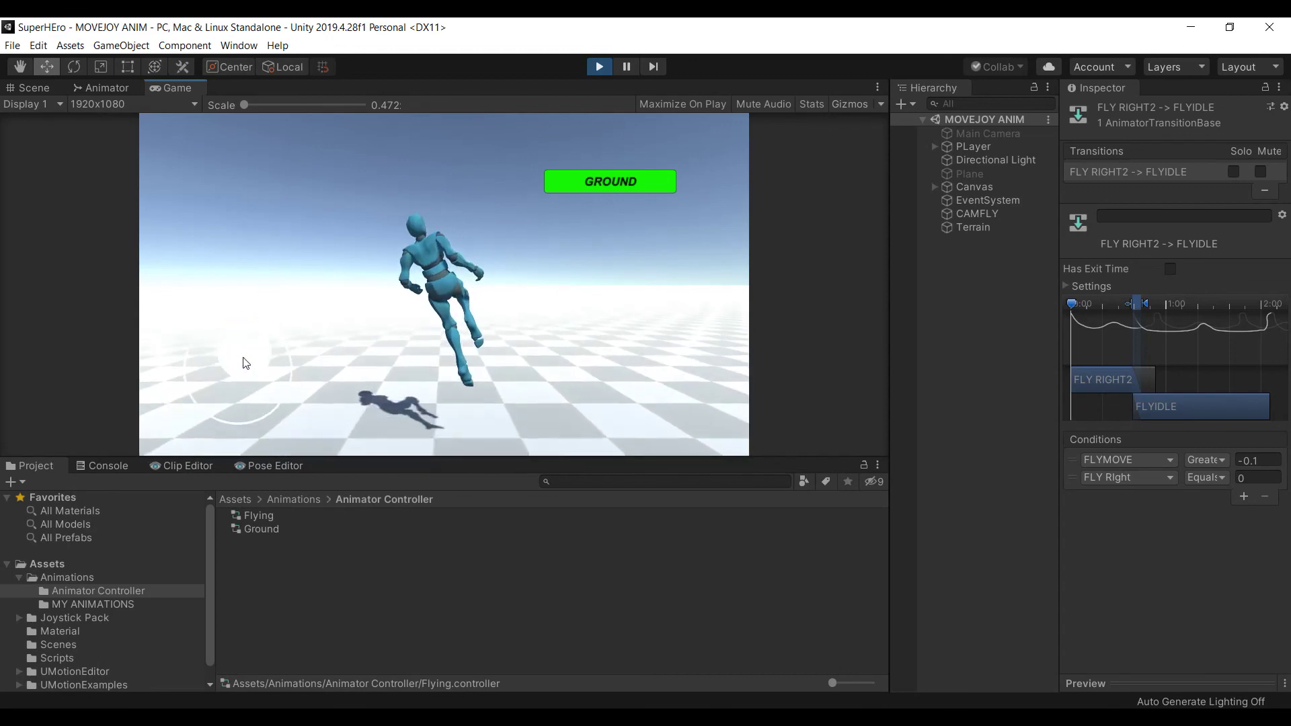
{"action": "left_click", "coordinate": [232, 376]}
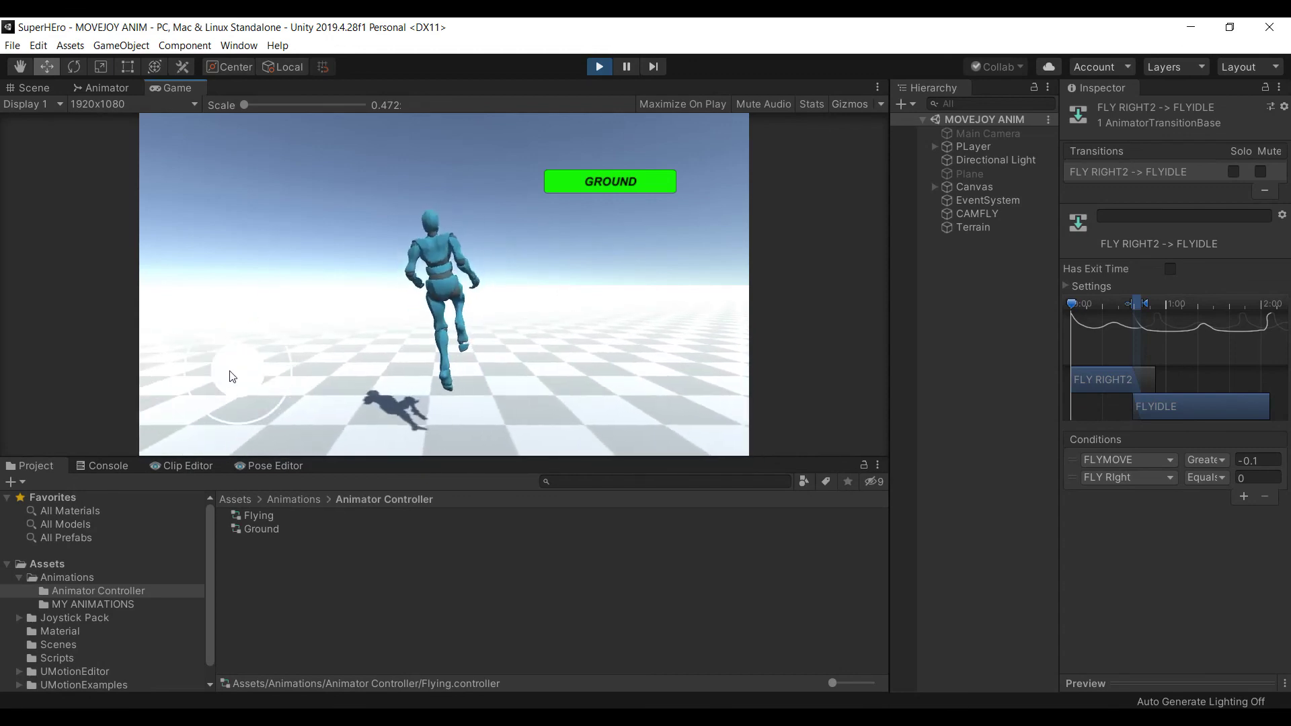
{"action": "left_click", "coordinate": [240, 403]}
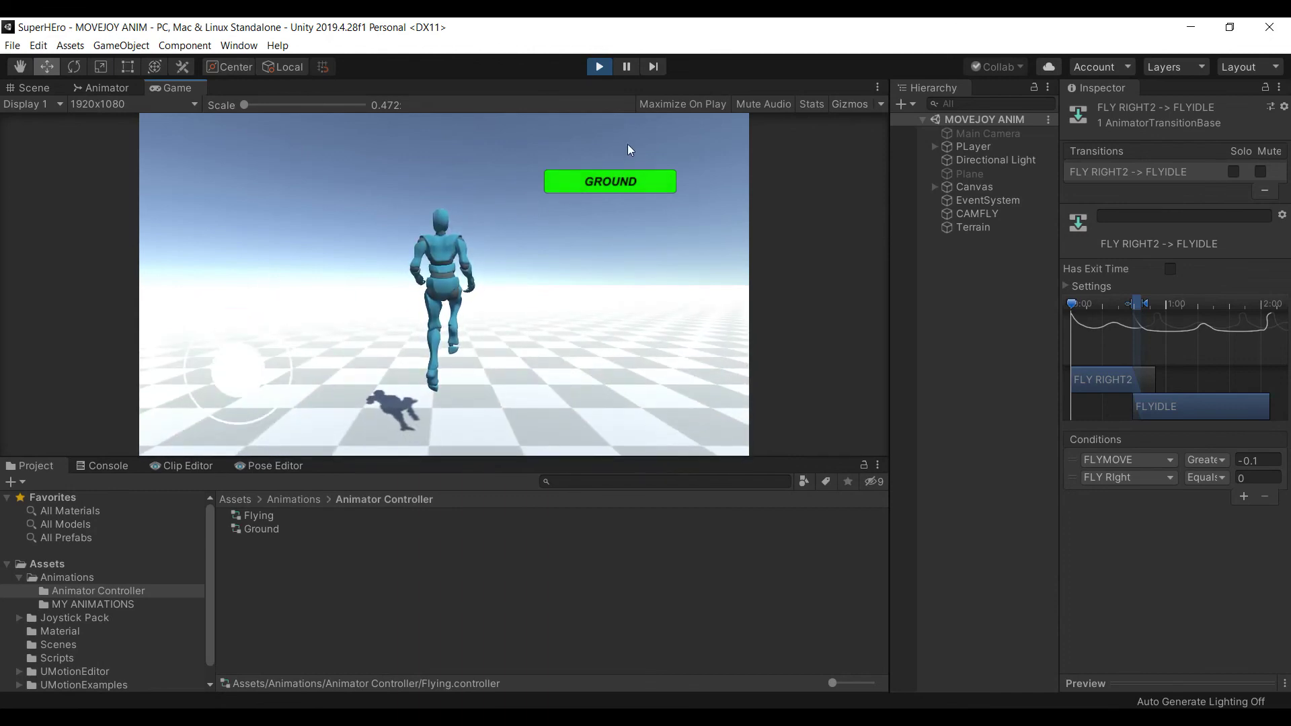
{"action": "left_click", "coordinate": [601, 68]}
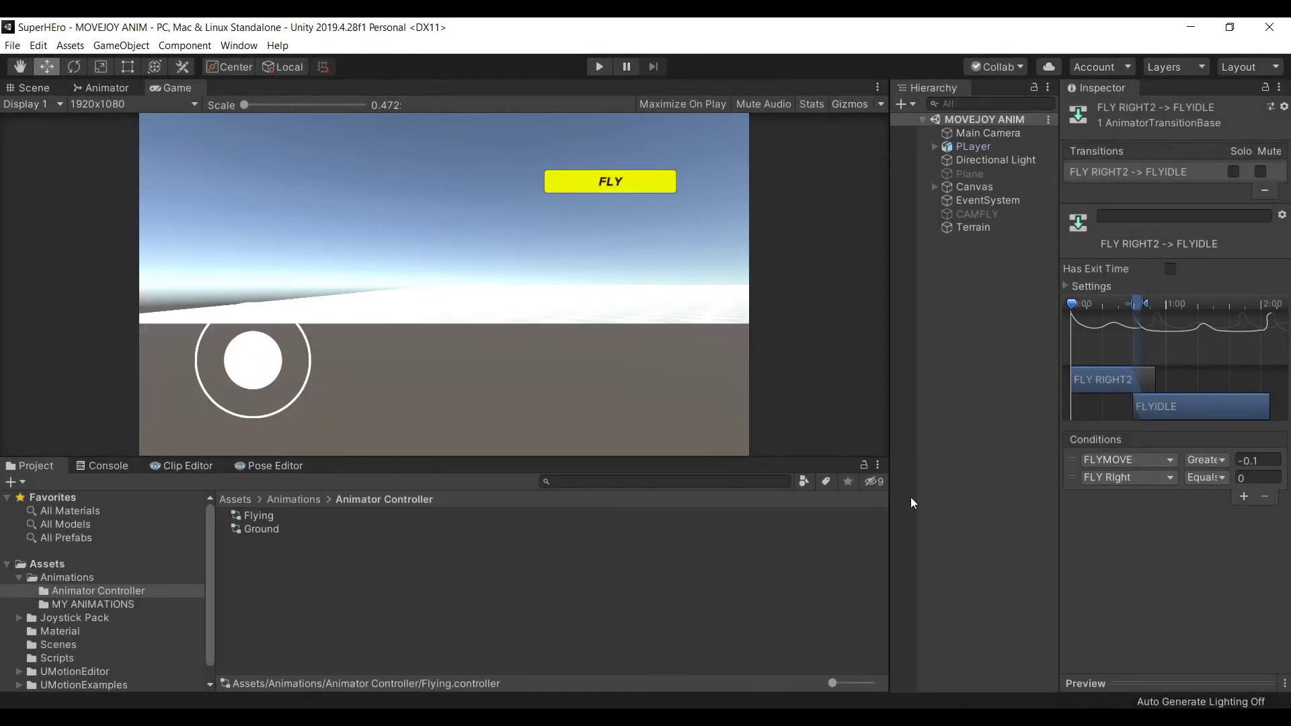